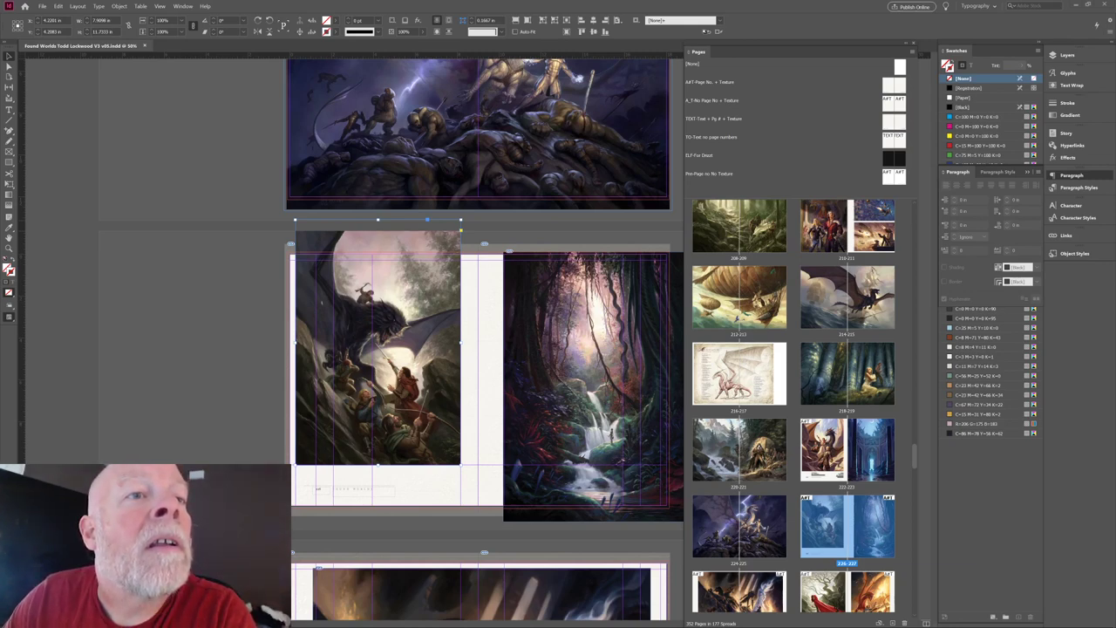
Deselect the dragon-rider painting on spread 226-227.
{"action": "key", "text": "XF86AudioLowerVolume"}
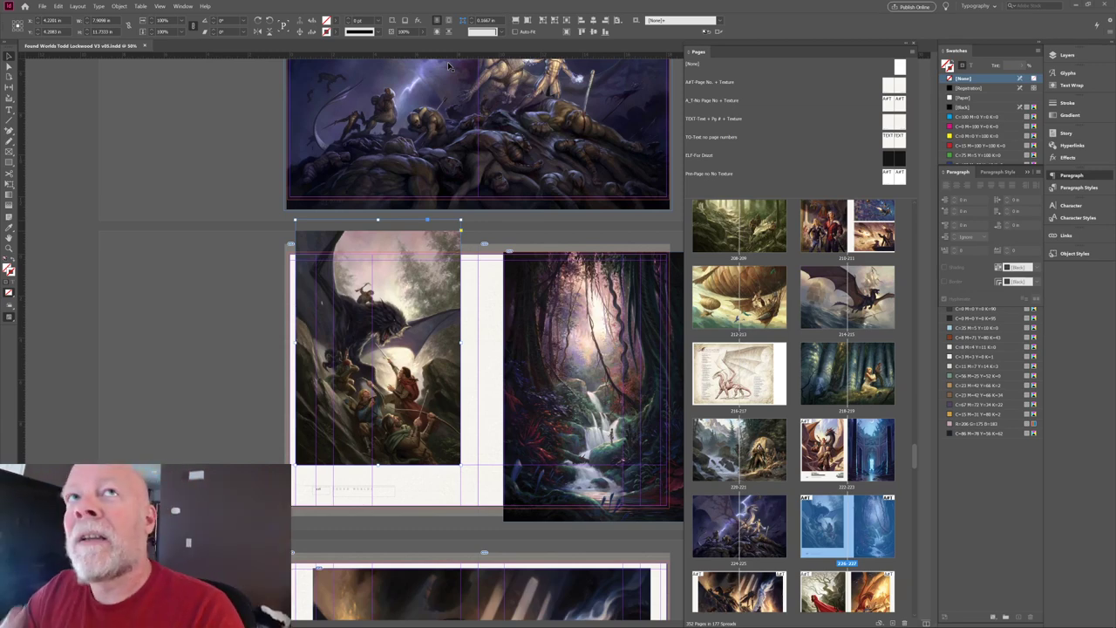
{"action": "left_click", "coordinate": [138, 305]}
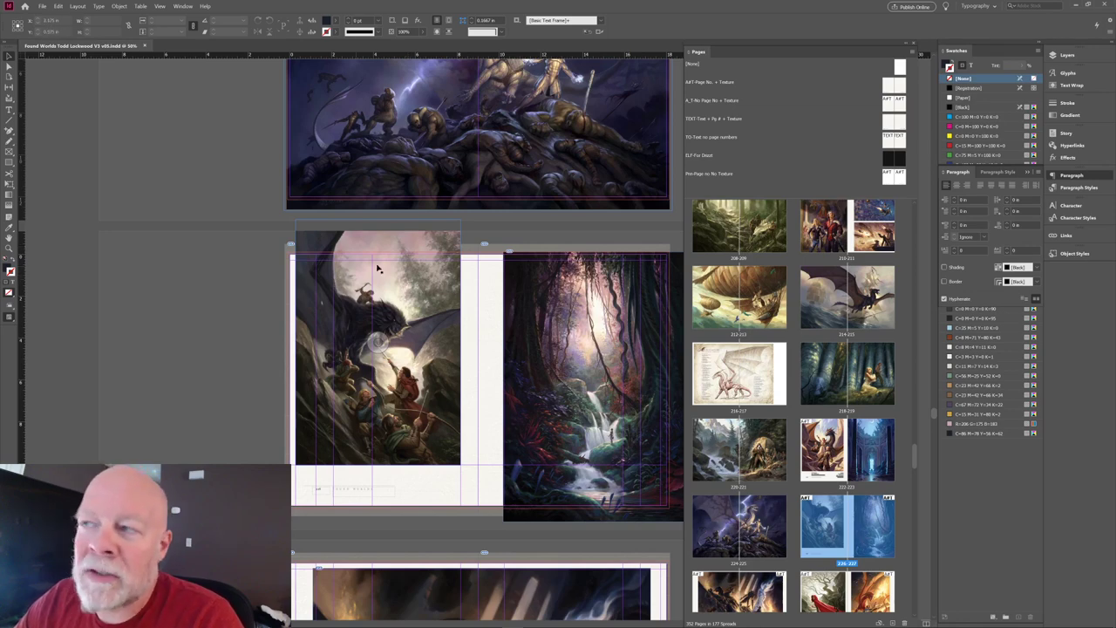
{"action": "scroll", "coordinate": [349, 268], "scroll_direction": "down", "scroll_amount": 1}
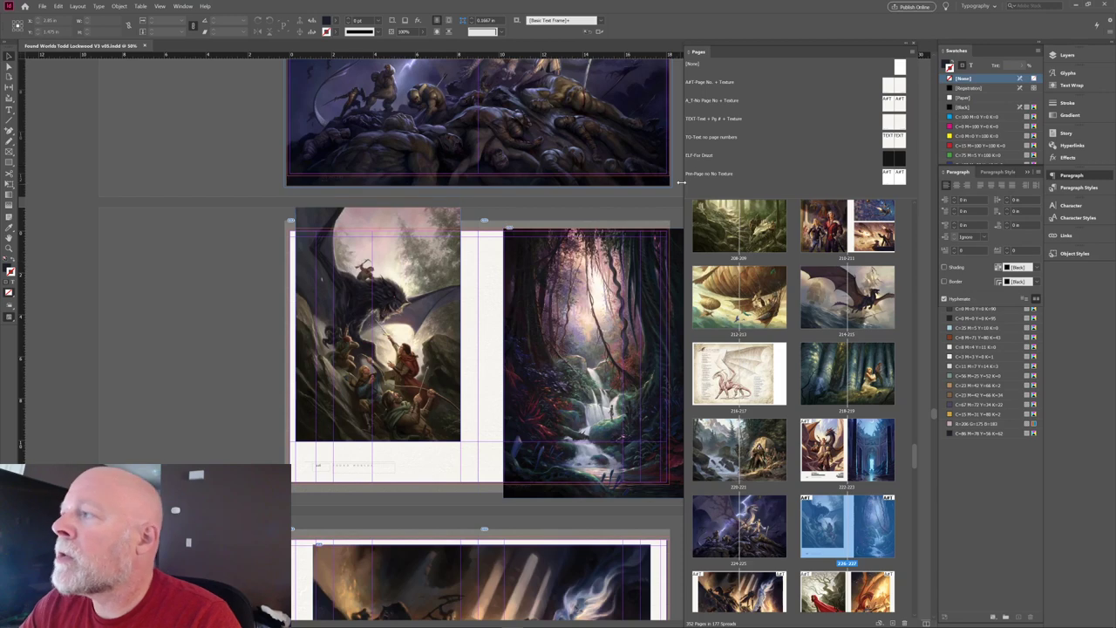
Dock the Pages panel beside the Swatches panel and widen it to show three spreads per row.
{"action": "left_click_drag", "start_coordinate": [683, 185], "coordinate": [736, 199]}
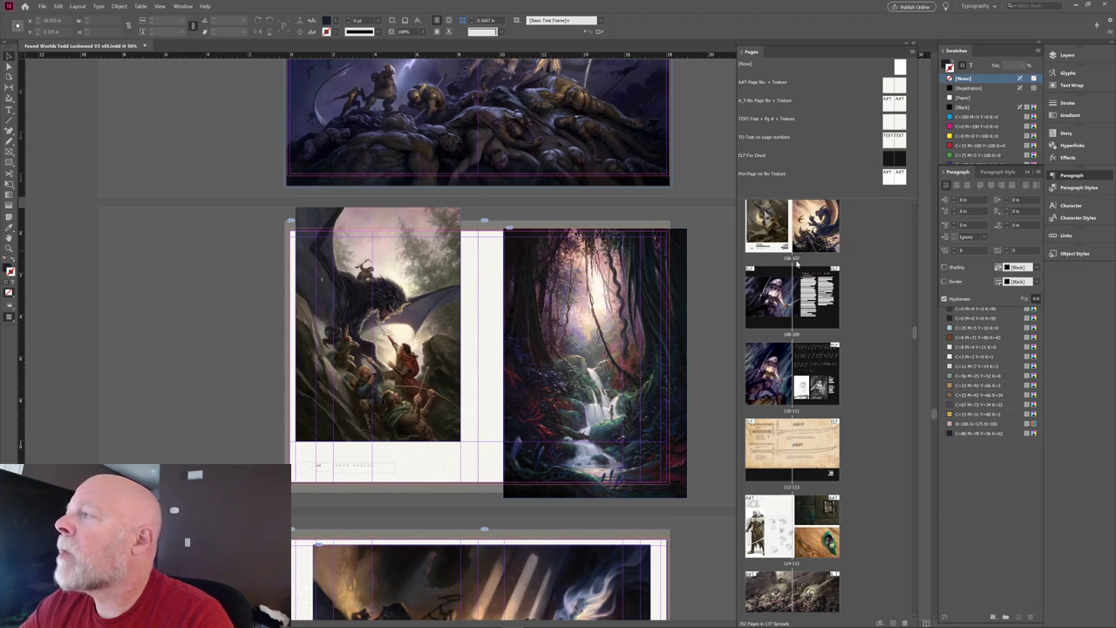
{"action": "mouse_move", "coordinate": [737, 256]}
{"action": "left_mouse_down"}
{"action": "mouse_move", "coordinate": [718, 257]}
{"action": "mouse_move", "coordinate": [767, 261]}
{"action": "mouse_move", "coordinate": [754, 263]}
{"action": "left_mouse_up"}
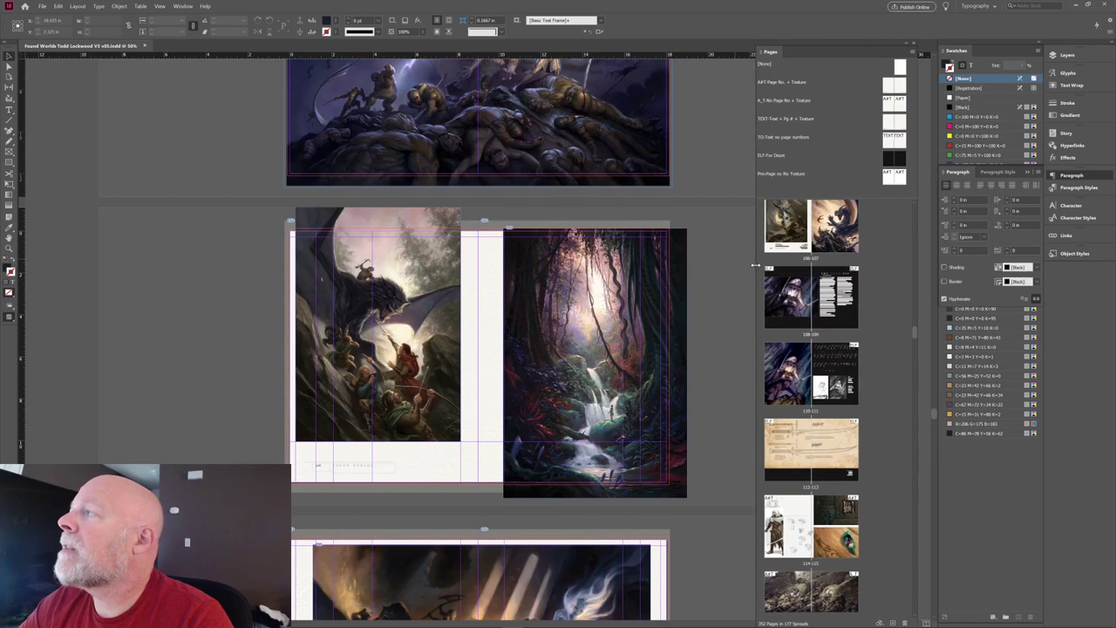
{"action": "left_click_drag", "start_coordinate": [840, 51], "coordinate": [931, 91]}
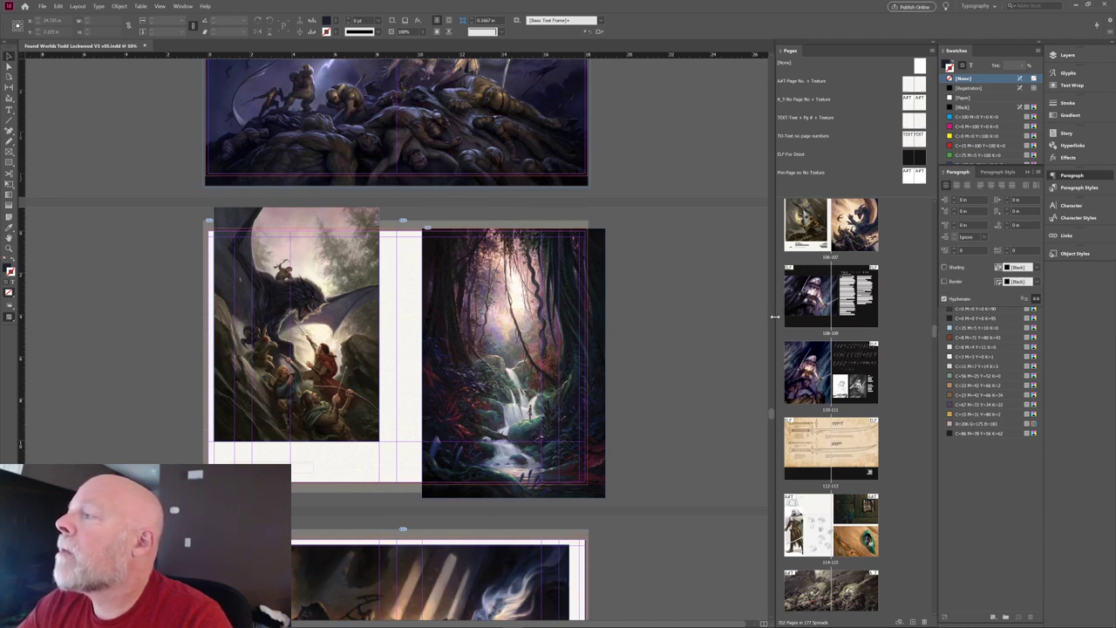
{"action": "left_click_drag", "start_coordinate": [774, 316], "coordinate": [598, 286]}
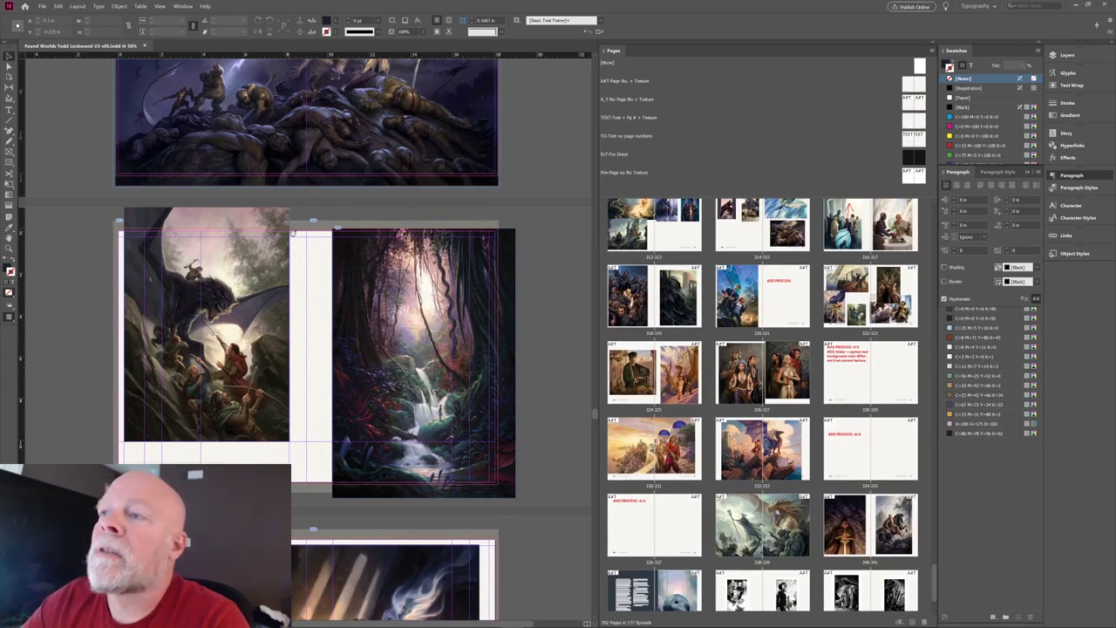
{"action": "left_click_drag", "start_coordinate": [294, 232], "coordinate": [314, 270]}
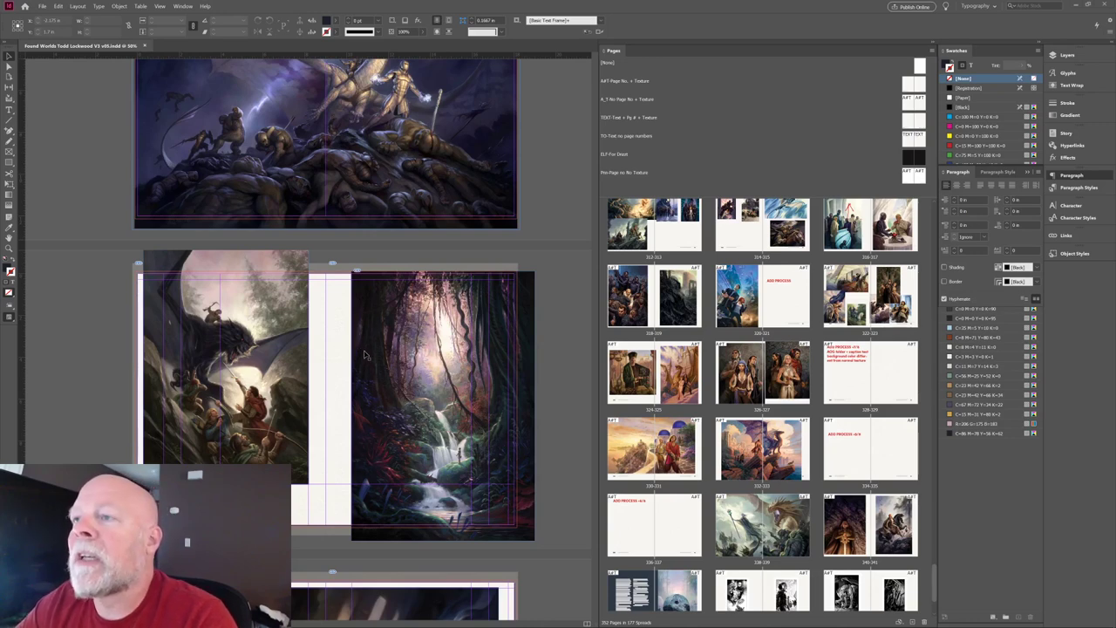
Preview the spreads without guides or bleed and narrow the Pages panel to two spreads per row.
{"action": "key", "text": "w"}
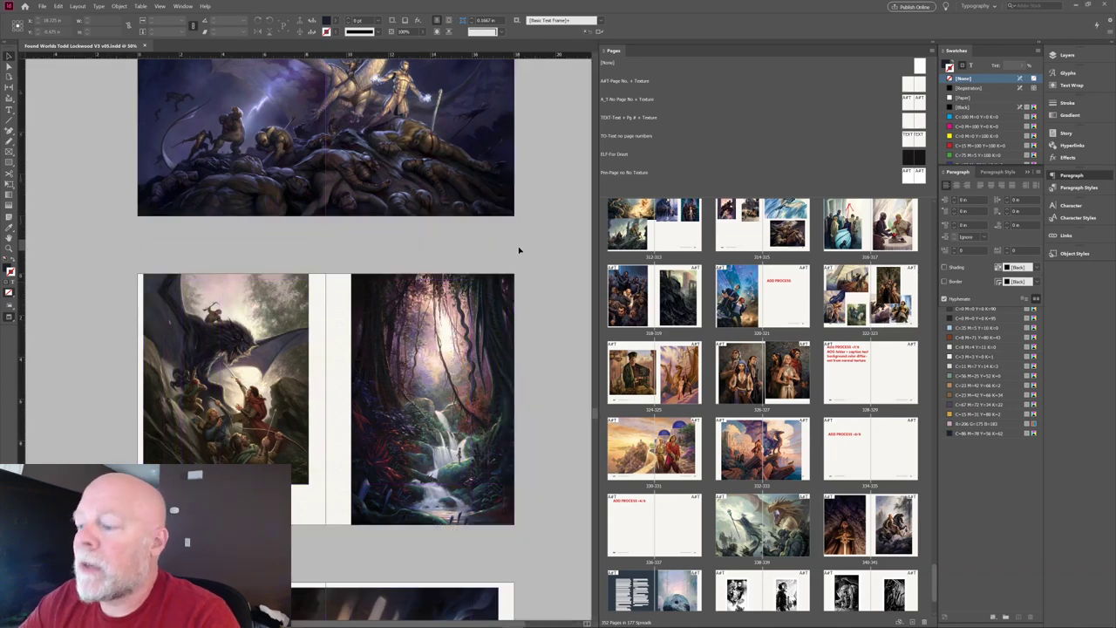
{"action": "key", "text": "ctrl+equal"}
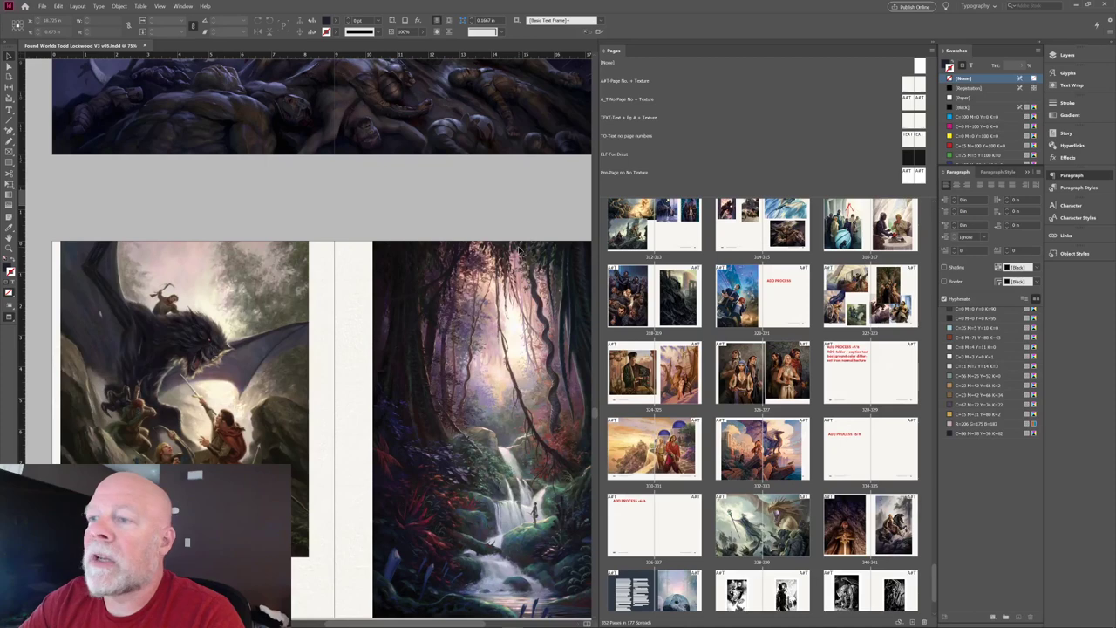
{"action": "left_click_drag", "start_coordinate": [598, 279], "coordinate": [684, 279]}
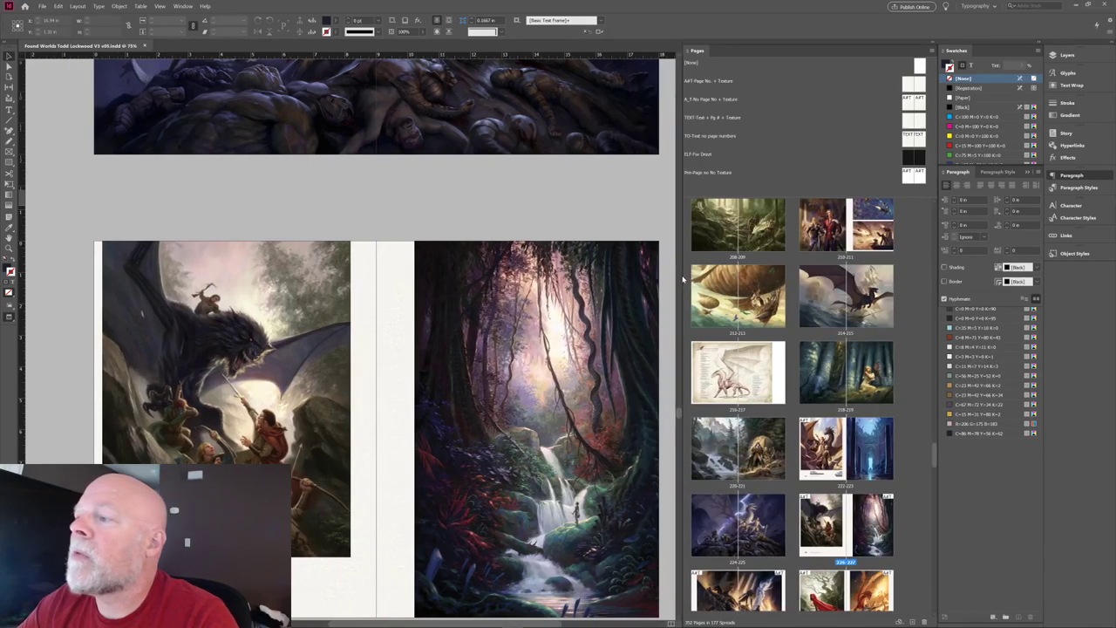
{"action": "scroll", "coordinate": [455, 296], "scroll_direction": "down", "scroll_amount": 1}
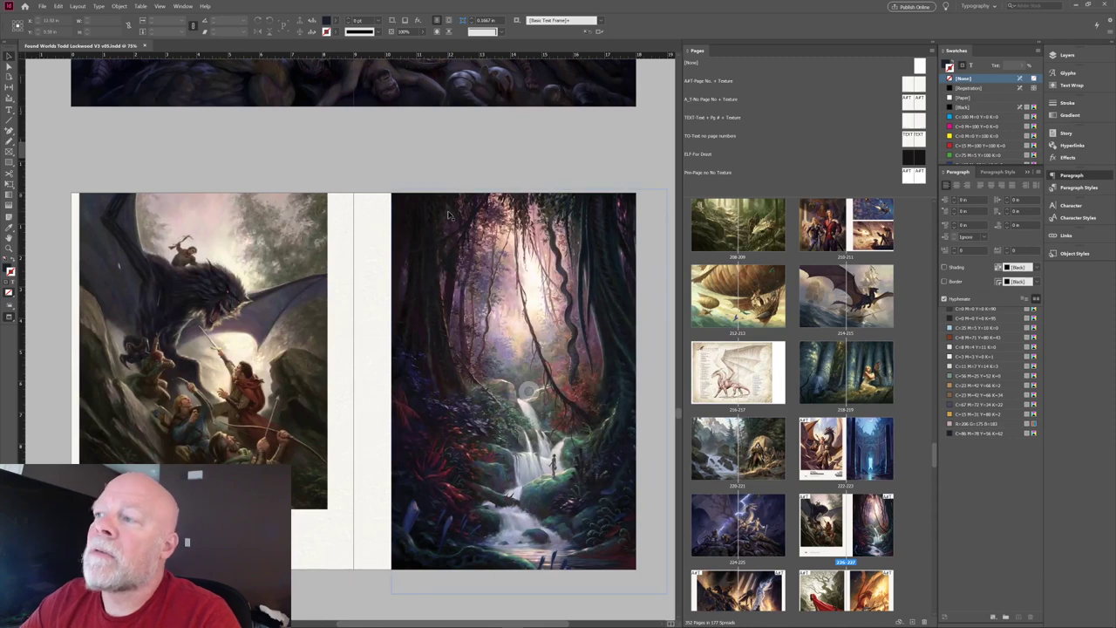
Examine the artwork on the previewed spreads from pages 220-221 to 224-225.
{"action": "scroll", "coordinate": [448, 218], "scroll_direction": "up", "scroll_amount": 5}
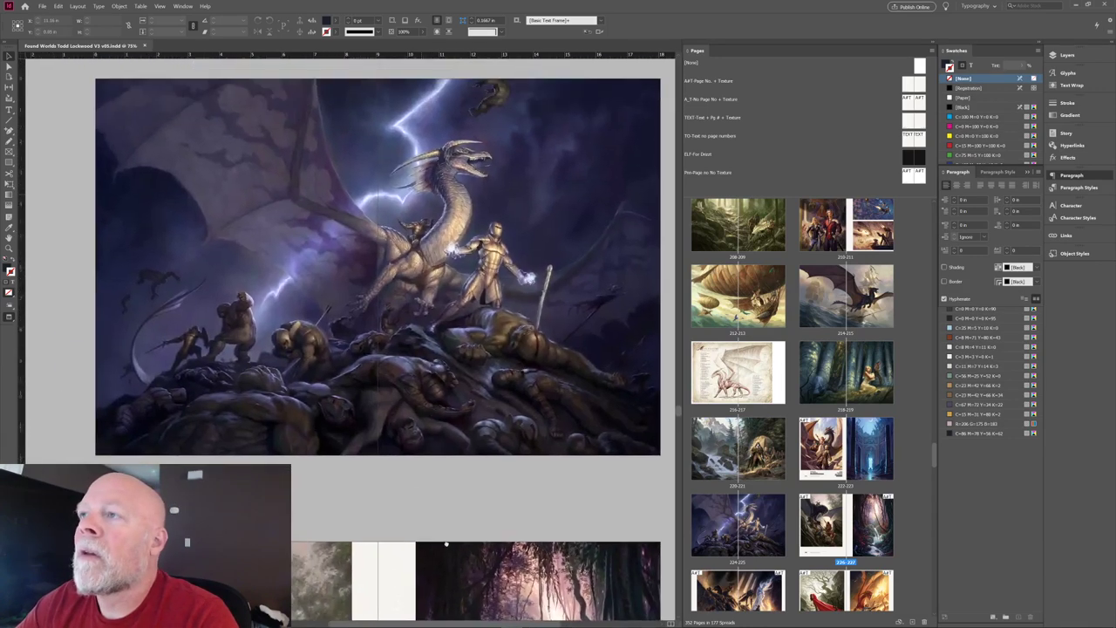
{"action": "scroll", "coordinate": [410, 488], "scroll_direction": "up", "scroll_amount": 1}
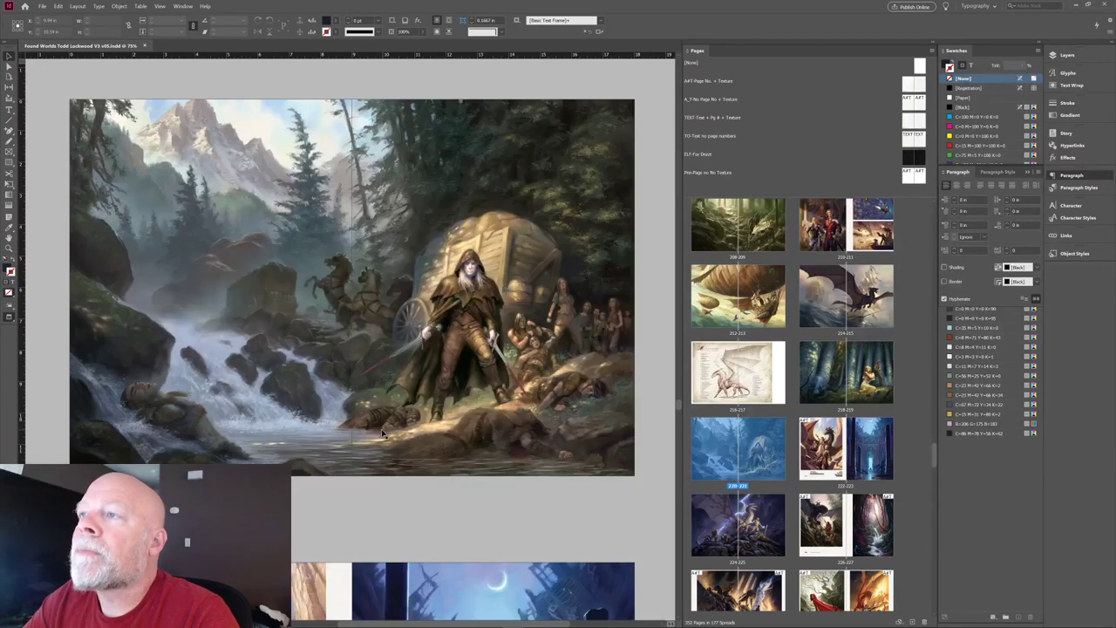
{"action": "key", "text": "Page_Down"}
{"action": "key", "text": "Page_Down"}
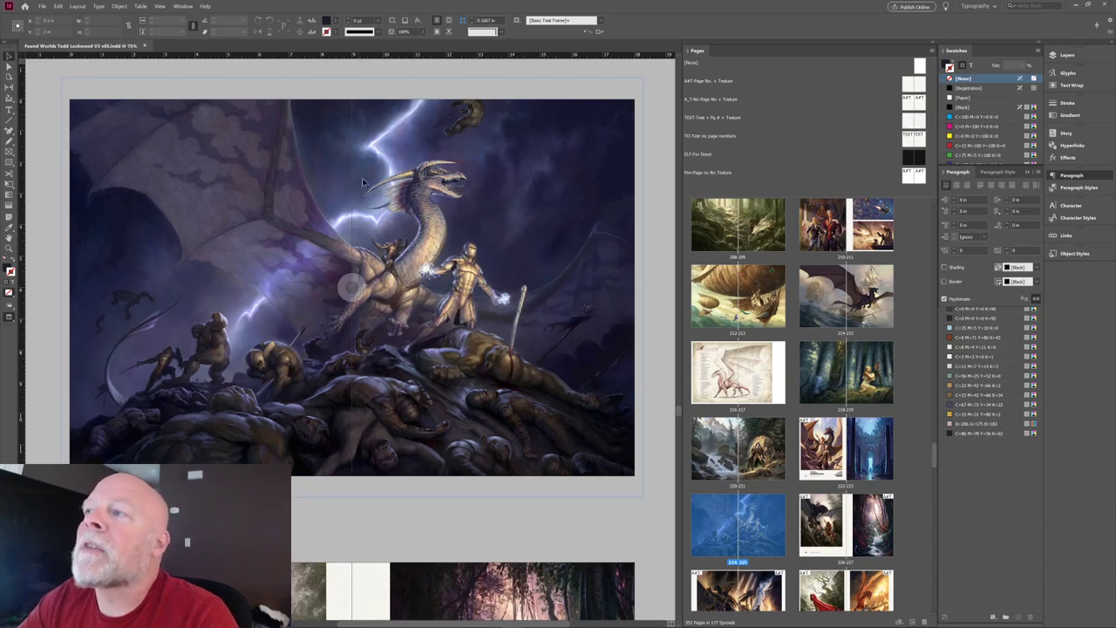
{"action": "scroll", "coordinate": [366, 199], "scroll_direction": "up", "scroll_amount": 8}
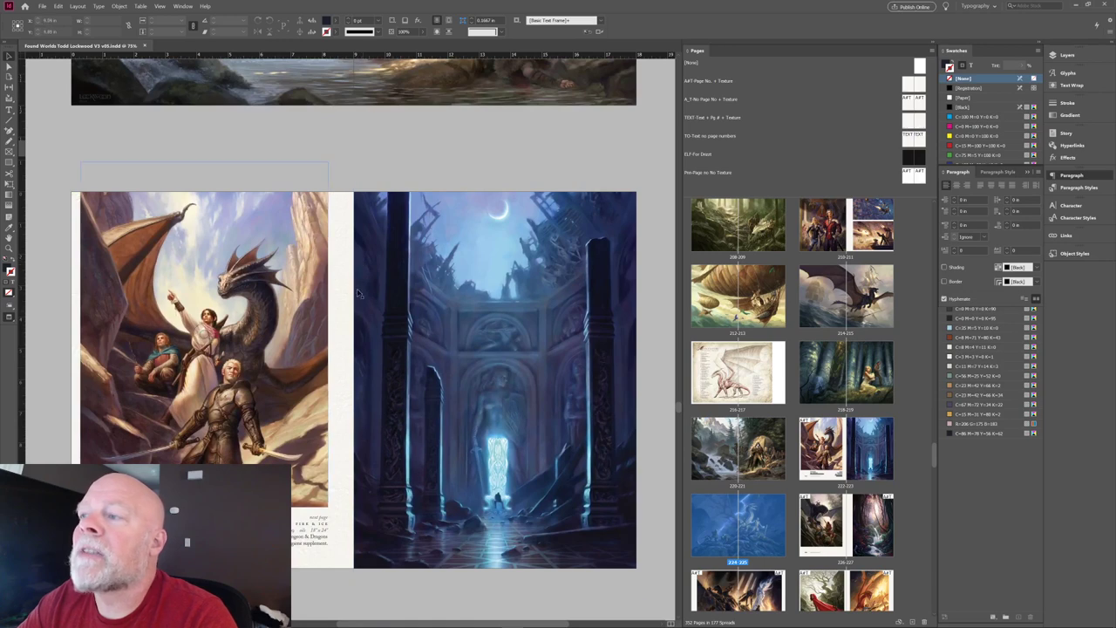
{"action": "scroll", "coordinate": [328, 247], "scroll_direction": "up", "scroll_amount": 6}
{"action": "scroll", "coordinate": [363, 381], "scroll_direction": "up", "scroll_amount": 2}
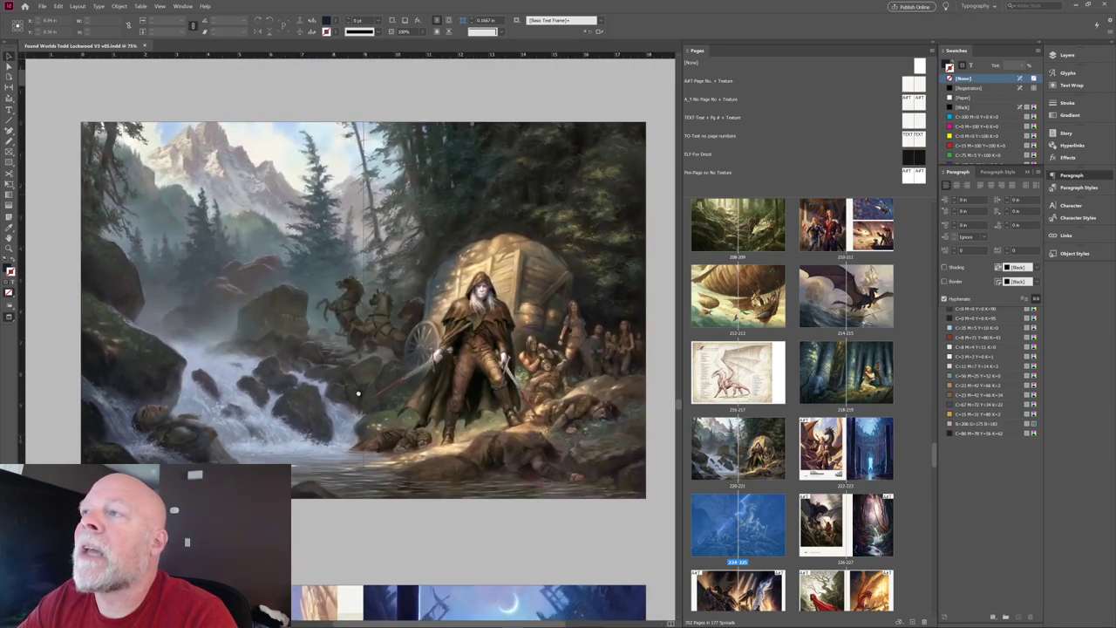
Set the document's display performance to Fast Display and check how the neighbouring spreads are drawn.
{"action": "left_click", "coordinate": [183, 7]}
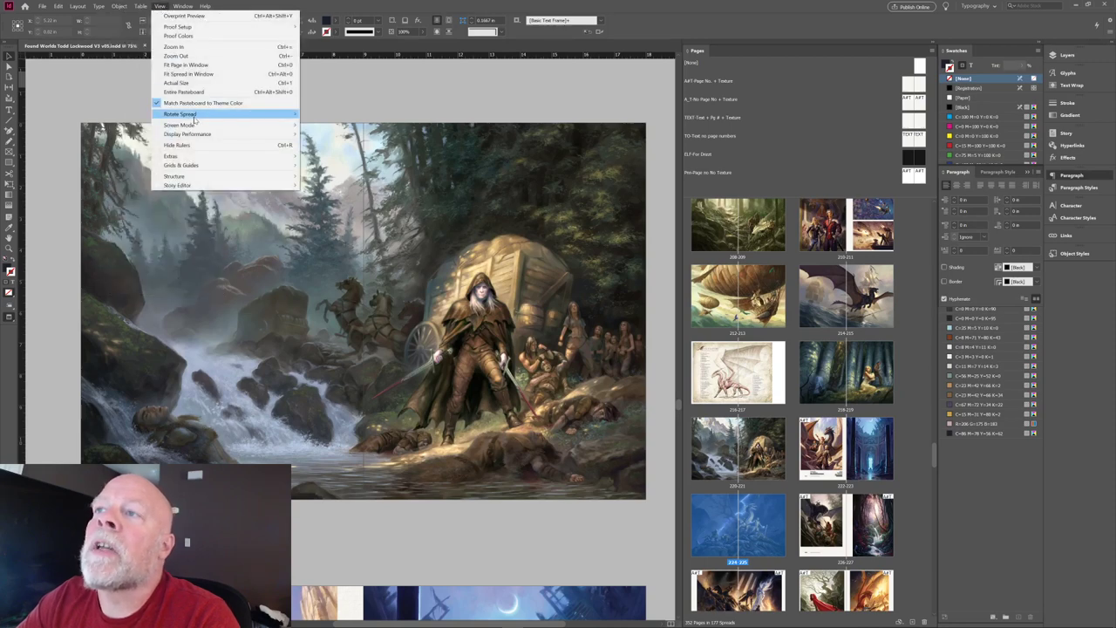
{"action": "mouse_move", "coordinate": [192, 140]}
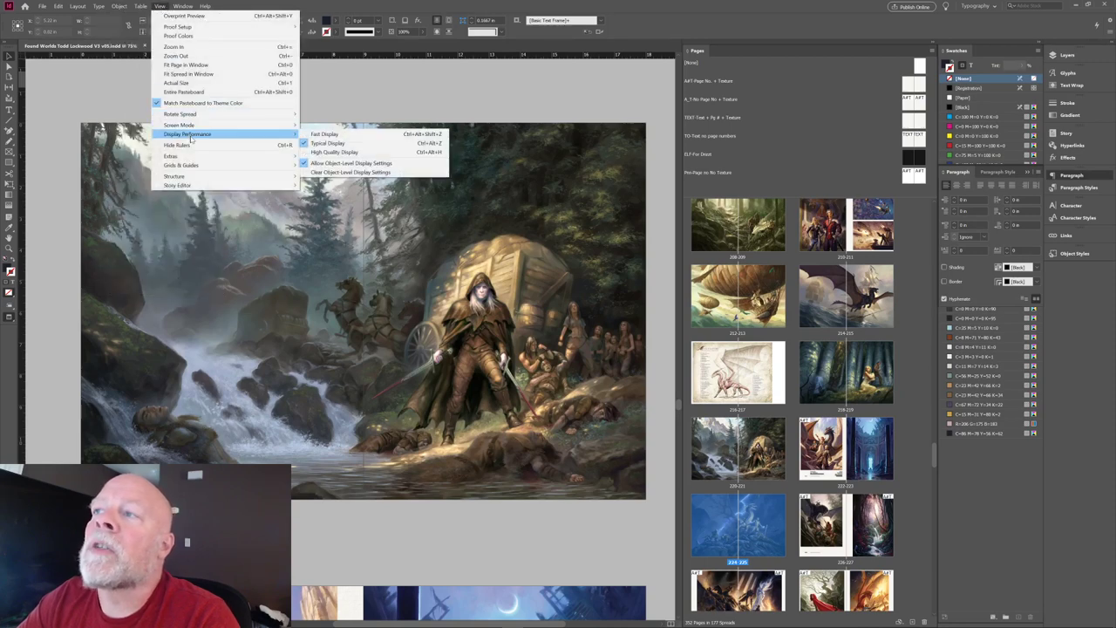
{"action": "left_click", "coordinate": [330, 135]}
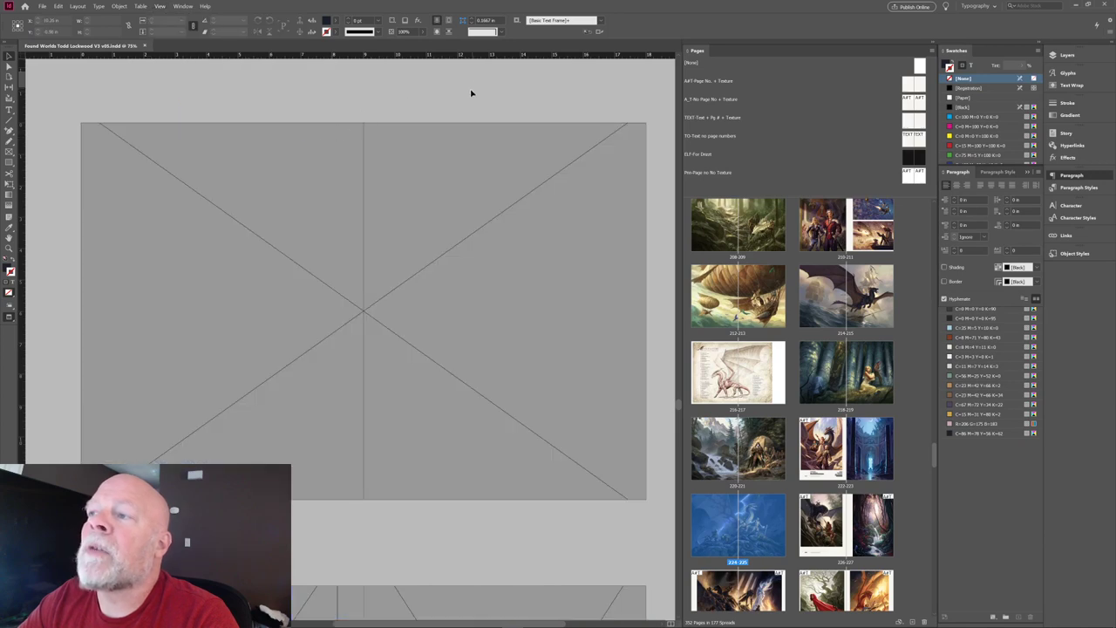
{"action": "scroll", "coordinate": [371, 363], "scroll_direction": "down", "scroll_amount": 5}
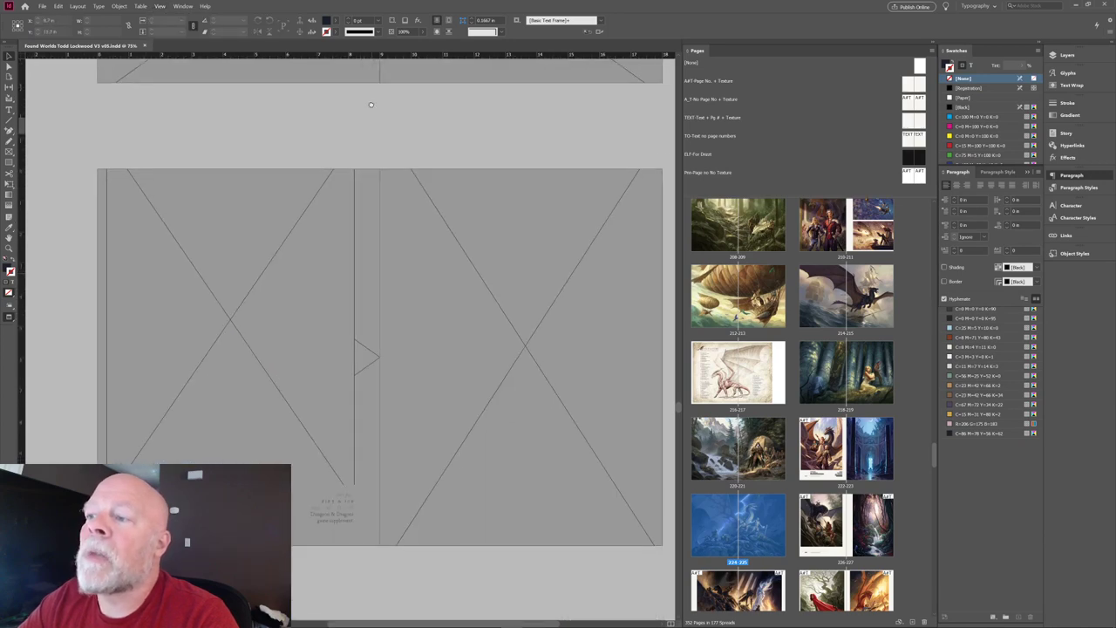
{"action": "scroll", "coordinate": [353, 183], "scroll_direction": "up", "scroll_amount": 5}
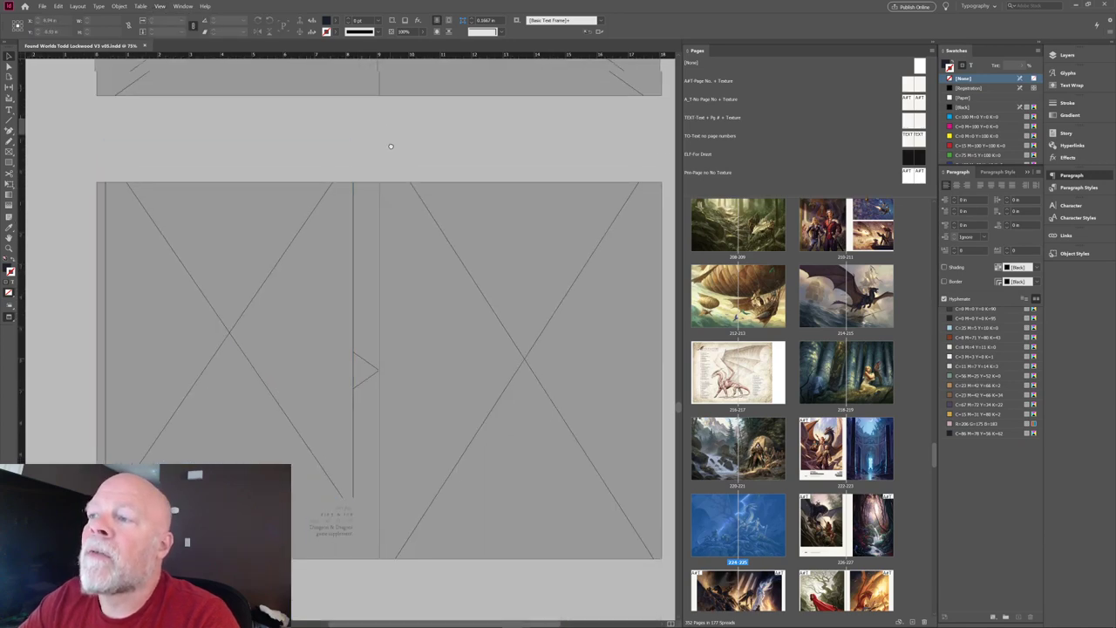
{"action": "scroll", "coordinate": [378, 319], "scroll_direction": "up", "scroll_amount": 1}
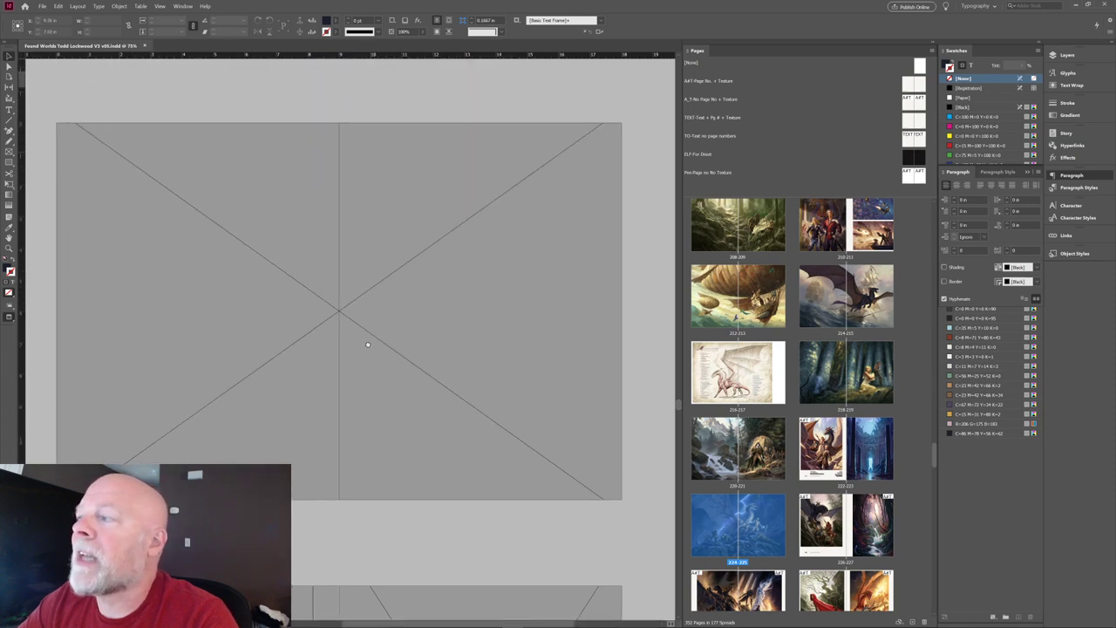
Return the document's display performance to Typical Display.
{"action": "left_click", "coordinate": [183, 7]}
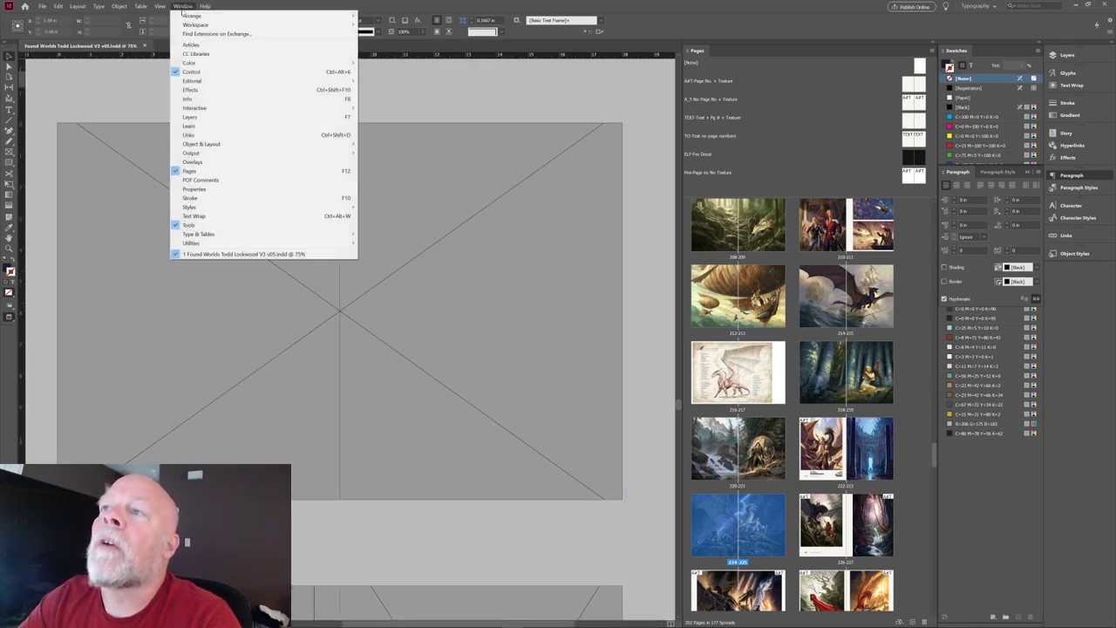
{"action": "mouse_move", "coordinate": [159, 6]}
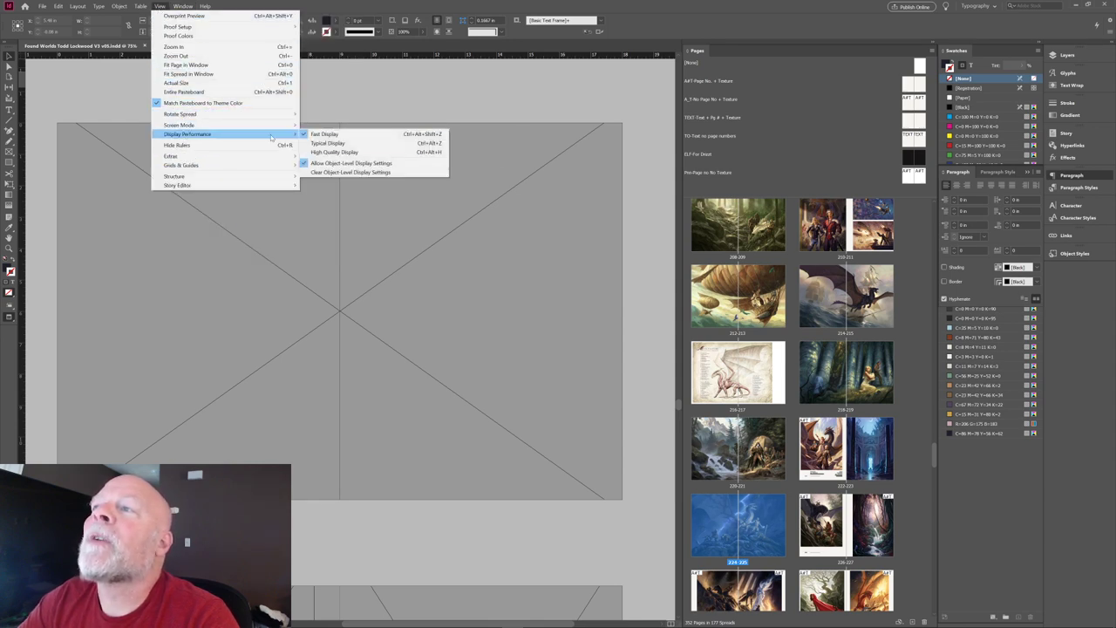
{"action": "left_click", "coordinate": [334, 144]}
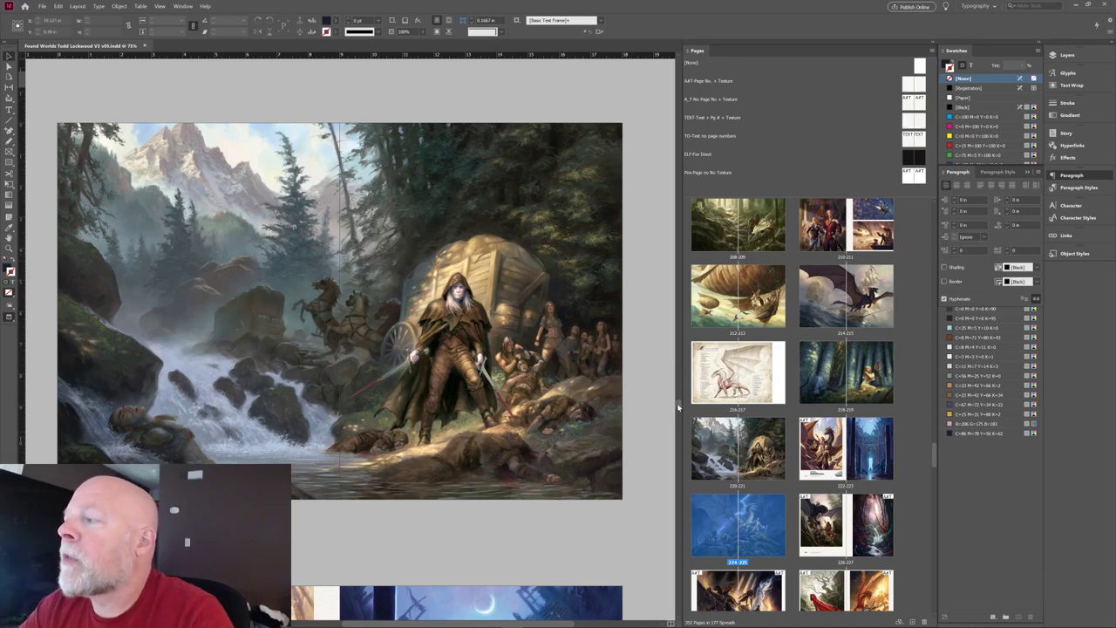
Review the spread thumbnails in the Pages panel from page 1 through about page 170.
{"action": "left_click_drag", "start_coordinate": [934, 460], "coordinate": [942, 207]}
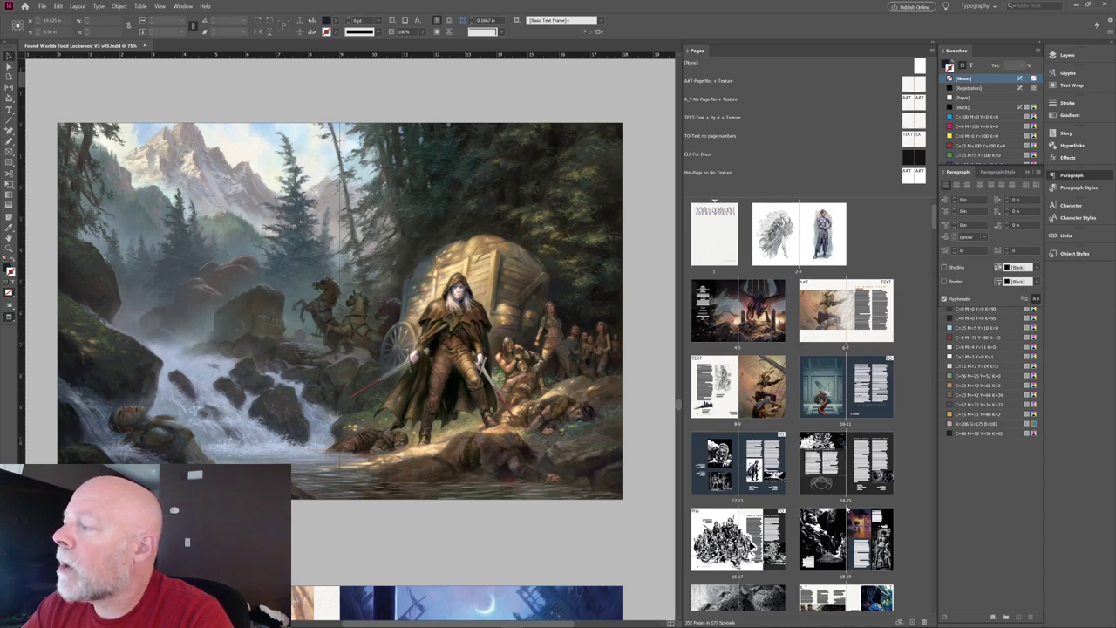
{"action": "left_click_drag", "start_coordinate": [934, 224], "coordinate": [939, 256]}
{"action": "scroll", "coordinate": [749, 286], "scroll_direction": "up", "scroll_amount": 1}
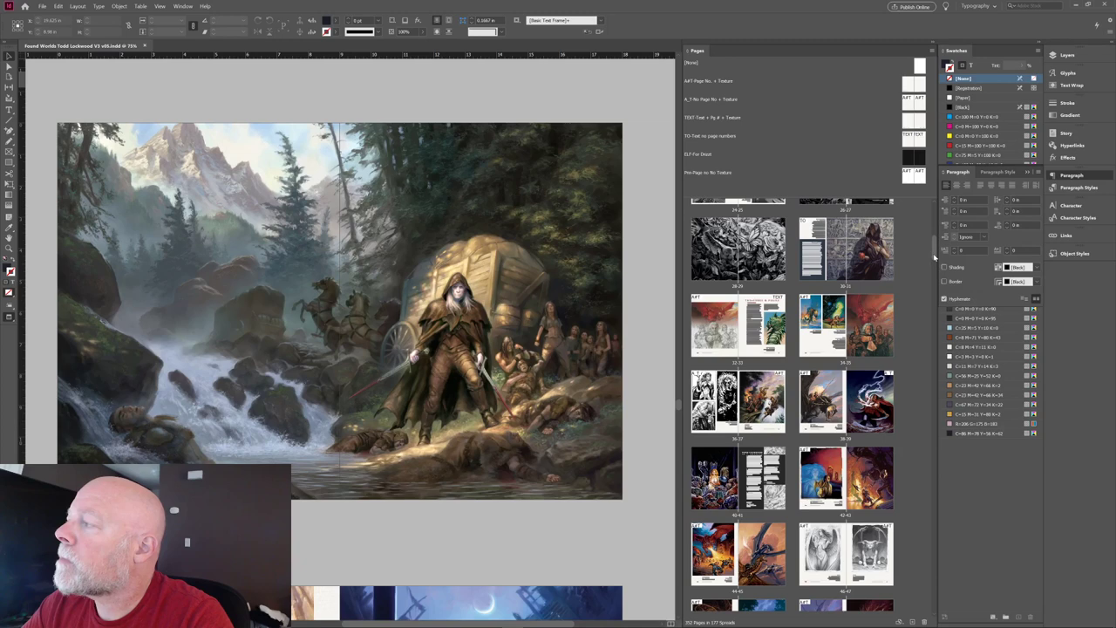
{"action": "left_click_drag", "start_coordinate": [934, 257], "coordinate": [935, 285]}
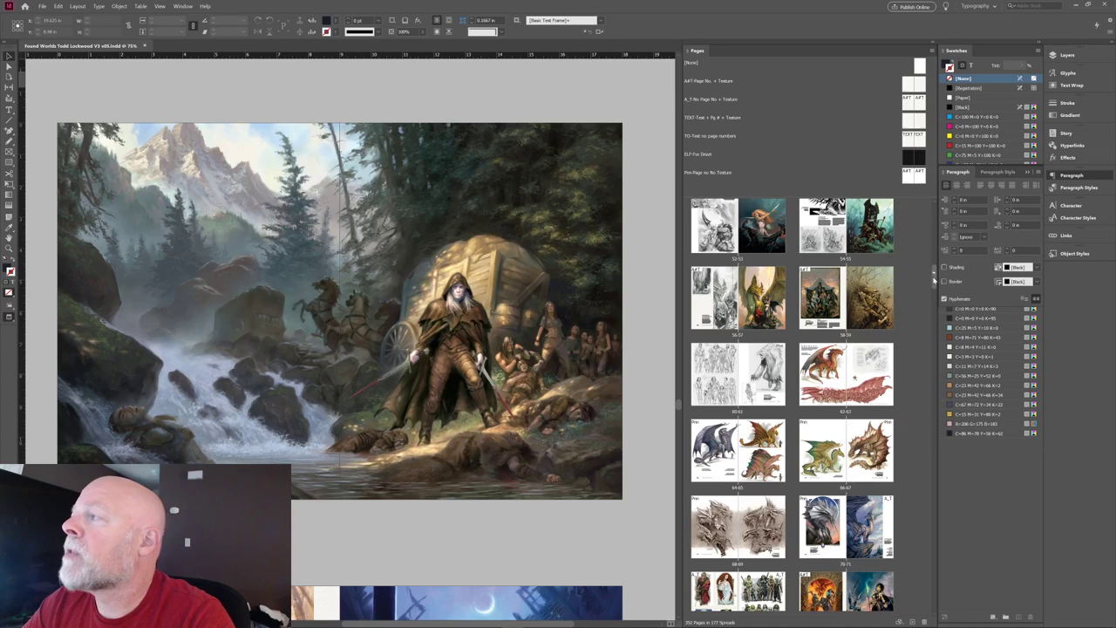
{"action": "left_click_drag", "start_coordinate": [934, 279], "coordinate": [929, 309]}
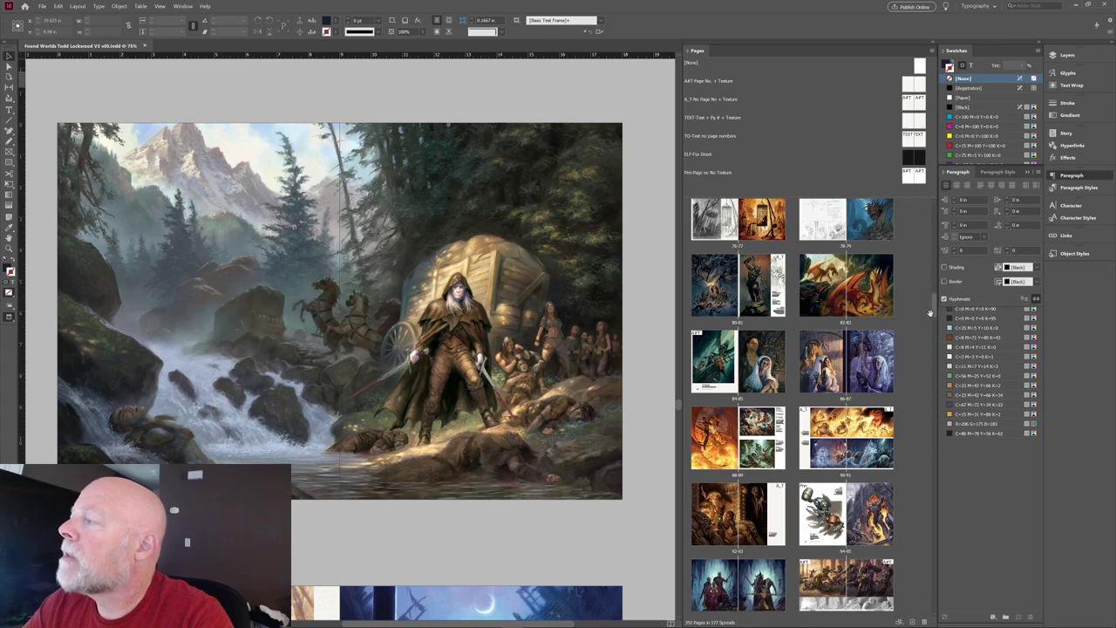
{"action": "left_click_drag", "start_coordinate": [936, 314], "coordinate": [928, 344]}
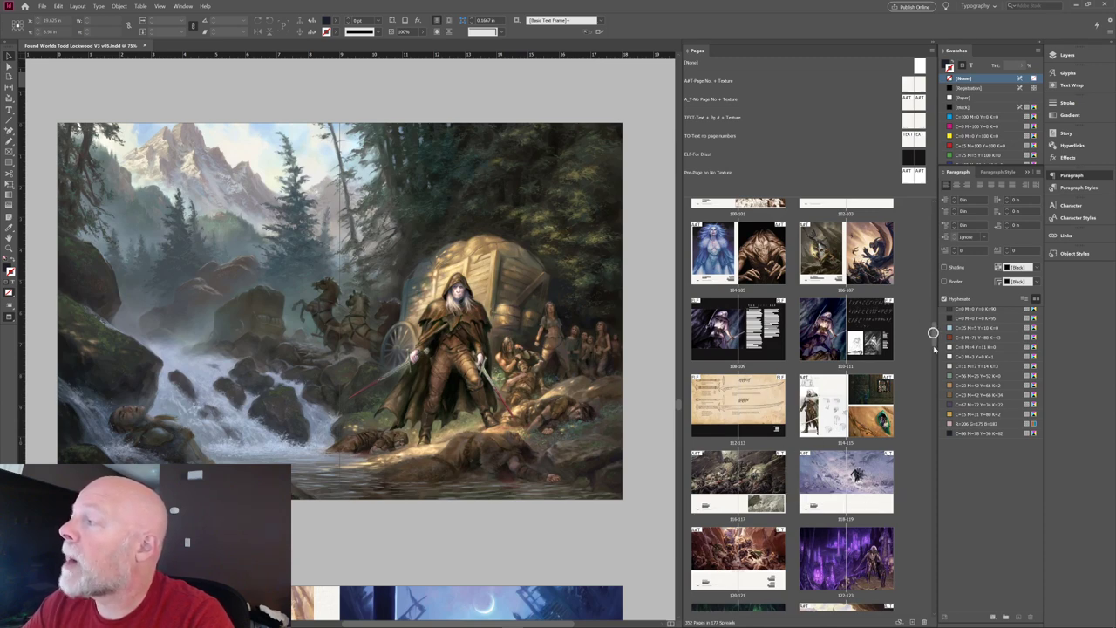
{"action": "scroll", "coordinate": [933, 335], "scroll_direction": "down", "scroll_amount": 4}
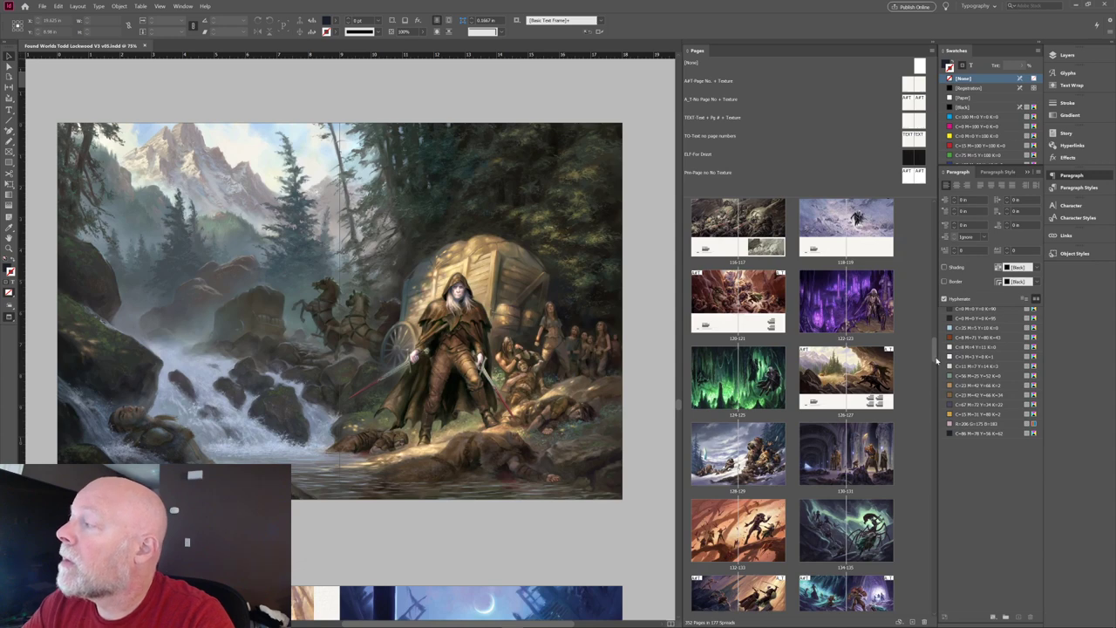
{"action": "left_click_drag", "start_coordinate": [936, 359], "coordinate": [935, 378]}
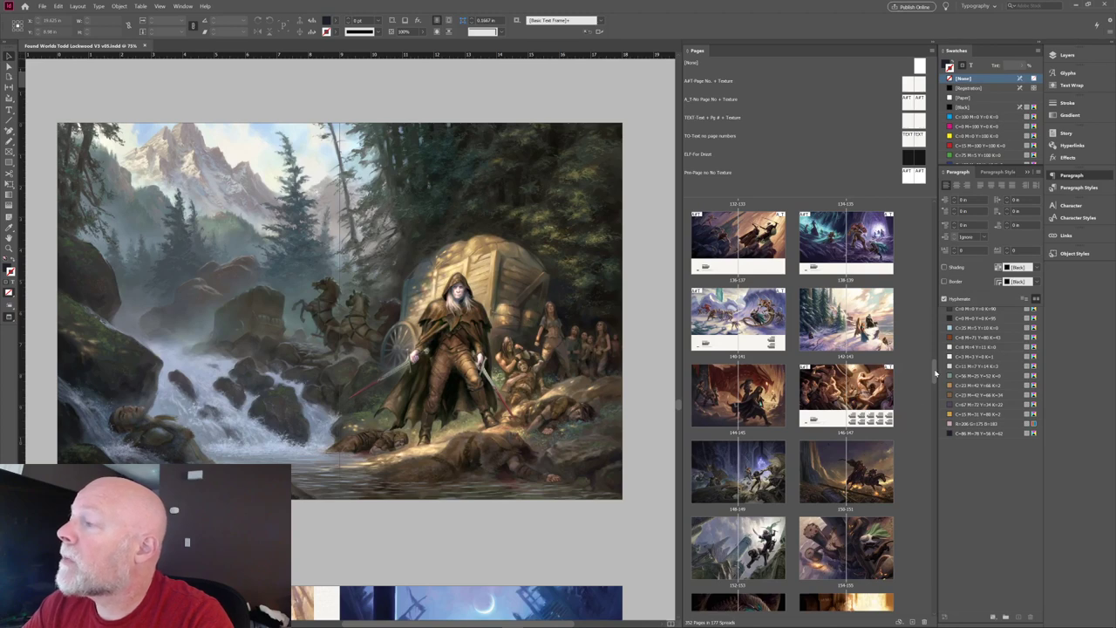
{"action": "scroll", "coordinate": [935, 373], "scroll_direction": "down", "scroll_amount": 5}
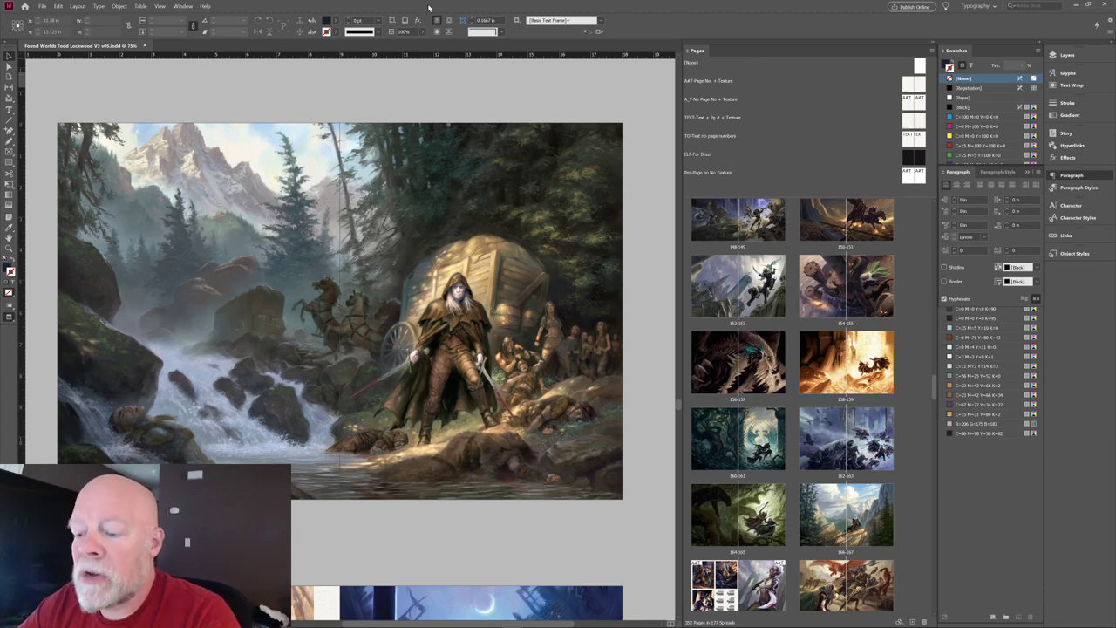
Return the document to the normal screen mode with guides and bleed shown.
{"action": "key", "text": "w"}
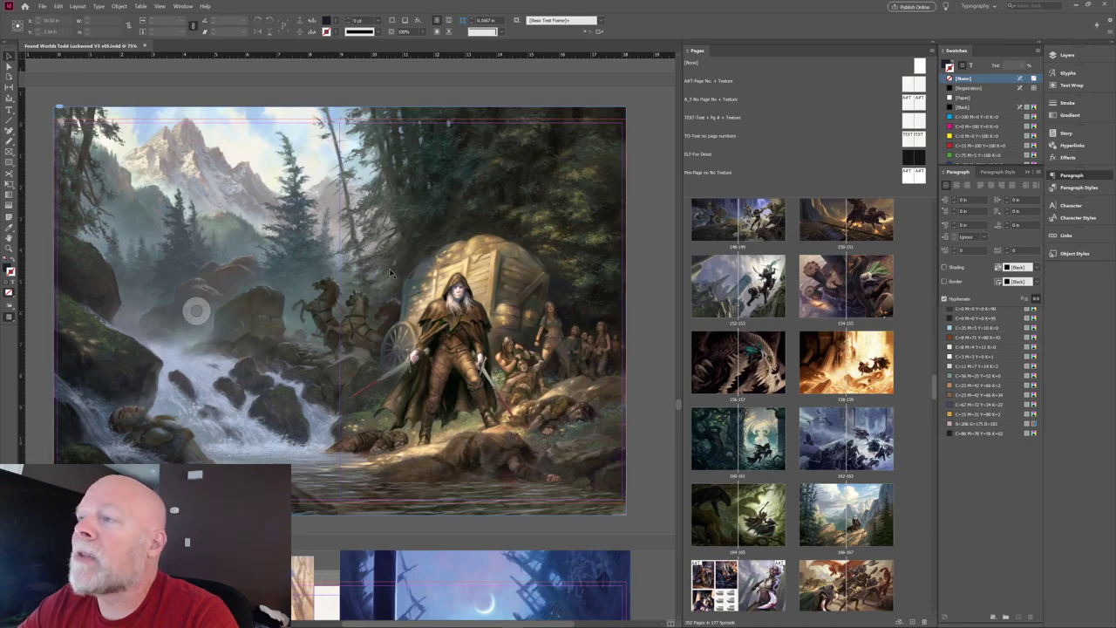
Open the A#T-Page No. + Texture master spread and inspect both of its pages in preview mode without guides.
{"action": "scroll", "coordinate": [384, 318], "scroll_direction": "down", "scroll_amount": 10}
{"action": "scroll", "coordinate": [385, 319], "scroll_direction": "down", "scroll_amount": 3}
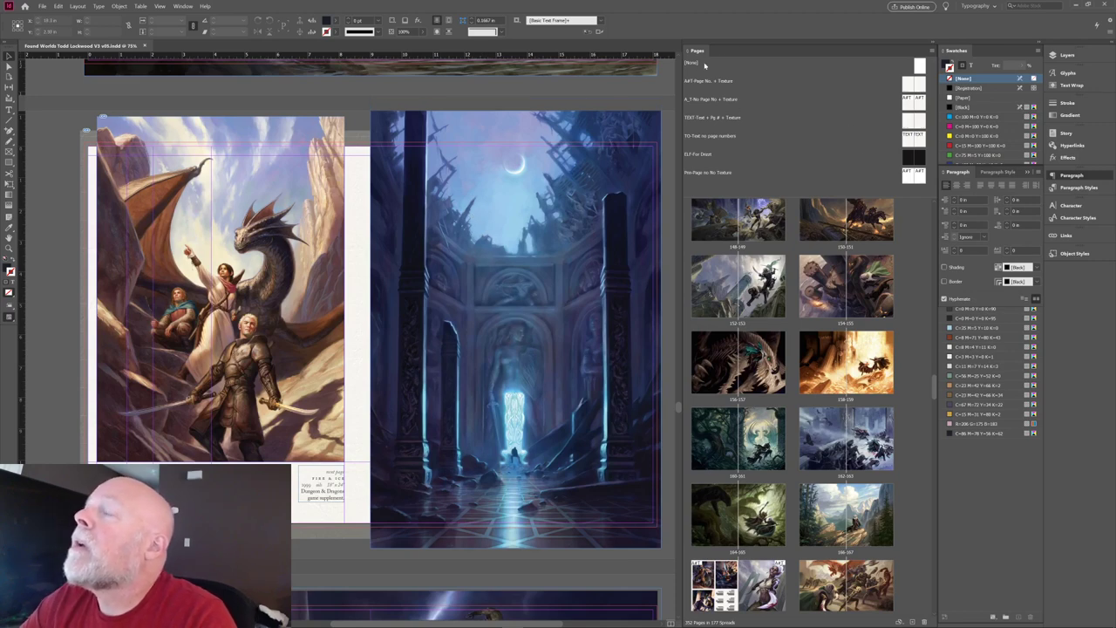
{"action": "double_click", "coordinate": [908, 85]}
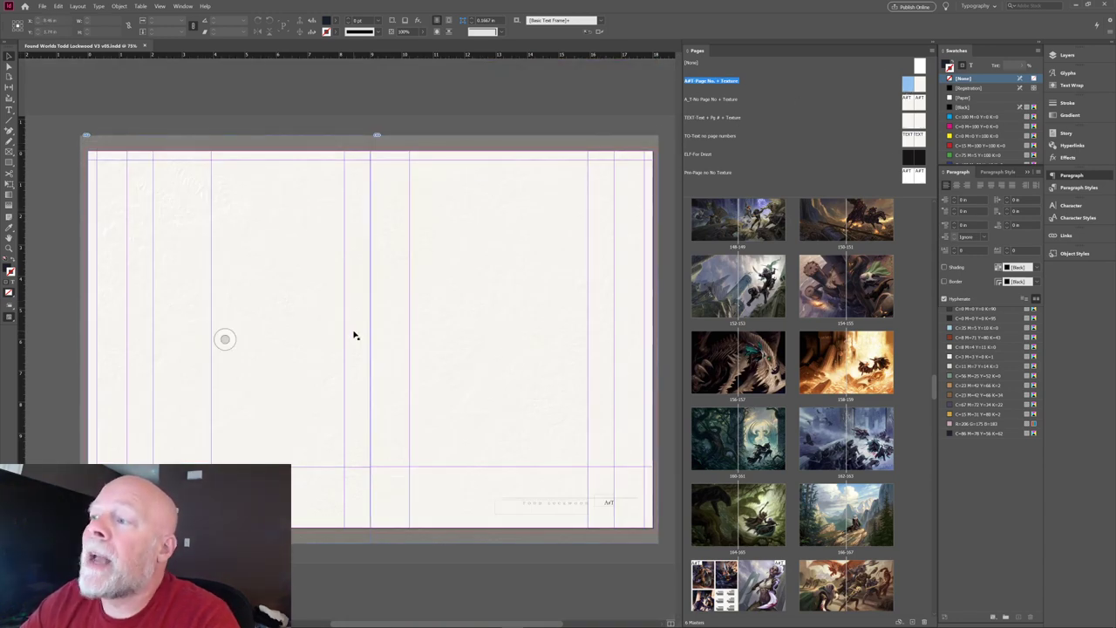
{"action": "key", "text": "w"}
{"action": "left_click", "coordinate": [284, 215]}
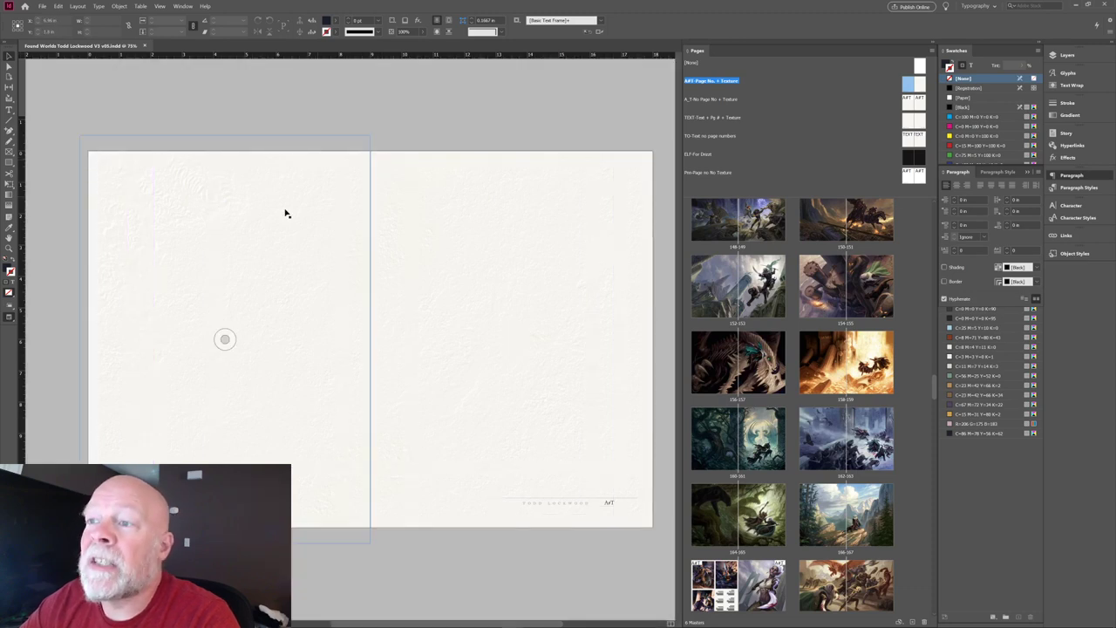
{"action": "left_click", "coordinate": [440, 184]}
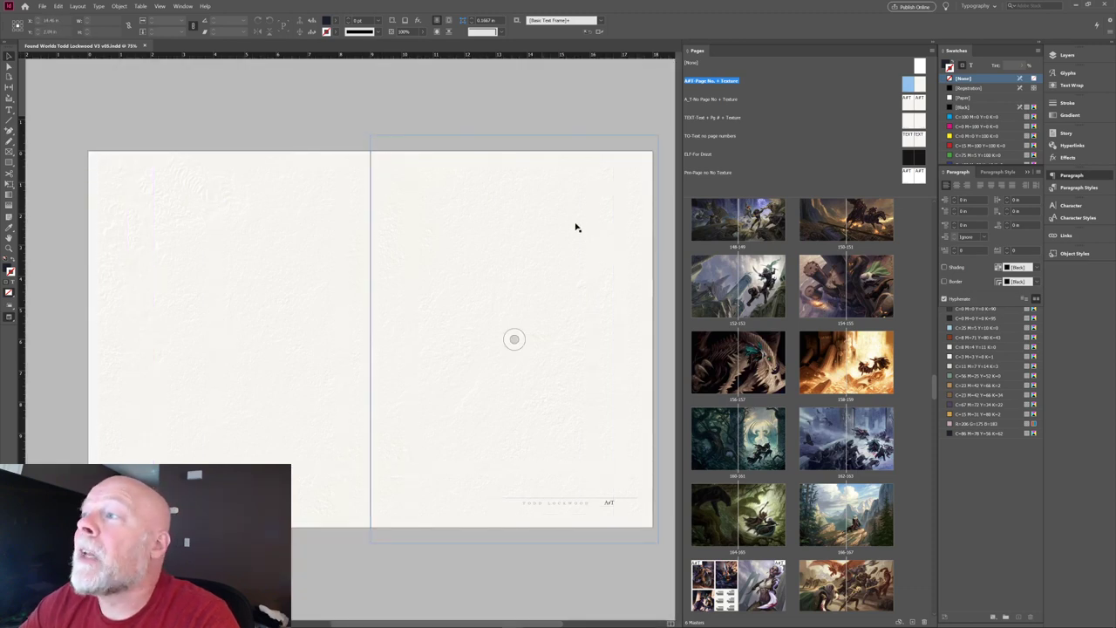
{"action": "left_click", "coordinate": [315, 433]}
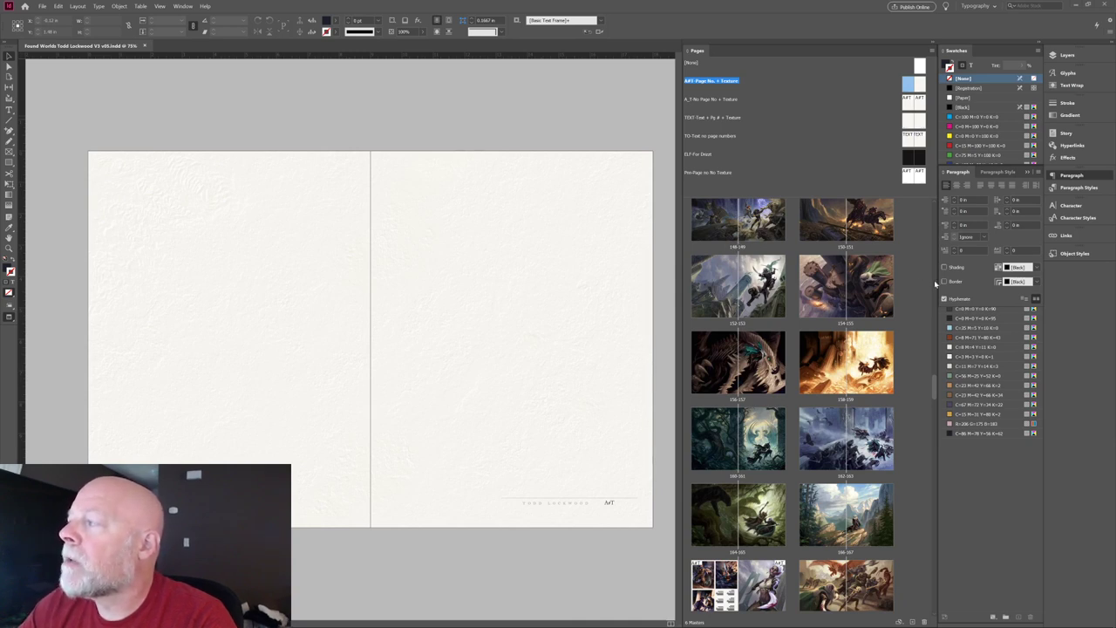
Check spread 136–137 in preview and return to the A#T-Page No. + Texture master with its guides shown.
{"action": "scroll", "coordinate": [873, 371], "scroll_direction": "up", "scroll_amount": 15}
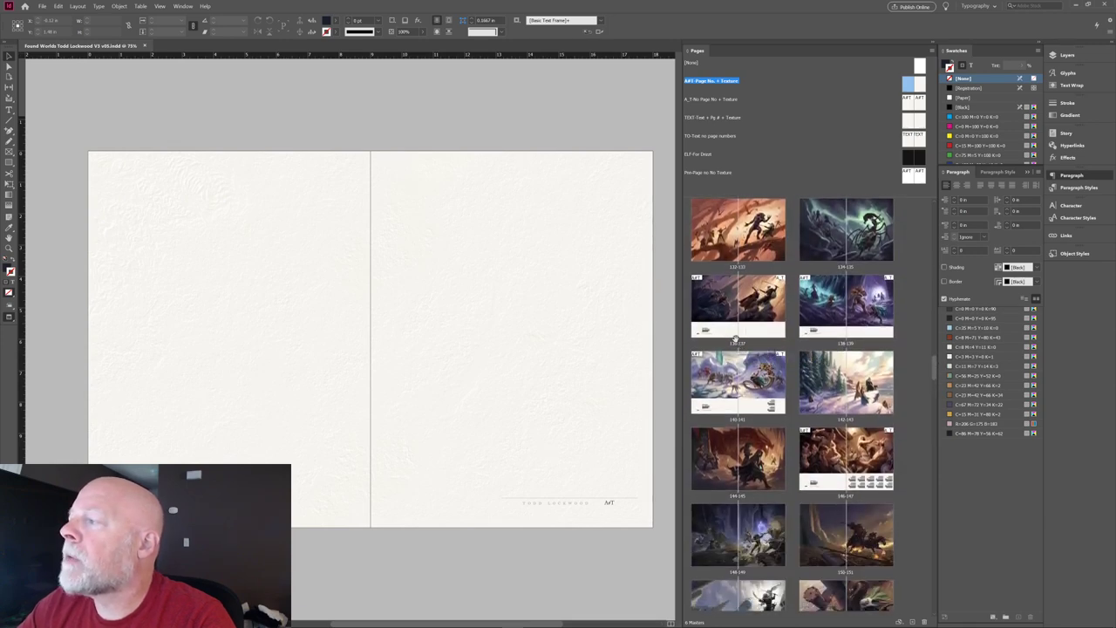
{"action": "double_click", "coordinate": [715, 309]}
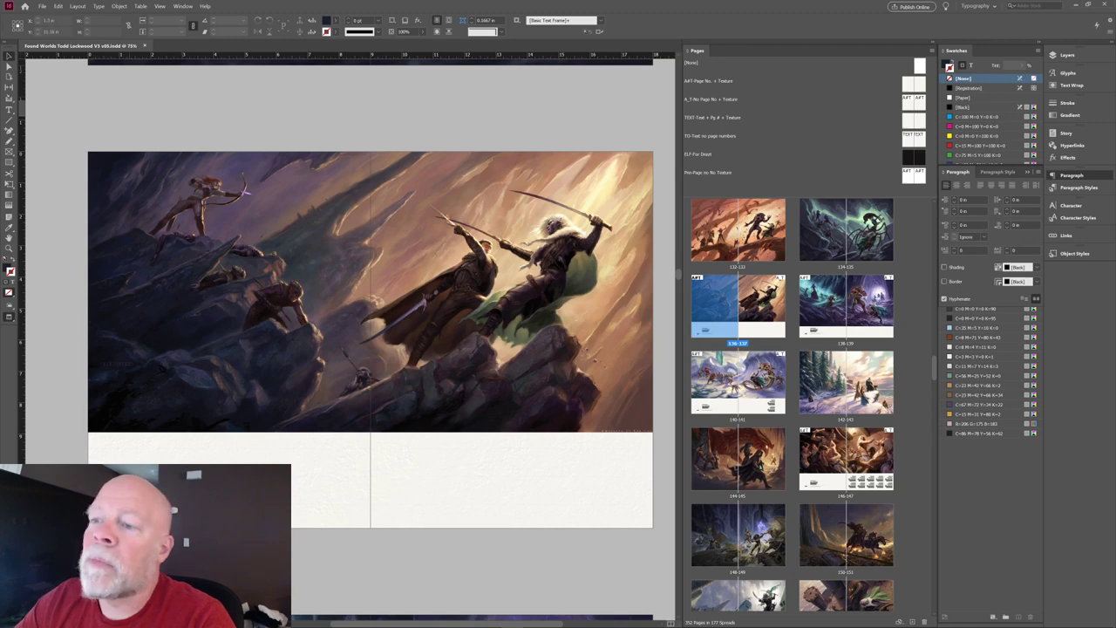
{"action": "double_click", "coordinate": [913, 86]}
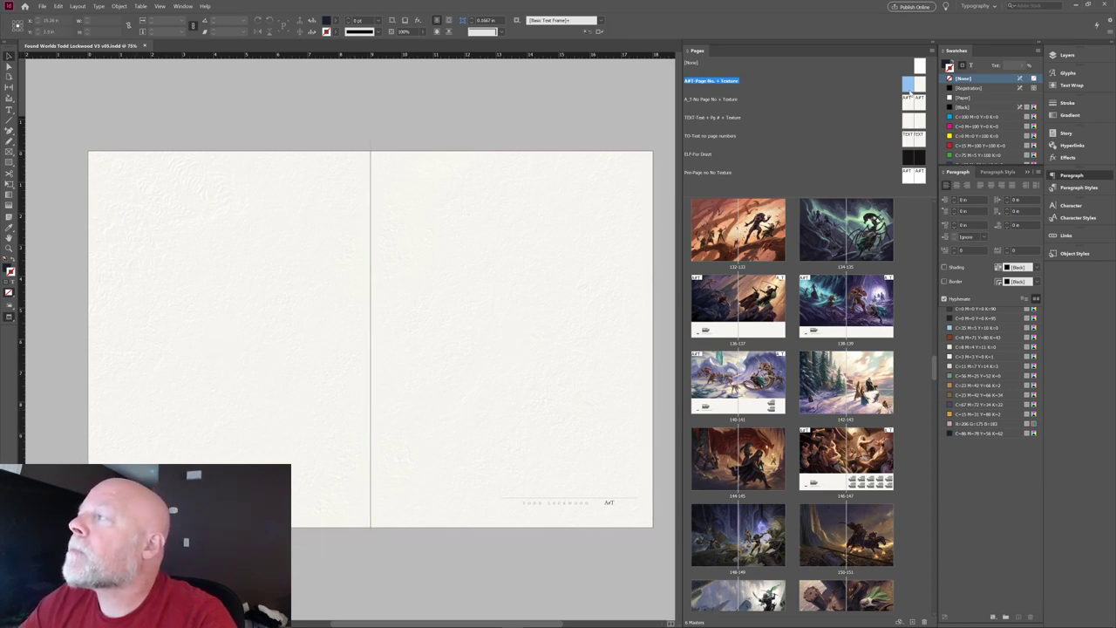
{"action": "left_click_drag", "start_coordinate": [720, 101], "coordinate": [371, 264]}
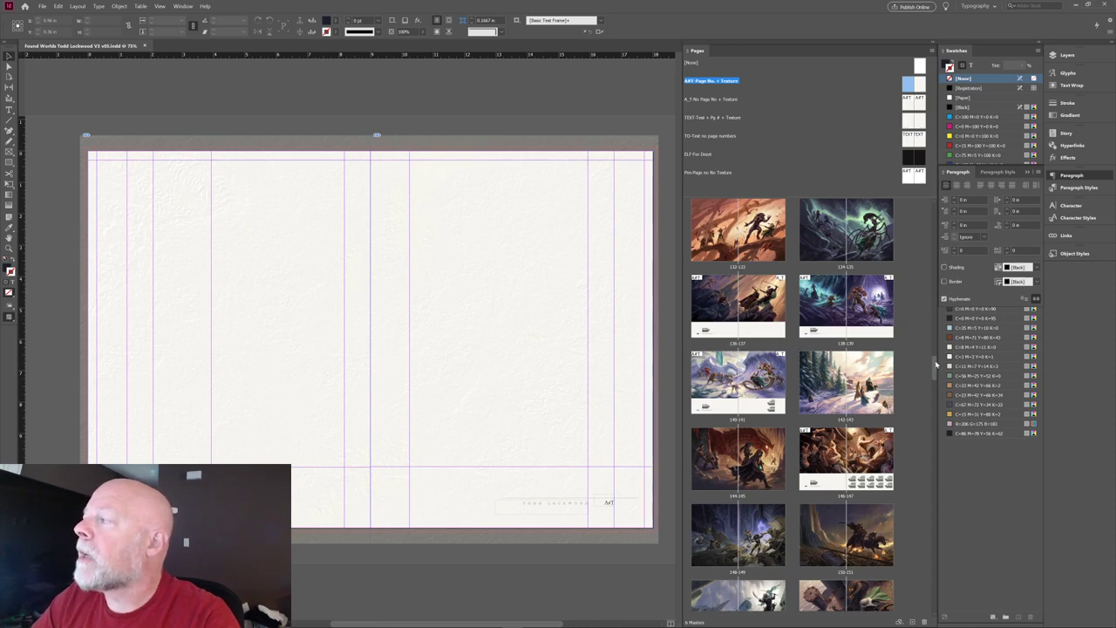
View spread 104–105 with and without guides and compare it with the A#T-Page No. + Texture master.
{"action": "left_click_drag", "start_coordinate": [935, 366], "coordinate": [929, 321]}
{"action": "double_click", "coordinate": [713, 394]}
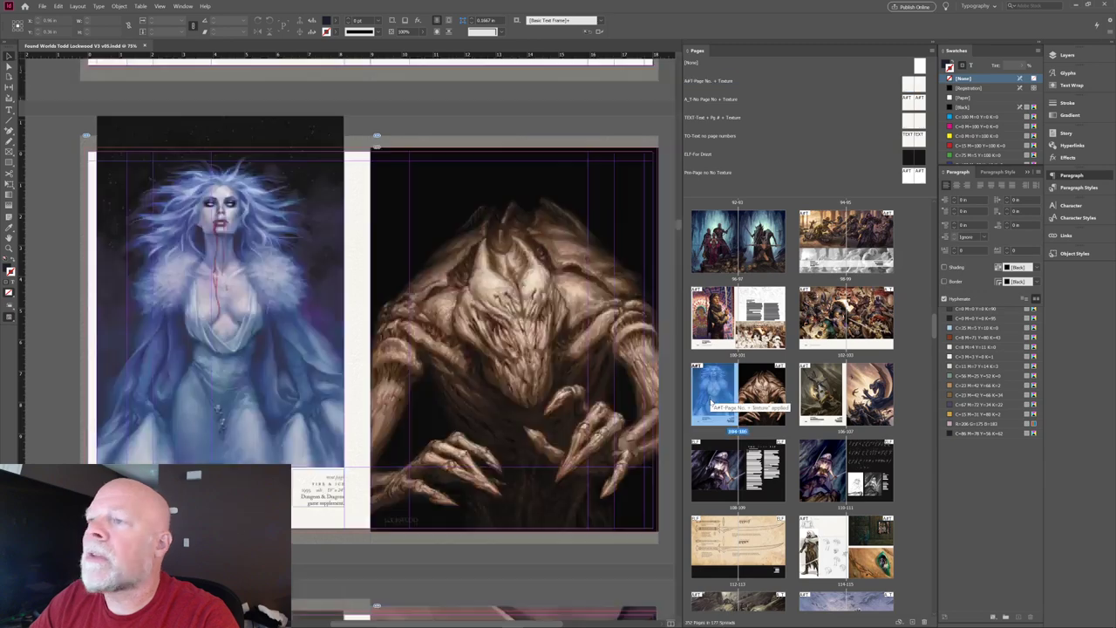
{"action": "key", "text": "w"}
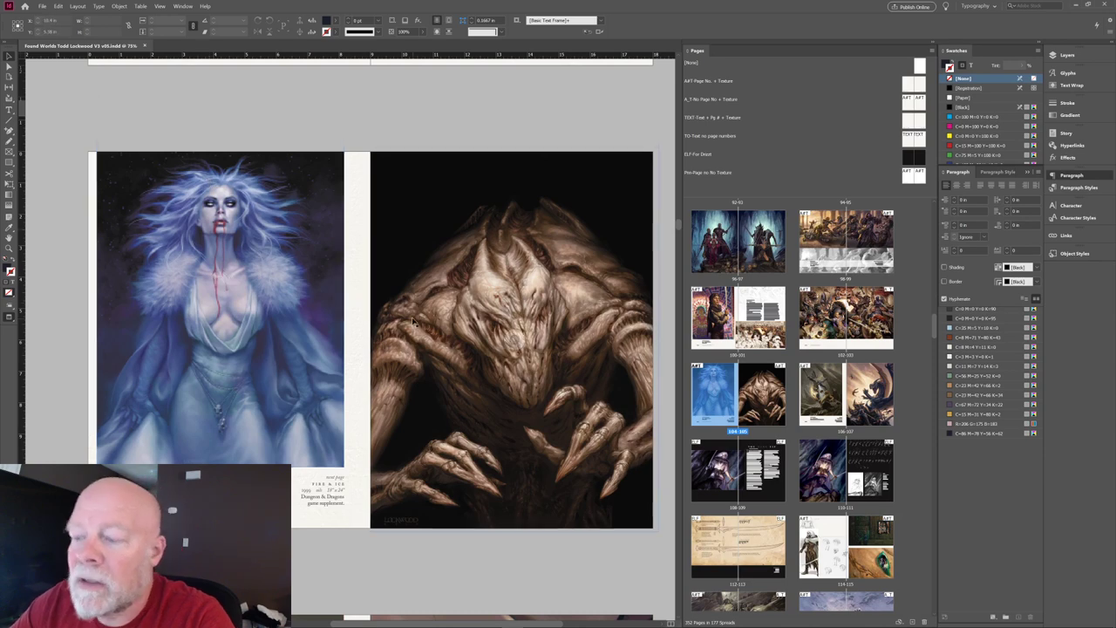
{"action": "key", "text": "w"}
{"action": "left_click", "coordinate": [220, 281]}
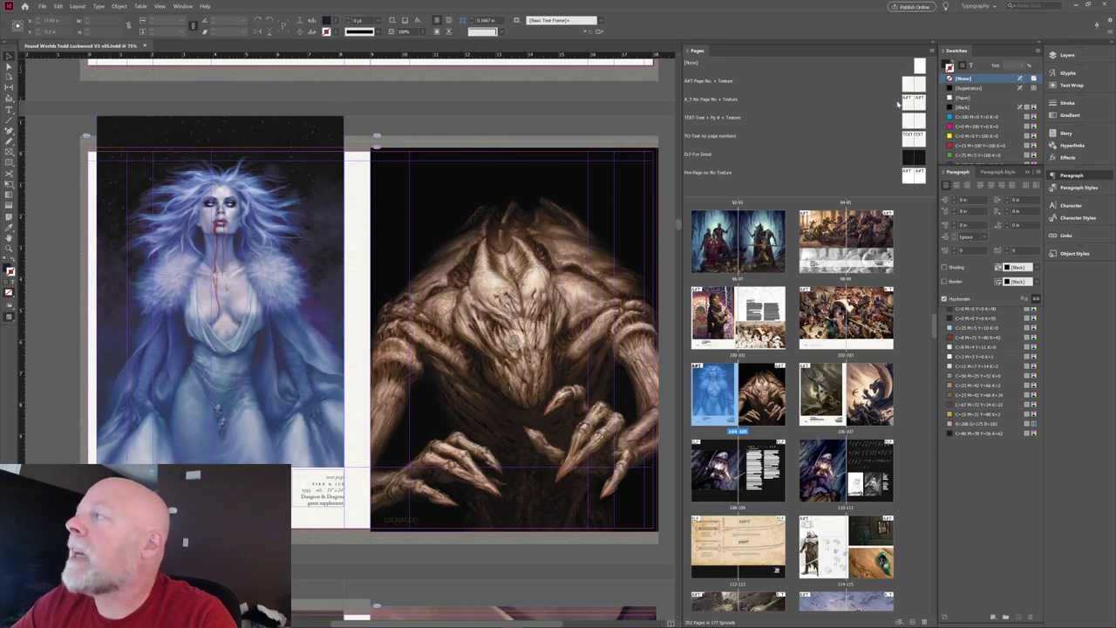
{"action": "double_click", "coordinate": [912, 84]}
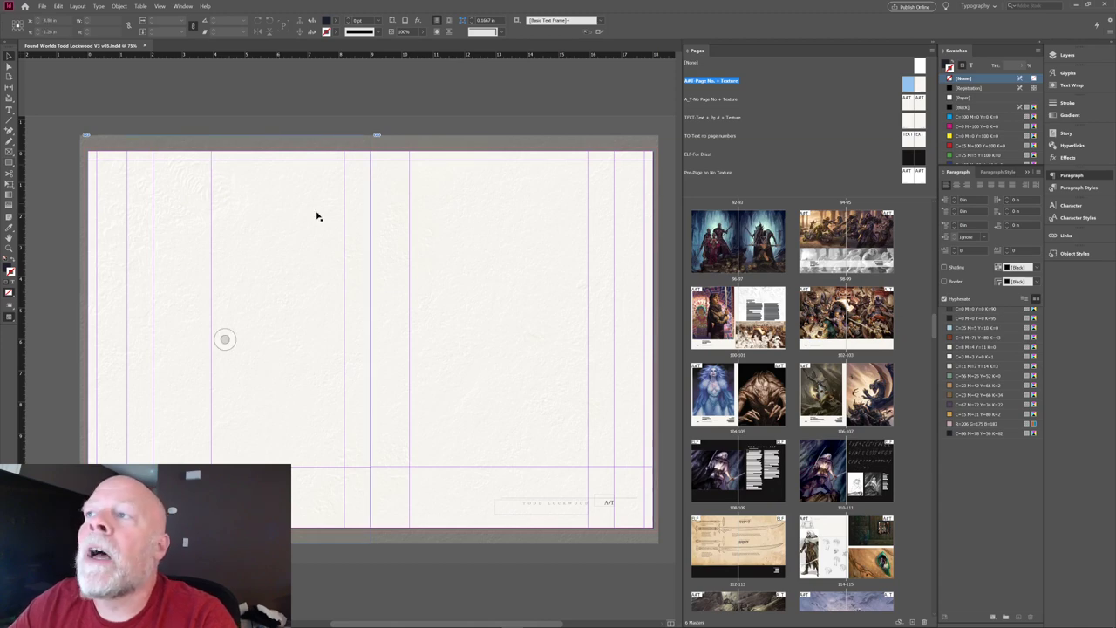
{"action": "double_click", "coordinate": [712, 396]}
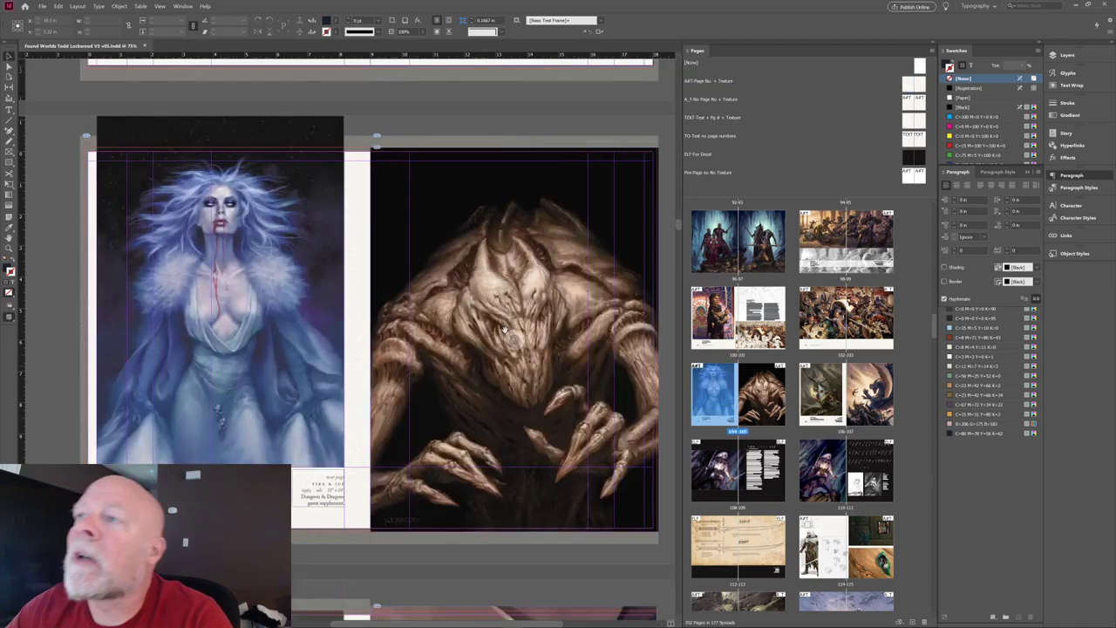
Try lowering the top edge of page 104's image frame to the guide and narrowing it to 7.24 in, undoing each resize.
{"action": "left_click", "coordinate": [225, 150]}
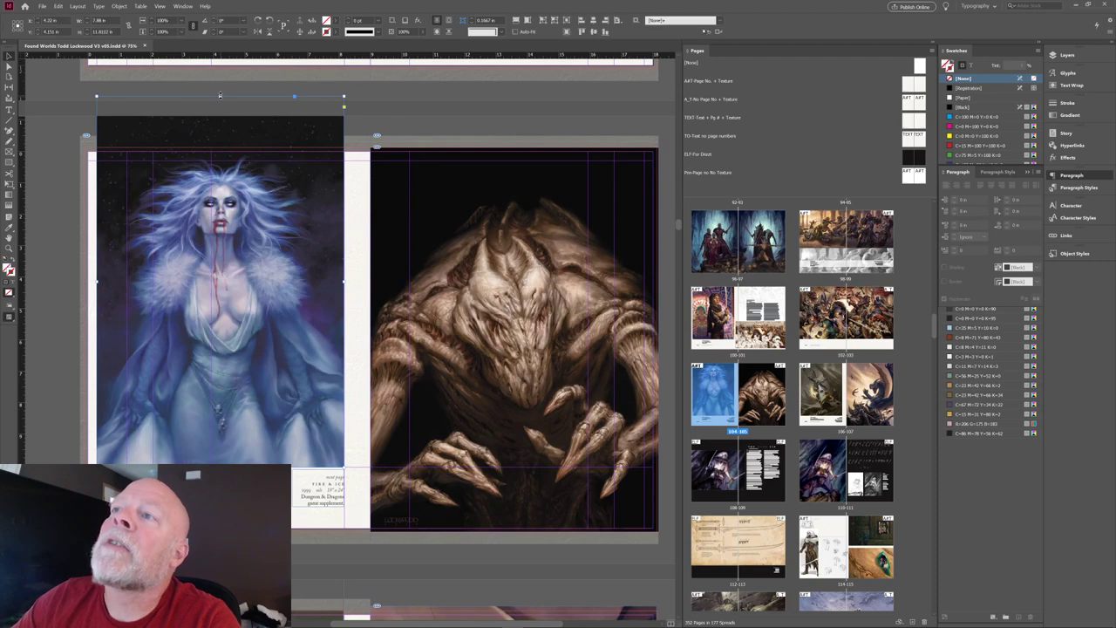
{"action": "left_click_drag", "start_coordinate": [219, 96], "coordinate": [225, 162]}
{"action": "key", "text": "w"}
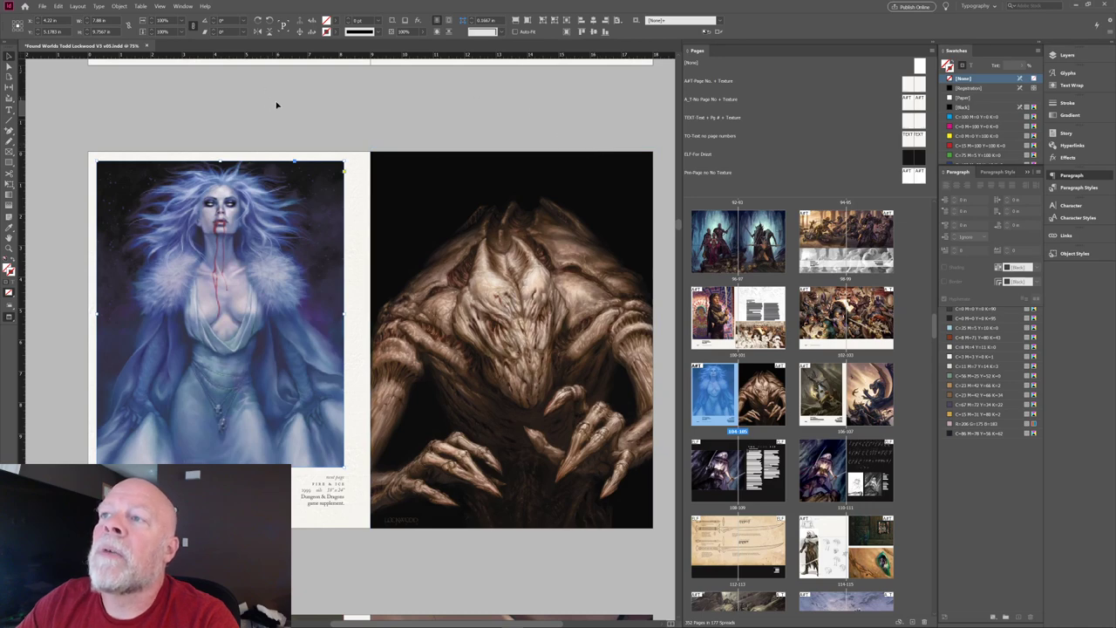
{"action": "key", "text": "ctrl+z"}
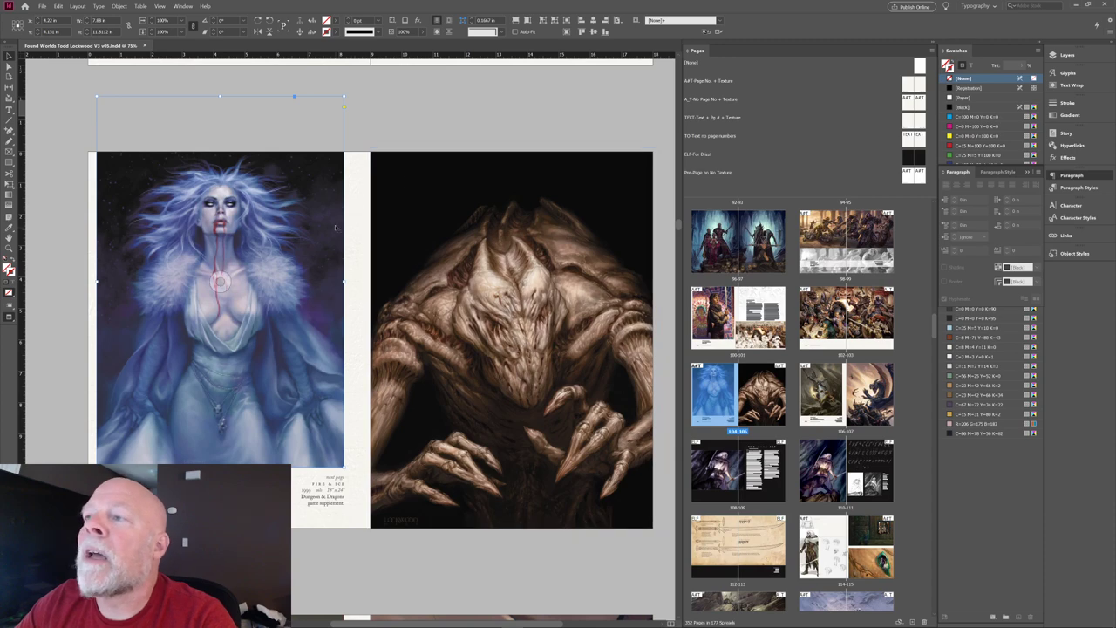
{"action": "key", "text": "w"}
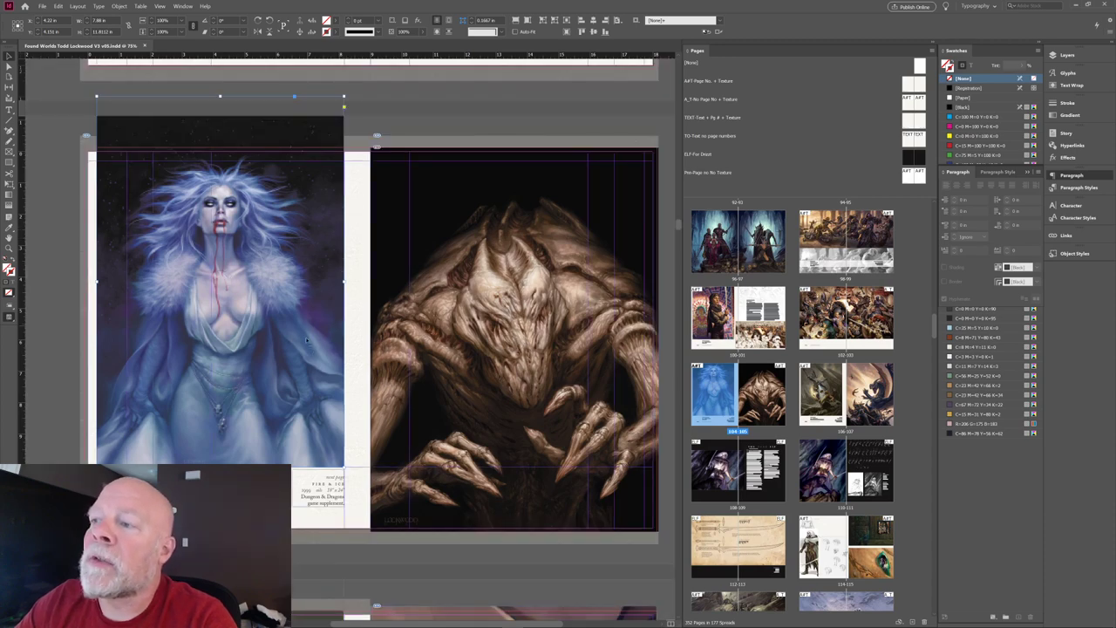
{"action": "left_click_drag", "start_coordinate": [343, 281], "coordinate": [324, 280]}
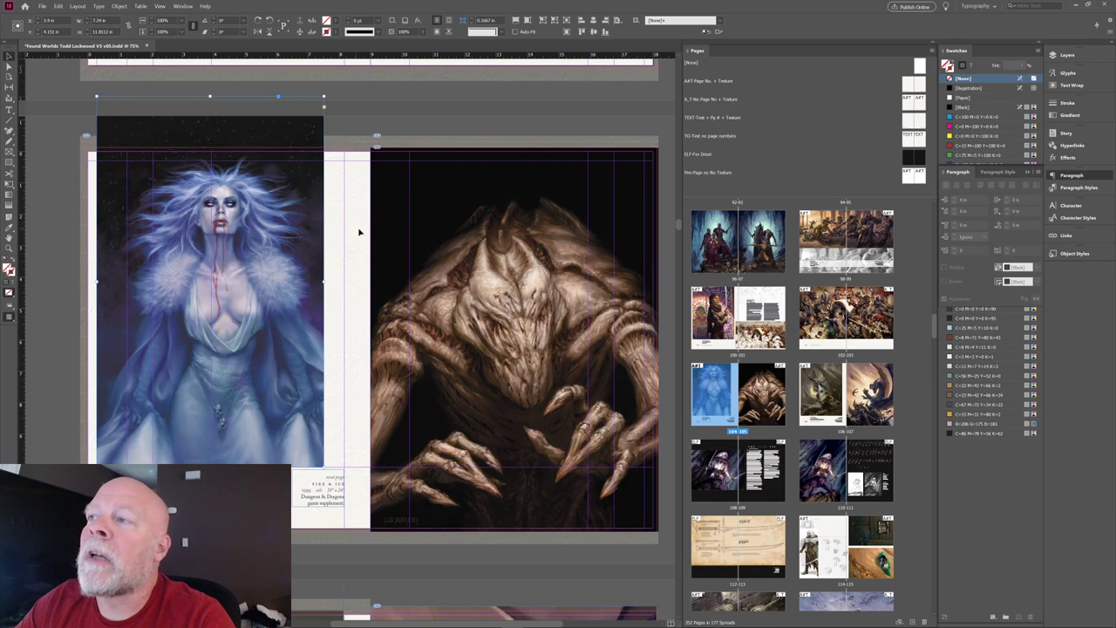
{"action": "key", "text": "ctrl+alt+c"}
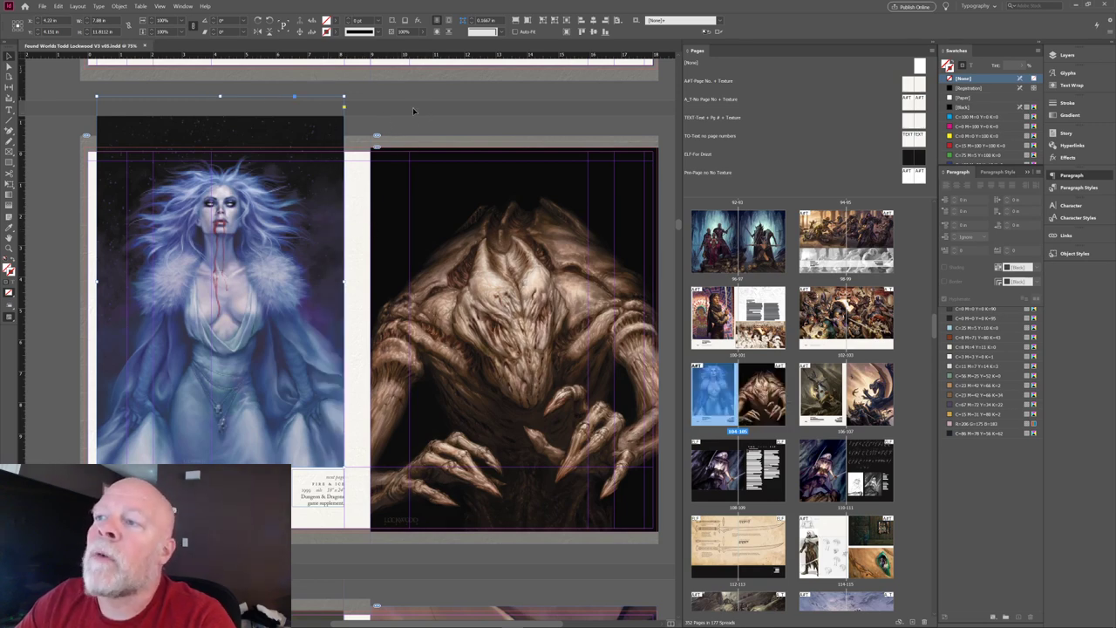
Preview without guides, flip repeatedly between spreads 104–105 and 106–107 to compare image placement, and go back through 102–103 to 100–101.
{"action": "key", "text": "w"}
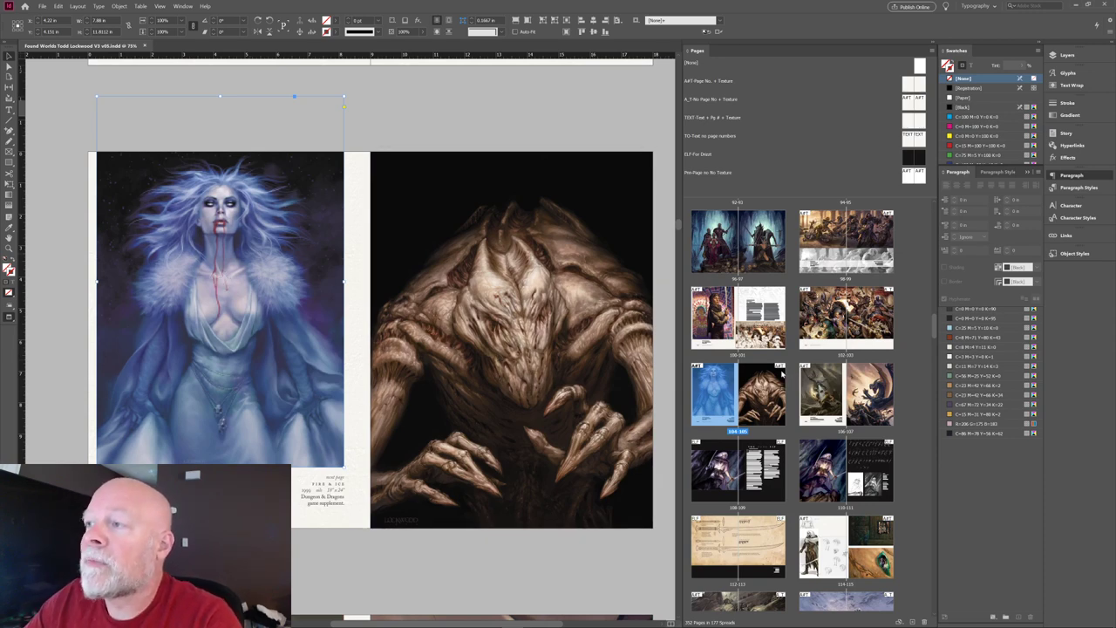
{"action": "left_click", "coordinate": [486, 105]}
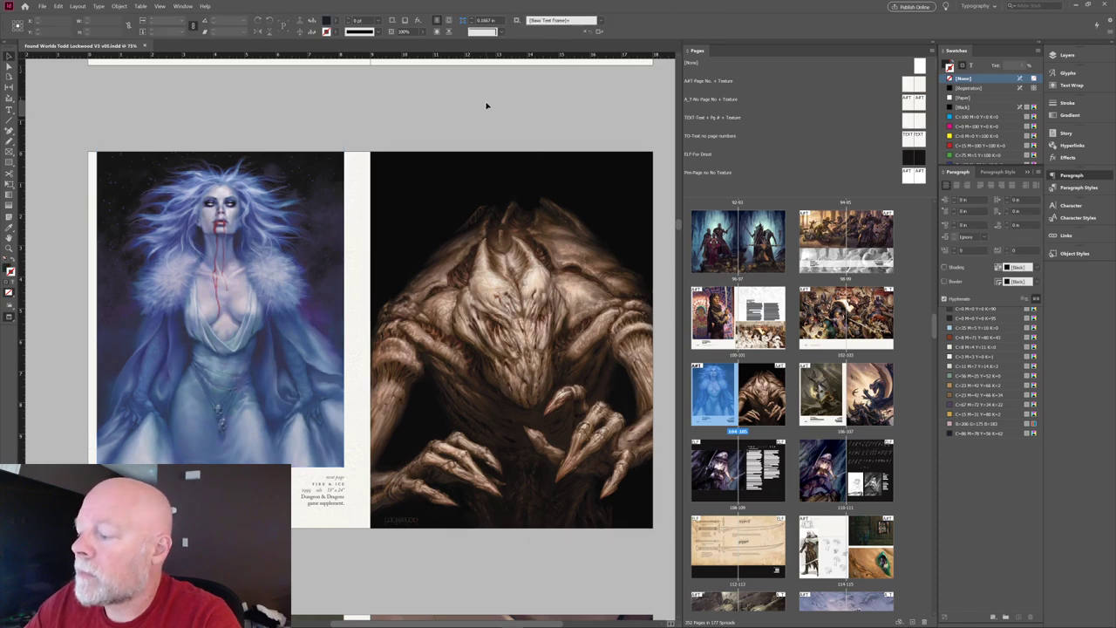
{"action": "key", "text": "alt+Page_Down"}
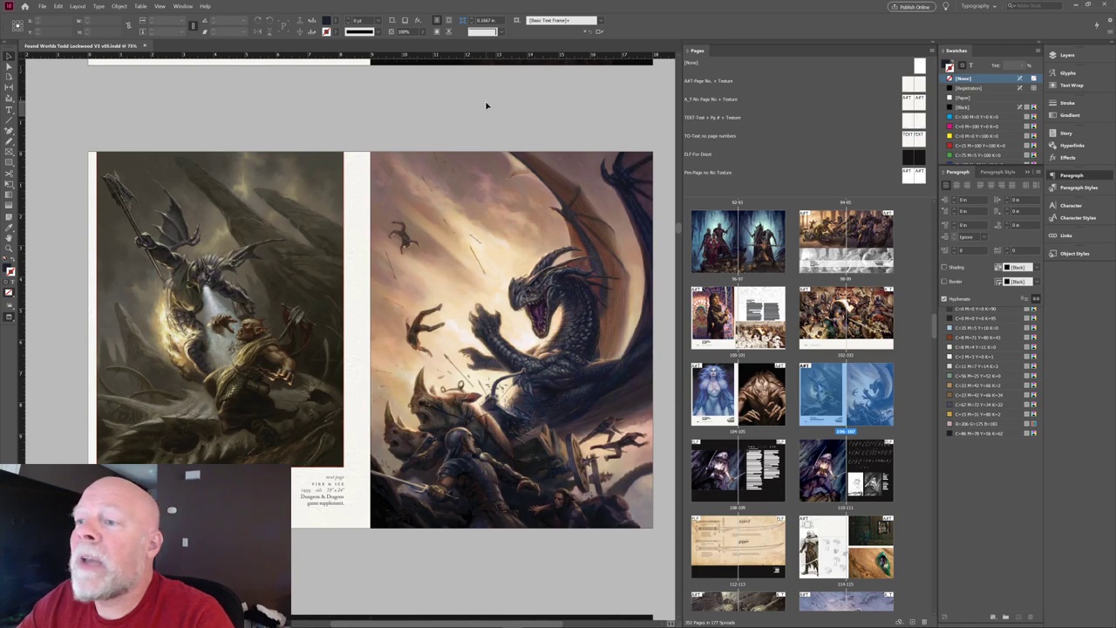
{"action": "key", "text": "alt+Page_Up"}
{"action": "key", "text": "alt+Page_Down"}
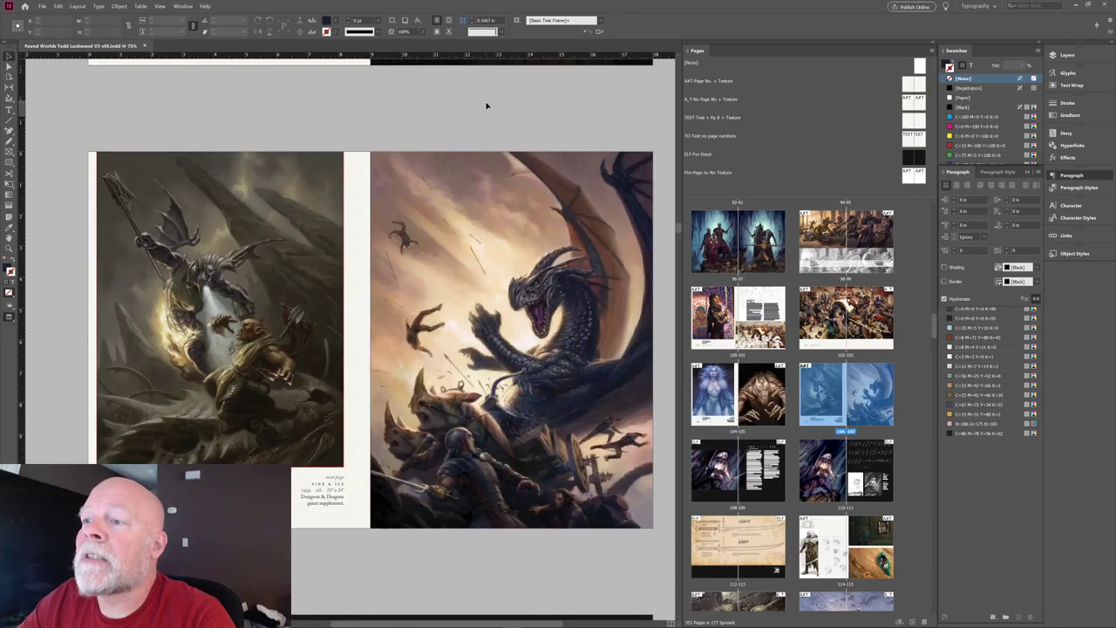
{"action": "key", "text": "alt+Page_Up"}
{"action": "key", "text": "alt+Page_Down"}
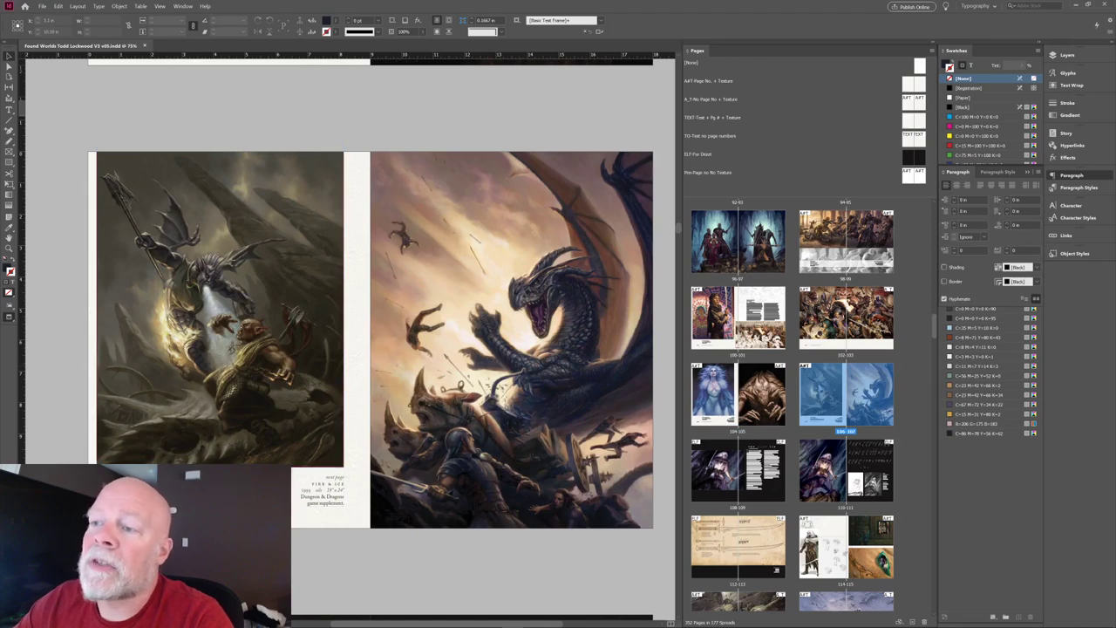
{"action": "key", "text": "alt+Page_Up"}
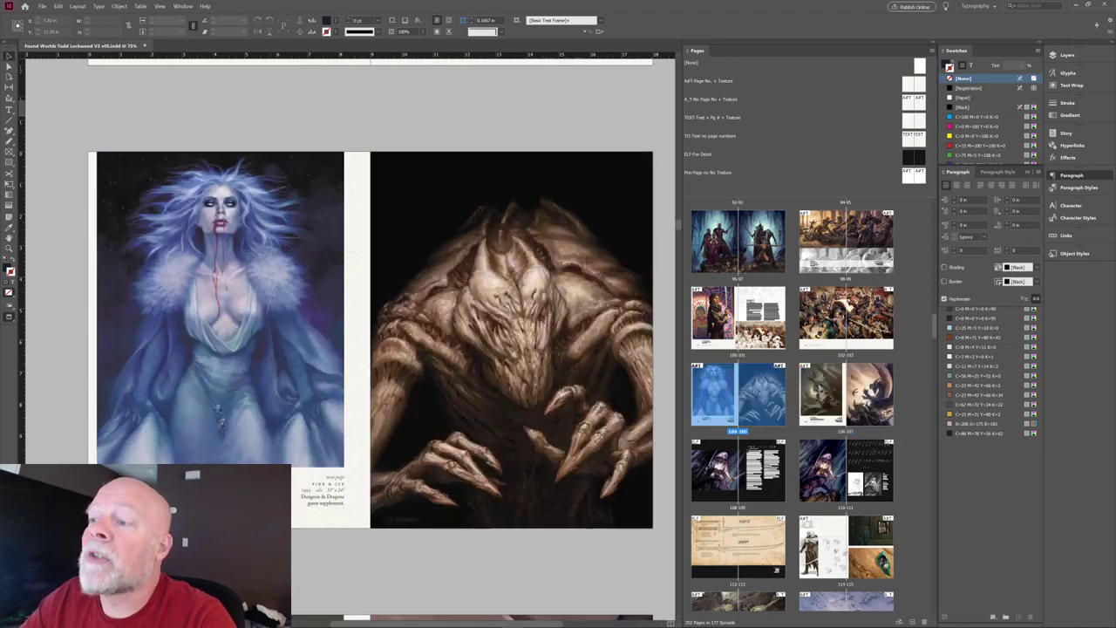
{"action": "key", "text": "alt+Page_Up"}
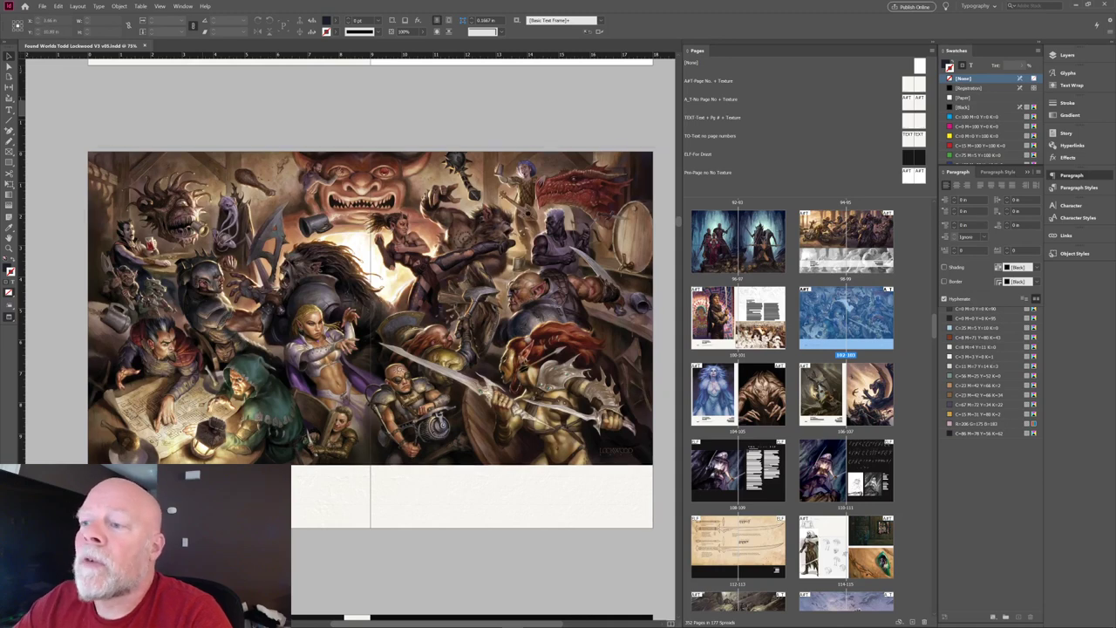
{"action": "double_click", "coordinate": [738, 317]}
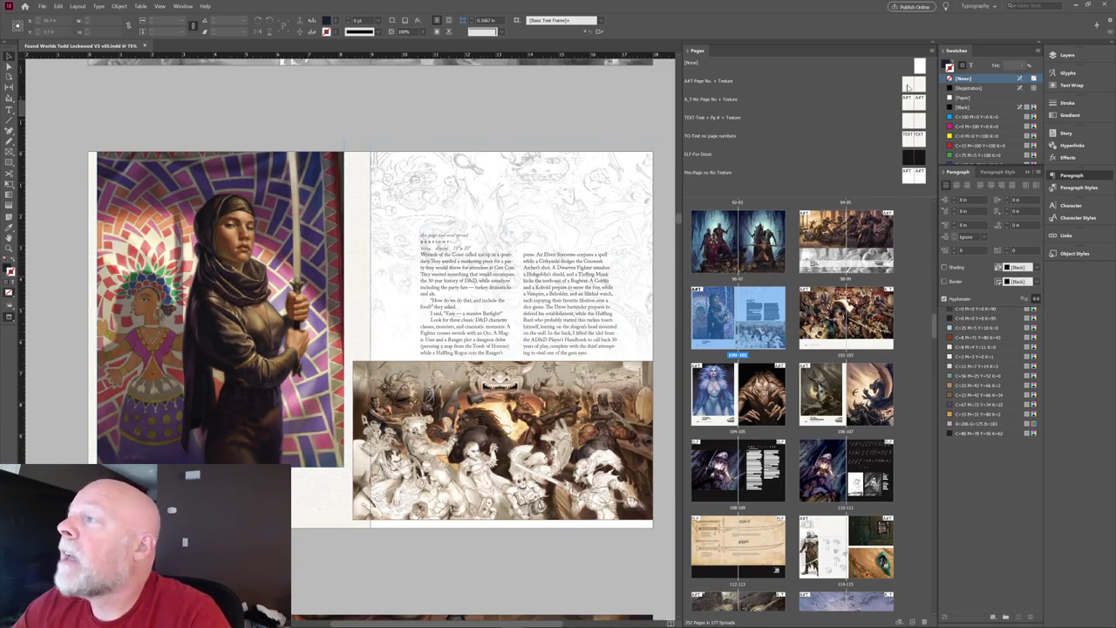
Compare the A#T-Page No. + Texture, A_T-No Page No + Texture and TEXT-Text + Pg # + Texture masters with guides shown.
{"action": "left_click", "coordinate": [908, 85]}
{"action": "double_click", "coordinate": [908, 85]}
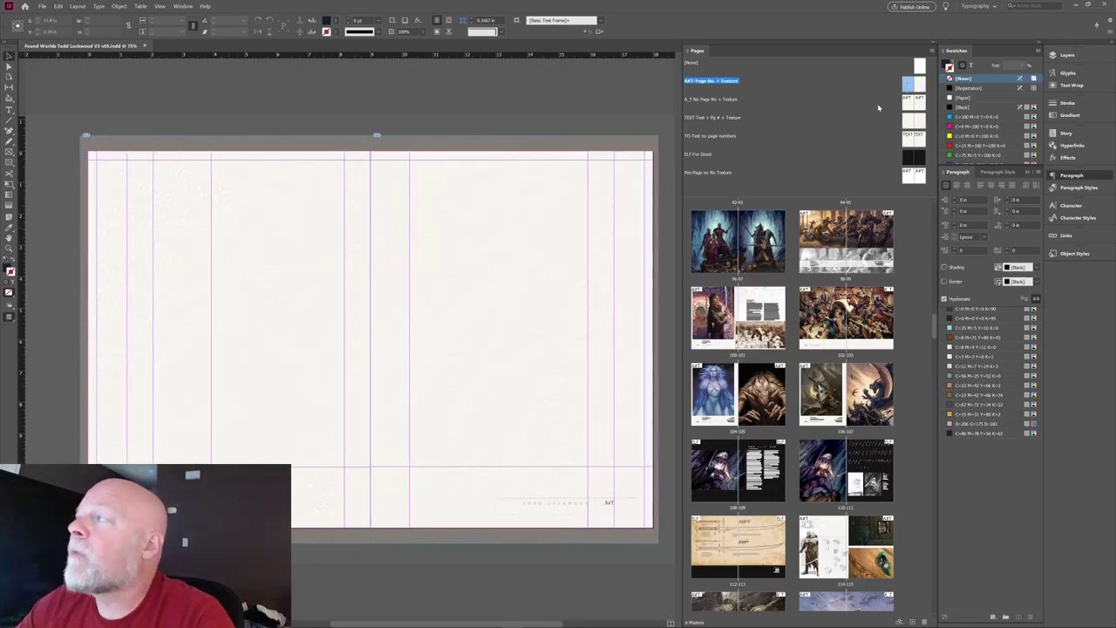
{"action": "double_click", "coordinate": [910, 105]}
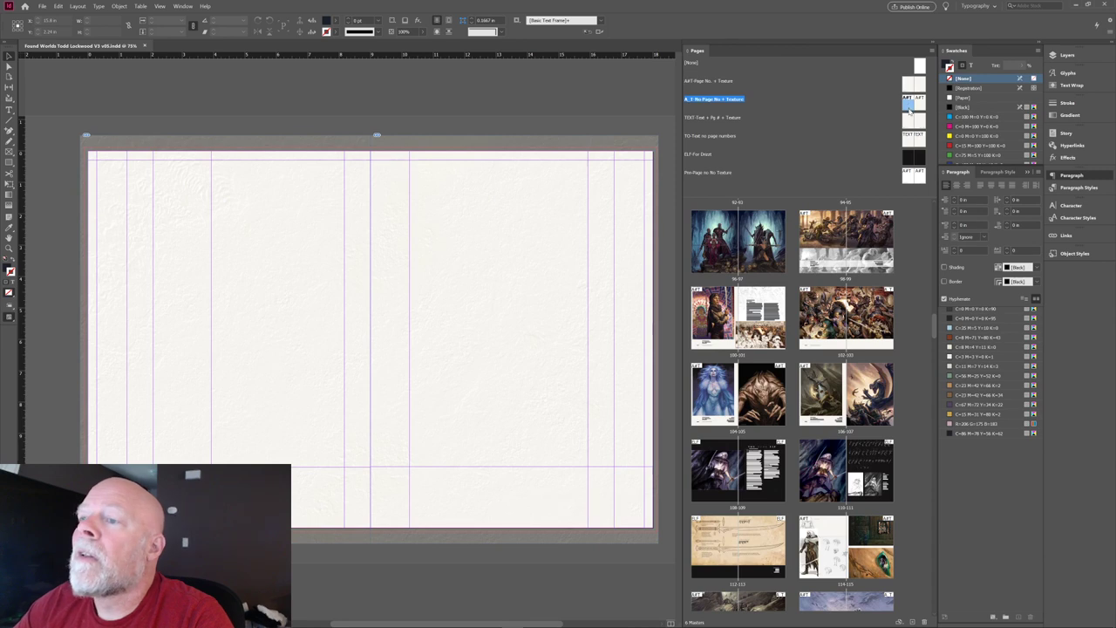
{"action": "double_click", "coordinate": [909, 85]}
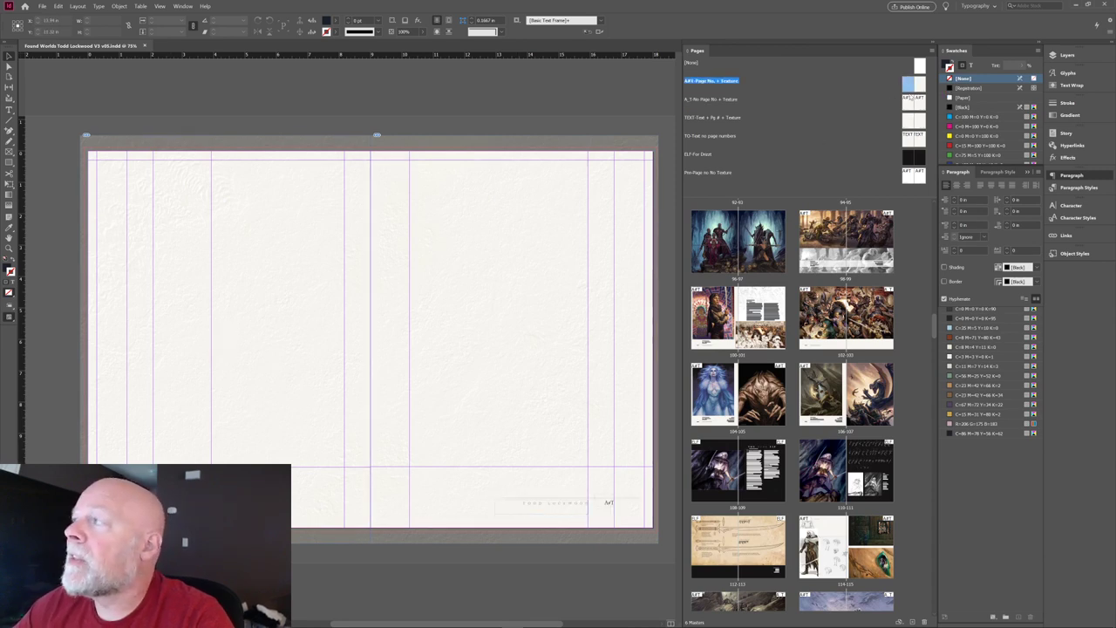
{"action": "double_click", "coordinate": [910, 103]}
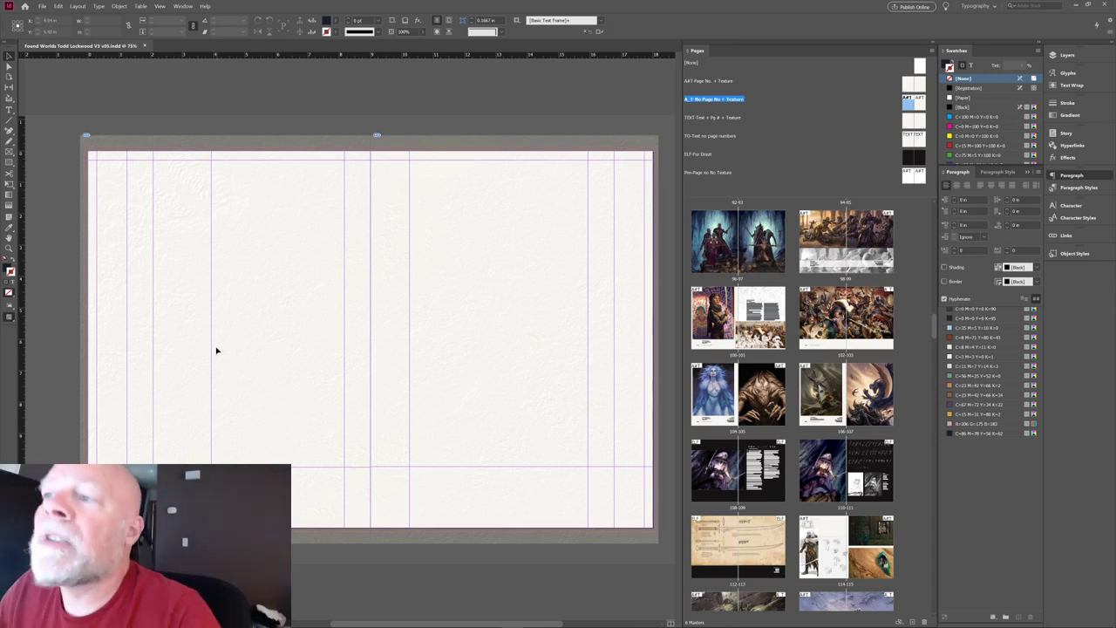
{"action": "double_click", "coordinate": [909, 122]}
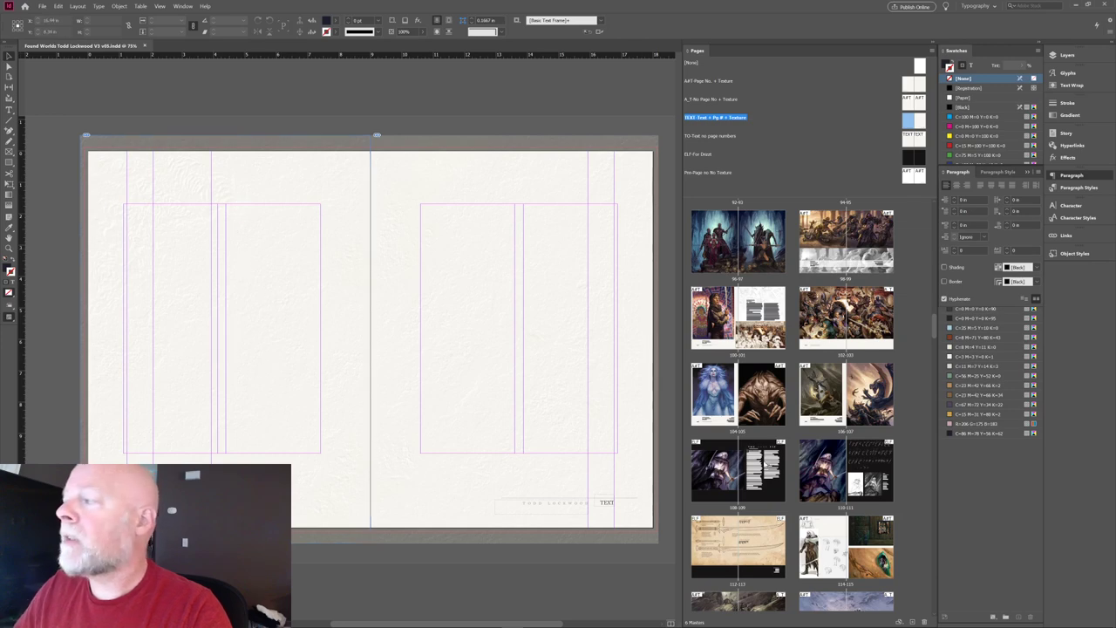
Open the Dark Elf text page on spread 108–109 and preview the spread without guides.
{"action": "double_click", "coordinate": [763, 469]}
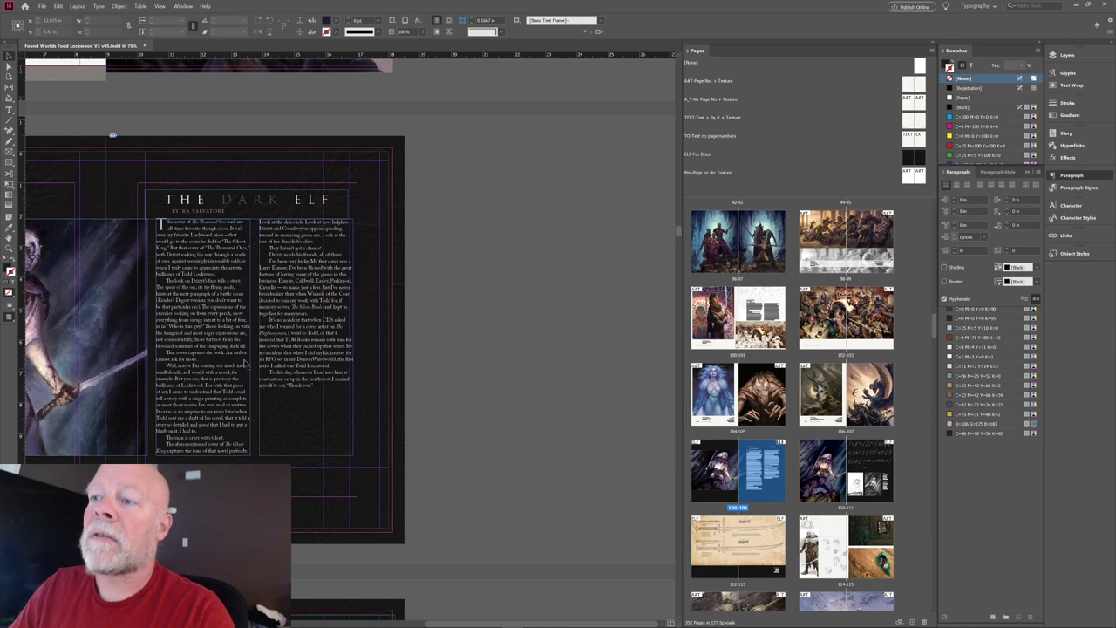
{"action": "key", "text": "w"}
{"action": "scroll", "coordinate": [431, 309], "scroll_direction": "left", "scroll_amount": 5}
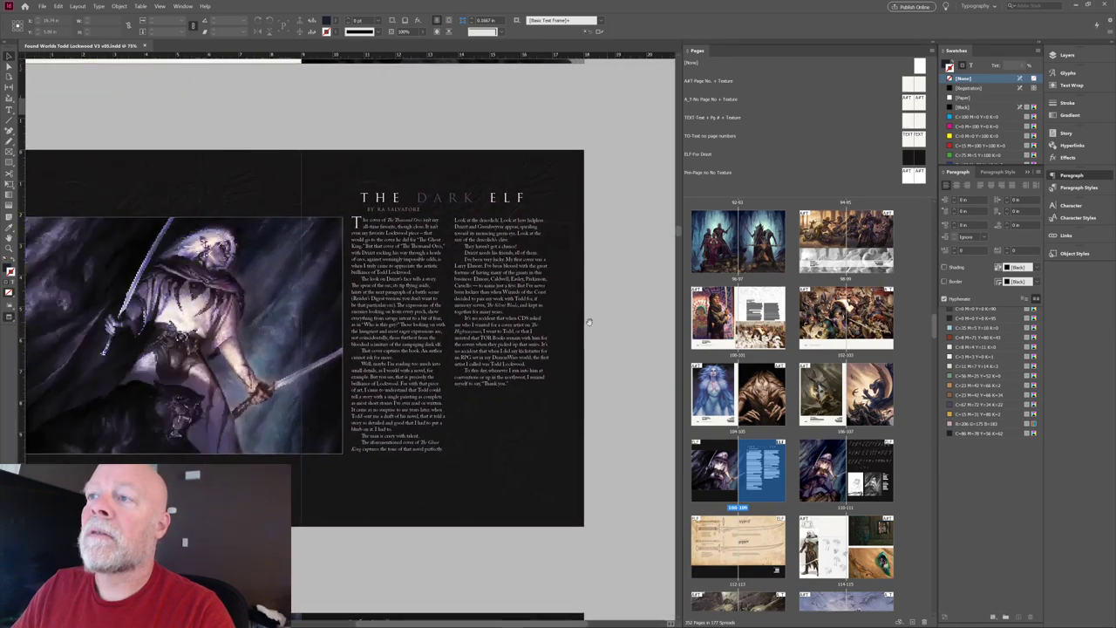
Switch the Dark Elf spread 108–109 between guides and preview to compare the image and text frames with the guides.
{"action": "key", "text": "w"}
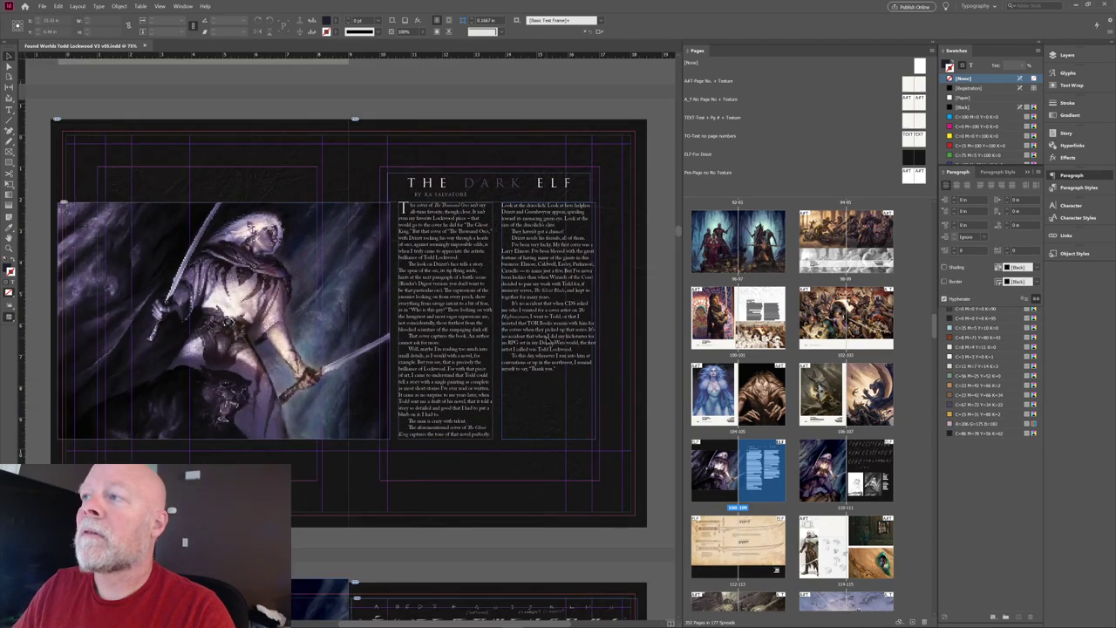
{"action": "key", "text": "w"}
{"action": "key", "text": "w"}
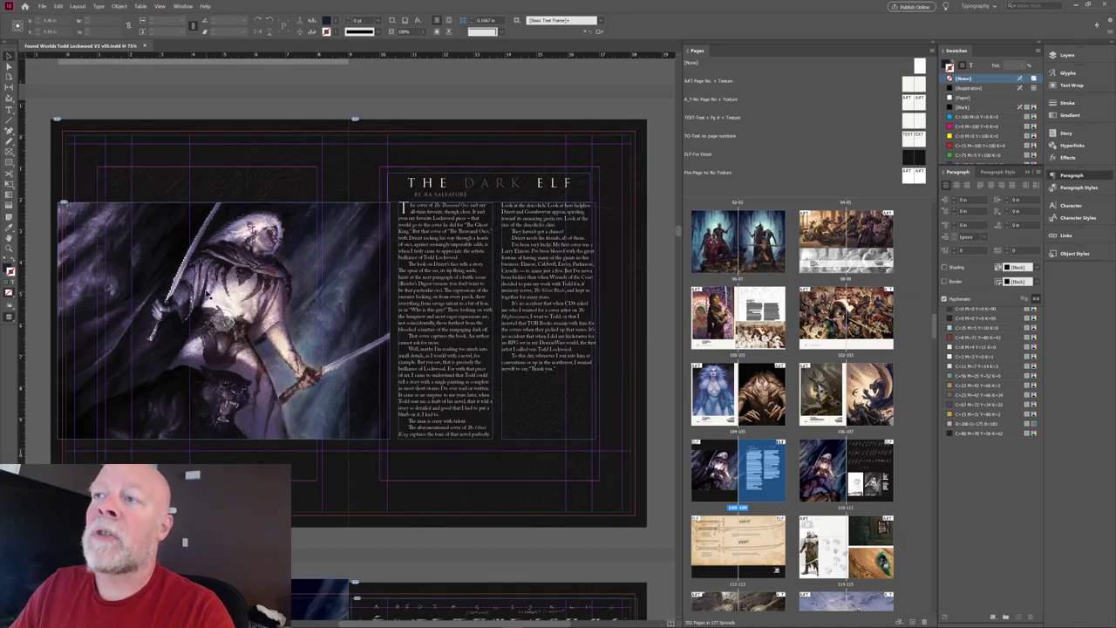
{"action": "key", "text": "w"}
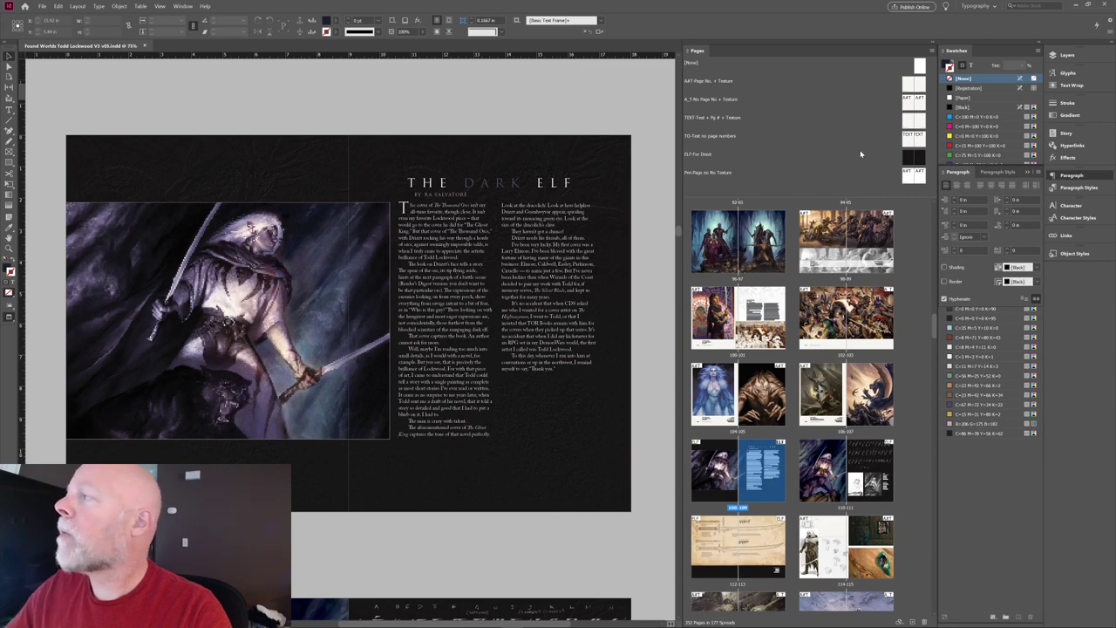
Compare the TEXT, TO-Text no page numbers and ELF masters with guides shown, and return to spread 108–109.
{"action": "double_click", "coordinate": [909, 121]}
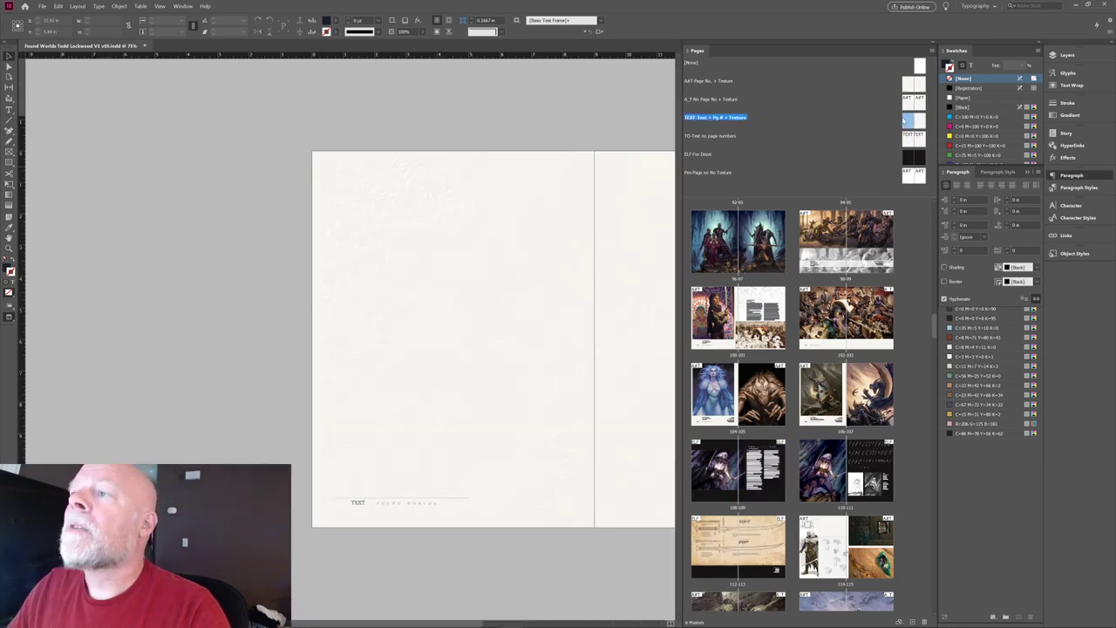
{"action": "key", "text": "w"}
{"action": "left_click_drag", "start_coordinate": [607, 296], "coordinate": [387, 291]}
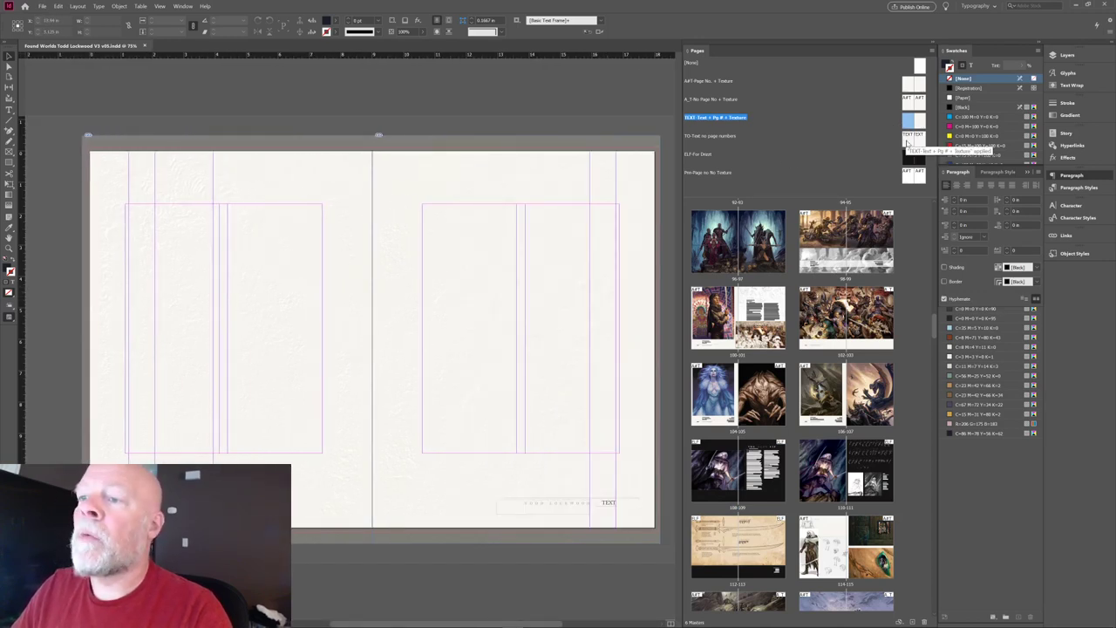
{"action": "double_click", "coordinate": [907, 139]}
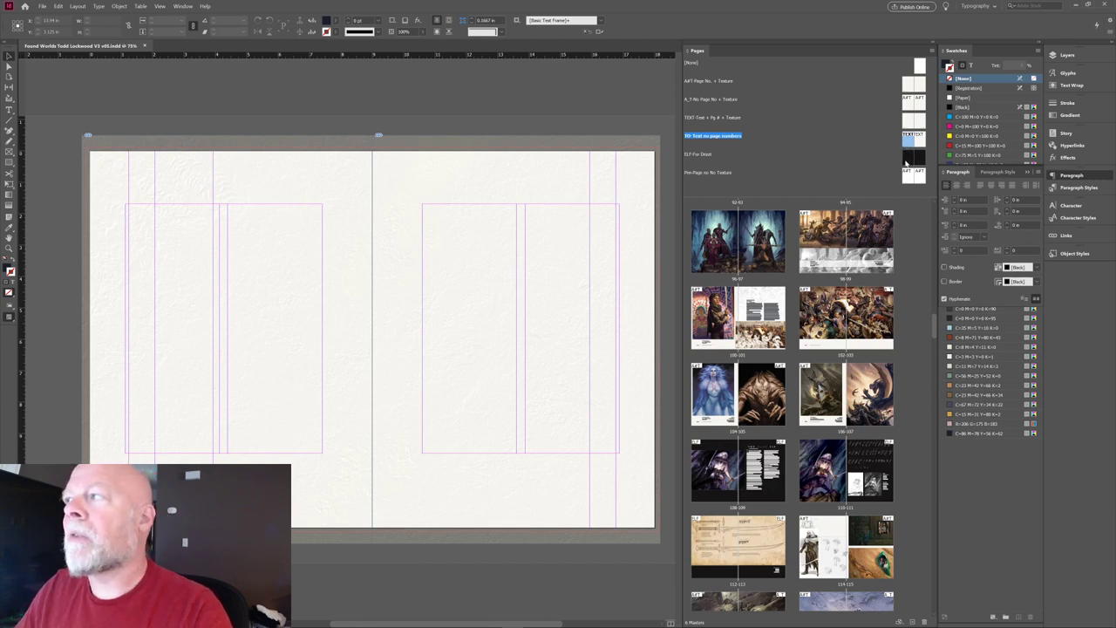
{"action": "double_click", "coordinate": [911, 161]}
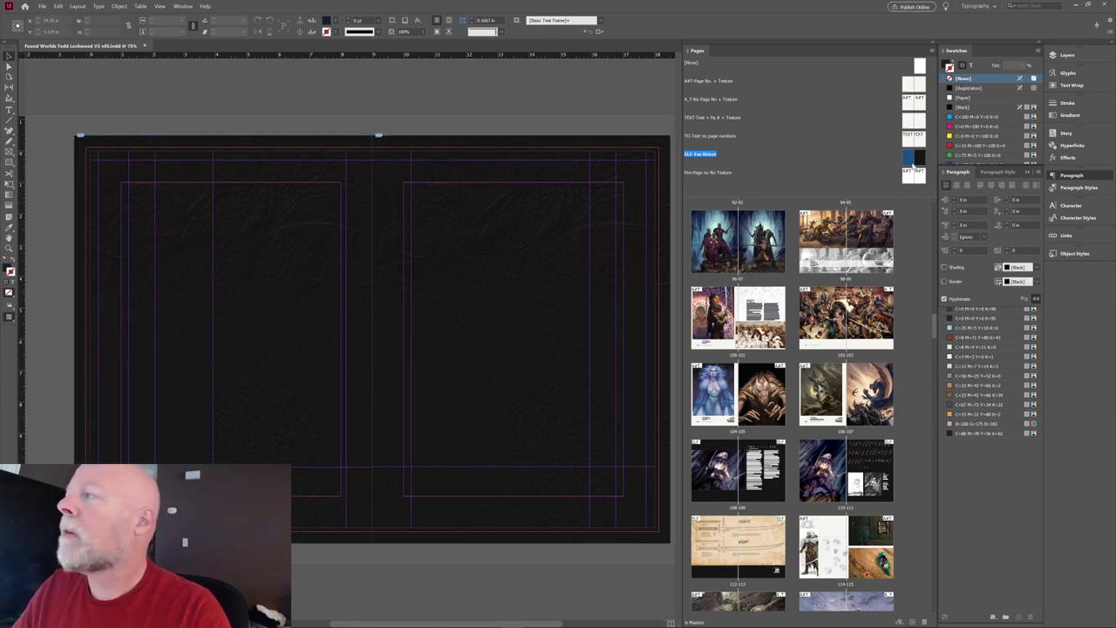
{"action": "double_click", "coordinate": [764, 494]}
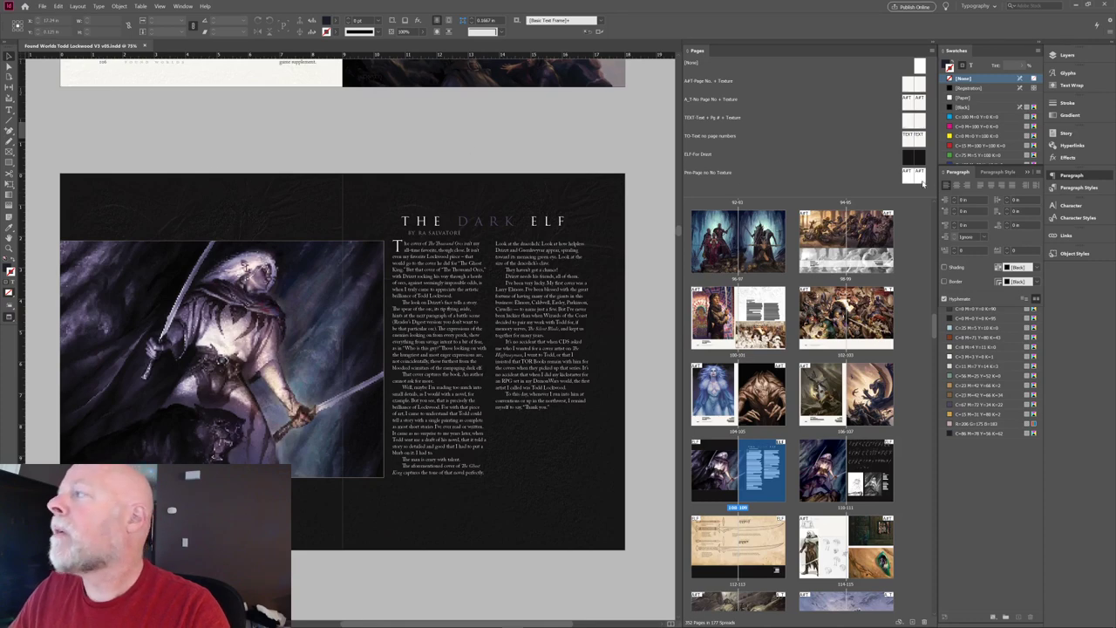
Inspect the guides on the page-number master without texture, and open spread 52–53 to view its sketch and painting placement.
{"action": "double_click", "coordinate": [911, 178]}
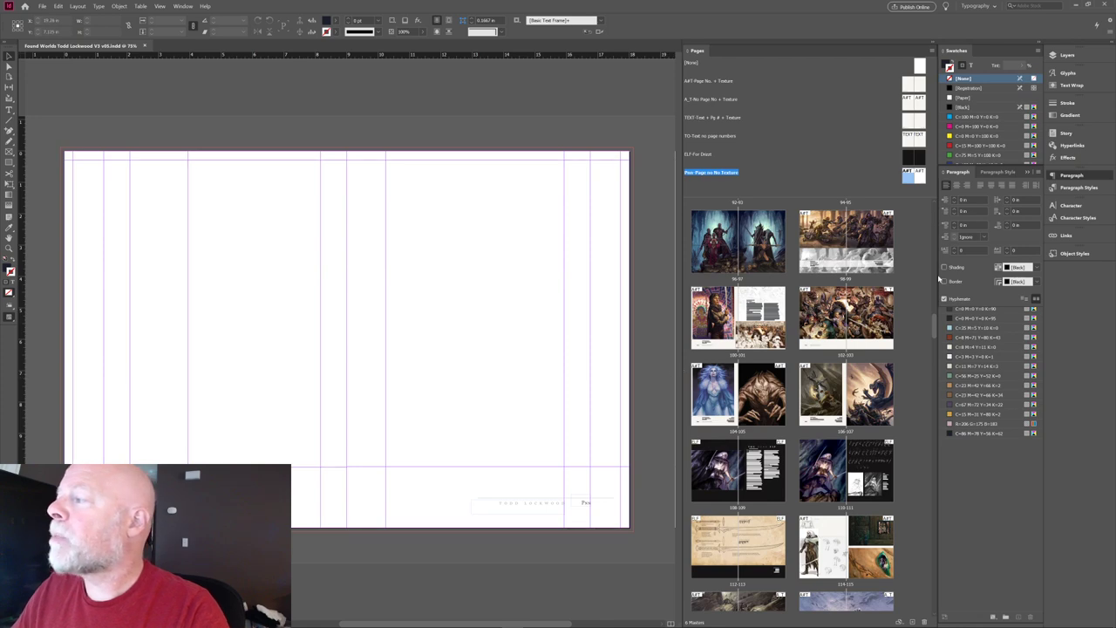
{"action": "left_click_drag", "start_coordinate": [936, 321], "coordinate": [939, 259]}
{"action": "double_click", "coordinate": [697, 439]}
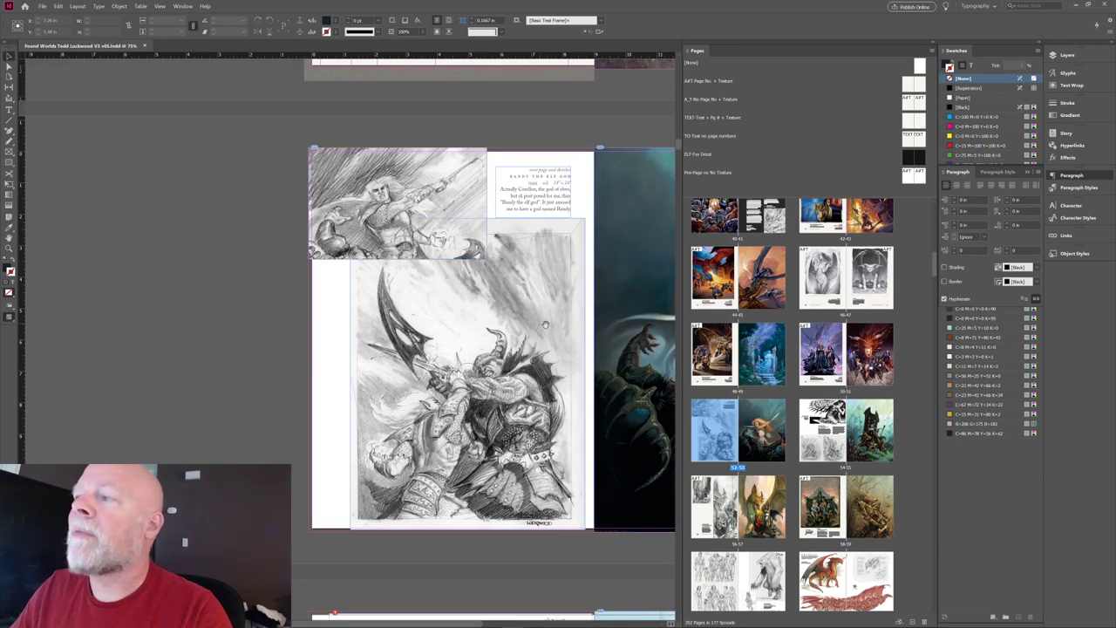
{"action": "scroll", "coordinate": [381, 332], "scroll_direction": "right", "scroll_amount": 3}
{"action": "scroll", "coordinate": [380, 332], "scroll_direction": "right", "scroll_amount": 2}
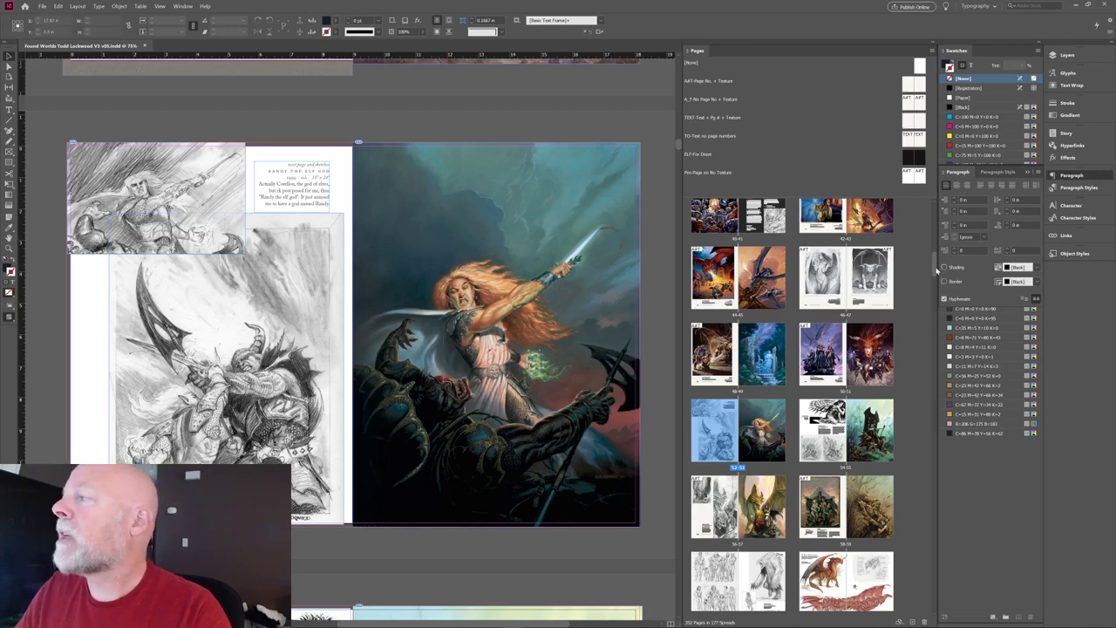
{"action": "left_click_drag", "start_coordinate": [941, 257], "coordinate": [963, 392]}
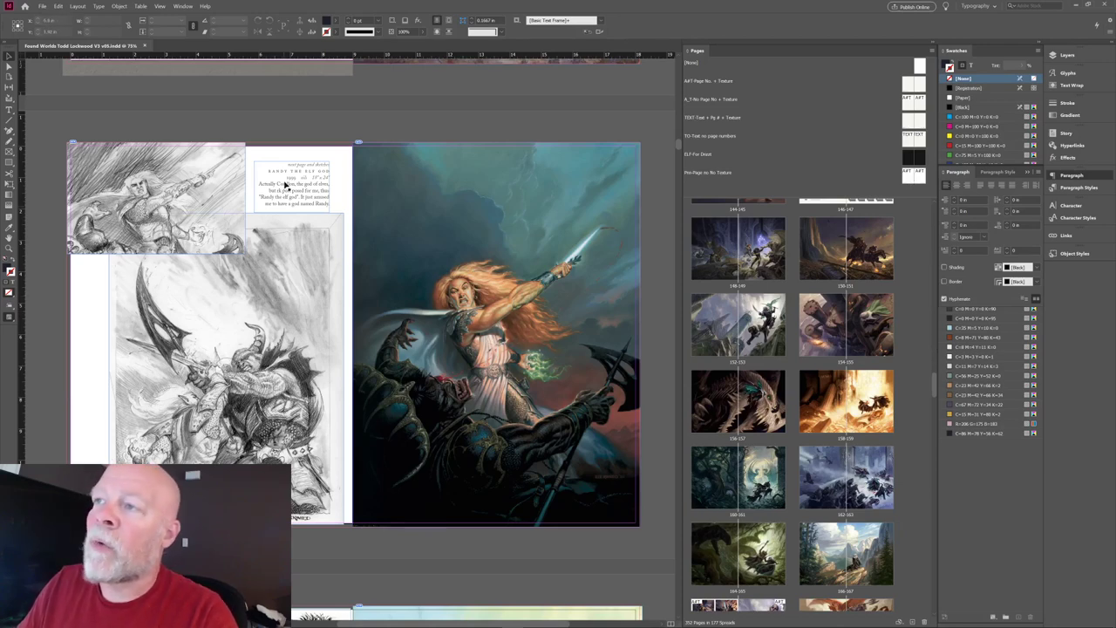
Examine the sketch, caption and painting placement against the guides on spreads 54–55 and 56–57.
{"action": "scroll", "coordinate": [285, 185], "scroll_direction": "down", "scroll_amount": 5}
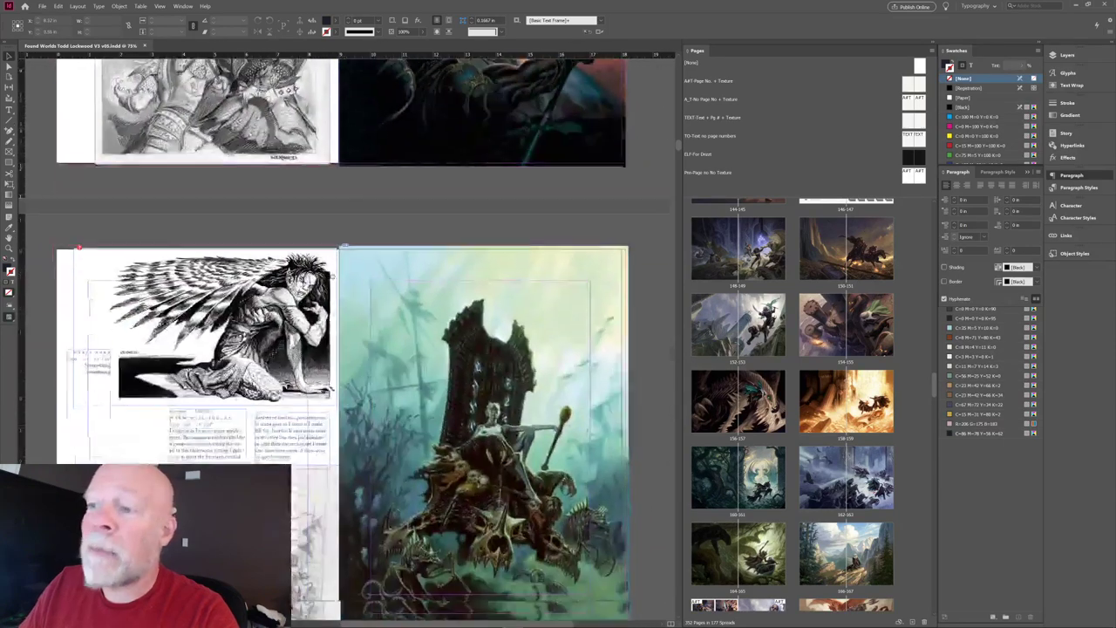
{"action": "scroll", "coordinate": [349, 349], "scroll_direction": "down", "scroll_amount": 3}
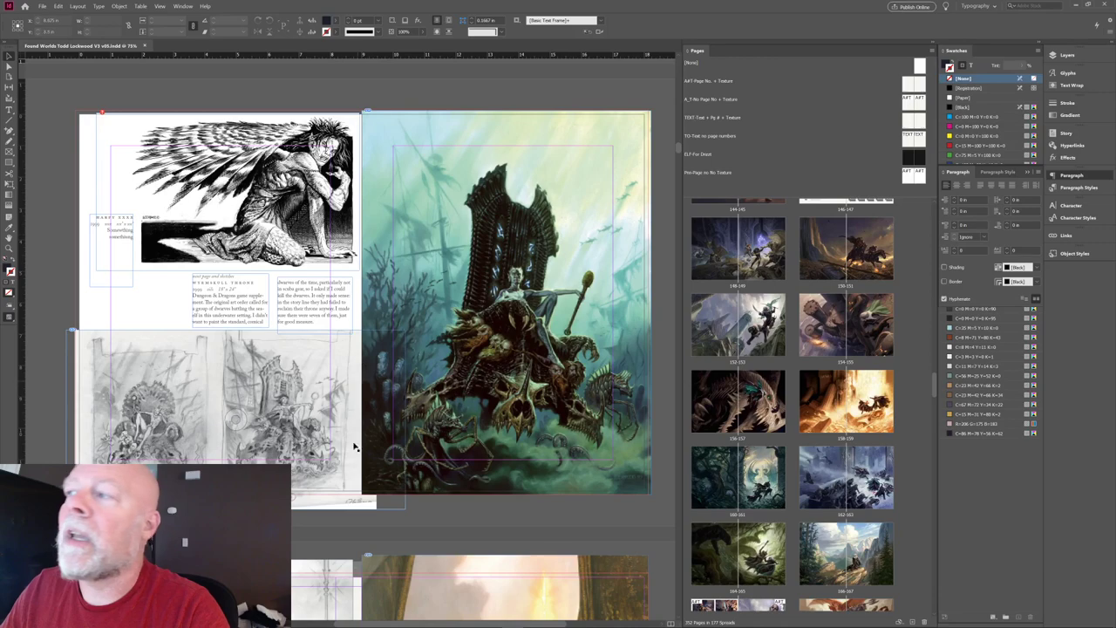
{"action": "scroll", "coordinate": [262, 418], "scroll_direction": "down", "scroll_amount": 8}
{"action": "scroll", "coordinate": [368, 200], "scroll_direction": "down", "scroll_amount": 1}
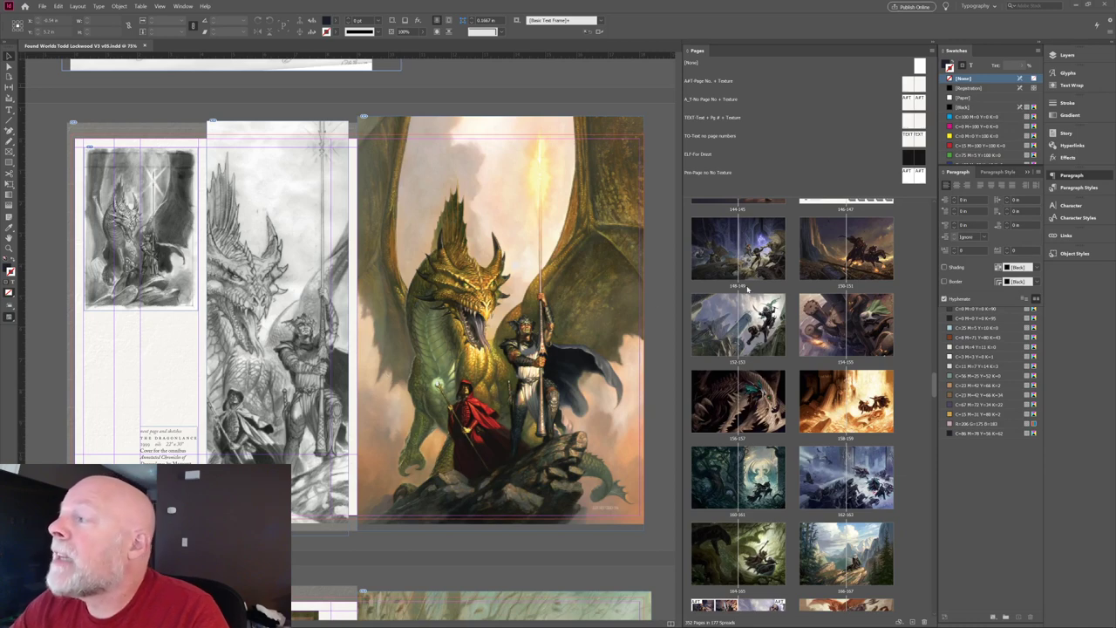
{"action": "scroll", "coordinate": [395, 331], "scroll_direction": "down", "scroll_amount": 2}
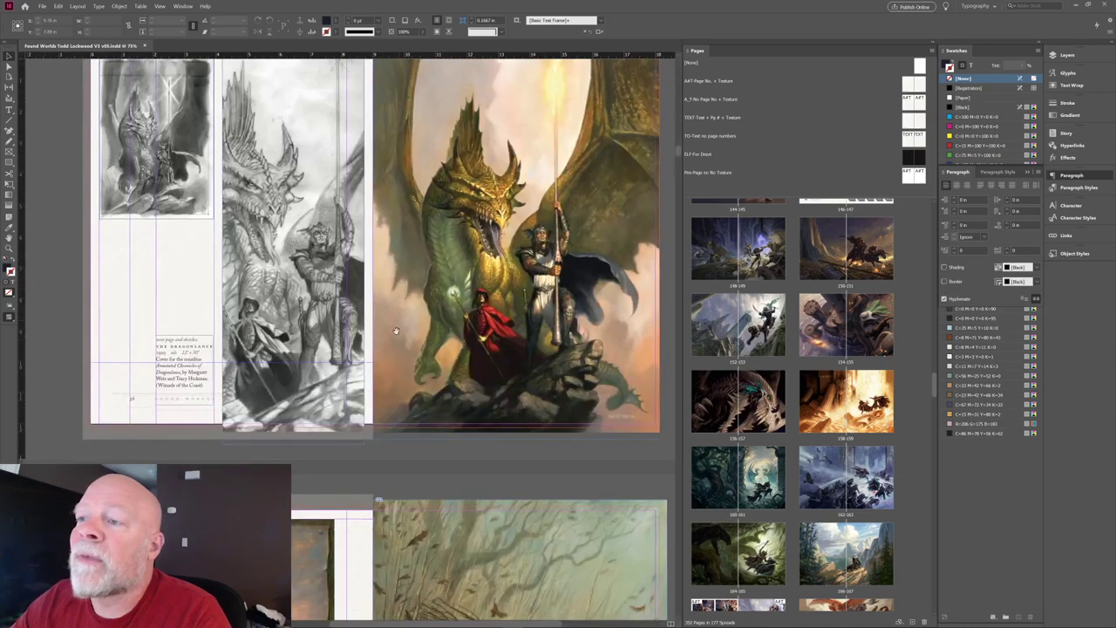
{"action": "scroll", "coordinate": [395, 332], "scroll_direction": "down", "scroll_amount": 1}
Preview spread 56–57 without guides and compare its caption and sketch layout with spread 54–55.
{"action": "scroll", "coordinate": [262, 314], "scroll_direction": "up", "scroll_amount": 1}
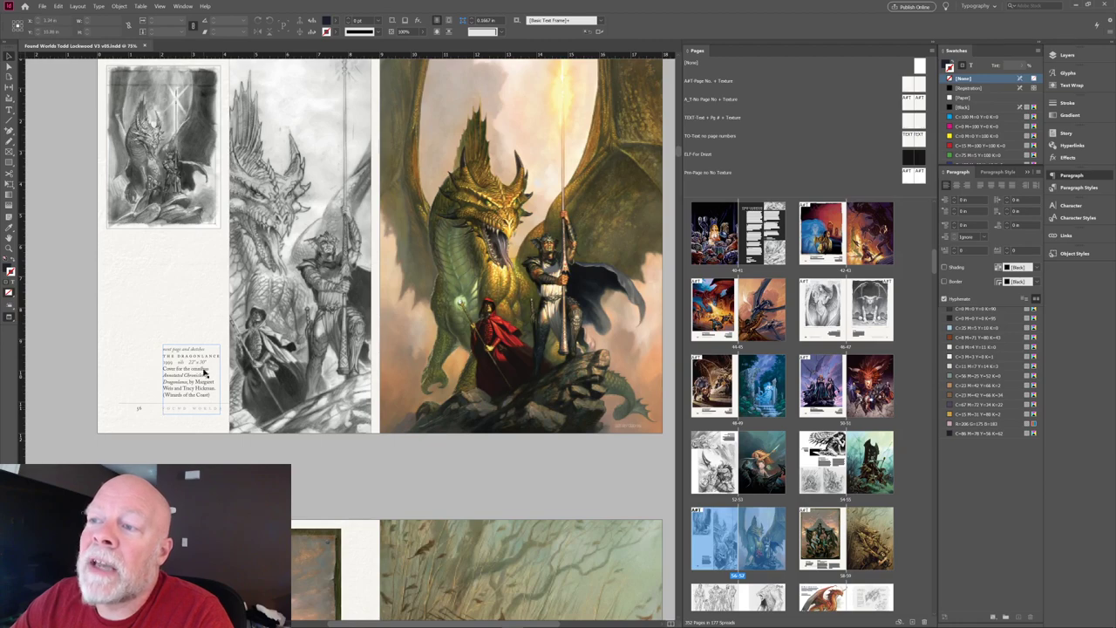
{"action": "scroll", "coordinate": [358, 206], "scroll_direction": "up", "scroll_amount": 2}
{"action": "scroll", "coordinate": [330, 481], "scroll_direction": "up", "scroll_amount": 7}
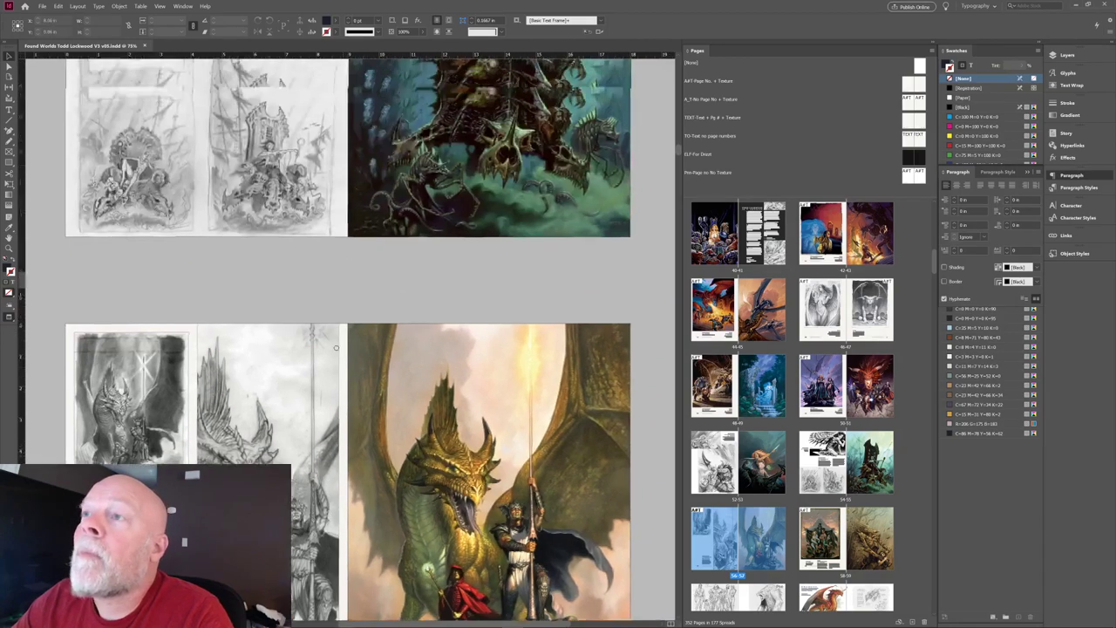
{"action": "left_click_drag", "start_coordinate": [330, 481], "coordinate": [328, 378]}
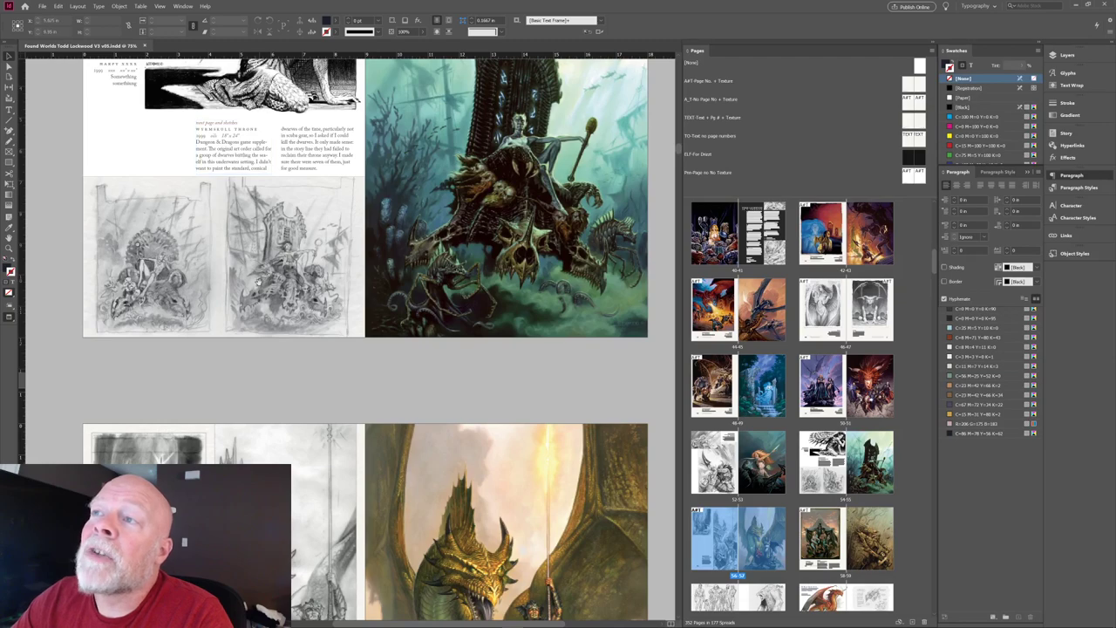
{"action": "left_click_drag", "start_coordinate": [246, 199], "coordinate": [294, 57]}
{"action": "left_click_drag", "start_coordinate": [392, 349], "coordinate": [402, 211]}
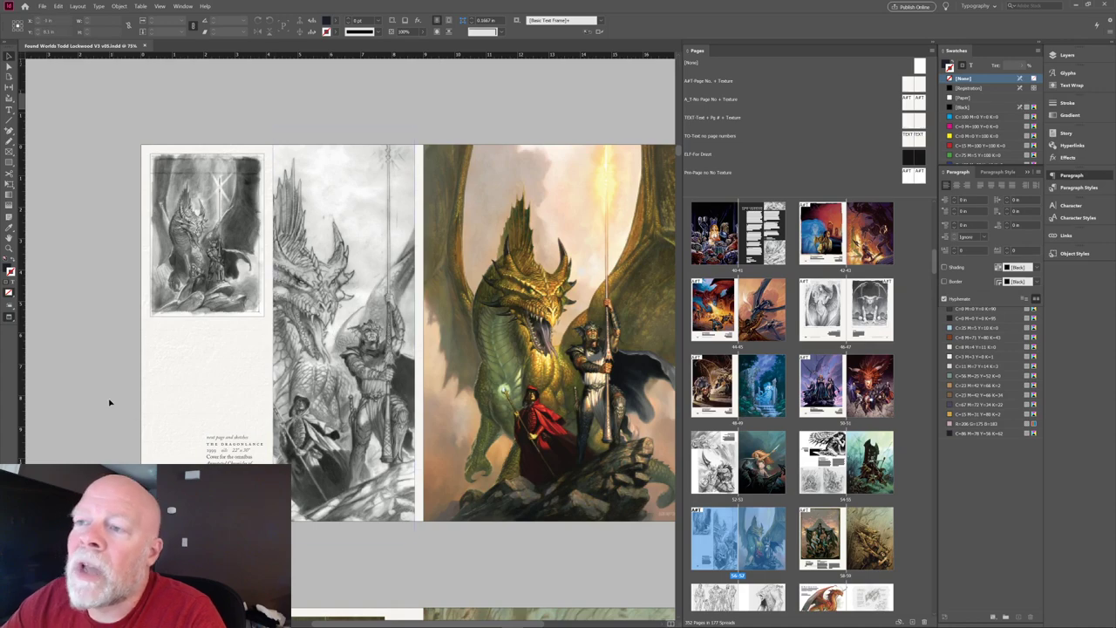
Check the Carnival and Spell-Rune Golem caption frames on page 58, and apply the A_T-No Page No + Texture master to that page.
{"action": "scroll", "coordinate": [376, 371], "scroll_direction": "down", "scroll_amount": 5}
{"action": "scroll", "coordinate": [376, 371], "scroll_direction": "down", "scroll_amount": 7}
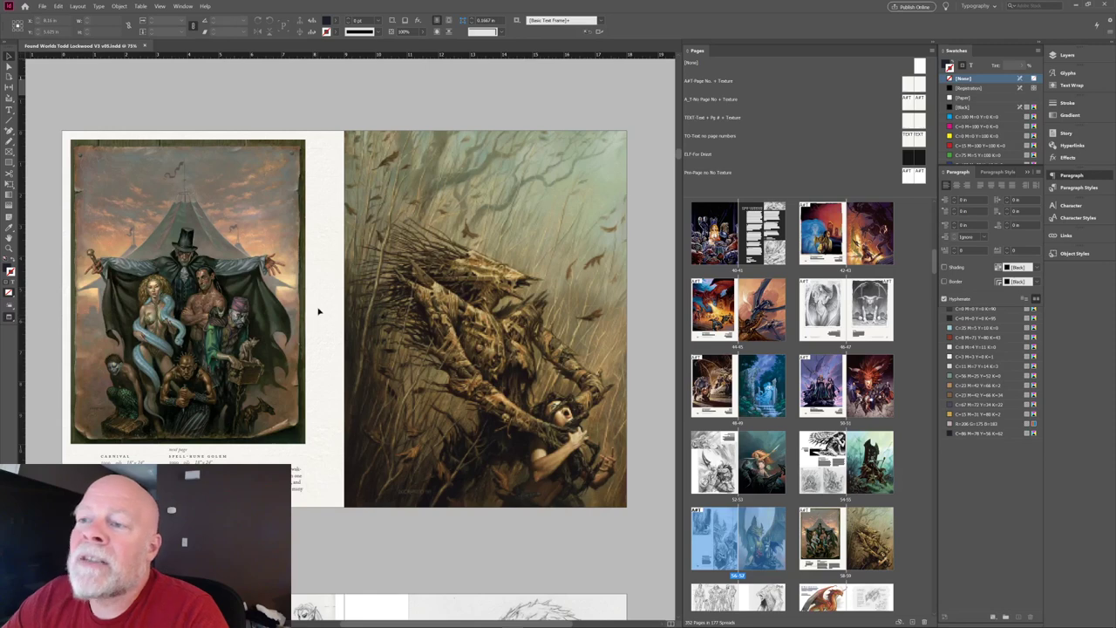
{"action": "left_click", "coordinate": [120, 462]}
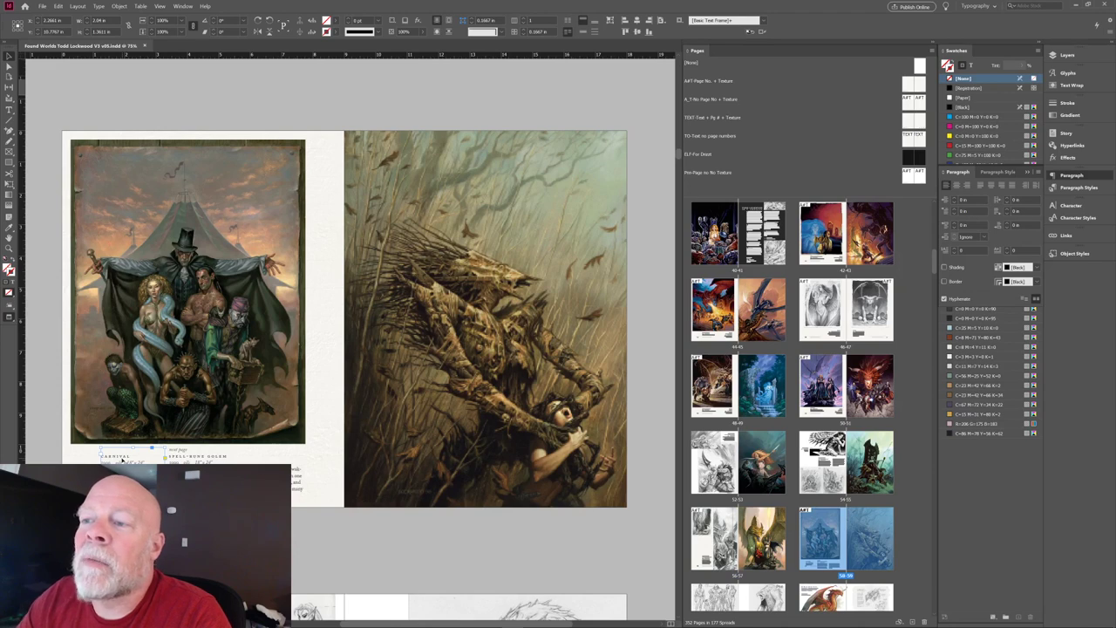
{"action": "left_click", "coordinate": [64, 362]}
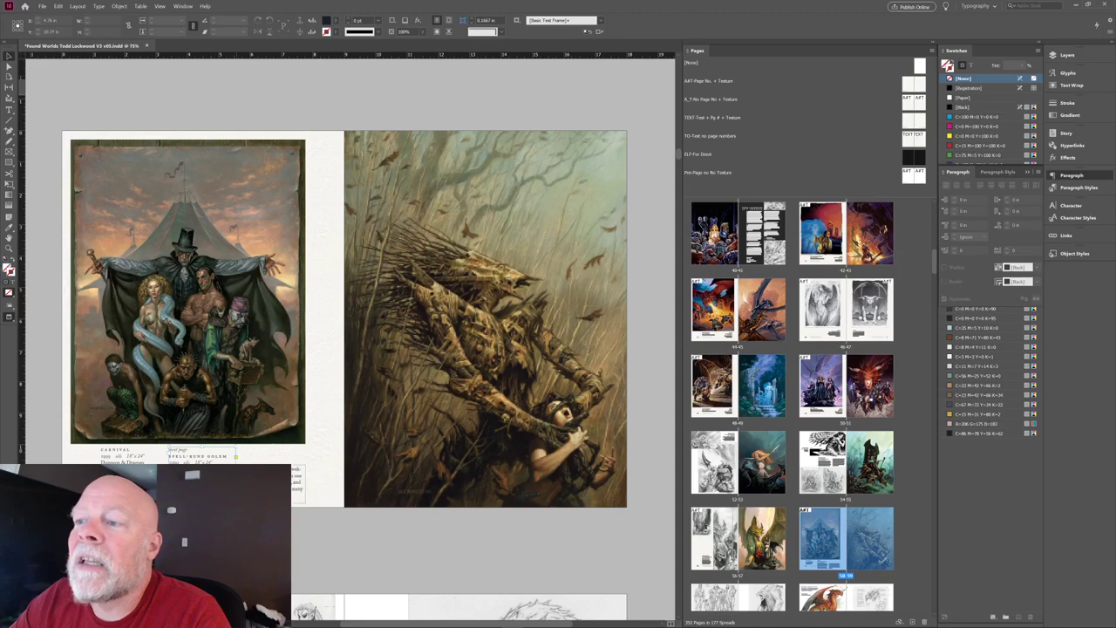
{"action": "left_click", "coordinate": [201, 455]}
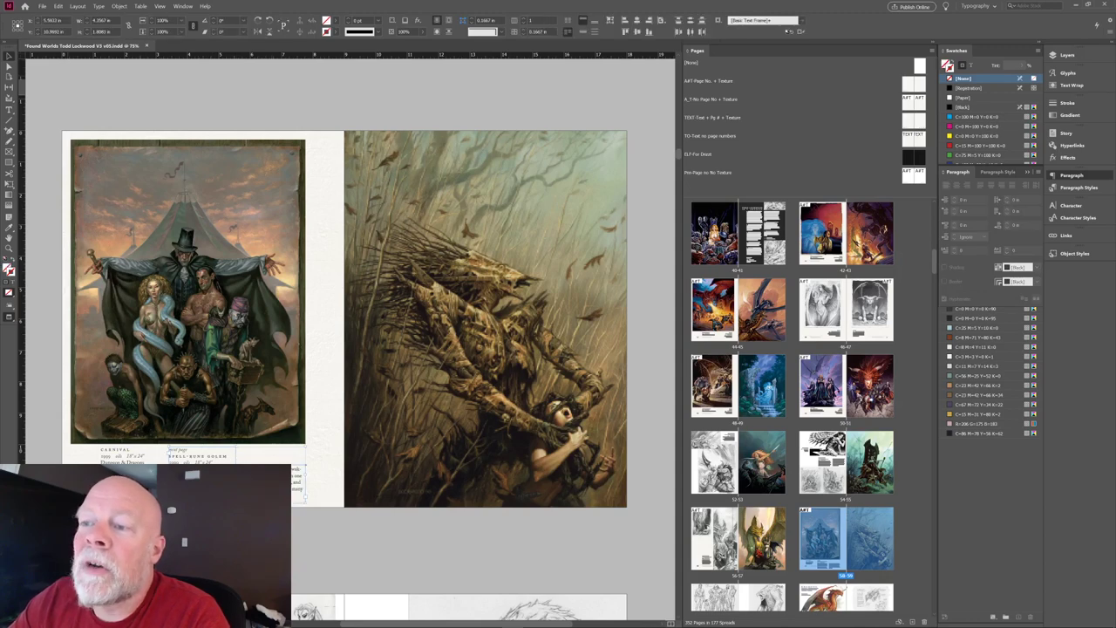
{"action": "key", "text": "ctrl+shift+a"}
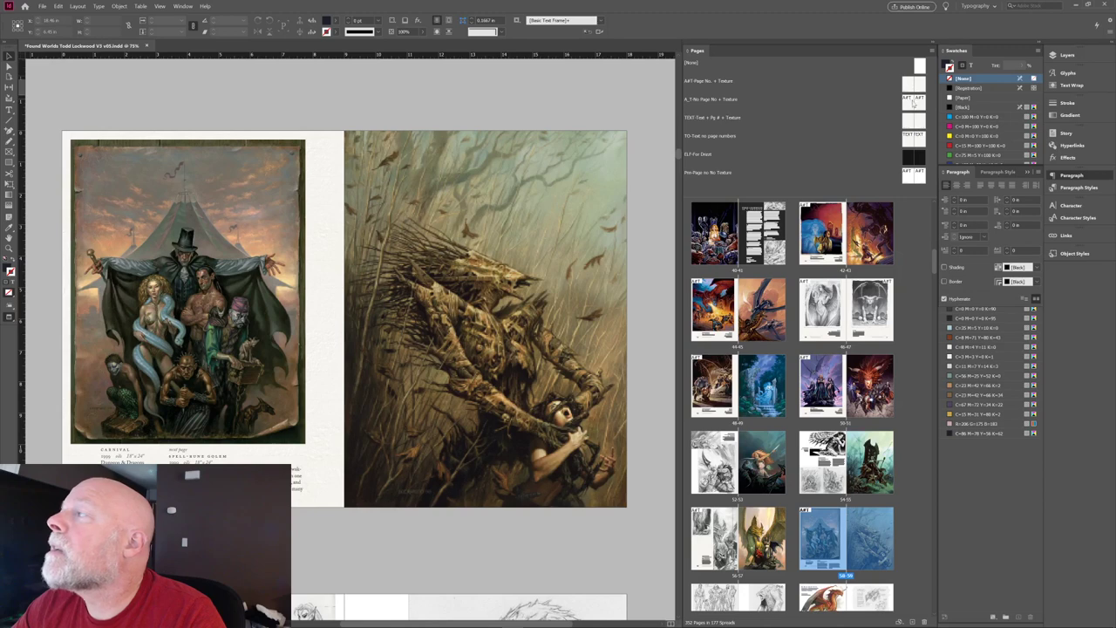
{"action": "left_click_drag", "start_coordinate": [911, 104], "coordinate": [824, 536]}
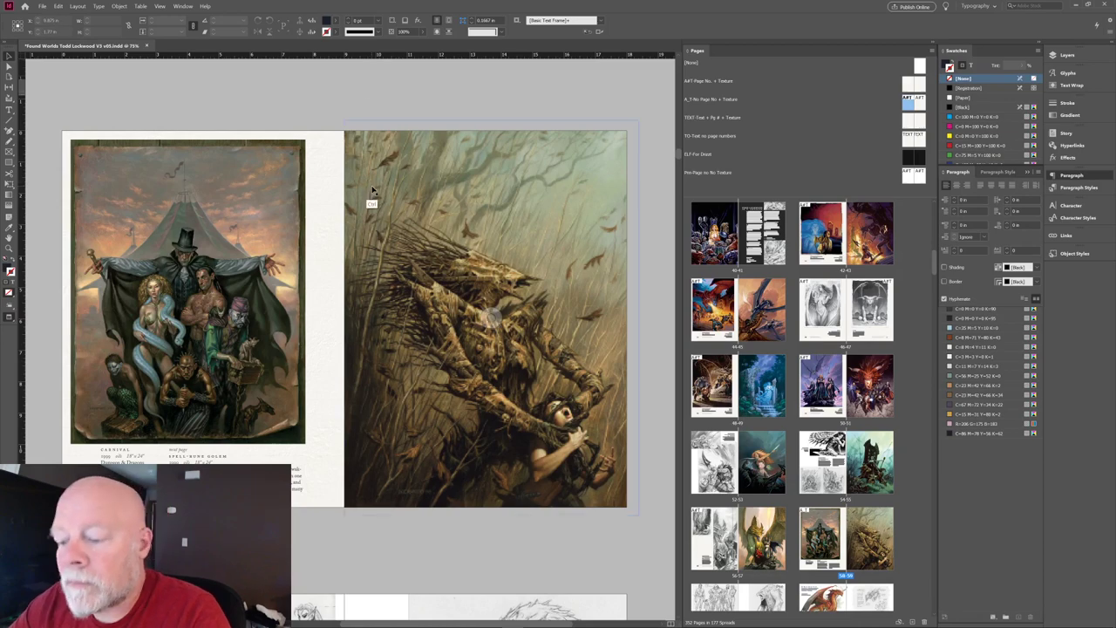
Browse the concept art spread 60–61 and the dragon spreads after it, examining how captions are placed around the artwork.
{"action": "scroll", "coordinate": [372, 190], "scroll_direction": "down", "scroll_amount": 10}
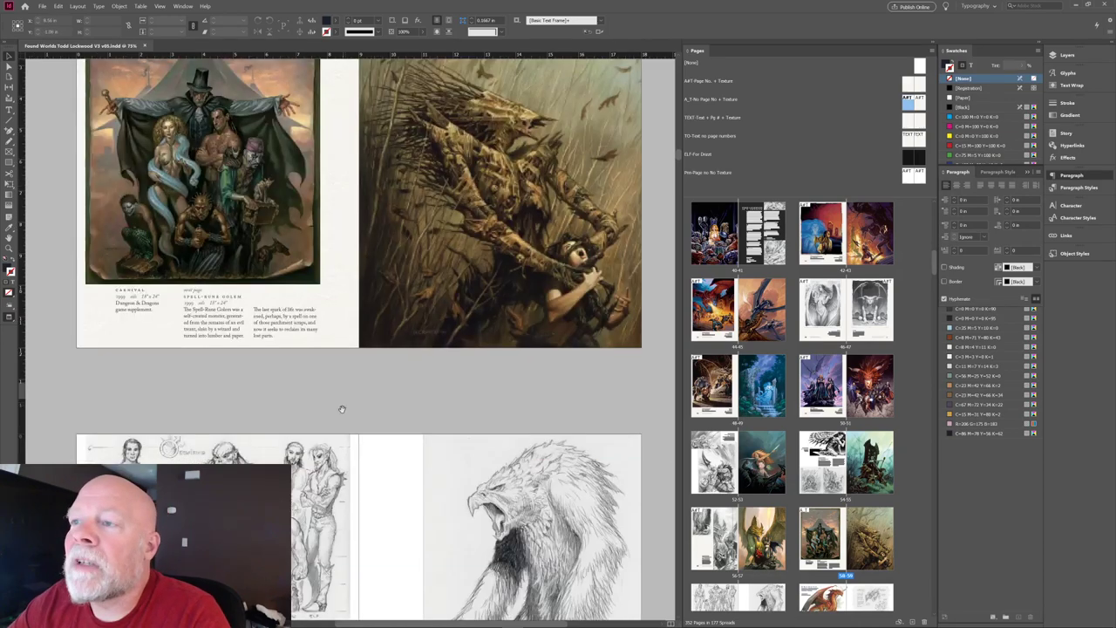
{"action": "scroll", "coordinate": [326, 300], "scroll_direction": "down", "scroll_amount": 4}
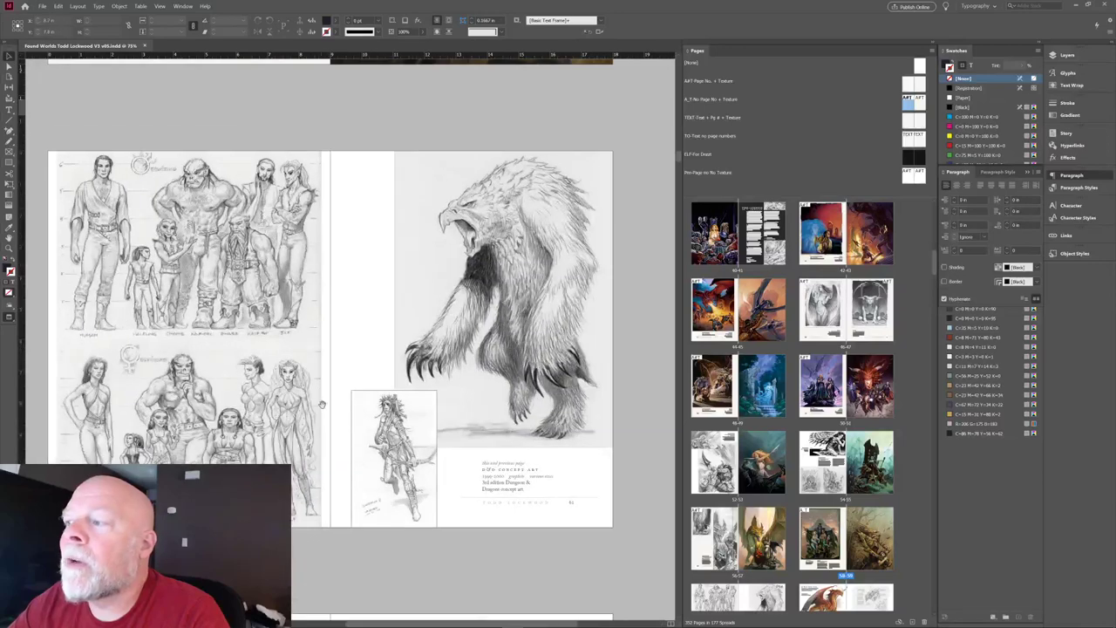
{"action": "scroll", "coordinate": [335, 413], "scroll_direction": "down", "scroll_amount": 2}
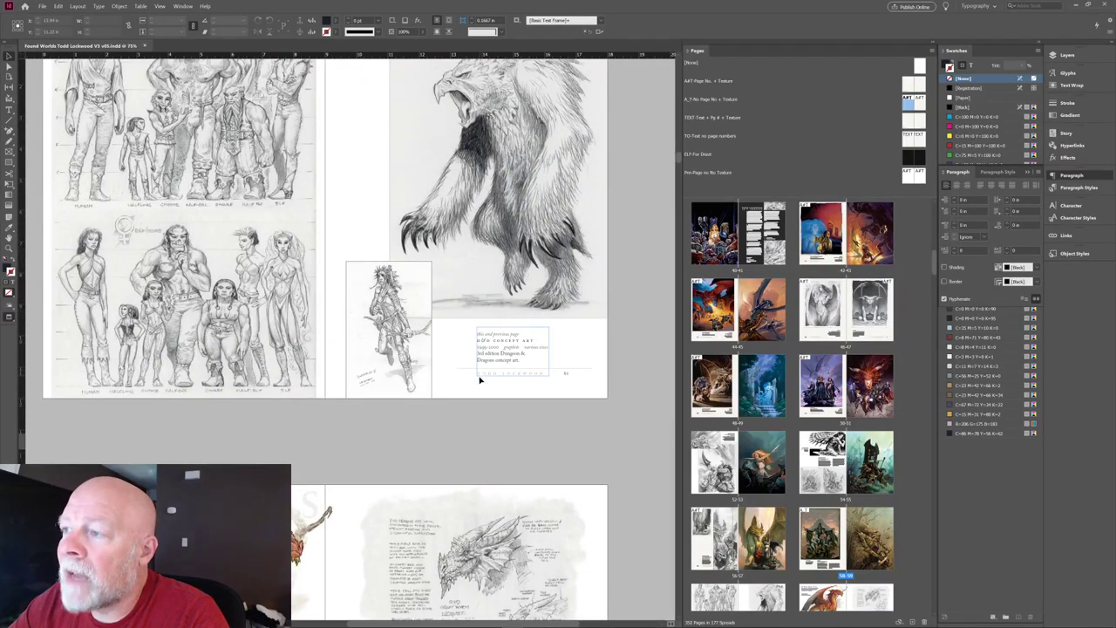
{"action": "scroll", "coordinate": [418, 463], "scroll_direction": "down", "scroll_amount": 7}
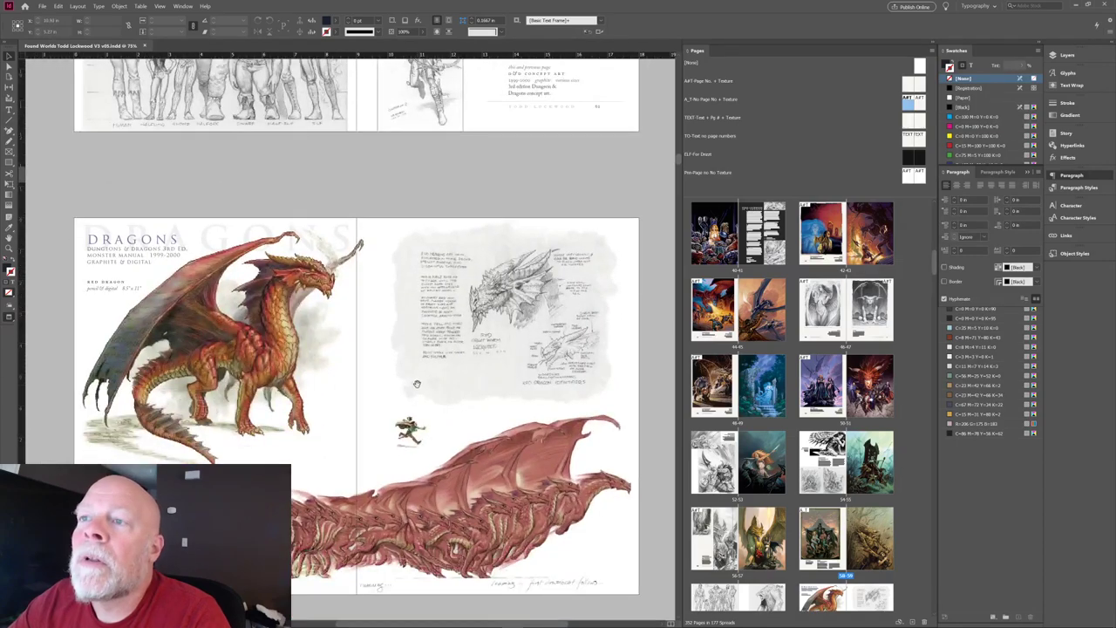
{"action": "scroll", "coordinate": [417, 384], "scroll_direction": "down", "scroll_amount": 11}
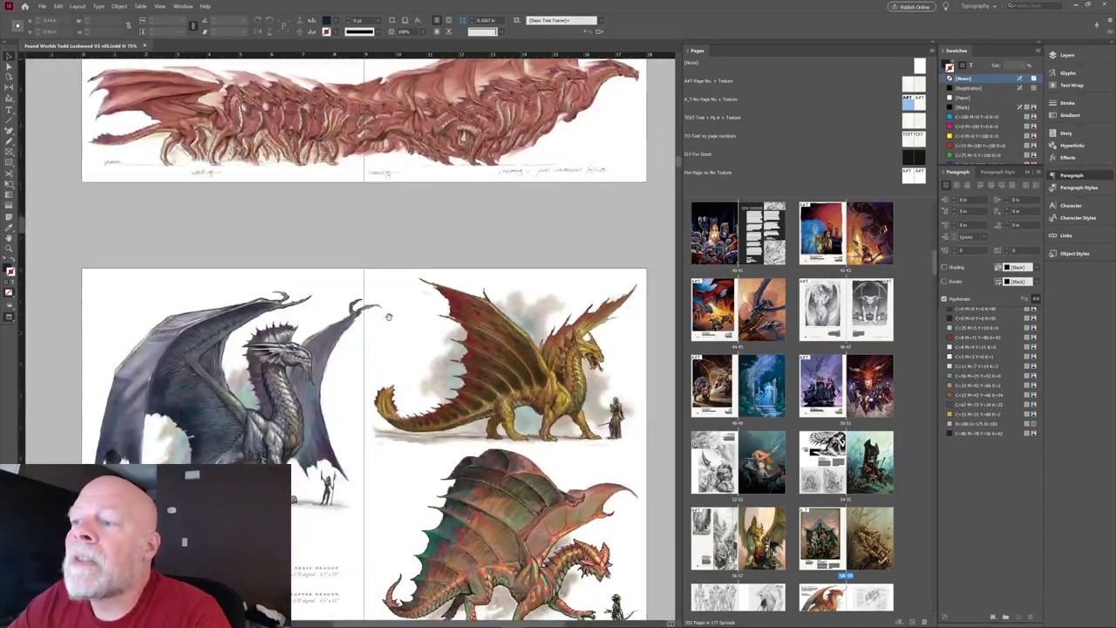
{"action": "scroll", "coordinate": [389, 317], "scroll_direction": "down", "scroll_amount": 3}
{"action": "scroll", "coordinate": [394, 249], "scroll_direction": "up", "scroll_amount": 1}
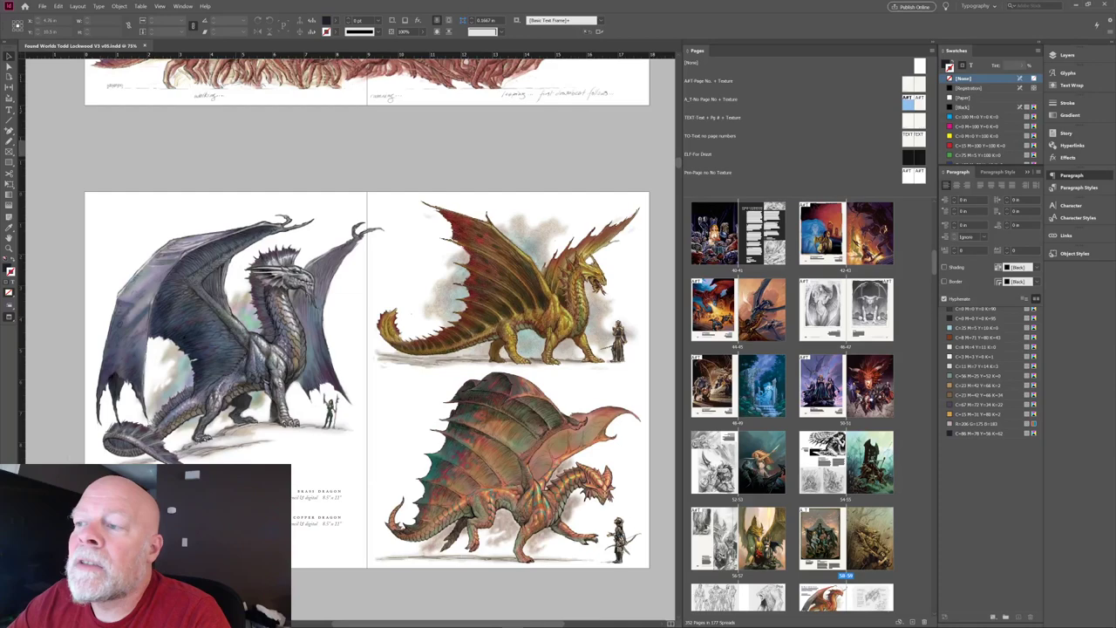
{"action": "scroll", "coordinate": [147, 421], "scroll_direction": "down", "scroll_amount": 1}
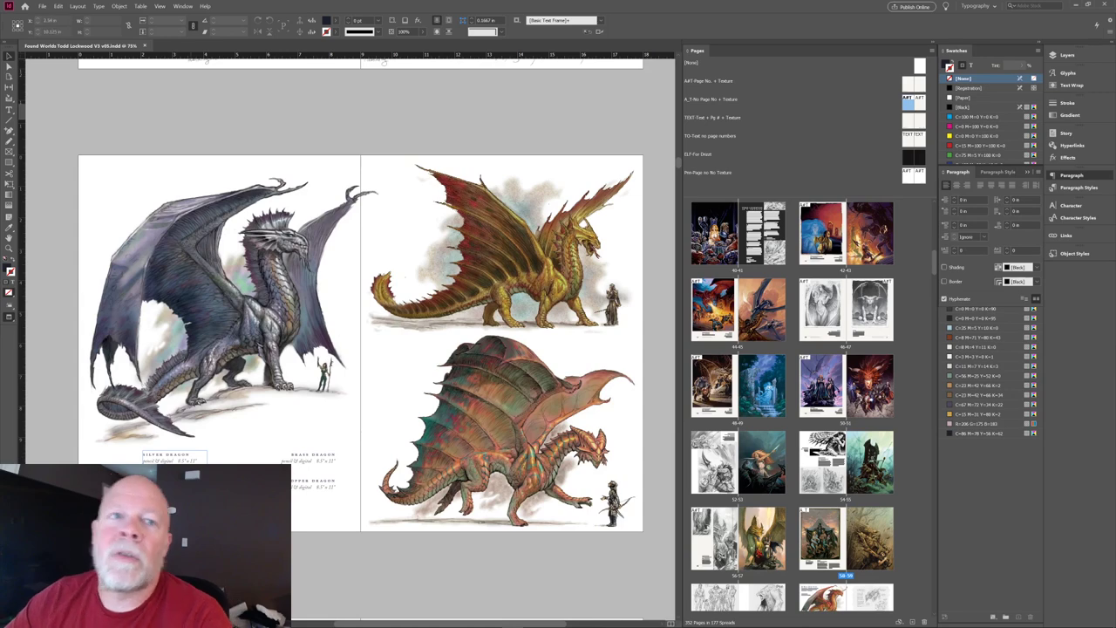
Delete the Silver Dragon caption frame below the silver dragon illustration.
{"action": "left_click", "coordinate": [165, 460]}
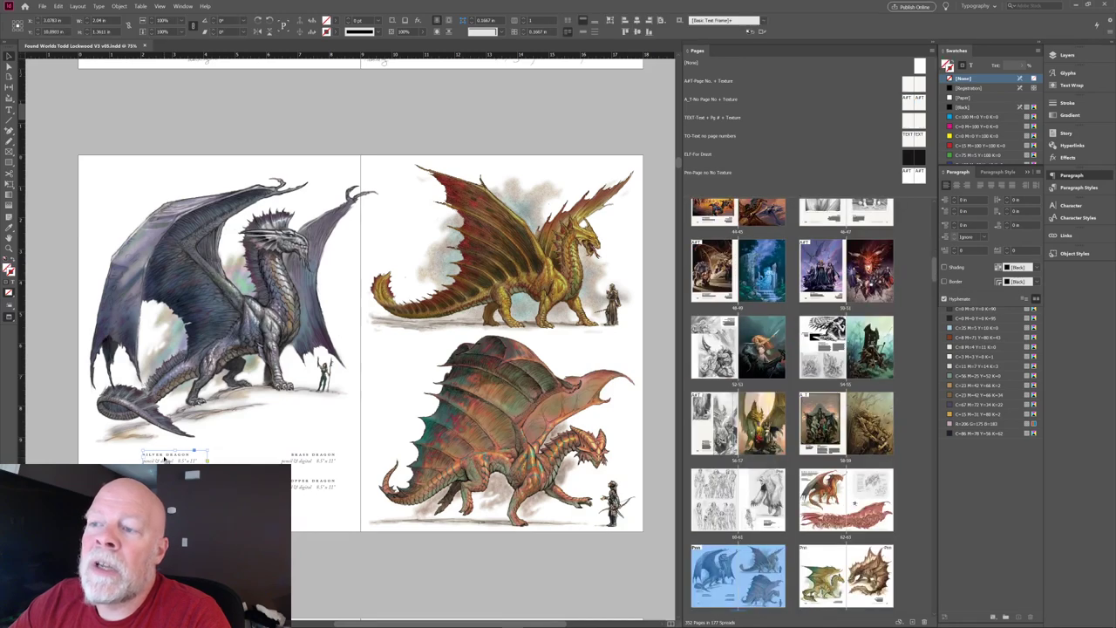
{"action": "key", "text": "Delete"}
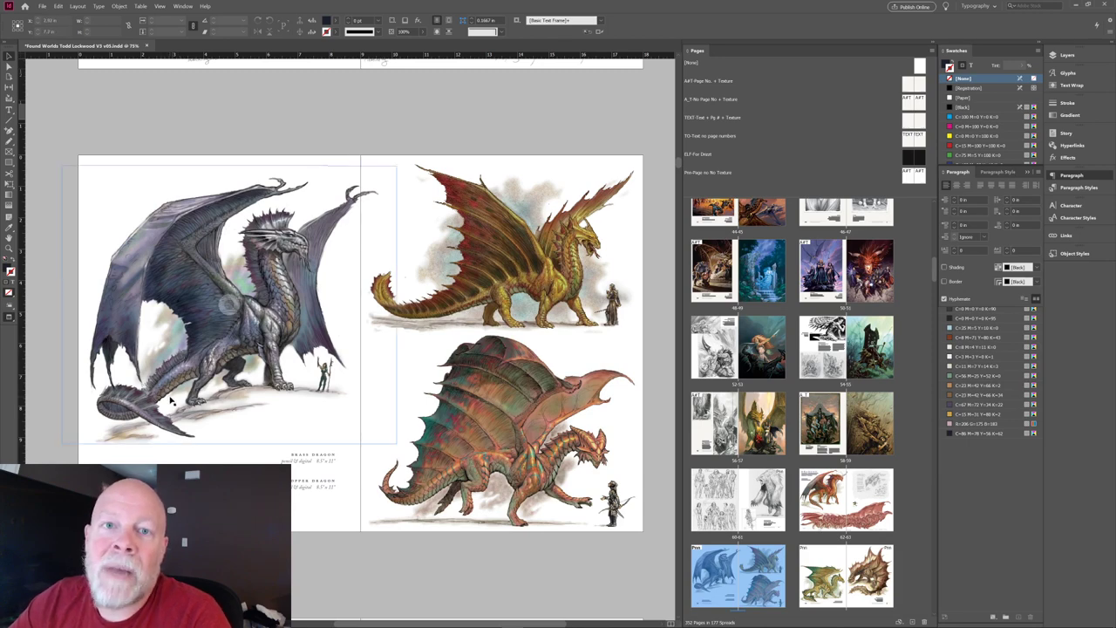
Undo the deletion of the Silver Dragon caption frame below the silver dragon illustration.
{"action": "left_click", "coordinate": [269, 345]}
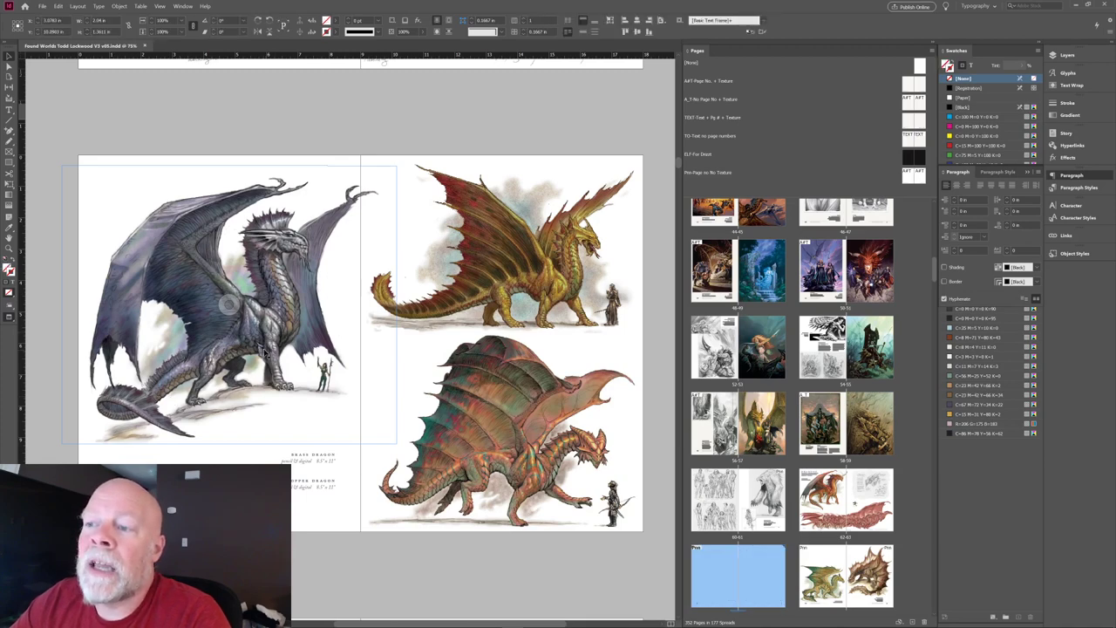
{"action": "key", "text": "ctrl+z"}
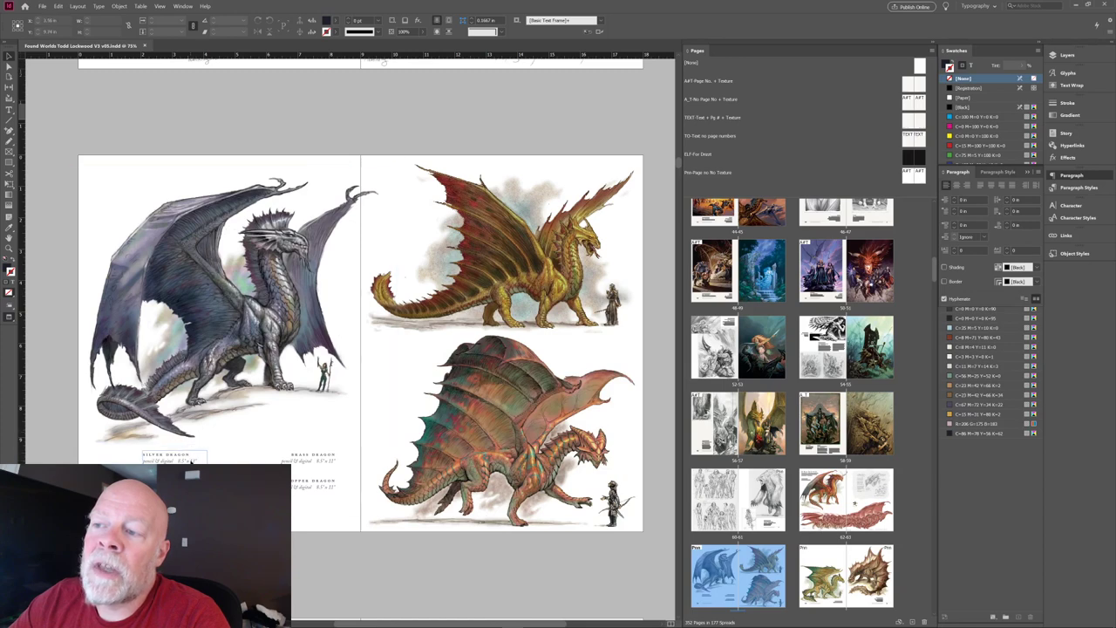
Try moving the Silver Dragon caption frame sideways to sit beside the Brass Dragon caption, and undo the move.
{"action": "left_click", "coordinate": [197, 438]}
{"action": "left_click", "coordinate": [181, 460]}
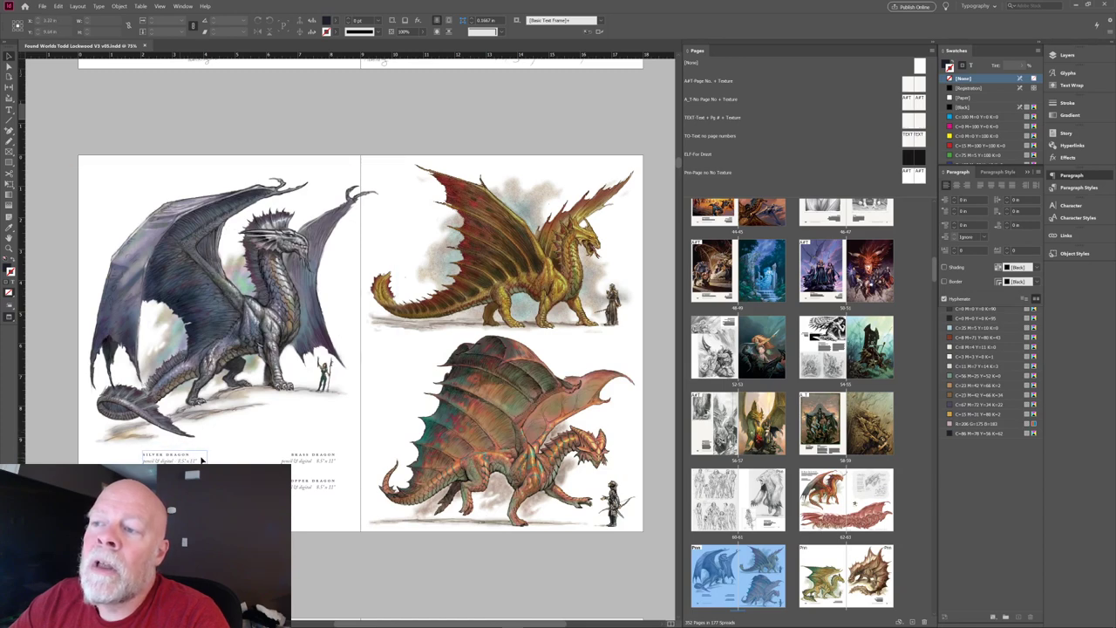
{"action": "left_click_drag", "start_coordinate": [202, 460], "coordinate": [255, 459]}
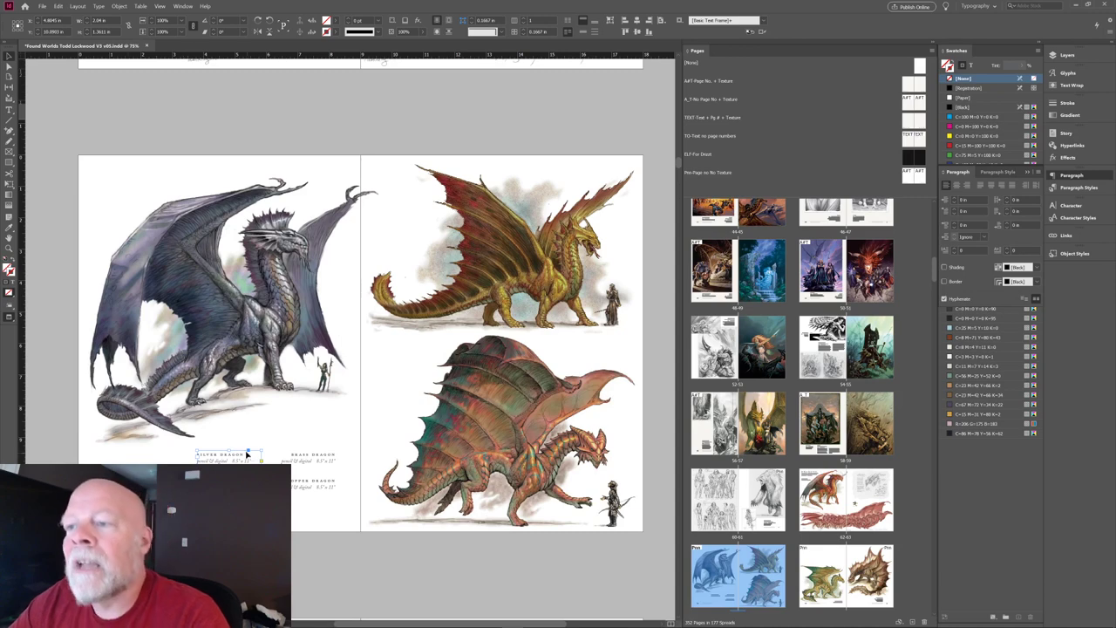
{"action": "key", "text": "ctrl+z"}
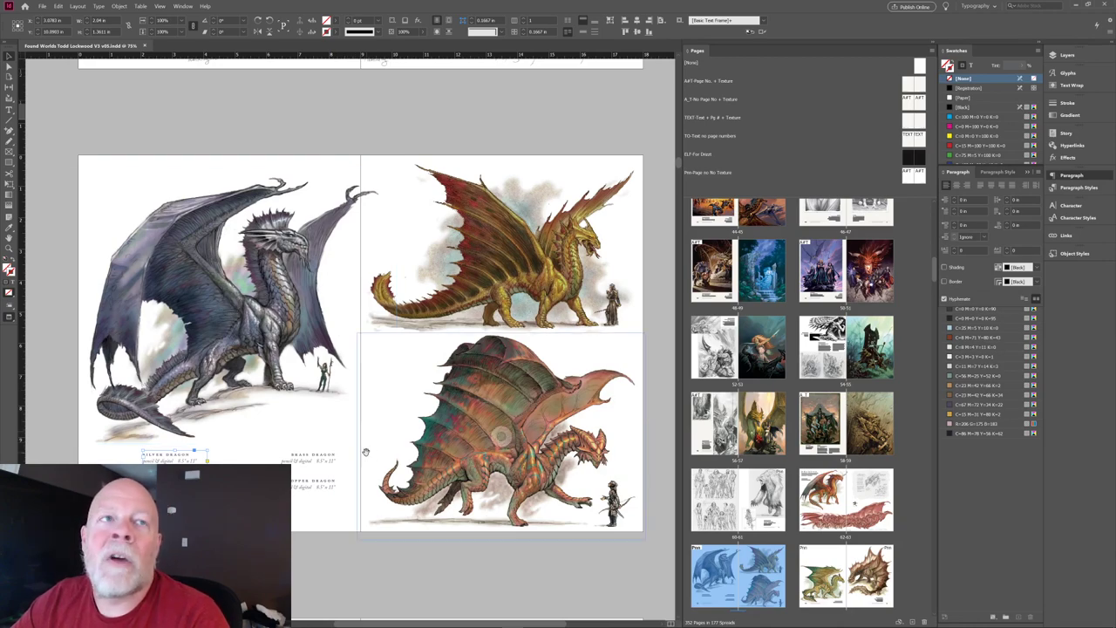
Examine the Sand Dragon caption on page 67 and compare its alignment with the concept art caption on page 61.
{"action": "left_click_drag", "start_coordinate": [379, 467], "coordinate": [367, 404]}
{"action": "scroll", "coordinate": [368, 404], "scroll_direction": "down", "scroll_amount": 6}
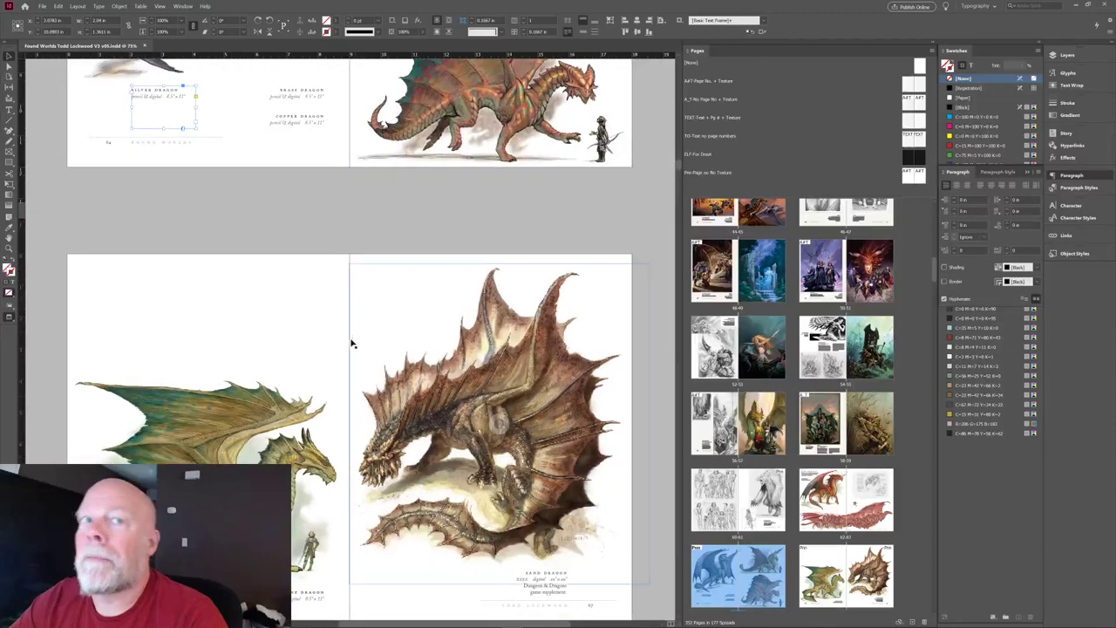
{"action": "scroll", "coordinate": [359, 355], "scroll_direction": "down", "scroll_amount": 2}
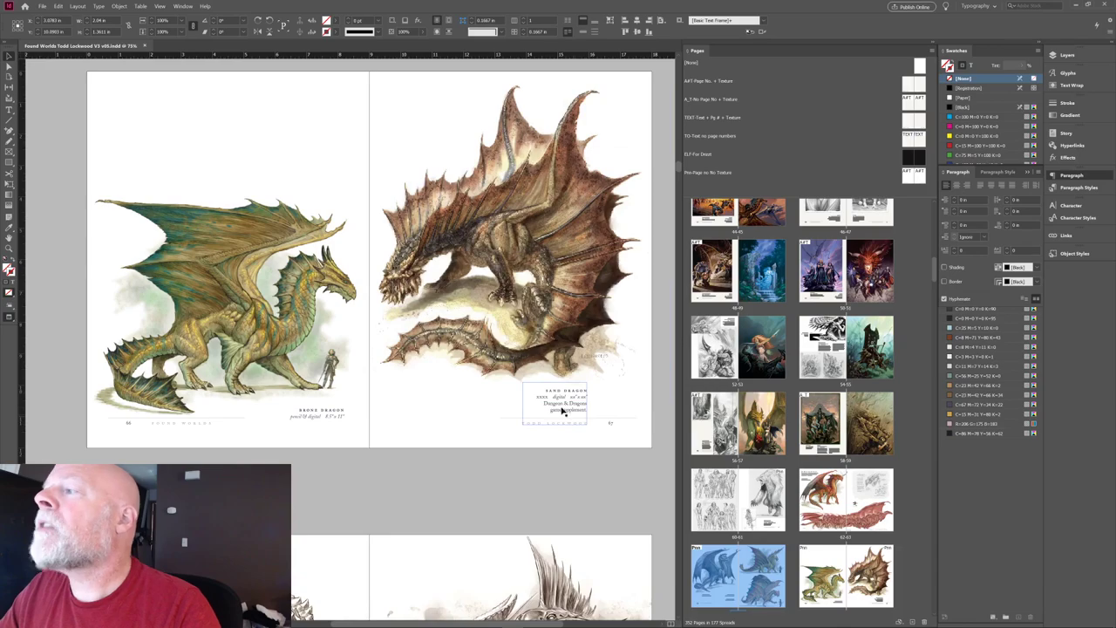
{"action": "scroll", "coordinate": [558, 402], "scroll_direction": "down", "scroll_amount": 10}
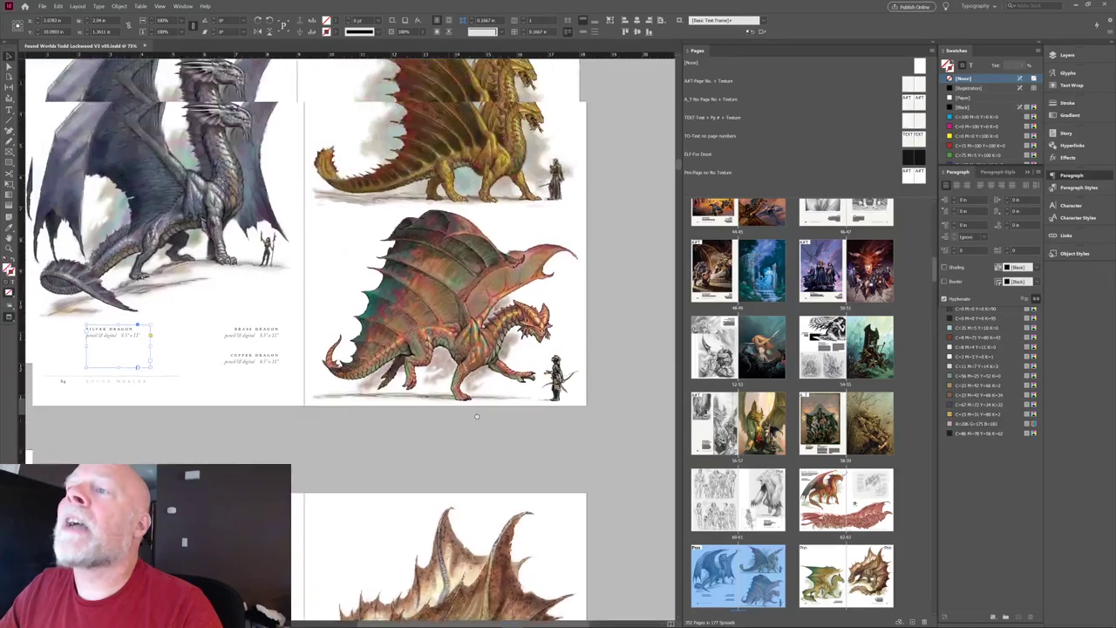
{"action": "scroll", "coordinate": [488, 224], "scroll_direction": "up", "scroll_amount": 8}
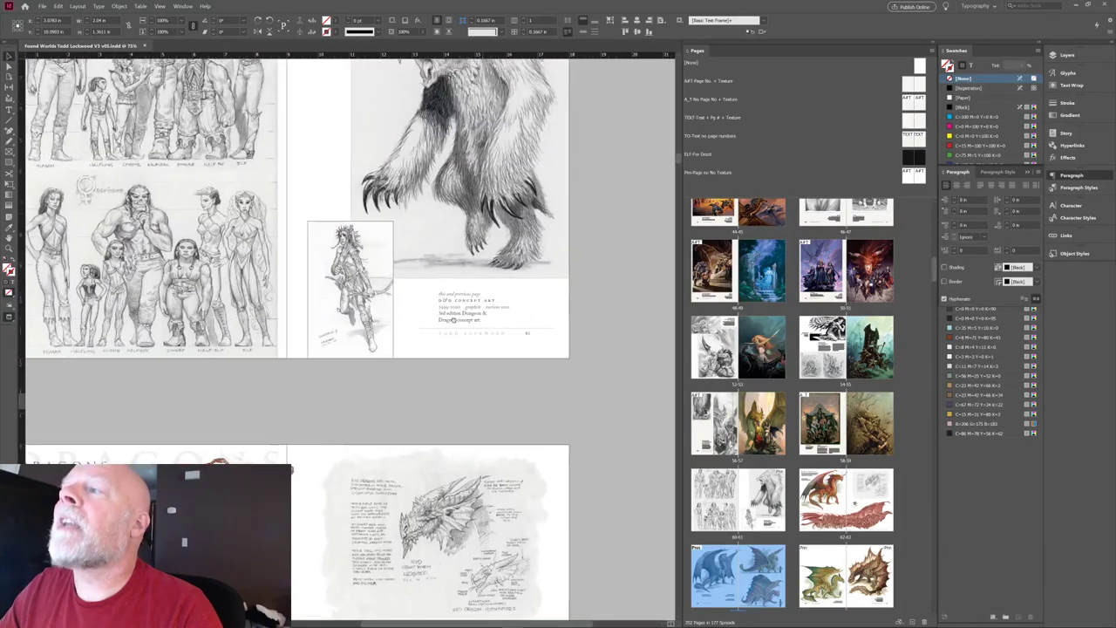
{"action": "scroll", "coordinate": [478, 435], "scroll_direction": "up", "scroll_amount": 3}
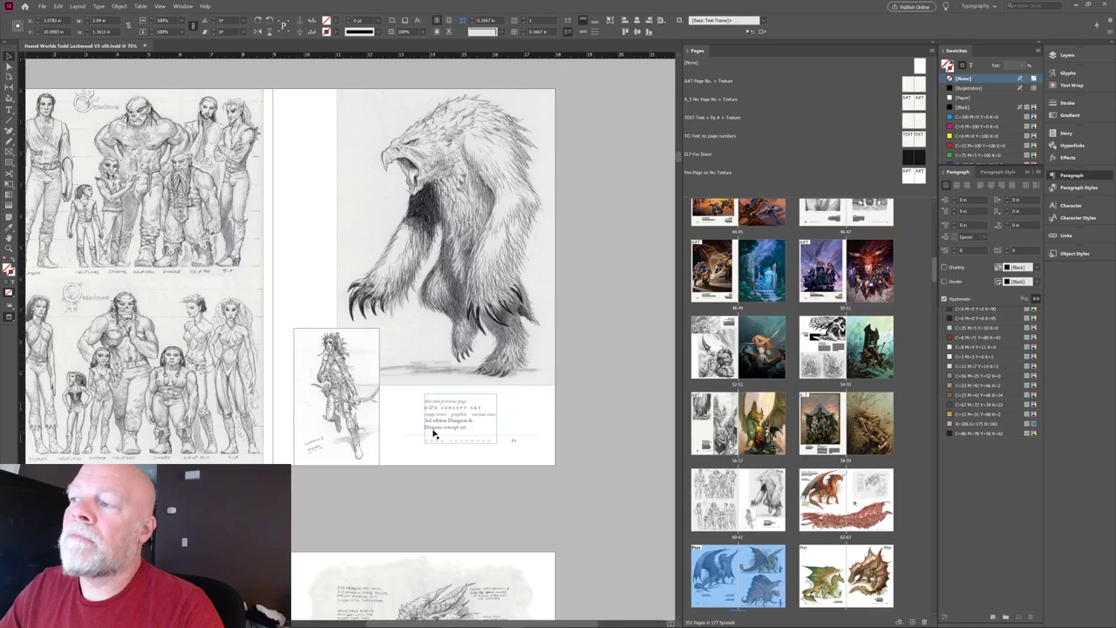
{"action": "scroll", "coordinate": [434, 433], "scroll_direction": "down", "scroll_amount": 10}
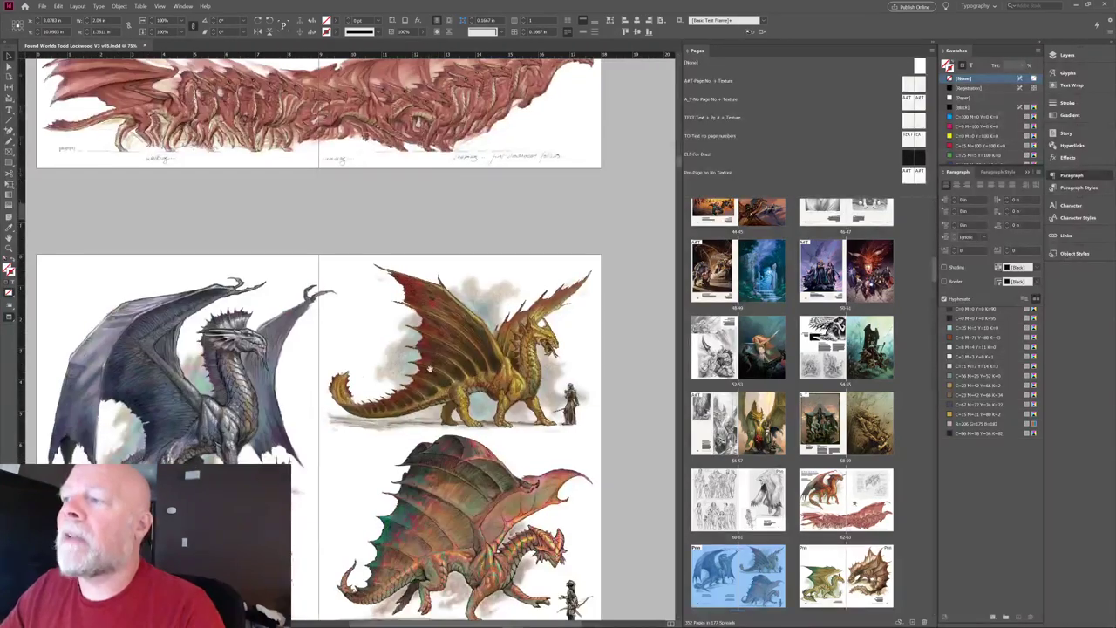
{"action": "scroll", "coordinate": [428, 369], "scroll_direction": "down", "scroll_amount": 12}
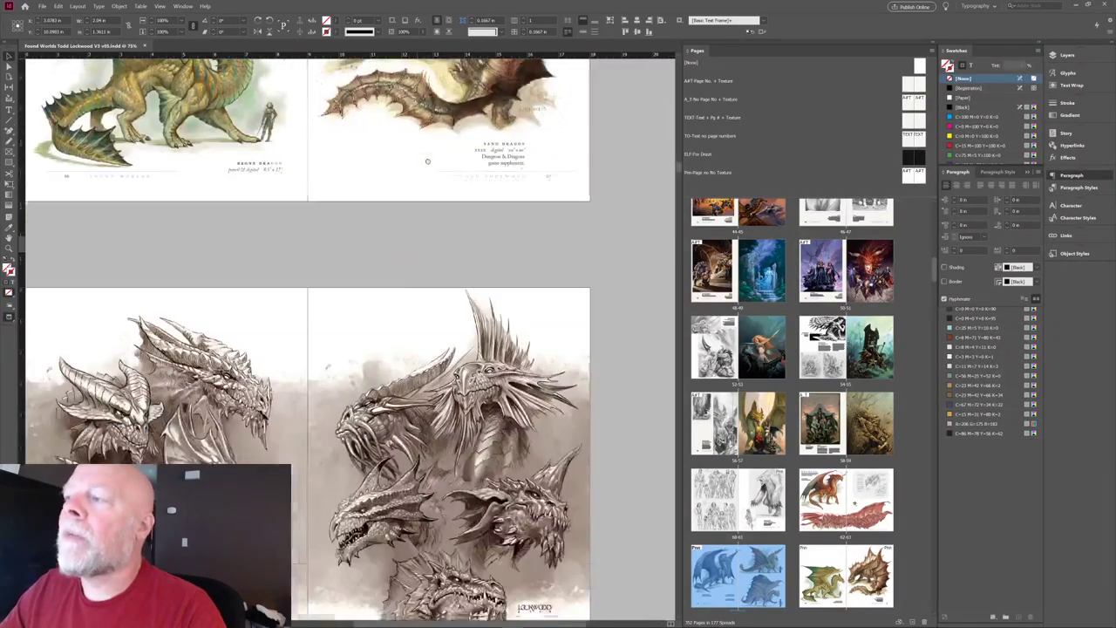
{"action": "scroll", "coordinate": [444, 244], "scroll_direction": "up", "scroll_amount": 3}
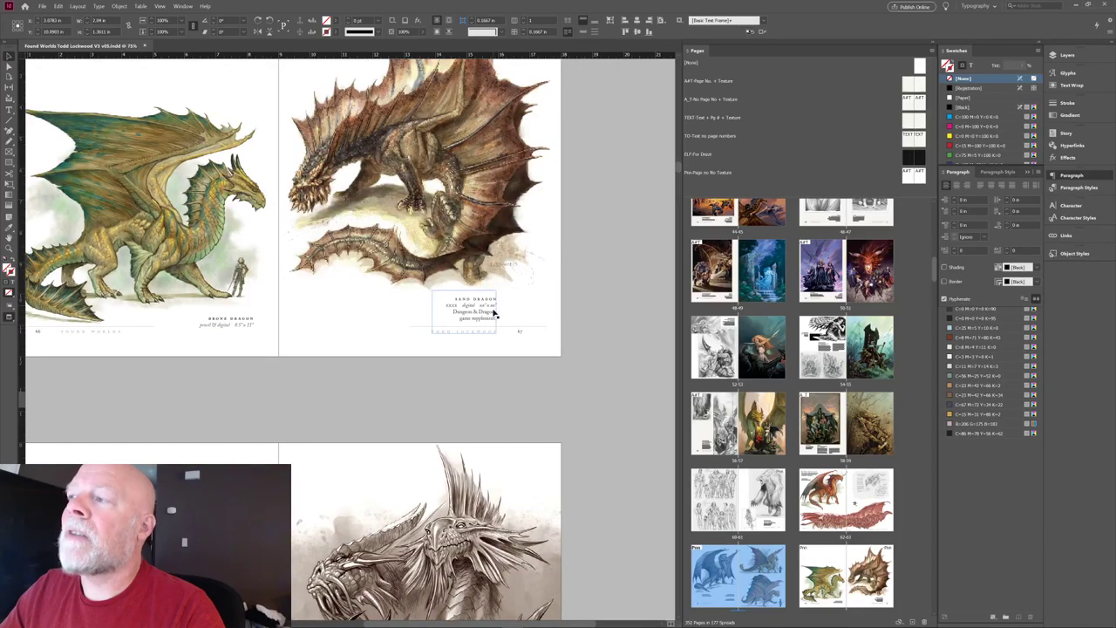
Browse the dragon-heads, silver dragon painting and character spreads, comparing their caption placement with the preceding dragon spreads.
{"action": "scroll", "coordinate": [412, 500], "scroll_direction": "down", "scroll_amount": 10}
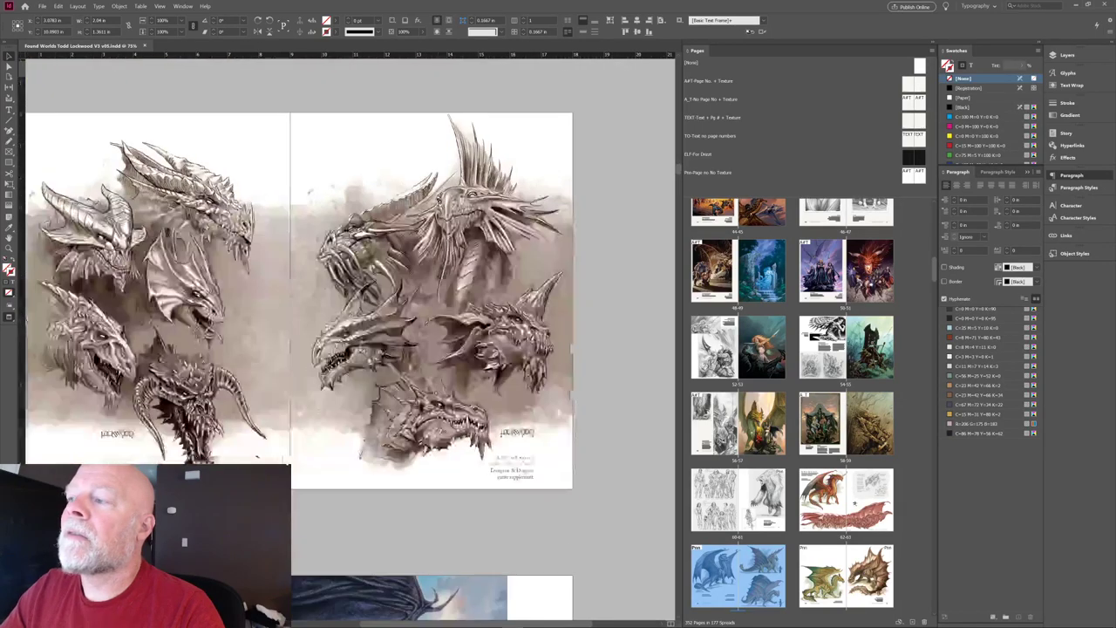
{"action": "scroll", "coordinate": [340, 348], "scroll_direction": "down", "scroll_amount": 8}
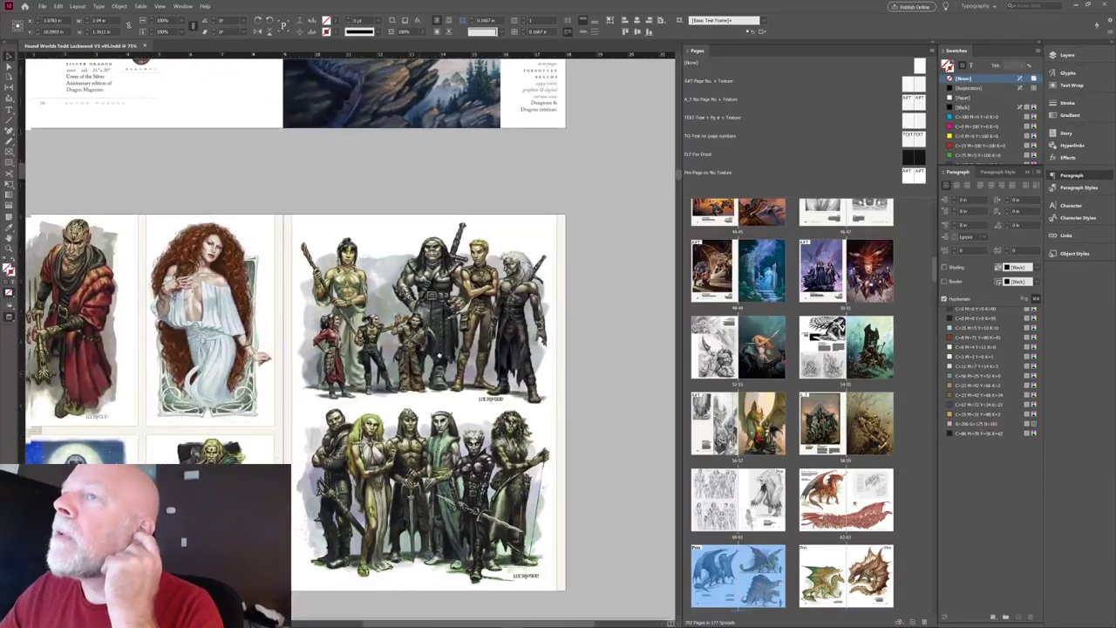
{"action": "scroll", "coordinate": [464, 219], "scroll_direction": "down", "scroll_amount": 9}
{"action": "scroll", "coordinate": [464, 219], "scroll_direction": "up", "scroll_amount": 8}
{"action": "scroll", "coordinate": [465, 219], "scroll_direction": "up", "scroll_amount": 8}
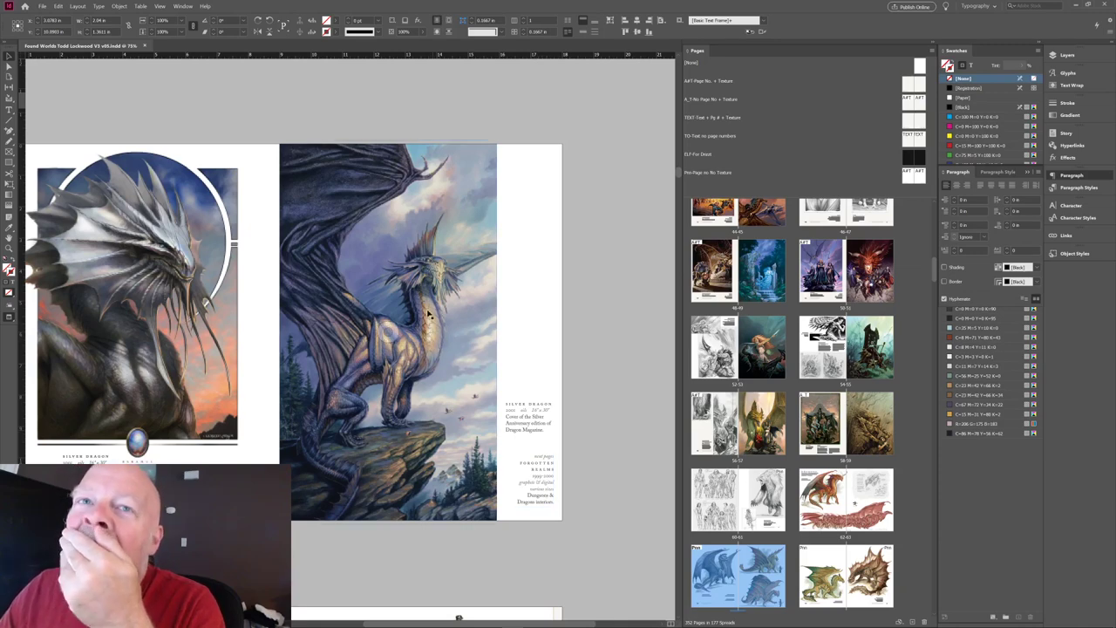
{"action": "scroll", "coordinate": [427, 314], "scroll_direction": "up", "scroll_amount": 6}
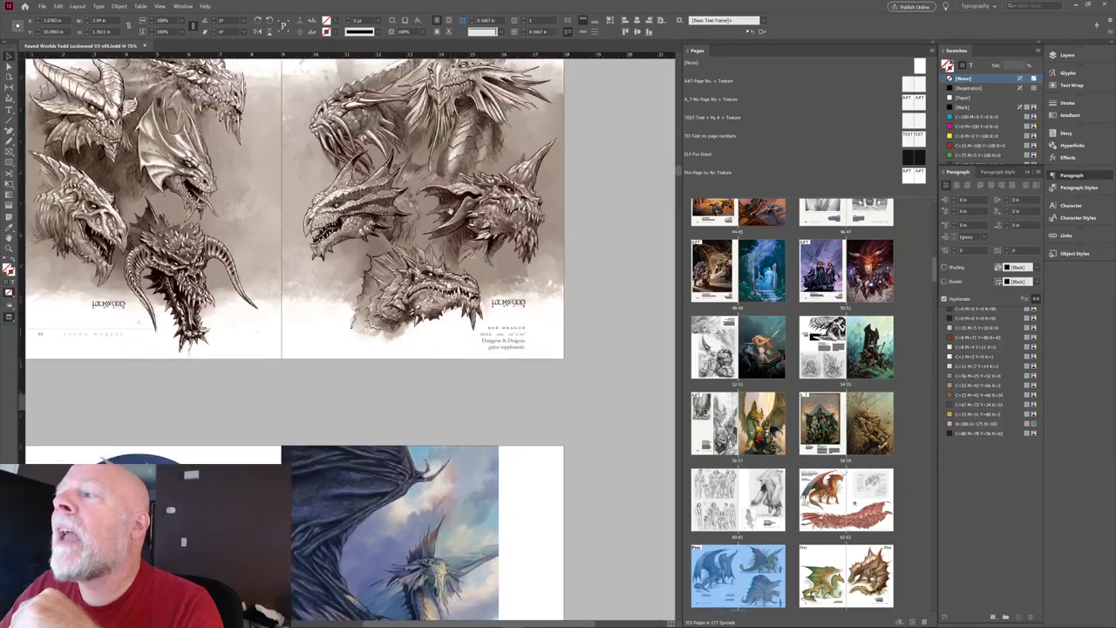
{"action": "scroll", "coordinate": [475, 385], "scroll_direction": "up", "scroll_amount": 5}
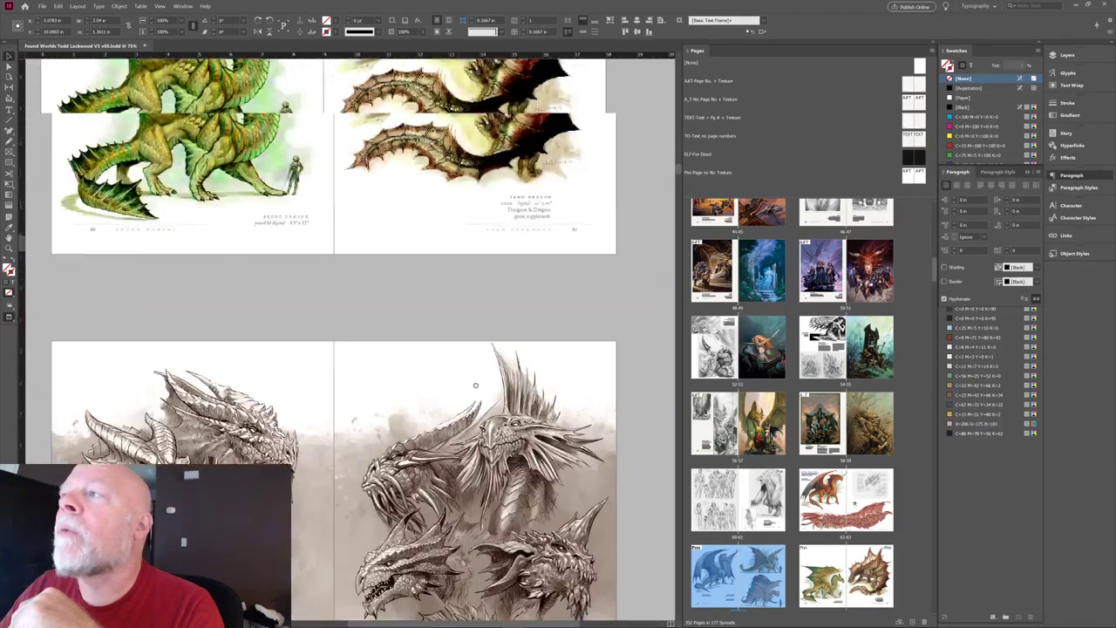
{"action": "scroll", "coordinate": [475, 385], "scroll_direction": "up", "scroll_amount": 10}
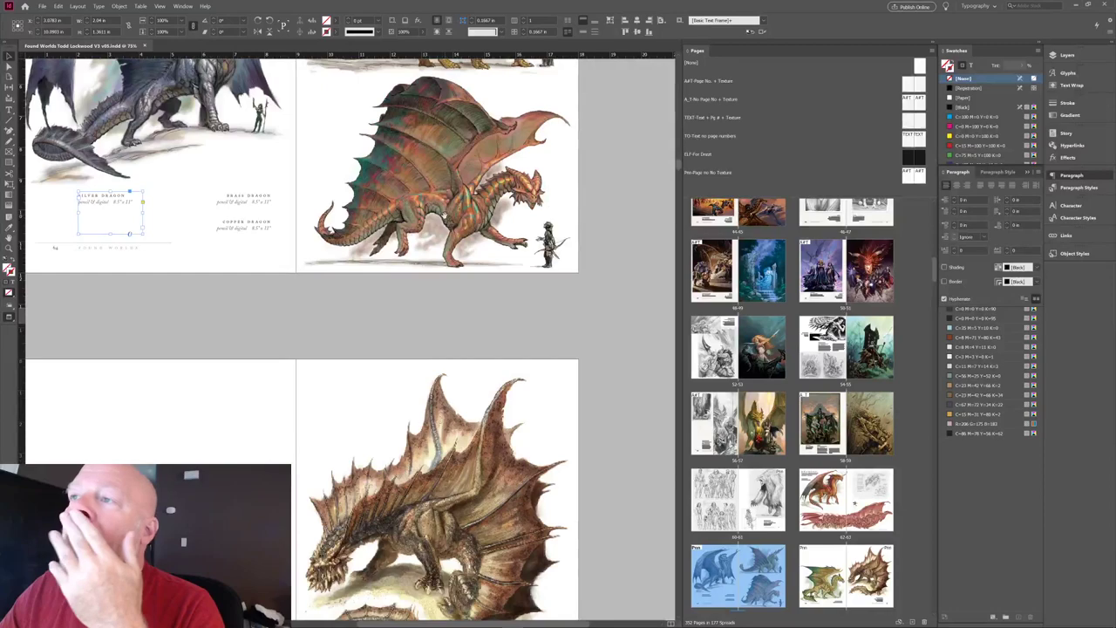
{"action": "scroll", "coordinate": [440, 241], "scroll_direction": "up", "scroll_amount": 10}
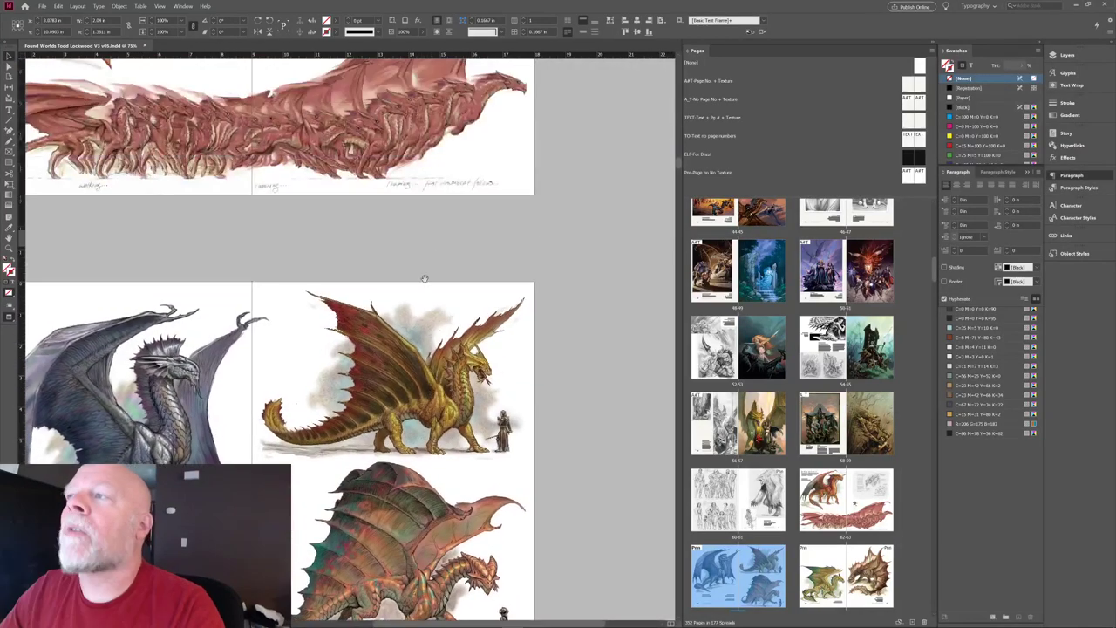
{"action": "scroll", "coordinate": [424, 278], "scroll_direction": "up", "scroll_amount": 8}
{"action": "scroll", "coordinate": [383, 376], "scroll_direction": "down", "scroll_amount": 8}
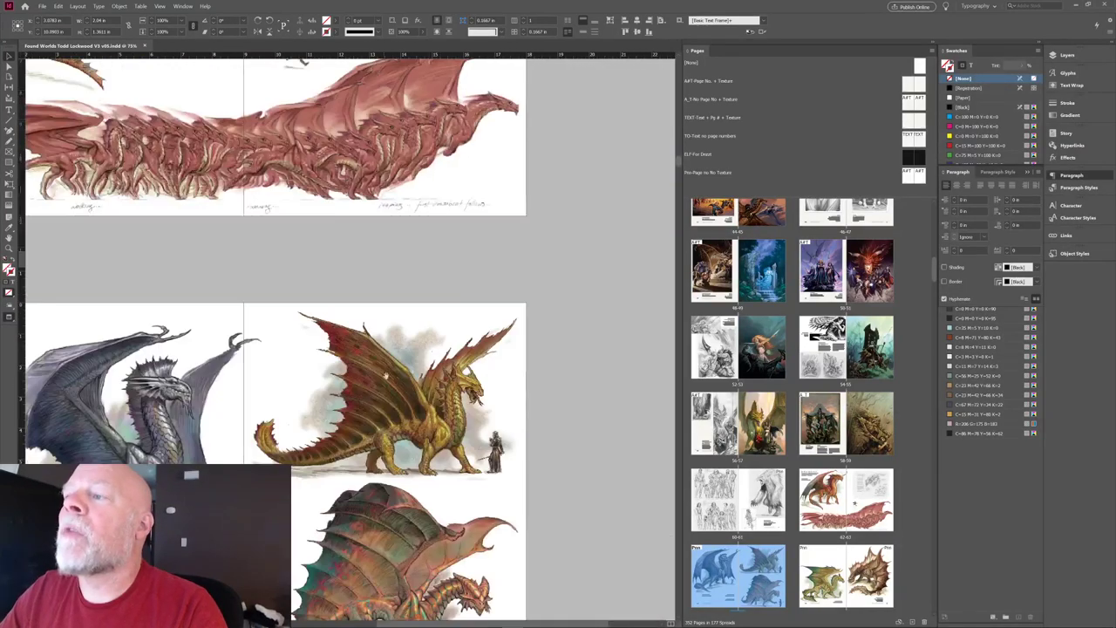
{"action": "scroll", "coordinate": [384, 375], "scroll_direction": "down", "scroll_amount": 10}
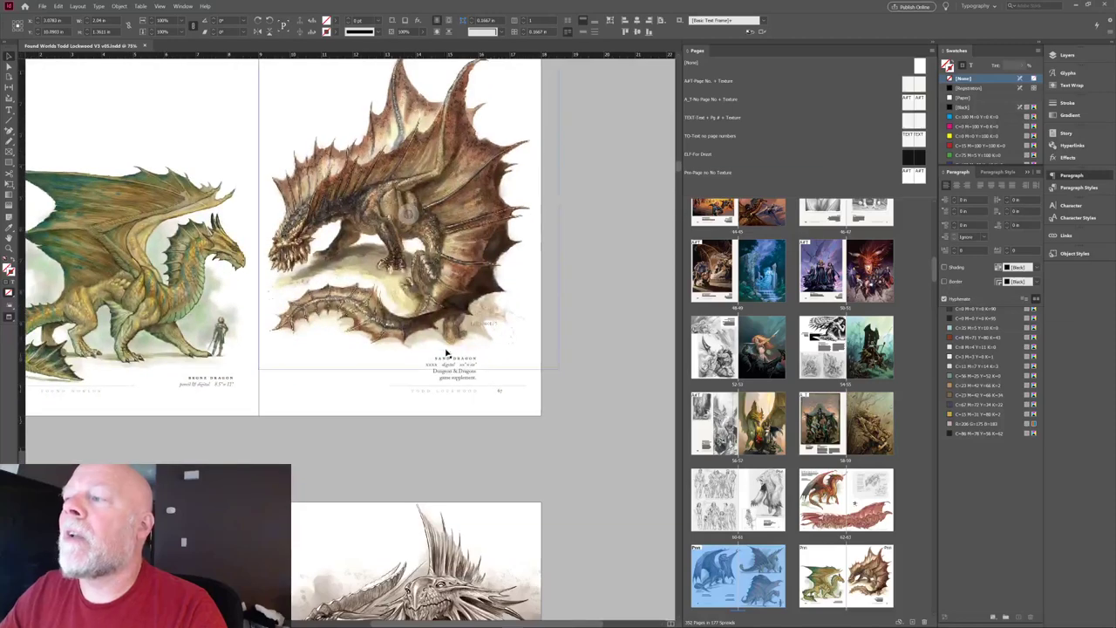
Left-align the text of the Sand Dragon caption on page 67 and nudge its frame slightly to the left.
{"action": "left_click", "coordinate": [451, 371]}
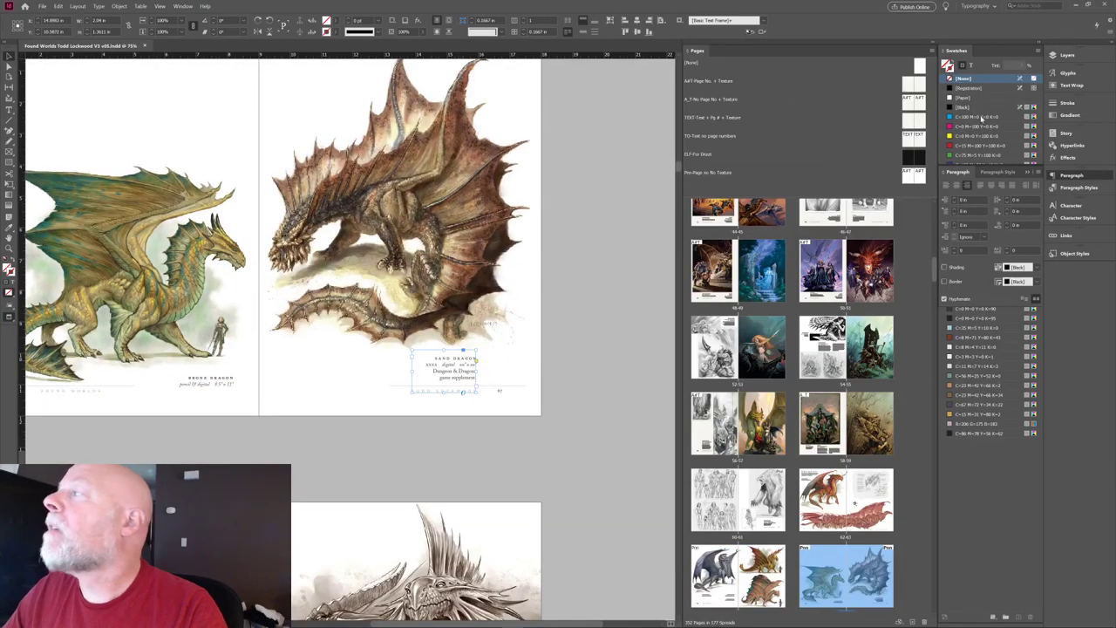
{"action": "left_click", "coordinate": [945, 186]}
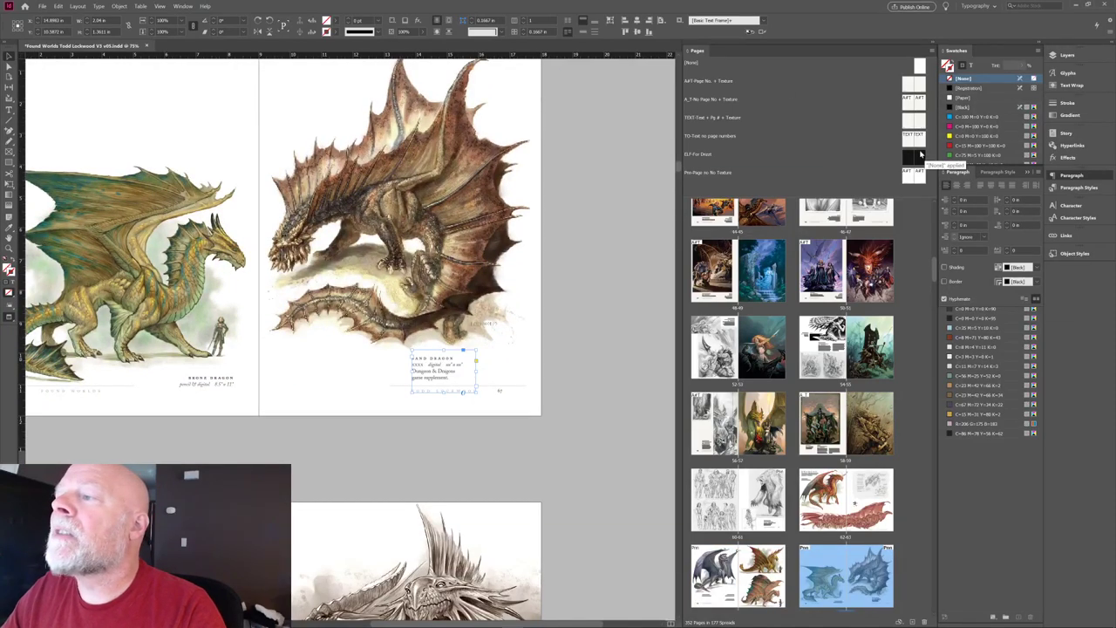
{"action": "left_click", "coordinate": [315, 403]}
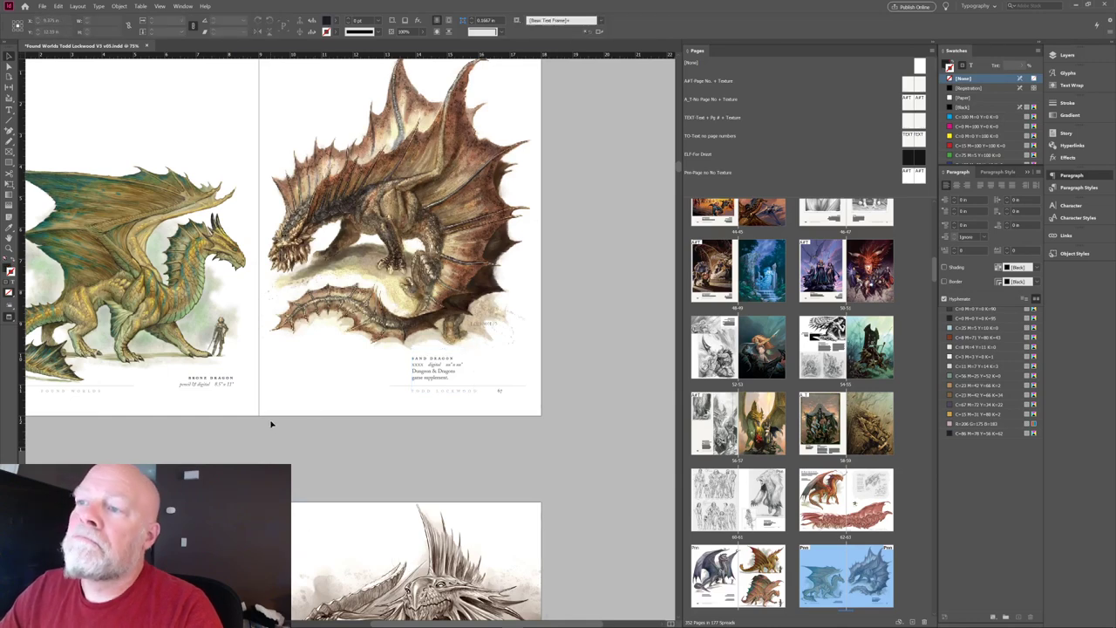
{"action": "left_click", "coordinate": [408, 352]}
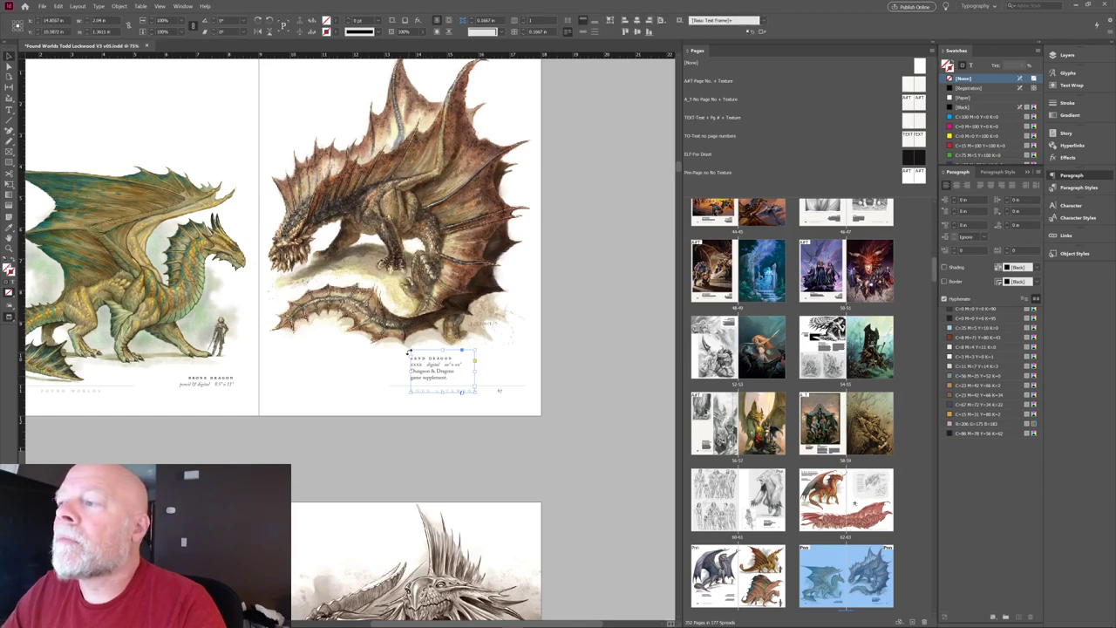
{"action": "left_click", "coordinate": [366, 458]}
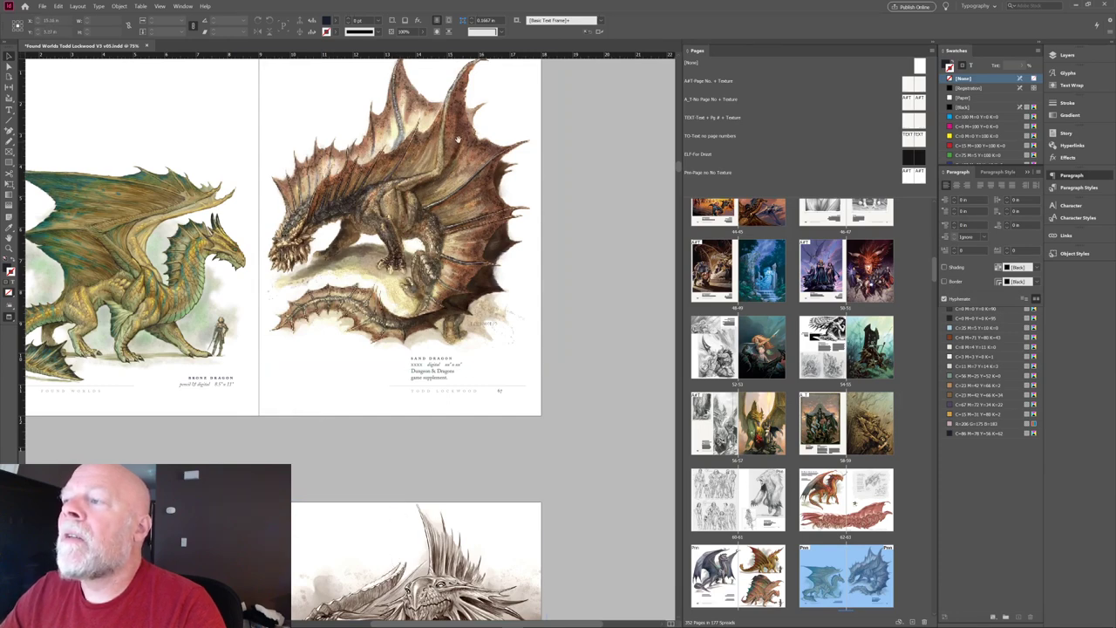
Compare the left-aligned Sand Dragon caption with the captions on spread 64–65 and the concept art page 61.
{"action": "scroll", "coordinate": [456, 140], "scroll_direction": "up", "scroll_amount": 2}
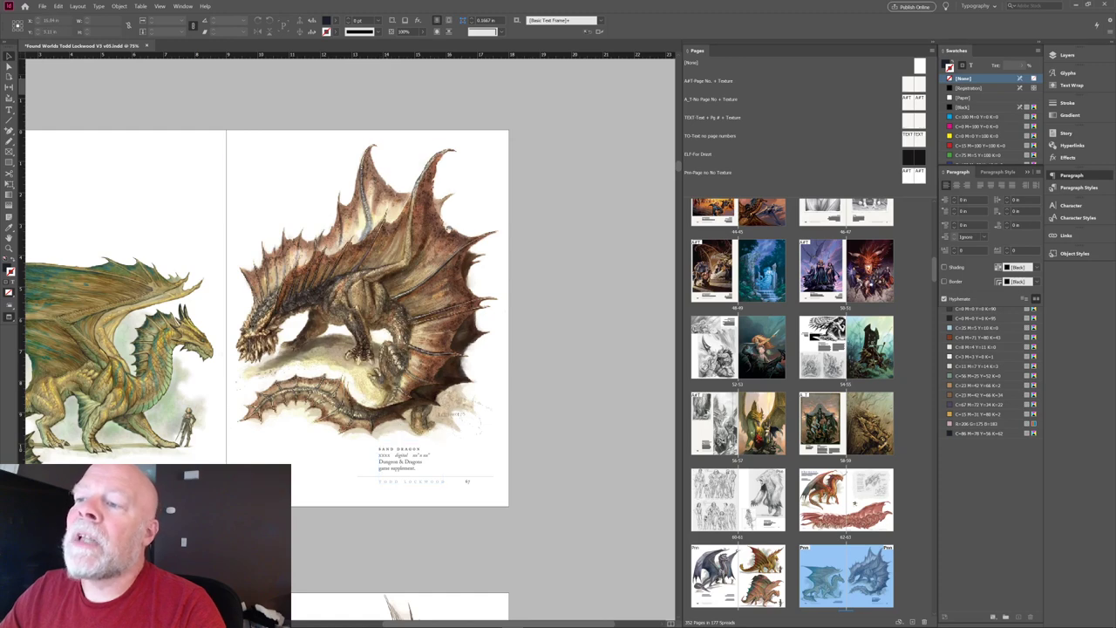
{"action": "scroll", "coordinate": [431, 257], "scroll_direction": "up", "scroll_amount": 6}
{"action": "scroll", "coordinate": [386, 255], "scroll_direction": "down", "scroll_amount": 5}
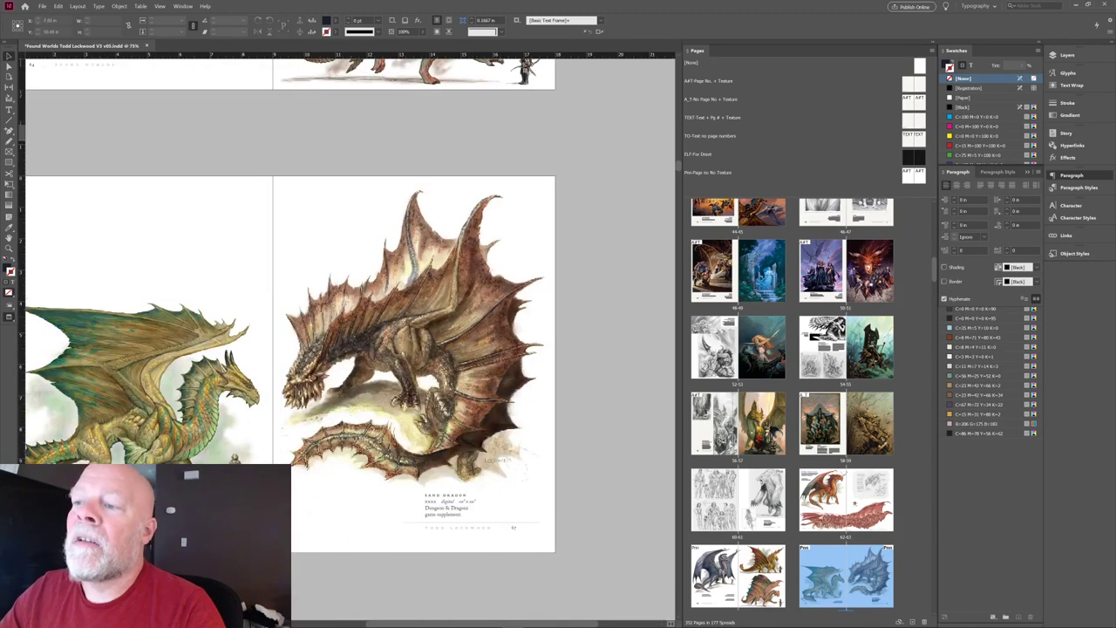
{"action": "scroll", "coordinate": [264, 438], "scroll_direction": "up", "scroll_amount": 15}
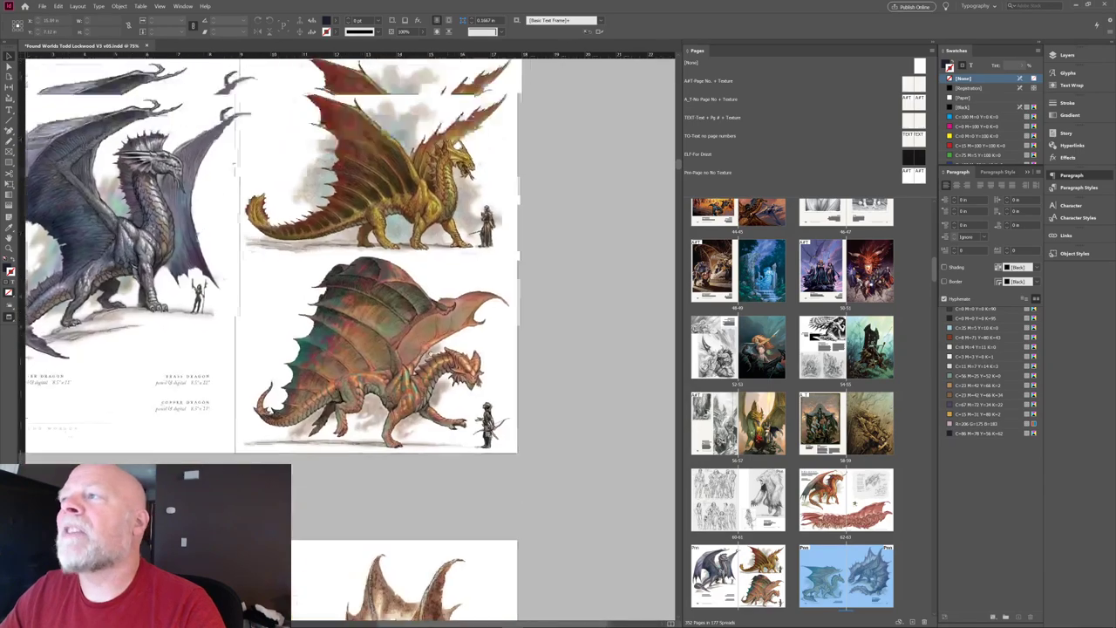
{"action": "scroll", "coordinate": [440, 459], "scroll_direction": "up", "scroll_amount": 12}
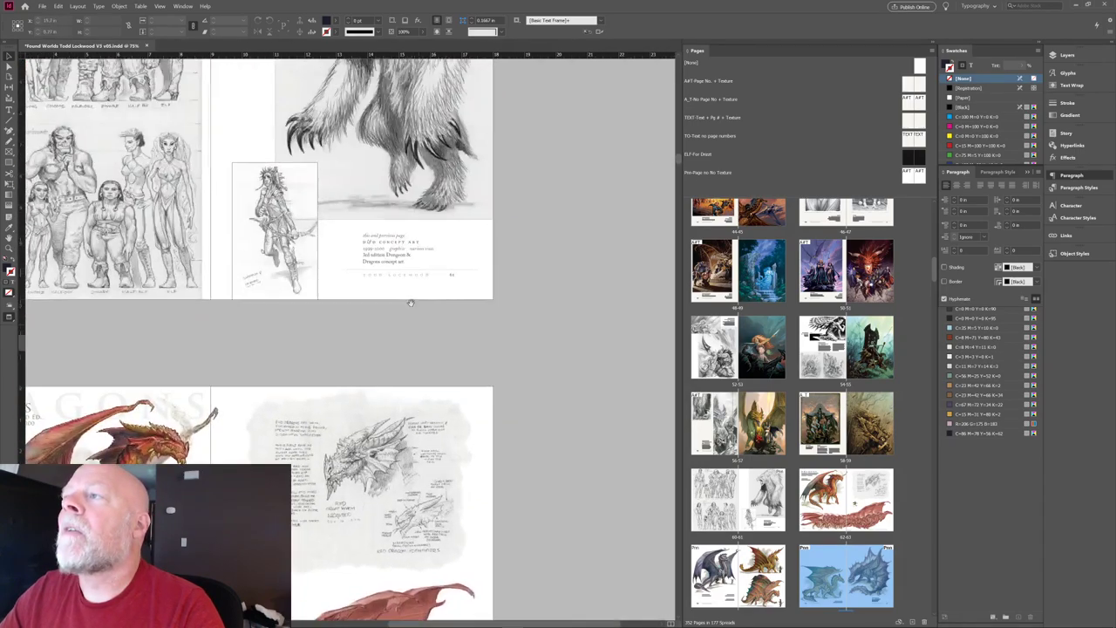
Check the Red Dragon caption on the dragon-heads spread against the layout guides, and return to the guide-free preview.
{"action": "scroll", "coordinate": [424, 303], "scroll_direction": "down", "scroll_amount": 20}
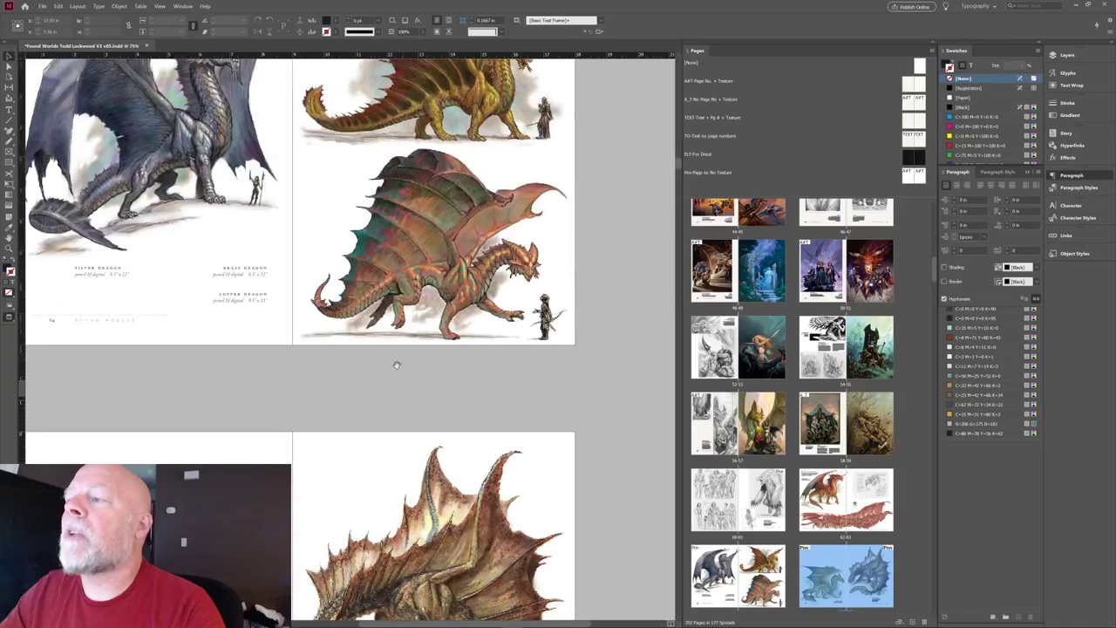
{"action": "scroll", "coordinate": [456, 373], "scroll_direction": "down", "scroll_amount": 10}
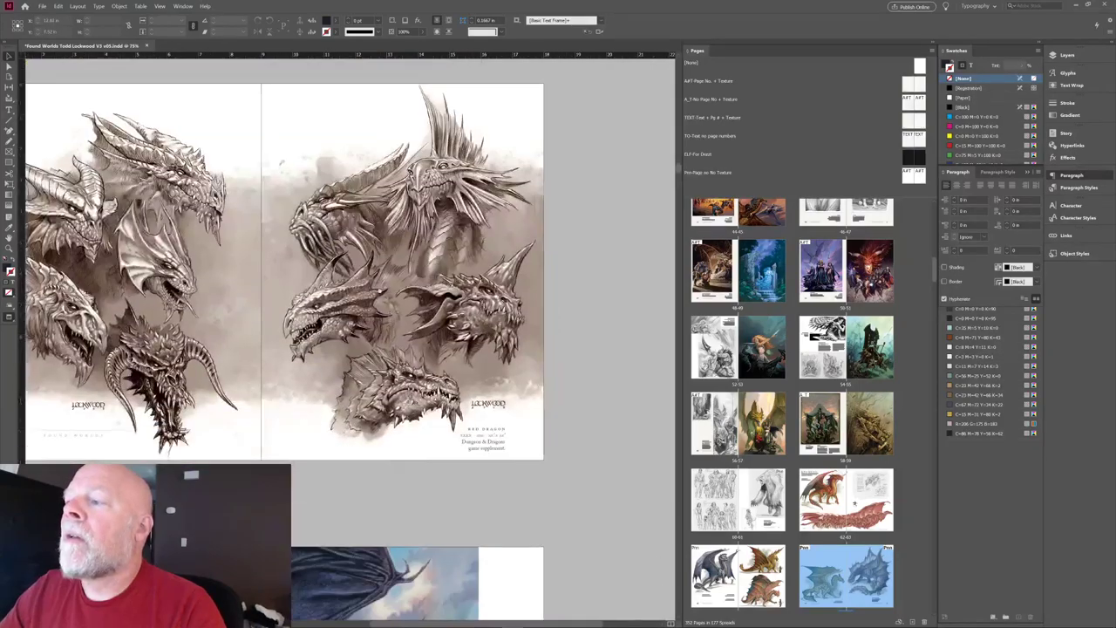
{"action": "key", "text": "w"}
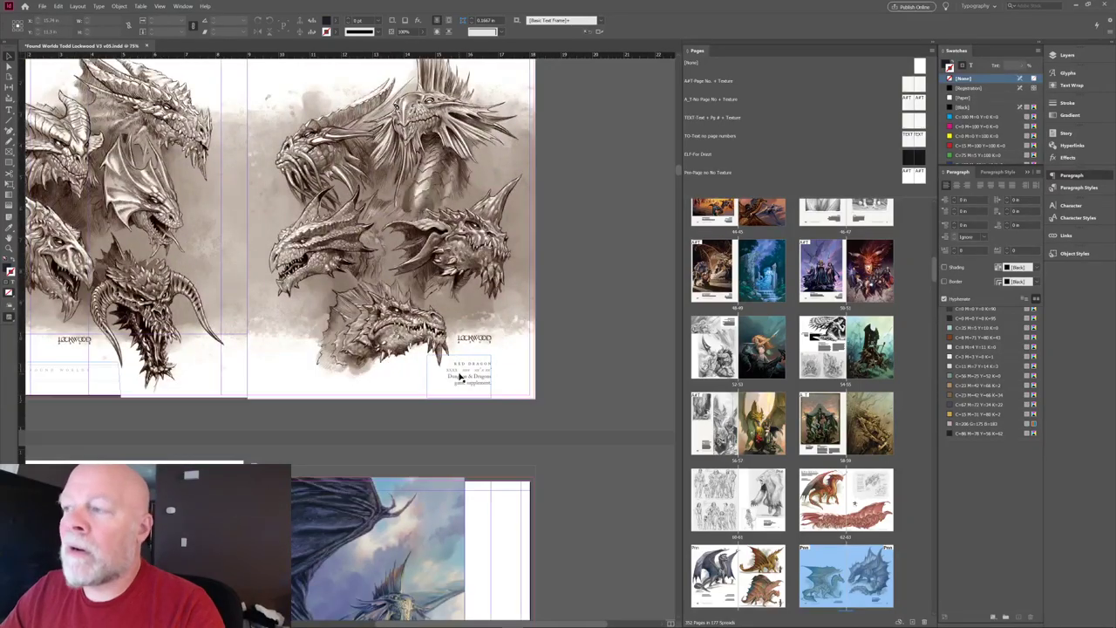
{"action": "key", "text": "w"}
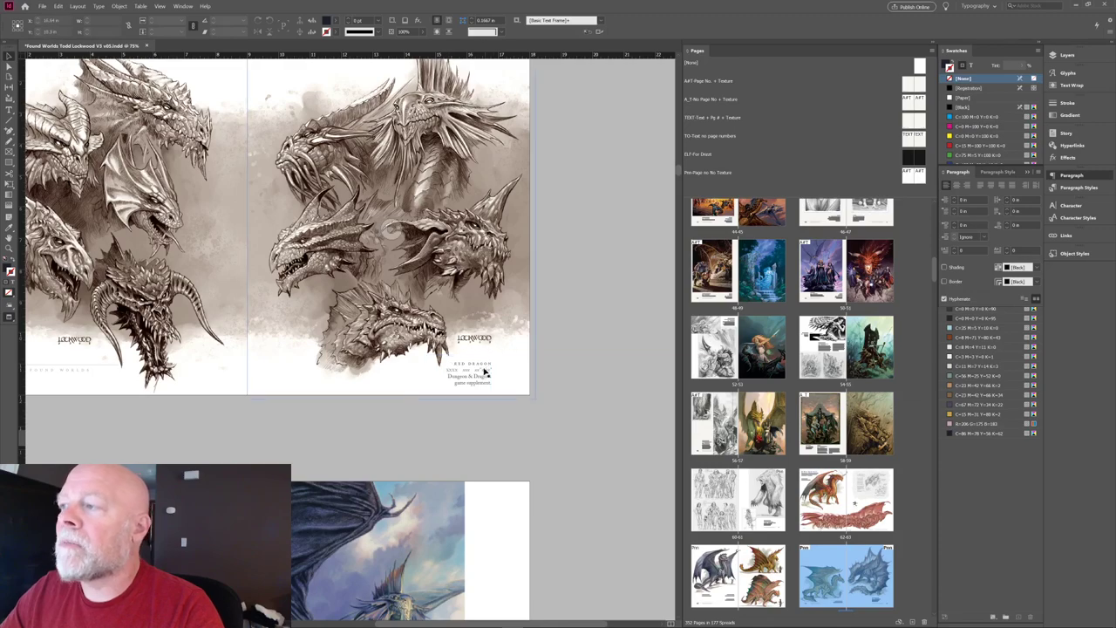
Browse from the dragon-heads spread to the Mech Hunter spread and examine the caption and footer placement on page 74.
{"action": "scroll", "coordinate": [477, 356], "scroll_direction": "down", "scroll_amount": 5}
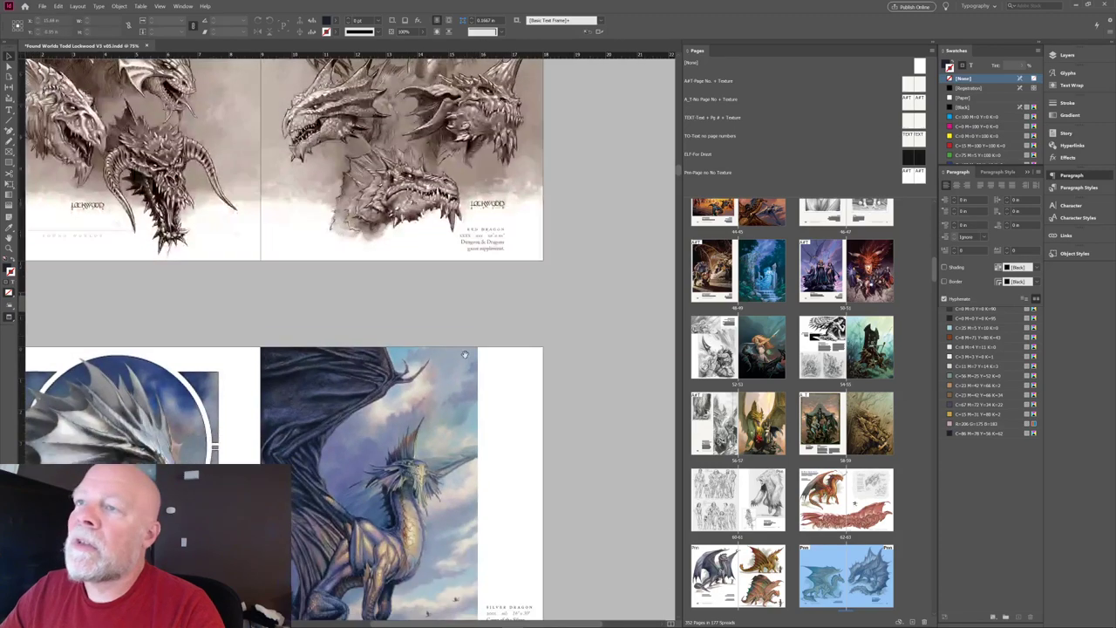
{"action": "scroll", "coordinate": [479, 240], "scroll_direction": "down", "scroll_amount": 3}
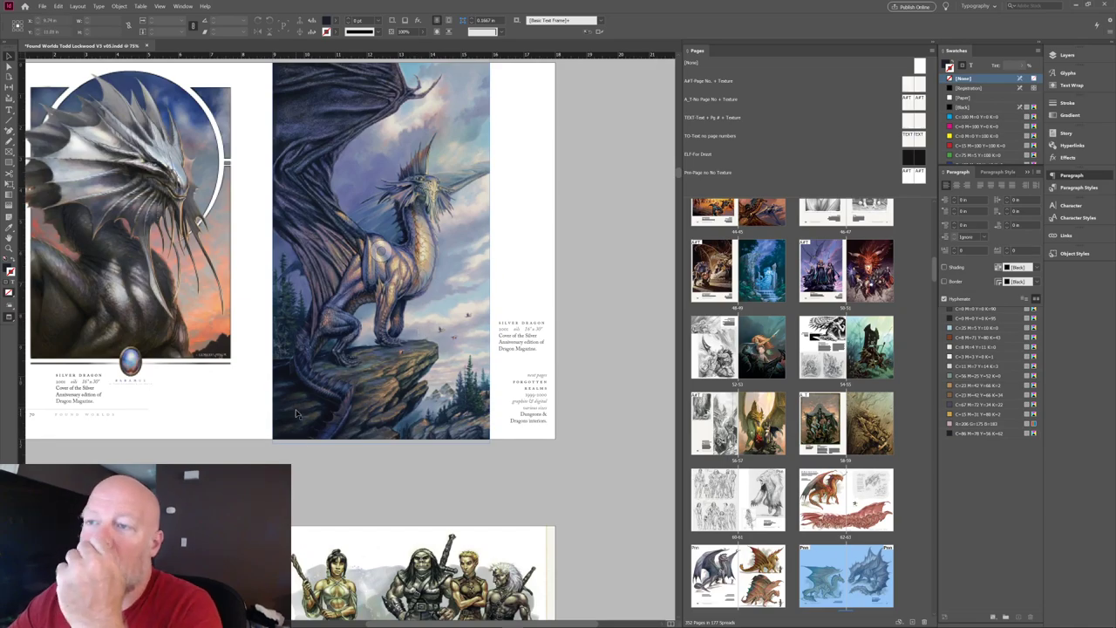
{"action": "scroll", "coordinate": [296, 414], "scroll_direction": "down", "scroll_amount": 5}
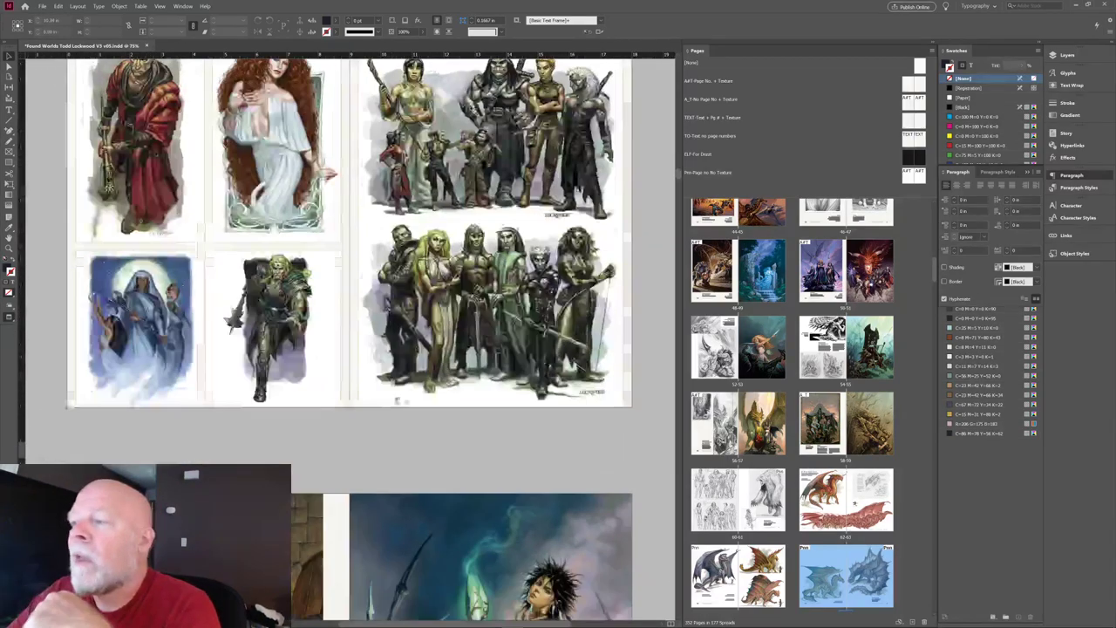
{"action": "scroll", "coordinate": [398, 401], "scroll_direction": "down", "scroll_amount": 10}
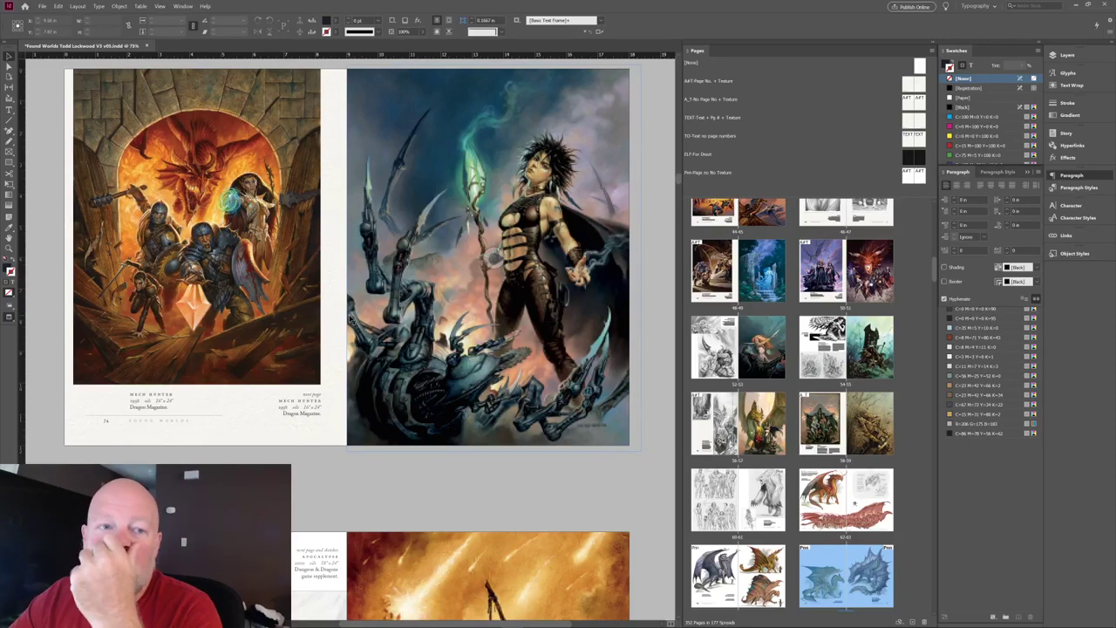
{"action": "scroll", "coordinate": [494, 258], "scroll_direction": "left", "scroll_amount": 1}
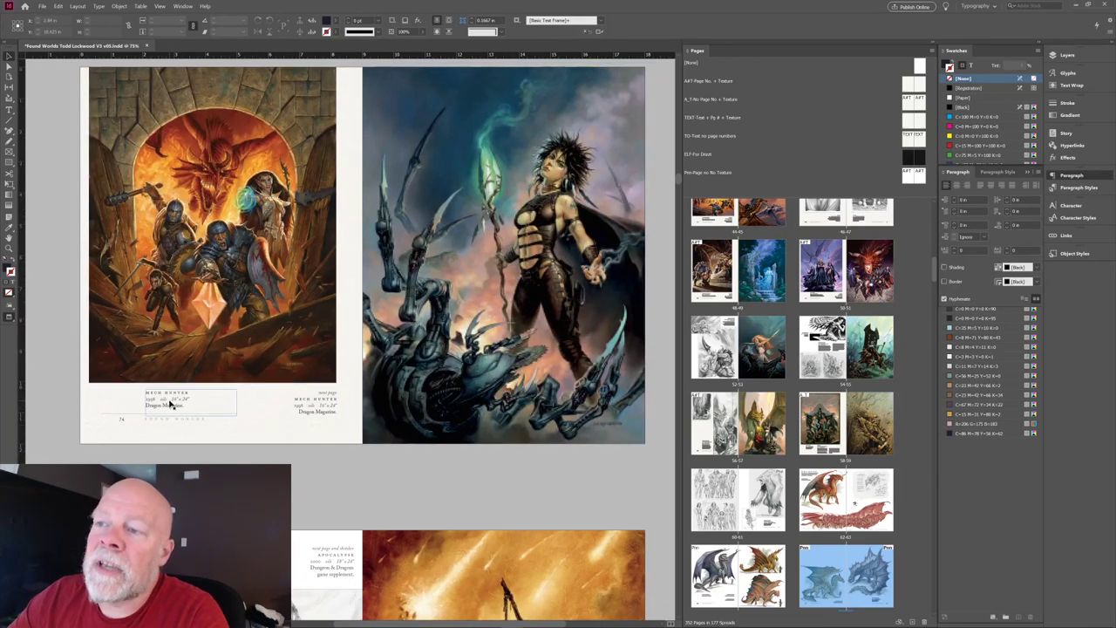
{"action": "scroll", "coordinate": [180, 395], "scroll_direction": "left", "scroll_amount": 4}
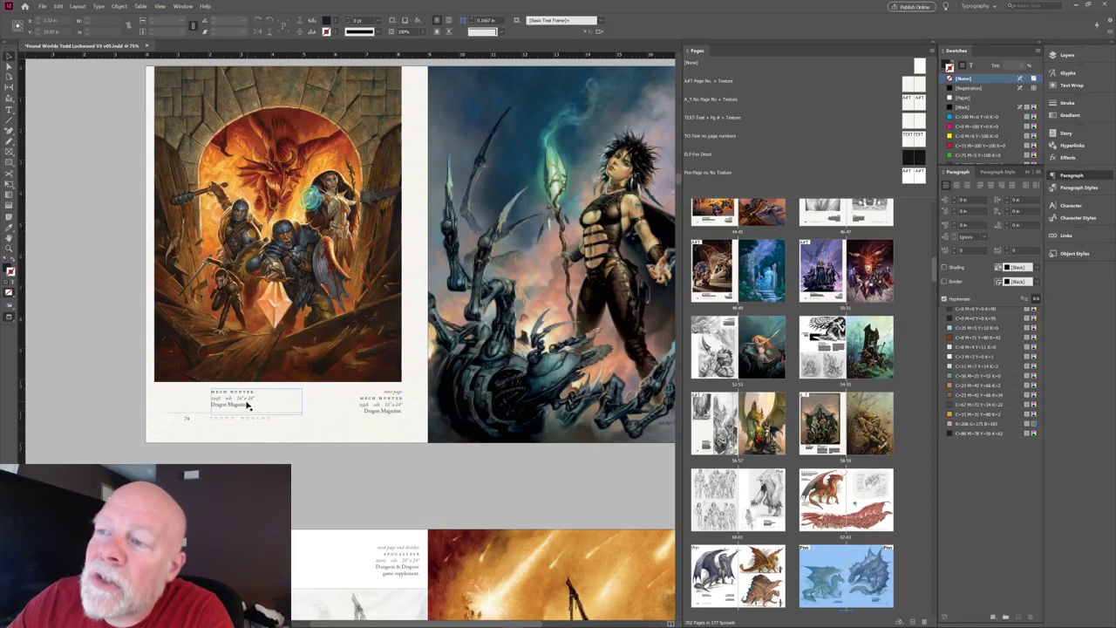
{"action": "key", "text": "ctrl+equal"}
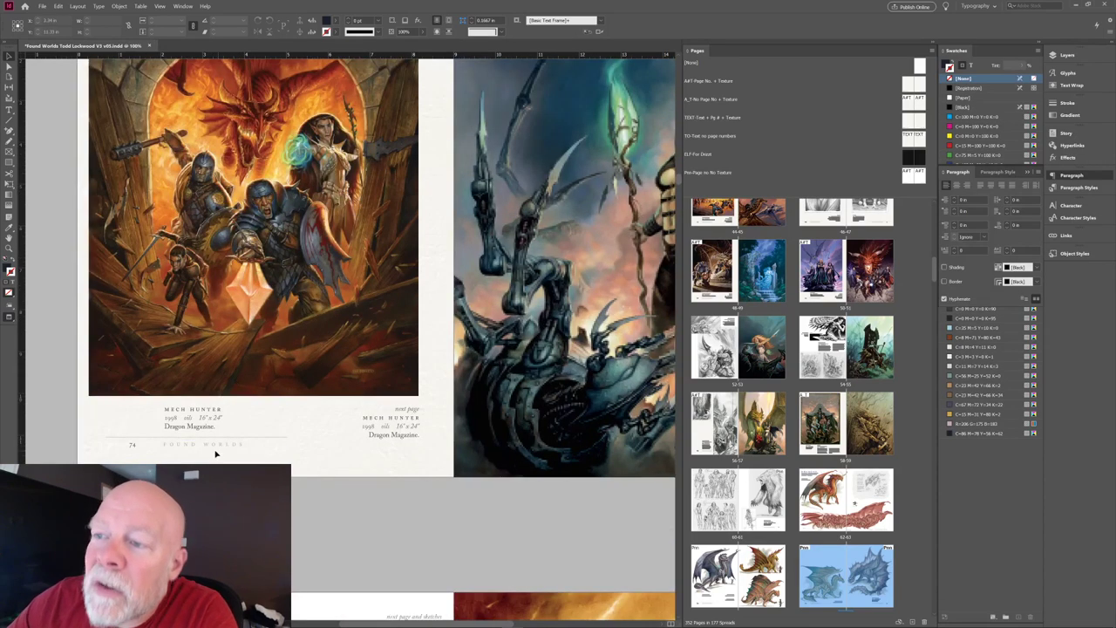
{"action": "left_click_drag", "start_coordinate": [209, 422], "coordinate": [319, 392]}
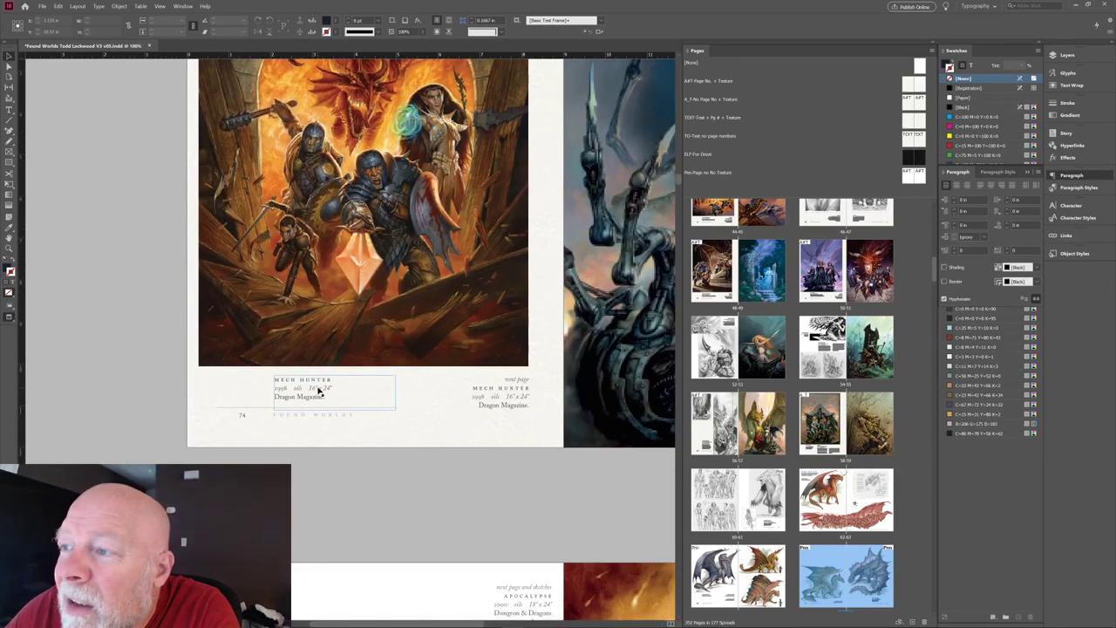
Nudge the left Mech Hunter caption frame on page 74 so its text lines up with the footer title below.
{"action": "left_click", "coordinate": [320, 393]}
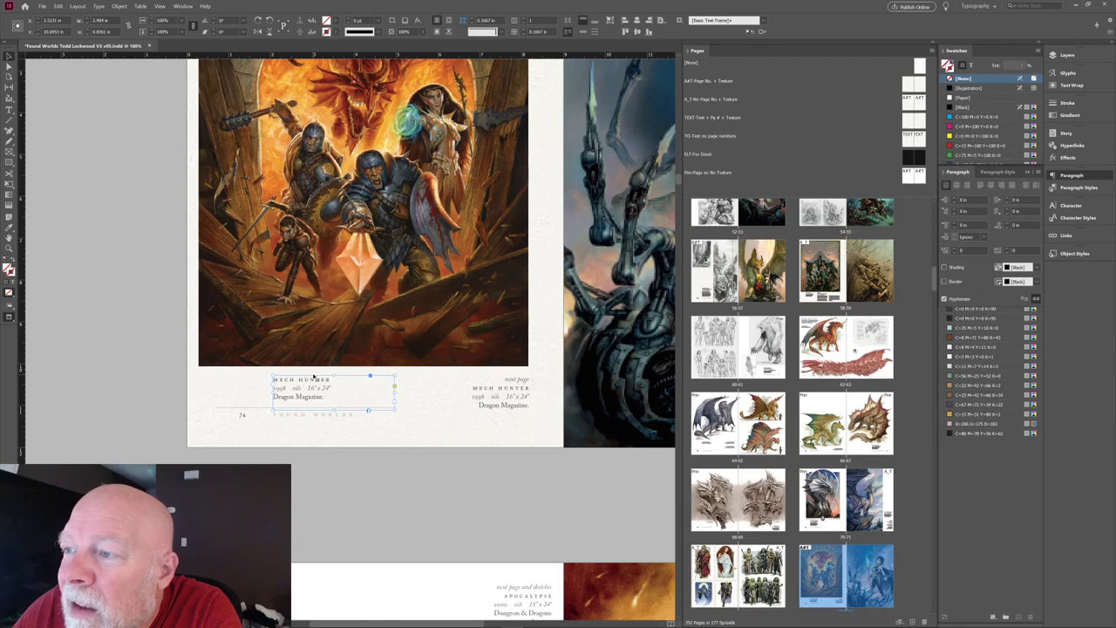
{"action": "left_click", "coordinate": [144, 337]}
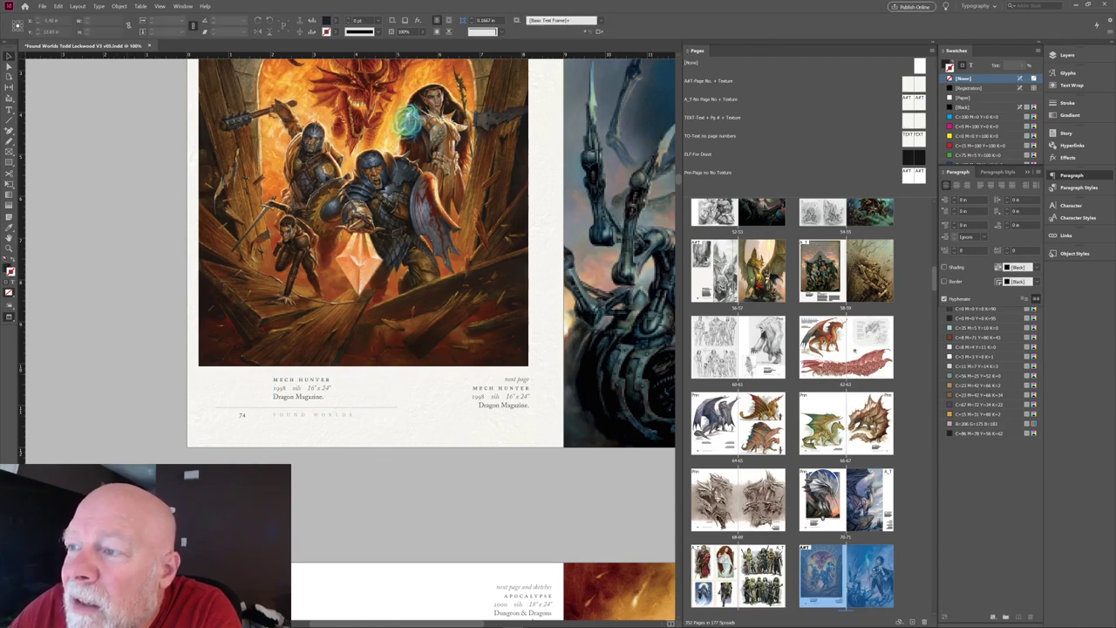
{"action": "left_click", "coordinate": [318, 379]}
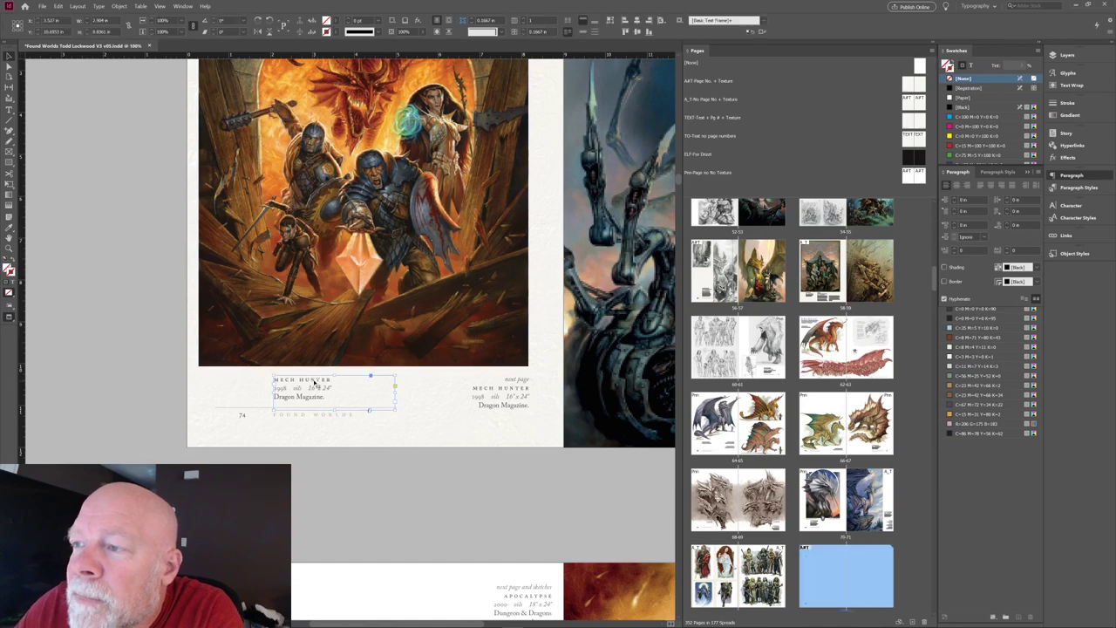
{"action": "left_click", "coordinate": [150, 388]}
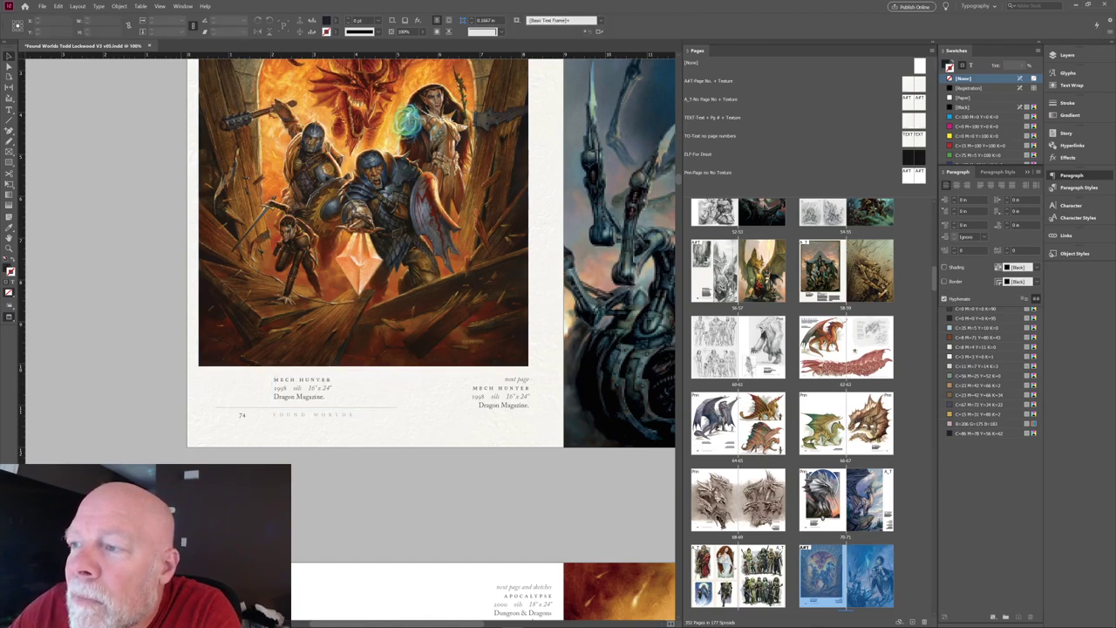
{"action": "left_click", "coordinate": [297, 389]}
{"action": "left_click", "coordinate": [156, 306]}
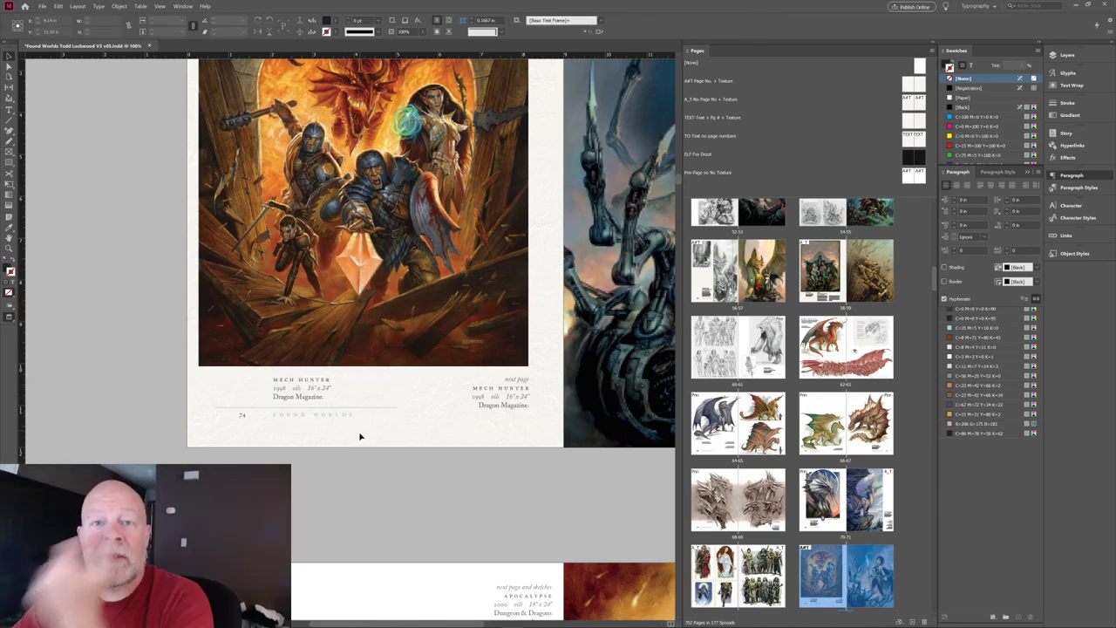
Examine caption placement on the spreads from Apocalypse and the beholder through the red dragon painting to Forge of Fury on page 84.
{"action": "scroll", "coordinate": [416, 482], "scroll_direction": "down", "scroll_amount": 10}
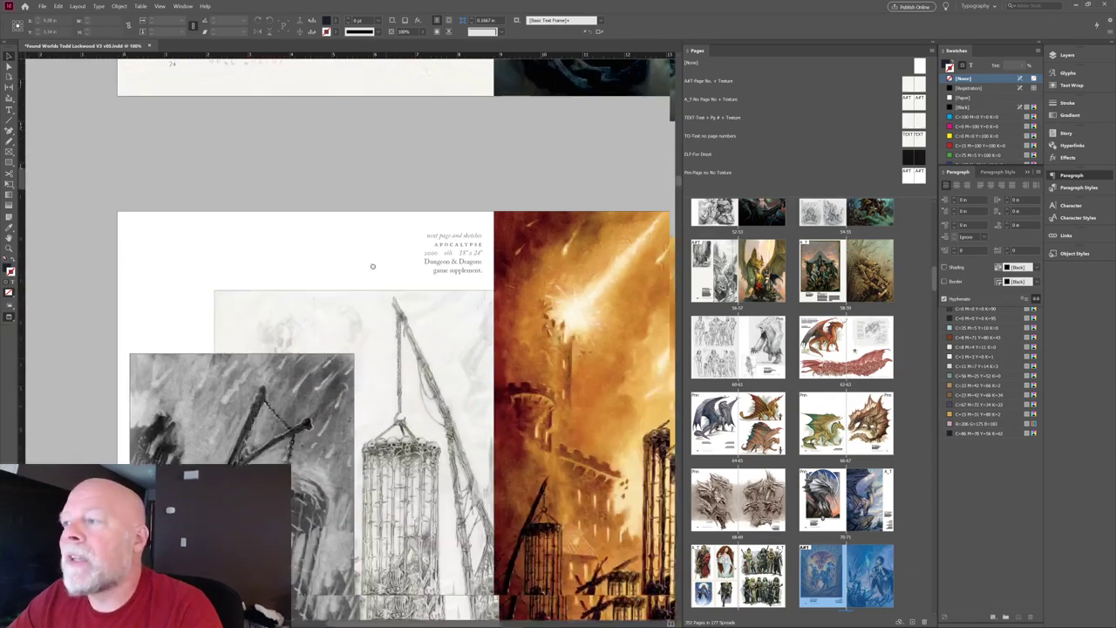
{"action": "scroll", "coordinate": [376, 254], "scroll_direction": "down", "scroll_amount": 3}
{"action": "scroll", "coordinate": [323, 280], "scroll_direction": "down", "scroll_amount": 1}
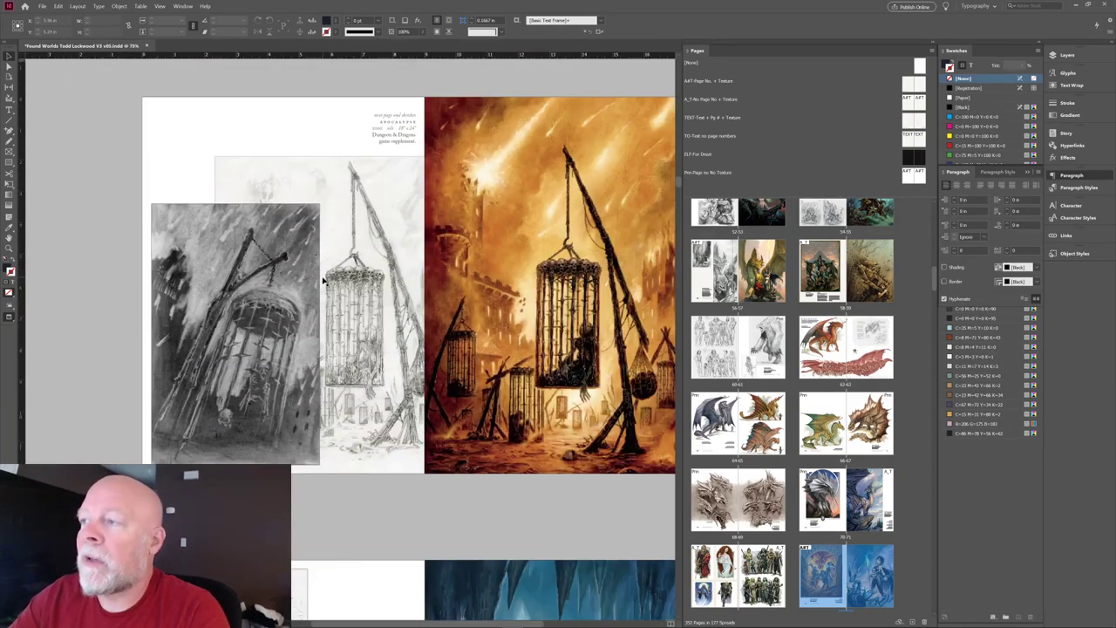
{"action": "scroll", "coordinate": [495, 342], "scroll_direction": "down", "scroll_amount": 12}
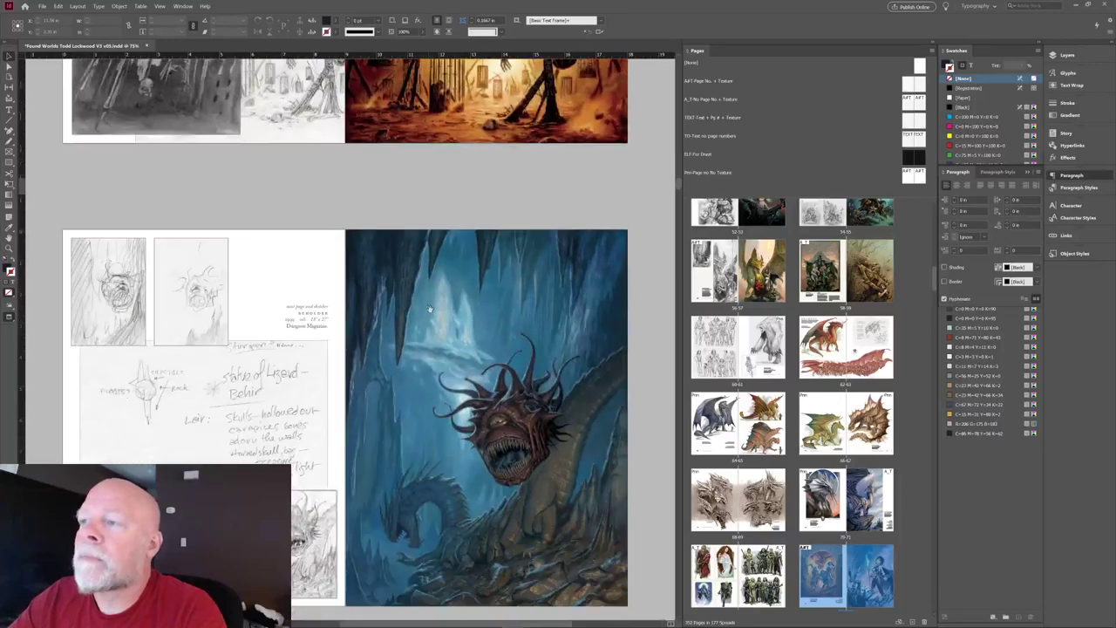
{"action": "scroll", "coordinate": [451, 255], "scroll_direction": "down", "scroll_amount": 10}
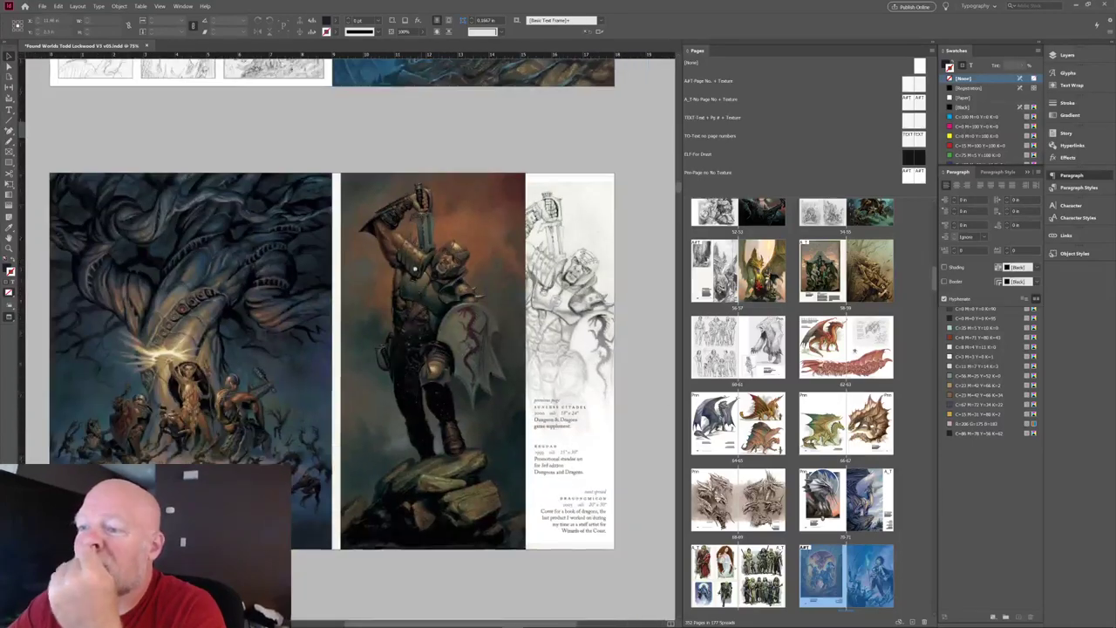
{"action": "scroll", "coordinate": [418, 389], "scroll_direction": "down", "scroll_amount": 12}
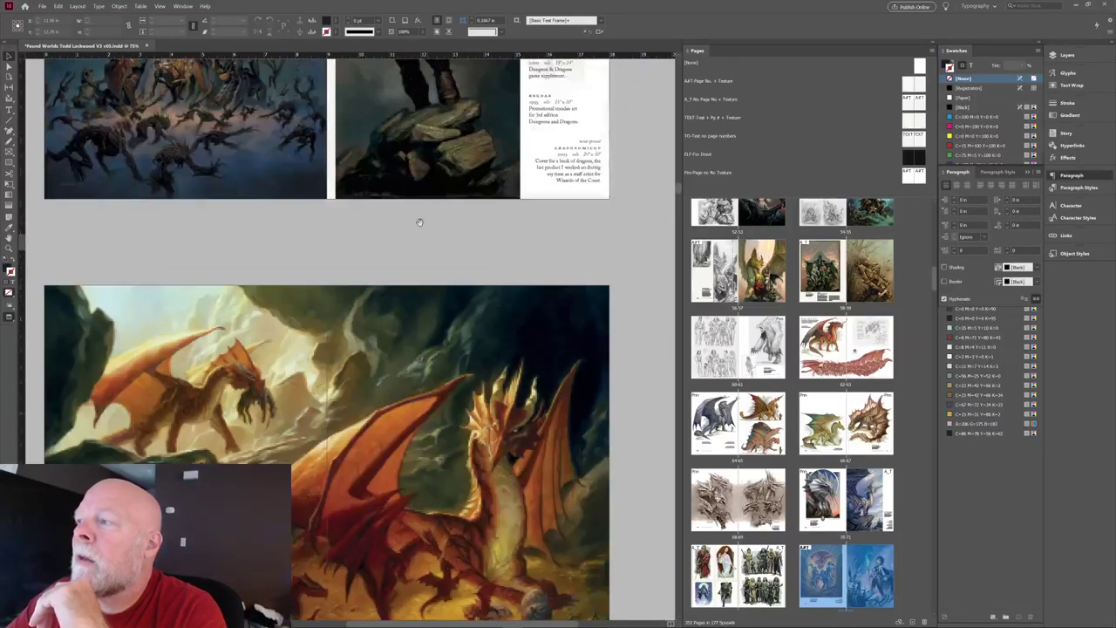
{"action": "scroll", "coordinate": [415, 351], "scroll_direction": "down", "scroll_amount": 6}
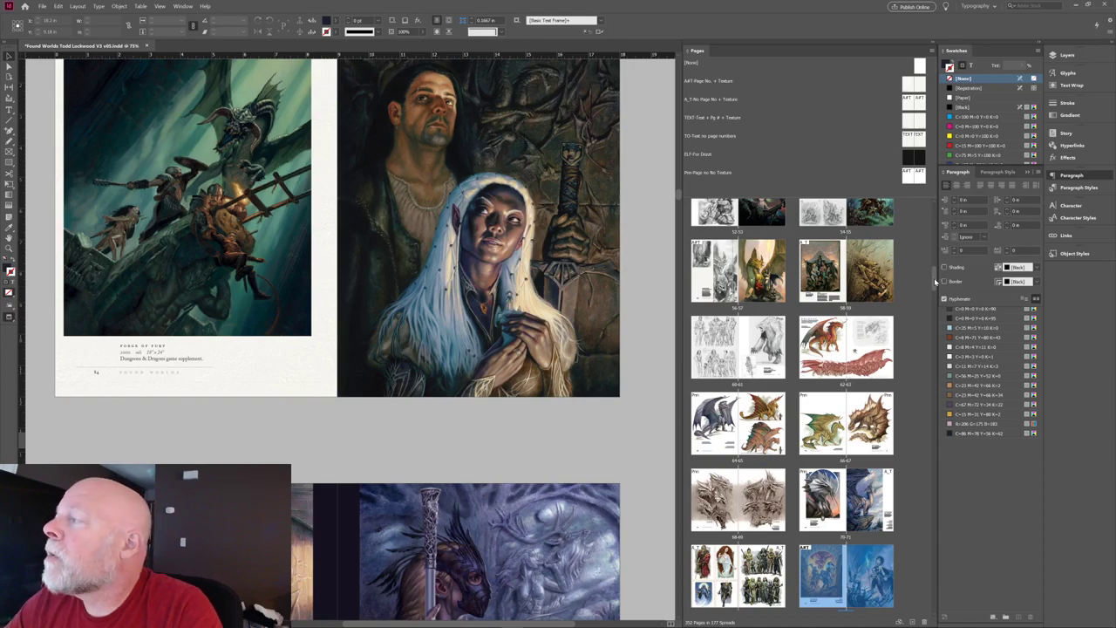
Find the Fire & Ice page 196 among the page thumbnails, open it and show its layout guides.
{"action": "left_click_drag", "start_coordinate": [937, 281], "coordinate": [920, 389]}
{"action": "scroll", "coordinate": [916, 393], "scroll_direction": "down", "scroll_amount": 8}
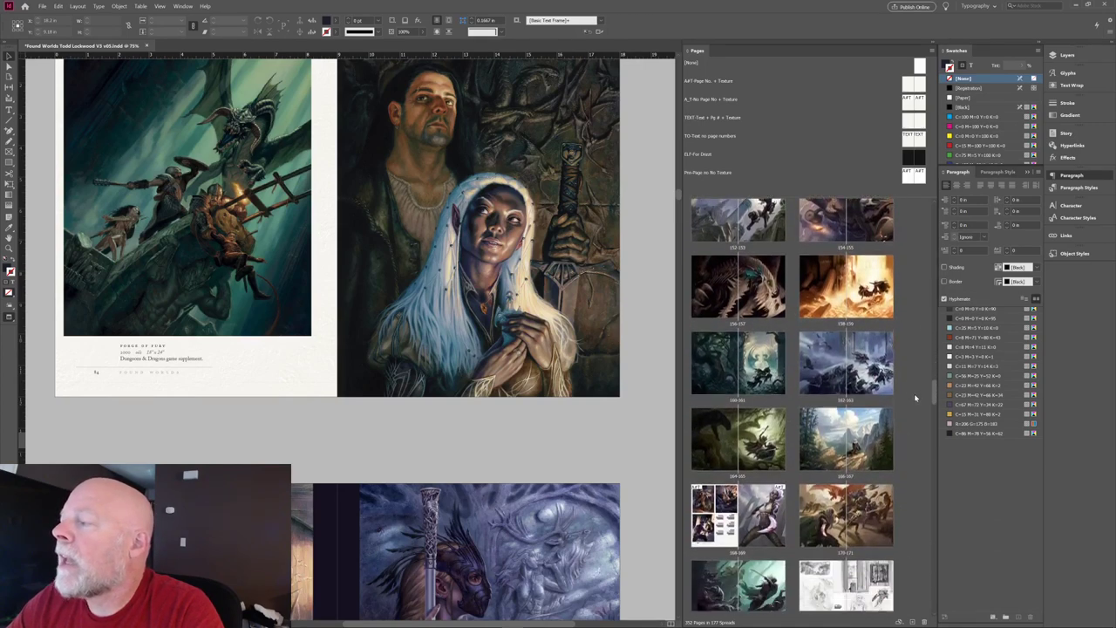
{"action": "scroll", "coordinate": [912, 412], "scroll_direction": "down", "scroll_amount": 1}
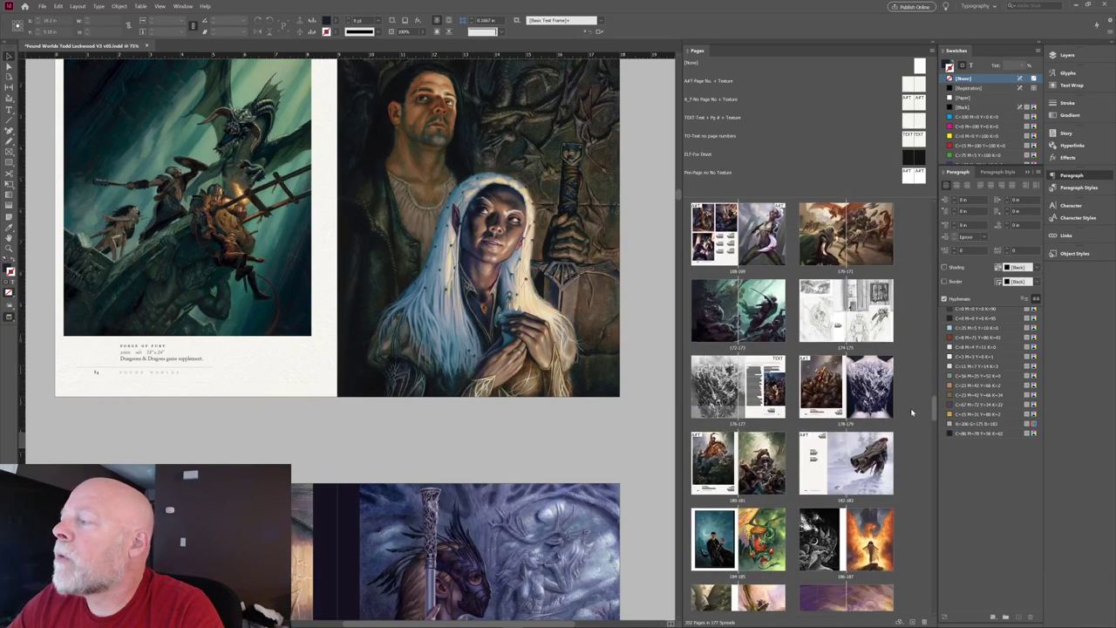
{"action": "scroll", "coordinate": [910, 415], "scroll_direction": "down", "scroll_amount": 2}
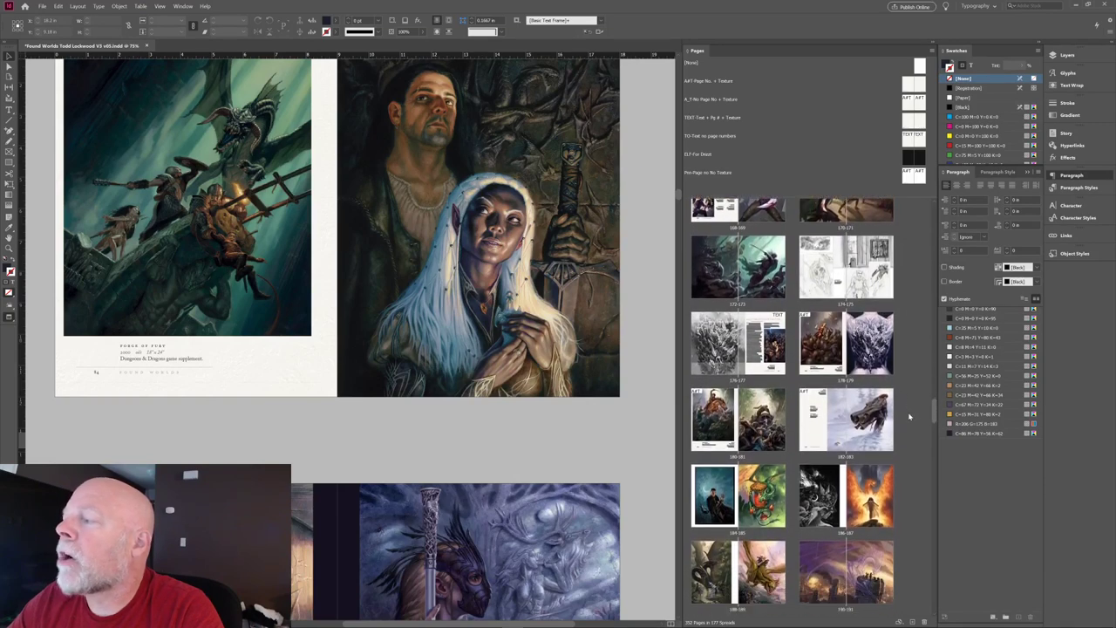
{"action": "scroll", "coordinate": [906, 419], "scroll_direction": "down", "scroll_amount": 6}
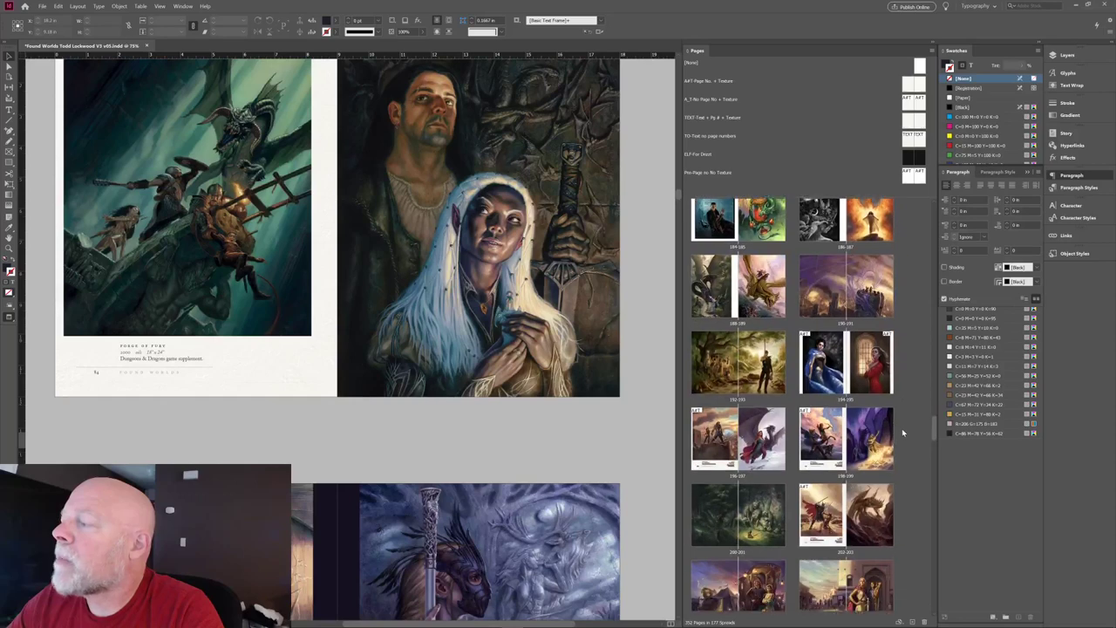
{"action": "scroll", "coordinate": [901, 430], "scroll_direction": "up", "scroll_amount": 1}
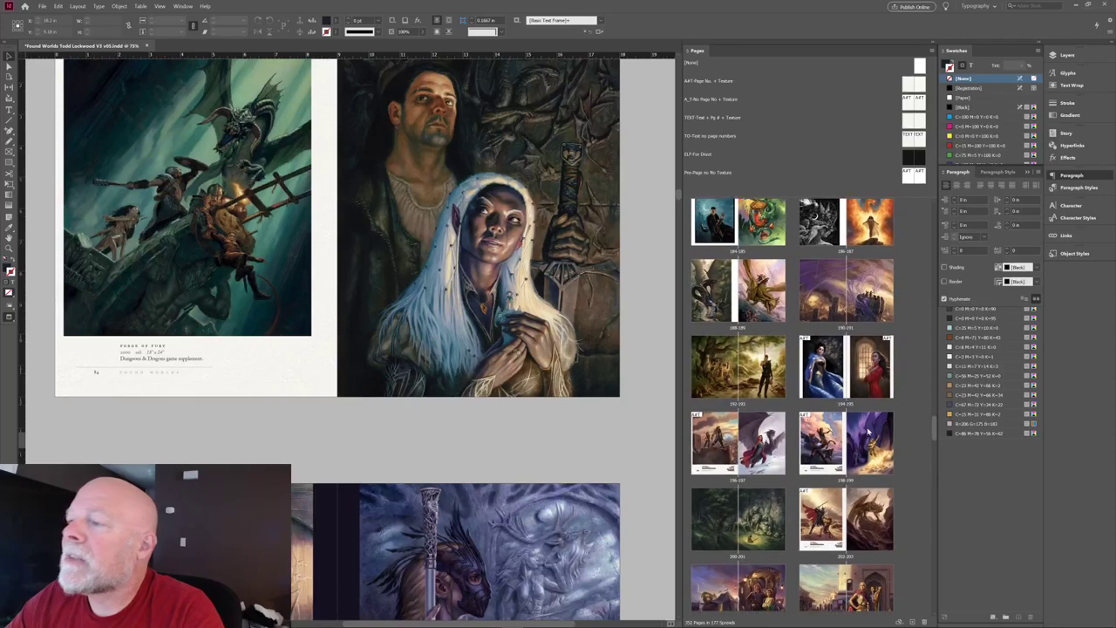
{"action": "double_click", "coordinate": [713, 459]}
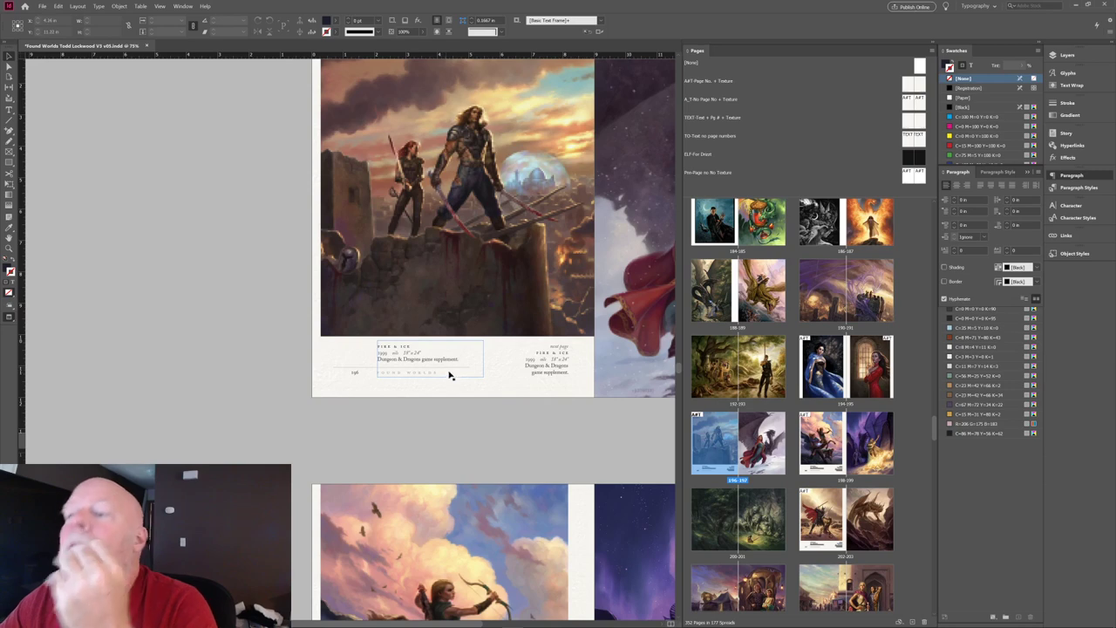
{"action": "key", "text": "w"}
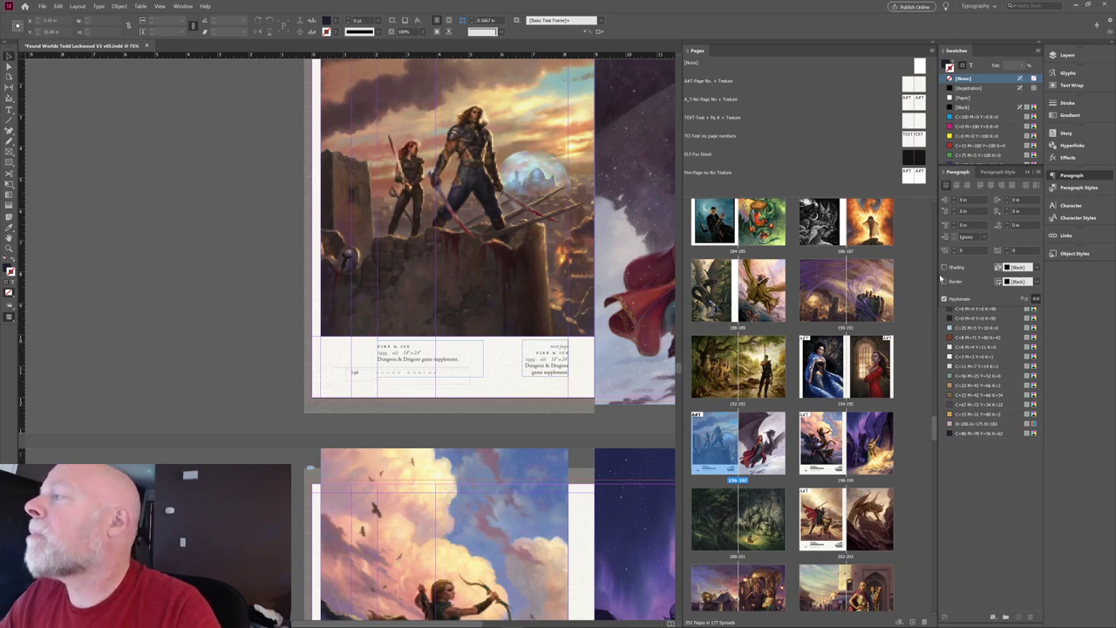
Return to the earlier pages 50, 48 and 44 and compare their caption positions against the layout guides.
{"action": "left_click_drag", "start_coordinate": [935, 427], "coordinate": [945, 266]}
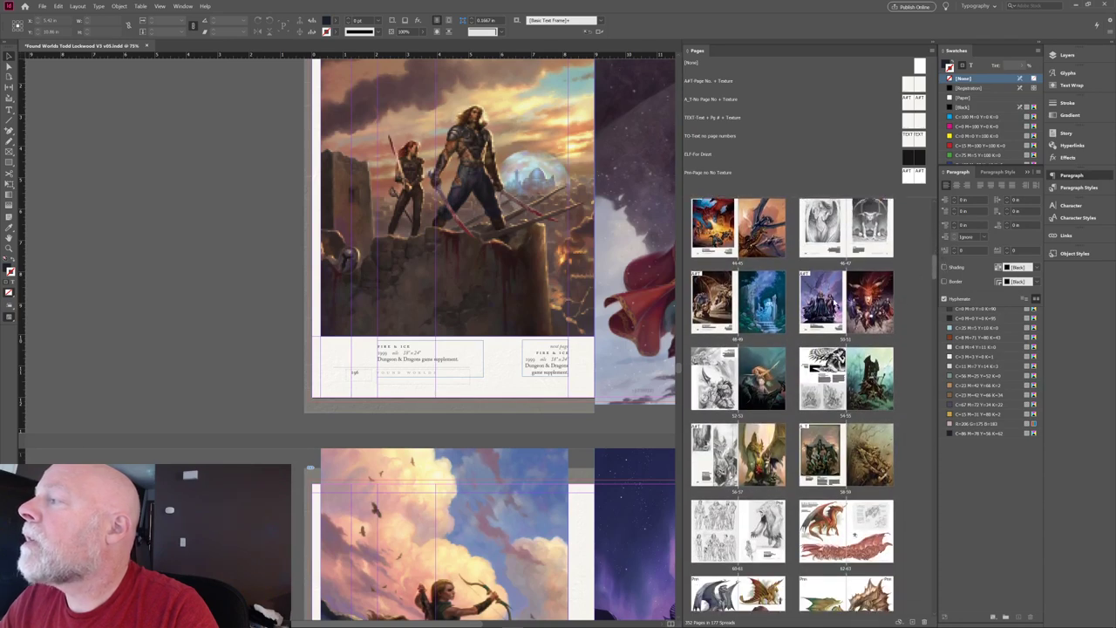
{"action": "double_click", "coordinate": [837, 304]}
{"action": "left_click", "coordinate": [706, 310]}
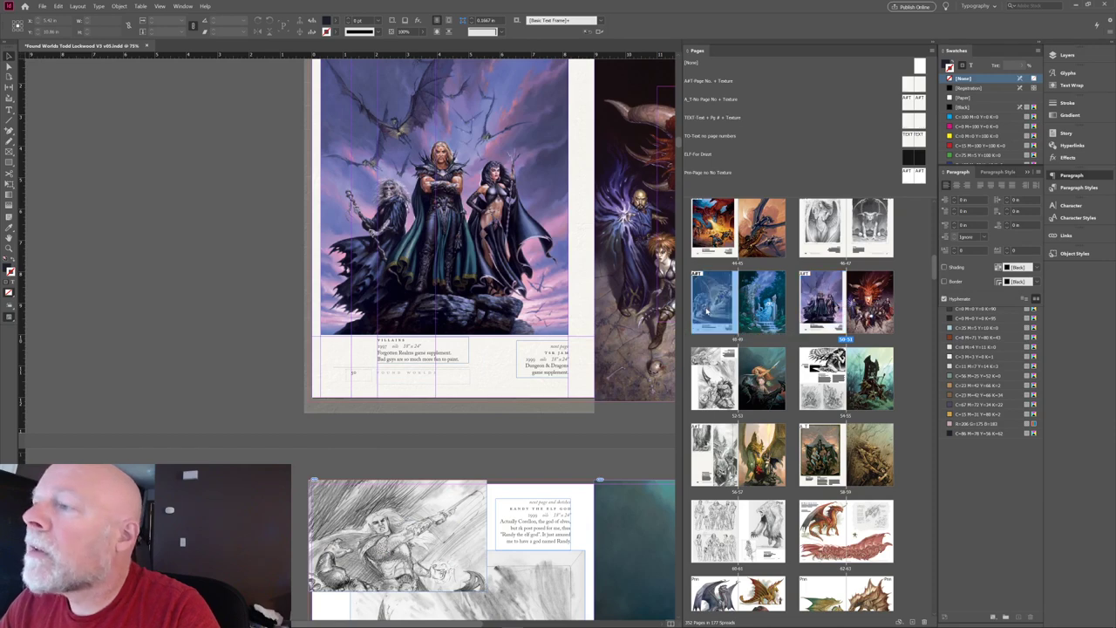
{"action": "double_click", "coordinate": [706, 309]}
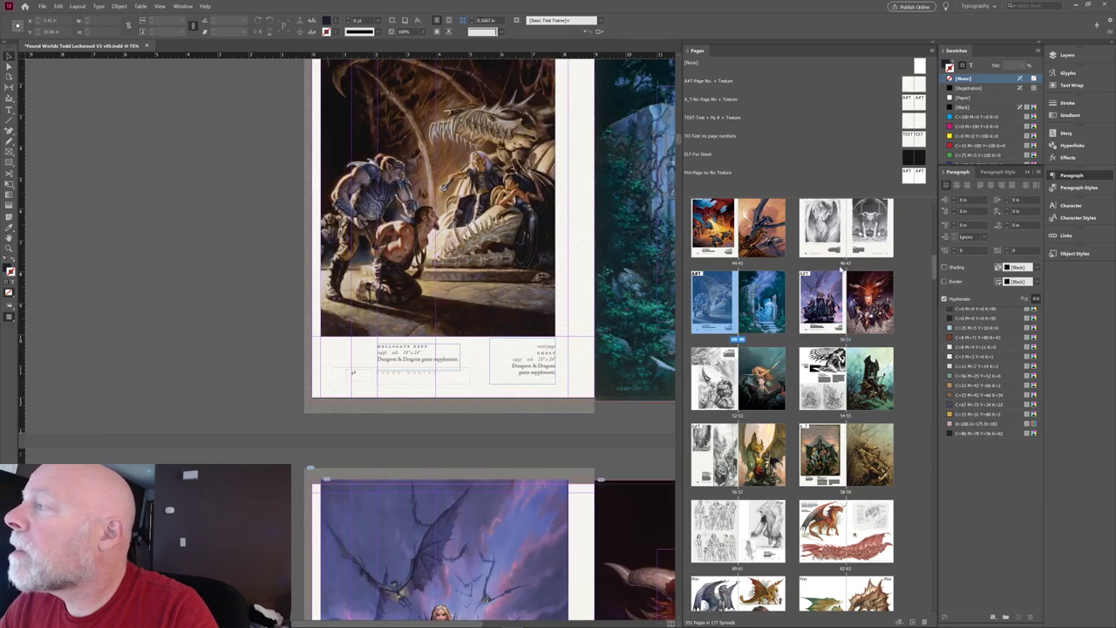
{"action": "key", "text": "ctrl+z"}
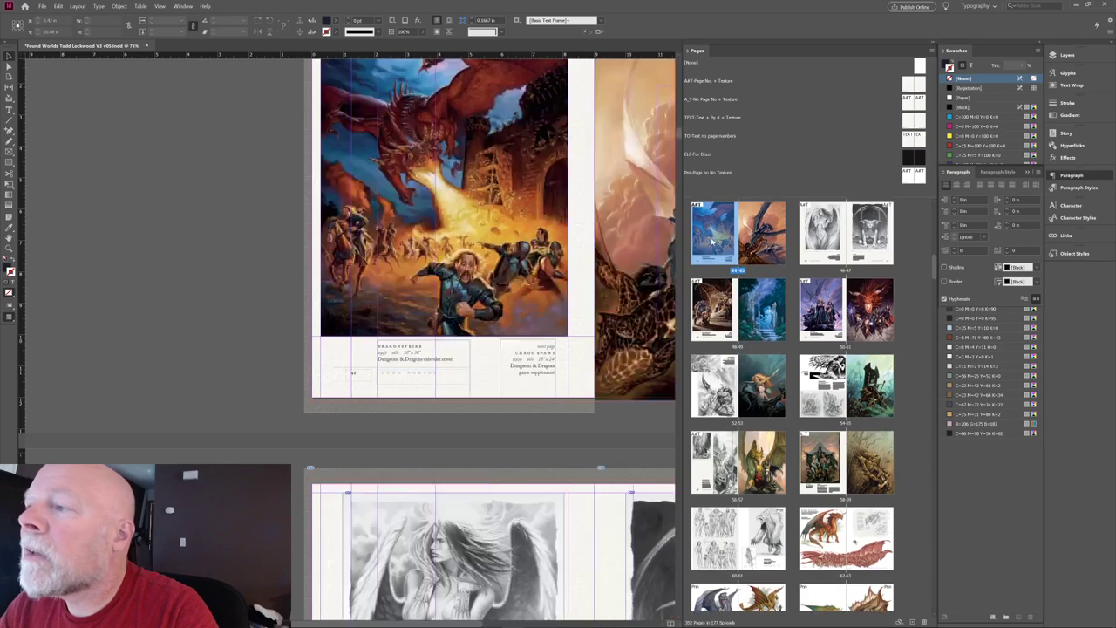
Realign the Dragonstrike caption frame on page 44 with the vertical guide above the footer title, fine-tuning it with small nudges.
{"action": "left_click", "coordinate": [417, 341]}
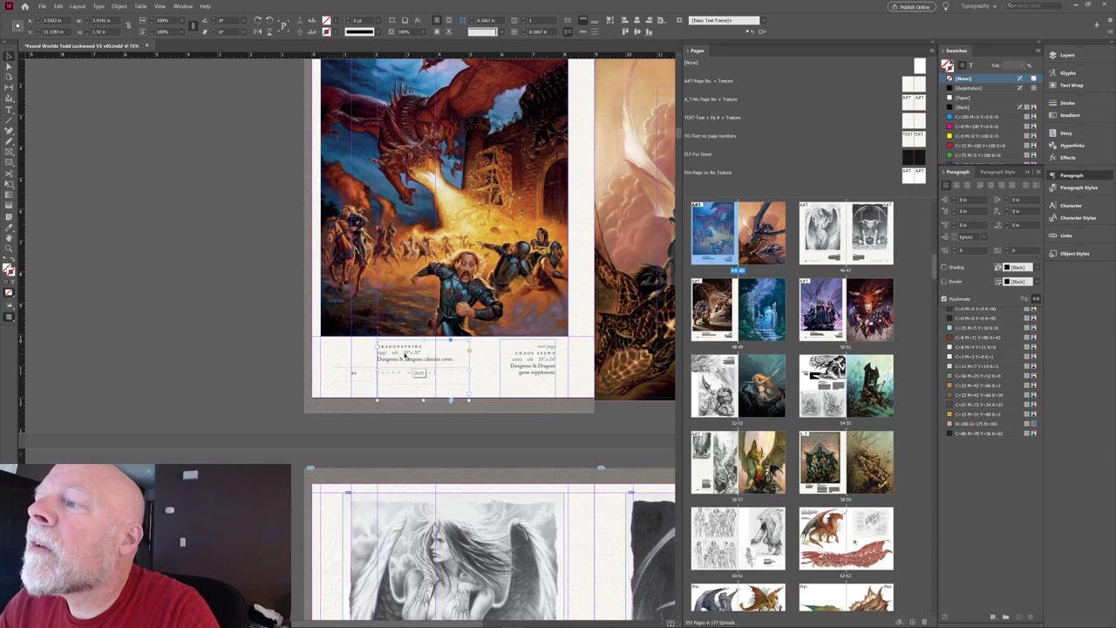
{"action": "right_click", "coordinate": [407, 352]}
{"action": "left_click", "coordinate": [407, 348]}
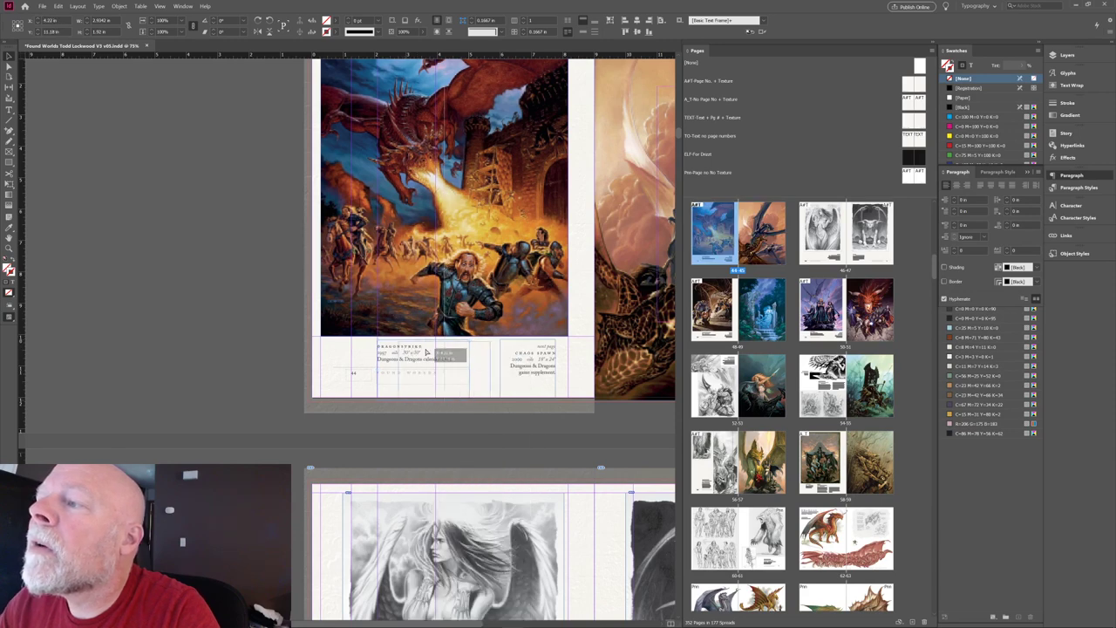
{"action": "left_click_drag", "start_coordinate": [427, 352], "coordinate": [379, 353]}
{"action": "key", "text": "ctrl+equal"}
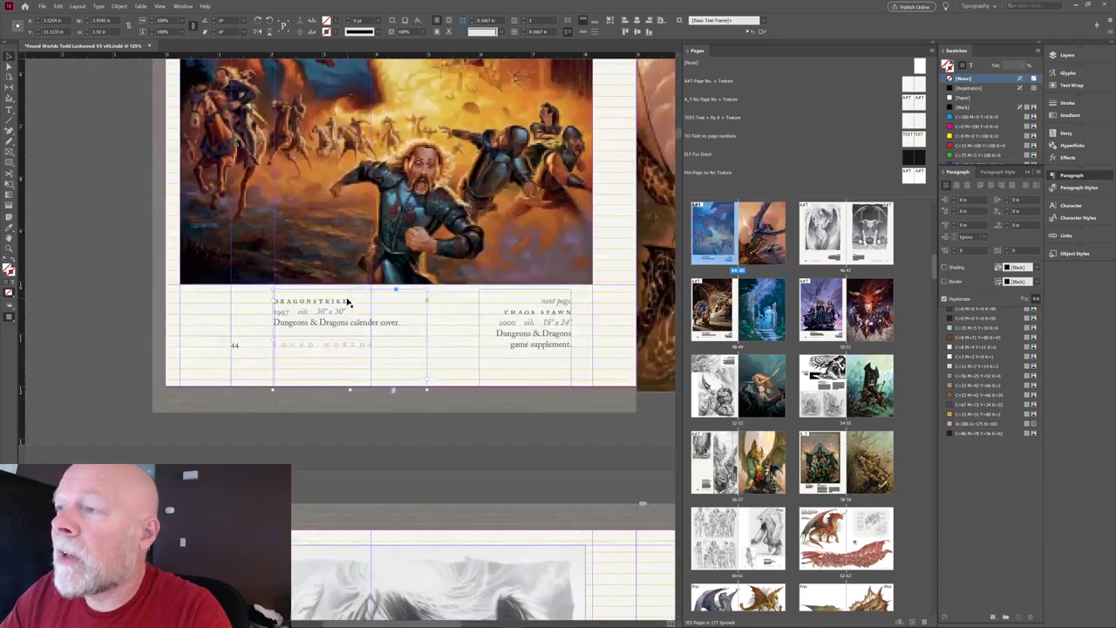
{"action": "key", "text": "Right"}
{"action": "key", "text": "Right"}
{"action": "key", "text": "Right"}
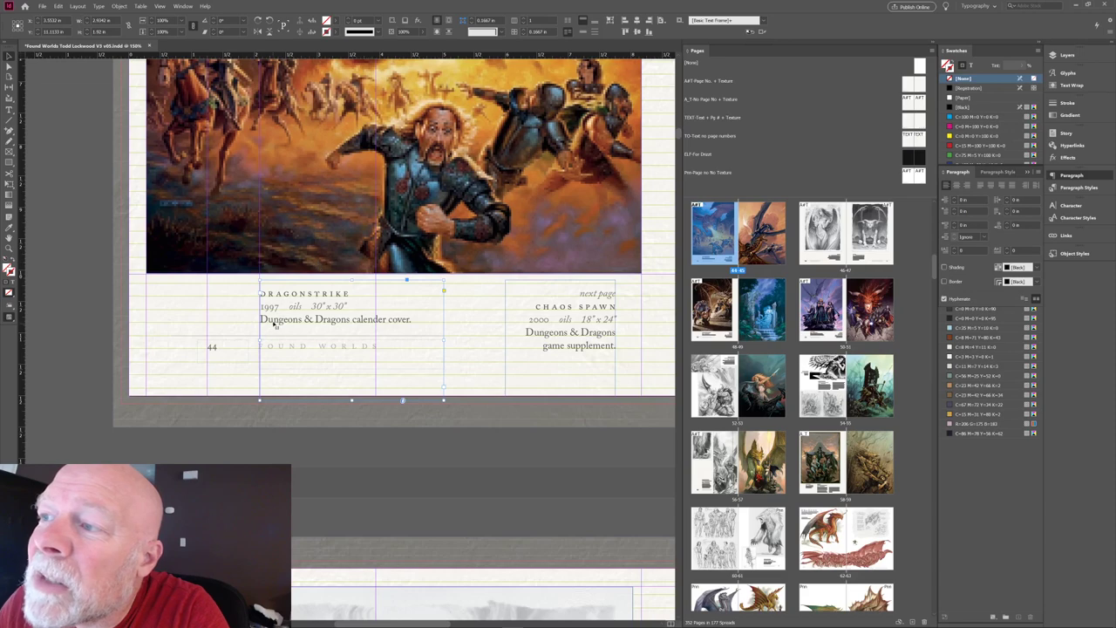
{"action": "mouse_move", "coordinate": [280, 321]}
{"action": "left_mouse_down"}
{"action": "mouse_move", "coordinate": [329, 323]}
{"action": "mouse_move", "coordinate": [284, 325]}
{"action": "left_mouse_up"}
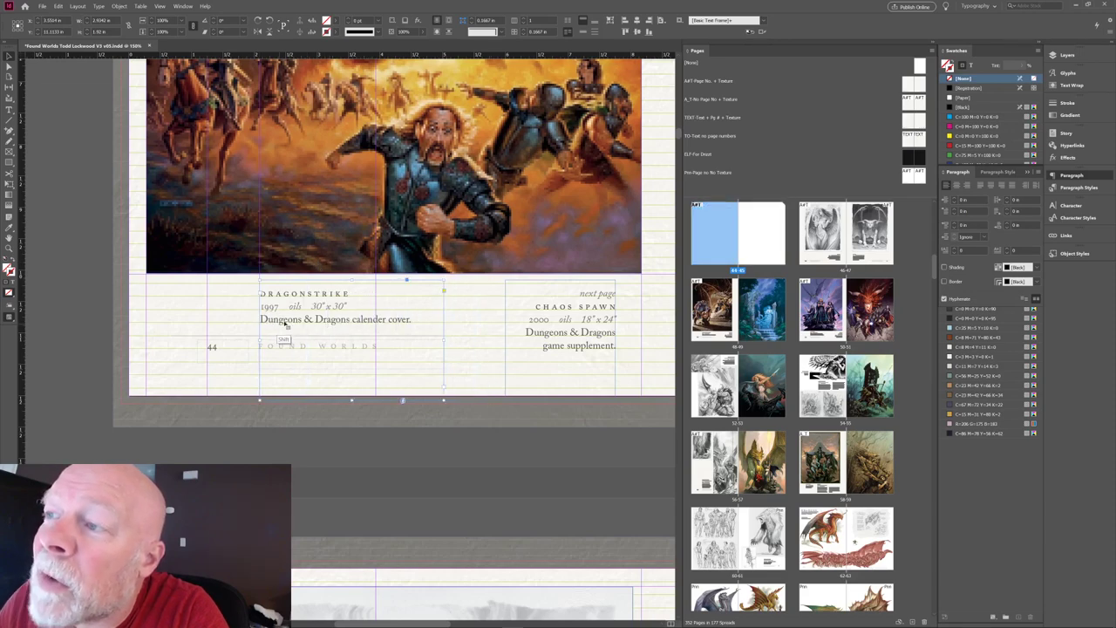
Align the Hellsgate Keep caption frame on page 48 with the vertical guide above the footer title.
{"action": "key", "text": "ctrl+minus"}
{"action": "key", "text": "ctrl+minus"}
{"action": "key", "text": "ctrl+minus"}
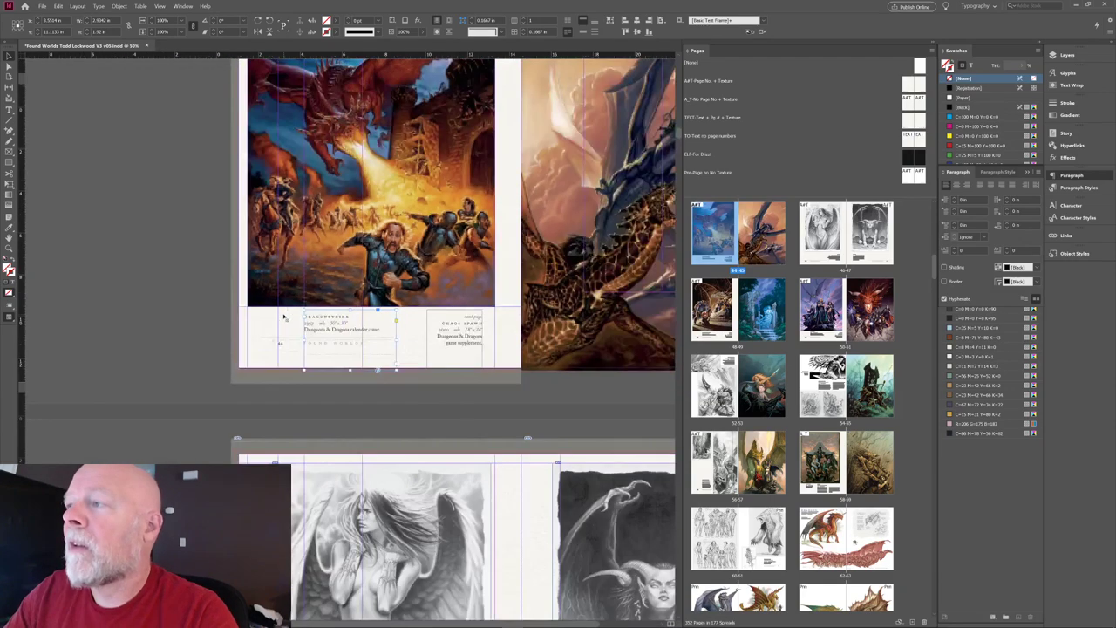
{"action": "scroll", "coordinate": [442, 189], "scroll_direction": "down", "scroll_amount": 6}
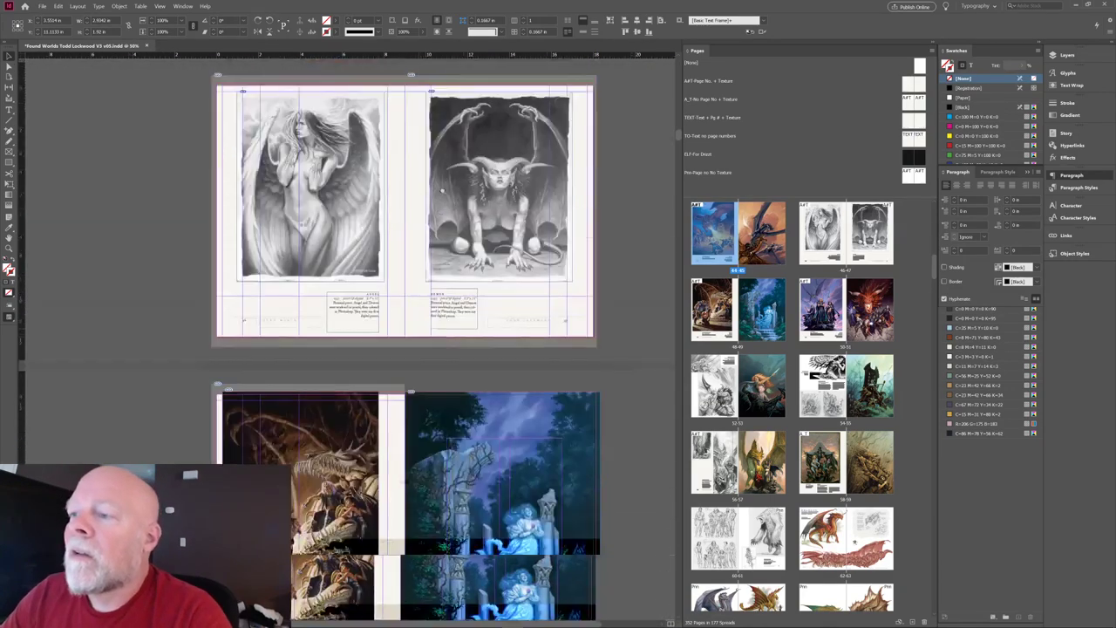
{"action": "scroll", "coordinate": [442, 190], "scroll_direction": "down", "scroll_amount": 3}
{"action": "scroll", "coordinate": [301, 310], "scroll_direction": "down", "scroll_amount": 2}
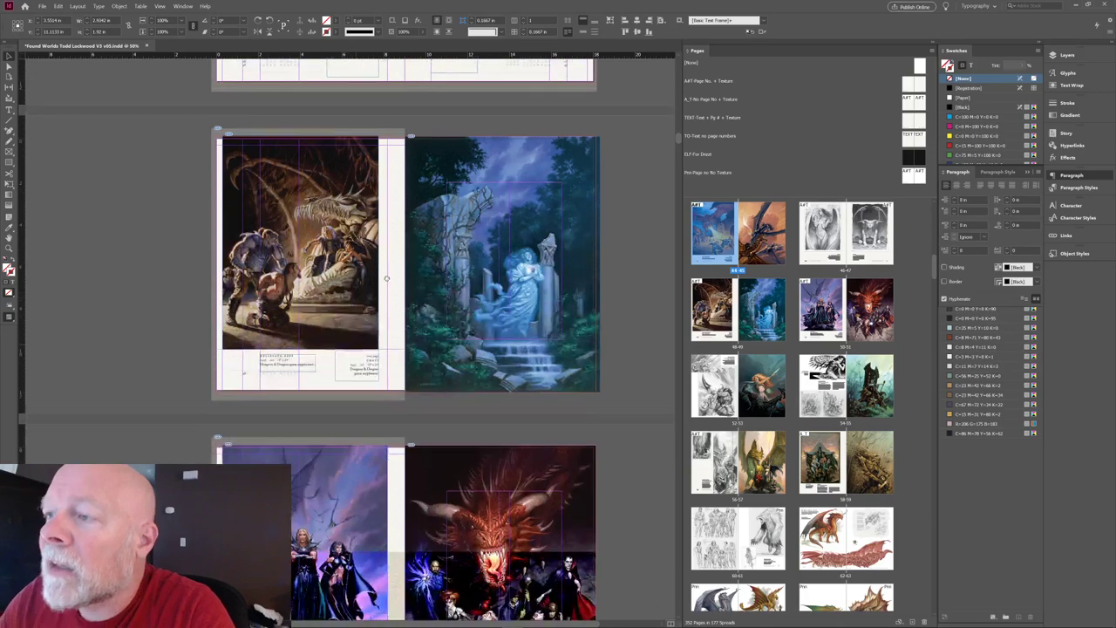
{"action": "key", "text": "ctrl+equal"}
{"action": "key", "text": "ctrl+equal"}
{"action": "key", "text": "ctrl+equal"}
{"action": "key", "text": "ctrl+equal"}
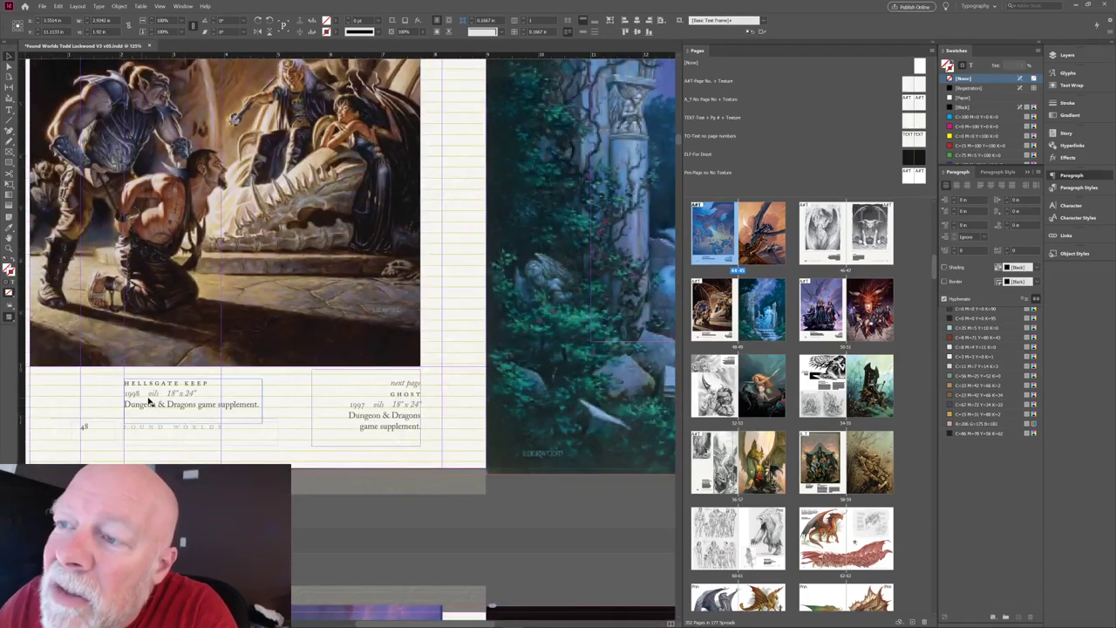
{"action": "mouse_move", "coordinate": [148, 405]}
{"action": "left_mouse_down"}
{"action": "mouse_move", "coordinate": [174, 406]}
{"action": "mouse_move", "coordinate": [142, 404]}
{"action": "left_mouse_up"}
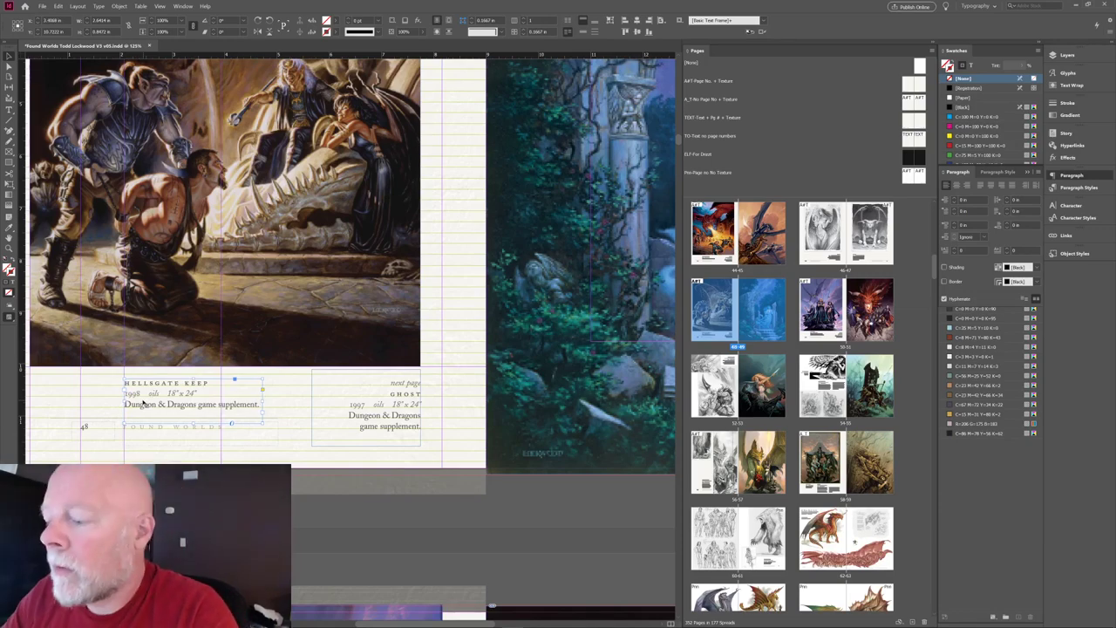
Open the A#T Page No. + Texture master spread and examine its vertical guides and footer frame.
{"action": "key", "text": "ctrl+minus"}
{"action": "key", "text": "ctrl+minus"}
{"action": "key", "text": "ctrl+minus"}
{"action": "scroll", "coordinate": [399, 381], "scroll_direction": "down", "scroll_amount": 1}
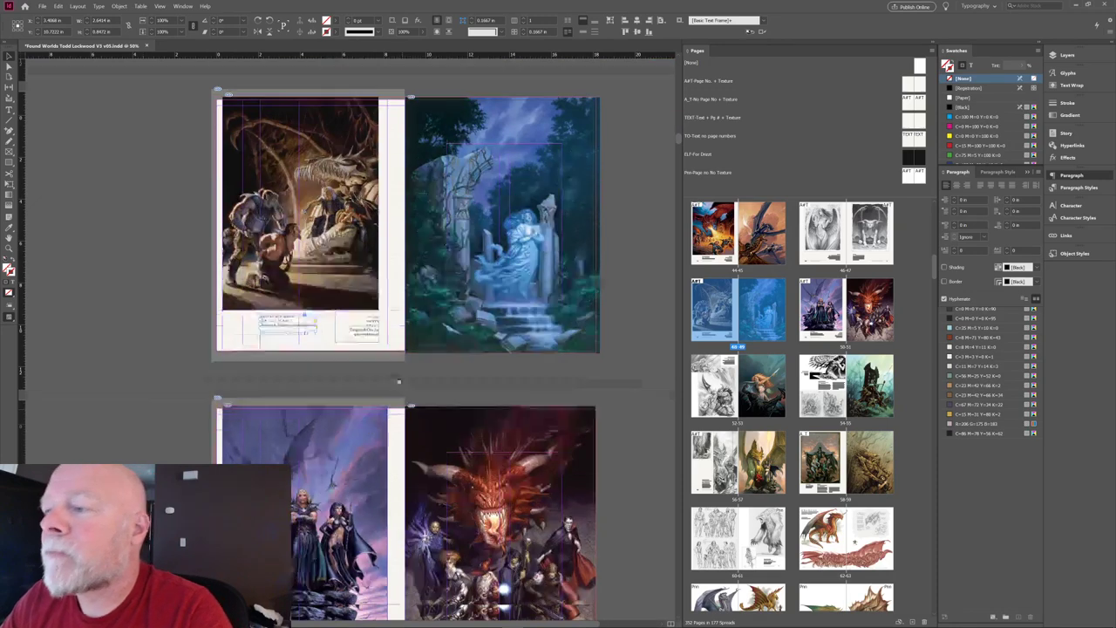
{"action": "scroll", "coordinate": [399, 382], "scroll_direction": "down", "scroll_amount": 5}
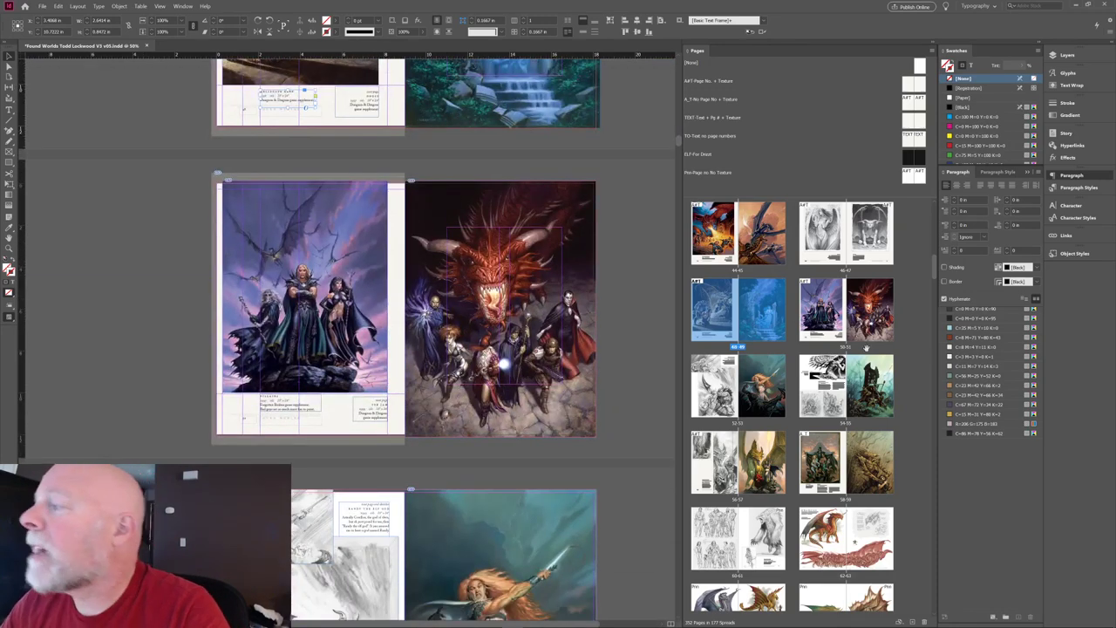
{"action": "double_click", "coordinate": [911, 87]}
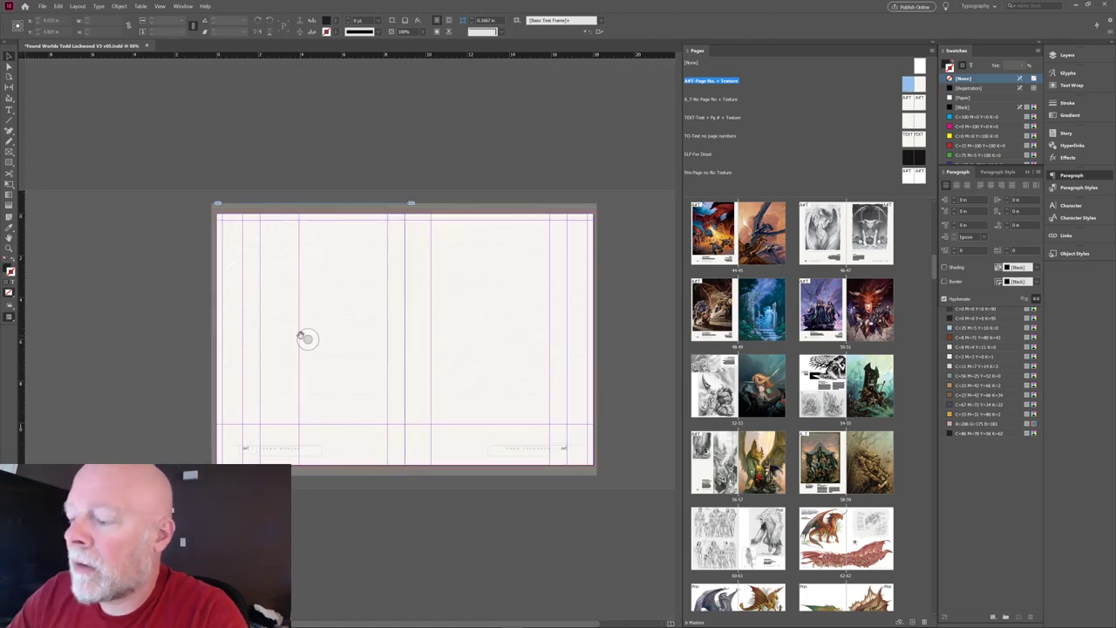
{"action": "scroll", "coordinate": [300, 337], "scroll_direction": "up", "scroll_amount": 3}
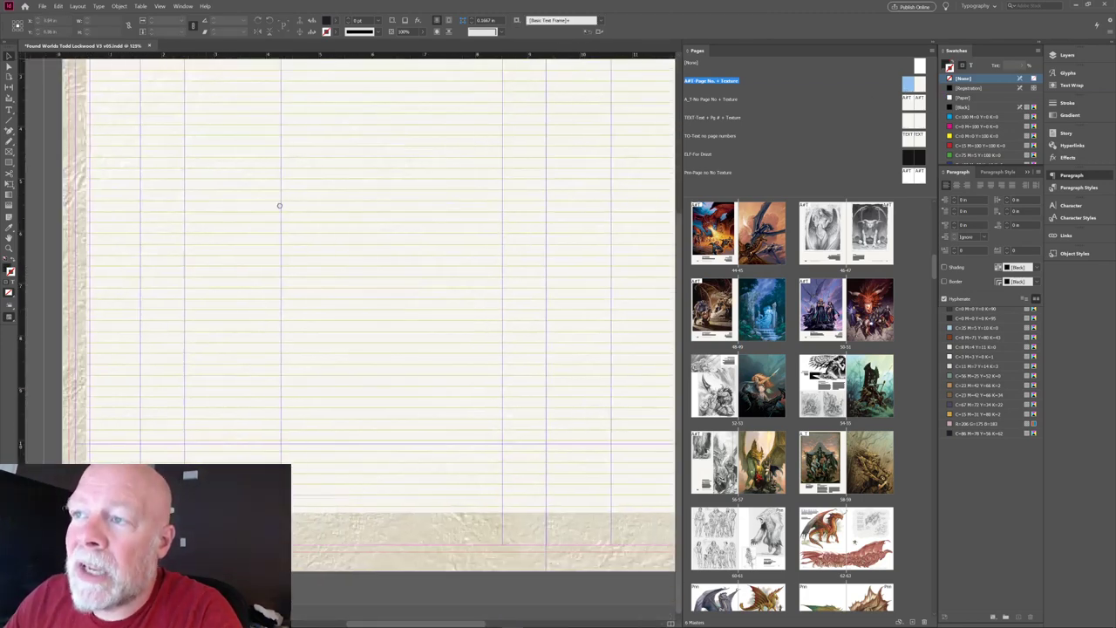
{"action": "scroll", "coordinate": [279, 205], "scroll_direction": "left", "scroll_amount": 1}
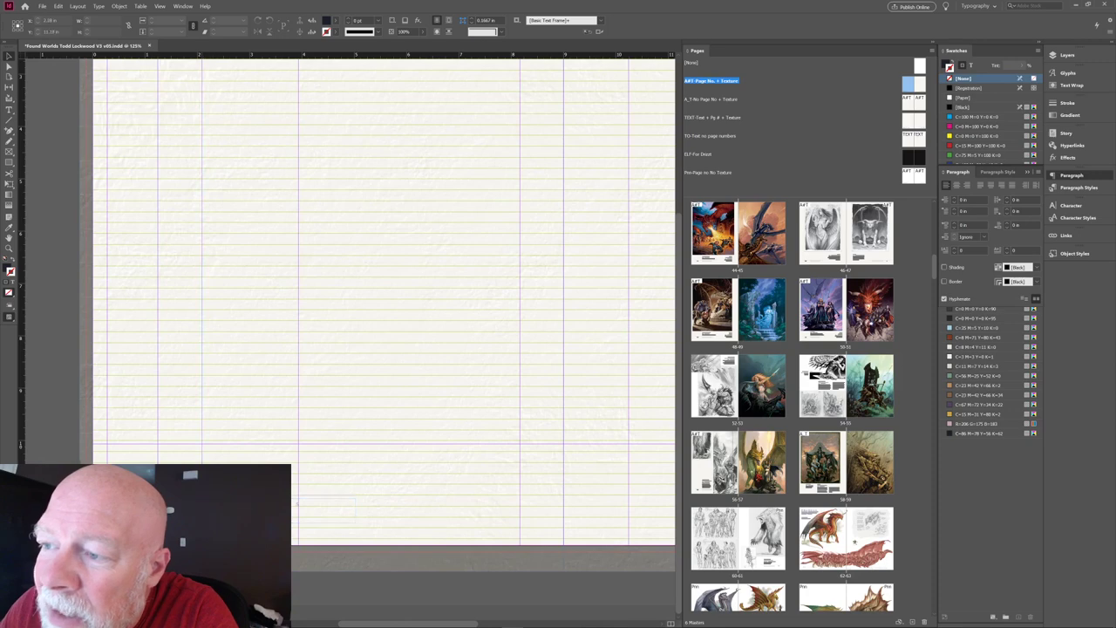
{"action": "left_click_drag", "start_coordinate": [298, 499], "coordinate": [354, 523]}
{"action": "left_click", "coordinate": [321, 315]}
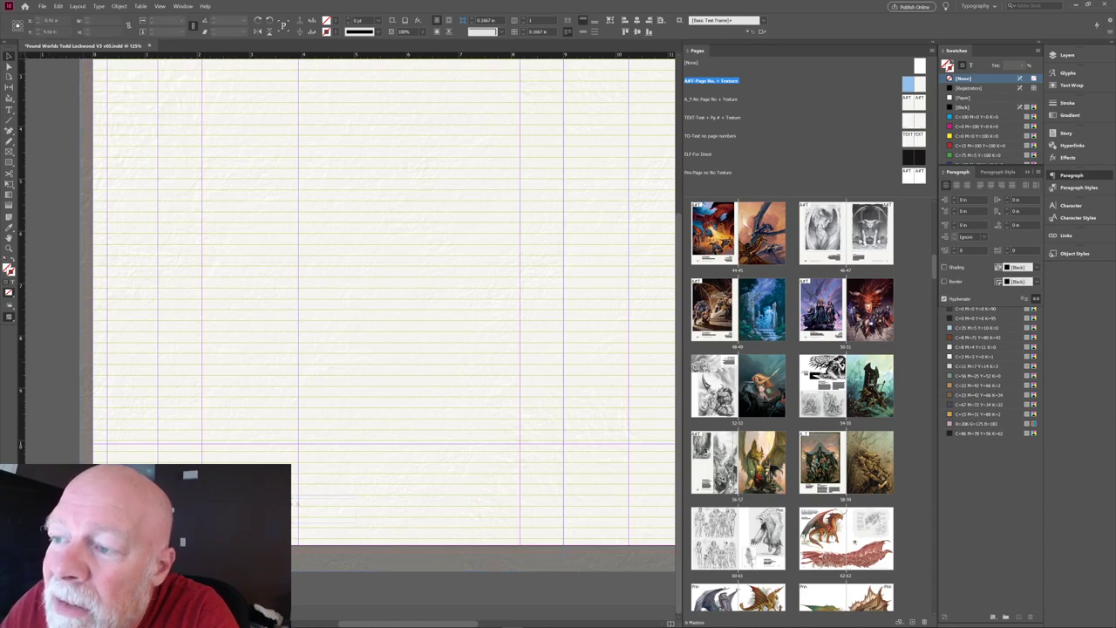
{"action": "left_click", "coordinate": [54, 329]}
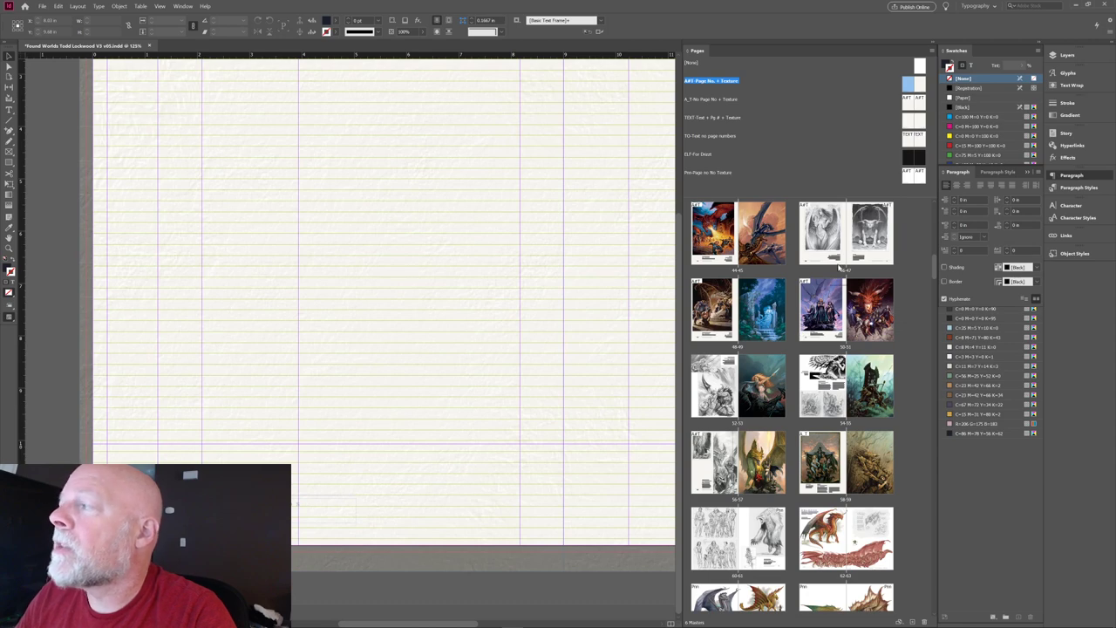
Find page 74 among the page thumbnails, open it and select the Mech Hunter caption frame.
{"action": "scroll", "coordinate": [940, 282], "scroll_direction": "down", "scroll_amount": 5}
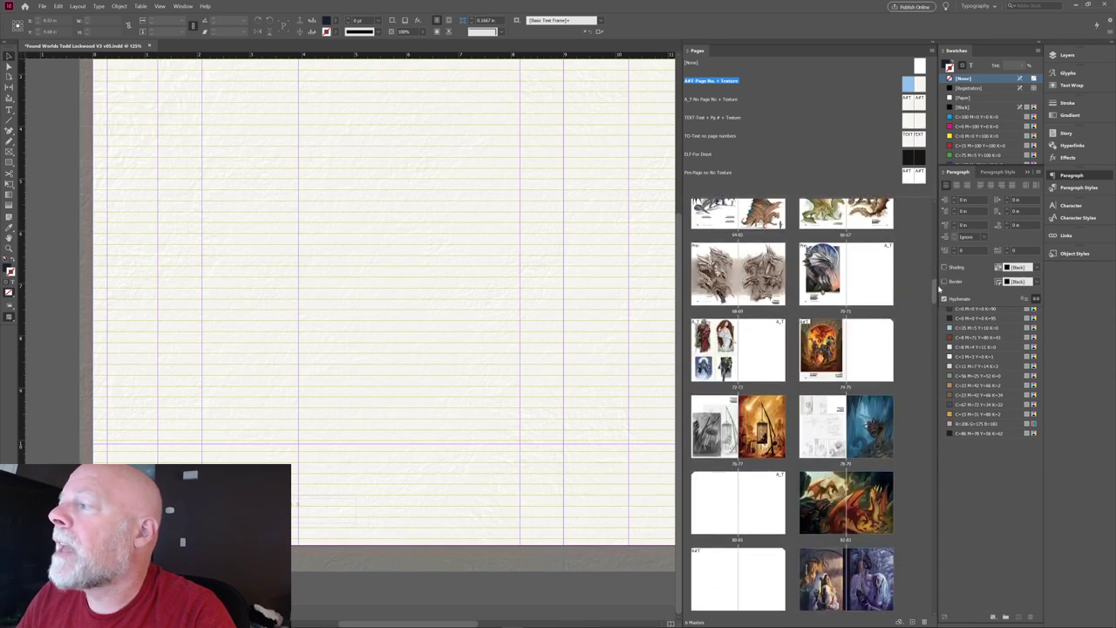
{"action": "scroll", "coordinate": [893, 250], "scroll_direction": "up", "scroll_amount": 2}
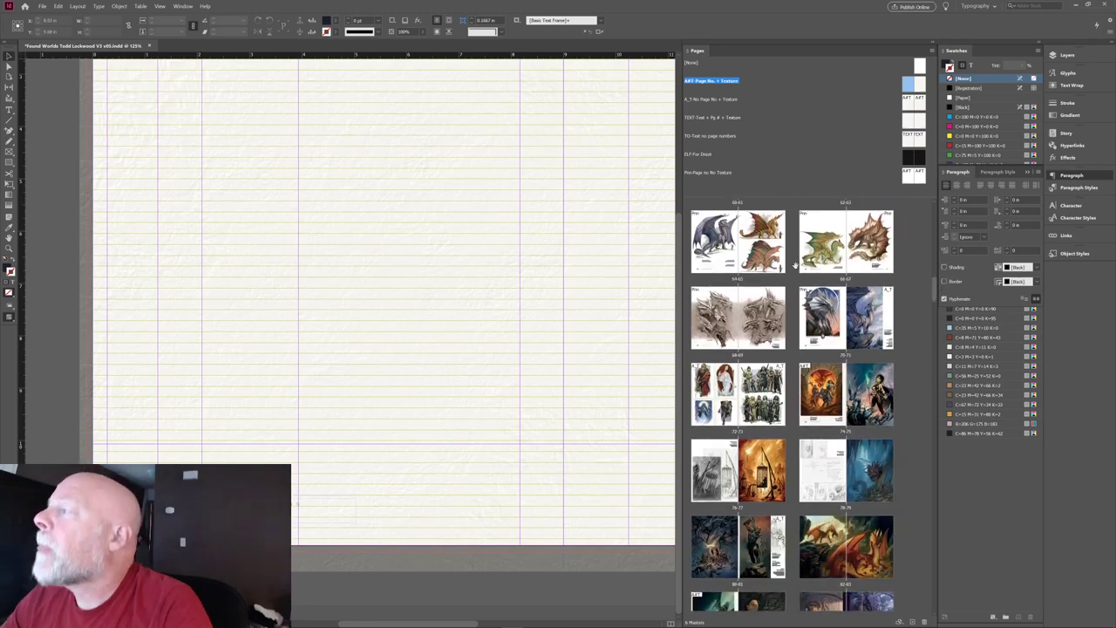
{"action": "double_click", "coordinate": [813, 387]}
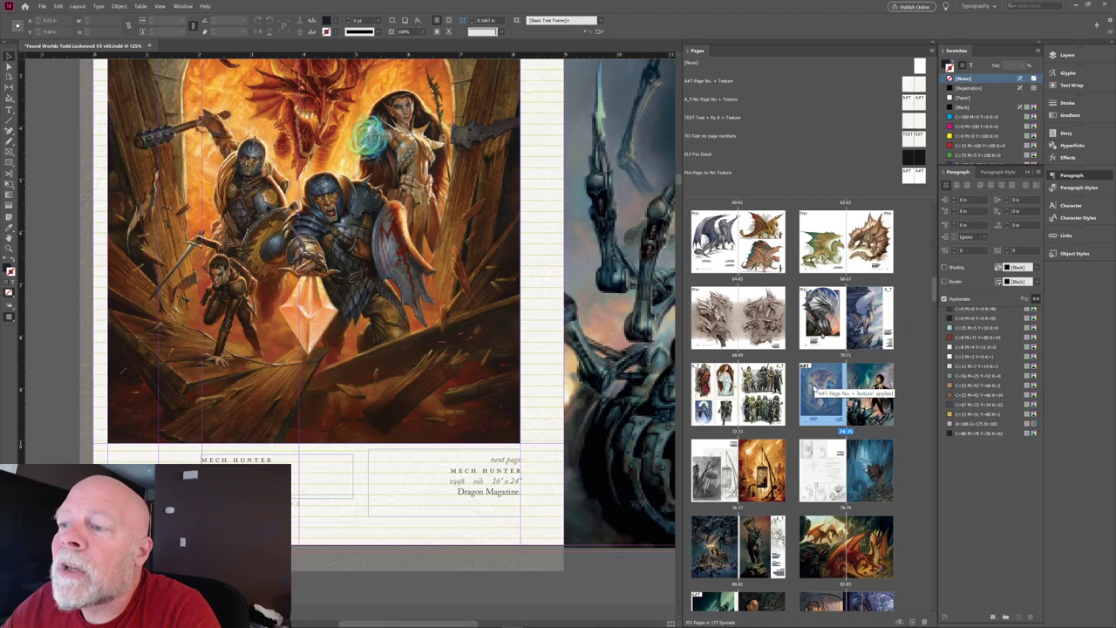
{"action": "left_click", "coordinate": [226, 460]}
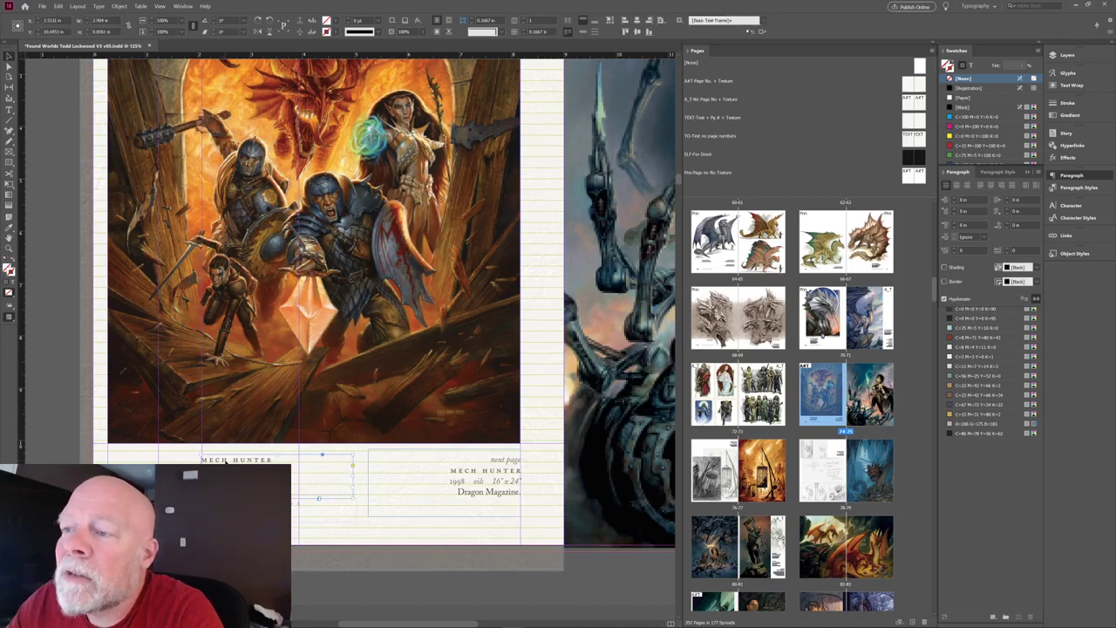
Try to line up the Mech Hunter caption frame with the vertical guide using small sideways moves, undoing the misplaced ones.
{"action": "left_click_drag", "start_coordinate": [225, 462], "coordinate": [225, 463]}
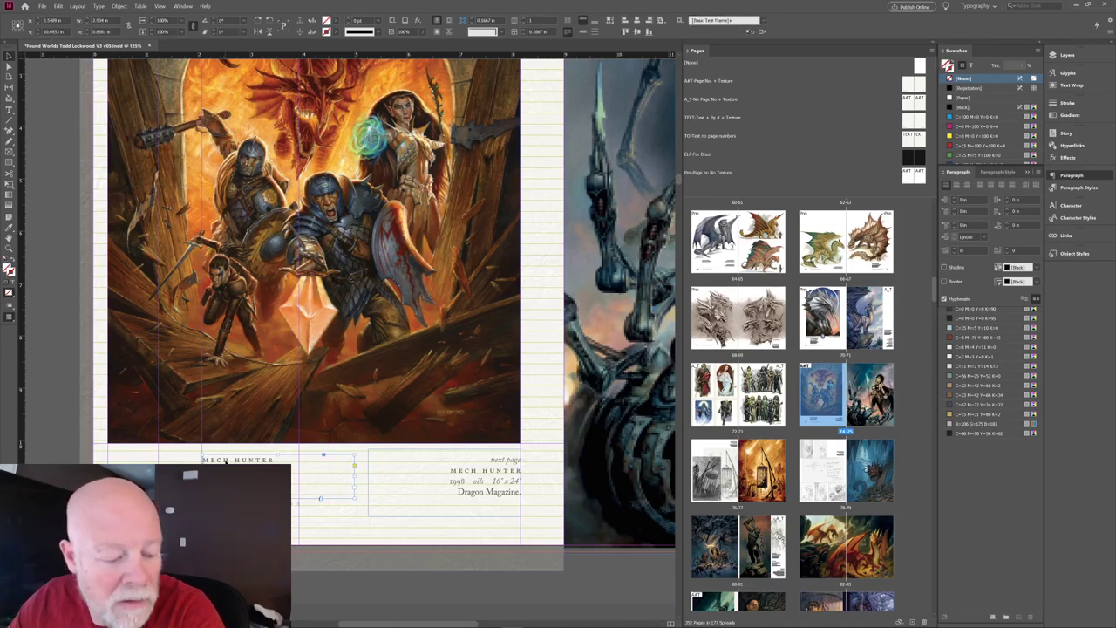
{"action": "key", "text": "shift+Right"}
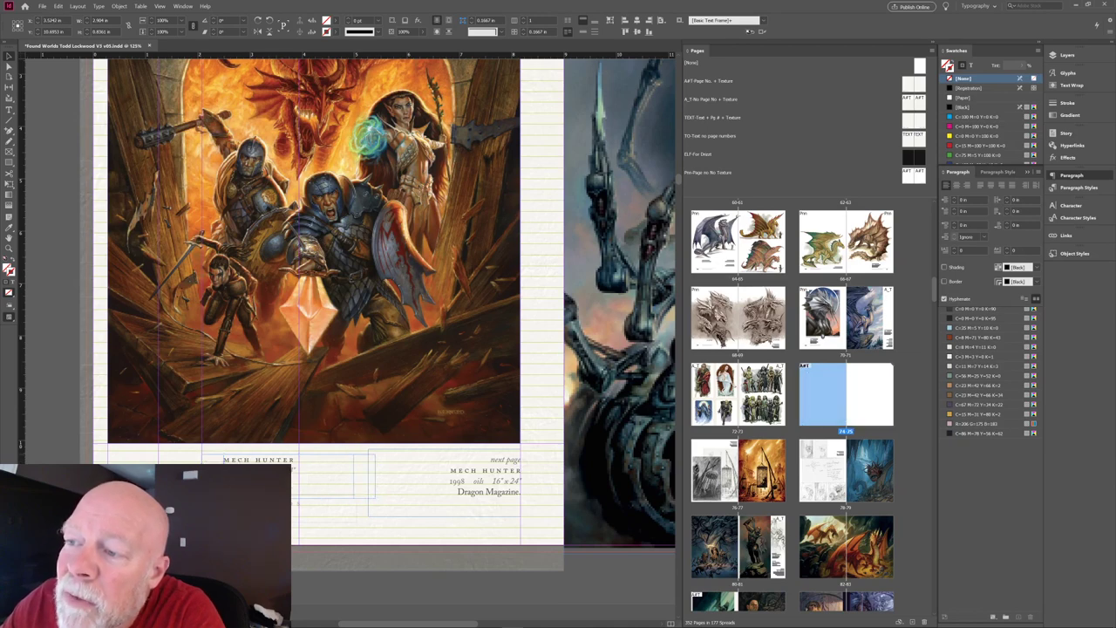
{"action": "key", "text": "ctrl+z"}
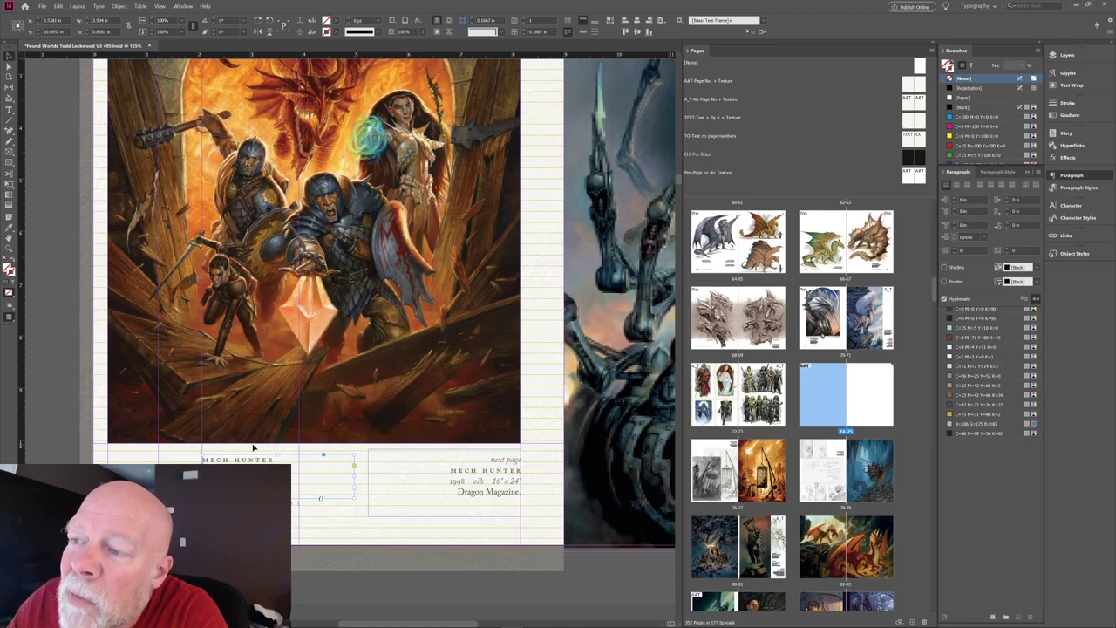
{"action": "key", "text": "ctrl+equal"}
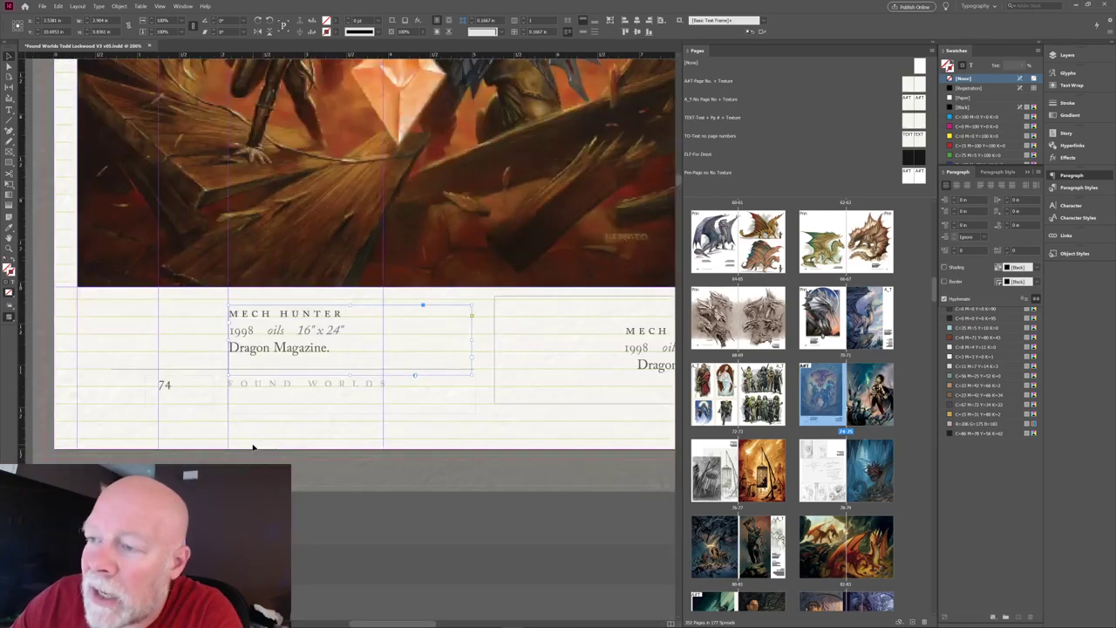
{"action": "left_click_drag", "start_coordinate": [266, 348], "coordinate": [296, 350]}
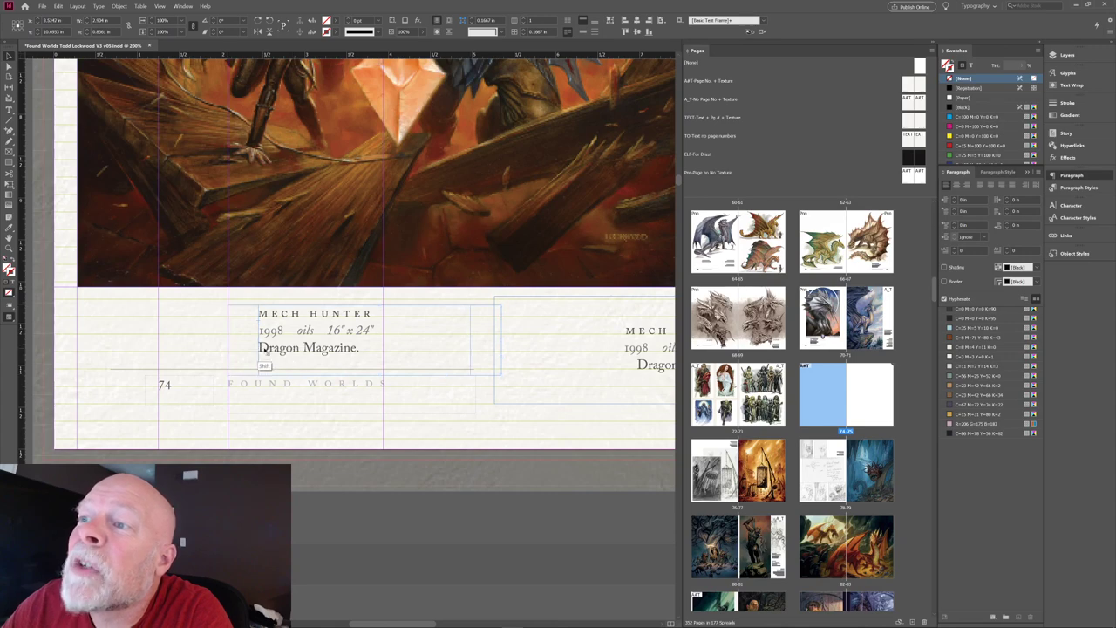
{"action": "key", "text": "ctrl+z"}
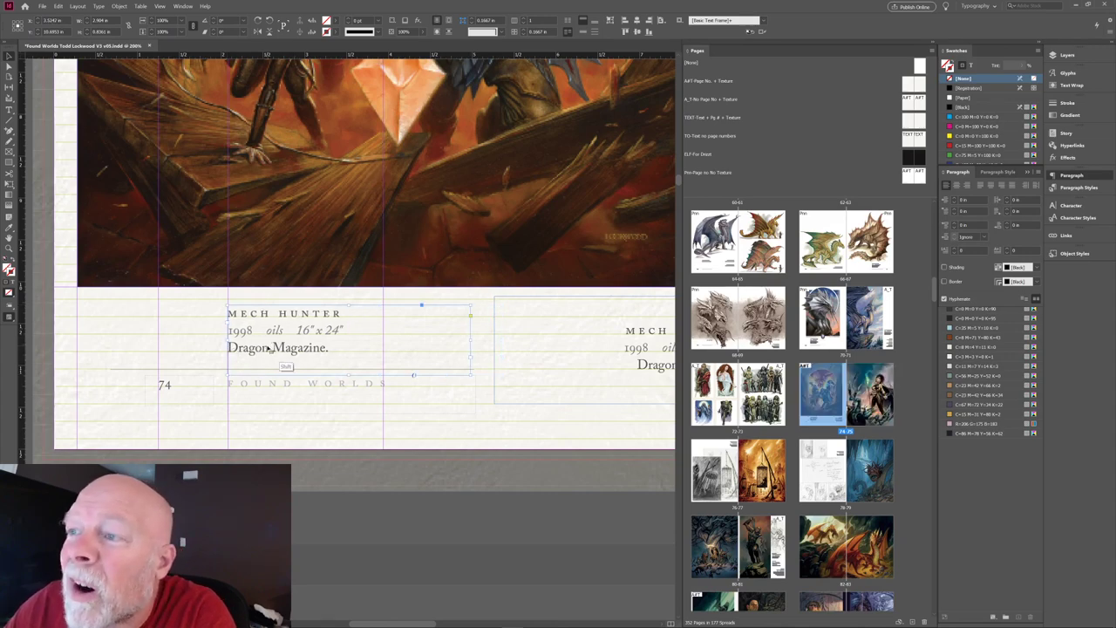
{"action": "left_click_drag", "start_coordinate": [268, 348], "coordinate": [297, 349]}
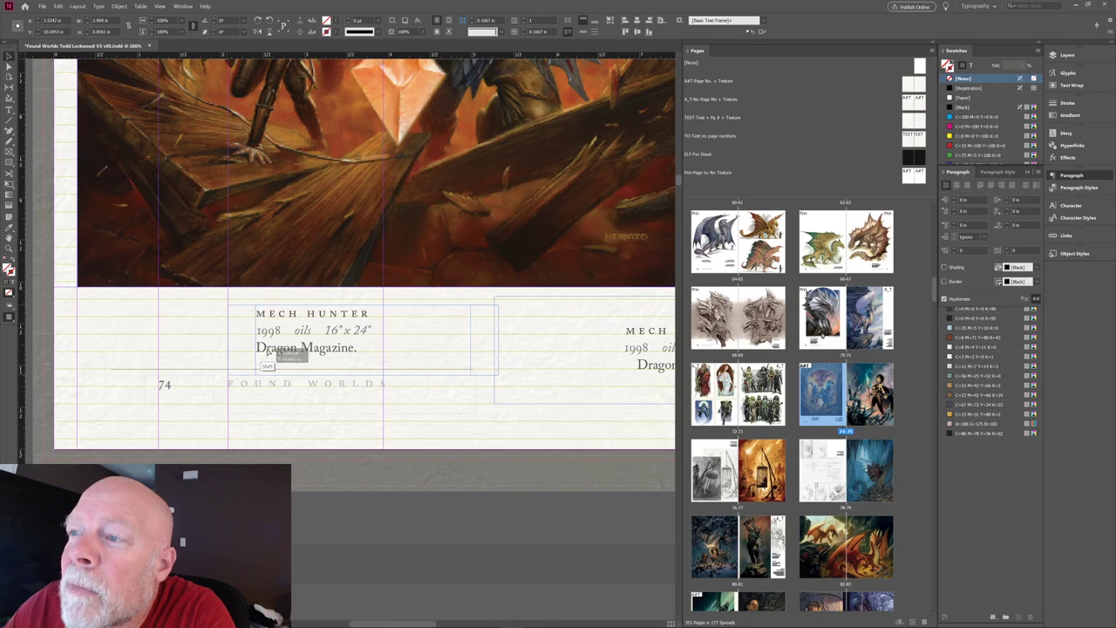
{"action": "key", "text": "ctrl+z"}
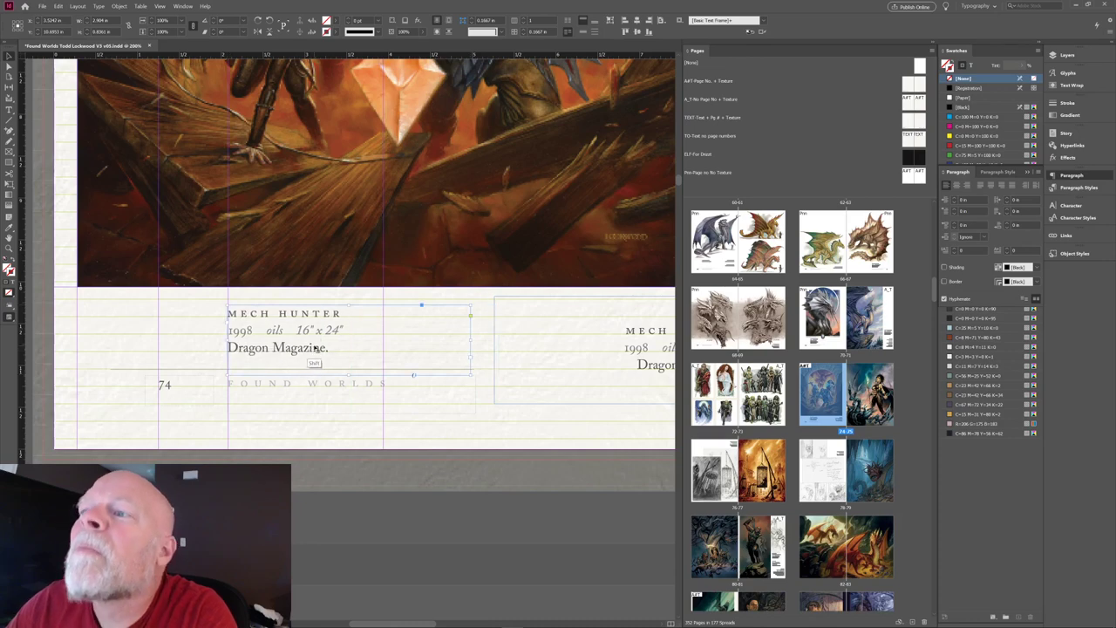
{"action": "left_click_drag", "start_coordinate": [311, 343], "coordinate": [313, 343]}
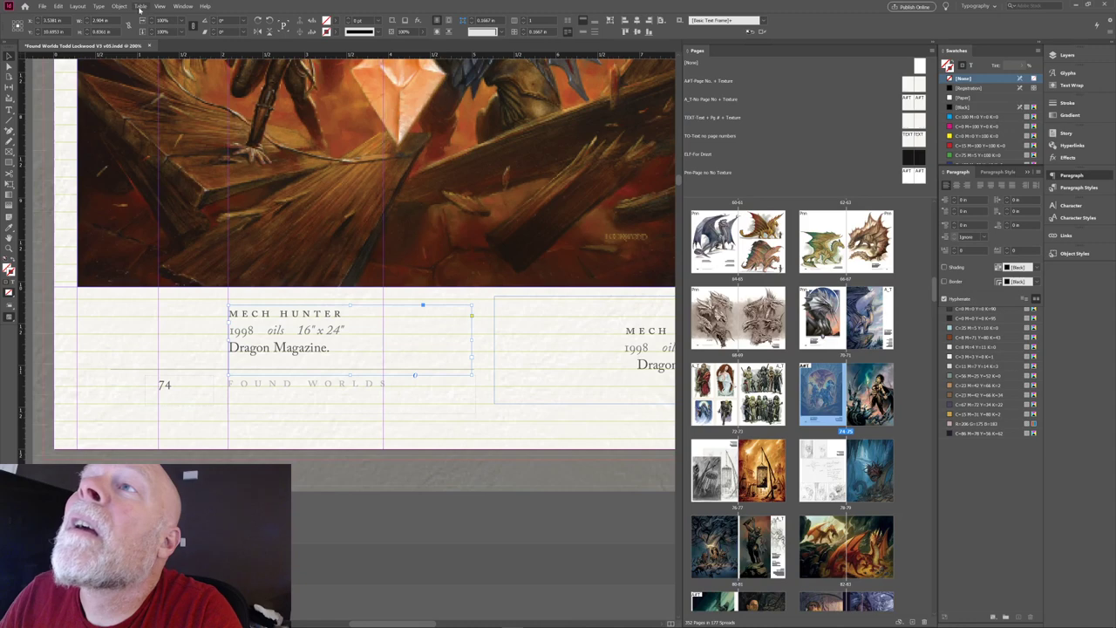
Turn on Snap to Guides and snap the Mech Hunter caption frame to the vertical guide above the footer title.
{"action": "left_click", "coordinate": [119, 7]}
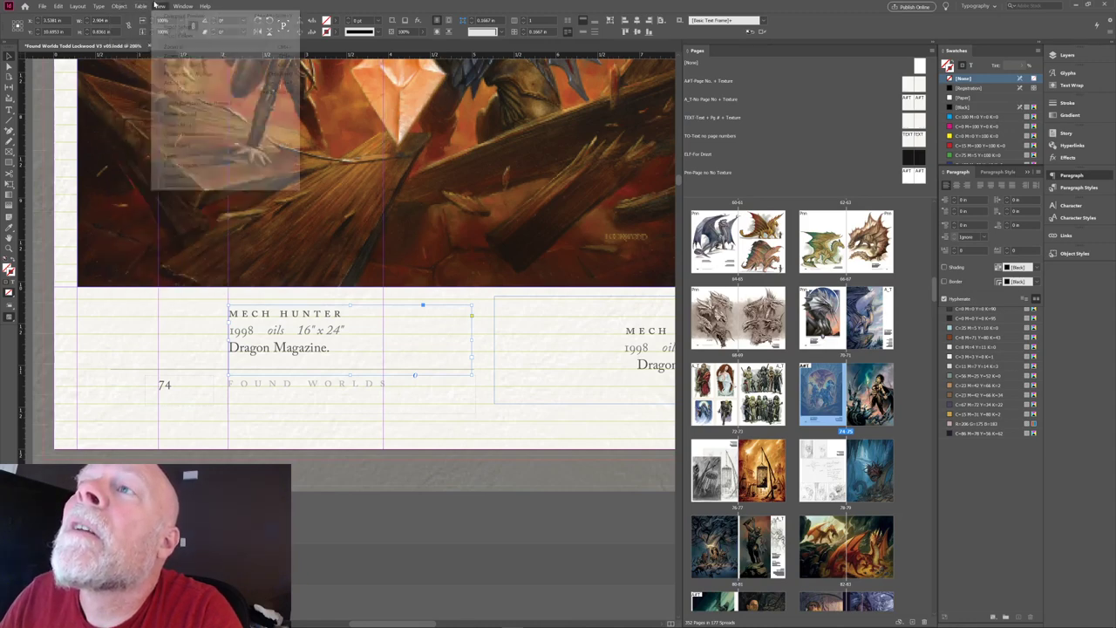
{"action": "mouse_move", "coordinate": [139, 7]}
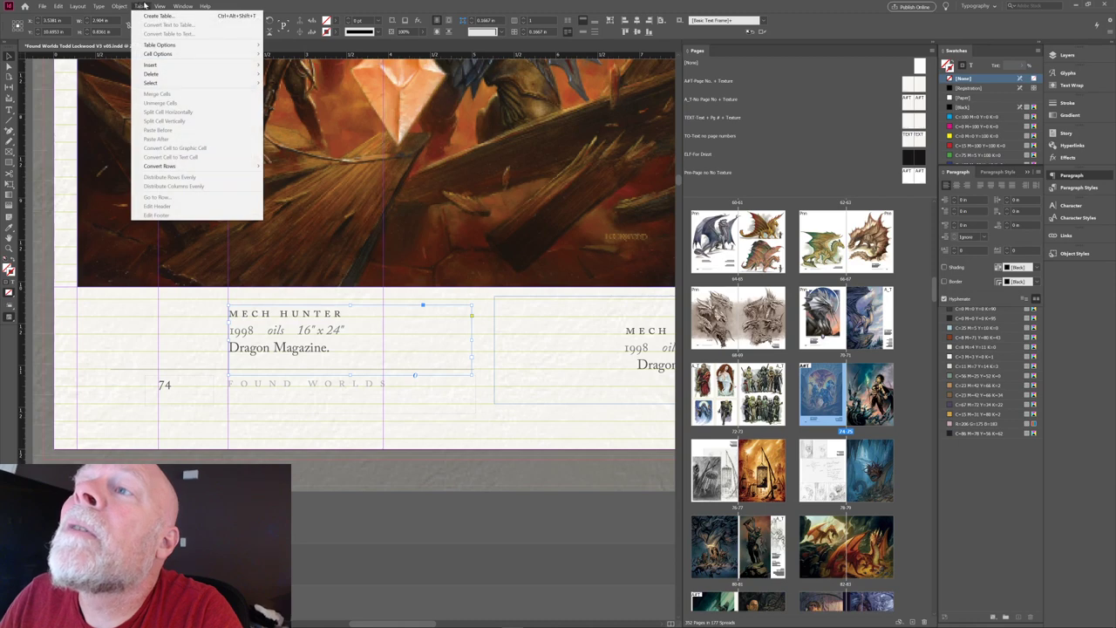
{"action": "mouse_move", "coordinate": [180, 7]}
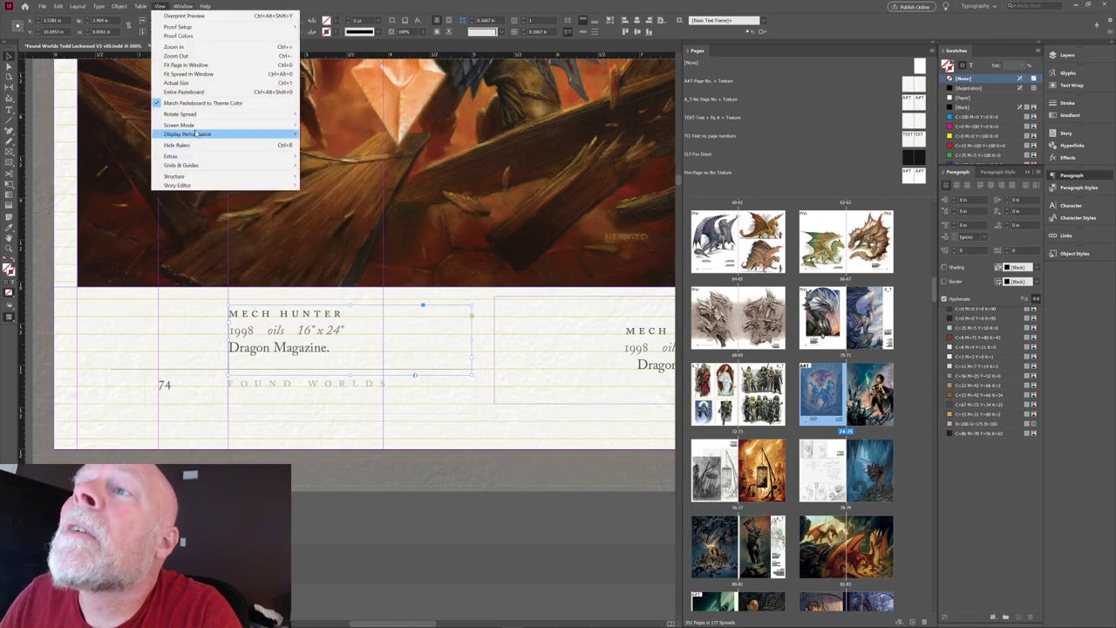
{"action": "mouse_move", "coordinate": [196, 133]}
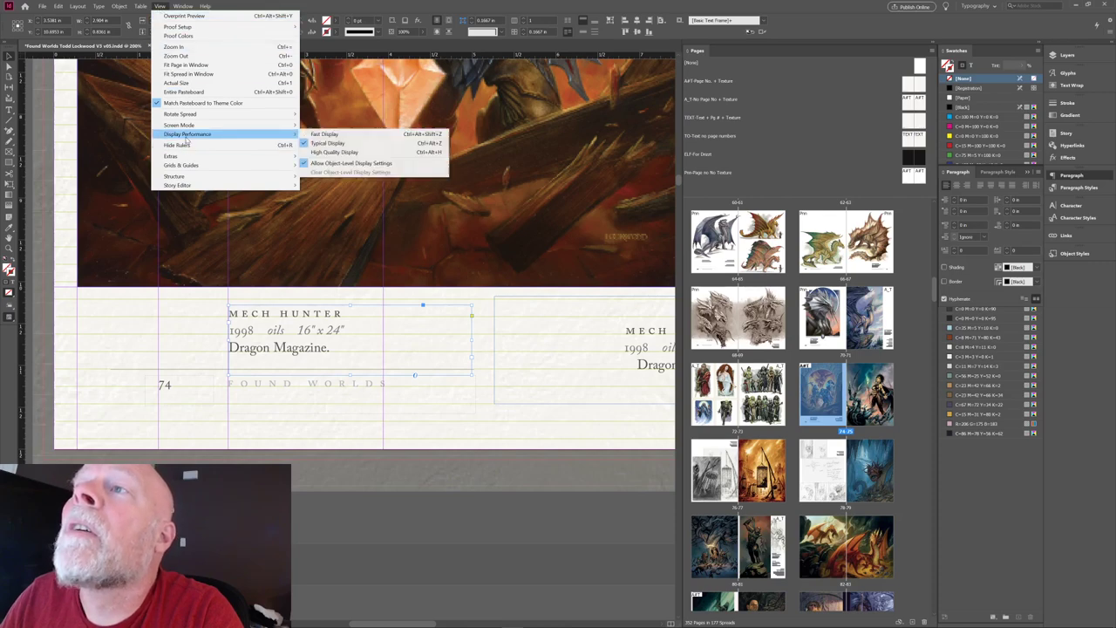
{"action": "mouse_move", "coordinate": [193, 157]}
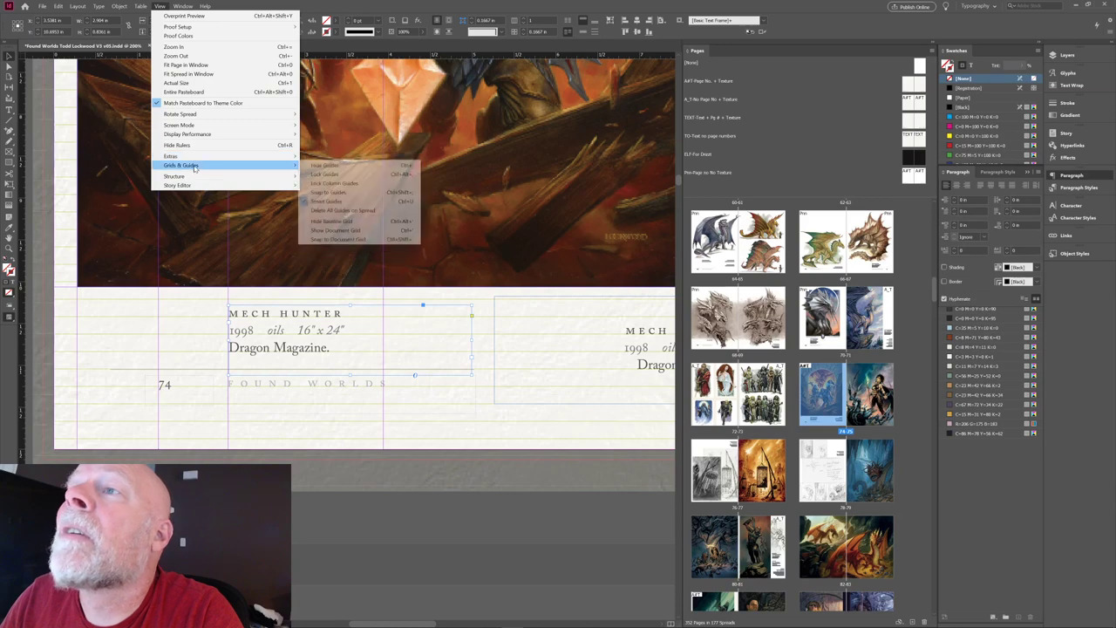
{"action": "left_click", "coordinate": [331, 191]}
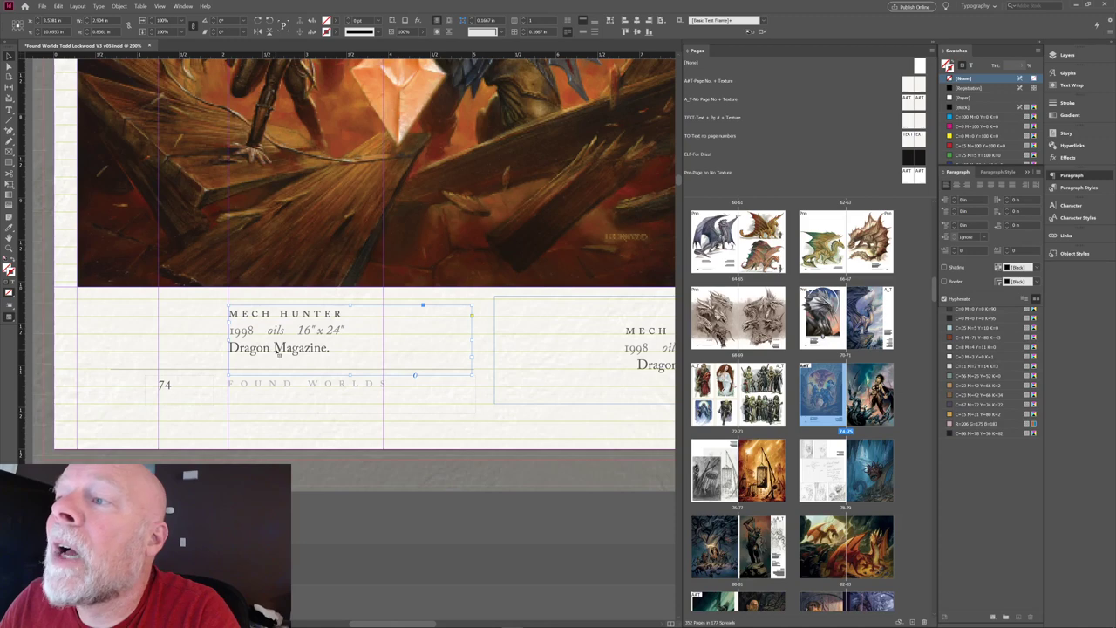
{"action": "mouse_move", "coordinate": [278, 351]}
{"action": "left_mouse_down"}
{"action": "mouse_move", "coordinate": [331, 352]}
{"action": "mouse_move", "coordinate": [282, 357]}
{"action": "left_mouse_up"}
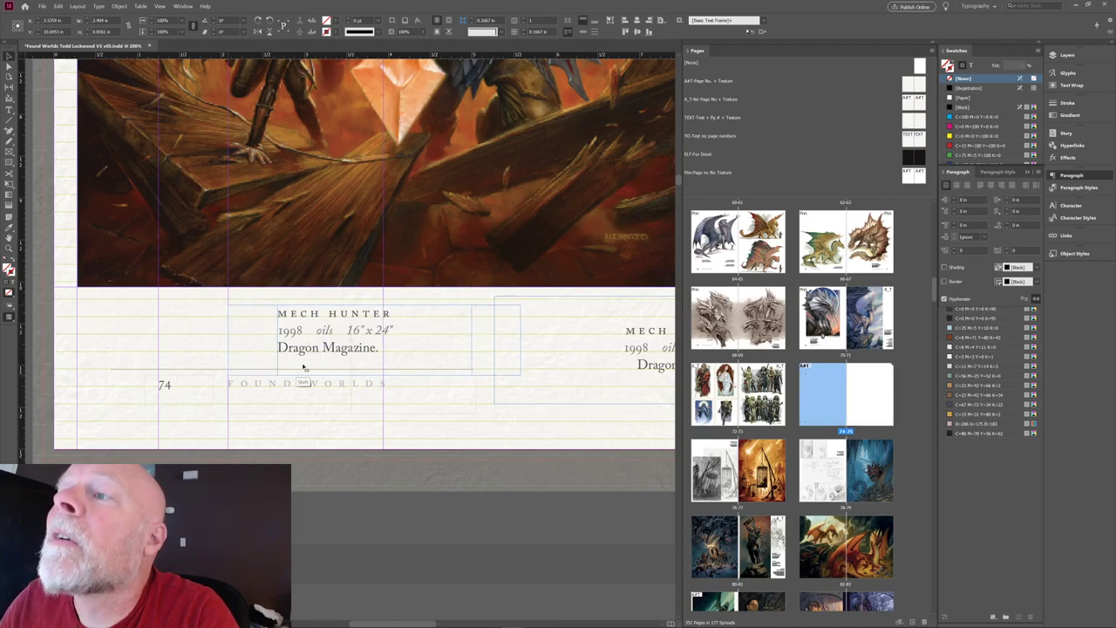
Preview the spreads from page 74 through Apocalypse on pages 76-77 without guides, comparing their caption placement.
{"action": "key", "text": "ctrl+minus"}
{"action": "key", "text": "ctrl+minus"}
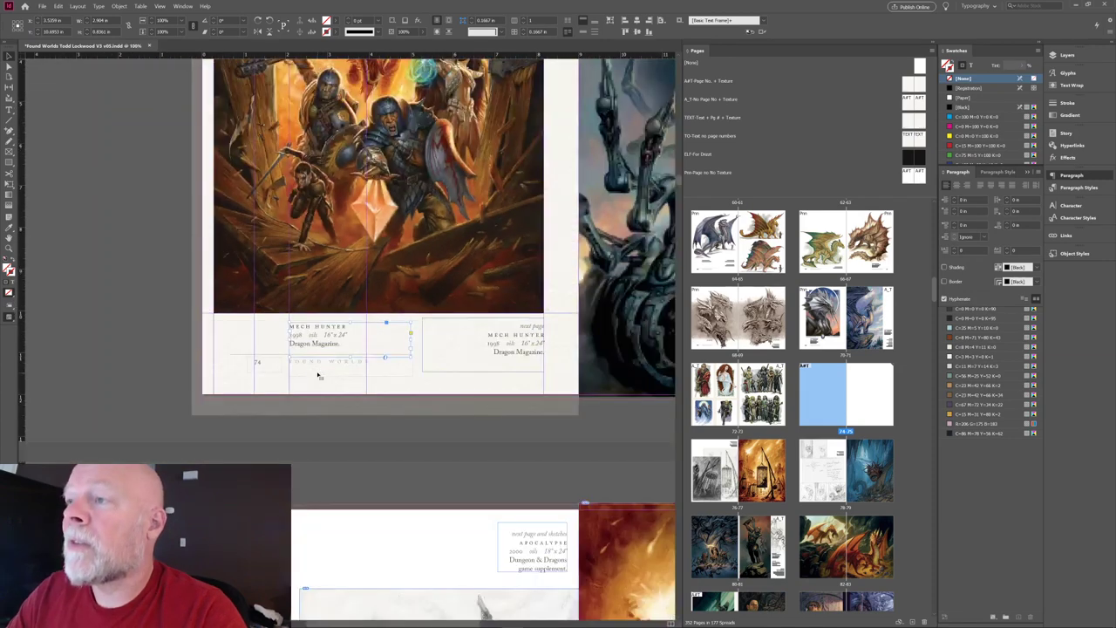
{"action": "key", "text": "ctrl+minus"}
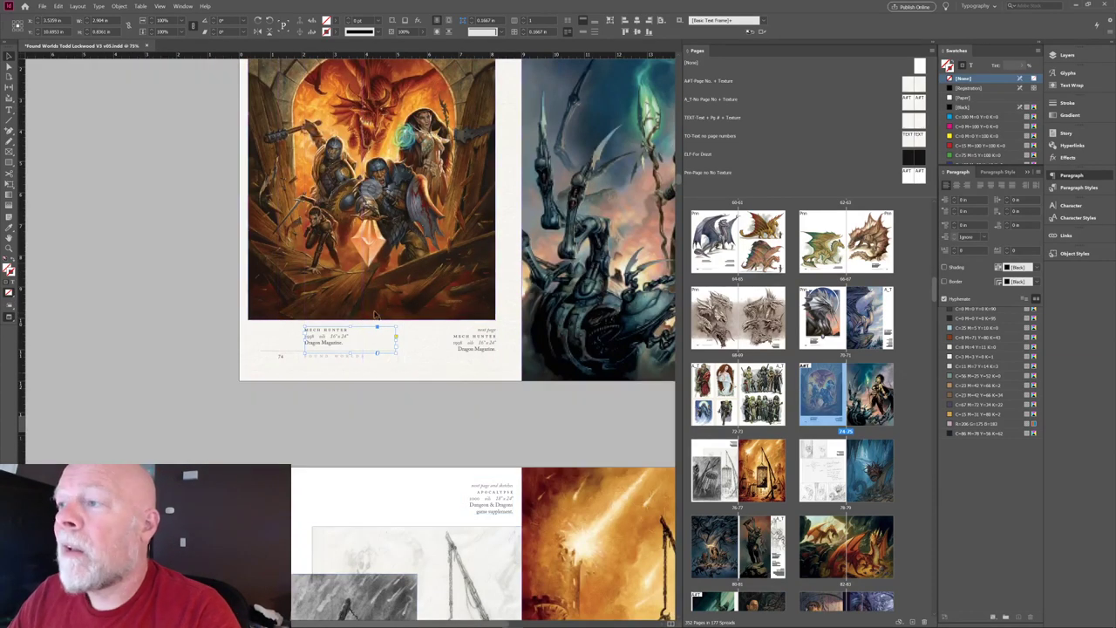
{"action": "scroll", "coordinate": [332, 371], "scroll_direction": "down", "scroll_amount": 2}
{"action": "scroll", "coordinate": [331, 370], "scroll_direction": "right", "scroll_amount": 2}
{"action": "scroll", "coordinate": [348, 364], "scroll_direction": "down", "scroll_amount": 6}
{"action": "scroll", "coordinate": [348, 364], "scroll_direction": "right", "scroll_amount": 2}
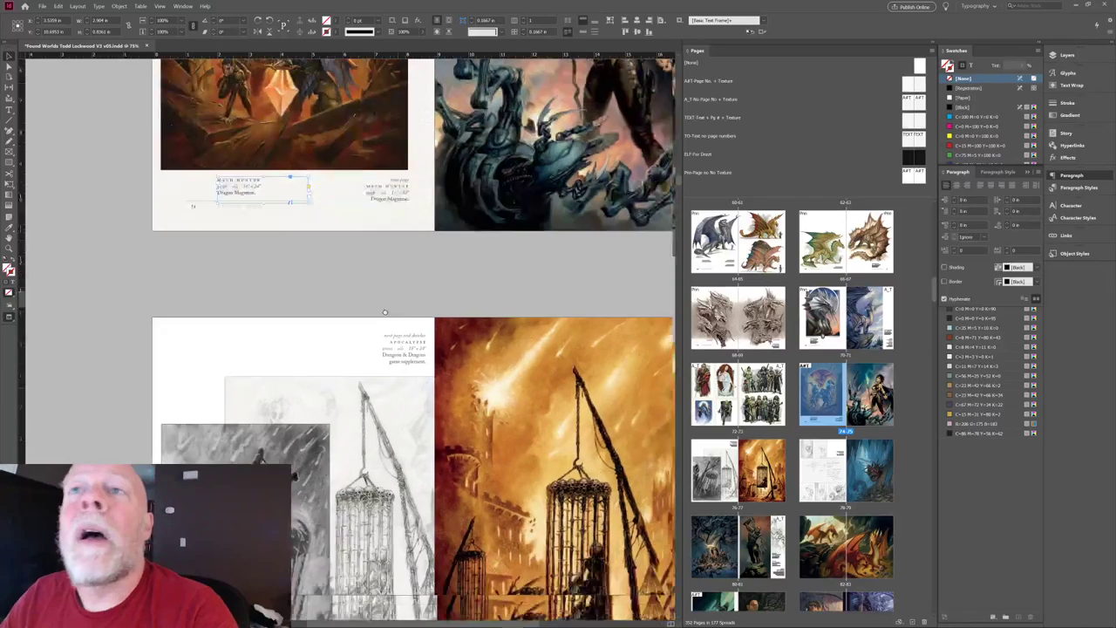
Browse the spreads from Apocalypse on pages 76-77 through pages 88-89, comparing where the captions sit beside the artwork.
{"action": "scroll", "coordinate": [346, 211], "scroll_direction": "down", "scroll_amount": 9}
{"action": "scroll", "coordinate": [346, 210], "scroll_direction": "right", "scroll_amount": 1}
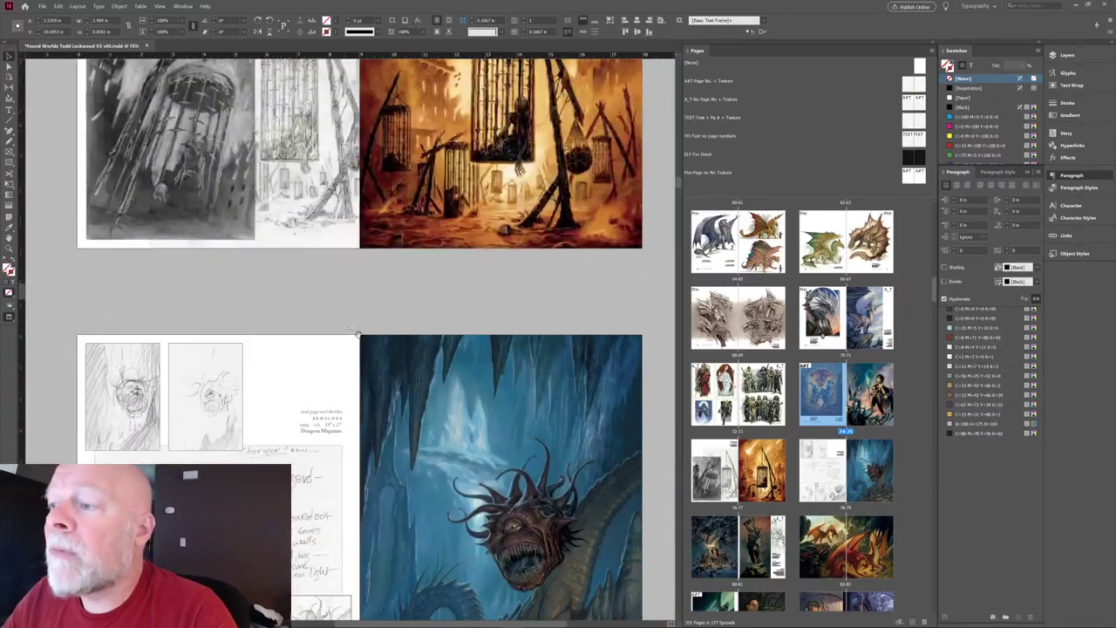
{"action": "scroll", "coordinate": [346, 210], "scroll_direction": "down", "scroll_amount": 7}
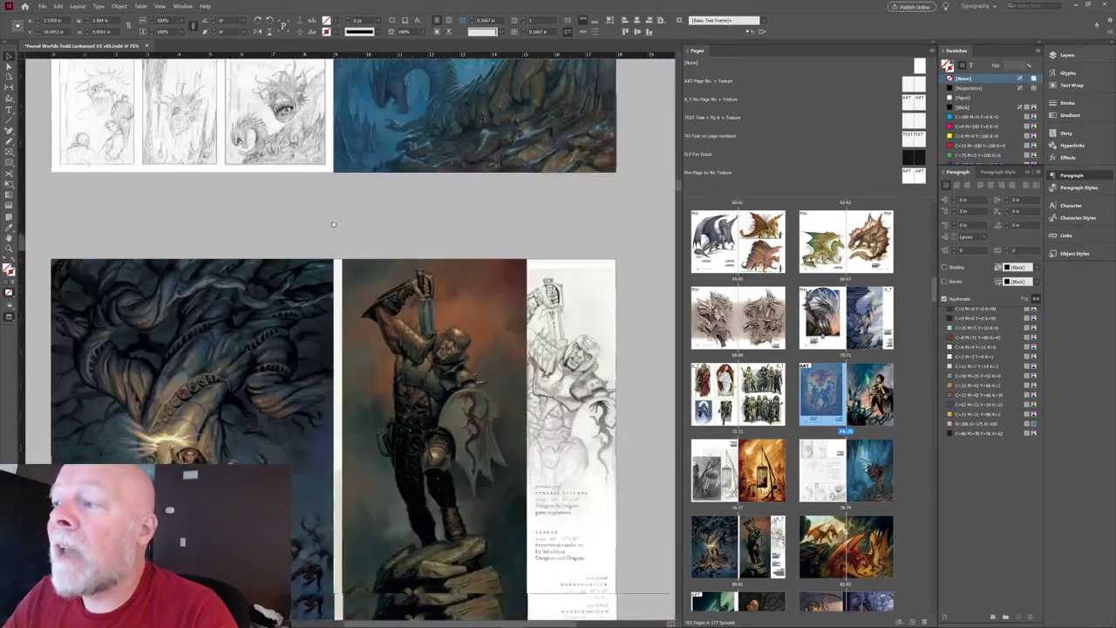
{"action": "scroll", "coordinate": [332, 224], "scroll_direction": "down", "scroll_amount": 10}
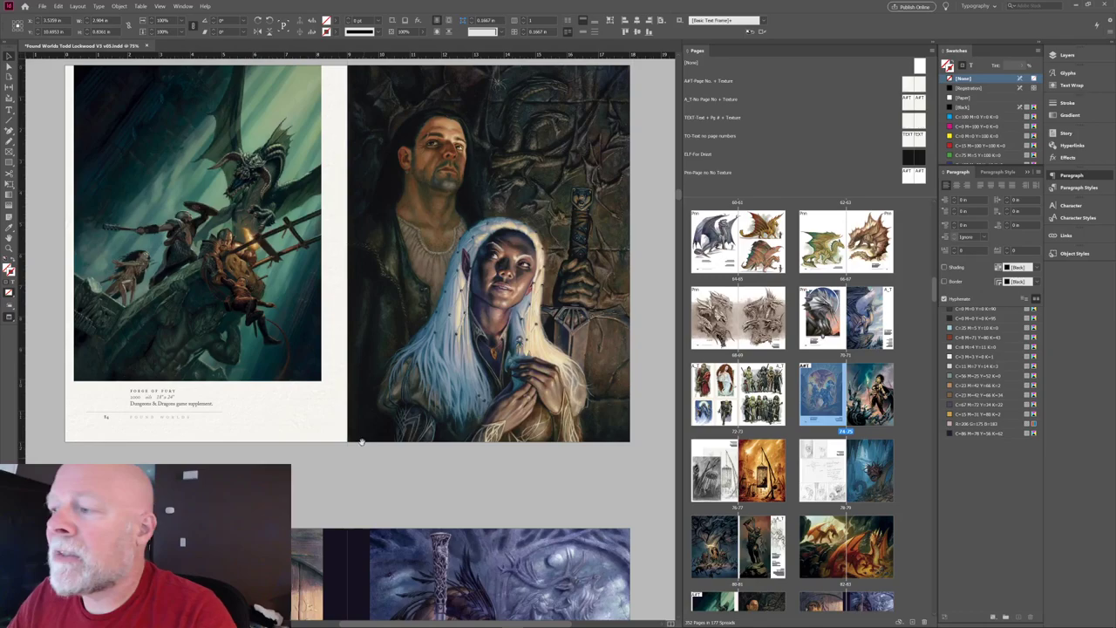
{"action": "scroll", "coordinate": [362, 442], "scroll_direction": "down", "scroll_amount": 20}
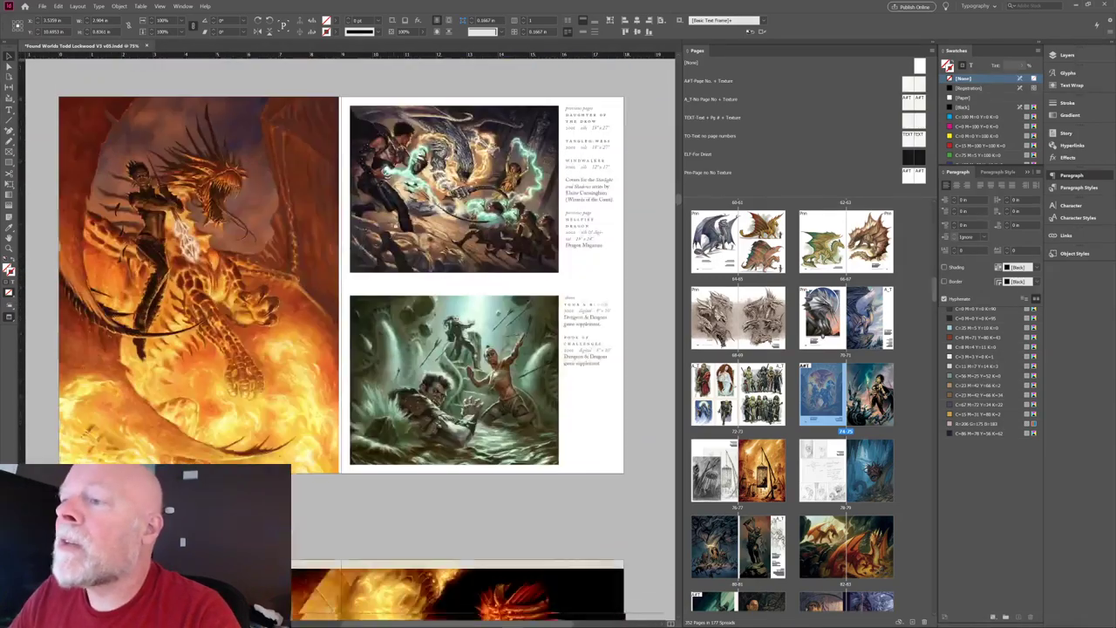
{"action": "scroll", "coordinate": [384, 288], "scroll_direction": "down", "scroll_amount": 3}
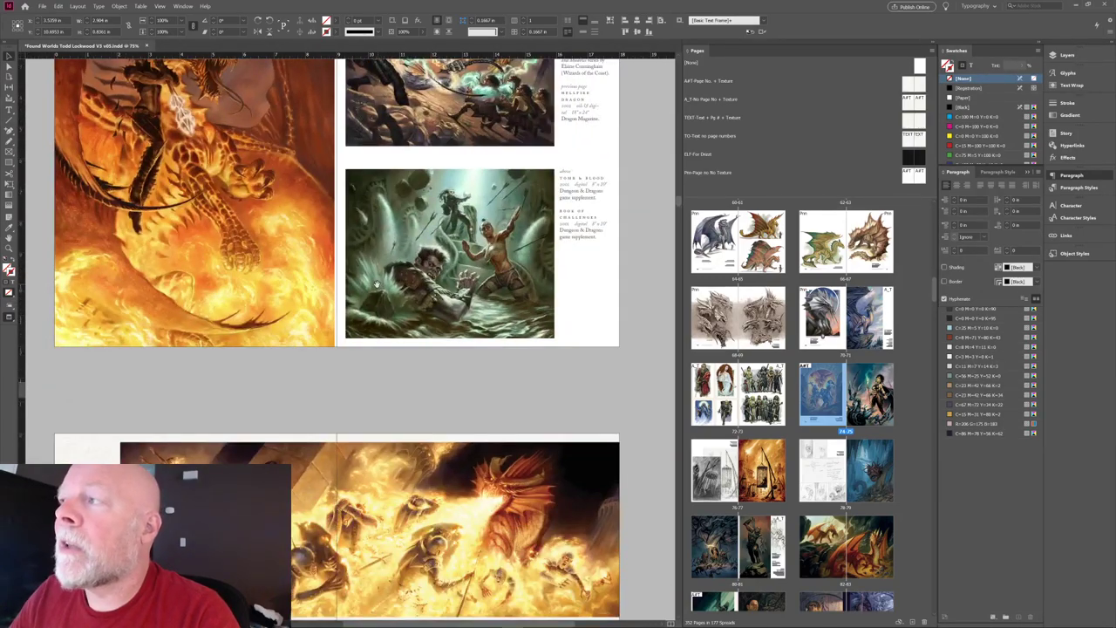
{"action": "scroll", "coordinate": [311, 303], "scroll_direction": "up", "scroll_amount": 5}
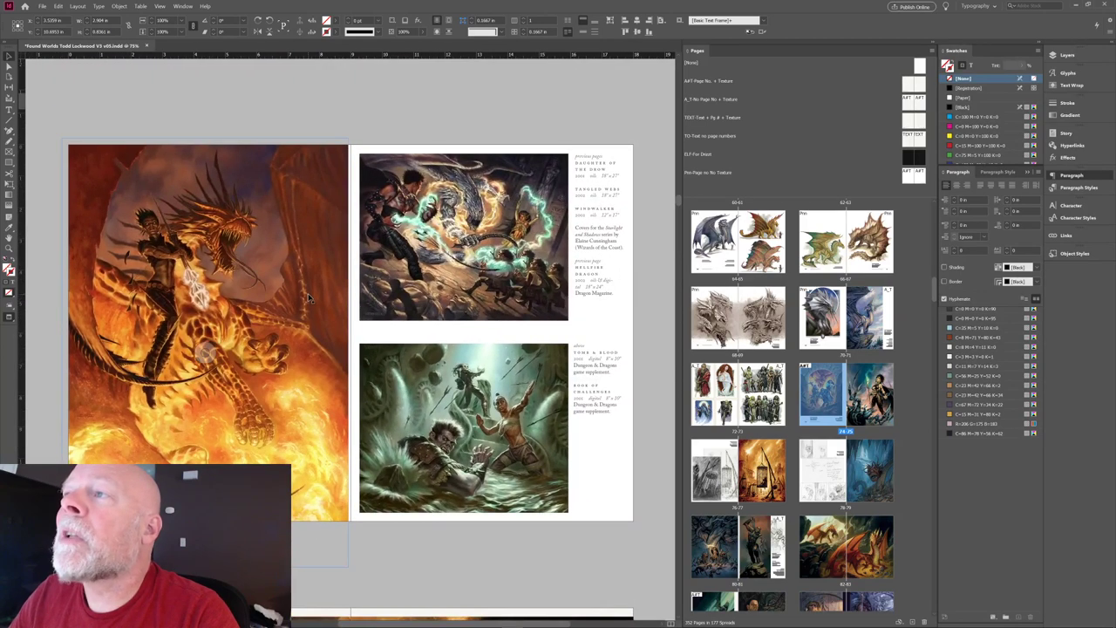
Shift the full-page fiery dragon rider image on page 88 sideways so its edge meets the spine.
{"action": "left_click", "coordinate": [308, 299]}
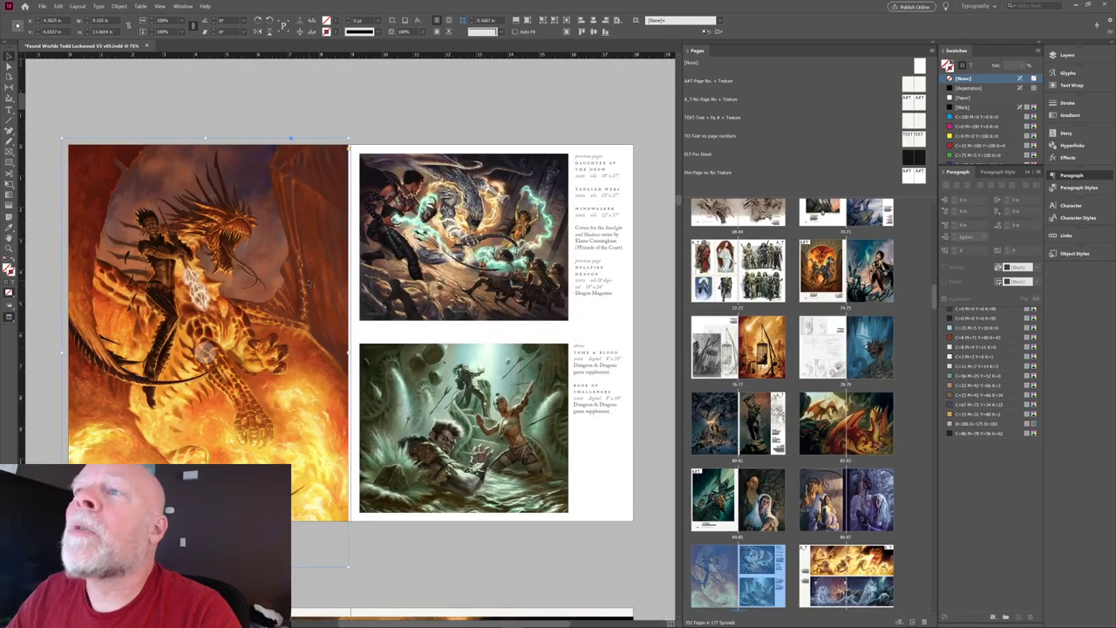
{"action": "key", "text": "ctrl+alt+c"}
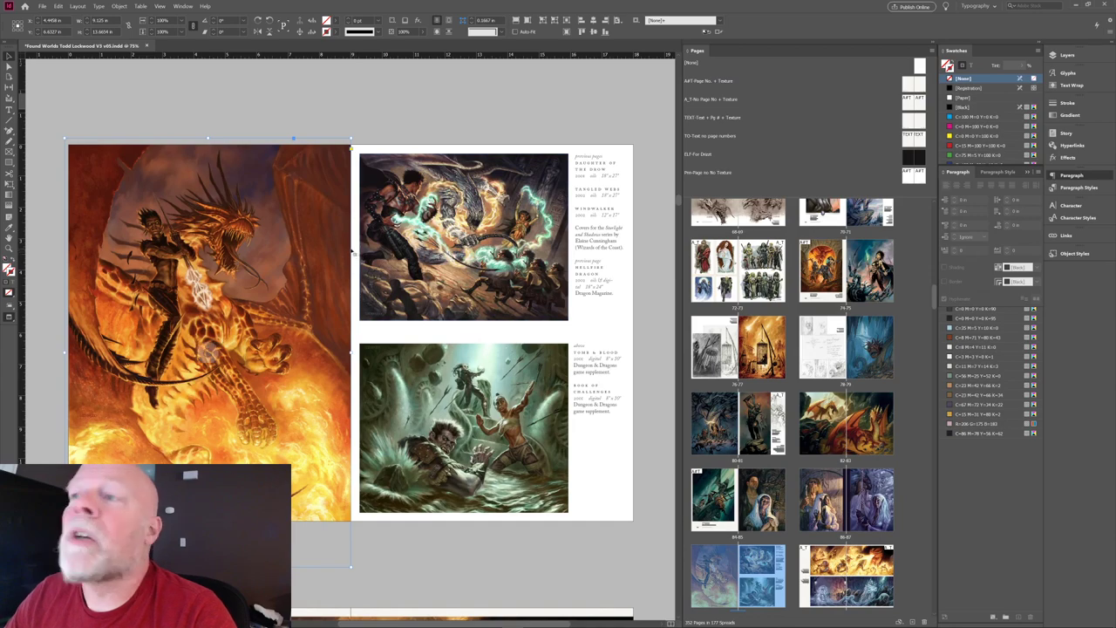
{"action": "scroll", "coordinate": [293, 360], "scroll_direction": "down", "scroll_amount": 5}
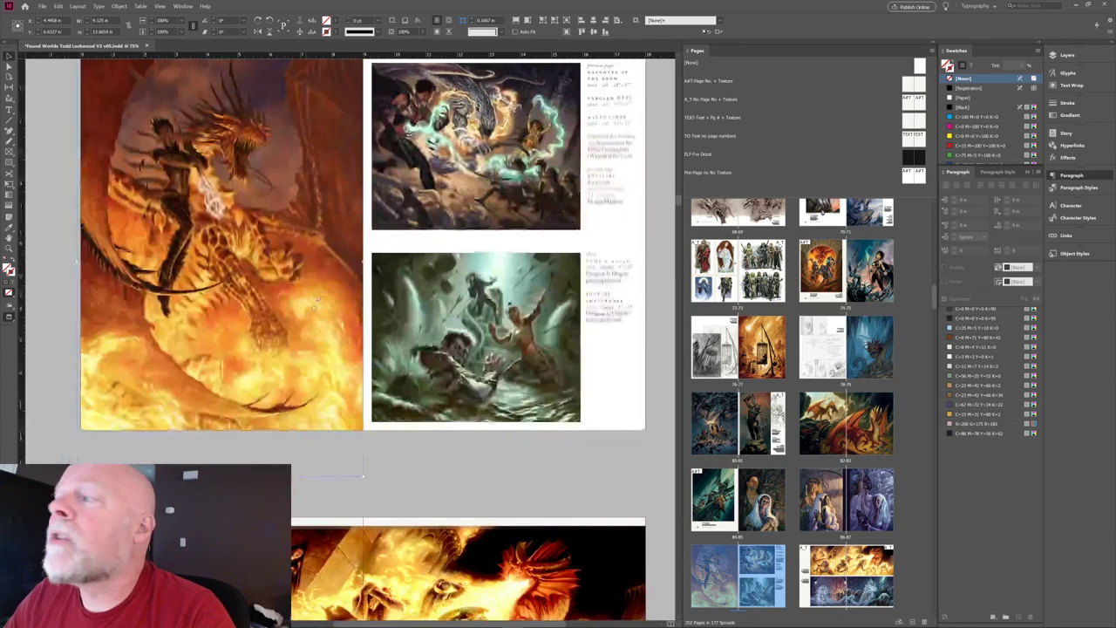
{"action": "scroll", "coordinate": [315, 247], "scroll_direction": "up", "scroll_amount": 5}
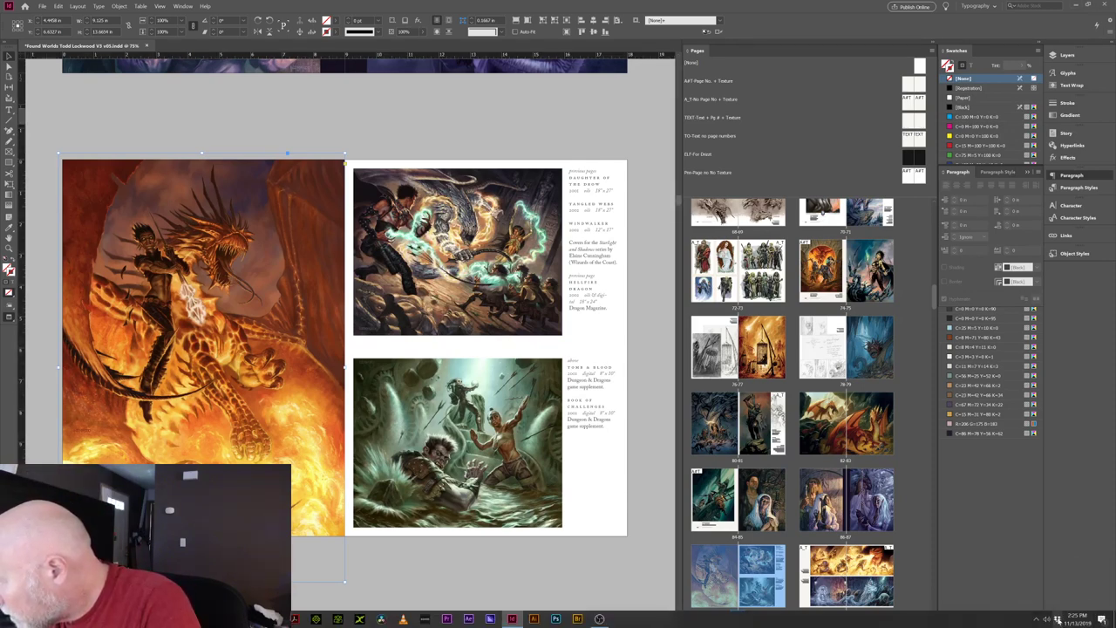
{"action": "left_click", "coordinate": [1057, 620]}
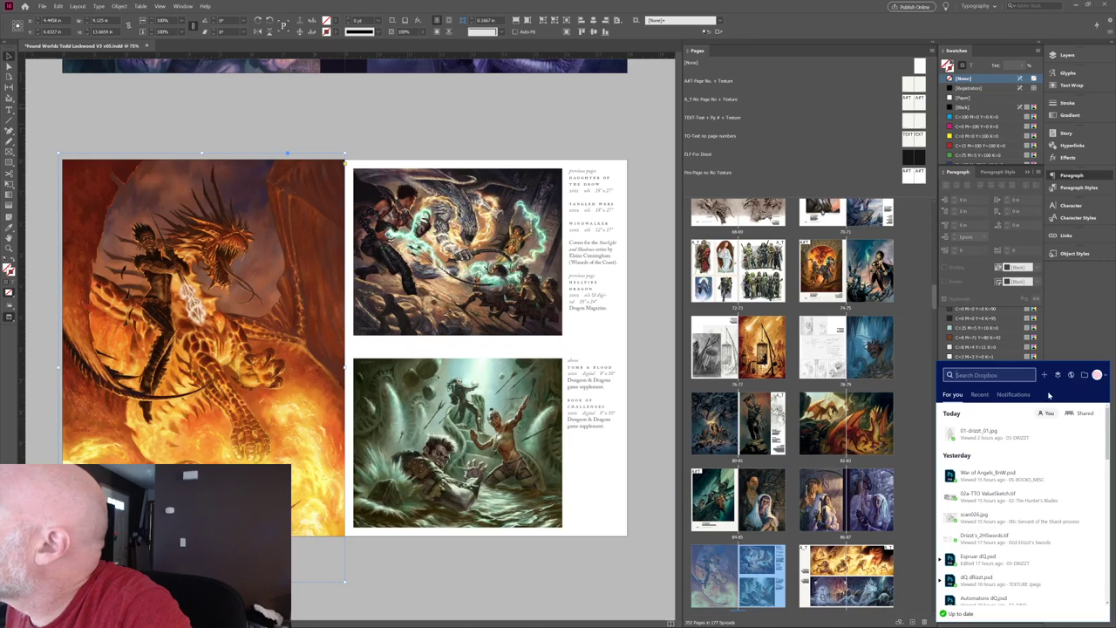
{"action": "left_click", "coordinate": [1067, 354]}
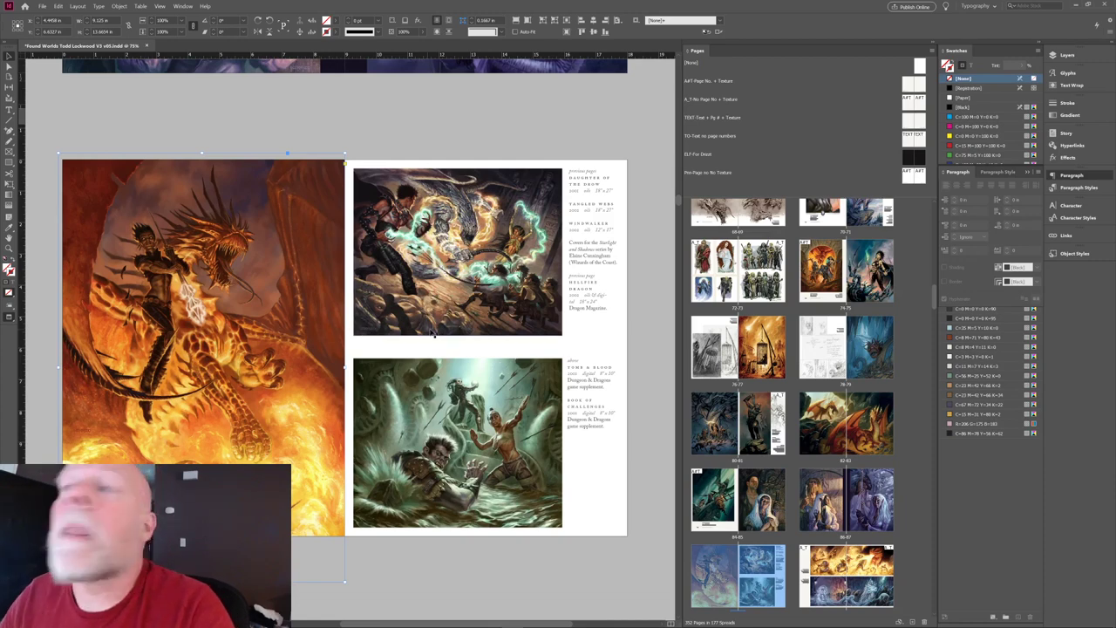
{"action": "left_click", "coordinate": [621, 329]}
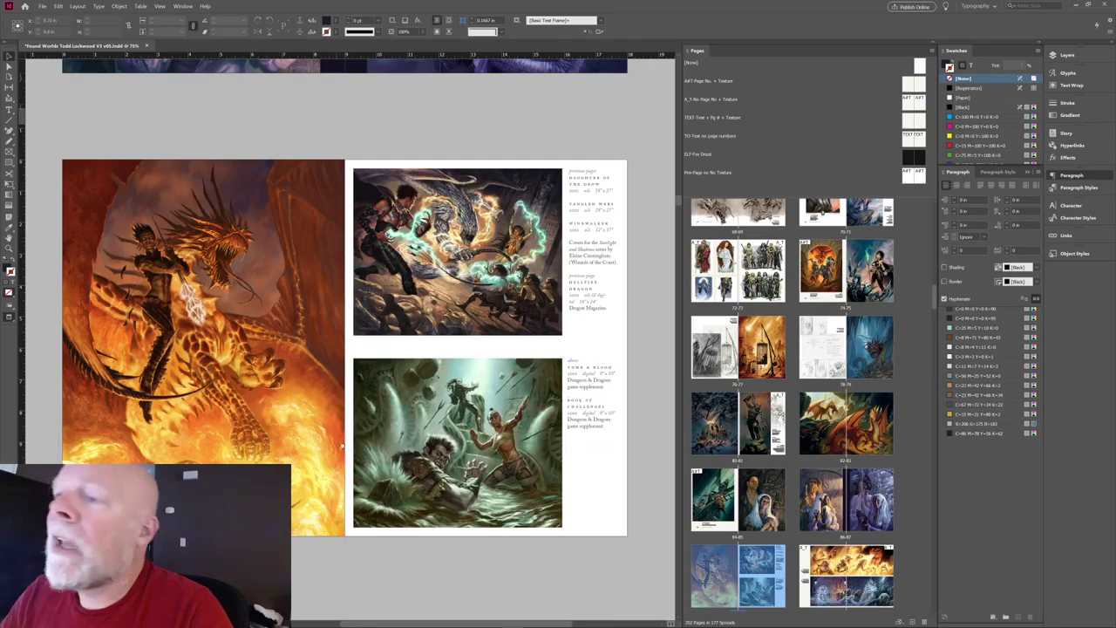
Browse the spreads after pages 88-89 down to the Fire & Ice page, examining captions beside, over and below the art.
{"action": "scroll", "coordinate": [559, 417], "scroll_direction": "down", "scroll_amount": 10}
{"action": "scroll", "coordinate": [406, 347], "scroll_direction": "down", "scroll_amount": 10}
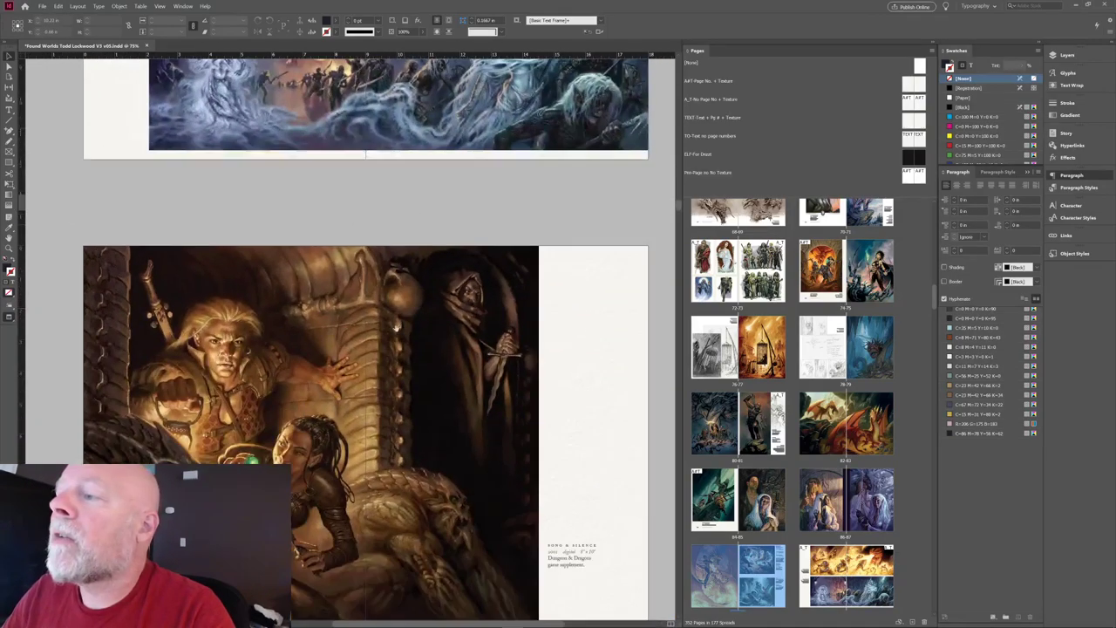
{"action": "scroll", "coordinate": [394, 284], "scroll_direction": "down", "scroll_amount": 10}
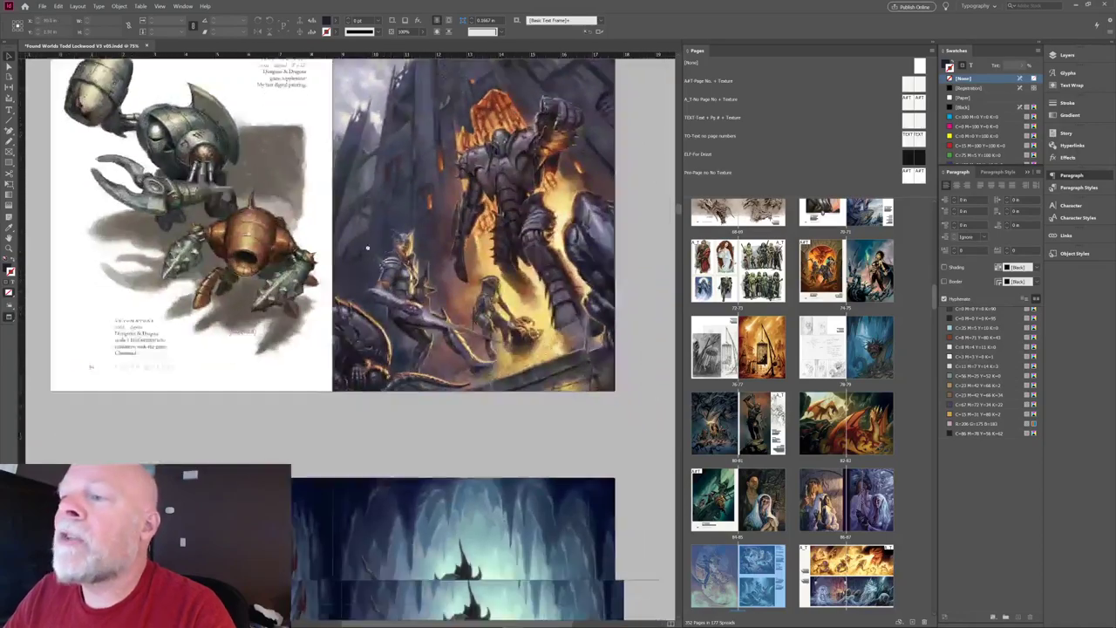
{"action": "scroll", "coordinate": [375, 184], "scroll_direction": "down", "scroll_amount": 8}
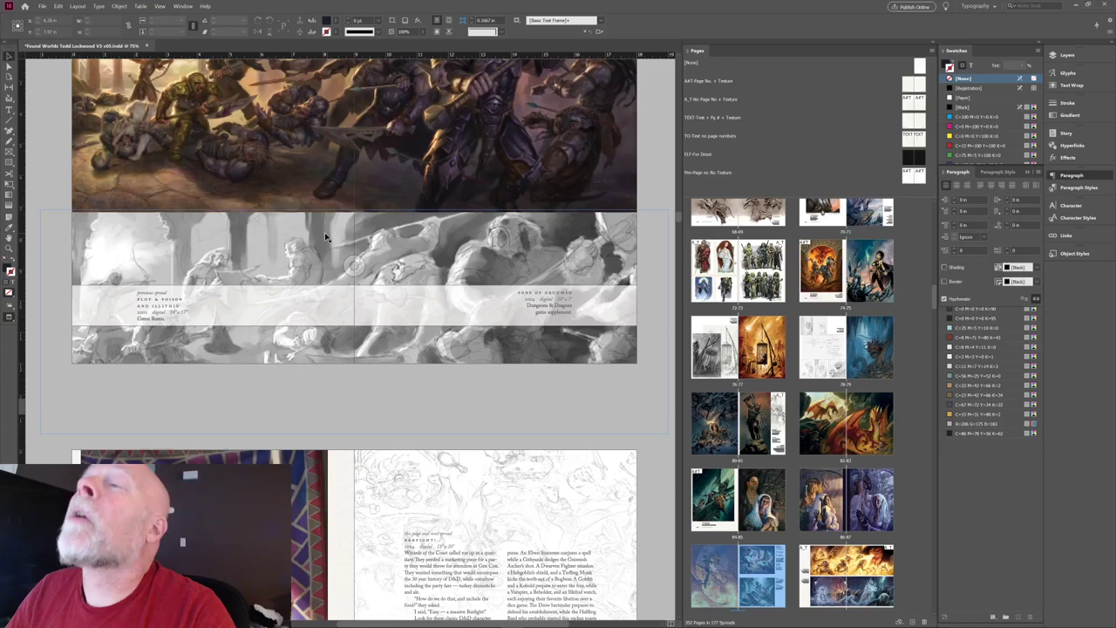
{"action": "scroll", "coordinate": [340, 235], "scroll_direction": "up", "scroll_amount": 4}
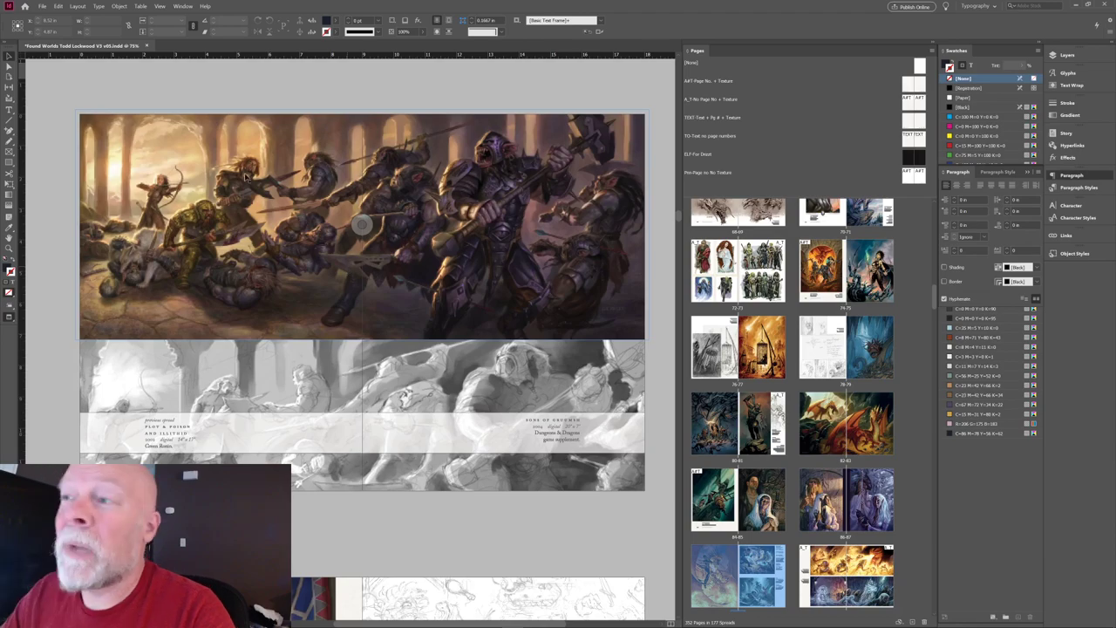
{"action": "scroll", "coordinate": [361, 315], "scroll_direction": "down", "scroll_amount": 3}
{"action": "scroll", "coordinate": [367, 307], "scroll_direction": "down", "scroll_amount": 12}
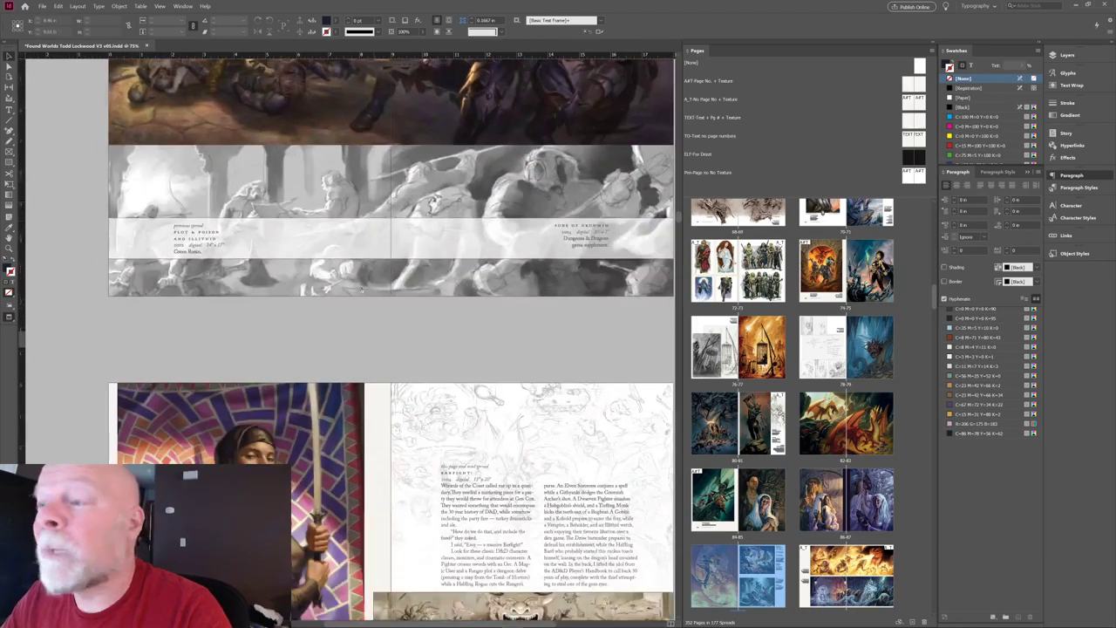
{"action": "scroll", "coordinate": [324, 206], "scroll_direction": "down", "scroll_amount": 20}
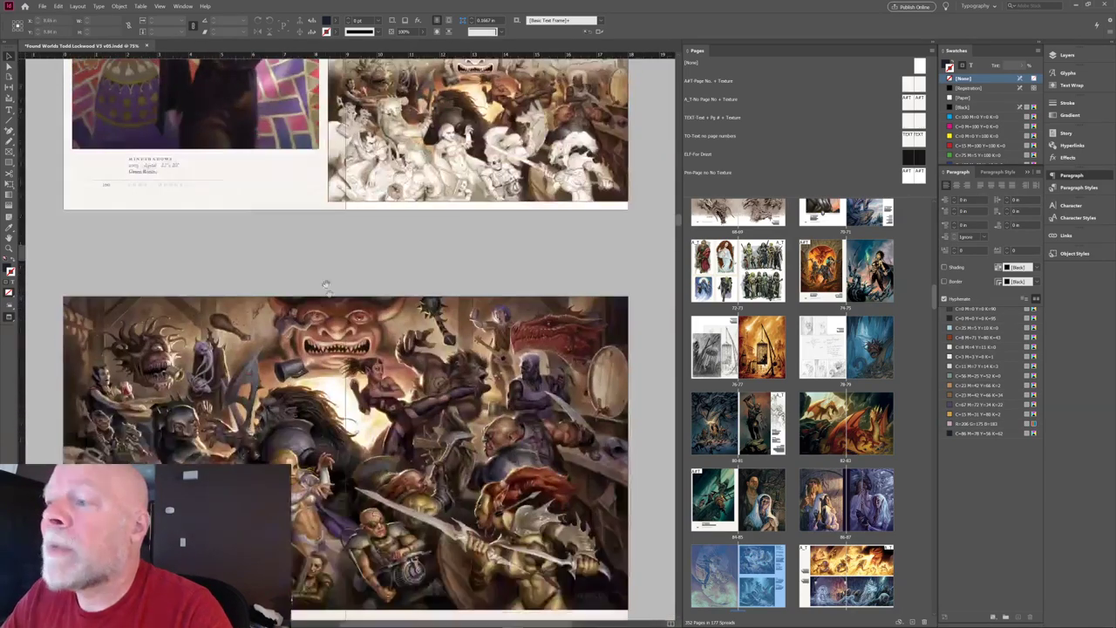
{"action": "scroll", "coordinate": [324, 205], "scroll_direction": "down", "scroll_amount": 13}
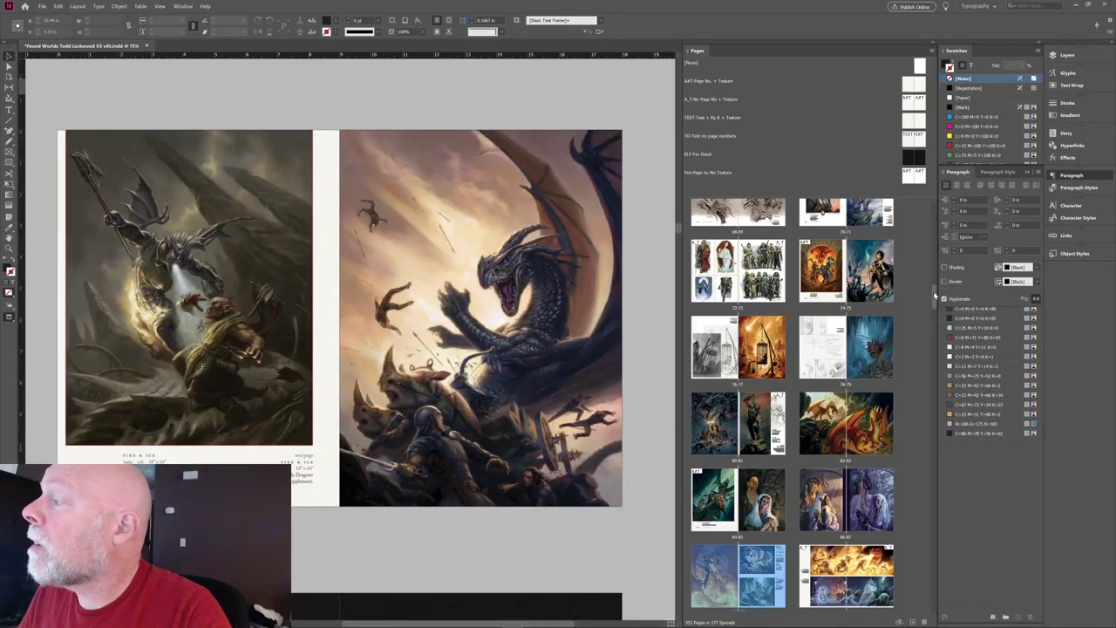
Find and open the Musculature of the Greater Dragon spread on pages 216-217, and review the spreads before it back to 204-205.
{"action": "left_click_drag", "start_coordinate": [935, 296], "coordinate": [943, 503]}
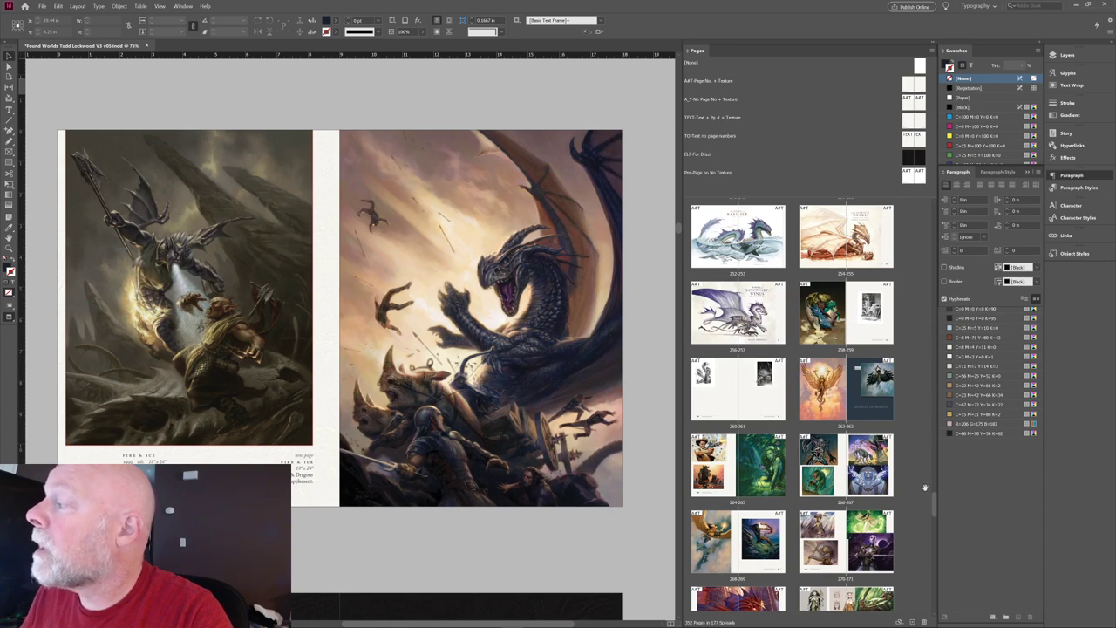
{"action": "left_click_drag", "start_coordinate": [933, 502], "coordinate": [938, 478]}
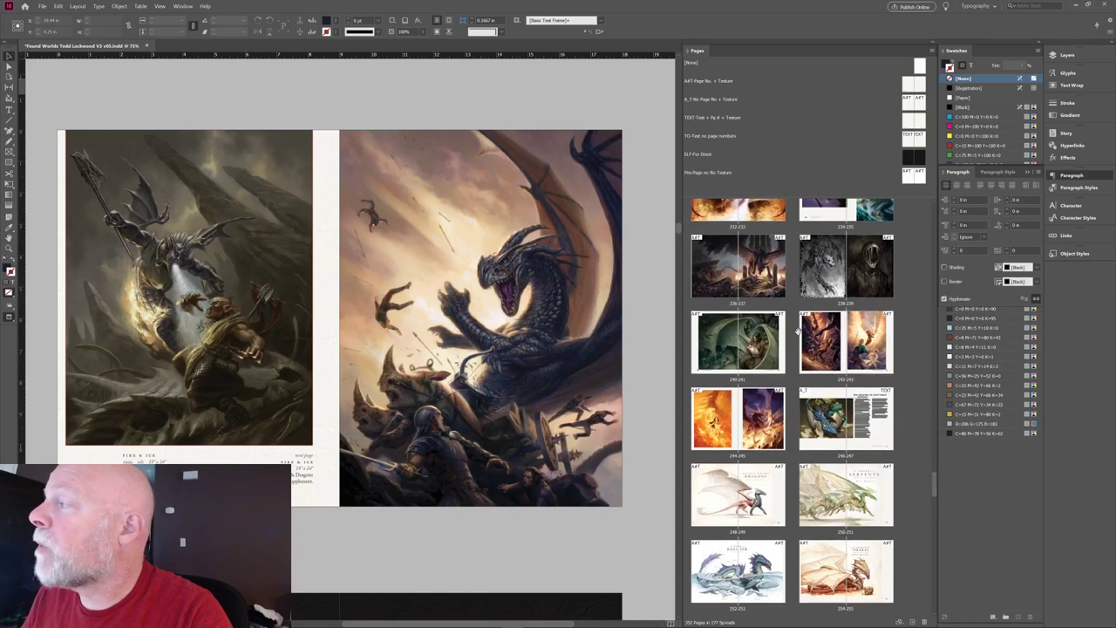
{"action": "left_click_drag", "start_coordinate": [936, 478], "coordinate": [940, 453]}
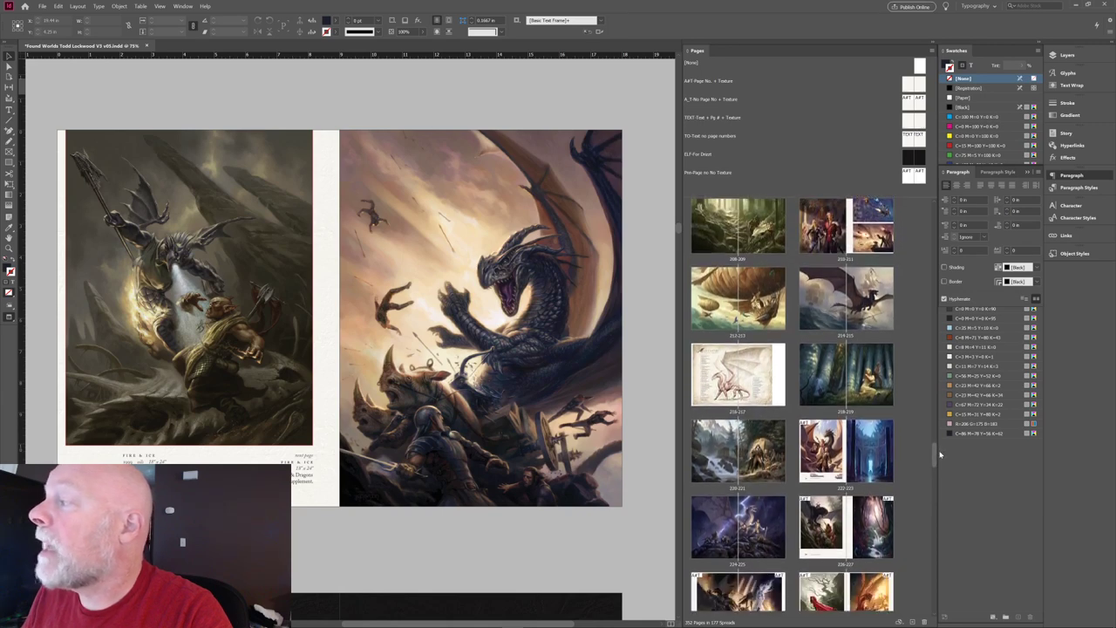
{"action": "double_click", "coordinate": [742, 382]}
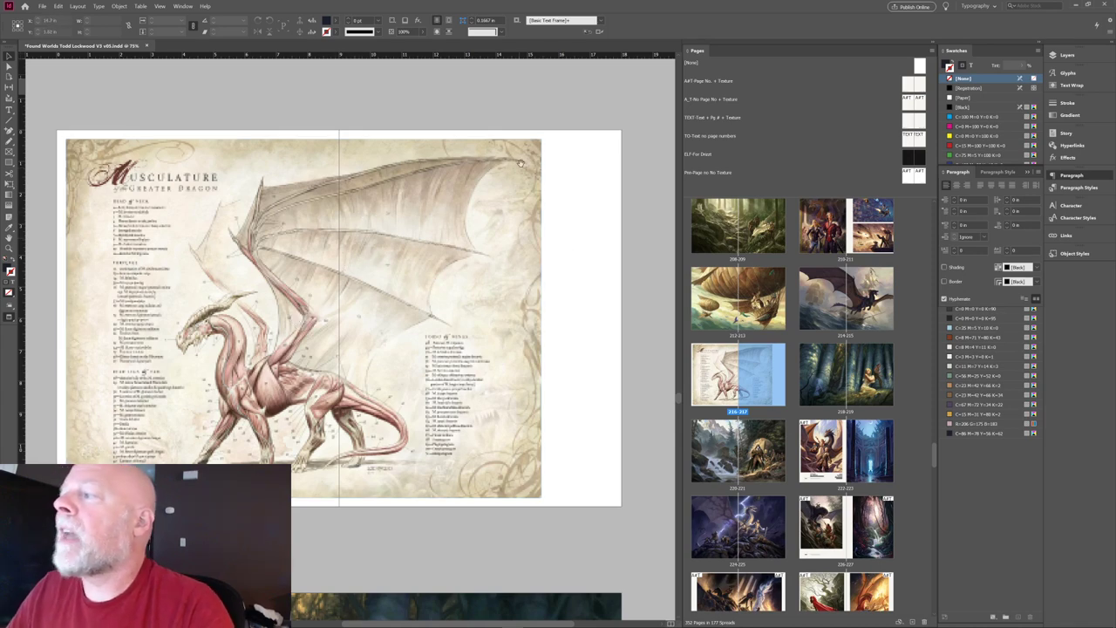
{"action": "scroll", "coordinate": [470, 306], "scroll_direction": "up", "scroll_amount": 10}
{"action": "scroll", "coordinate": [452, 519], "scroll_direction": "up", "scroll_amount": 15}
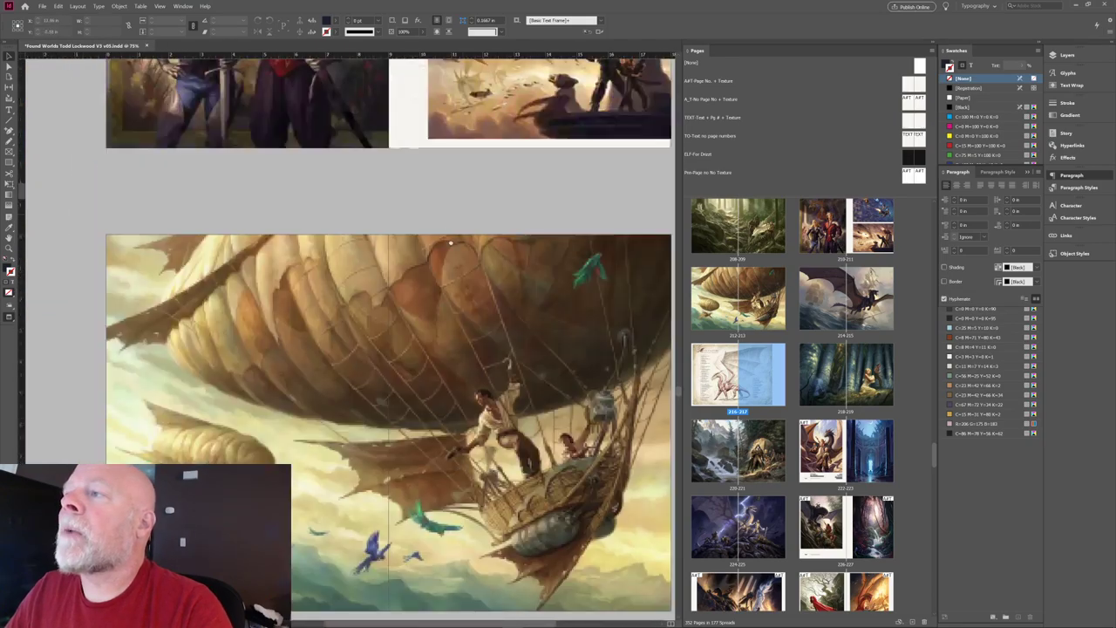
{"action": "scroll", "coordinate": [452, 519], "scroll_direction": "up", "scroll_amount": 10}
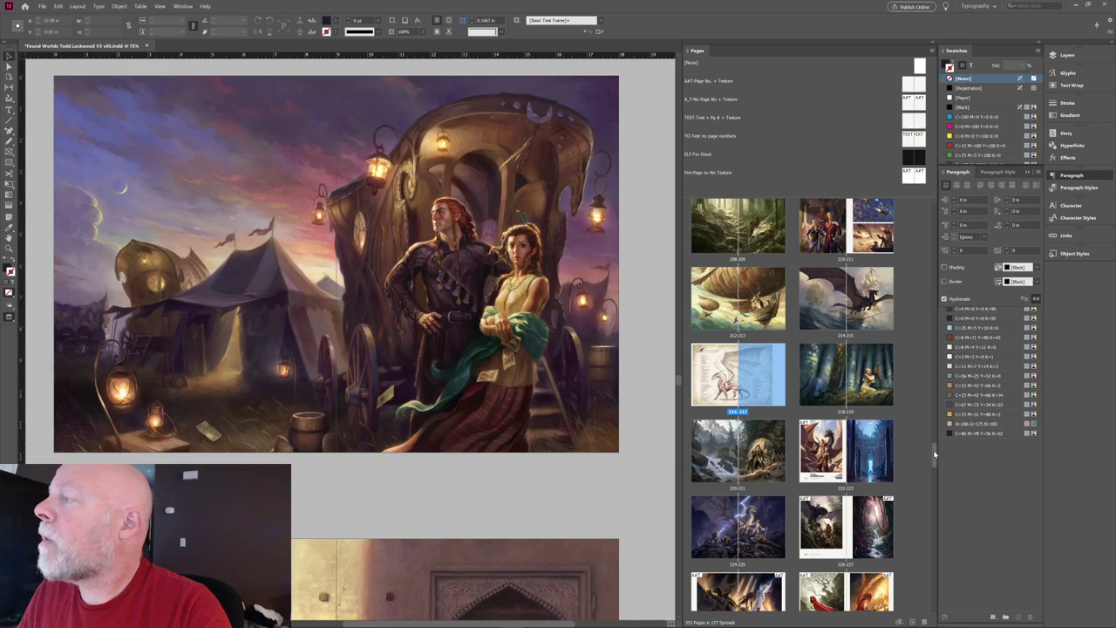
Copy both Fire & Ice caption frames from page 202 and paste them onto page 217 of the Musculature spread.
{"action": "scroll", "coordinate": [935, 453], "scroll_direction": "up", "scroll_amount": 5}
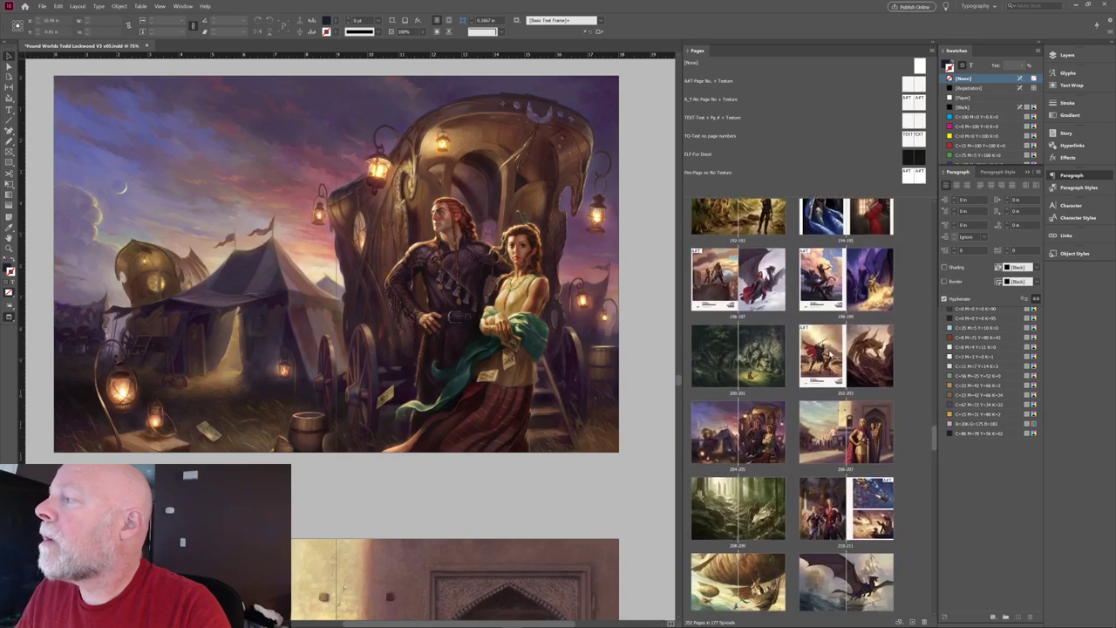
{"action": "double_click", "coordinate": [829, 354]}
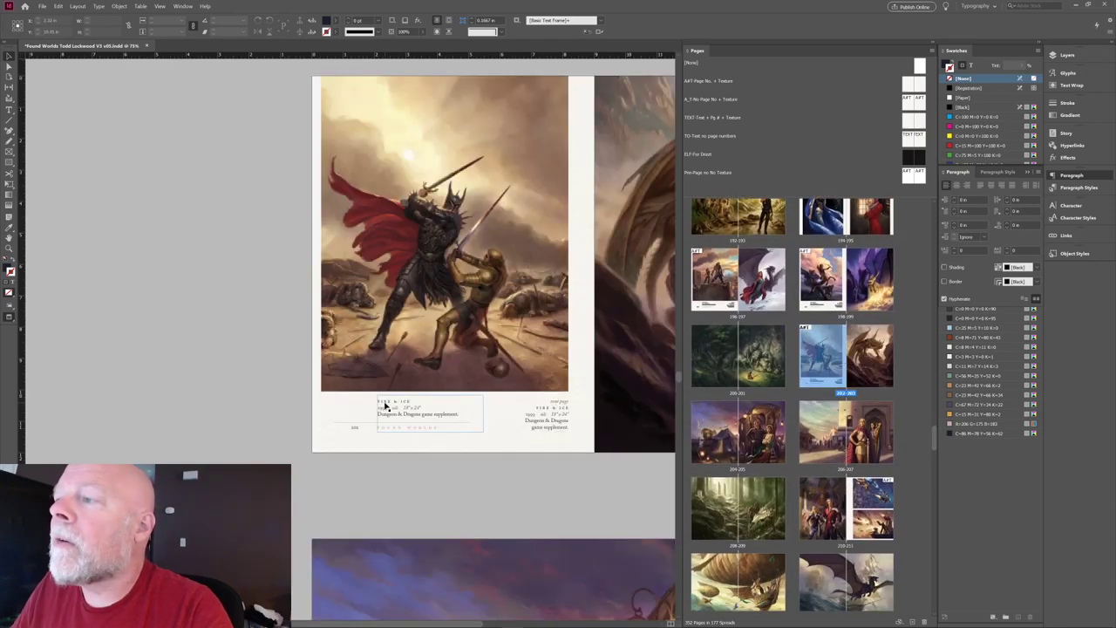
{"action": "left_click", "coordinate": [565, 403], "text": "shift"}
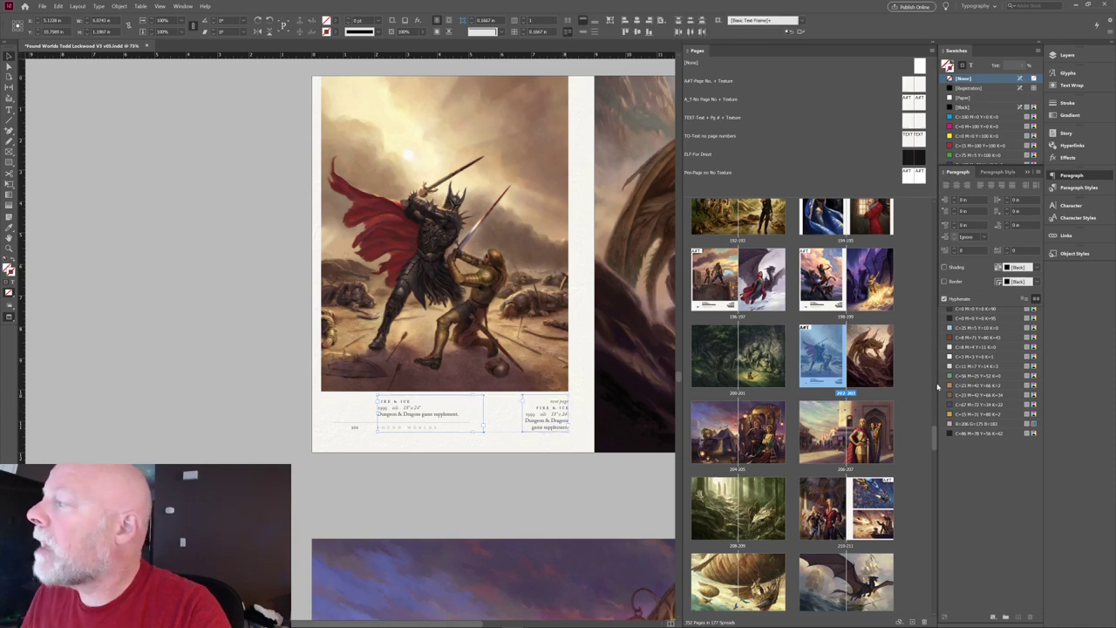
{"action": "scroll", "coordinate": [936, 452], "scroll_direction": "down", "scroll_amount": 8}
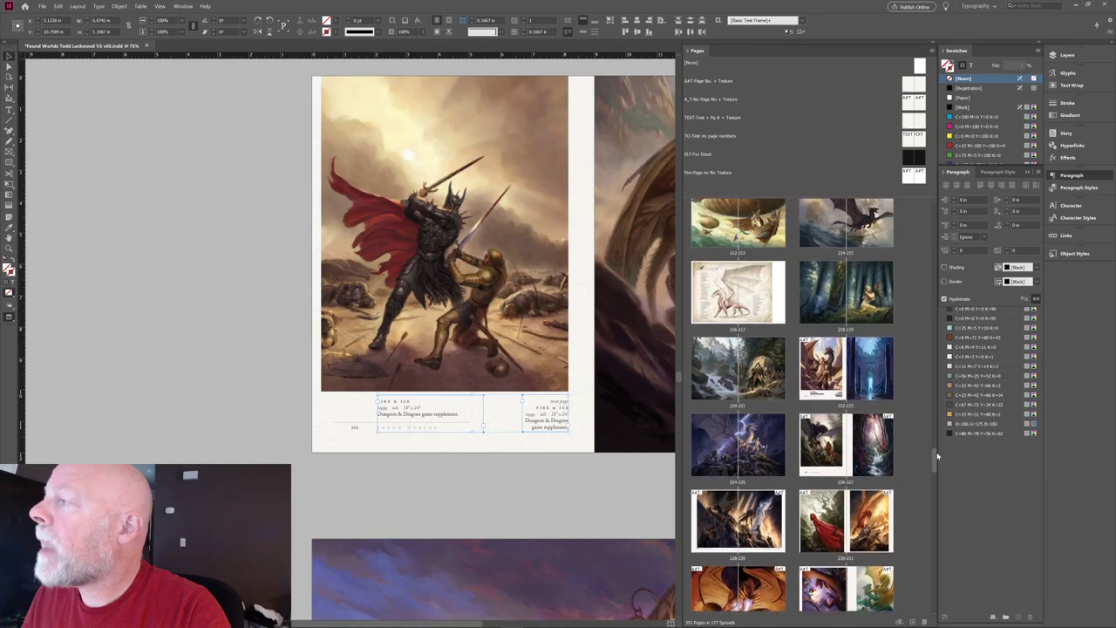
{"action": "left_click", "coordinate": [760, 311]}
{"action": "double_click", "coordinate": [760, 310]}
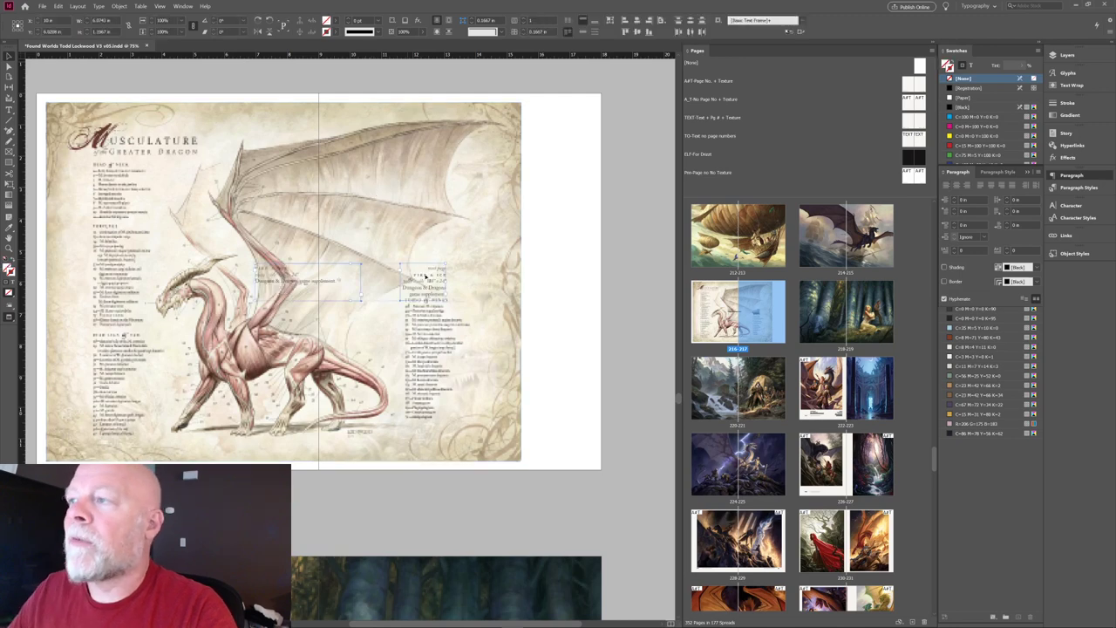
Move the pasted captions toward the white margin of page 217, delete the narrow right-aligned frame, and place the Fire & Ice caption beside the artwork.
{"action": "left_click_drag", "start_coordinate": [424, 283], "coordinate": [623, 344]}
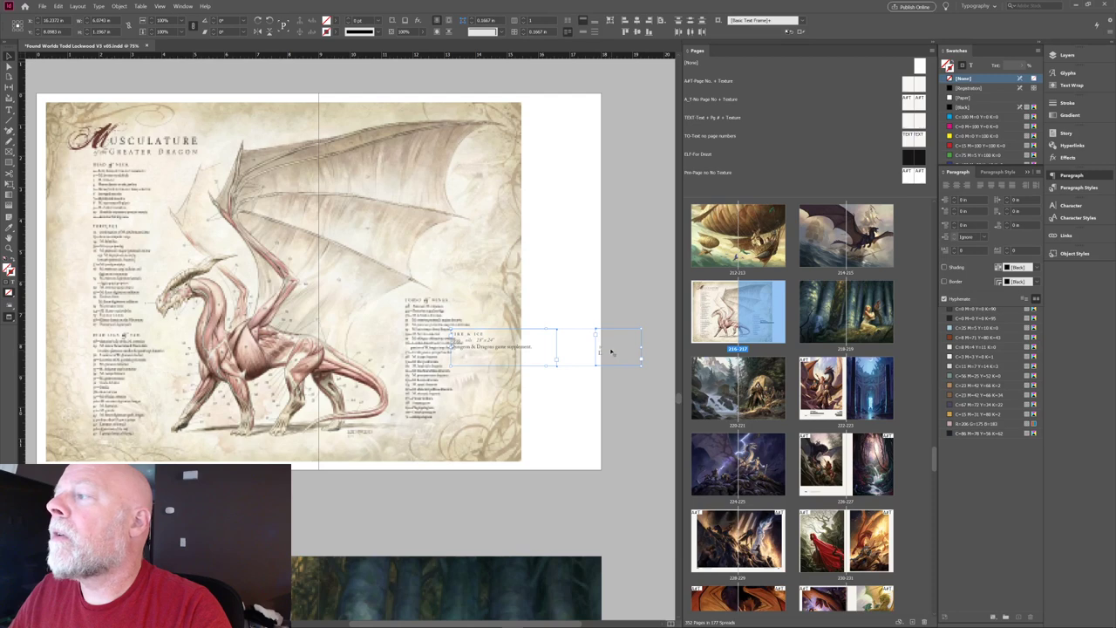
{"action": "left_click_drag", "start_coordinate": [614, 353], "coordinate": [614, 354]}
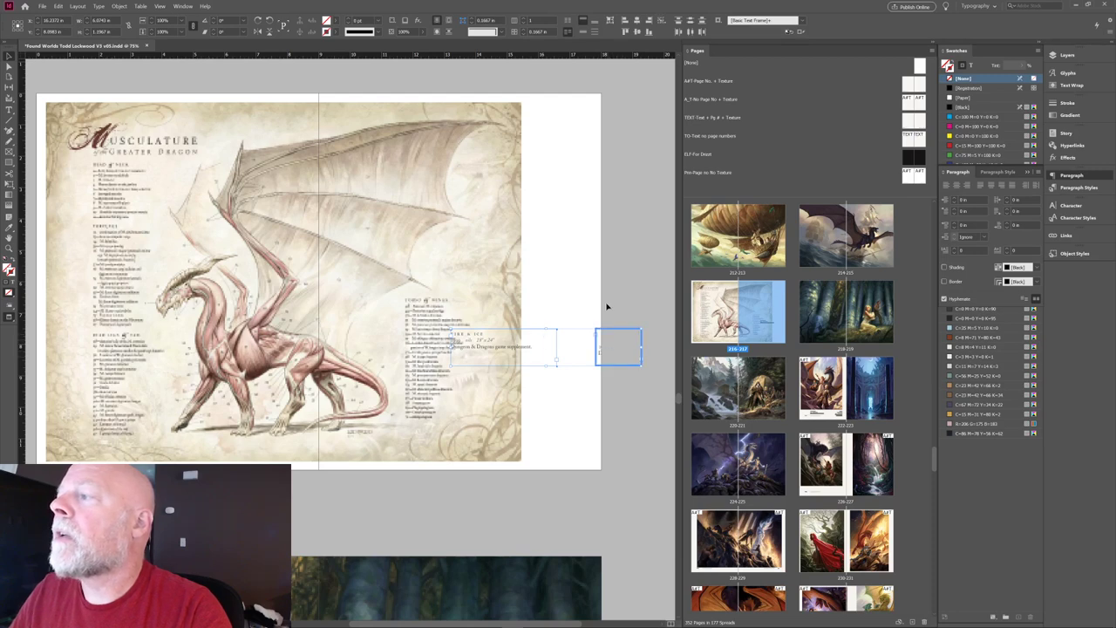
{"action": "left_click", "coordinate": [616, 311]}
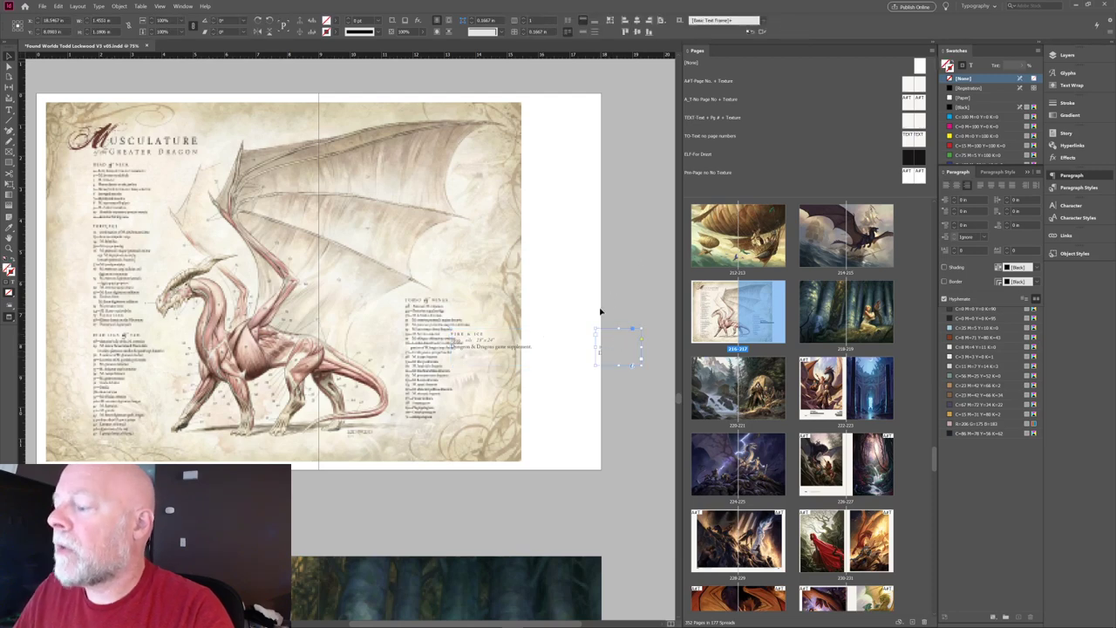
{"action": "left_click", "coordinate": [554, 314]}
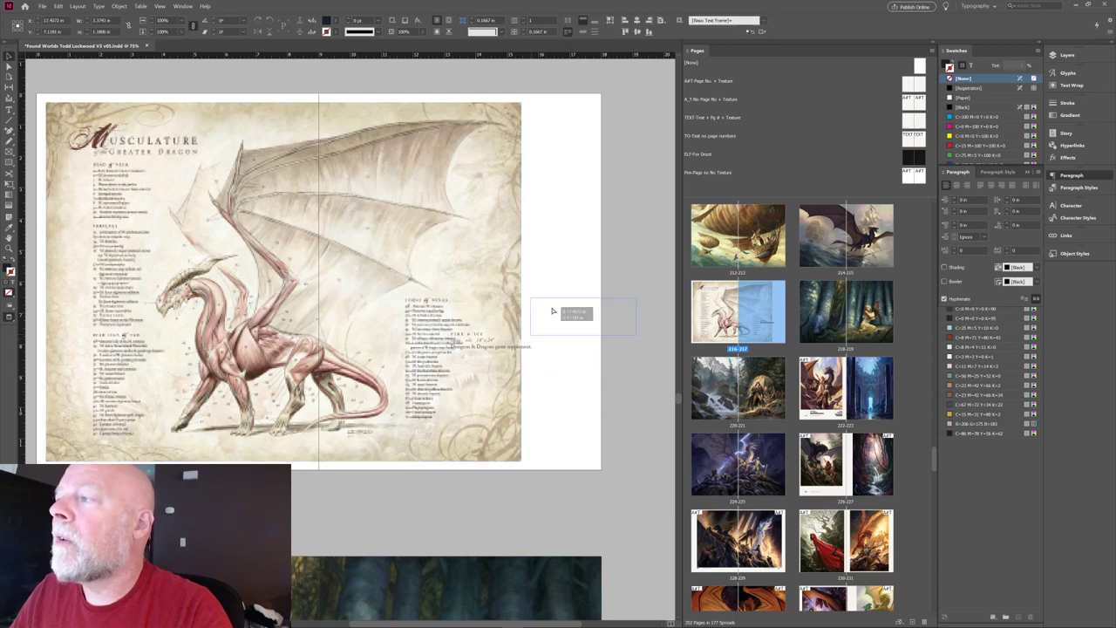
{"action": "left_click", "coordinate": [557, 315]}
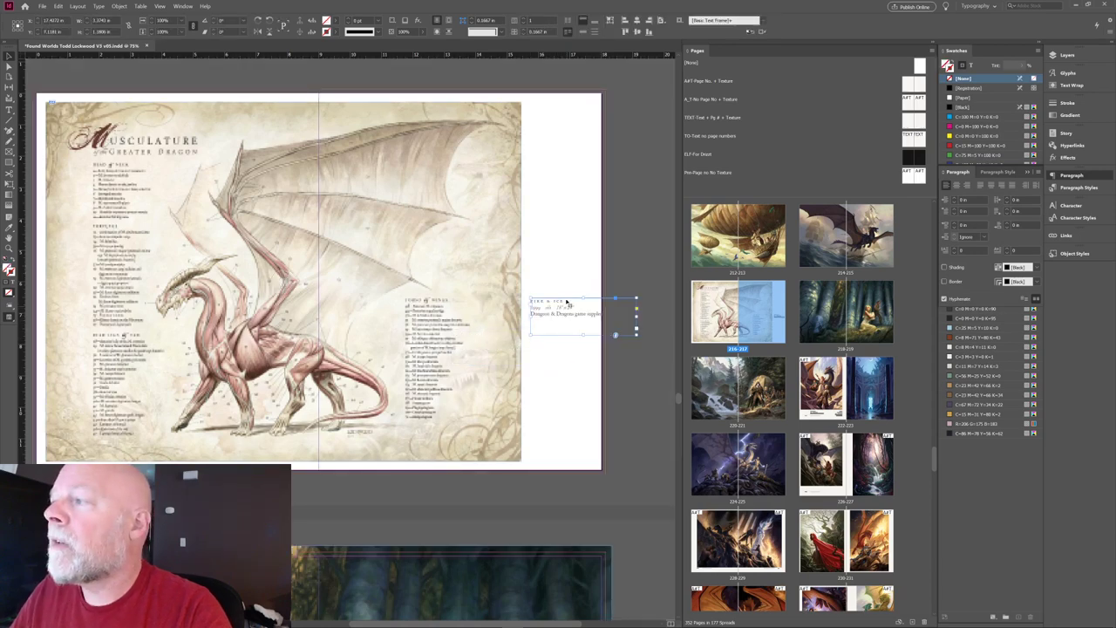
{"action": "left_click", "coordinate": [560, 292]}
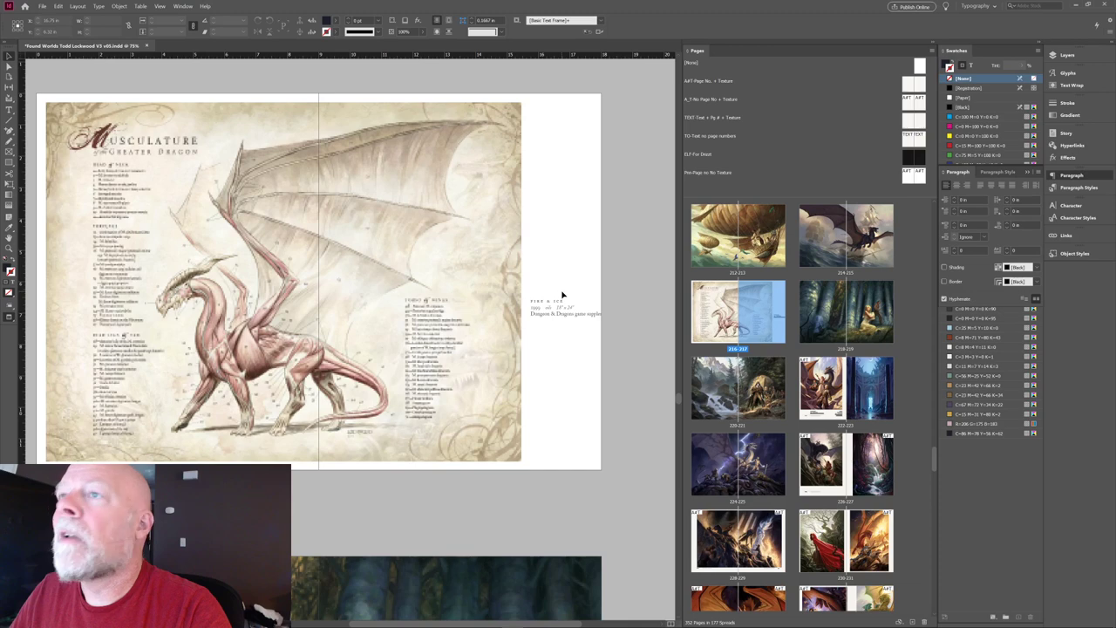
Apply the last listed master, for pages without texture, to page 217 and narrow the Fire & Ice caption frame to about 1.56 in.
{"action": "key", "text": "w"}
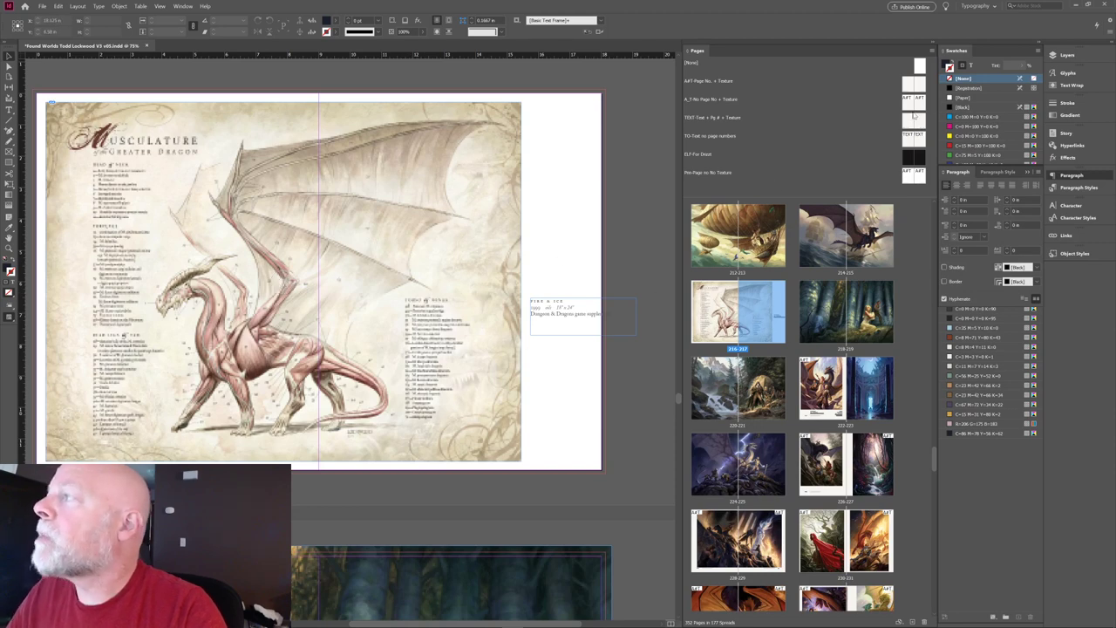
{"action": "left_click_drag", "start_coordinate": [920, 177], "coordinate": [773, 314]}
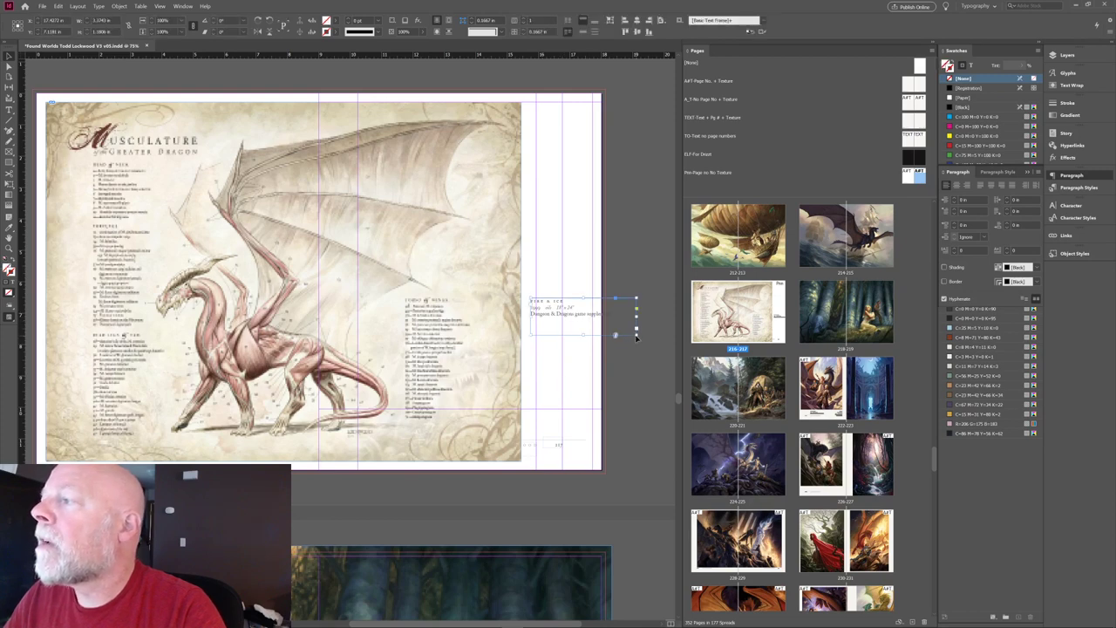
{"action": "double_click", "coordinate": [635, 336]}
{"action": "left_click_drag", "start_coordinate": [611, 325], "coordinate": [592, 358]}
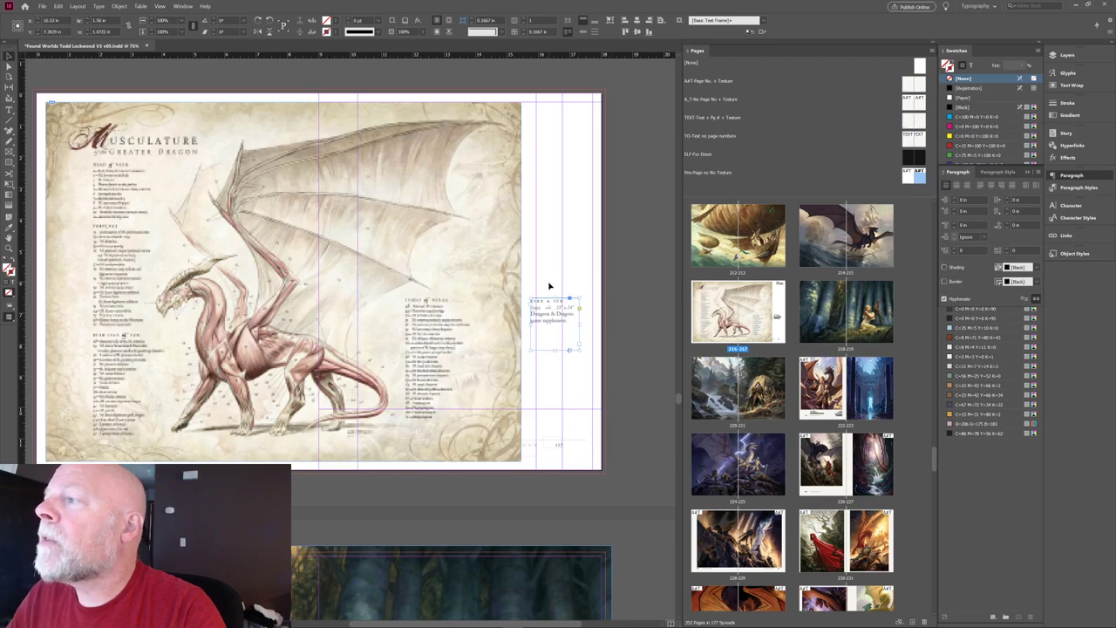
Nudge the Fire & Ice caption frame sideways until its inner edge aligns with the vertical master guide in page 217's white margin.
{"action": "key", "text": "Right"}
{"action": "key", "text": "Right"}
{"action": "key", "text": "Right"}
{"action": "key", "text": "Right"}
{"action": "key", "text": "Right"}
{"action": "key", "text": "Right"}
{"action": "key", "text": "Right"}
{"action": "key", "text": "Right"}
{"action": "key", "text": "Right"}
{"action": "key", "text": "Right"}
{"action": "key", "text": "Right"}
{"action": "key", "text": "Right"}
{"action": "key", "text": "Right"}
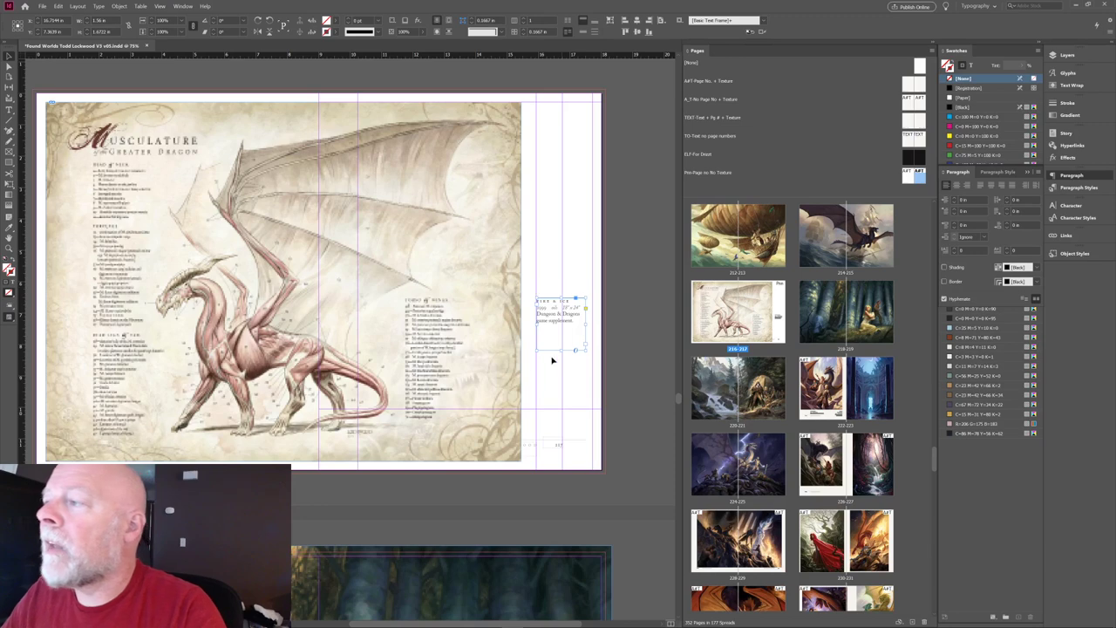
Lower the caption to just above the page number, then apply the [None] master to page 217.
{"action": "left_click_drag", "start_coordinate": [544, 322], "coordinate": [552, 380]}
{"action": "key", "text": "Down"}
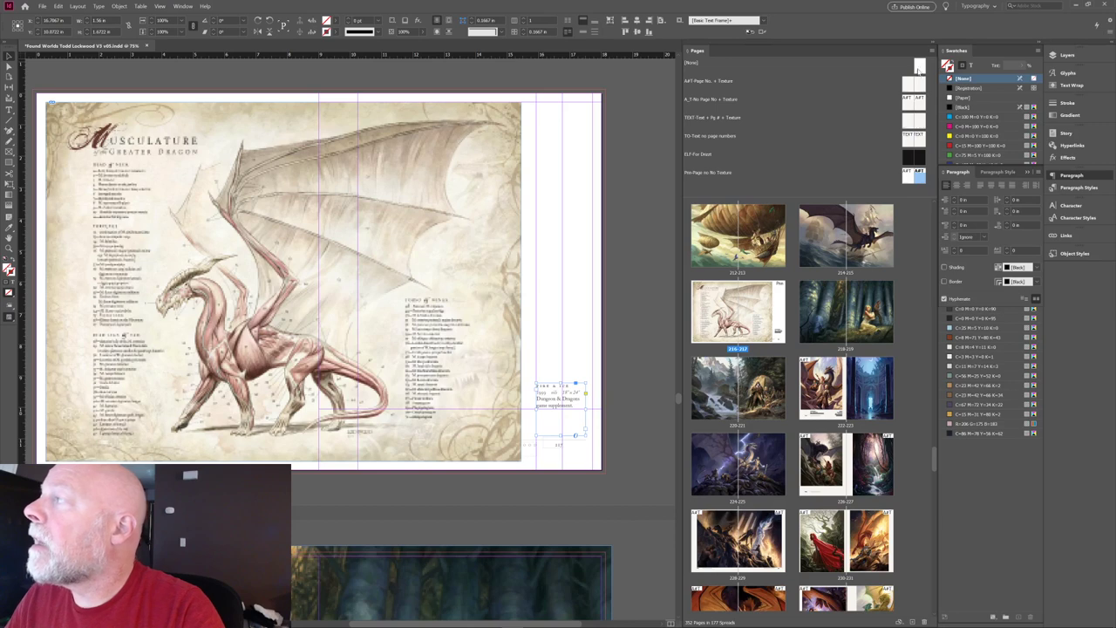
{"action": "left_click_drag", "start_coordinate": [920, 66], "coordinate": [766, 313]}
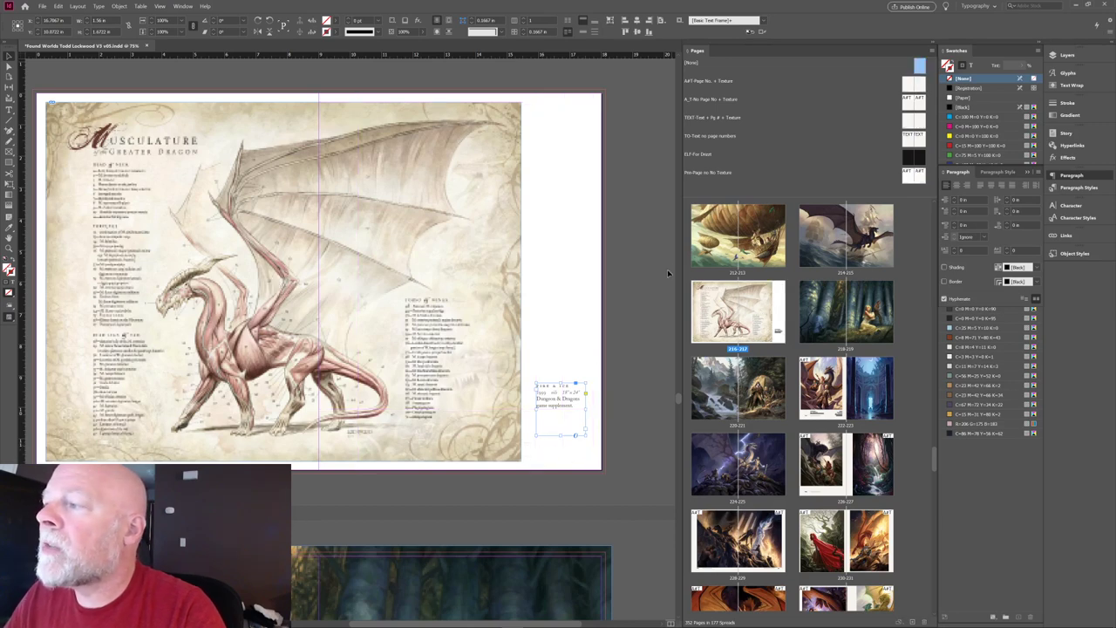
{"action": "left_click", "coordinate": [562, 353]}
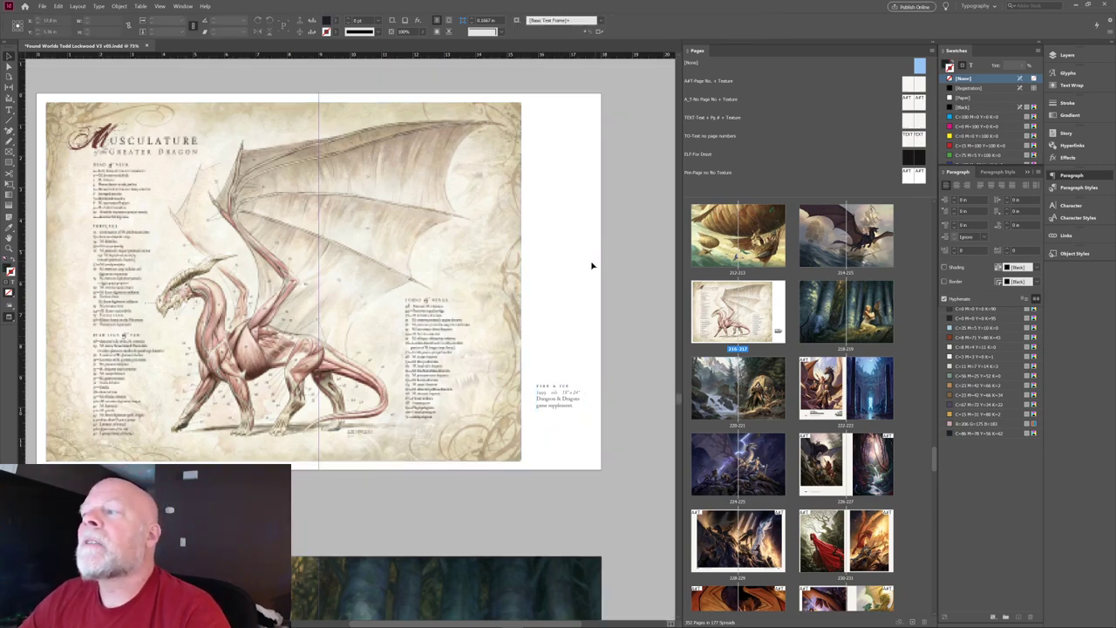
Nudge the Fire & Ice caption down until its last line aligns with the lower edge of the Musculature image.
{"action": "left_click", "coordinate": [553, 390]}
{"action": "key", "text": "shift+Down"}
{"action": "key", "text": "shift+Down"}
{"action": "key", "text": "shift+Down"}
{"action": "key", "text": "shift+Down"}
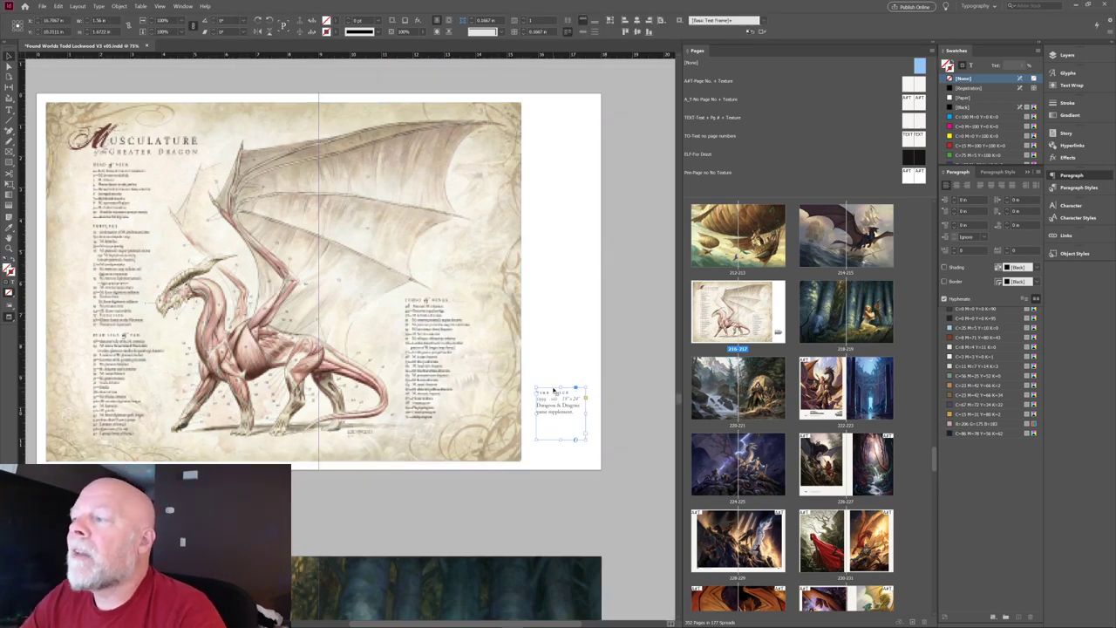
{"action": "key", "text": "Down"}
{"action": "key", "text": "Down"}
{"action": "key", "text": "Down"}
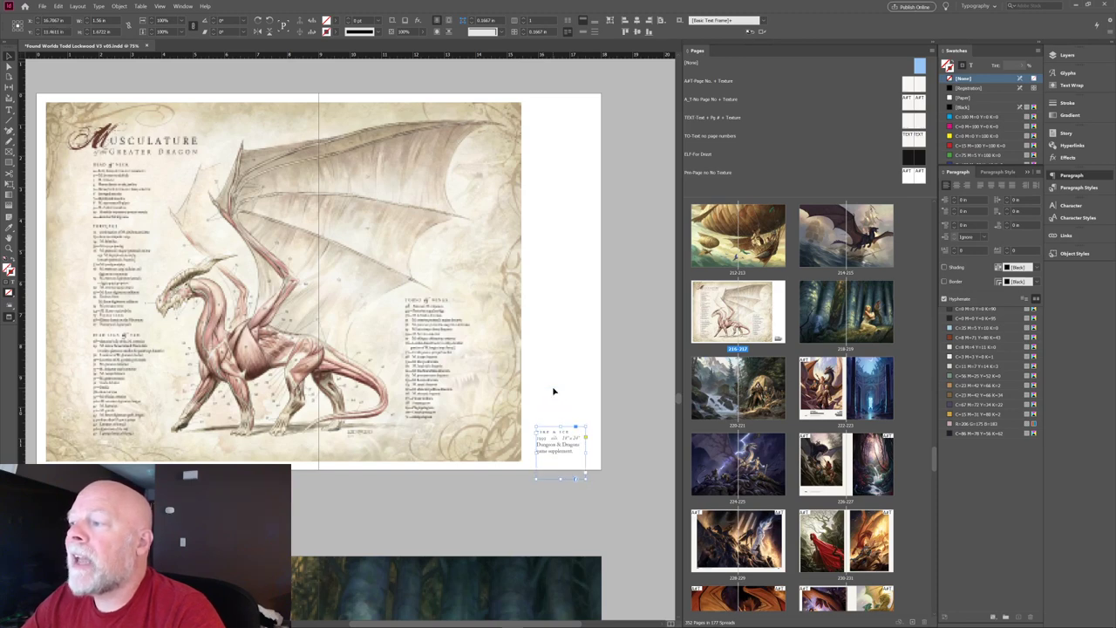
{"action": "left_click", "coordinate": [563, 276]}
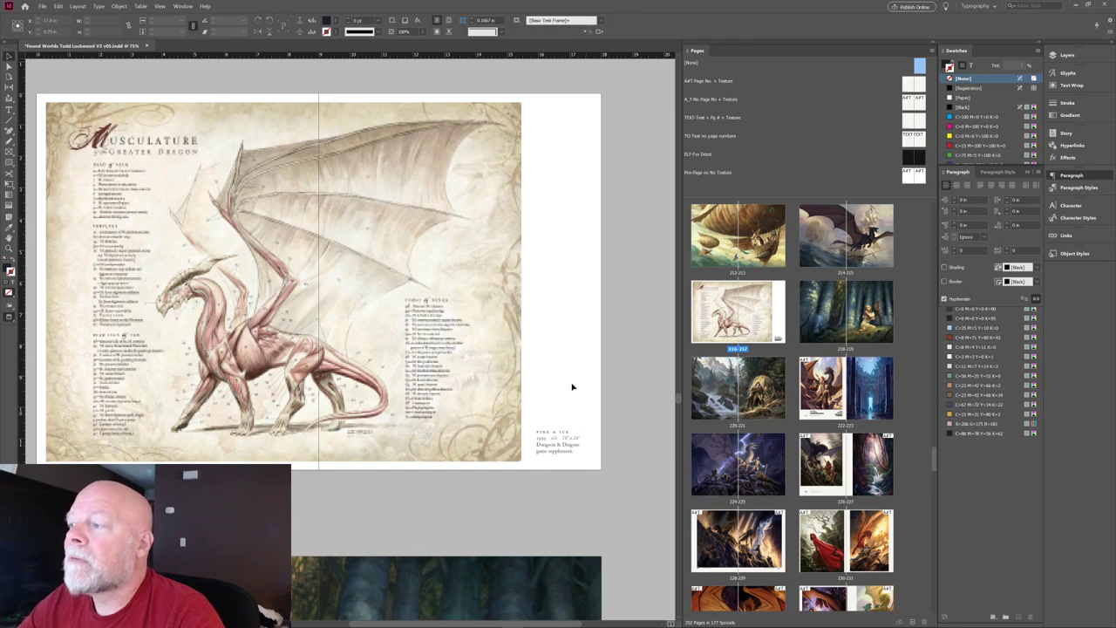
{"action": "left_click", "coordinate": [557, 432]}
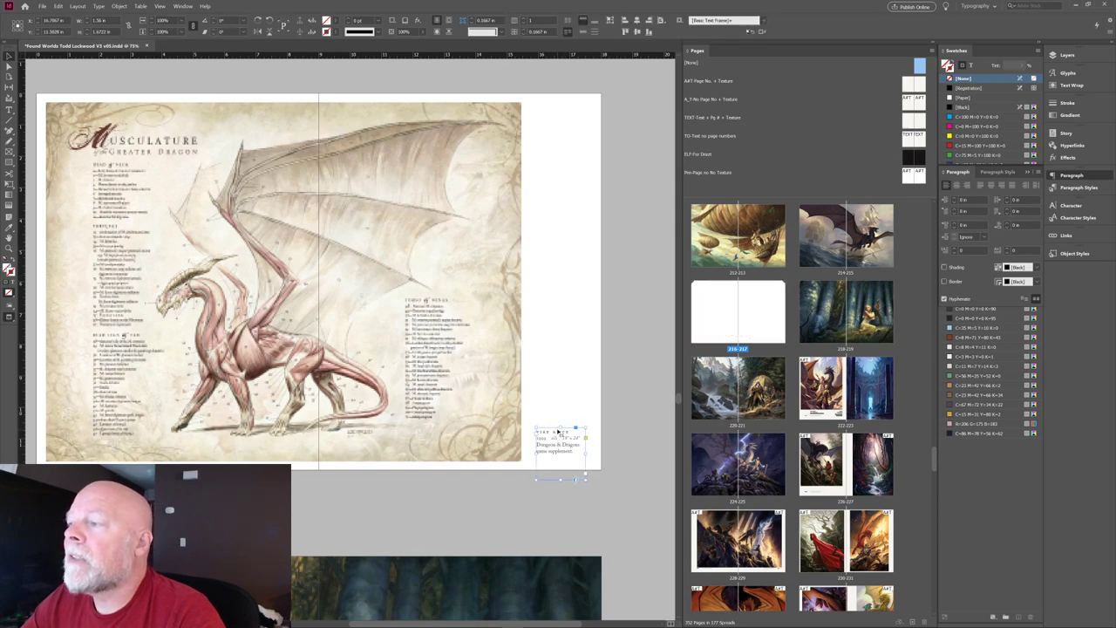
{"action": "key", "text": "Down"}
{"action": "key", "text": "Down"}
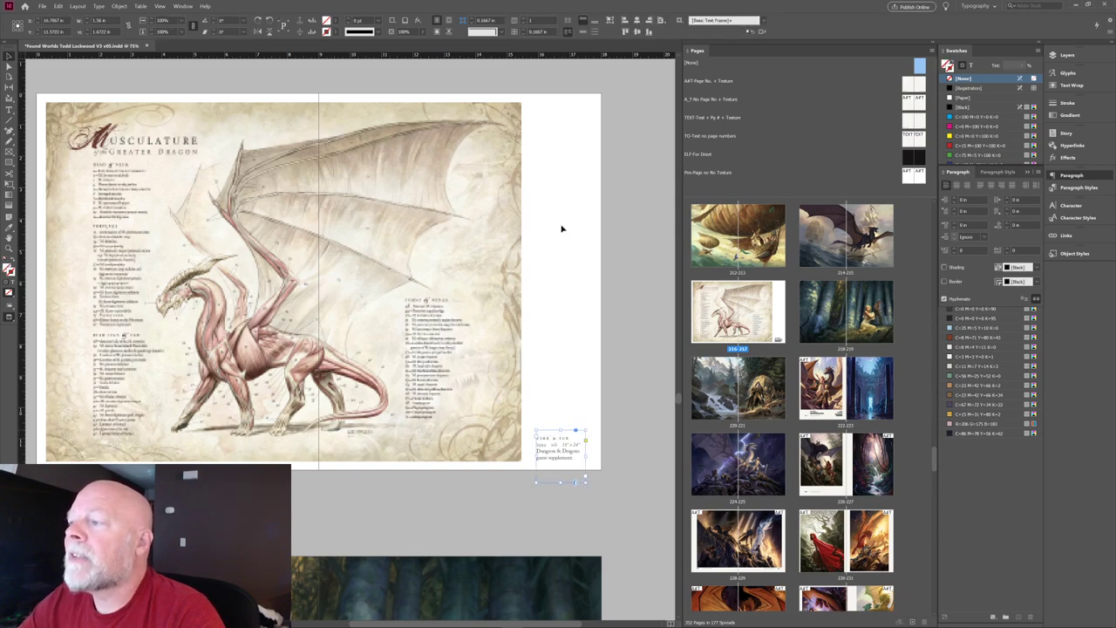
{"action": "left_click", "coordinate": [573, 309]}
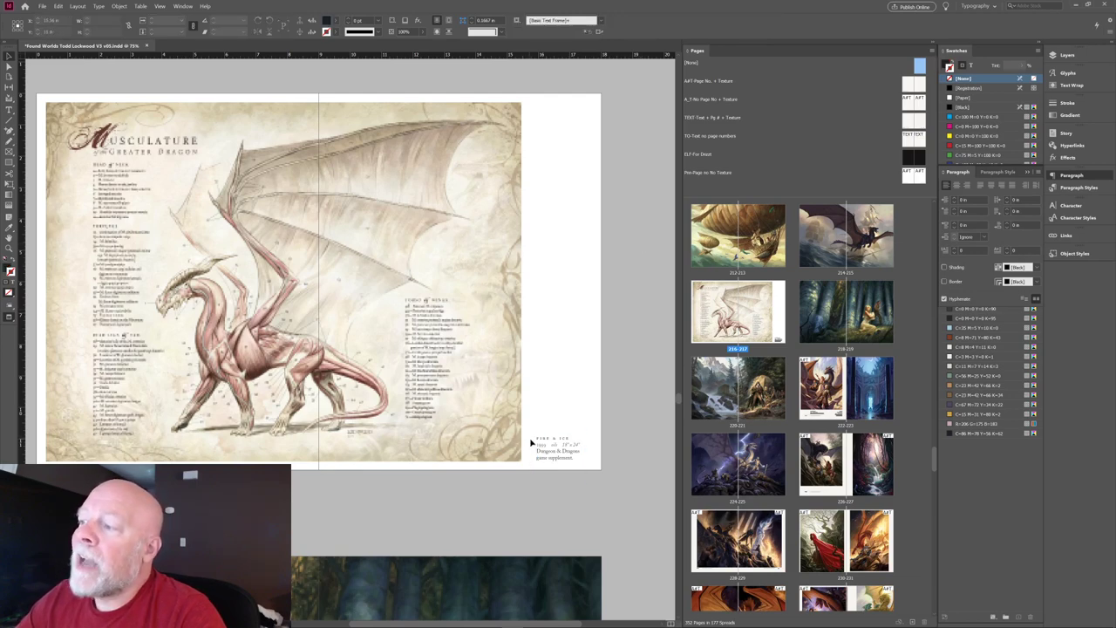
Nudge the Fire & Ice caption closer to the Musculature image, leaving a small gap between the artwork's edge and the text.
{"action": "left_click", "coordinate": [556, 433]}
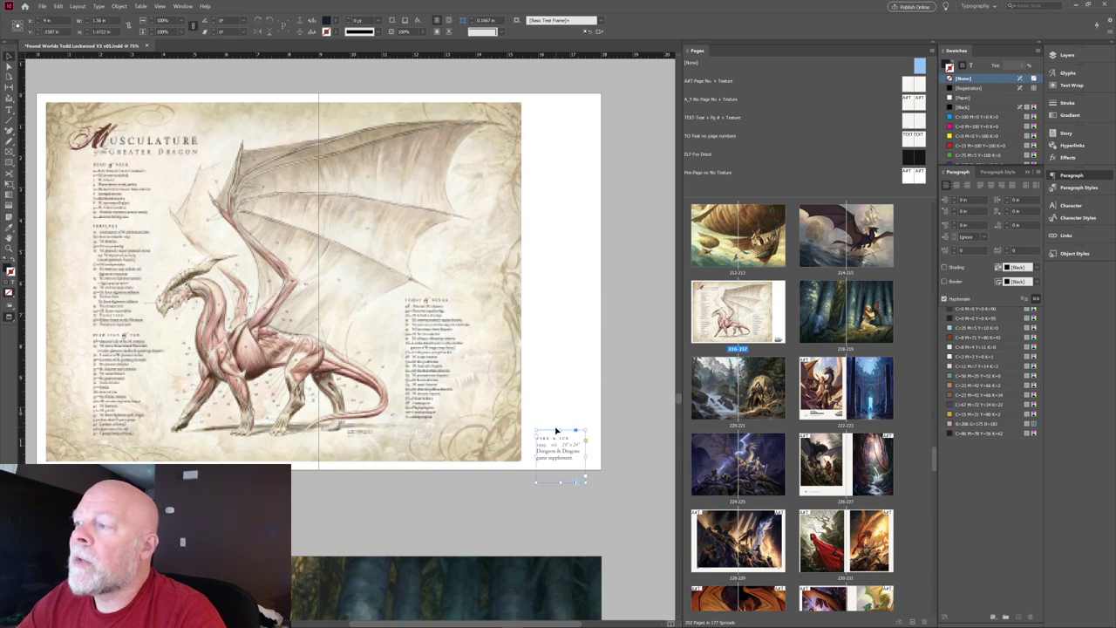
{"action": "key", "text": "Left"}
{"action": "key", "text": "Left"}
{"action": "key", "text": "Left"}
{"action": "key", "text": "Left"}
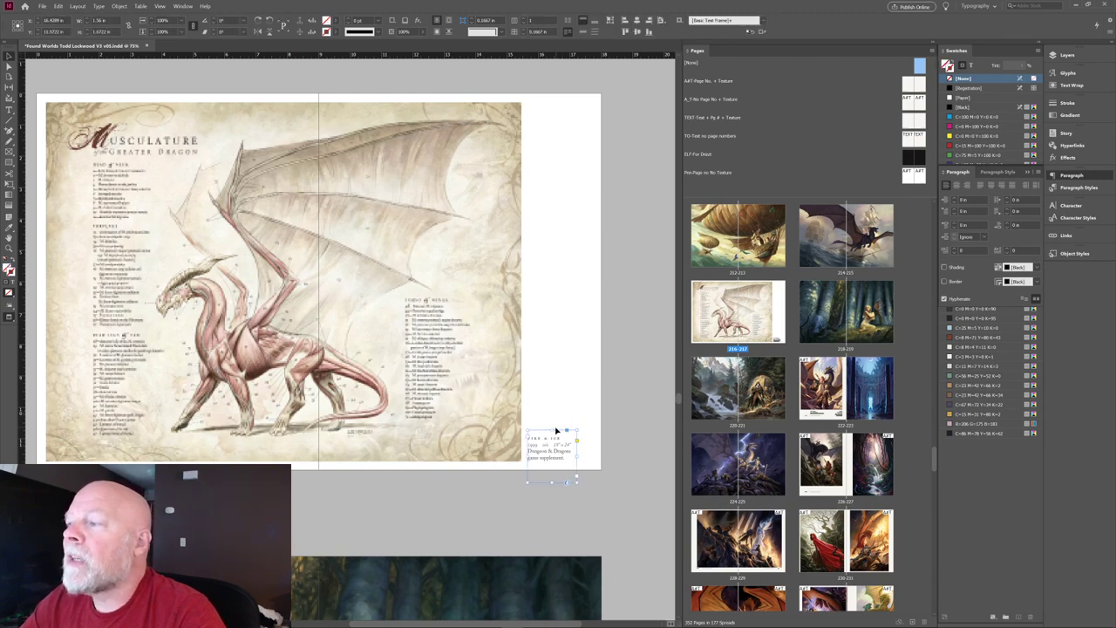
{"action": "key", "text": "Left"}
{"action": "key", "text": "Left"}
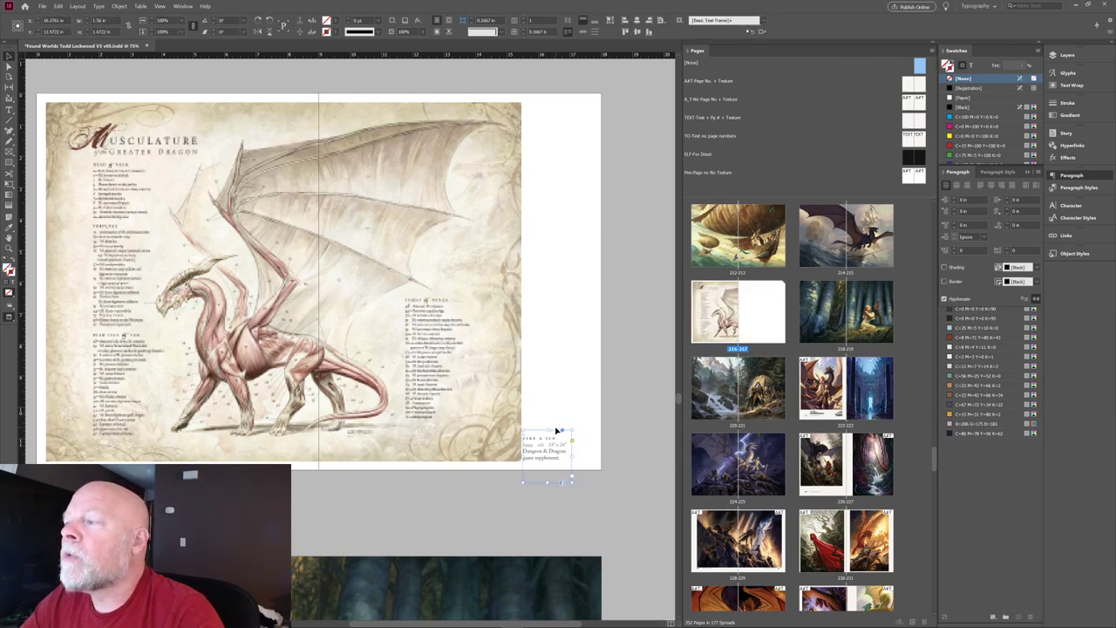
{"action": "key", "text": "Left"}
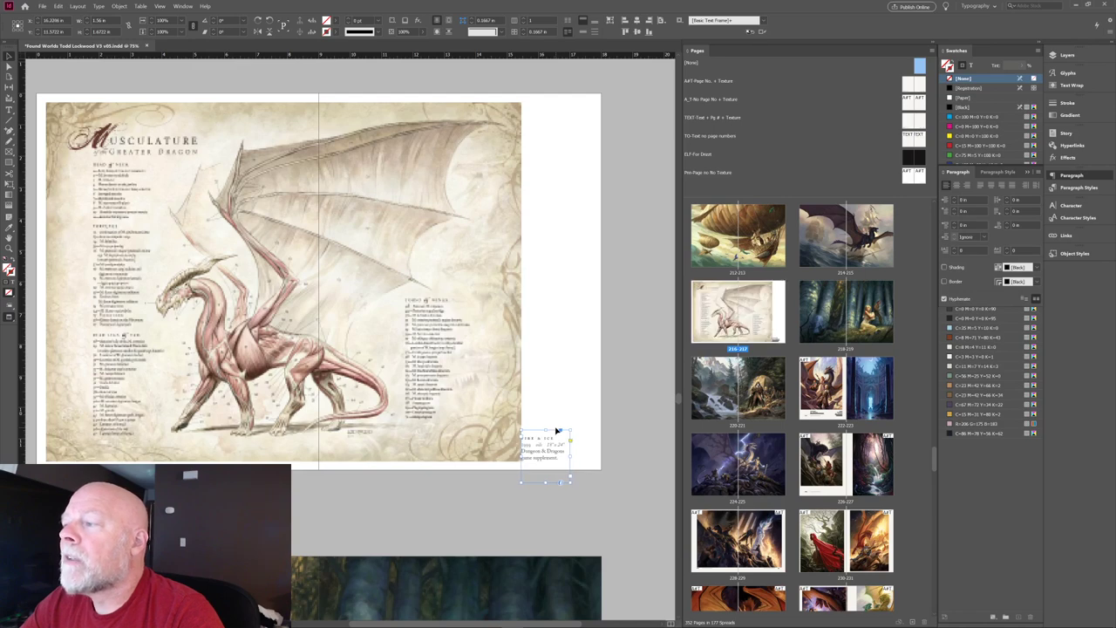
{"action": "key", "text": "Right"}
{"action": "key", "text": "Right"}
{"action": "key", "text": "Right"}
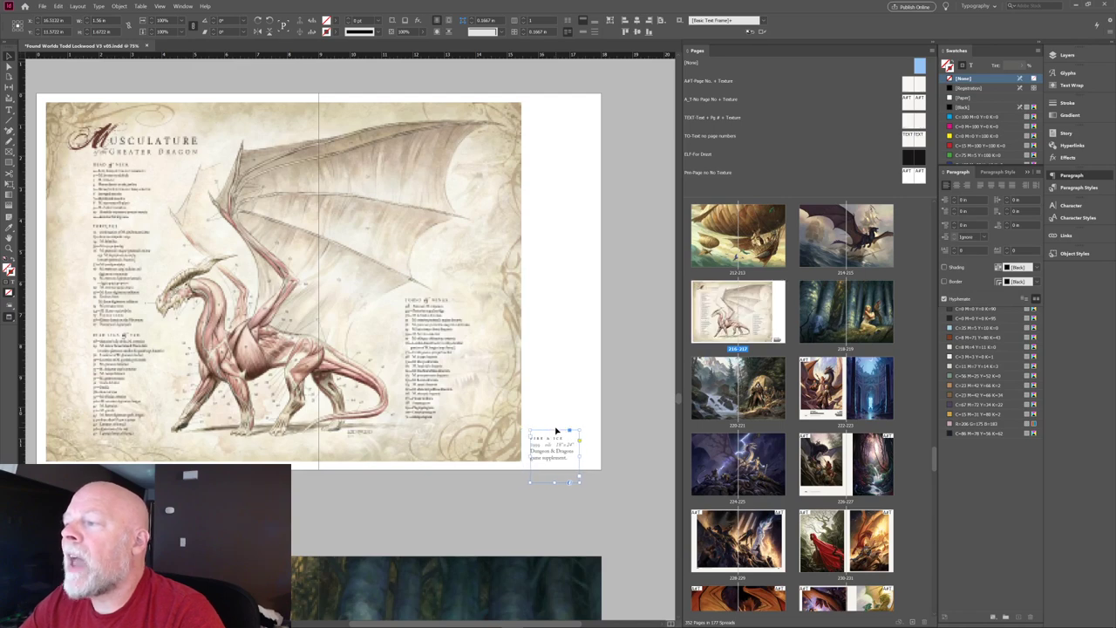
{"action": "left_click", "coordinate": [569, 267]}
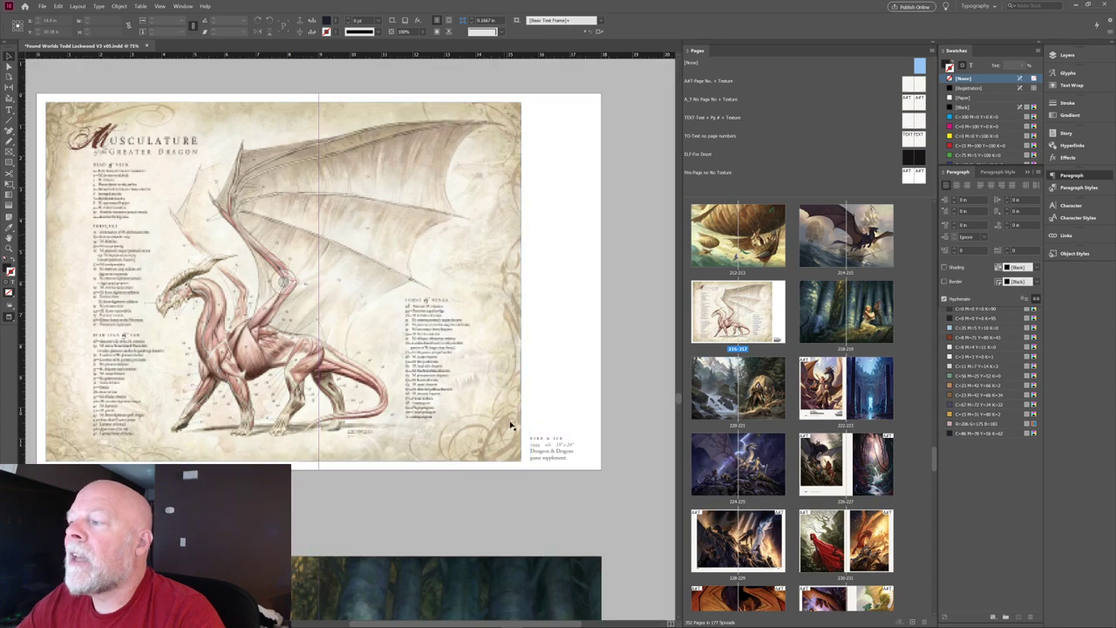
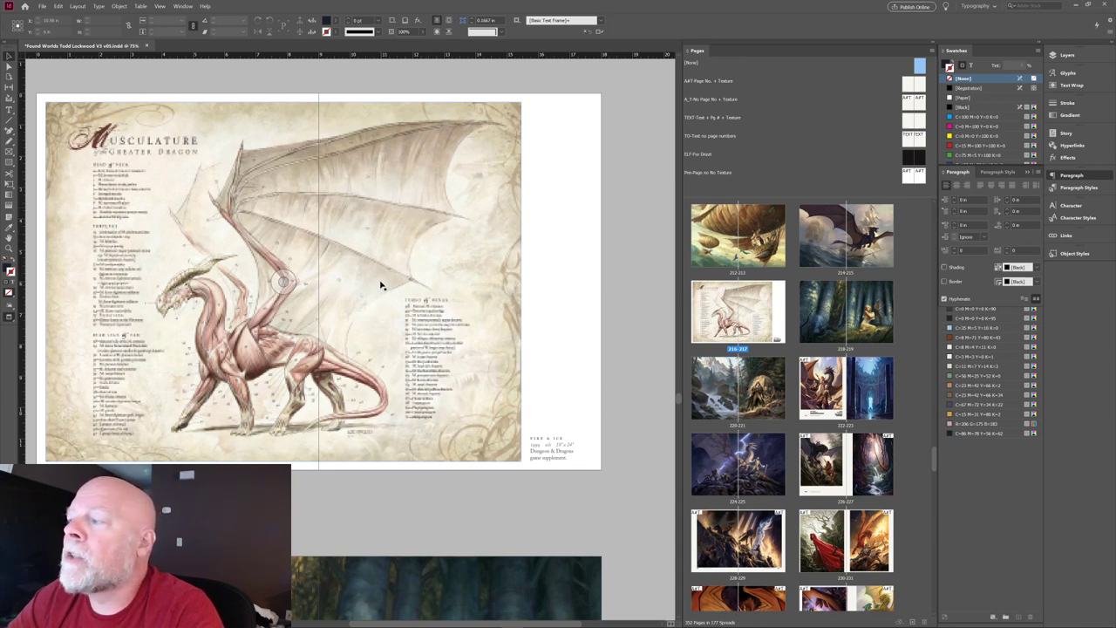
{"action": "left_click", "coordinate": [360, 146]}
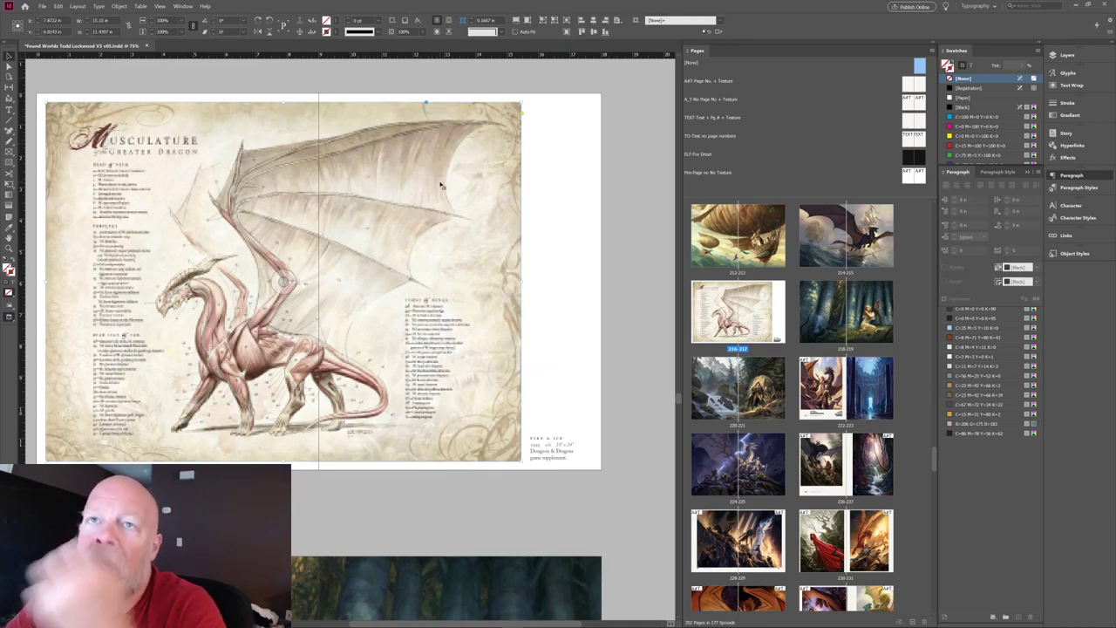
{"action": "left_click", "coordinate": [552, 298]}
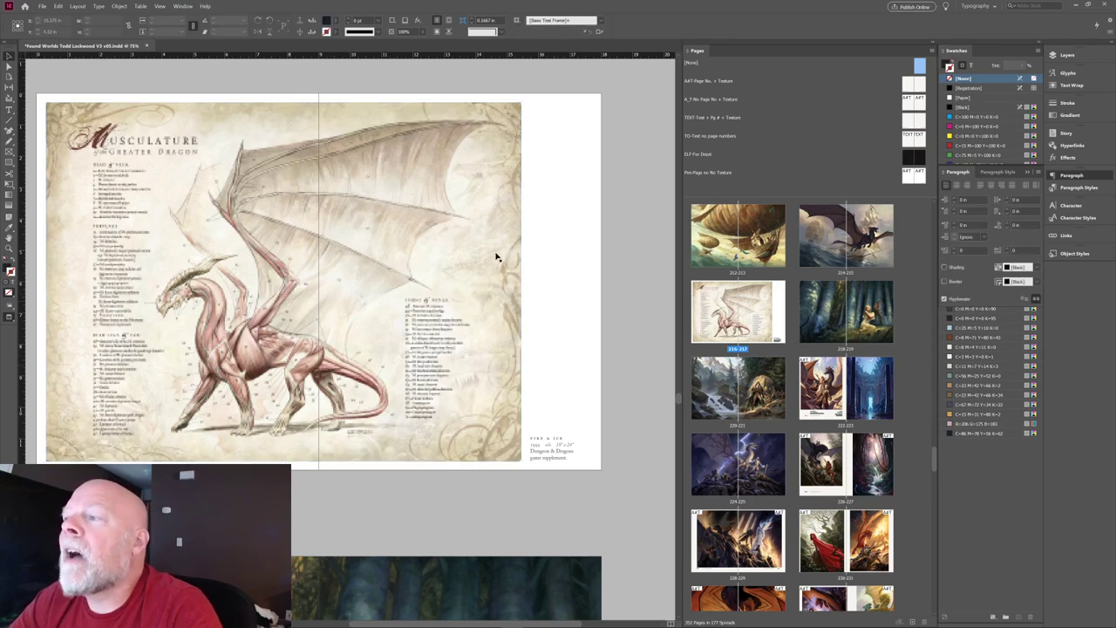
Scale the full-spread forest image on pages 218-219 down to 18.25 in wide so its edges meet the bleed.
{"action": "scroll", "coordinate": [410, 305], "scroll_direction": "down", "scroll_amount": 4}
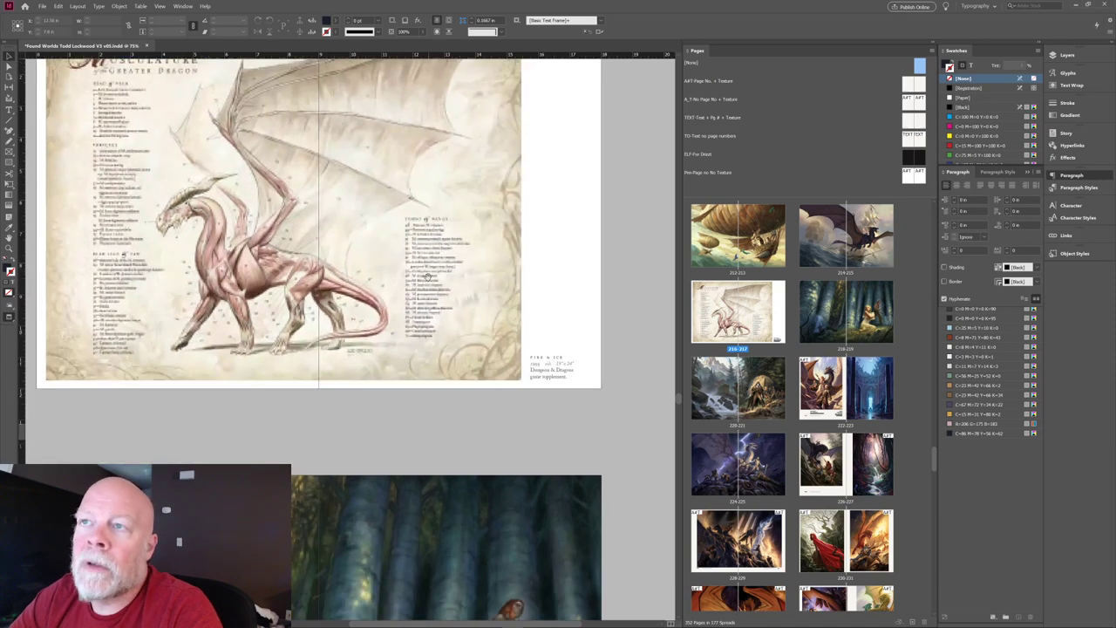
{"action": "scroll", "coordinate": [435, 259], "scroll_direction": "down", "scroll_amount": 5}
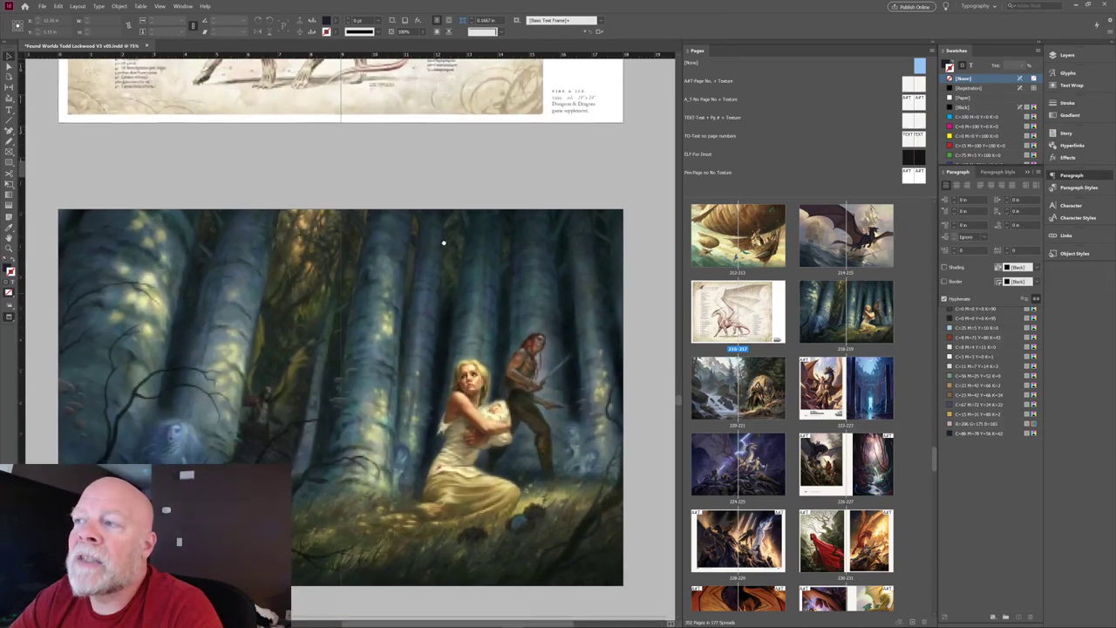
{"action": "left_click", "coordinate": [368, 259]}
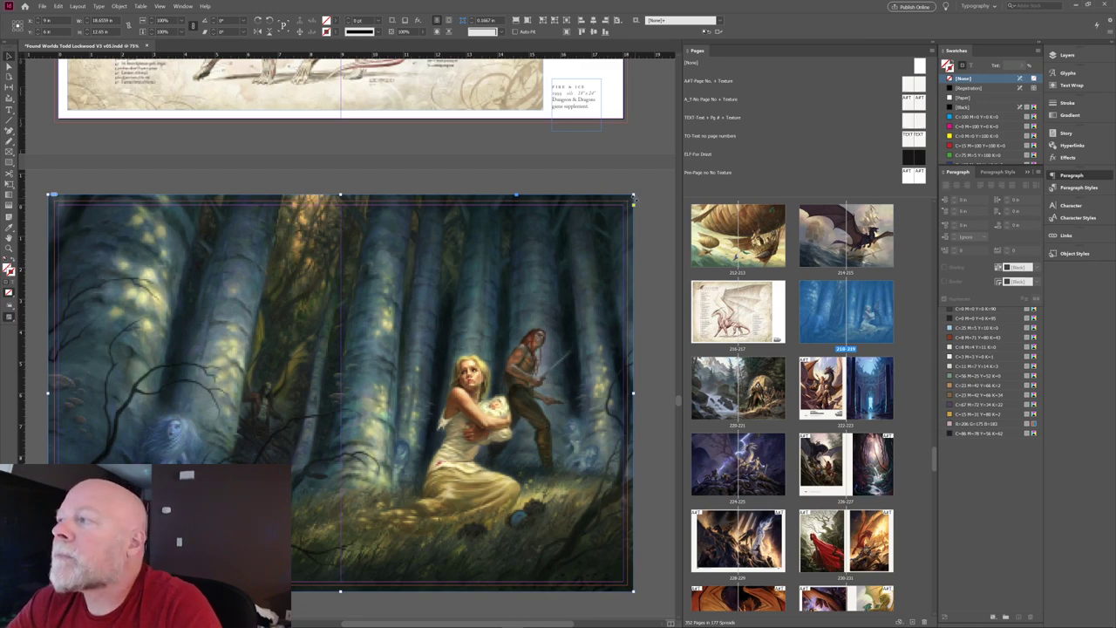
{"action": "left_click_drag", "start_coordinate": [633, 195], "coordinate": [625, 207]}
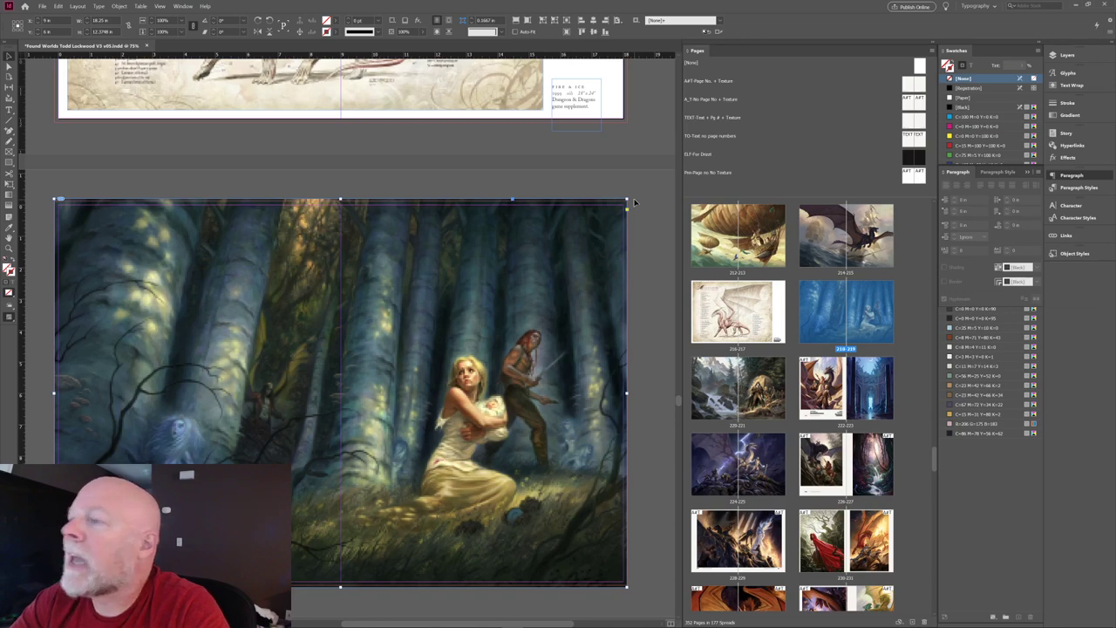
Compare the trimmed preview of the forest spread on pages 218-219 with the view showing its bleed and guides.
{"action": "left_click", "coordinate": [416, 181]}
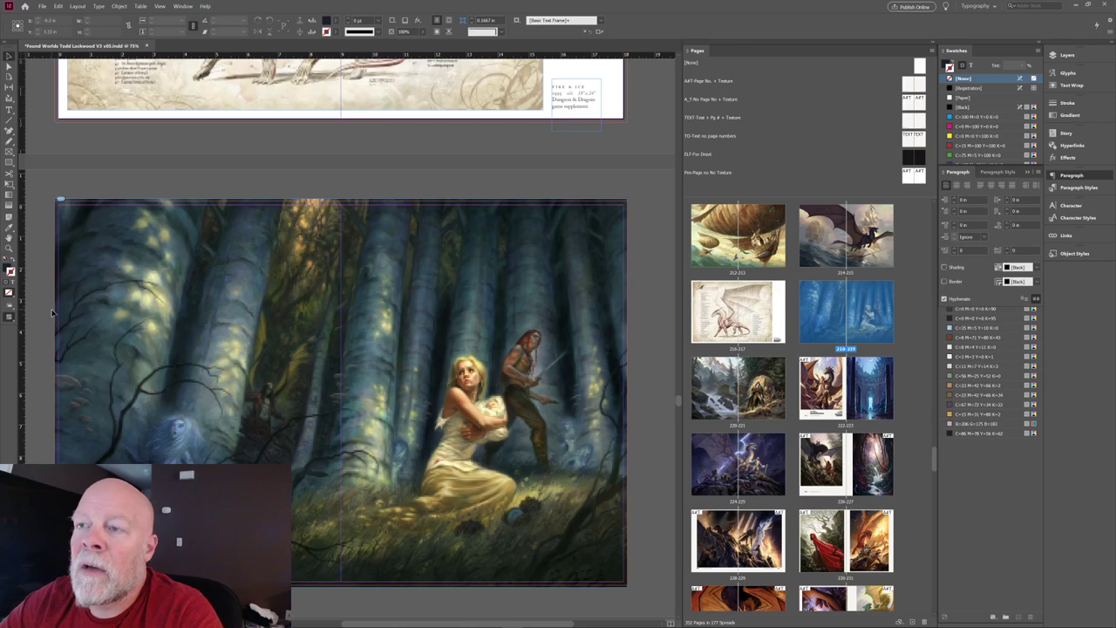
{"action": "key", "text": "w"}
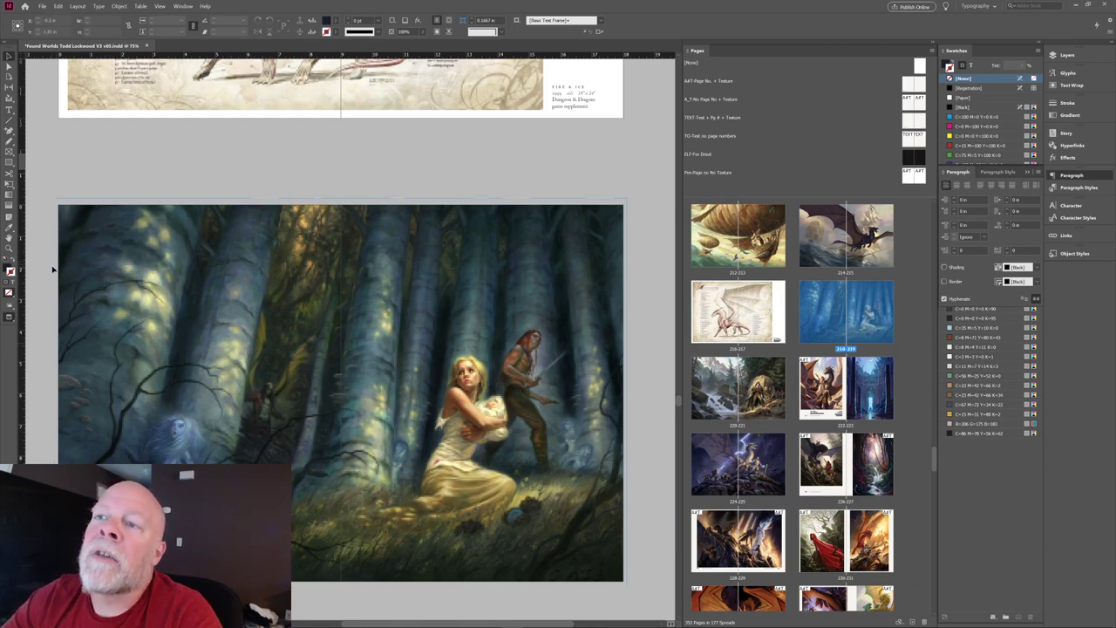
{"action": "key", "text": "w"}
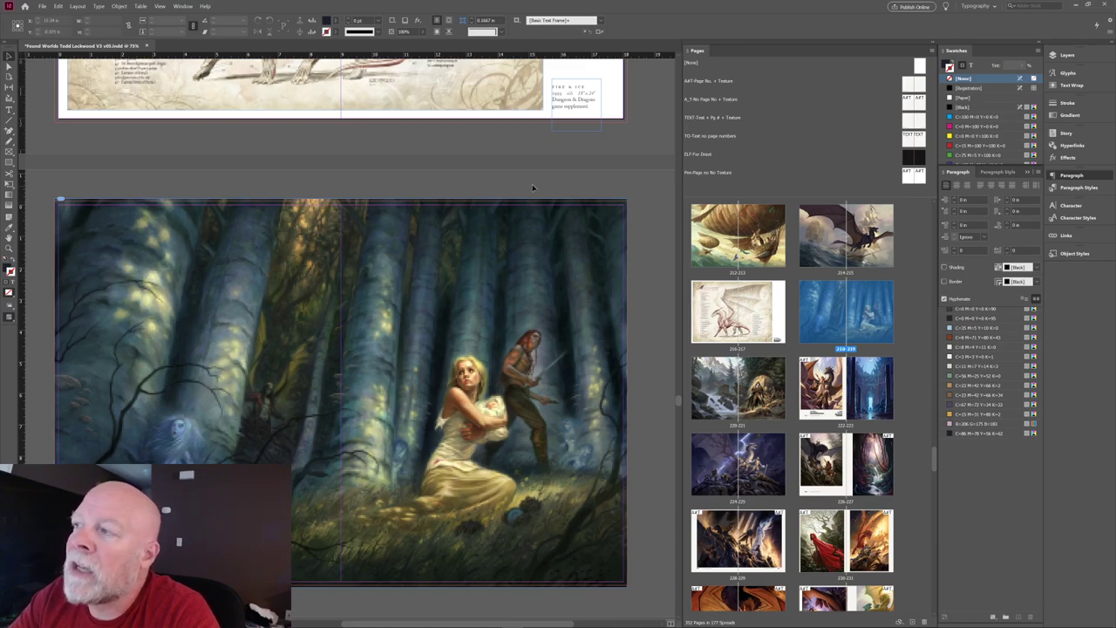
Compare the trimmed preview of the full-spread mountain stream image on pages 220-221 with the view showing its bleed and guides.
{"action": "key", "text": "w"}
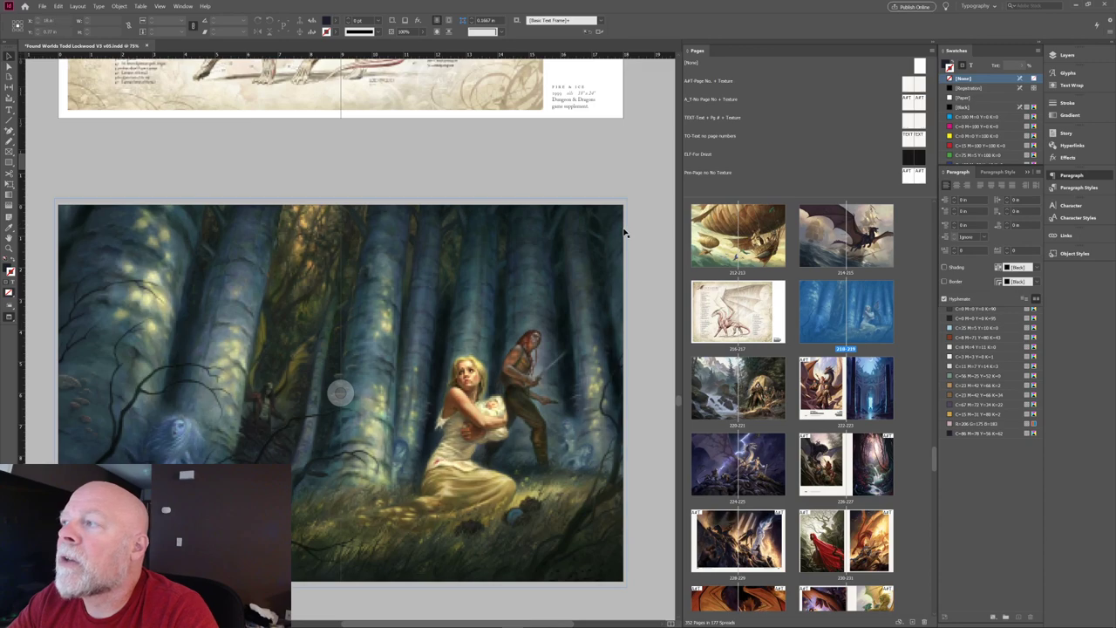
{"action": "scroll", "coordinate": [343, 212], "scroll_direction": "down", "scroll_amount": 8}
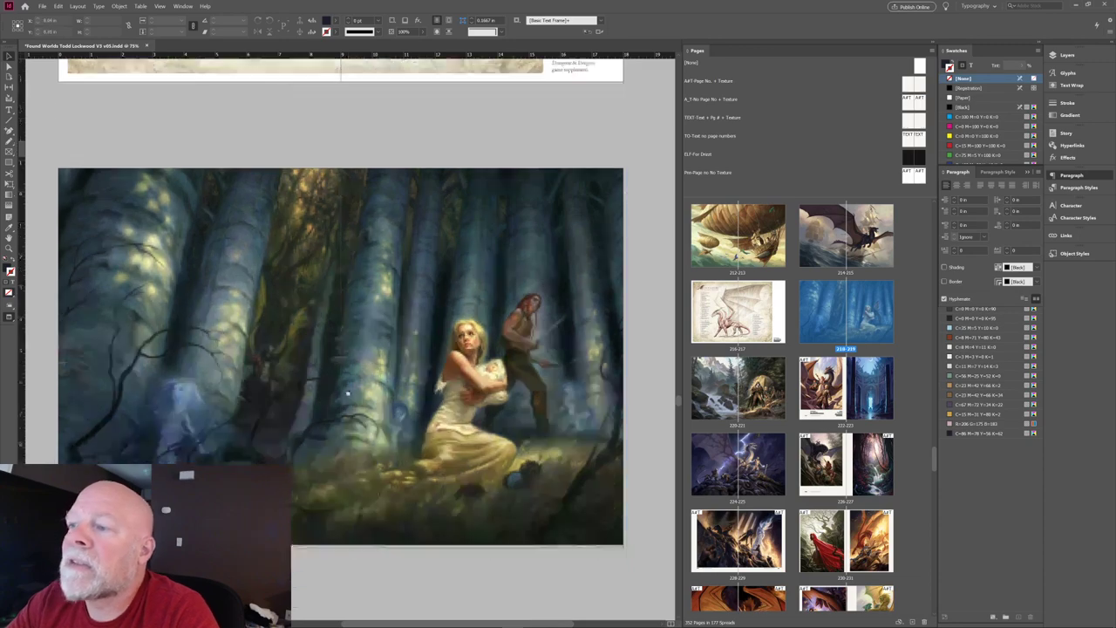
{"action": "key", "text": "w"}
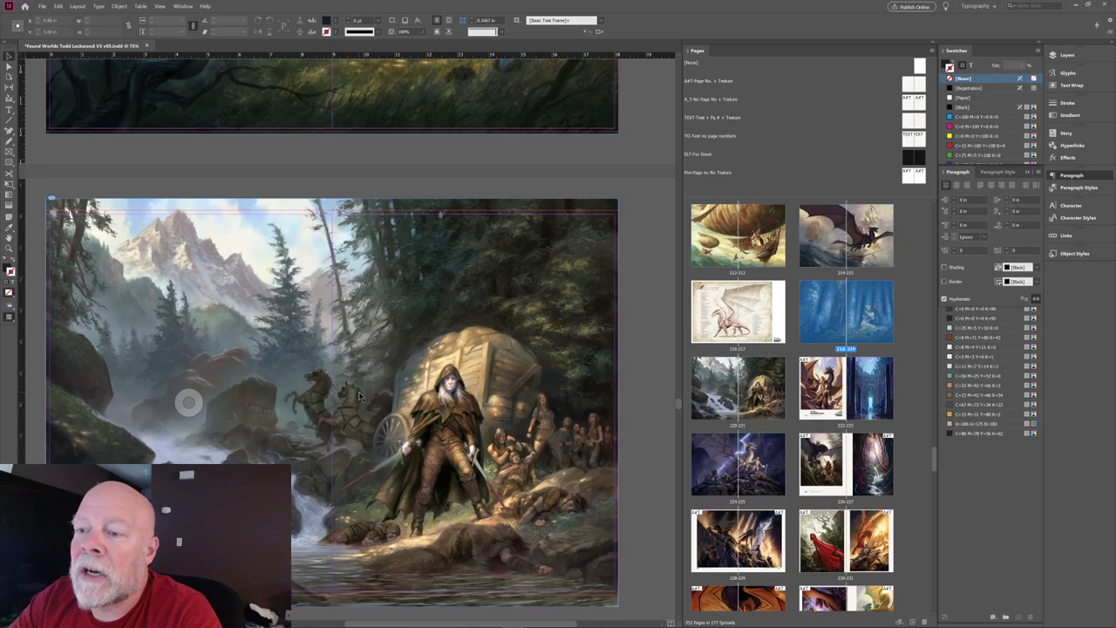
{"action": "key", "text": "w"}
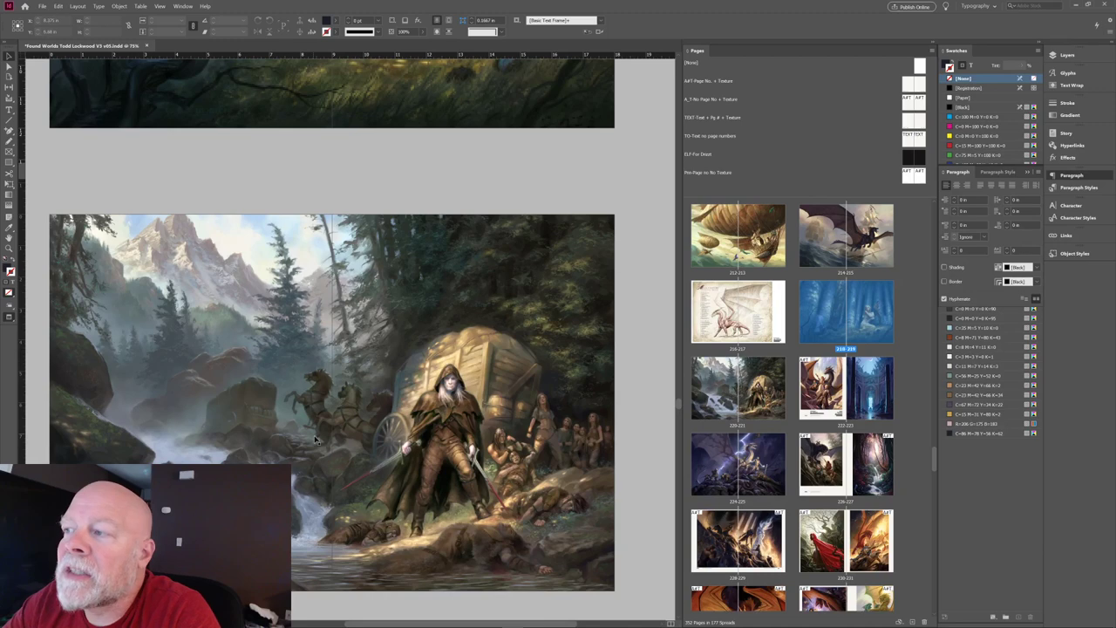
Nudge the full-spread mountain stream image on pages 220-221 up and down to adjust its vertical crop, keeping the trim covered.
{"action": "left_click", "coordinate": [345, 329]}
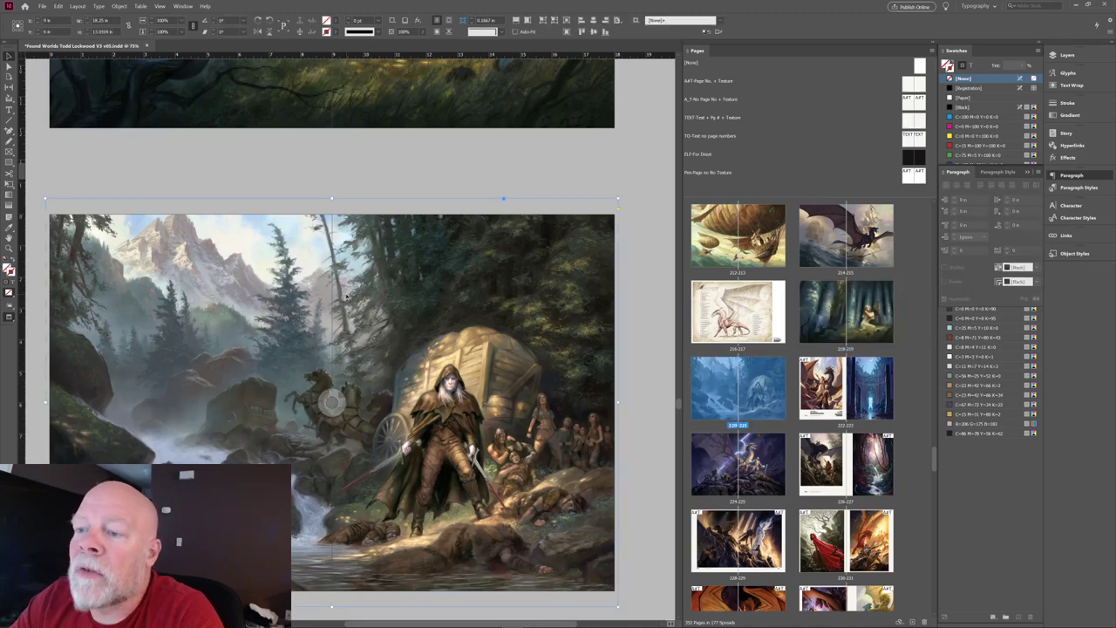
{"action": "key", "text": "shift+Up"}
{"action": "key", "text": "shift+Up"}
{"action": "key", "text": "shift+Up"}
{"action": "key", "text": "Down"}
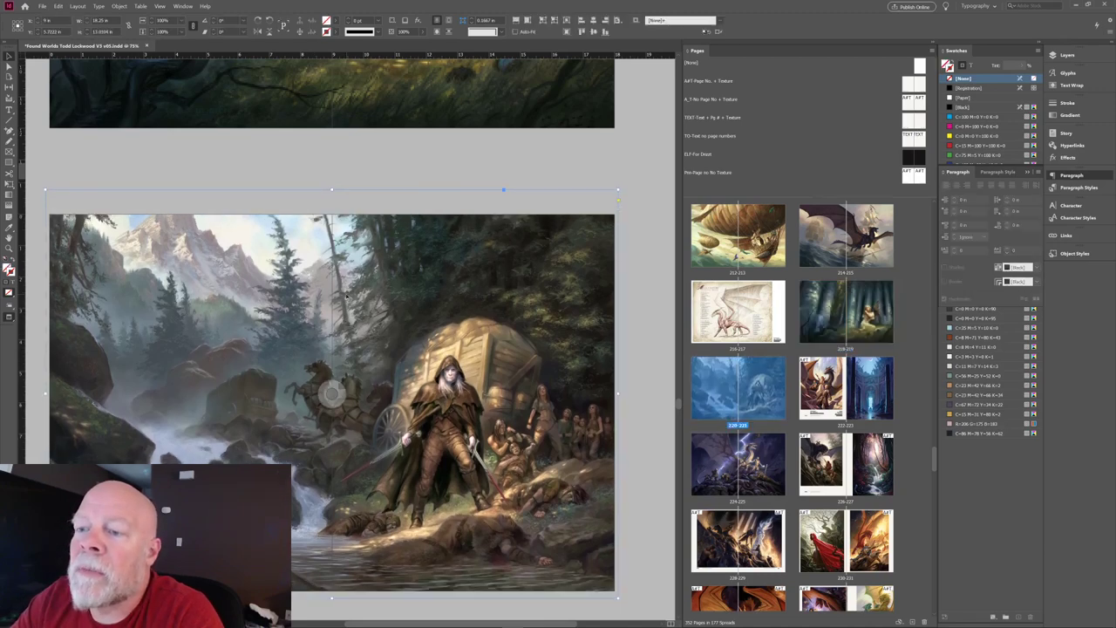
{"action": "key", "text": "Down"}
{"action": "key", "text": "Down"}
{"action": "key", "text": "Down"}
{"action": "key", "text": "Down"}
{"action": "key", "text": "Down"}
{"action": "key", "text": "Down"}
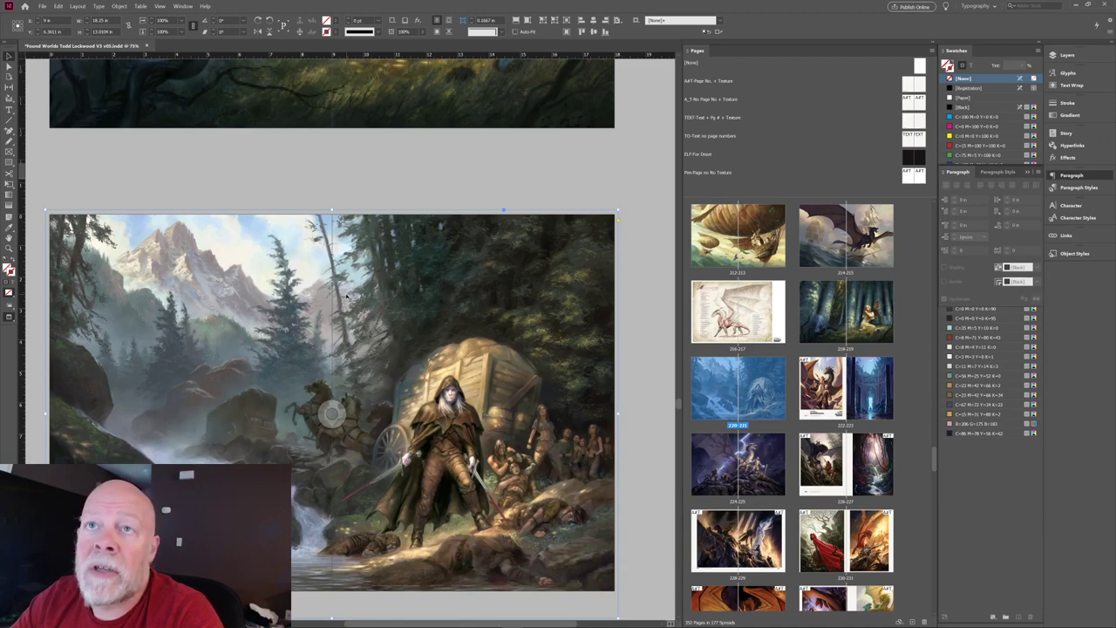
{"action": "key", "text": "Up"}
{"action": "key", "text": "Up"}
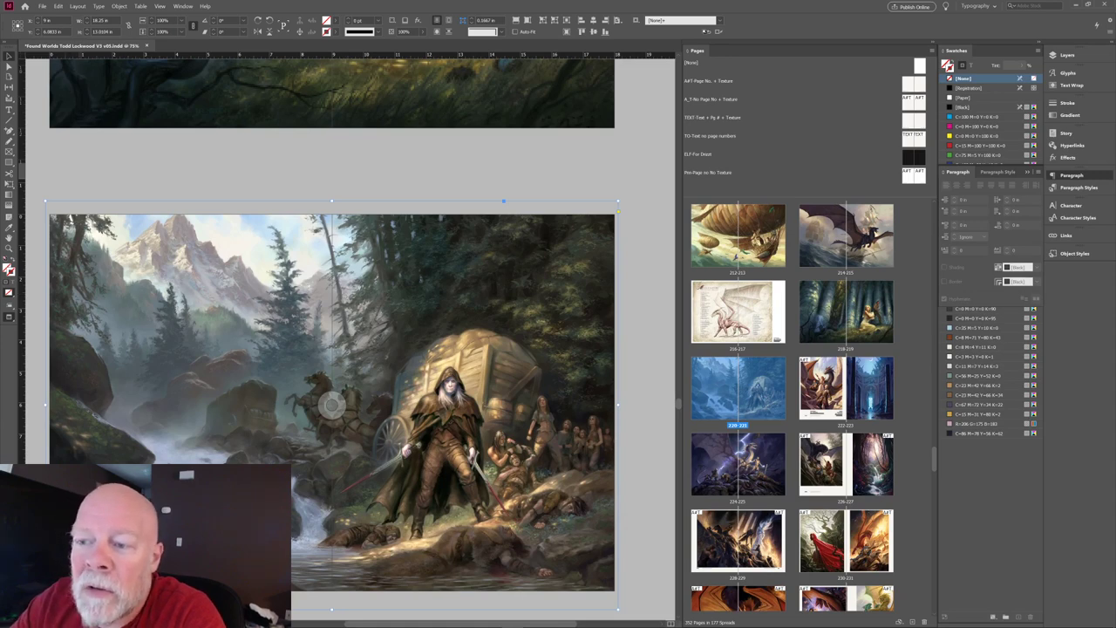
{"action": "key", "text": "Up"}
{"action": "key", "text": "Up"}
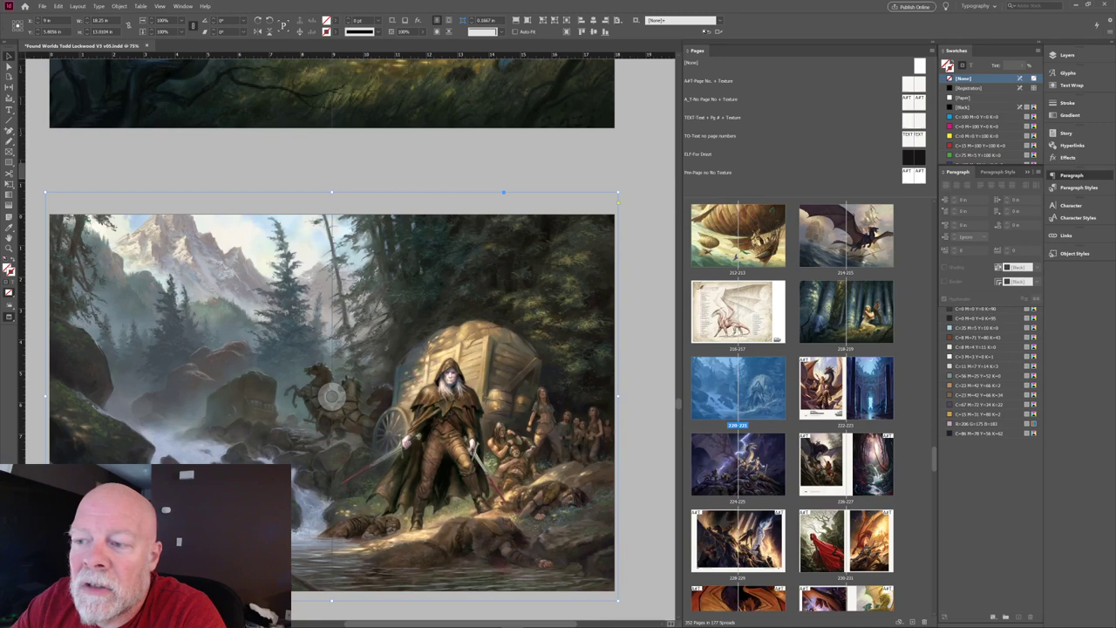
{"action": "key", "text": "Down"}
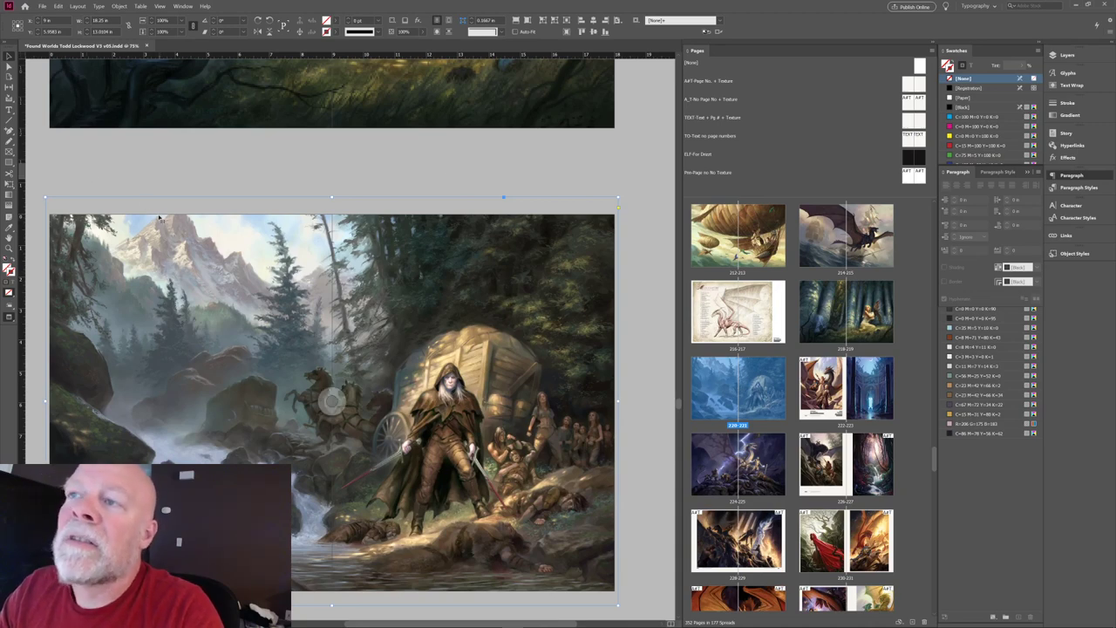
{"action": "left_click", "coordinate": [396, 180]}
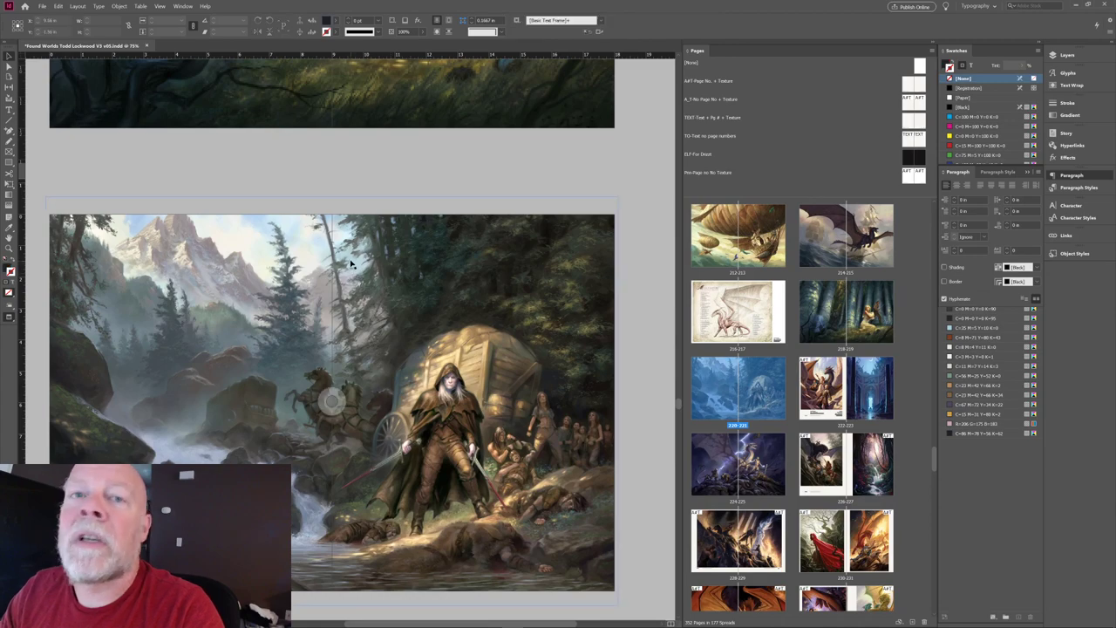
Try scaling the moonlit temple image on page 223 down to about 7.79 in wide and centering it vertically on the page.
{"action": "scroll", "coordinate": [353, 261], "scroll_direction": "down", "scroll_amount": 8}
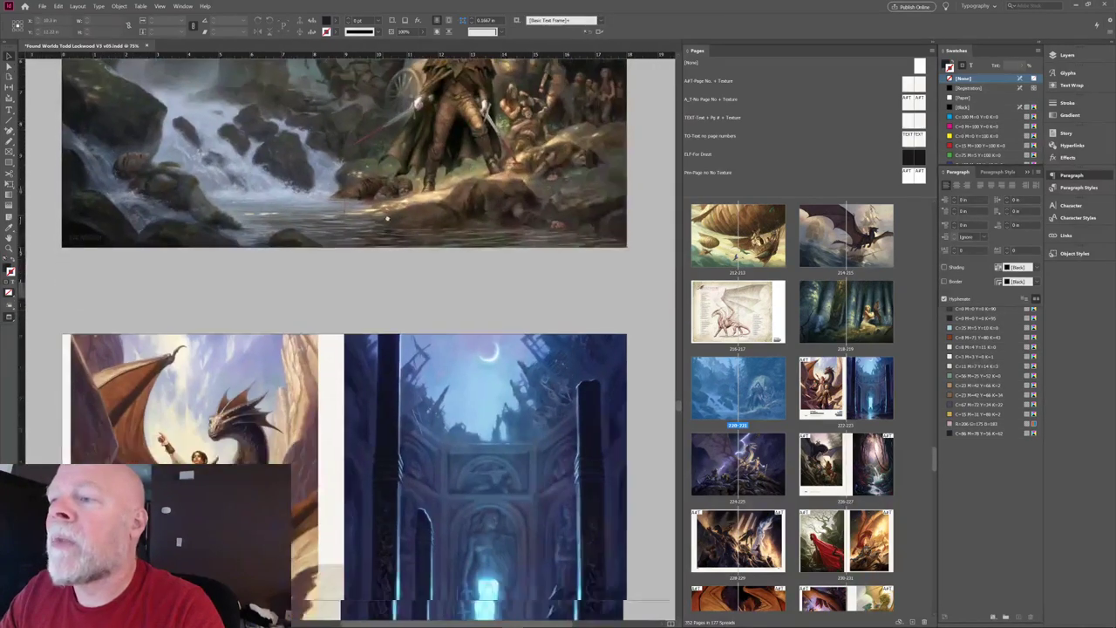
{"action": "scroll", "coordinate": [387, 218], "scroll_direction": "down", "scroll_amount": 6}
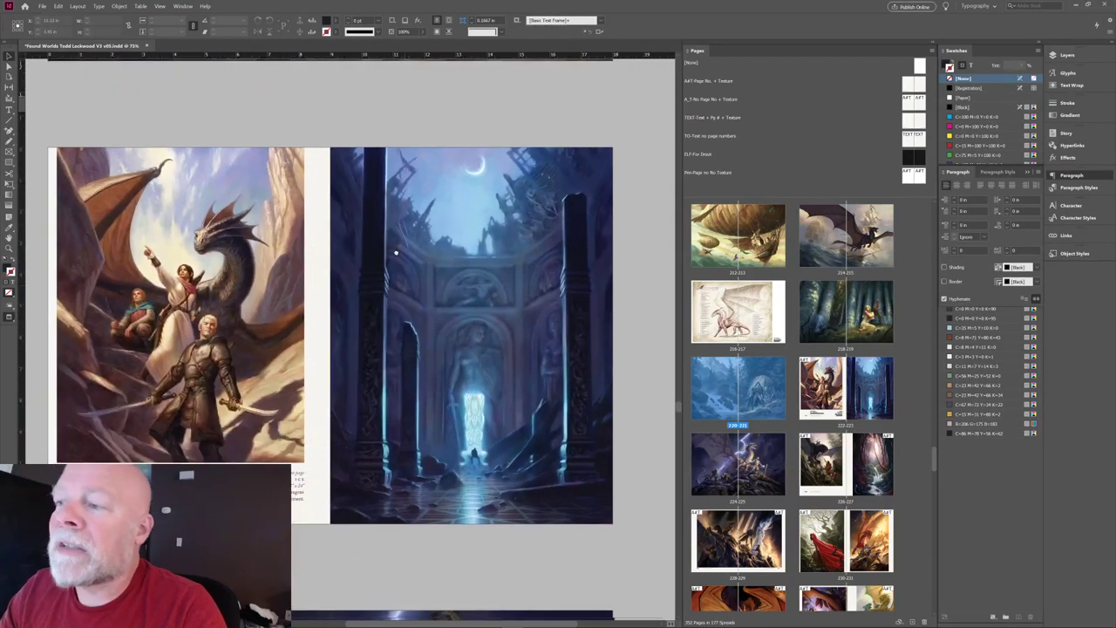
{"action": "scroll", "coordinate": [396, 253], "scroll_direction": "down", "scroll_amount": 1}
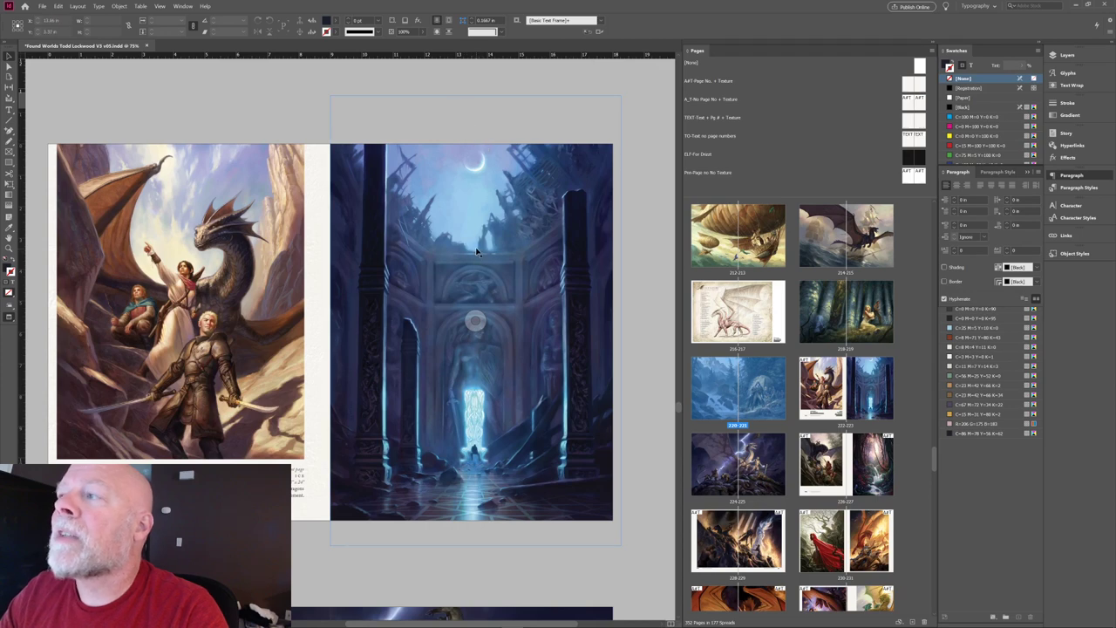
{"action": "left_click", "coordinate": [396, 452]}
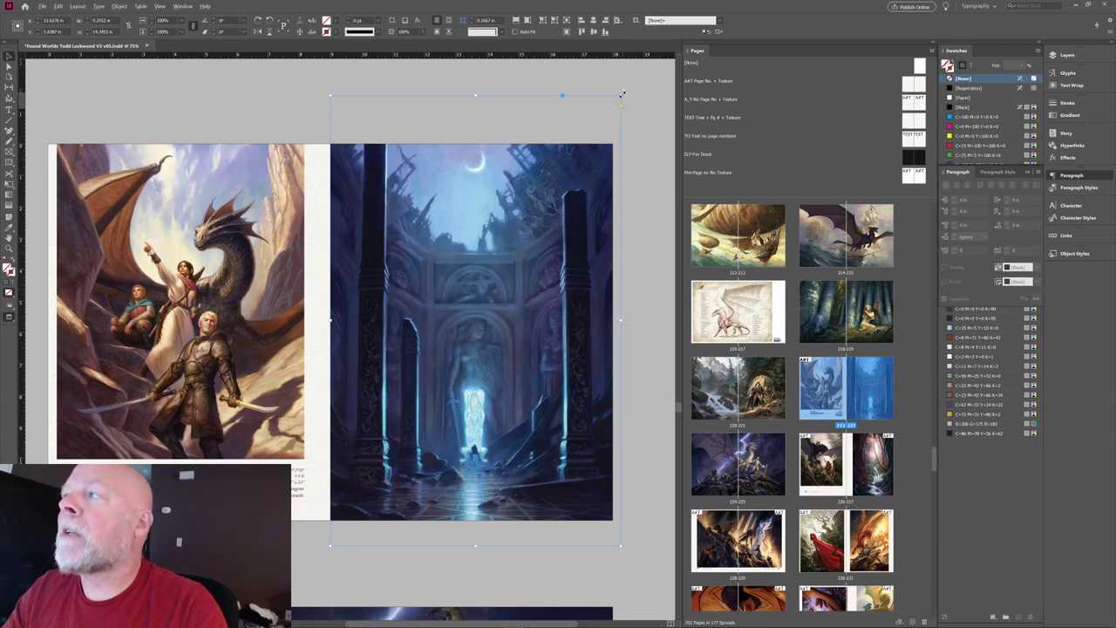
{"action": "left_click_drag", "start_coordinate": [621, 98], "coordinate": [596, 129]}
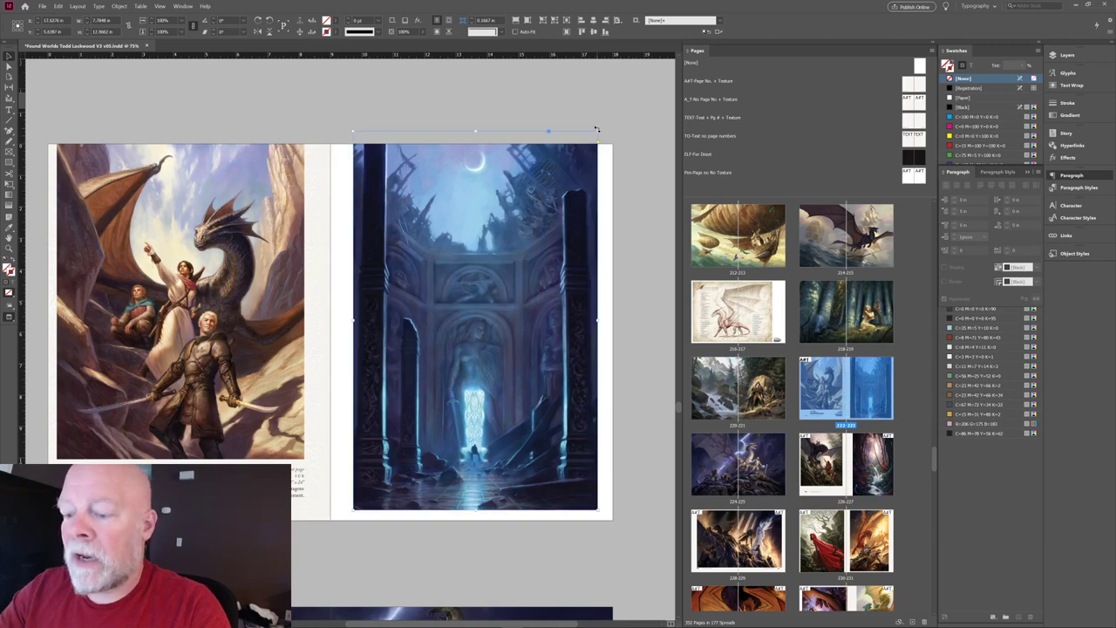
{"action": "left_click", "coordinate": [594, 32]}
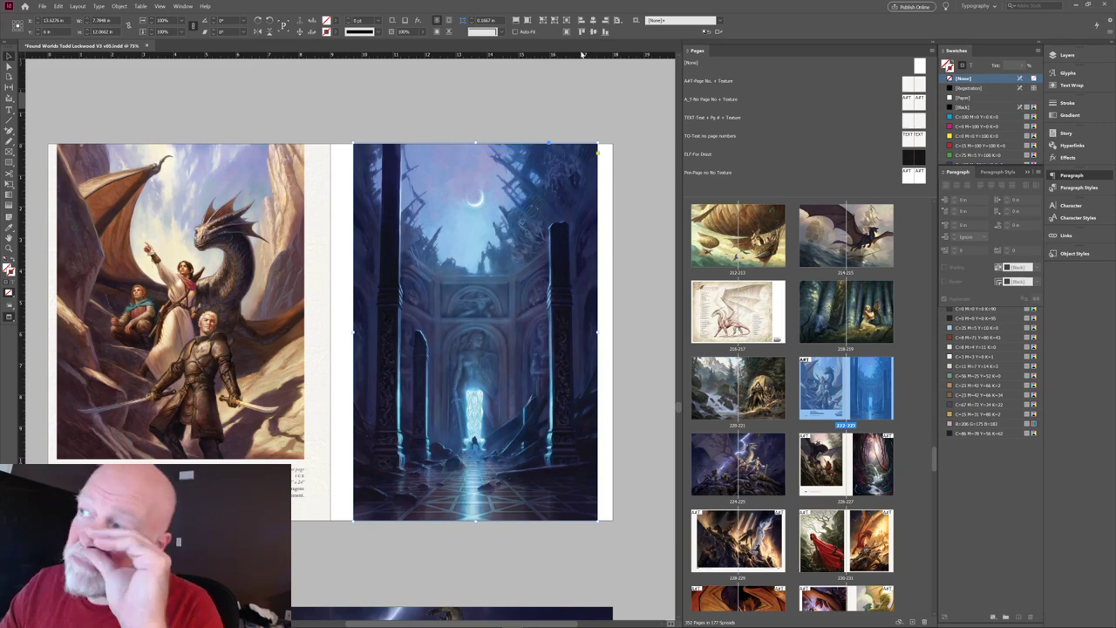
{"action": "left_click_drag", "start_coordinate": [582, 54], "coordinate": [587, 65]}
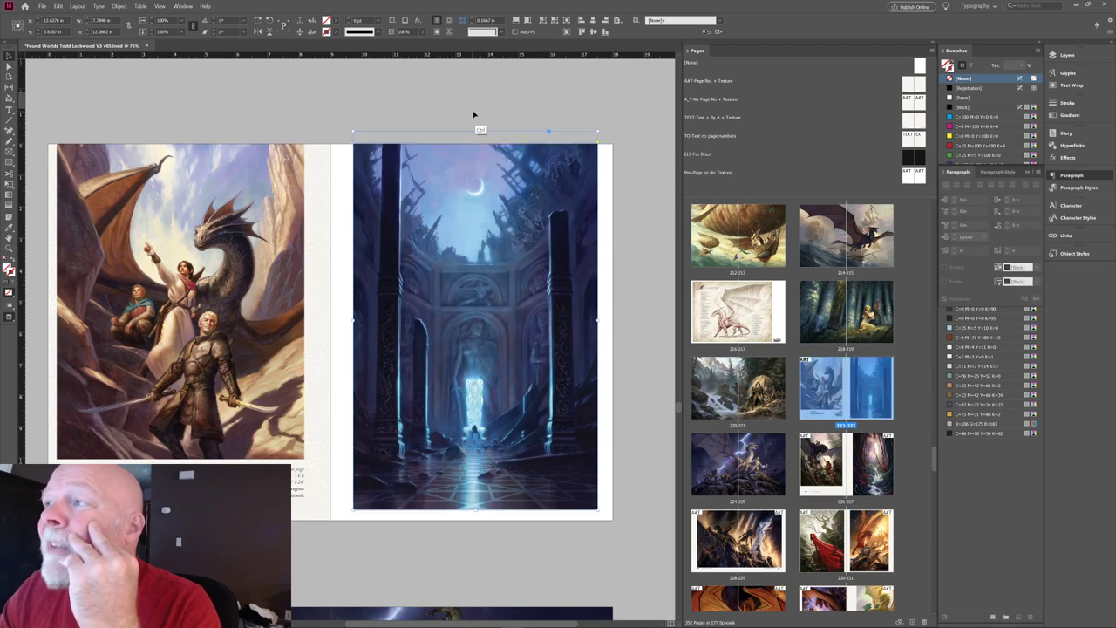
{"action": "key", "text": "ctrl+alt+shift+c"}
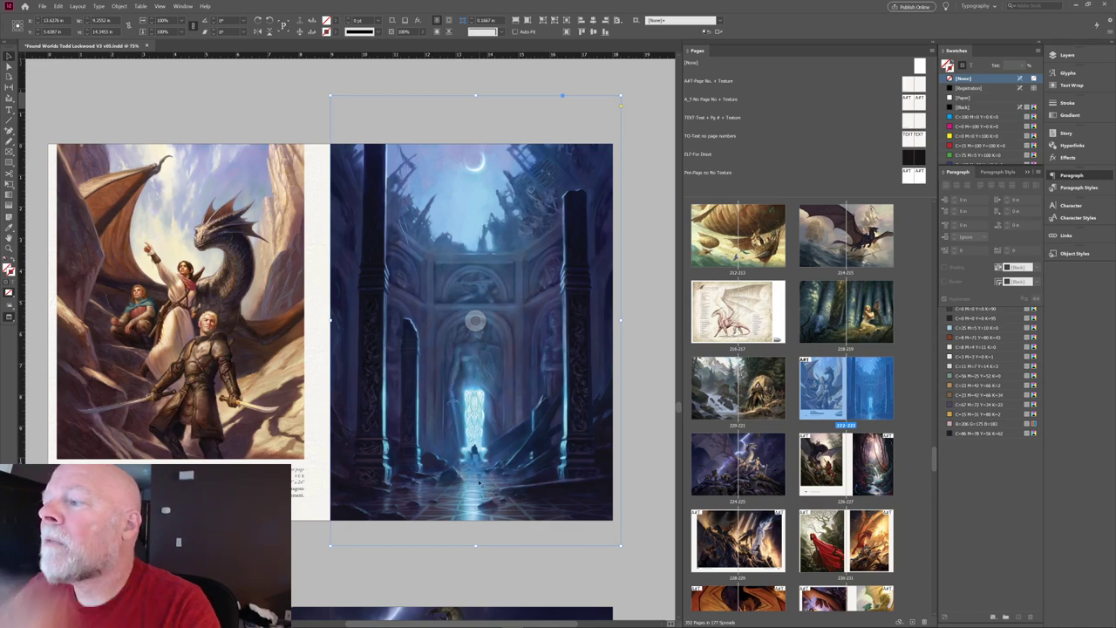
Nudge the full-bleed temple image on page 223 up and back down to fine-tune how much sky and floor are cropped.
{"action": "left_click_drag", "start_coordinate": [475, 321], "coordinate": [475, 311]}
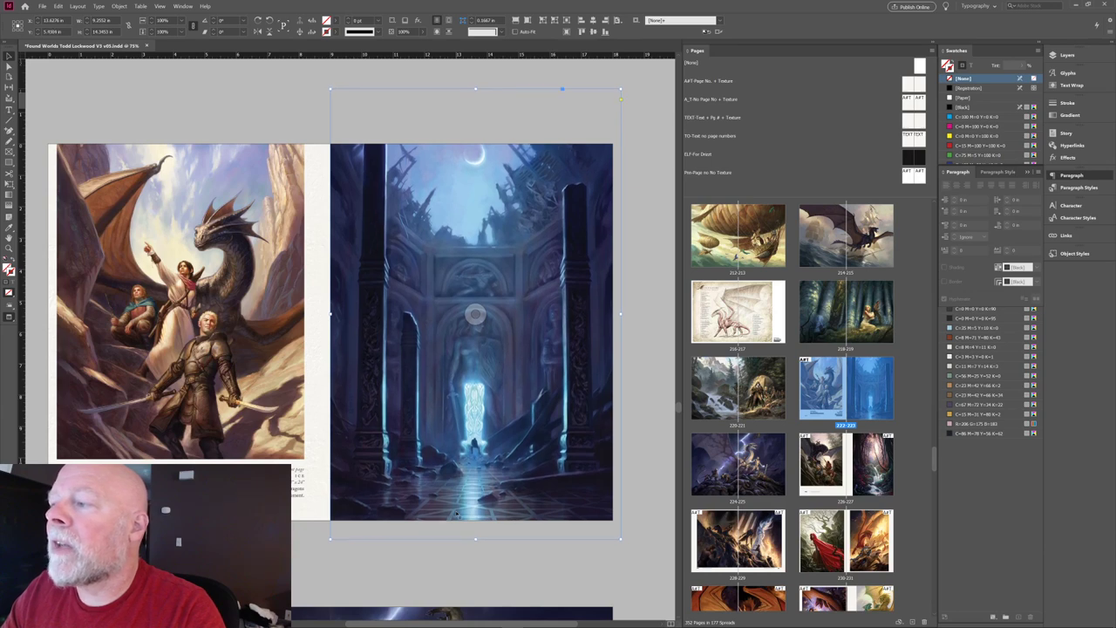
{"action": "key", "text": "shift+Down"}
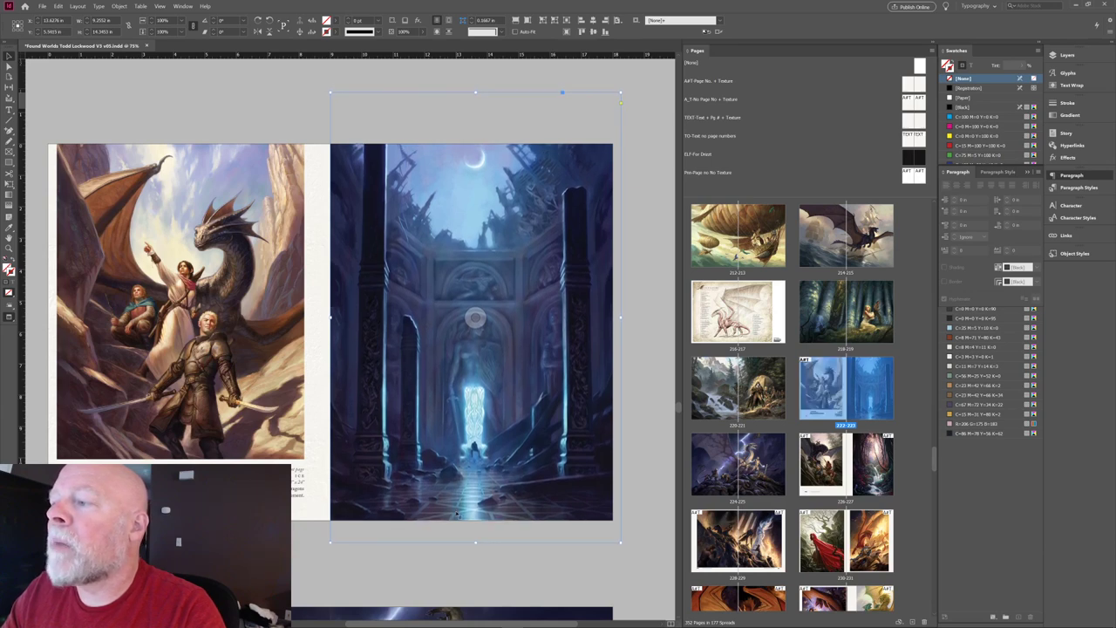
{"action": "key", "text": "shift+Down"}
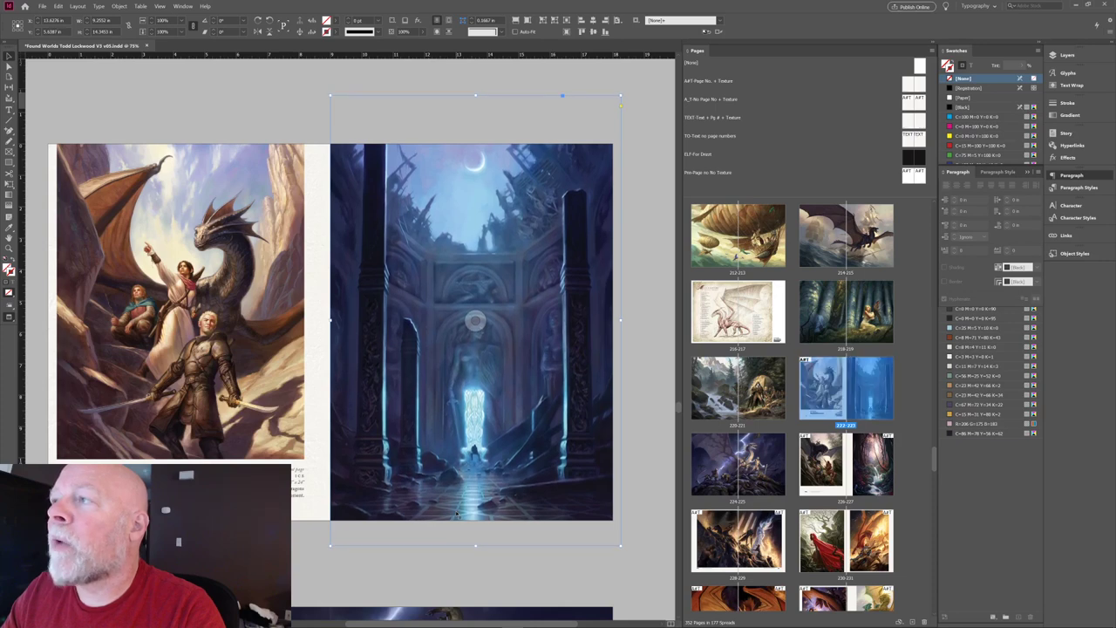
{"action": "key", "text": "shift+Down"}
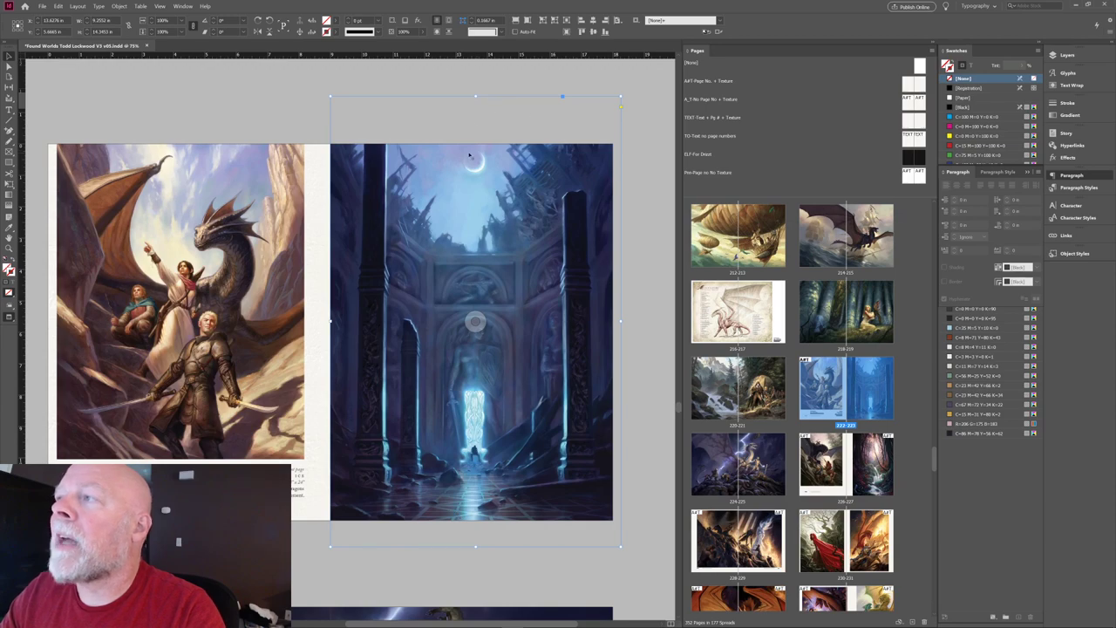
Examine the caption placement on page 222 and the image layouts on the spreads from 224-225 through 228-229.
{"action": "scroll", "coordinate": [476, 166], "scroll_direction": "down", "scroll_amount": 5}
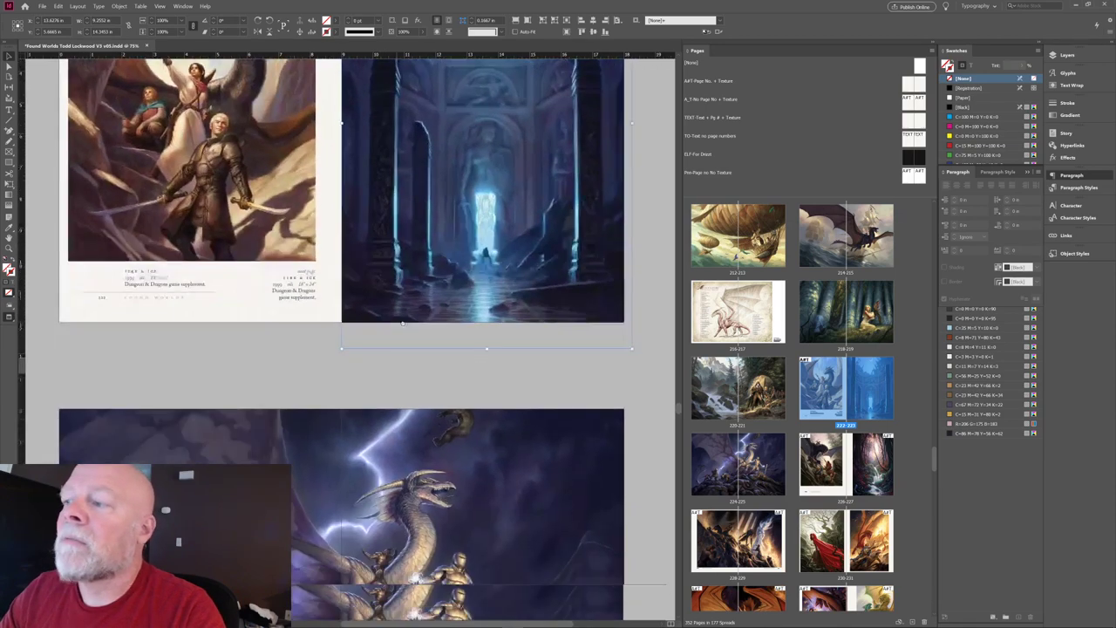
{"action": "scroll", "coordinate": [413, 383], "scroll_direction": "down", "scroll_amount": 2}
{"action": "scroll", "coordinate": [412, 383], "scroll_direction": "up", "scroll_amount": 4}
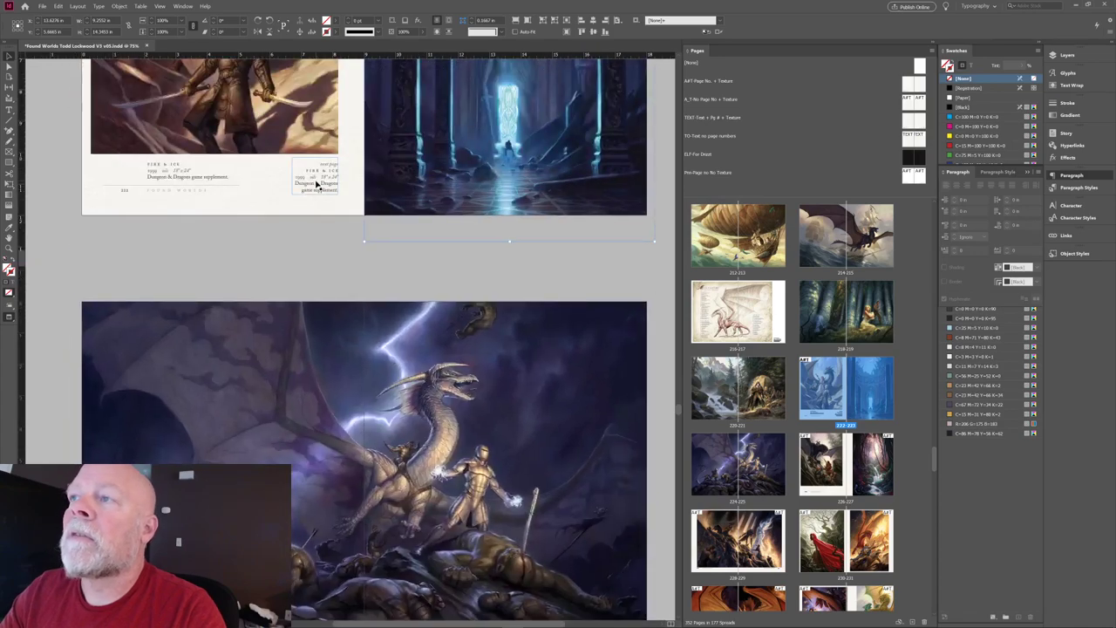
{"action": "scroll", "coordinate": [422, 290], "scroll_direction": "down", "scroll_amount": 10}
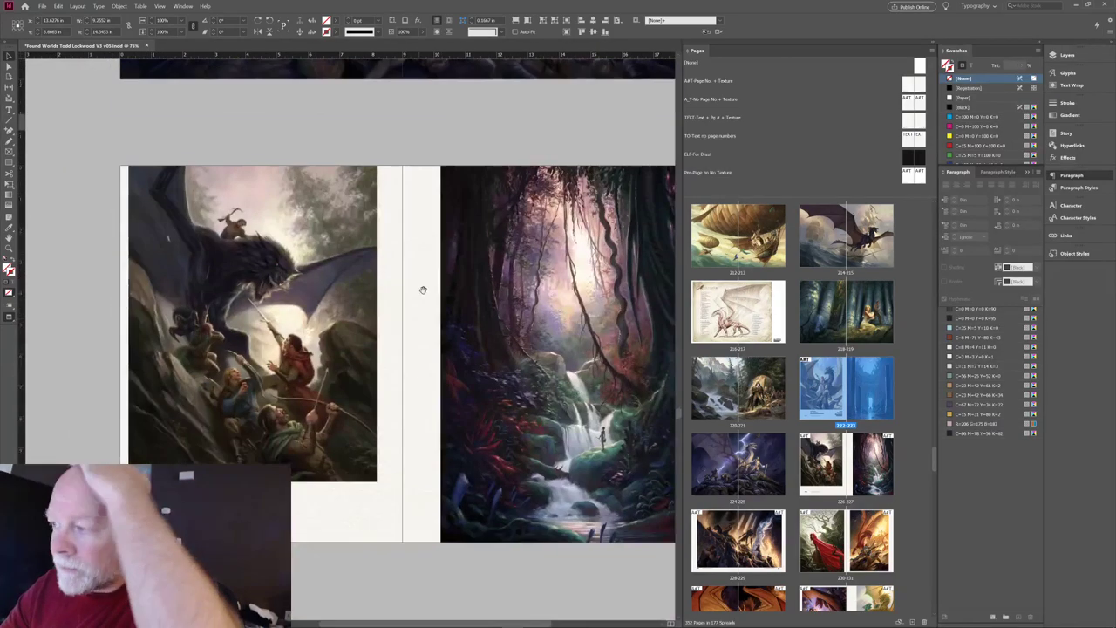
{"action": "scroll", "coordinate": [421, 290], "scroll_direction": "down", "scroll_amount": 1}
{"action": "scroll", "coordinate": [422, 289], "scroll_direction": "right", "scroll_amount": 1}
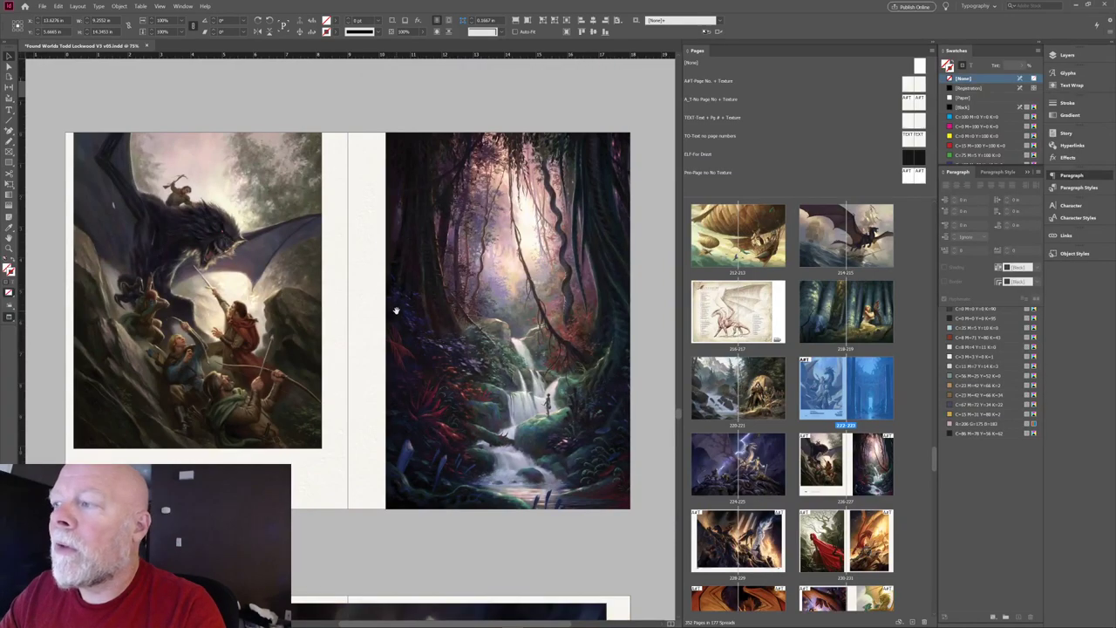
{"action": "scroll", "coordinate": [396, 310], "scroll_direction": "down", "scroll_amount": 5}
{"action": "scroll", "coordinate": [410, 262], "scroll_direction": "left", "scroll_amount": 1}
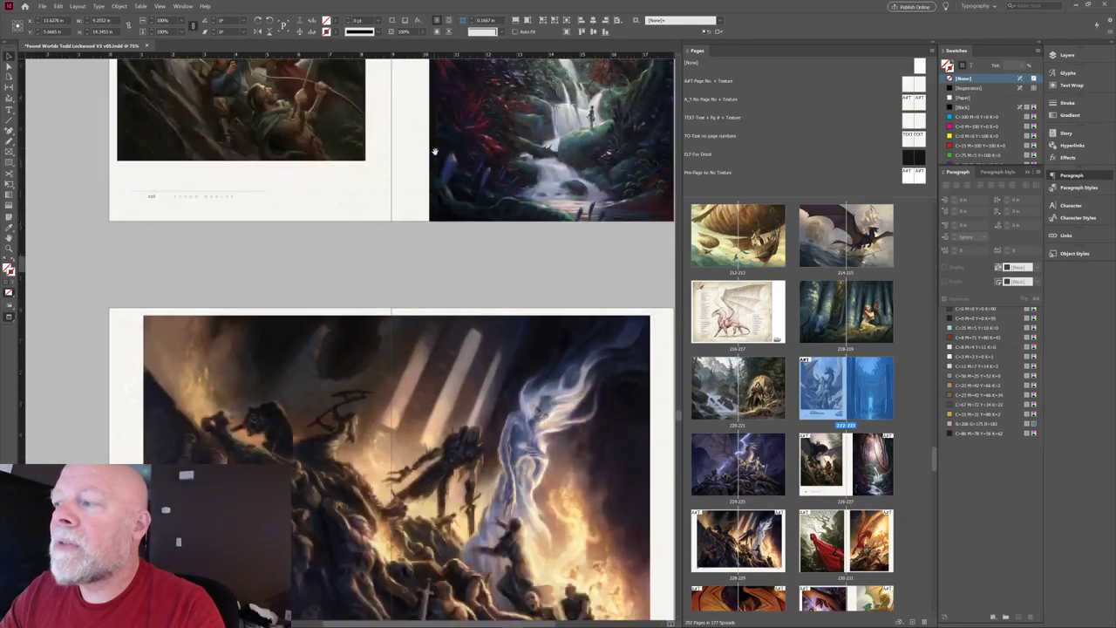
{"action": "scroll", "coordinate": [434, 151], "scroll_direction": "up", "scroll_amount": 5}
{"action": "scroll", "coordinate": [393, 293], "scroll_direction": "right", "scroll_amount": 1}
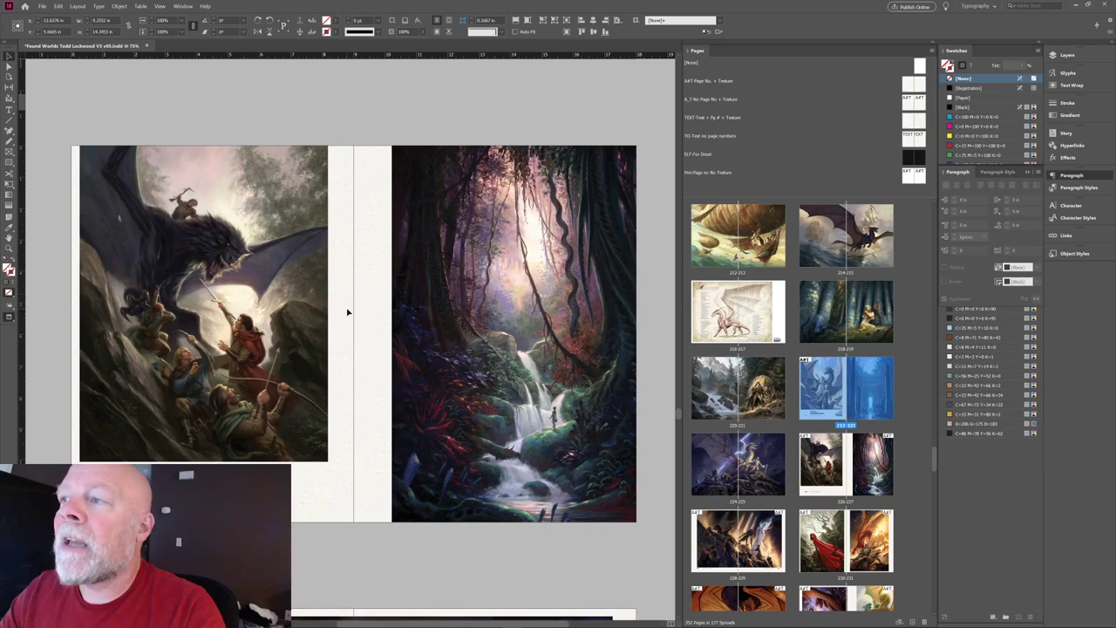
Select the dragon battle image on page 226 and compare its trimmed preview with the view showing its overhang, bleed and guides.
{"action": "left_click", "coordinate": [363, 316]}
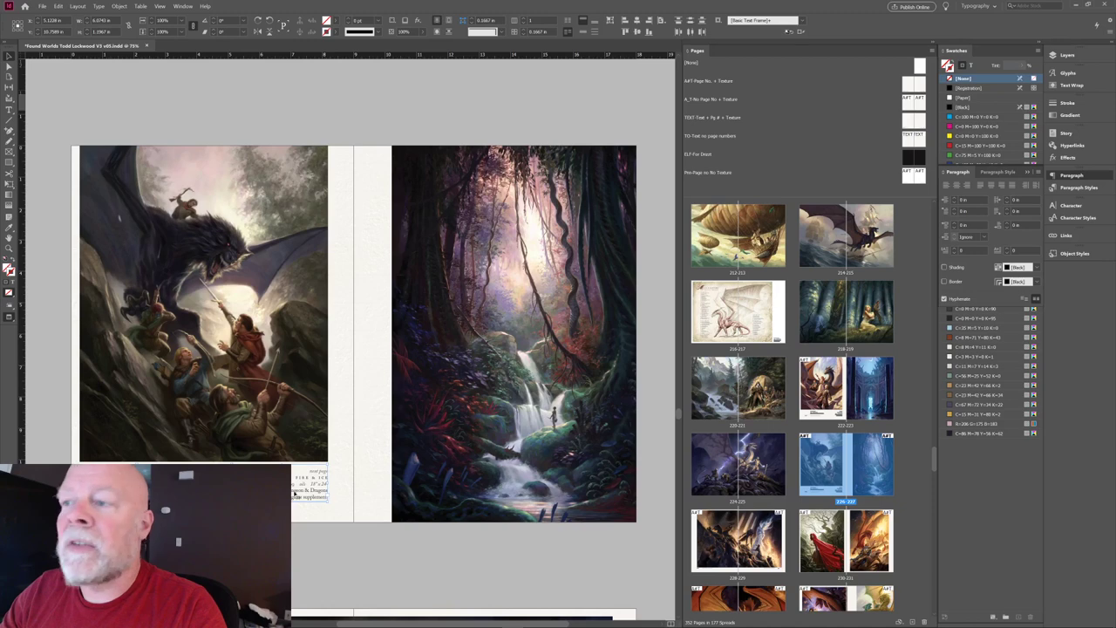
{"action": "left_click", "coordinate": [321, 390]}
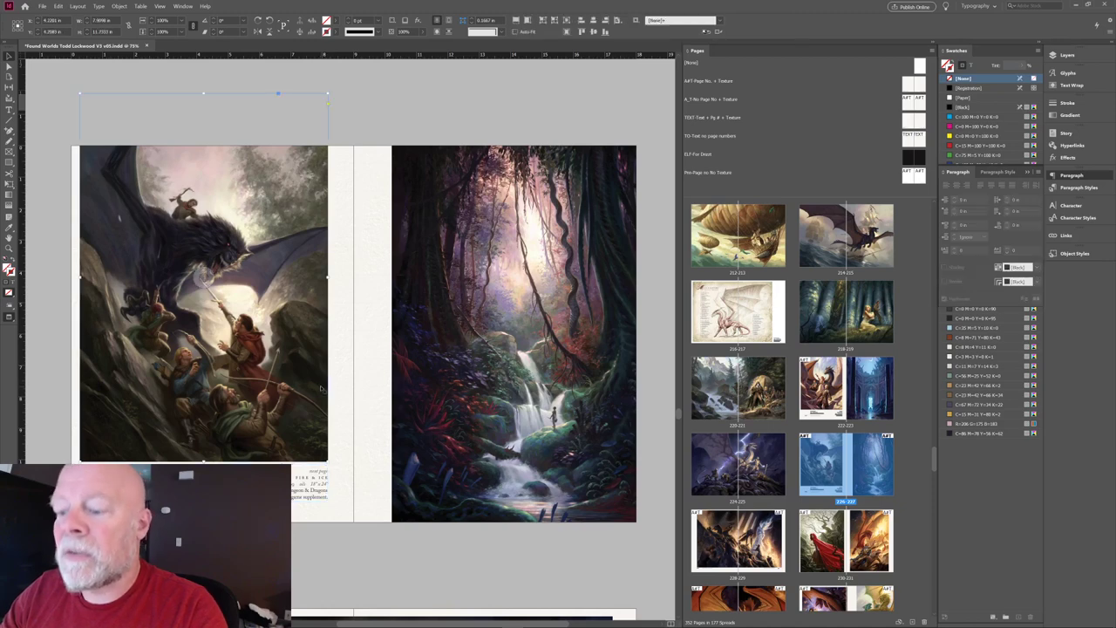
{"action": "key", "text": "w"}
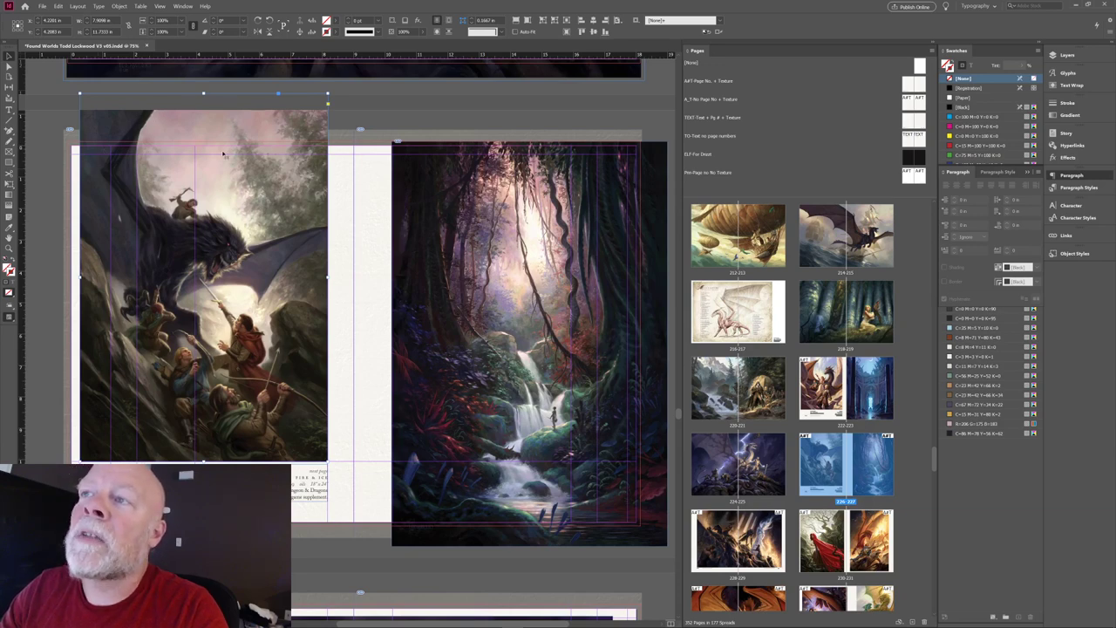
{"action": "key", "text": "w"}
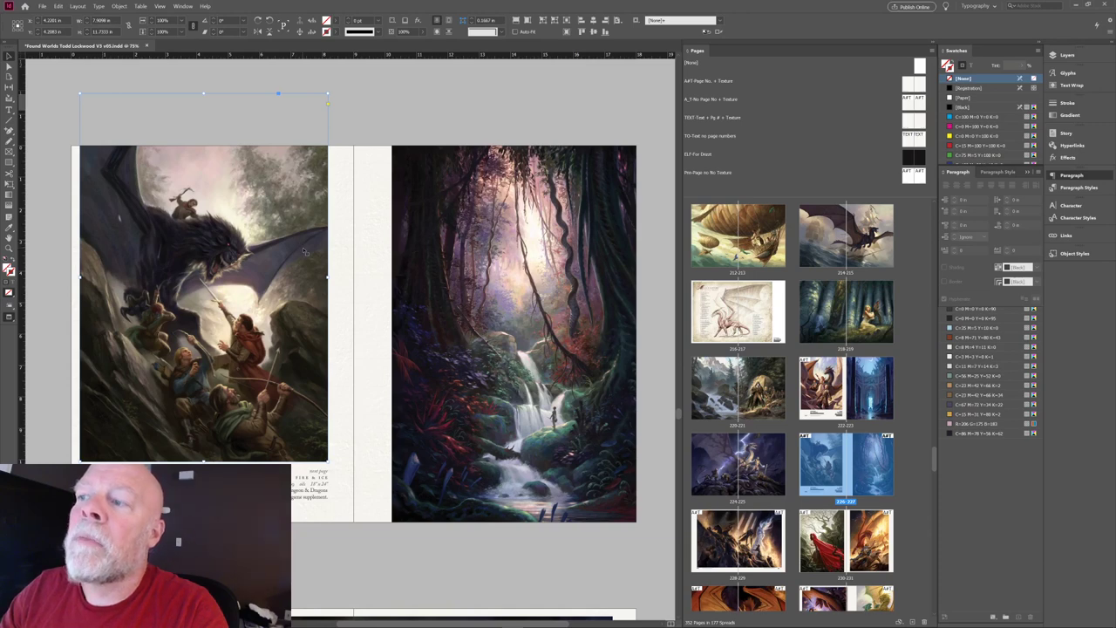
{"action": "key", "text": "w"}
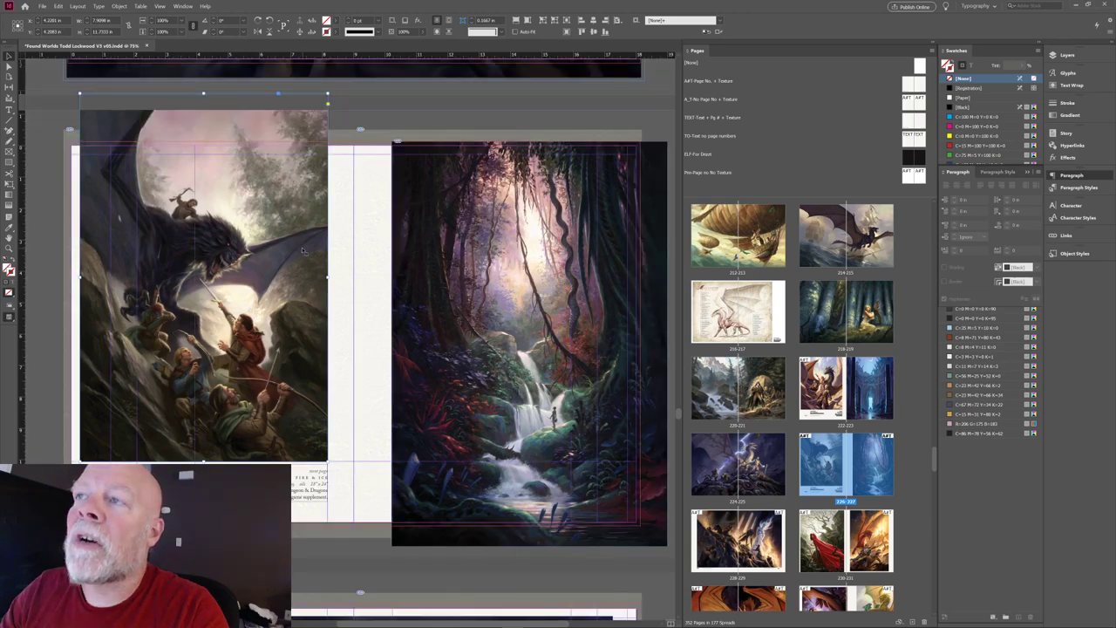
{"action": "key", "text": "w"}
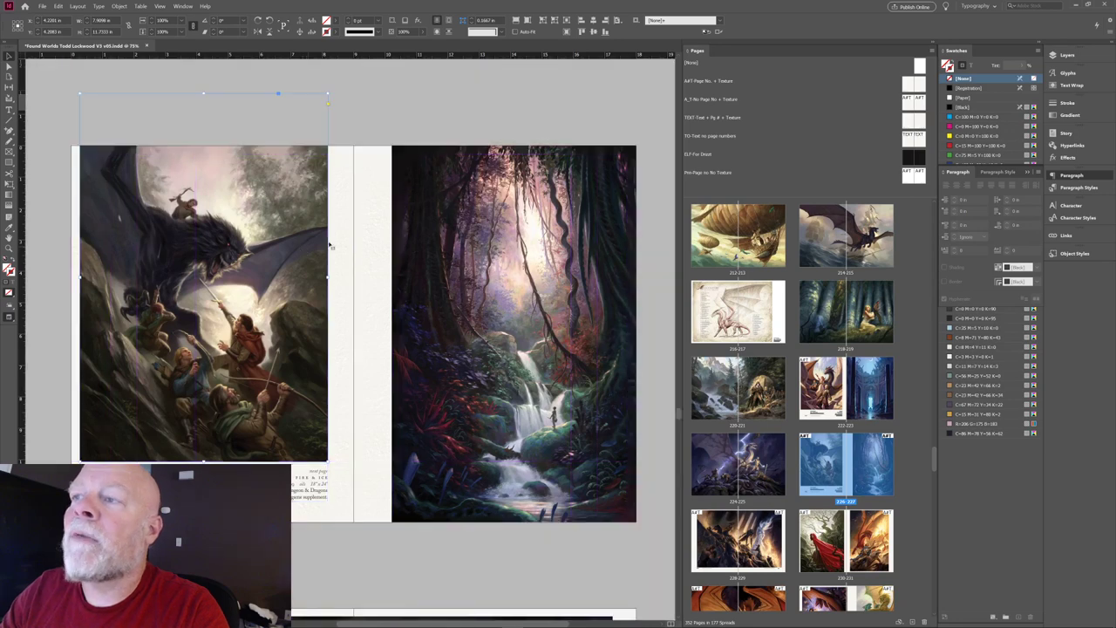
Nudge the forest waterfall image on page 227 toward the spine until its outer edge meets the bleed, and check the trimmed preview.
{"action": "scroll", "coordinate": [453, 243], "scroll_direction": "right", "scroll_amount": 2}
{"action": "key", "text": "w"}
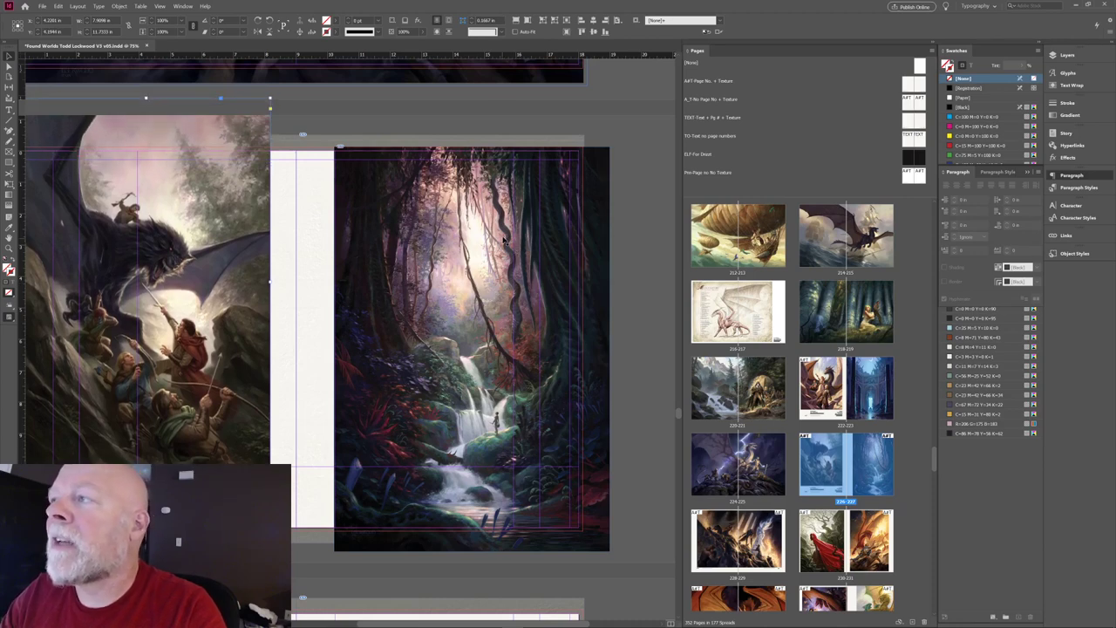
{"action": "left_click", "coordinate": [504, 240]}
{"action": "key", "text": "shift+Left"}
{"action": "key", "text": "shift+Left"}
{"action": "key", "text": "shift+Left"}
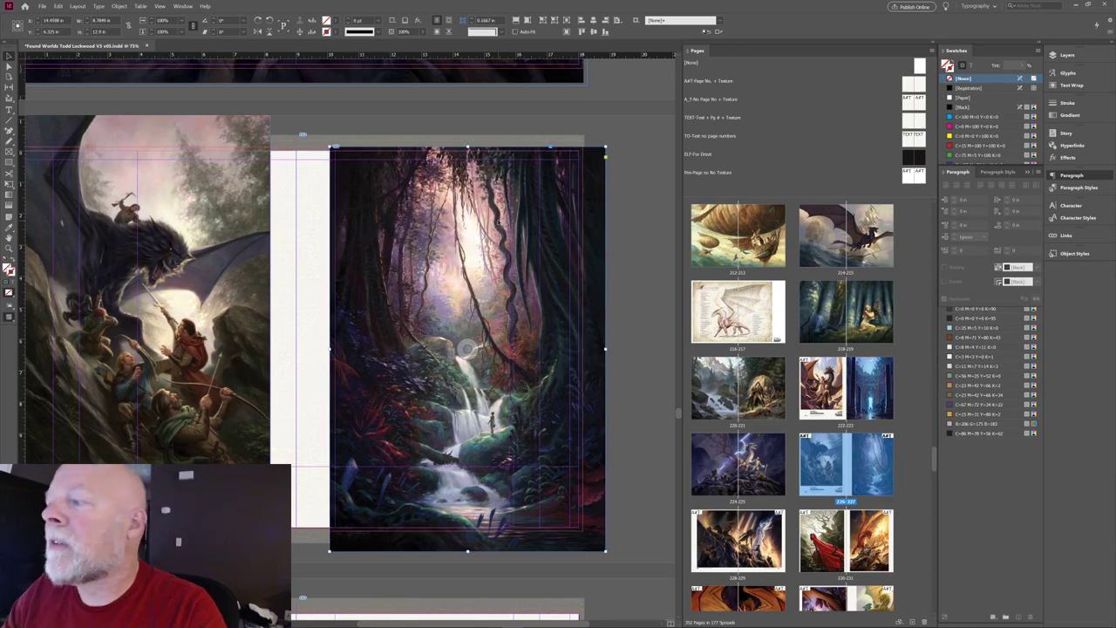
{"action": "key", "text": "shift+Left"}
{"action": "key", "text": "shift+Left"}
{"action": "key", "text": "shift+Left"}
{"action": "key", "text": "shift+Left"}
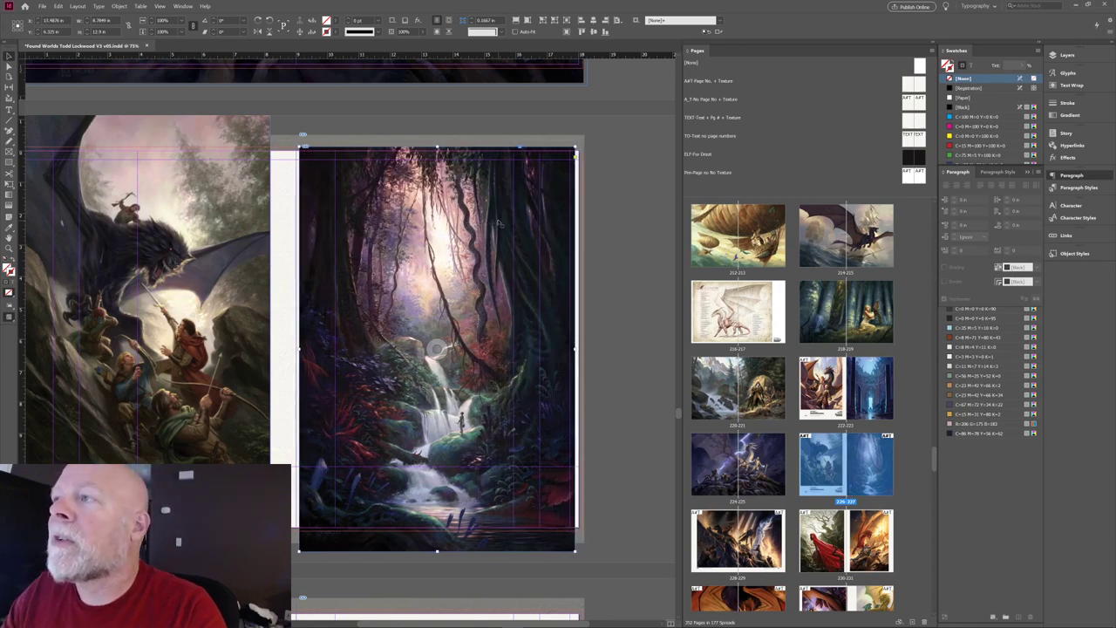
{"action": "key", "text": "shift+Right"}
{"action": "key", "text": "shift+Right"}
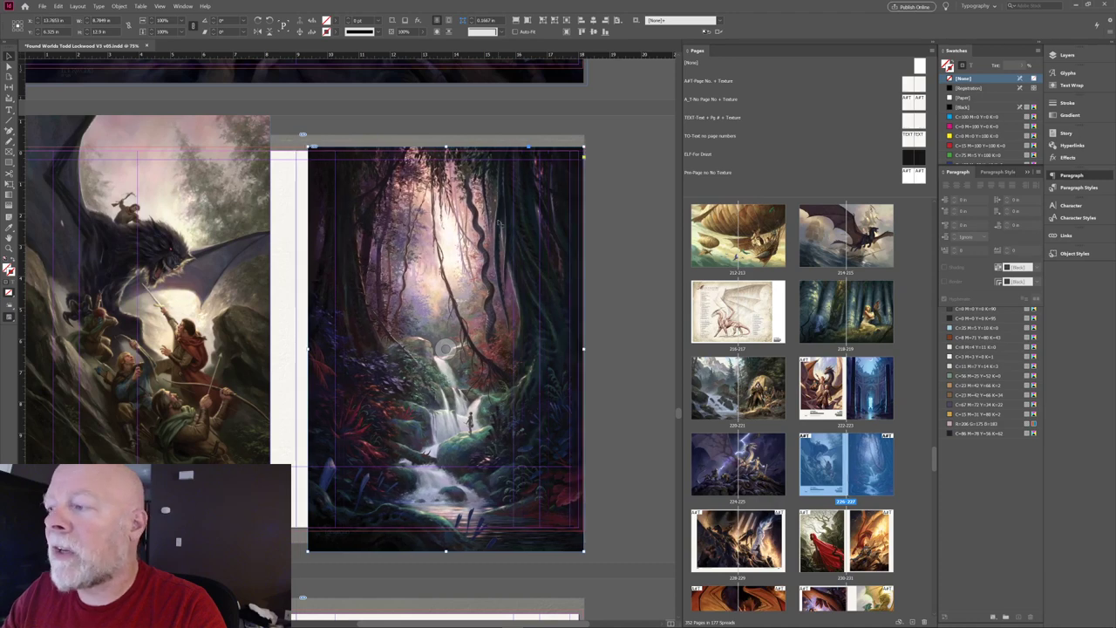
{"action": "key", "text": "w"}
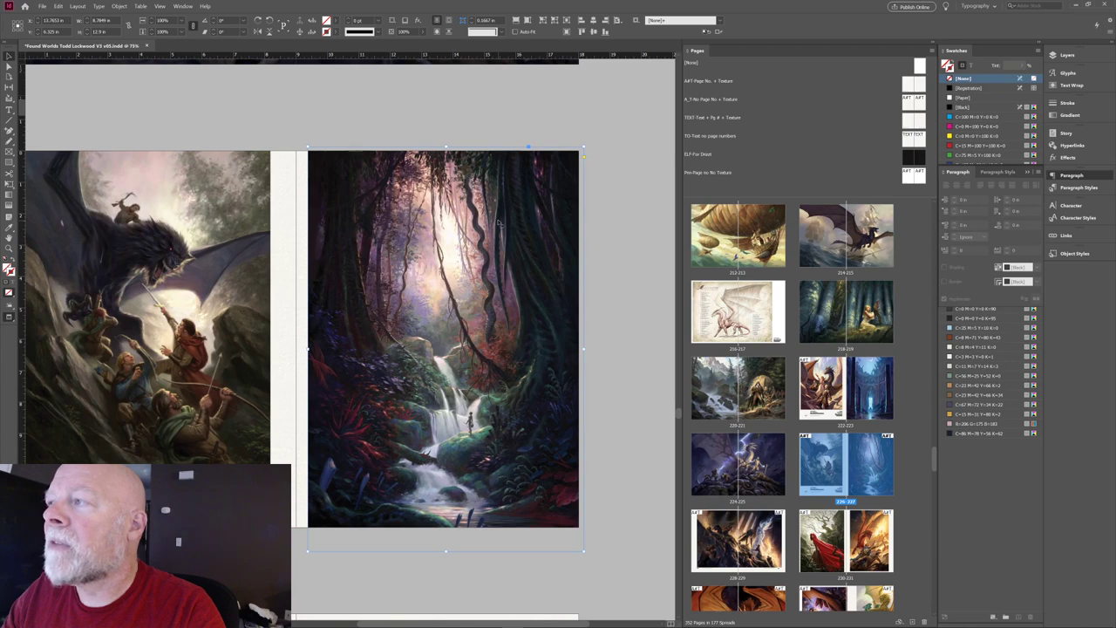
{"action": "key", "text": "w"}
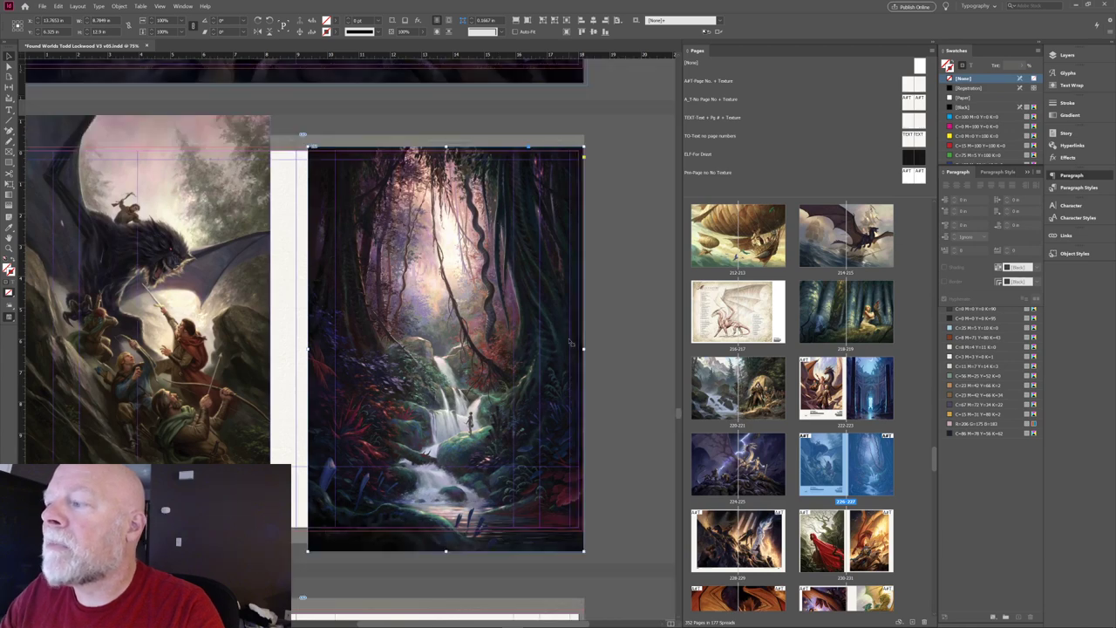
Scale the forest waterfall image down proportionally to about 8.15 × 11.97 in and center it horizontally and vertically on page 227.
{"action": "key", "text": "shift"}
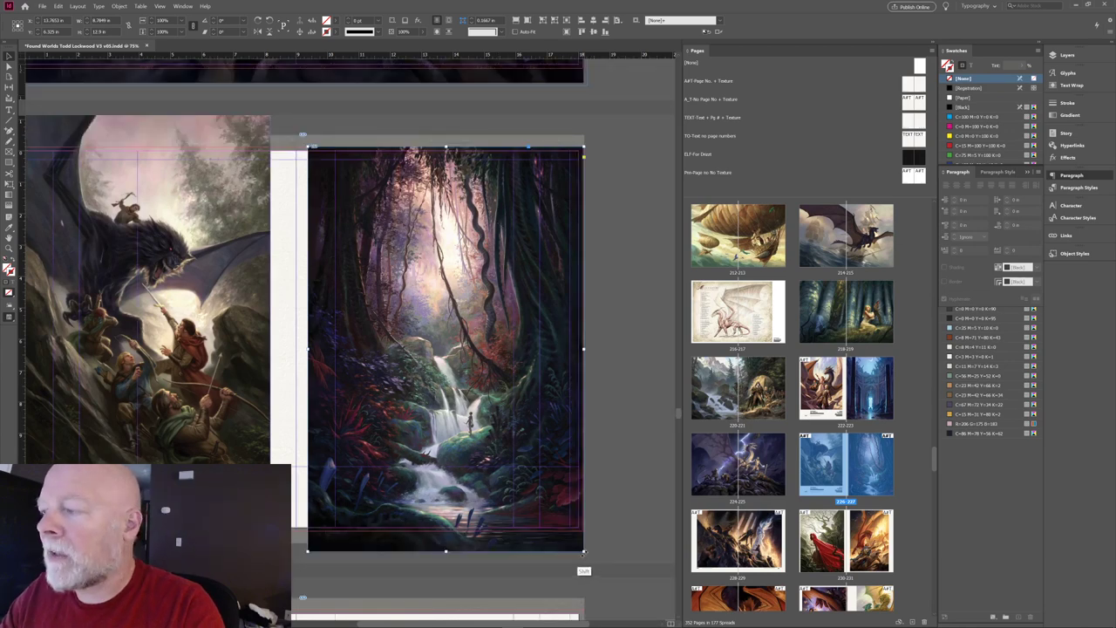
{"action": "left_click_drag", "start_coordinate": [584, 552], "coordinate": [556, 535]}
{"action": "left_click", "coordinate": [608, 31]}
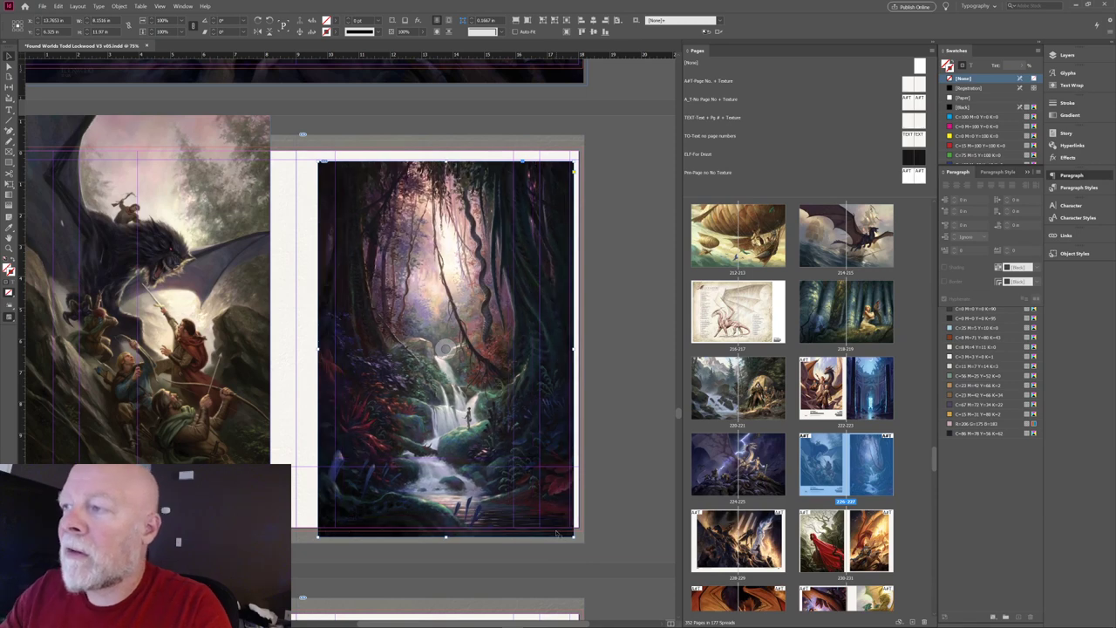
{"action": "left_click", "coordinate": [594, 33]}
{"action": "left_click", "coordinate": [594, 20]}
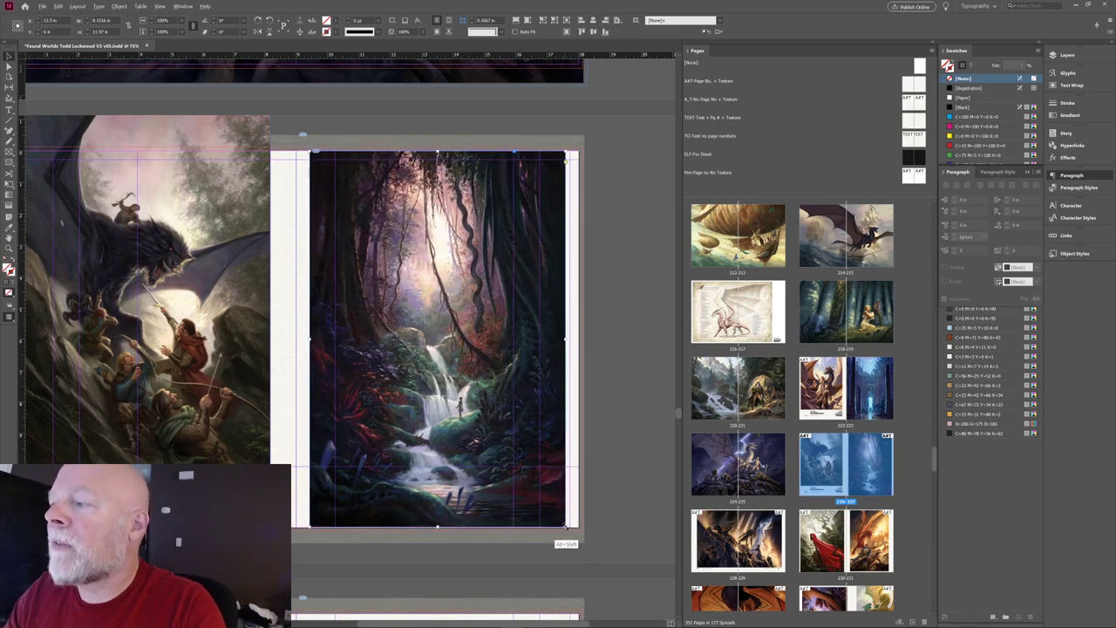
Enlarge the forest waterfall image from its center to about 8.43 × 12.38 in, with the artwork filling the frame past the trim.
{"action": "left_click_drag", "start_coordinate": [565, 526], "coordinate": [569, 530]}
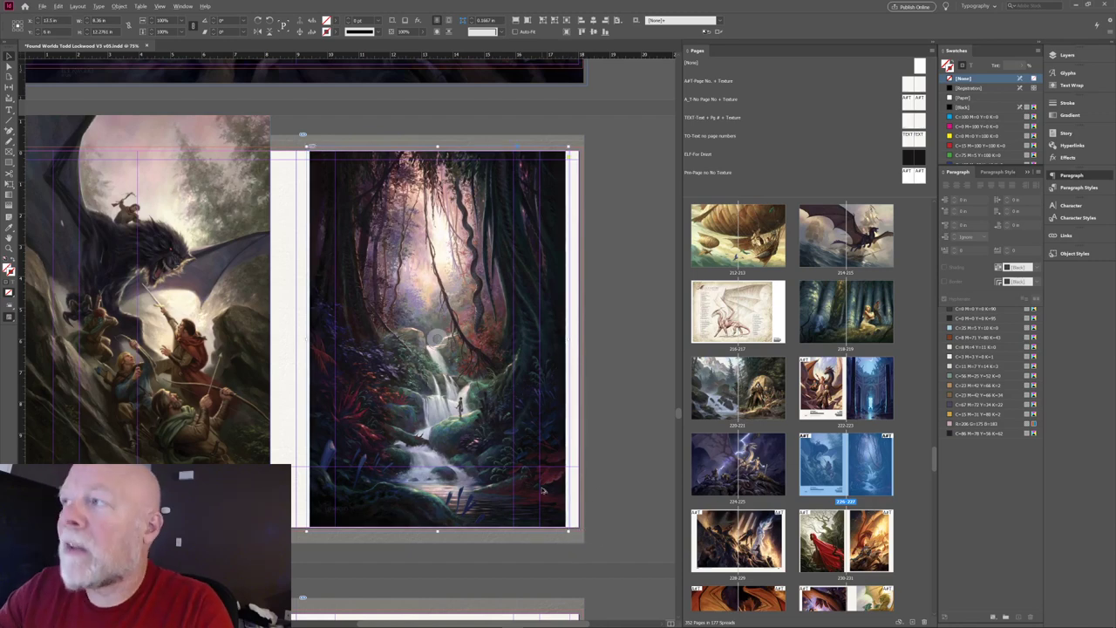
{"action": "key", "text": "ctrl+alt+shift+c"}
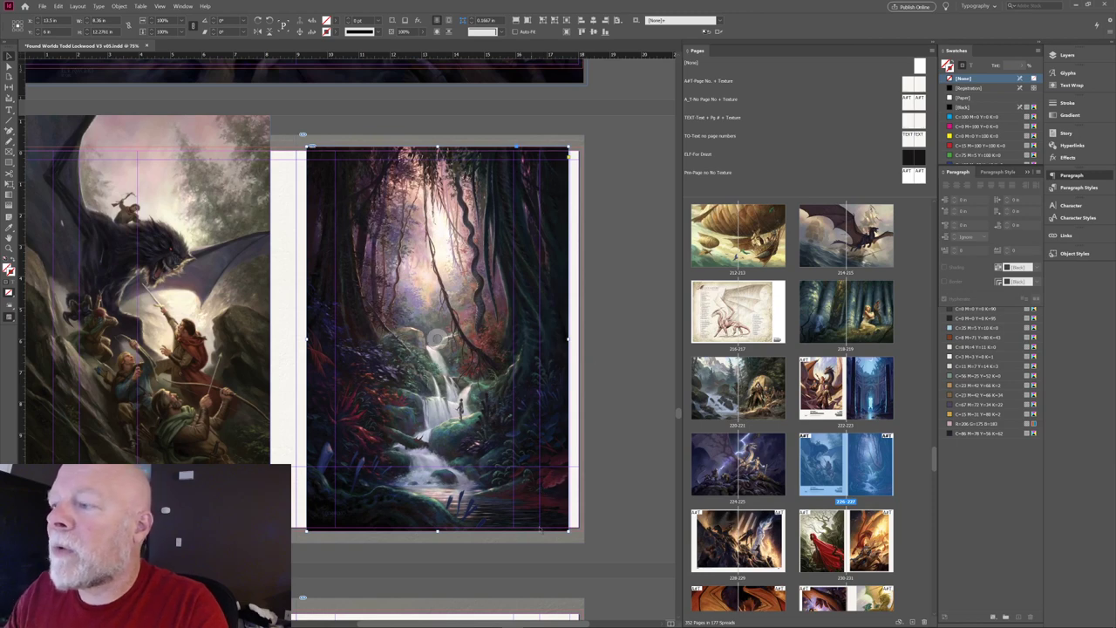
{"action": "left_click_drag", "start_coordinate": [569, 529], "coordinate": [569, 532]}
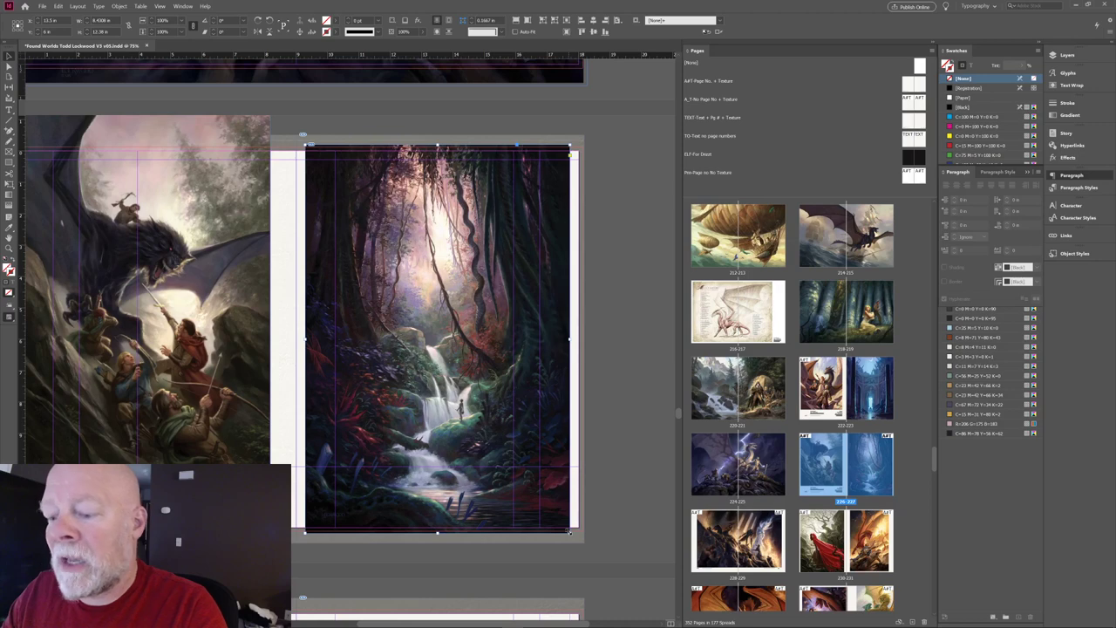
Nudge the waterfall image outward until its outer edge extends into the bleed, leaving a paper strip beside the spine, and preview the trim.
{"action": "key", "text": "w"}
{"action": "key", "text": "w"}
{"action": "key", "text": "shift+Right"}
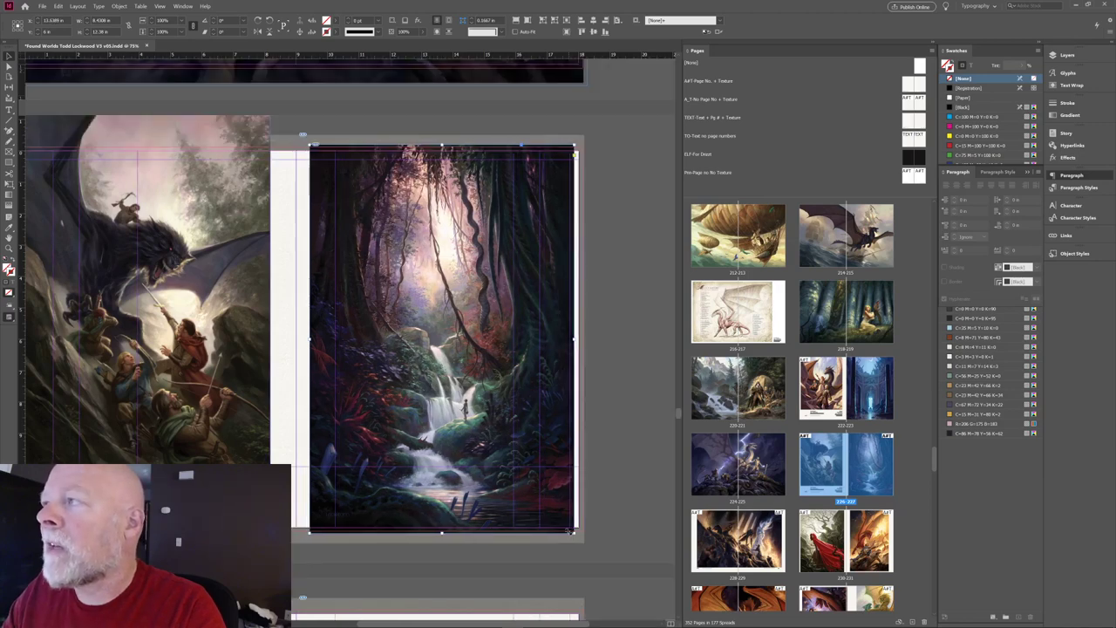
{"action": "key", "text": "Right"}
{"action": "key", "text": "Right"}
{"action": "key", "text": "Right"}
{"action": "key", "text": "Right"}
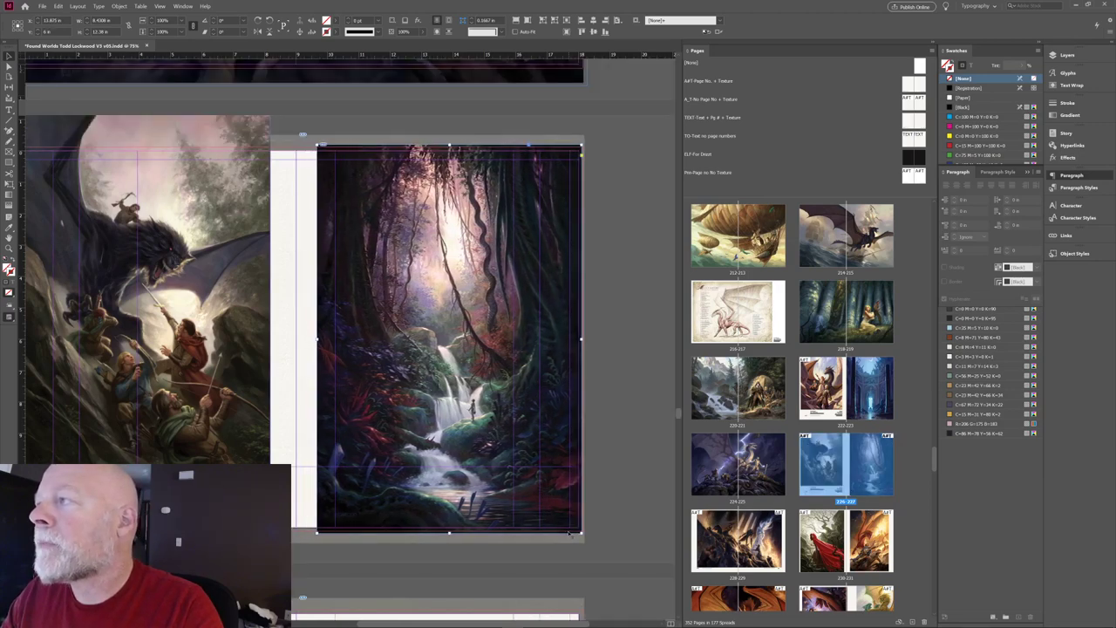
{"action": "key", "text": "Right"}
{"action": "key", "text": "Right"}
{"action": "key", "text": "Right"}
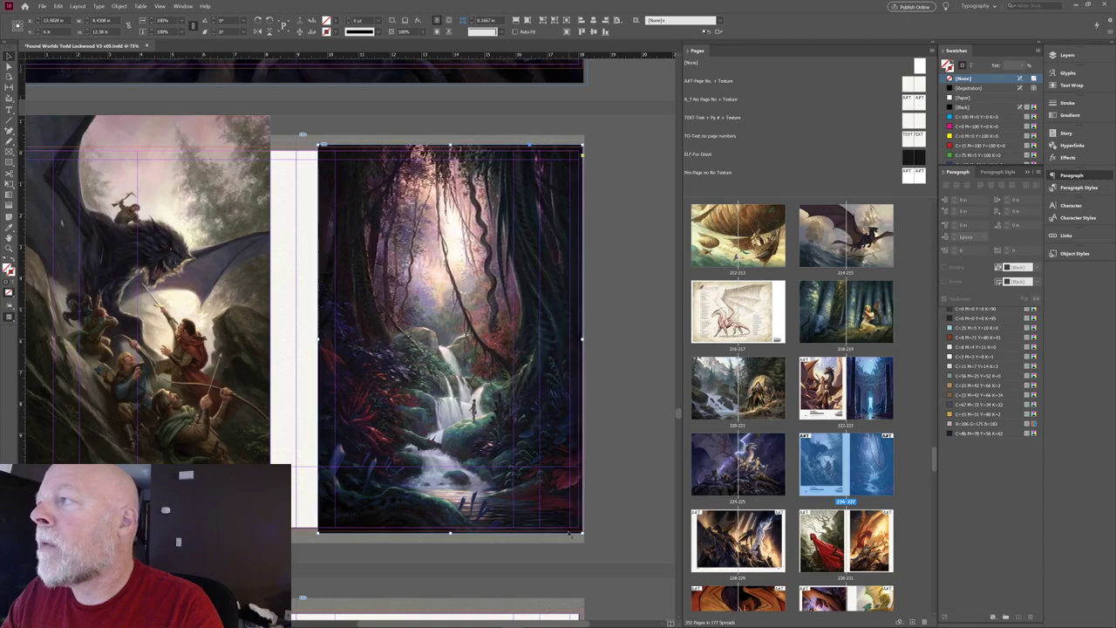
{"action": "key", "text": "w"}
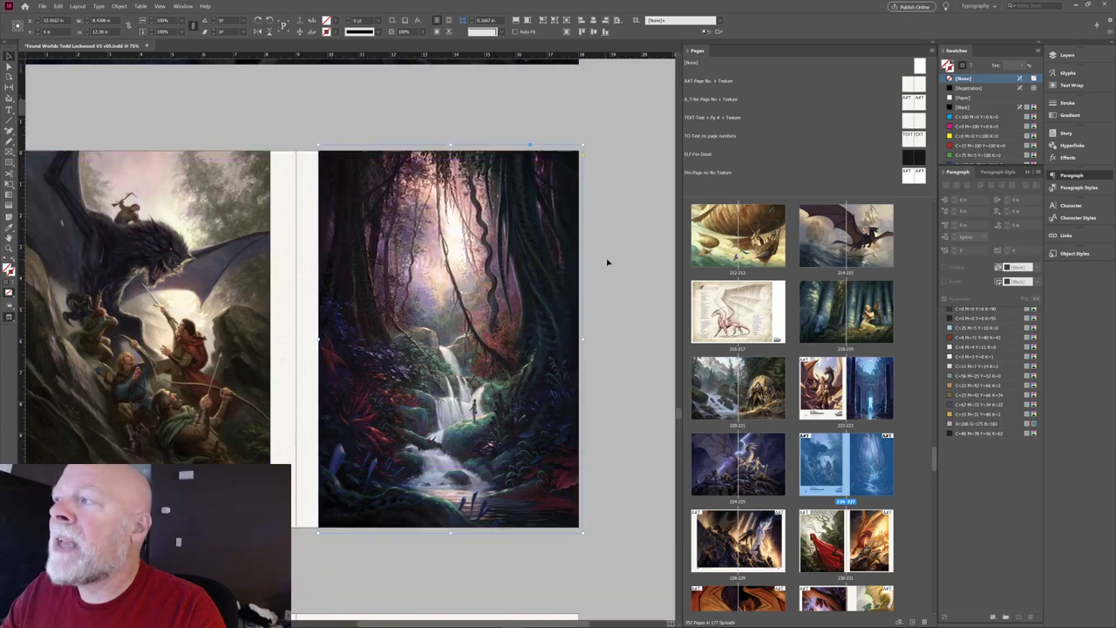
Examine the trimmed spread 226-227, comparing the waterfall image's inner margin and the caption area with the dragon battle image.
{"action": "left_click", "coordinate": [597, 261]}
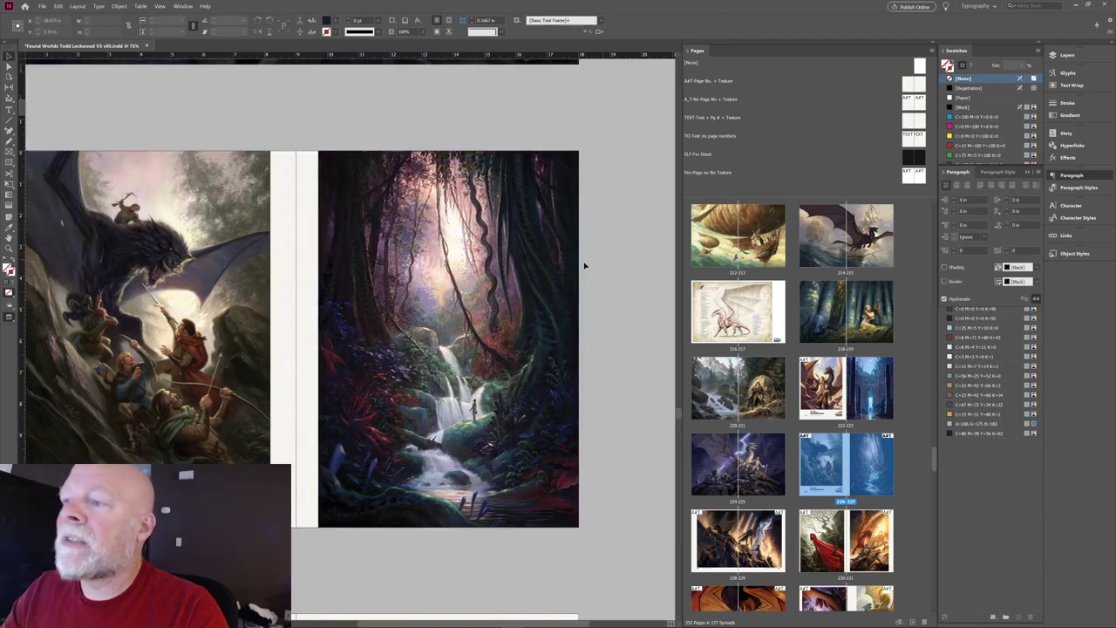
{"action": "left_click", "coordinate": [501, 240]}
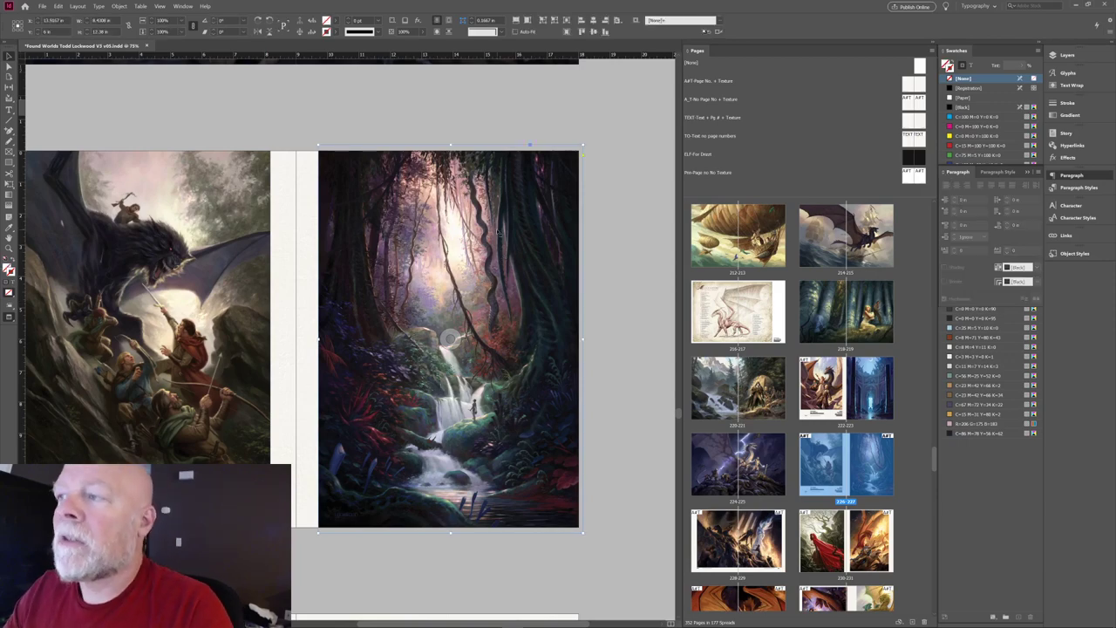
{"action": "scroll", "coordinate": [504, 227], "scroll_direction": "up", "scroll_amount": 3}
{"action": "scroll", "coordinate": [508, 223], "scroll_direction": "down", "scroll_amount": 4}
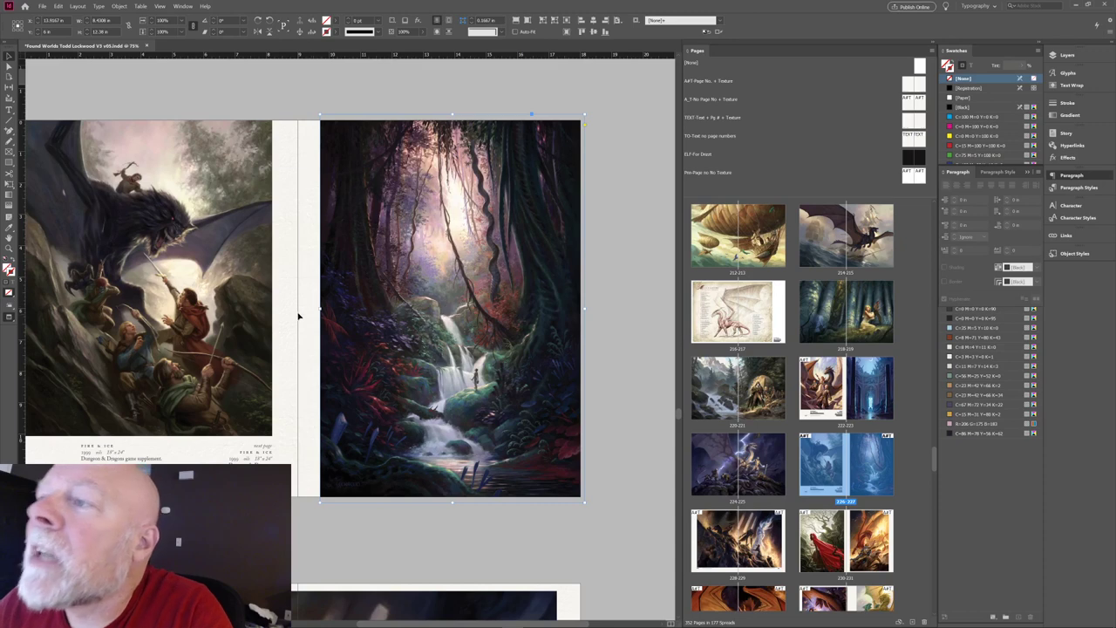
Compare the spread with and without guides to check the forest waterfall picture's bleed and its margin at the spine.
{"action": "key", "text": "w"}
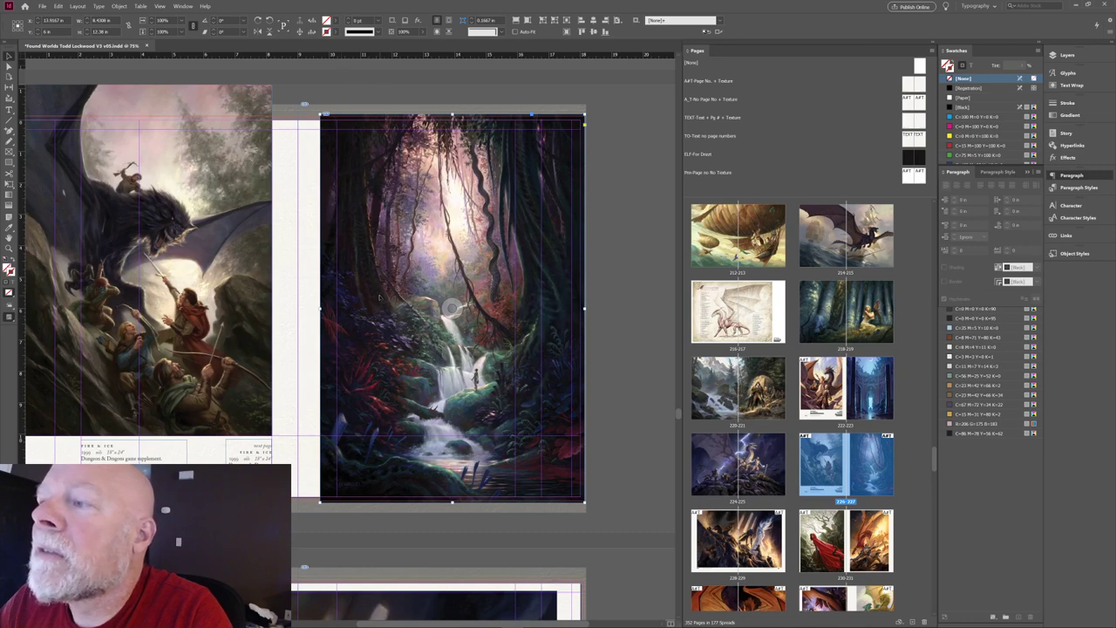
{"action": "key", "text": "shift+Right"}
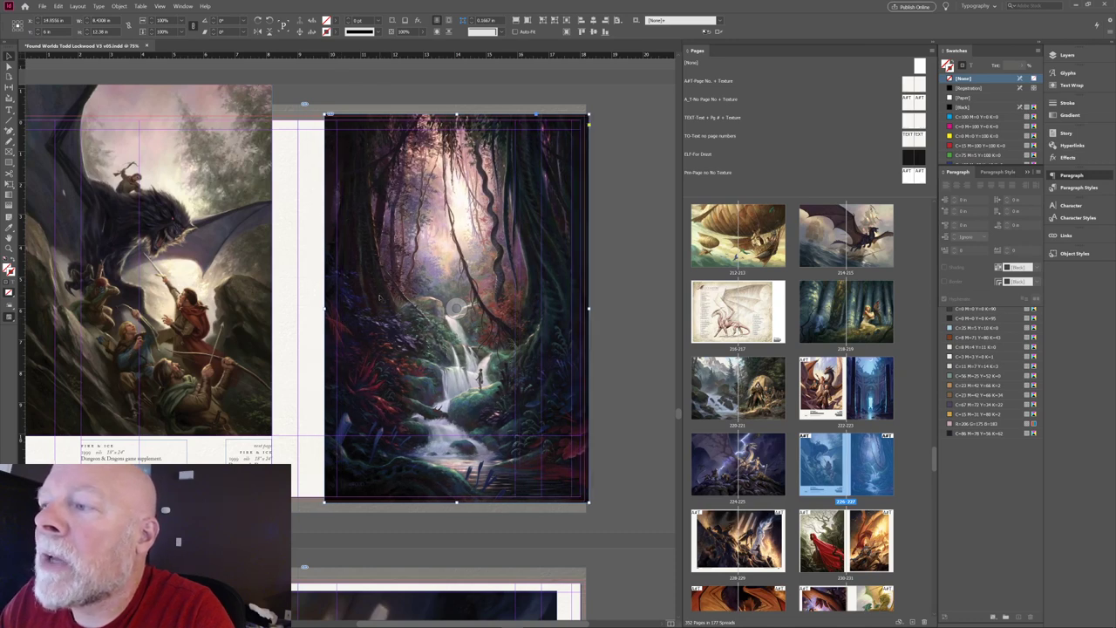
{"action": "key", "text": "shift+Left"}
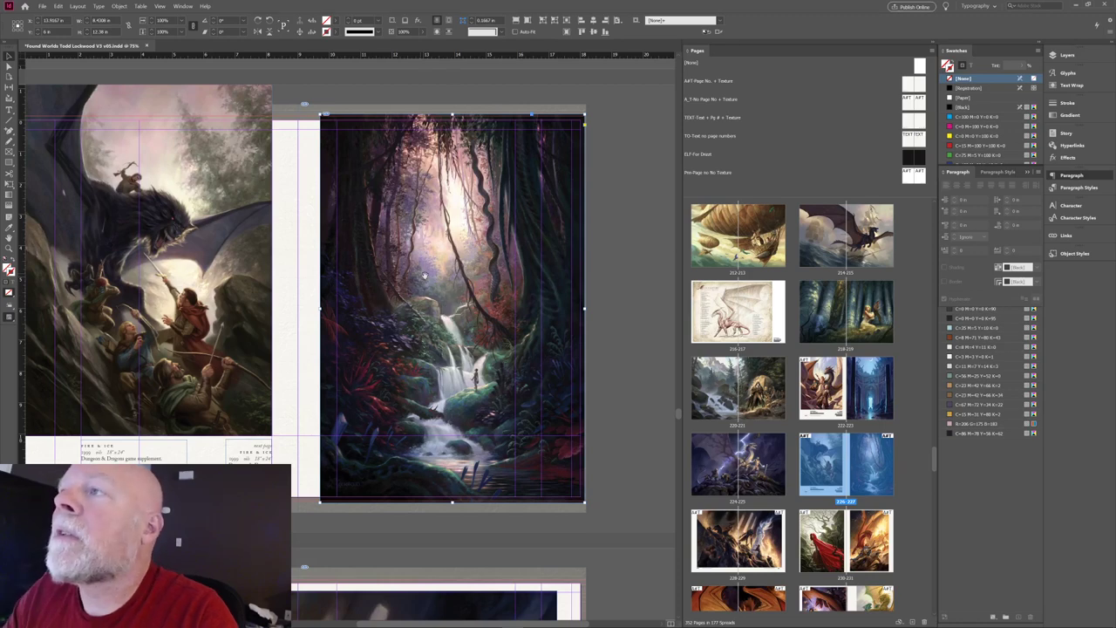
{"action": "scroll", "coordinate": [556, 251], "scroll_direction": "down", "scroll_amount": 1}
{"action": "scroll", "coordinate": [556, 251], "scroll_direction": "left", "scroll_amount": 1}
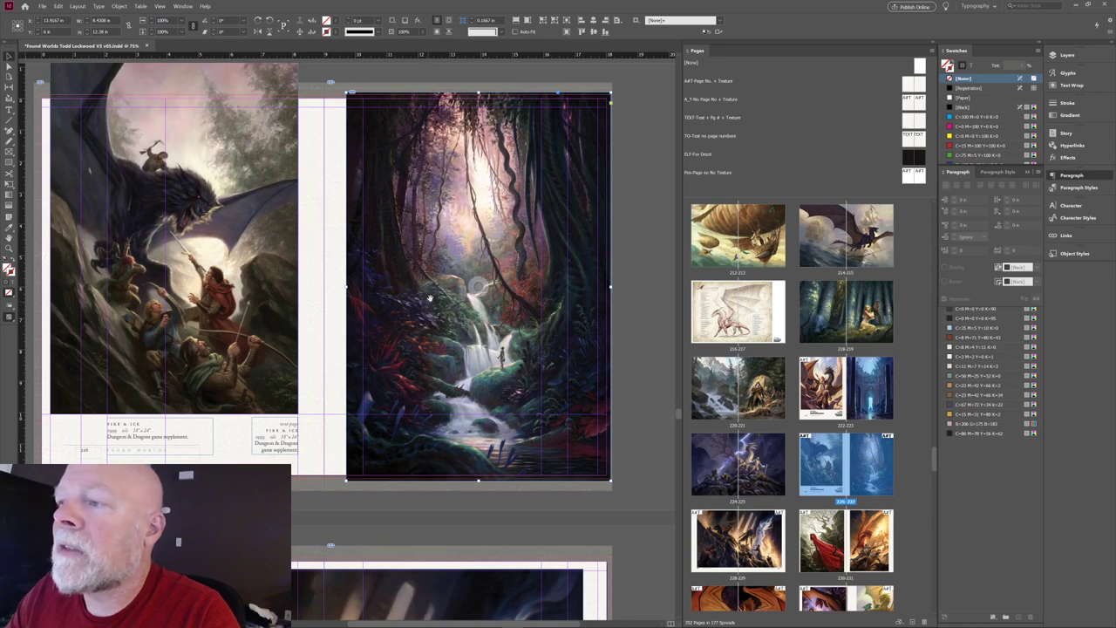
{"action": "scroll", "coordinate": [432, 298], "scroll_direction": "left", "scroll_amount": 1}
{"action": "key", "text": "w"}
{"action": "key", "text": "w"}
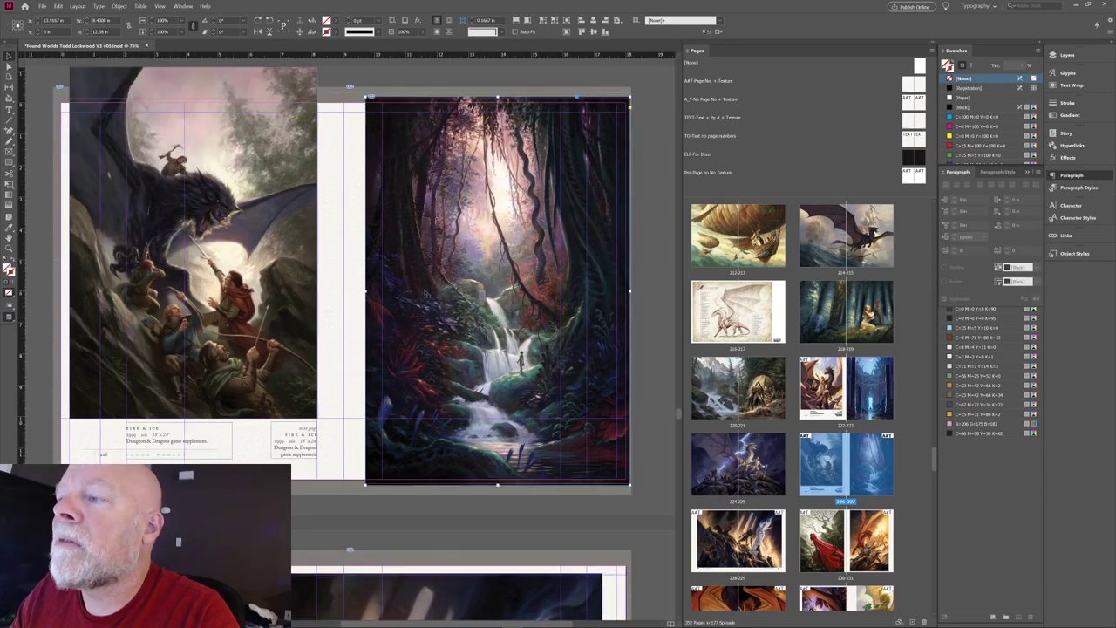
{"action": "key", "text": "w"}
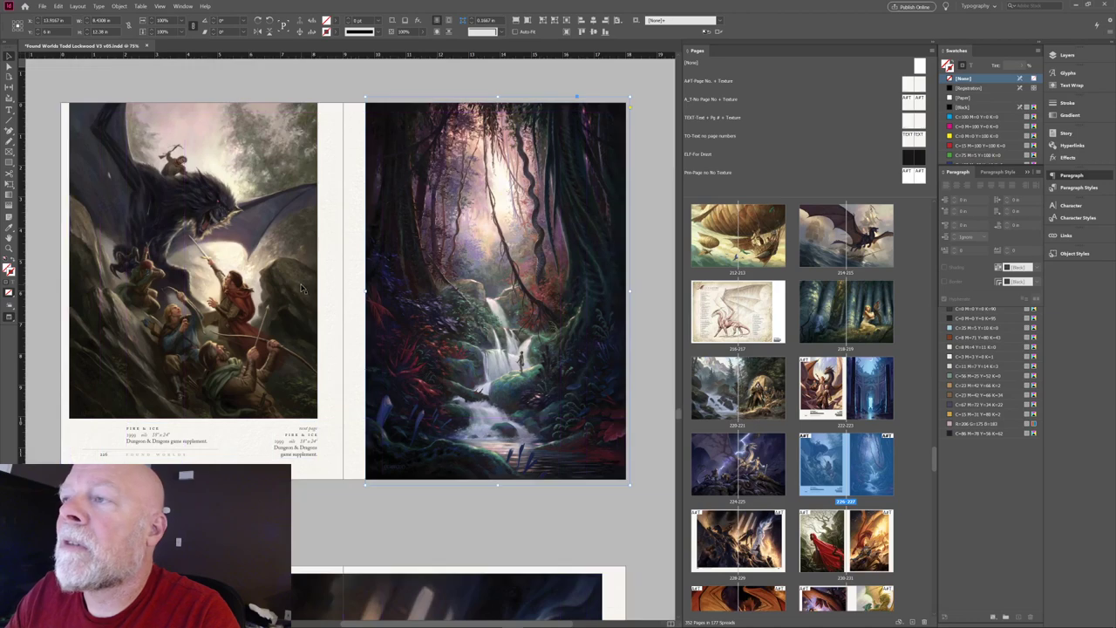
Try shifting the dragon battle painting on page 226 toward the spine and move it back.
{"action": "left_click", "coordinate": [304, 285]}
{"action": "key", "text": "shift+Right"}
{"action": "key", "text": "shift+Right"}
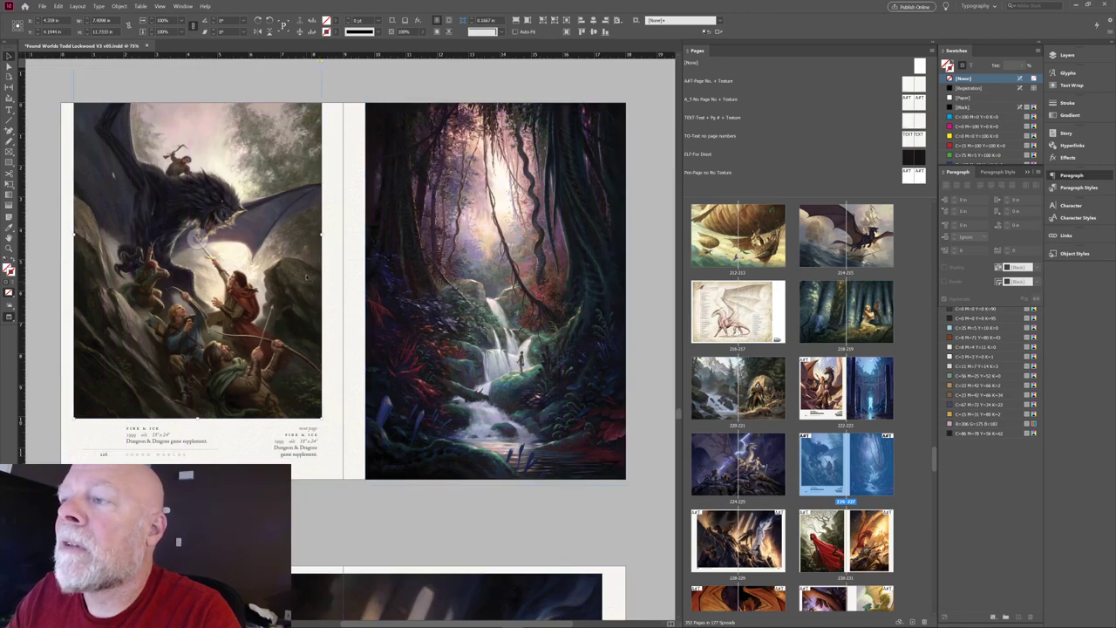
{"action": "key", "text": "shift+Right"}
{"action": "key", "text": "shift+Right"}
{"action": "key", "text": "shift+Right"}
{"action": "key", "text": "shift+Right"}
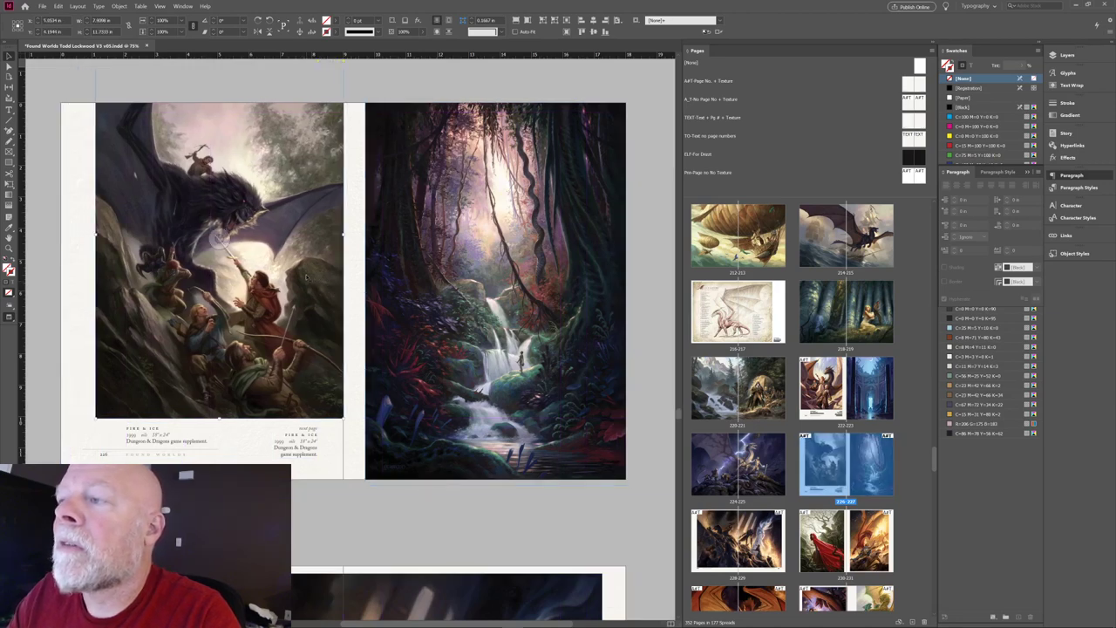
{"action": "key", "text": "shift+Left"}
{"action": "key", "text": "shift+Left"}
{"action": "key", "text": "shift+Left"}
{"action": "key", "text": "shift+Left"}
{"action": "key", "text": "shift+Left"}
{"action": "key", "text": "shift+Left"}
Move the forest waterfall picture on page 227 slightly outward from the spine and check its bleed against the guides.
{"action": "left_click", "coordinate": [455, 247]}
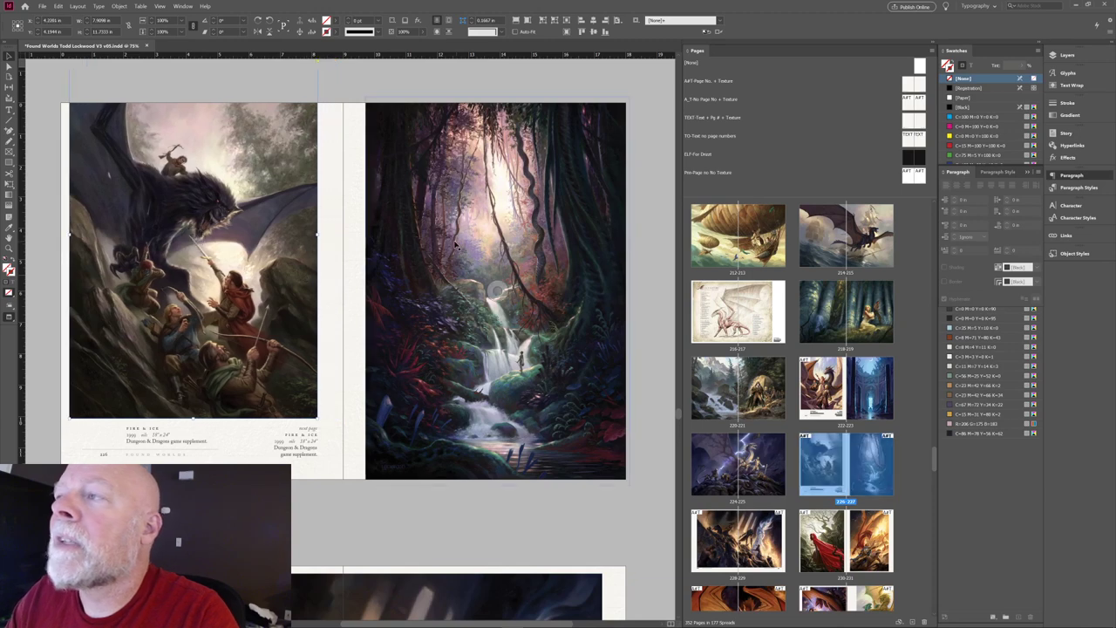
{"action": "left_click_drag", "start_coordinate": [455, 247], "coordinate": [439, 245]}
{"action": "key", "text": "shift+Right"}
{"action": "key", "text": "shift+Right"}
{"action": "key", "text": "shift+Right"}
{"action": "key", "text": "shift+Right"}
{"action": "key", "text": "shift+Right"}
{"action": "key", "text": "shift+Right"}
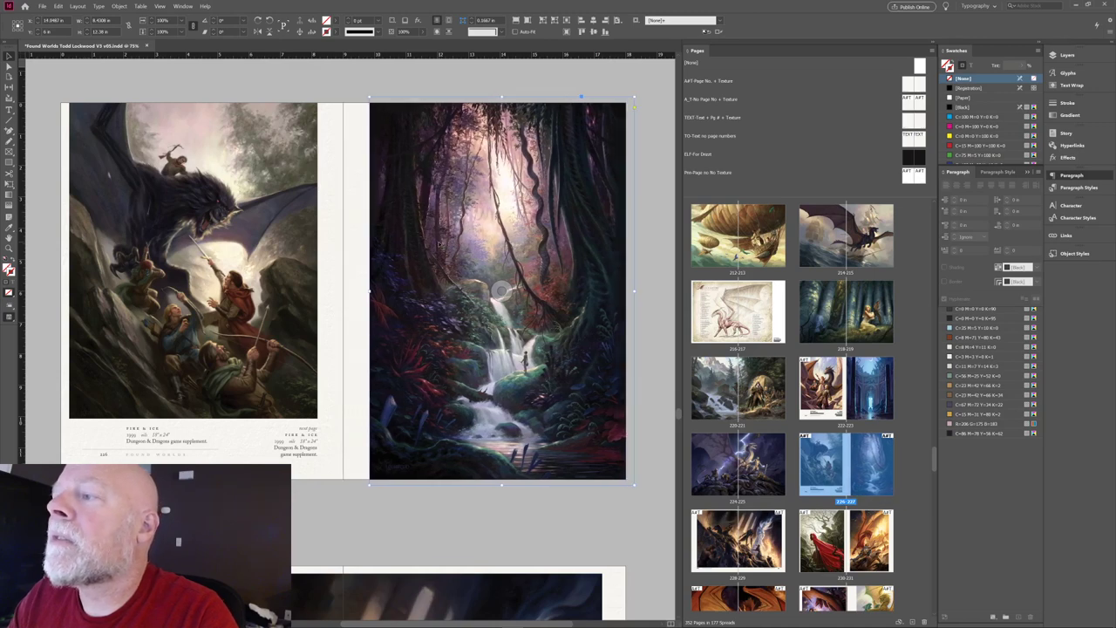
{"action": "scroll", "coordinate": [613, 204], "scroll_direction": "right", "scroll_amount": 2}
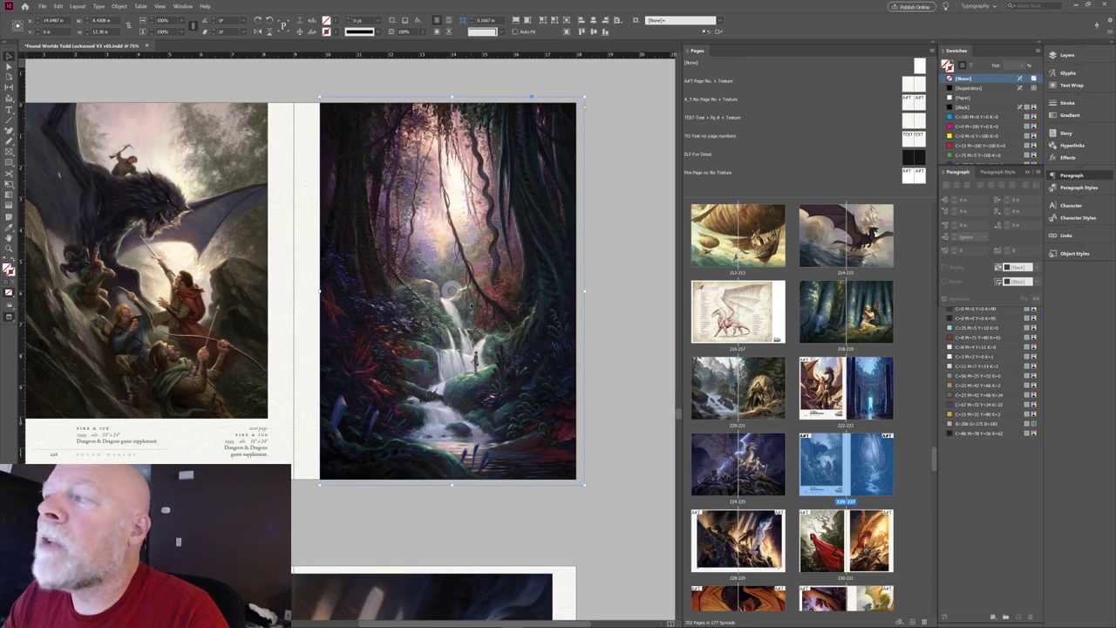
{"action": "key", "text": "w"}
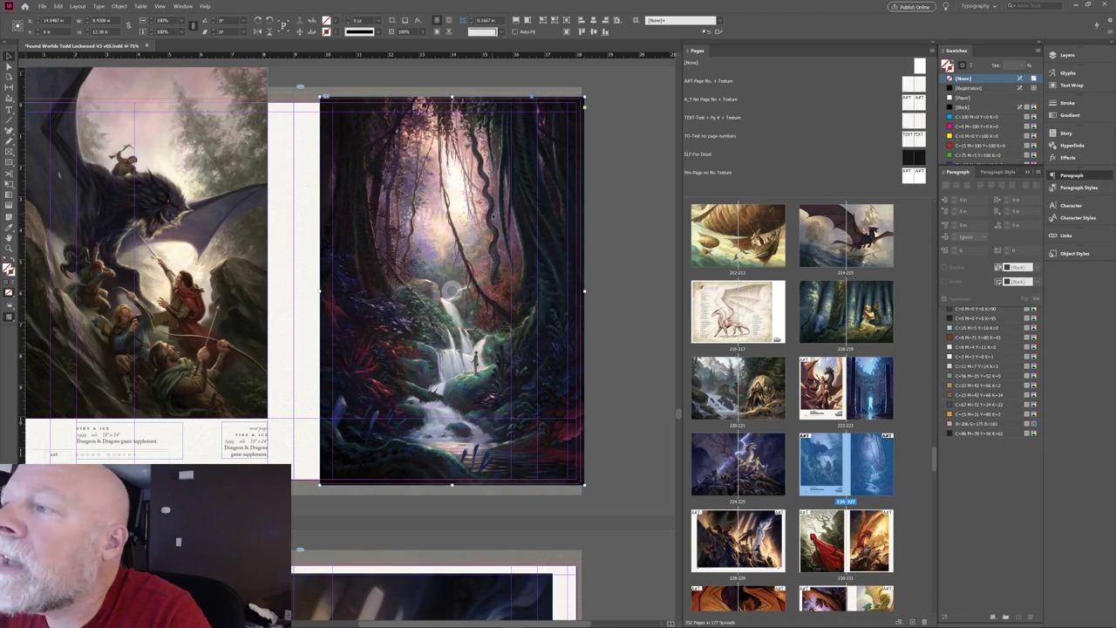
{"action": "key", "text": "w"}
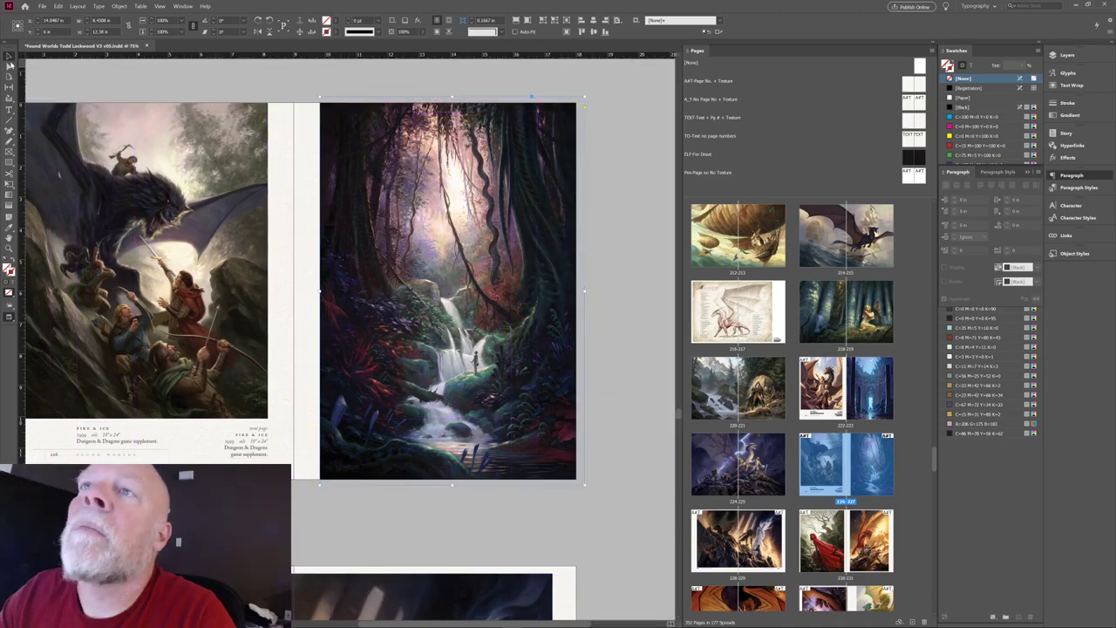
Shift the waterfall image inside its frame slightly toward the spine and check the page with and without guides.
{"action": "key", "text": "a"}
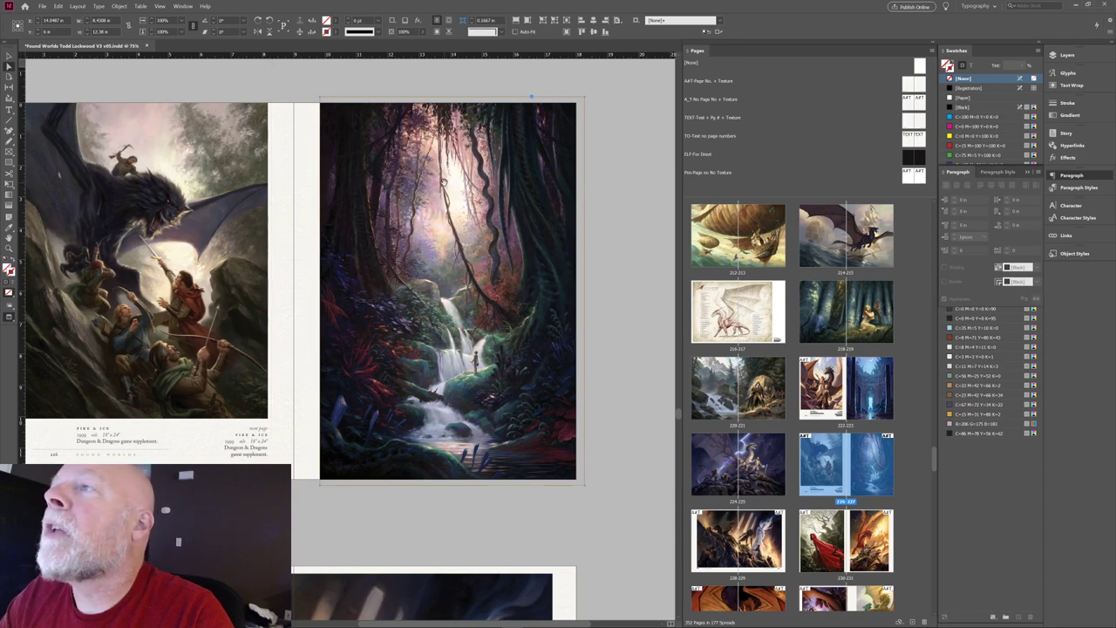
{"action": "left_click", "coordinate": [444, 178]}
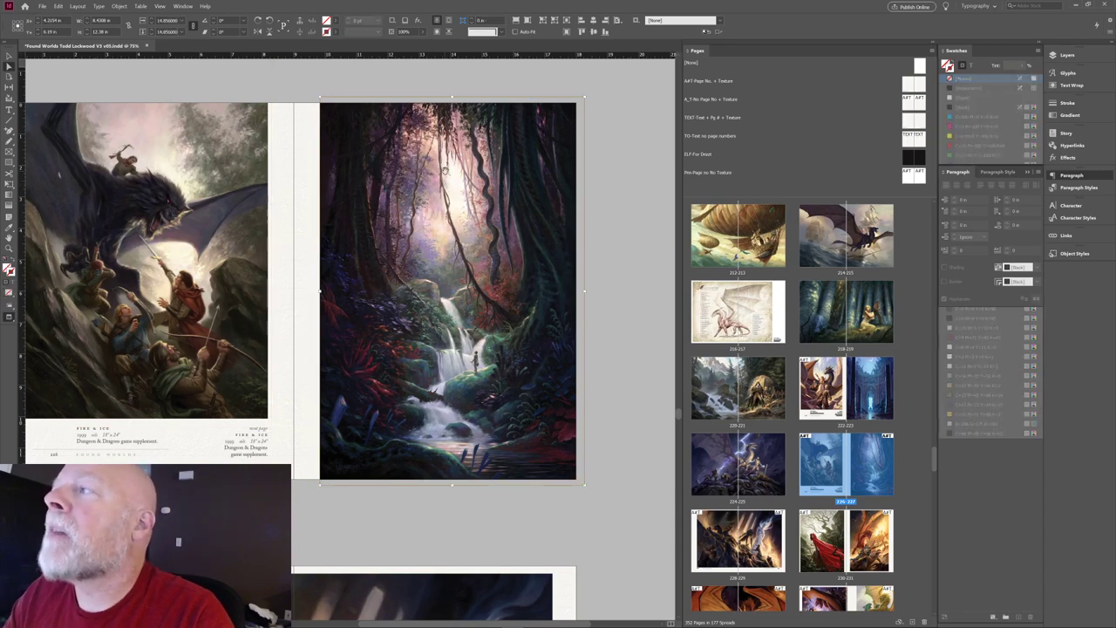
{"action": "key", "text": "w"}
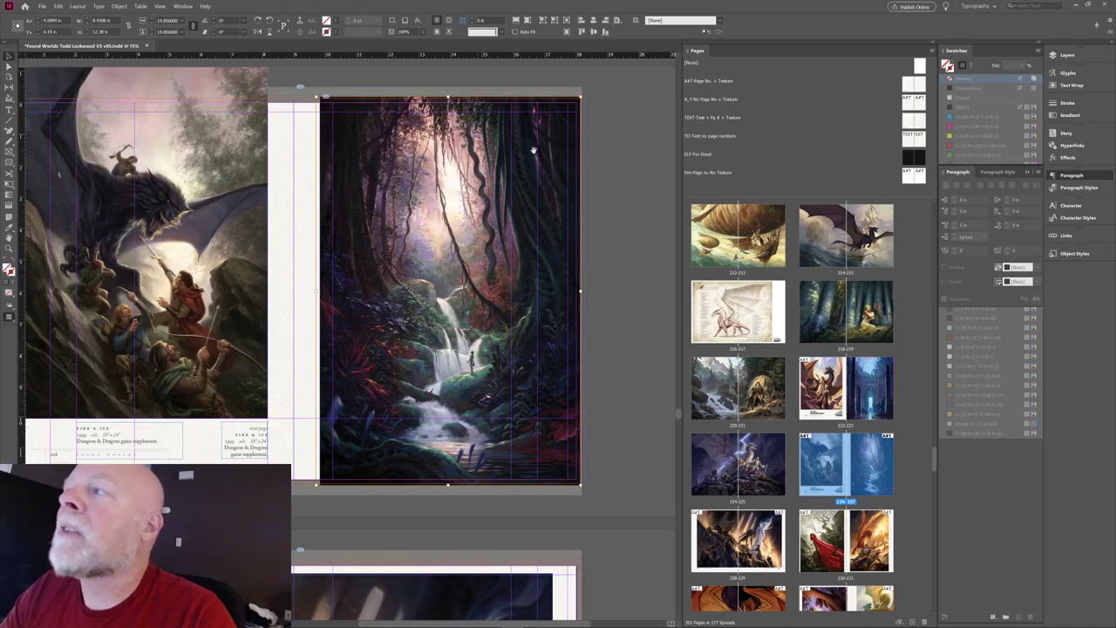
{"action": "left_click", "coordinate": [616, 145]}
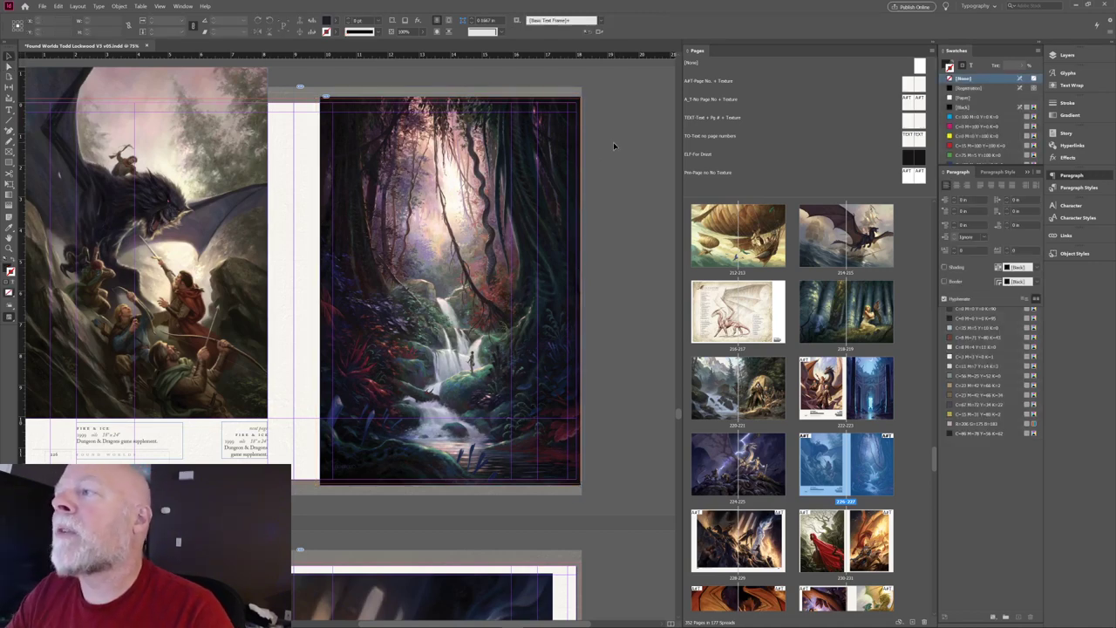
{"action": "key", "text": "w"}
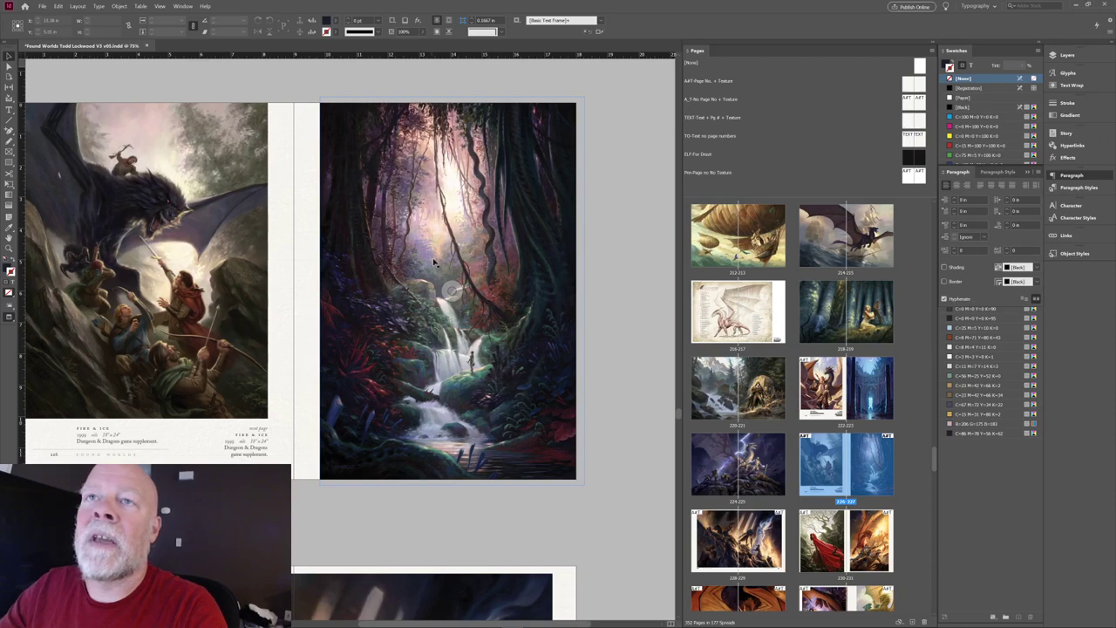
Move the blue temple picture on page 223 outward to open a margin at the spine.
{"action": "scroll", "coordinate": [446, 248], "scroll_direction": "up", "scroll_amount": 4}
{"action": "scroll", "coordinate": [445, 253], "scroll_direction": "up", "scroll_amount": 6}
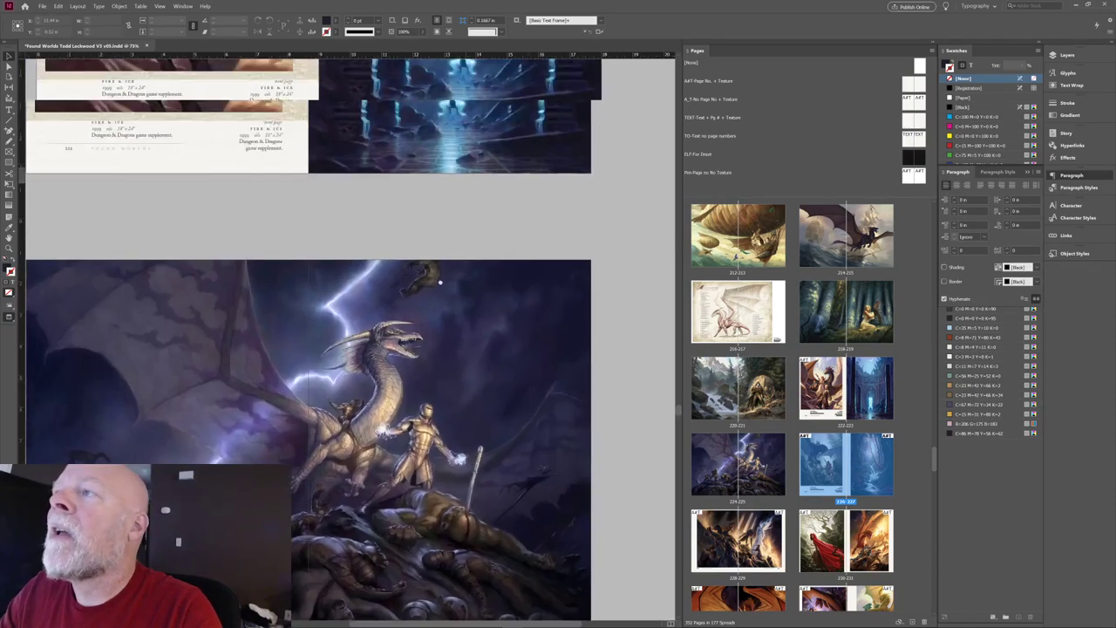
{"action": "left_click", "coordinate": [415, 285]}
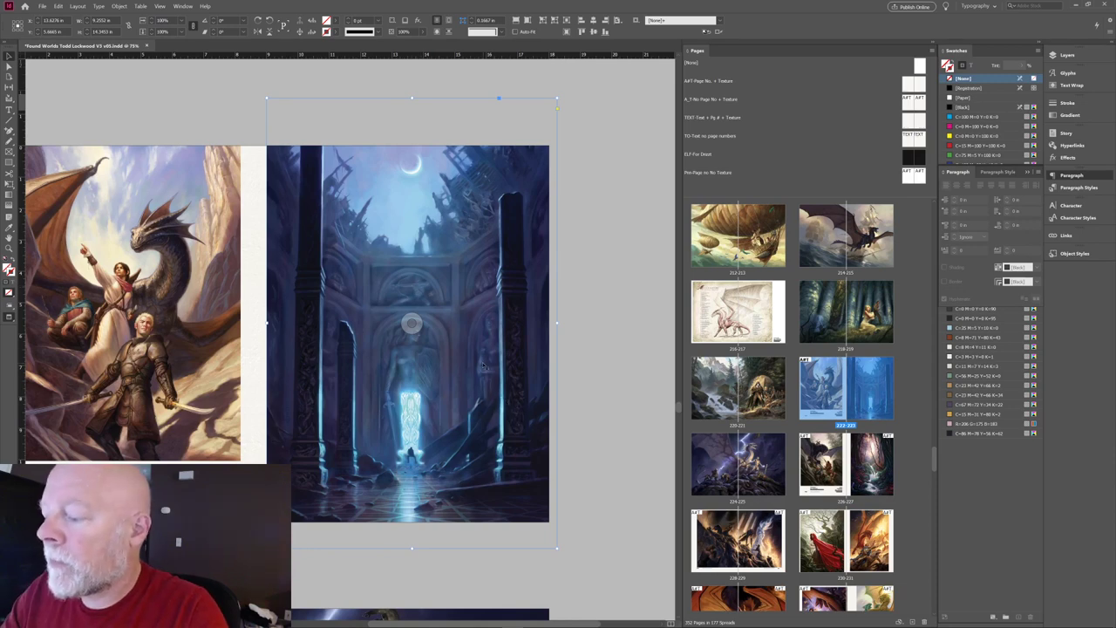
{"action": "key", "text": "shift+Right"}
{"action": "key", "text": "shift+Right"}
{"action": "key", "text": "shift+Right"}
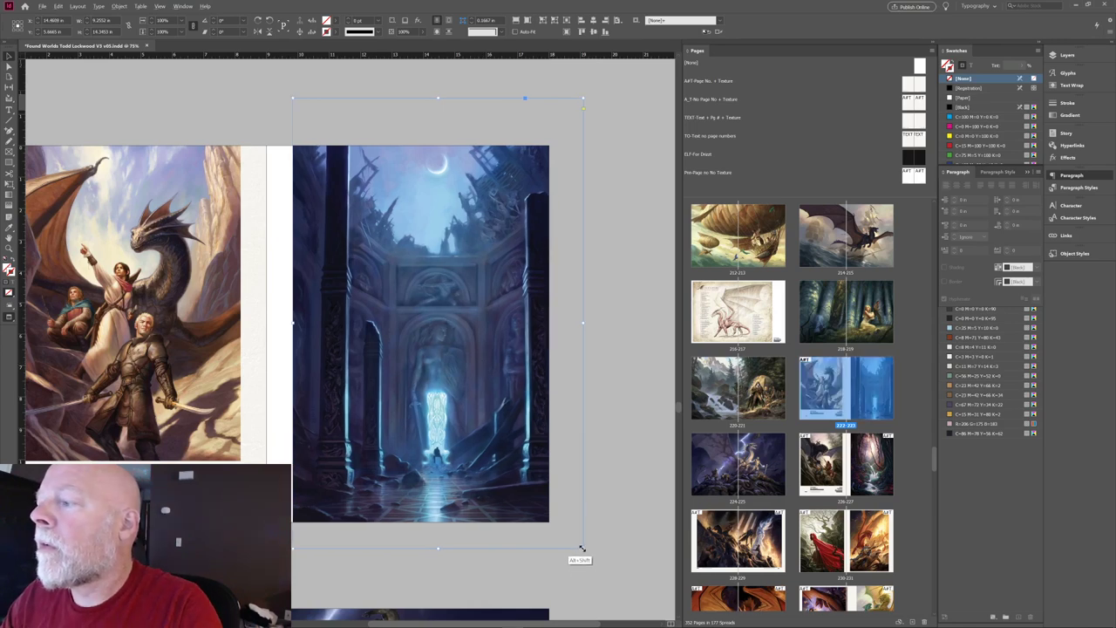
Resize the temple picture's frame about its centre to roughly 7.96 by 12.34 in and centre it vertically on the page.
{"action": "left_click_drag", "start_coordinate": [581, 549], "coordinate": [556, 514]}
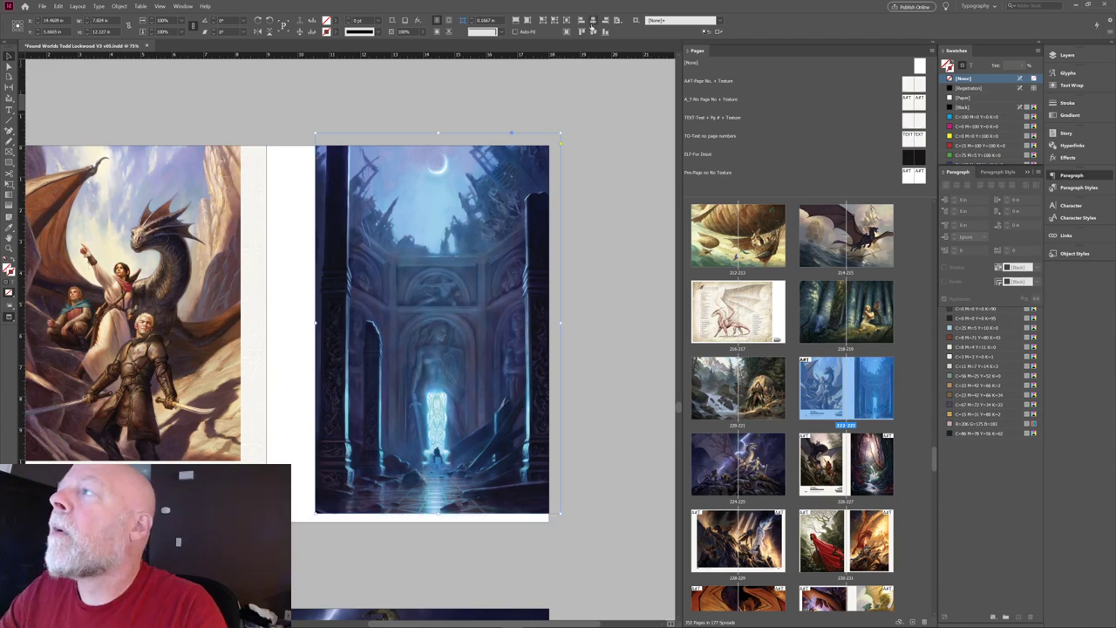
{"action": "left_click", "coordinate": [595, 31]}
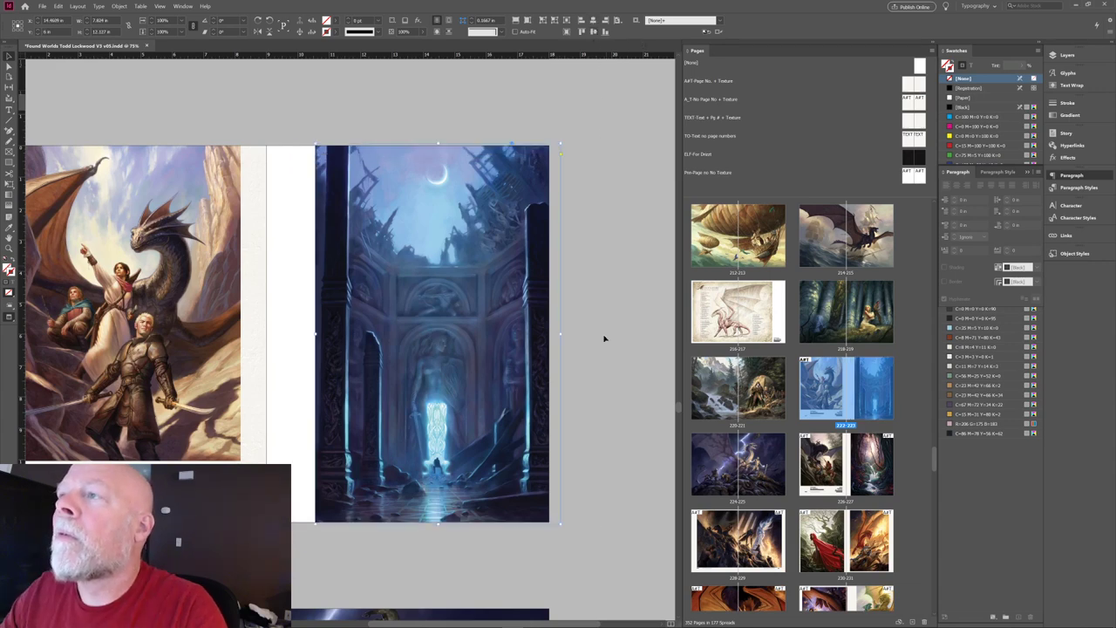
{"action": "left_click_drag", "start_coordinate": [562, 525], "coordinate": [563, 526]}
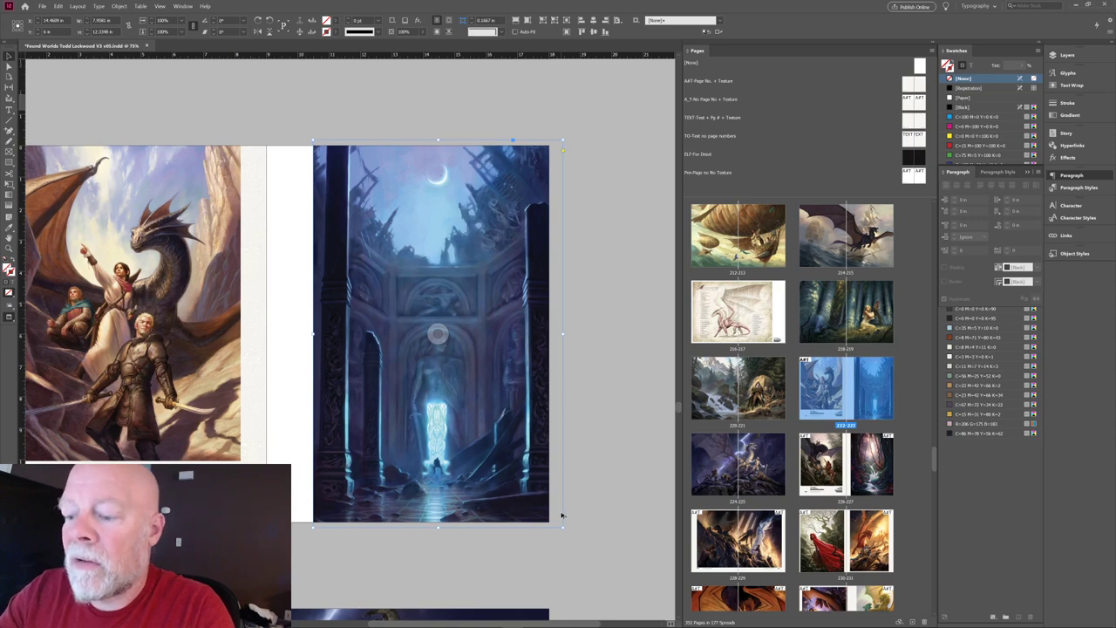
Fill the temple frame proportionally with its image and move the frame inward to the margin beside the spine.
{"action": "key", "text": "ctrl+alt+shift+c"}
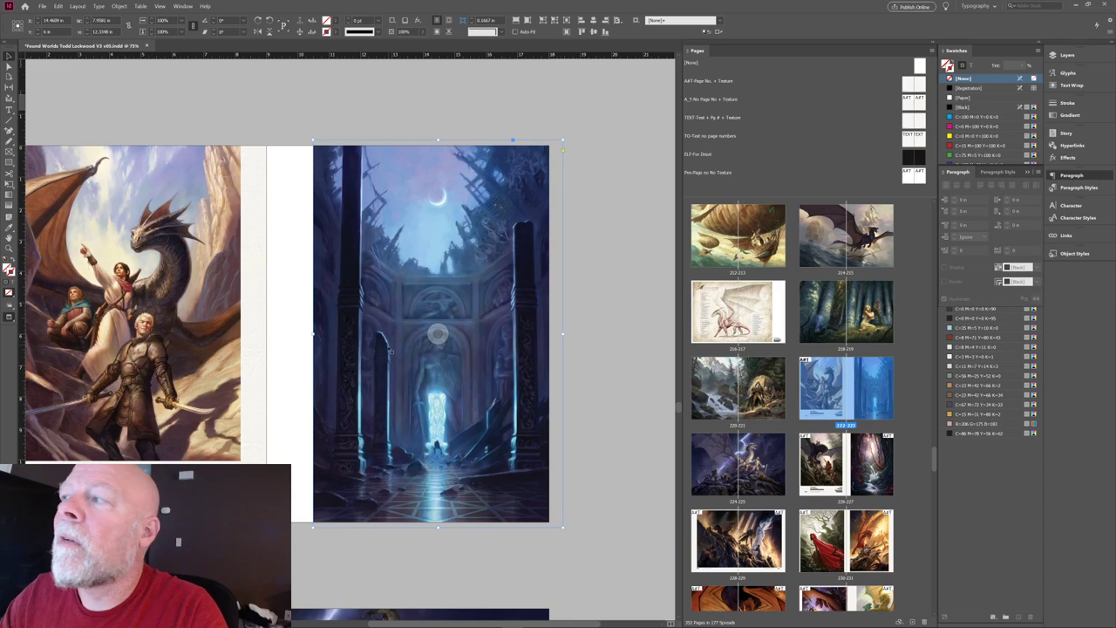
{"action": "left_click_drag", "start_coordinate": [407, 341], "coordinate": [359, 335]}
{"action": "key", "text": "Right"}
{"action": "key", "text": "Right"}
{"action": "key", "text": "Right"}
{"action": "key", "text": "Right"}
{"action": "key", "text": "Right"}
{"action": "key", "text": "Right"}
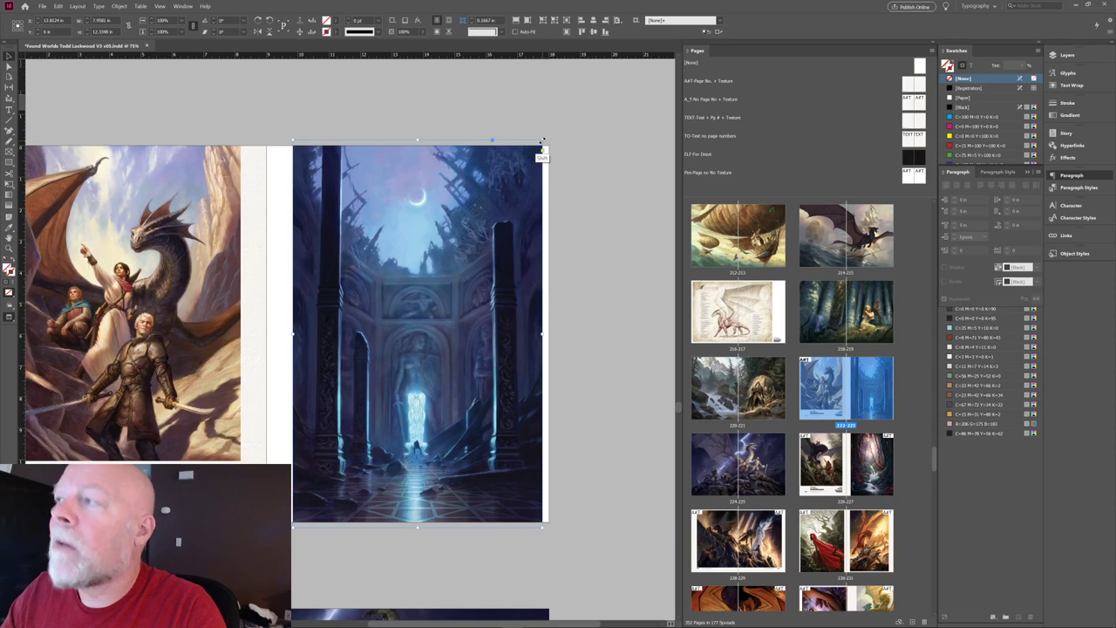
Extend the outer edge of the temple picture's frame to the bleed line, making it about 8.3 in wide.
{"action": "mouse_move", "coordinate": [541, 139]}
{"action": "left_mouse_down"}
{"action": "mouse_move", "coordinate": [554, 126]}
{"action": "mouse_move", "coordinate": [544, 117]}
{"action": "left_mouse_up"}
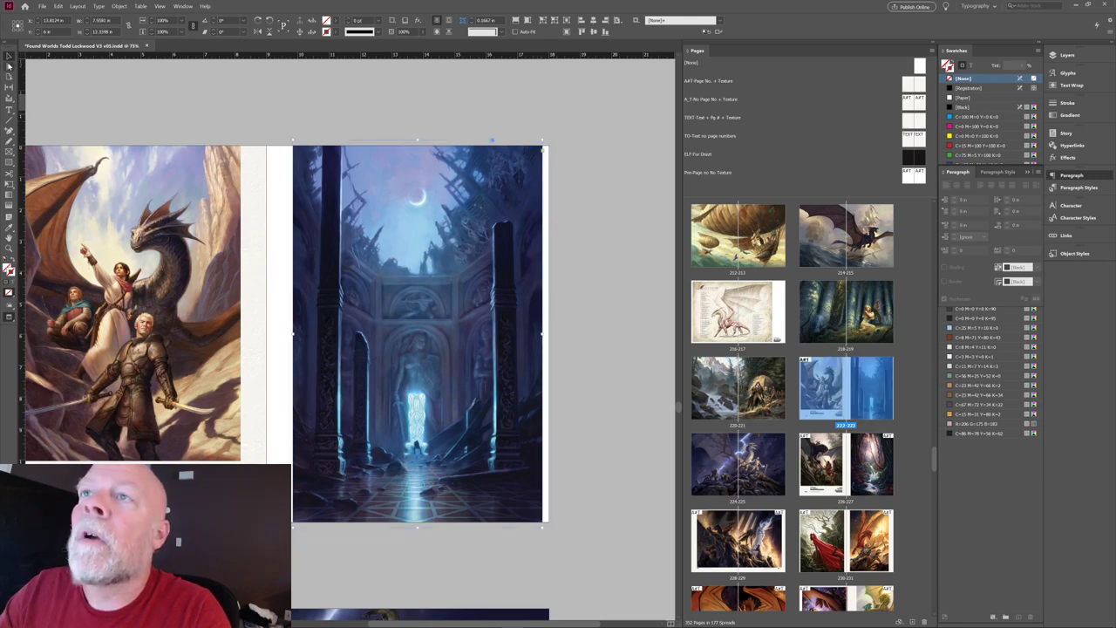
{"action": "left_click", "coordinate": [9, 66]}
{"action": "left_click_drag", "start_coordinate": [579, 124], "coordinate": [524, 518]}
{"action": "key", "text": "ctrl+alt+c"}
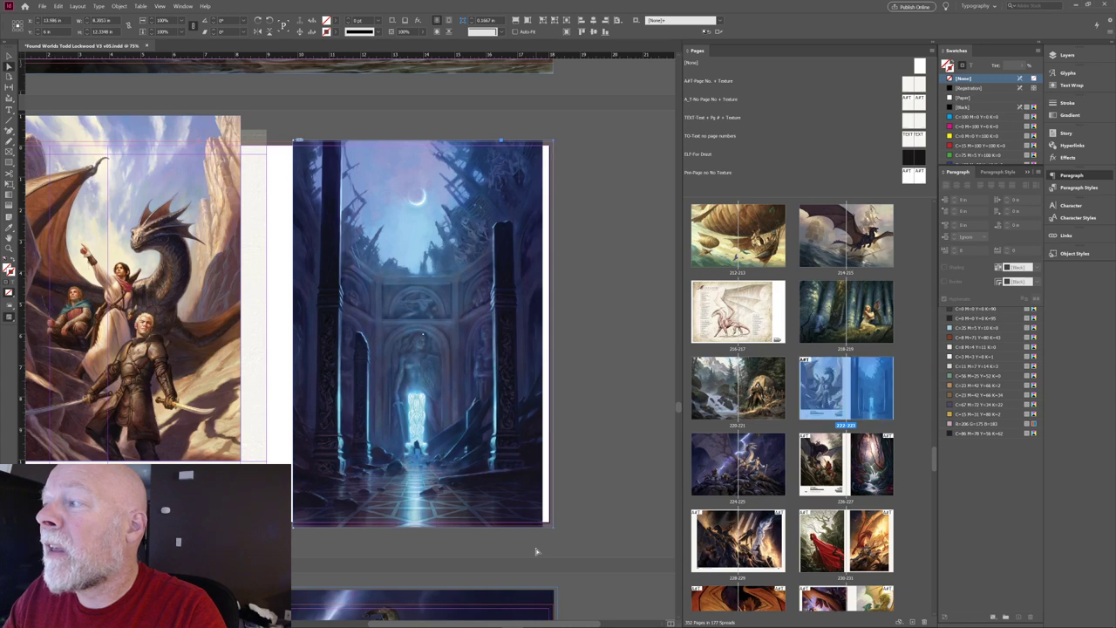
Try centring the temple image within its widened frame and undo it.
{"action": "left_click", "coordinate": [620, 200]}
{"action": "left_click", "coordinate": [494, 202]}
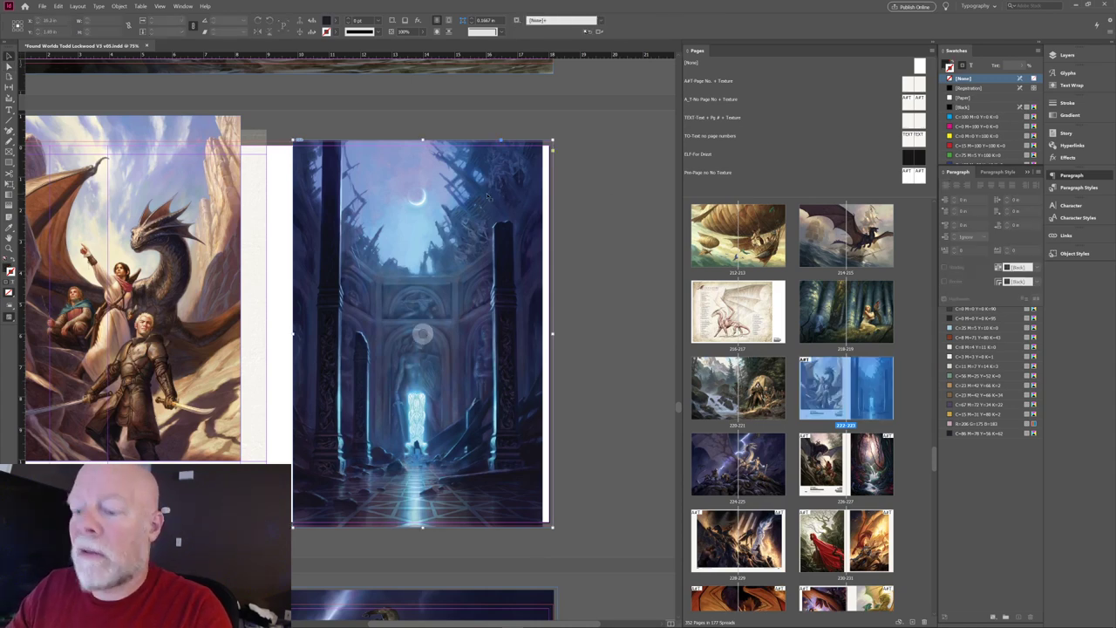
{"action": "key", "text": "ctrl+shift+e"}
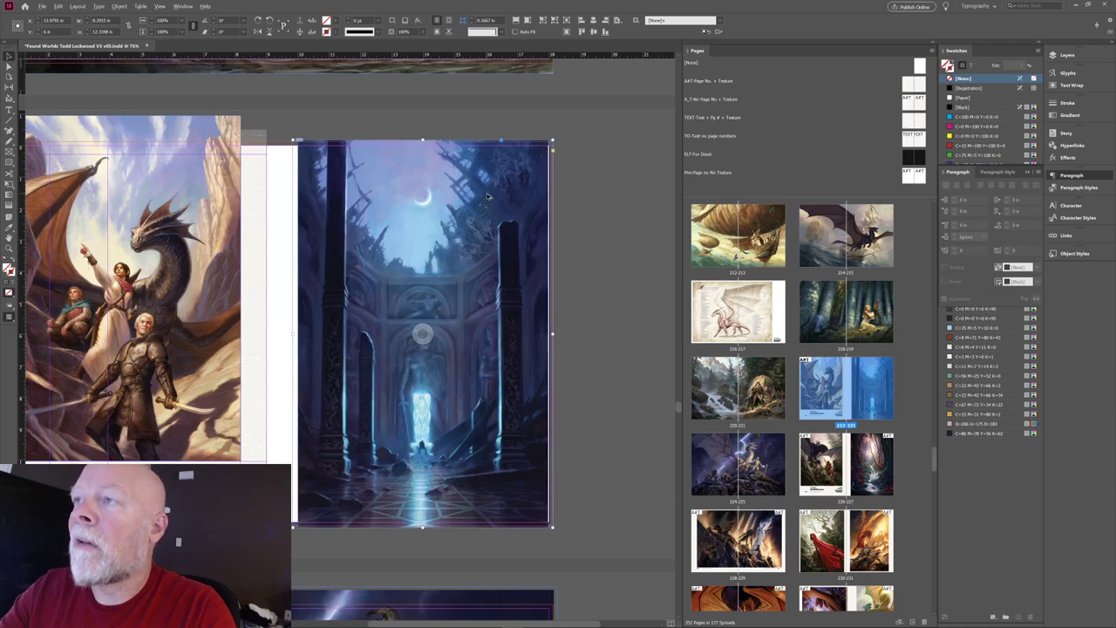
{"action": "key", "text": "ctrl+z"}
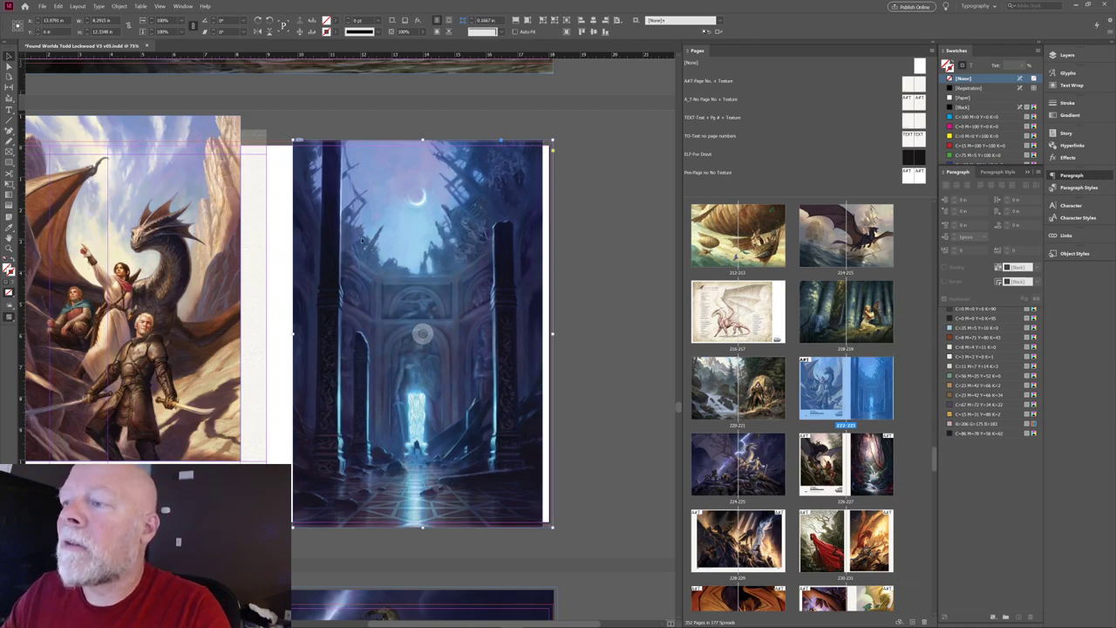
Scale the temple image proportionally to about 15.22% to span the frame's width and shift it slightly down.
{"action": "key", "text": "ctrl+shift+a"}
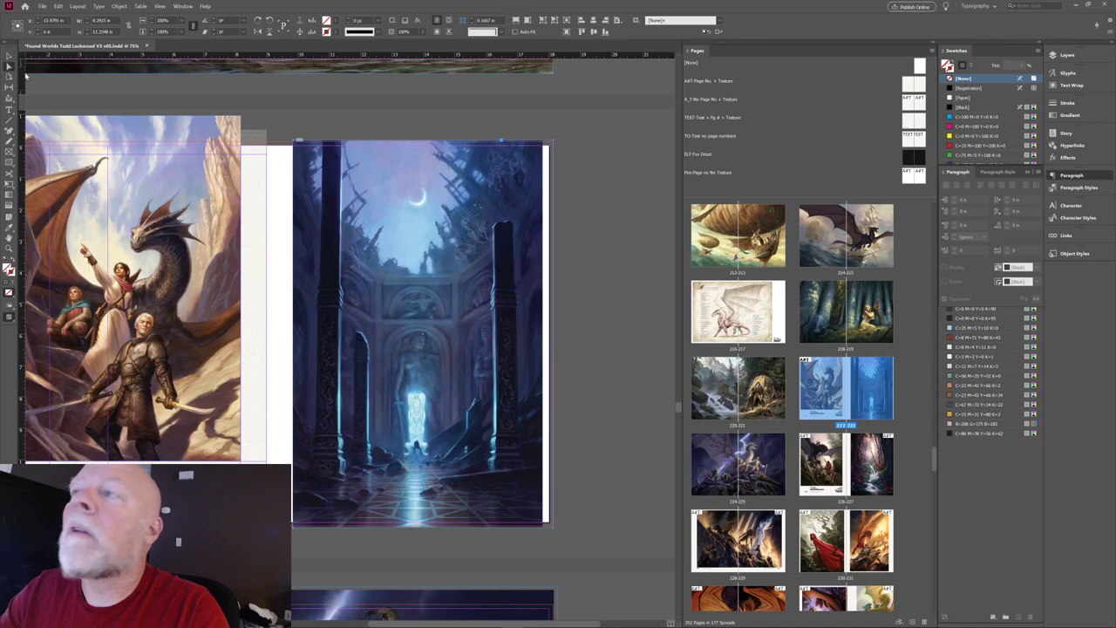
{"action": "double_click", "coordinate": [494, 150]}
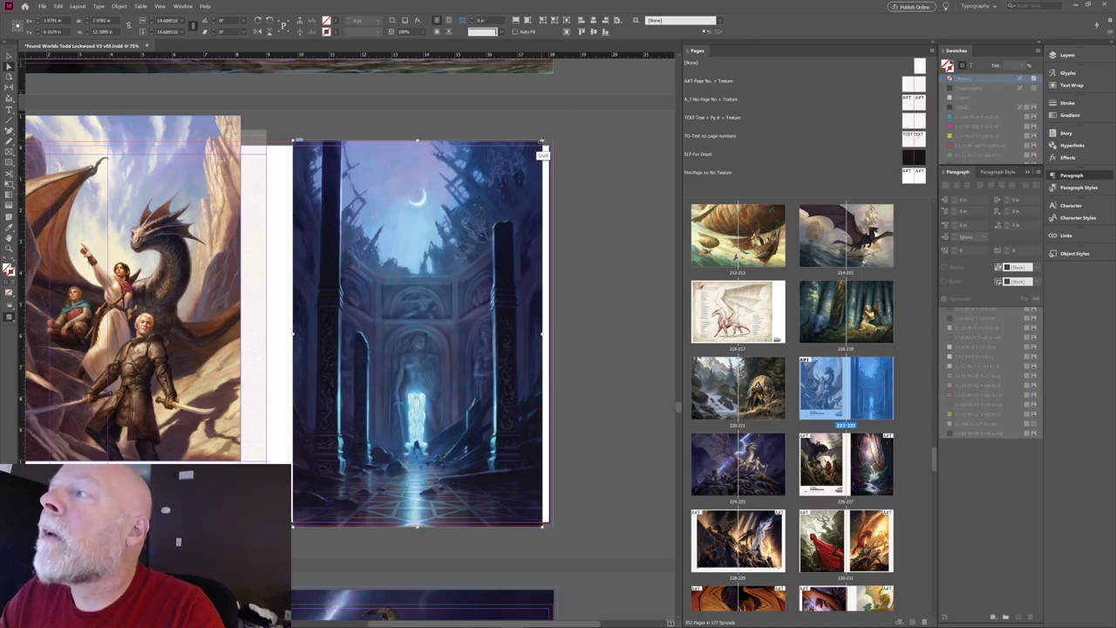
{"action": "left_click_drag", "start_coordinate": [542, 141], "coordinate": [553, 125]}
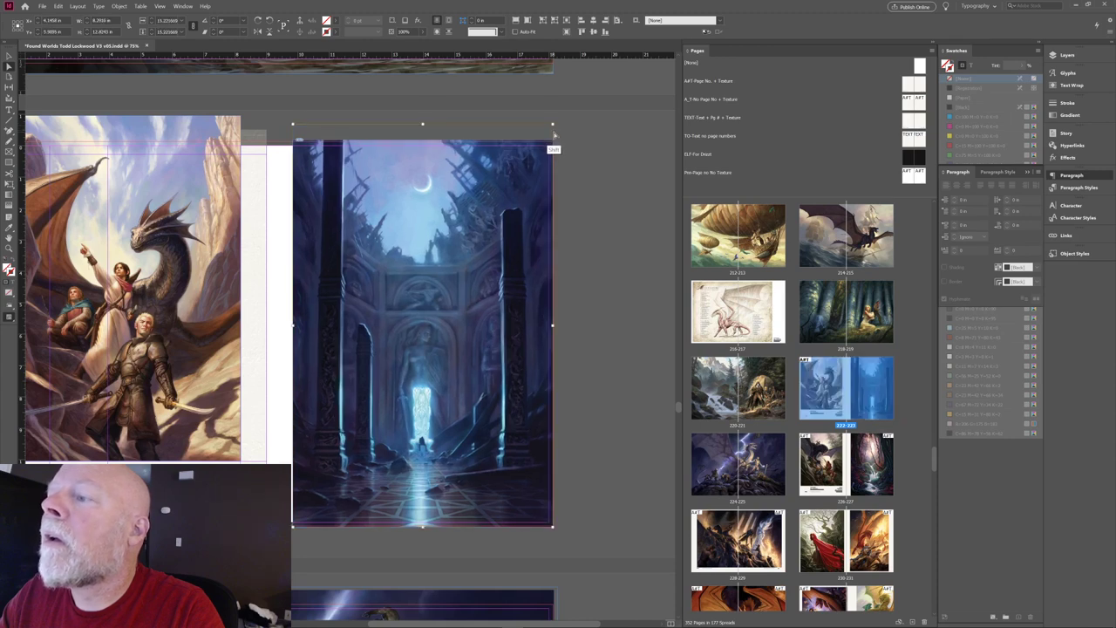
{"action": "key", "text": "shift+Down"}
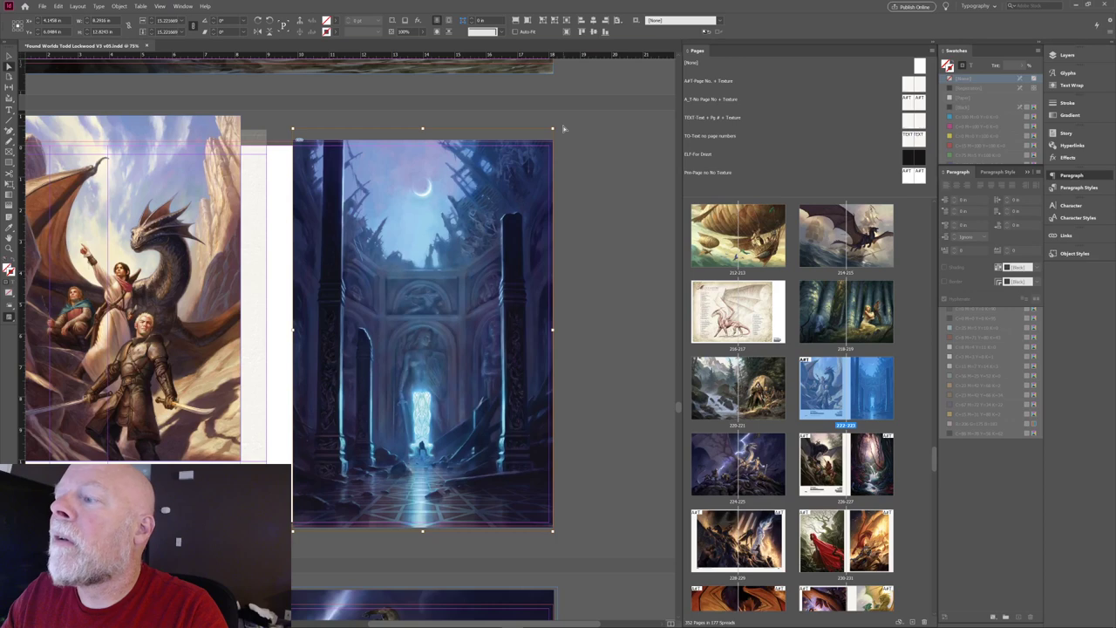
Nudge the temple picture down on its page to refine its vertical crop, and deselect it.
{"action": "key", "text": "shift+Down"}
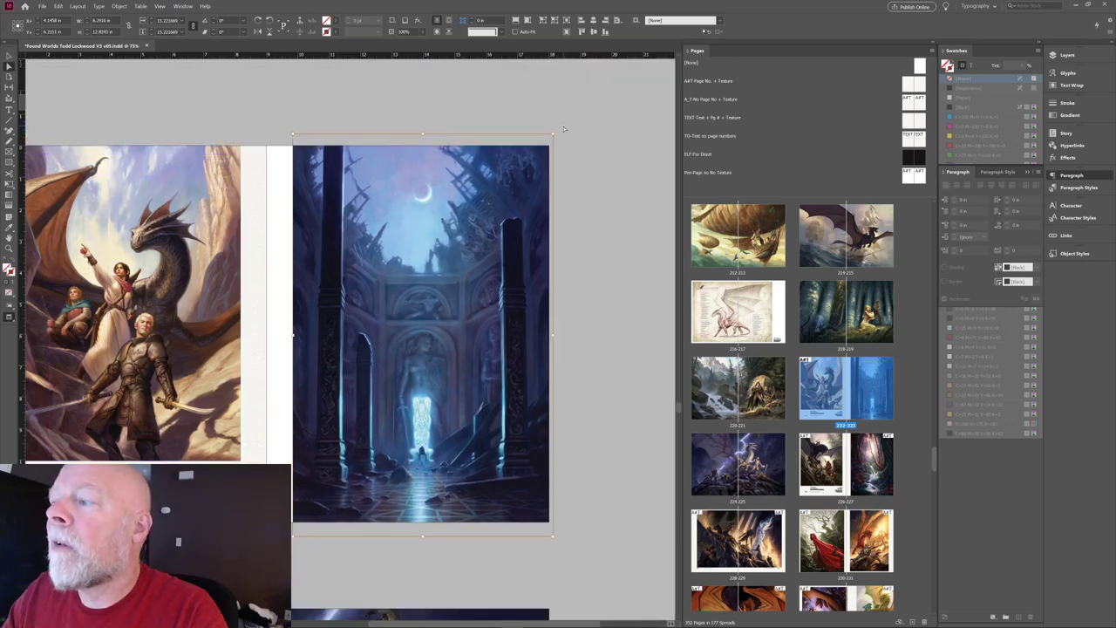
{"action": "key", "text": "shift+Down"}
{"action": "key", "text": "shift+Up"}
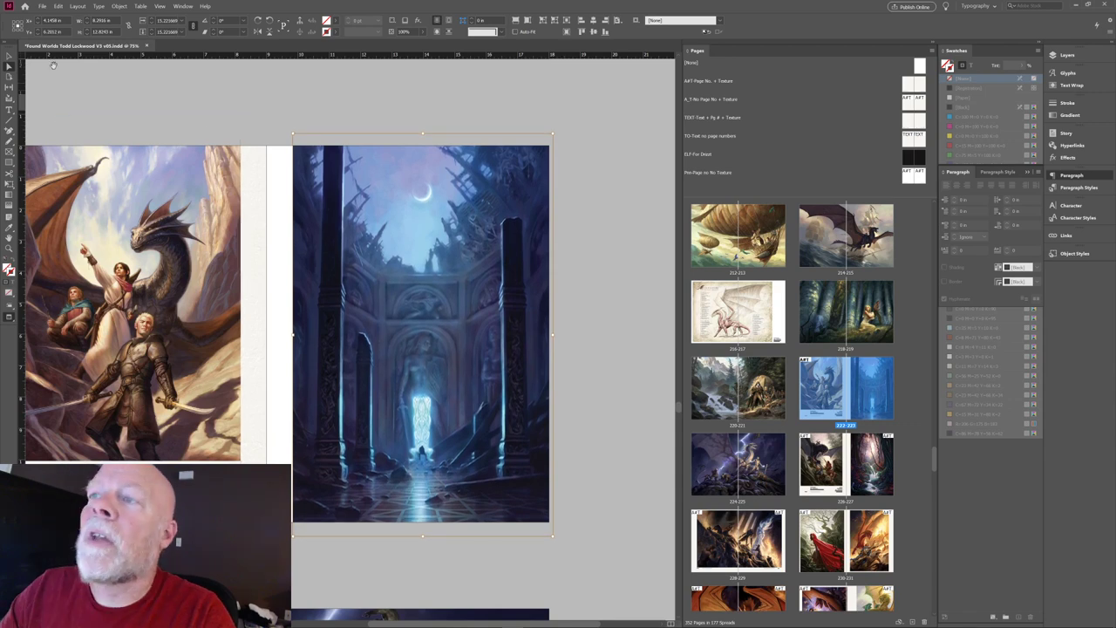
{"action": "left_click", "coordinate": [252, 97]}
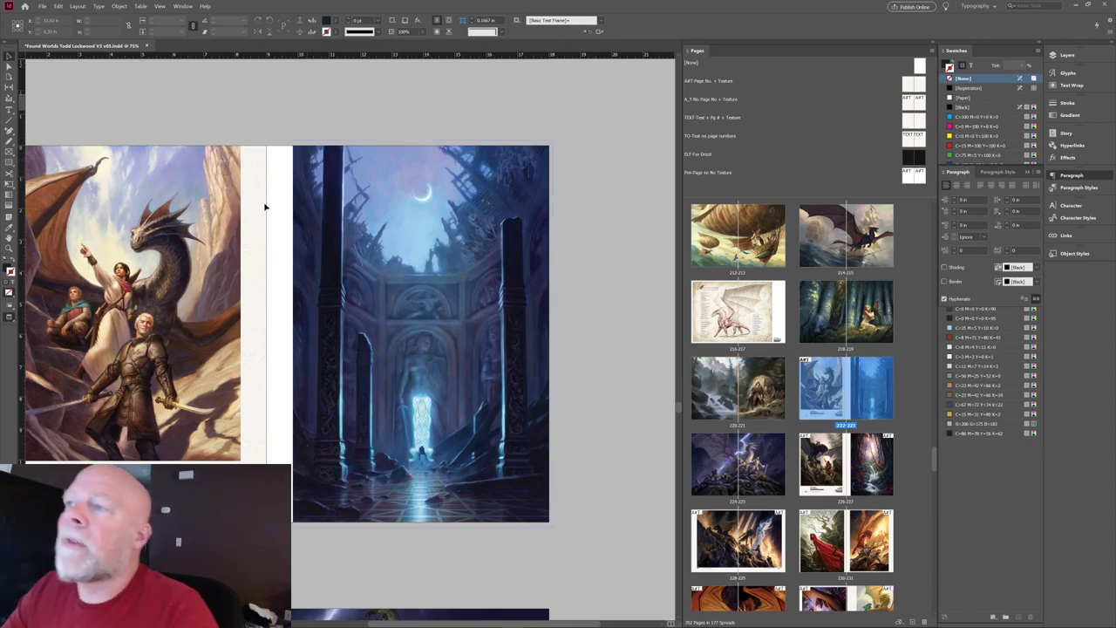
Apply the "A_T-No Page No + Texture" parent page to the temple picture's page in spread 222-223.
{"action": "scroll", "coordinate": [549, 240], "scroll_direction": "down", "scroll_amount": 1}
{"action": "scroll", "coordinate": [523, 237], "scroll_direction": "left", "scroll_amount": 2}
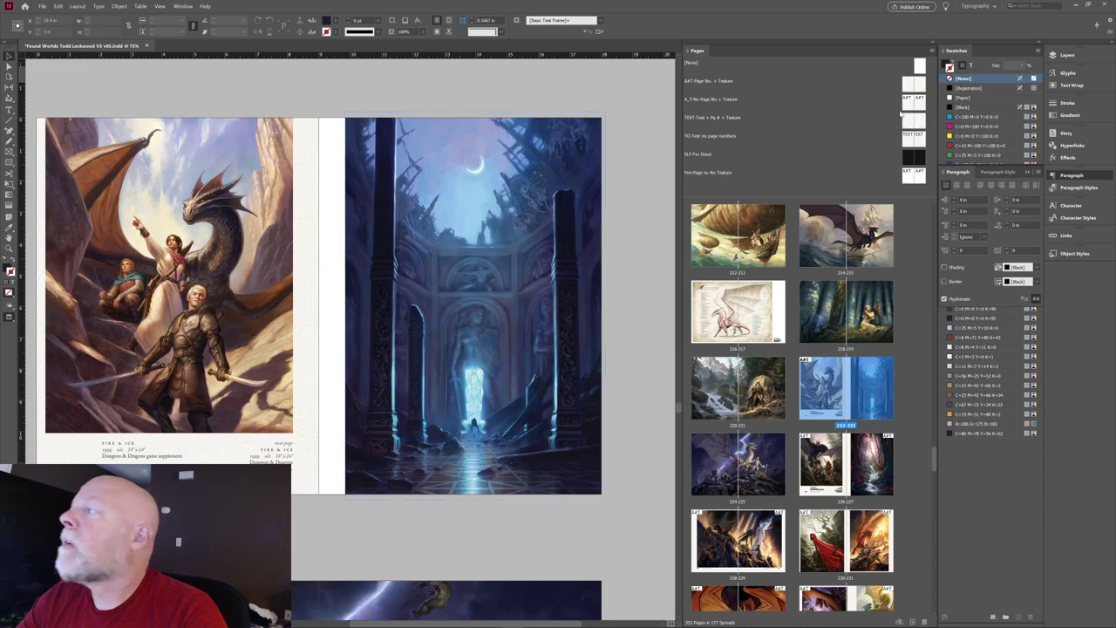
{"action": "left_click_drag", "start_coordinate": [921, 103], "coordinate": [877, 381]}
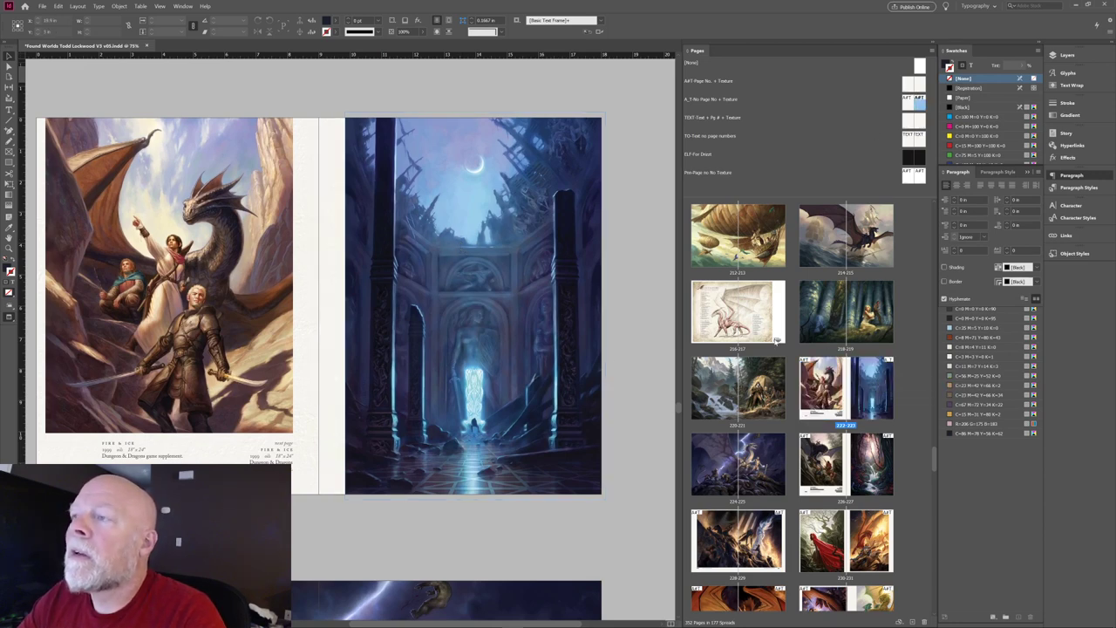
Apply the "A_T-No Page No + Texture" parent page to the forest waterfall page in spread 226-227.
{"action": "scroll", "coordinate": [514, 314], "scroll_direction": "down", "scroll_amount": 10}
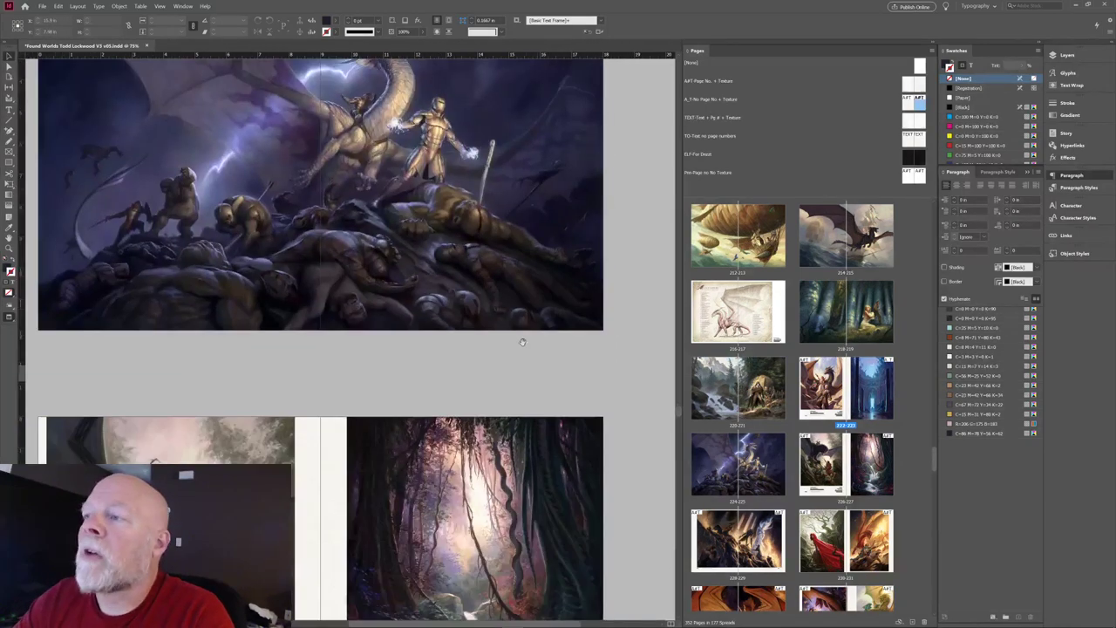
{"action": "scroll", "coordinate": [522, 342], "scroll_direction": "down", "scroll_amount": 4}
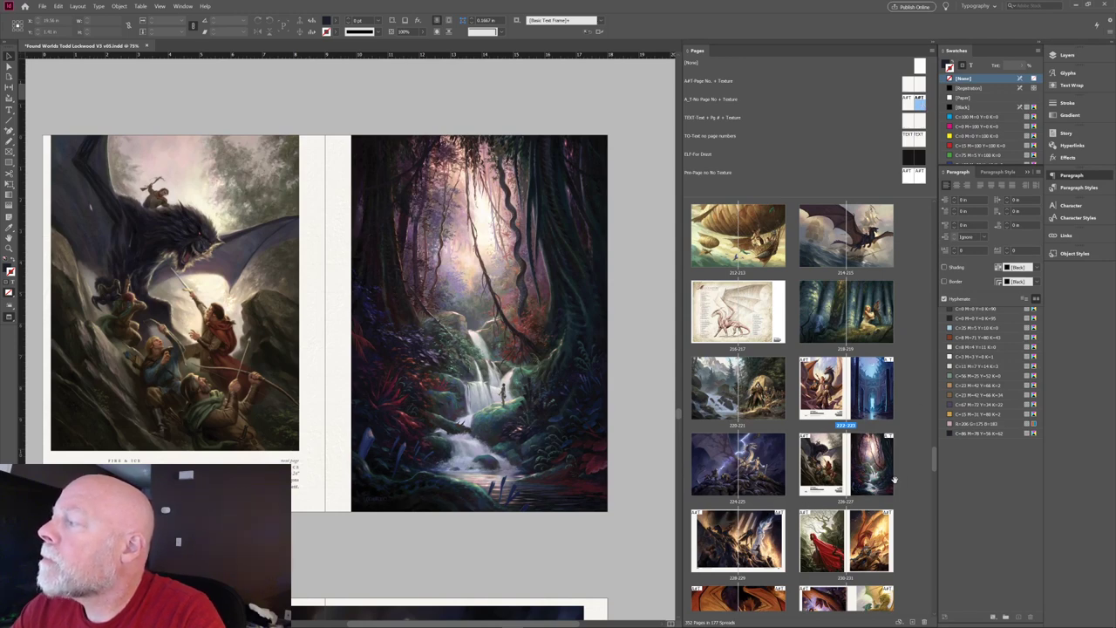
{"action": "left_click", "coordinate": [648, 321]}
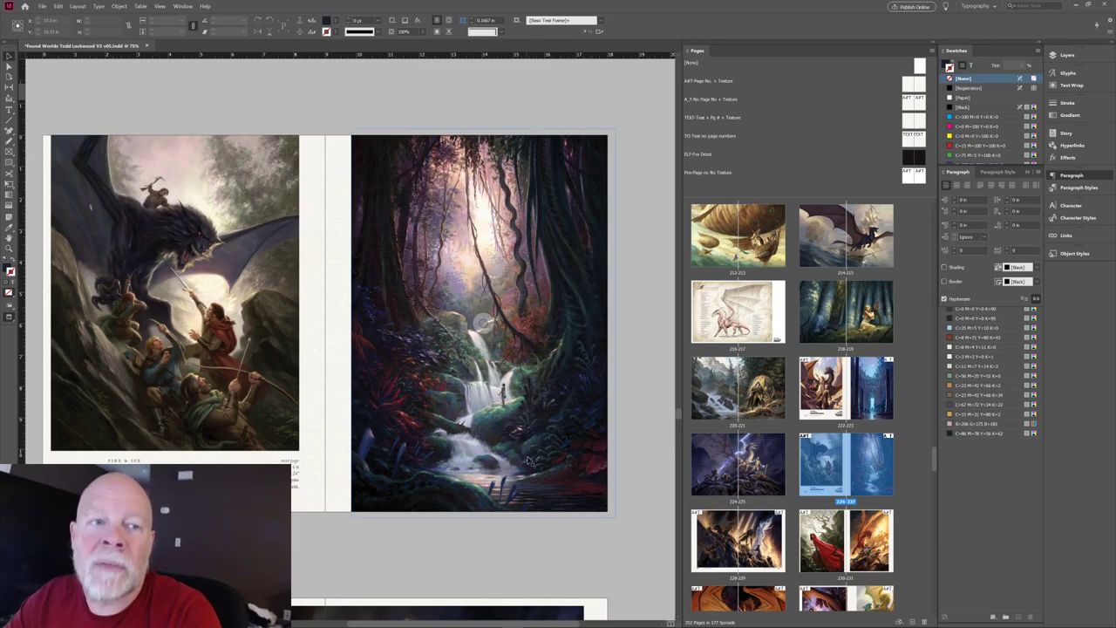
Remove the page number and texture from spread 228-229 by applying the [None] parent page to it.
{"action": "scroll", "coordinate": [522, 491], "scroll_direction": "down", "scroll_amount": 10}
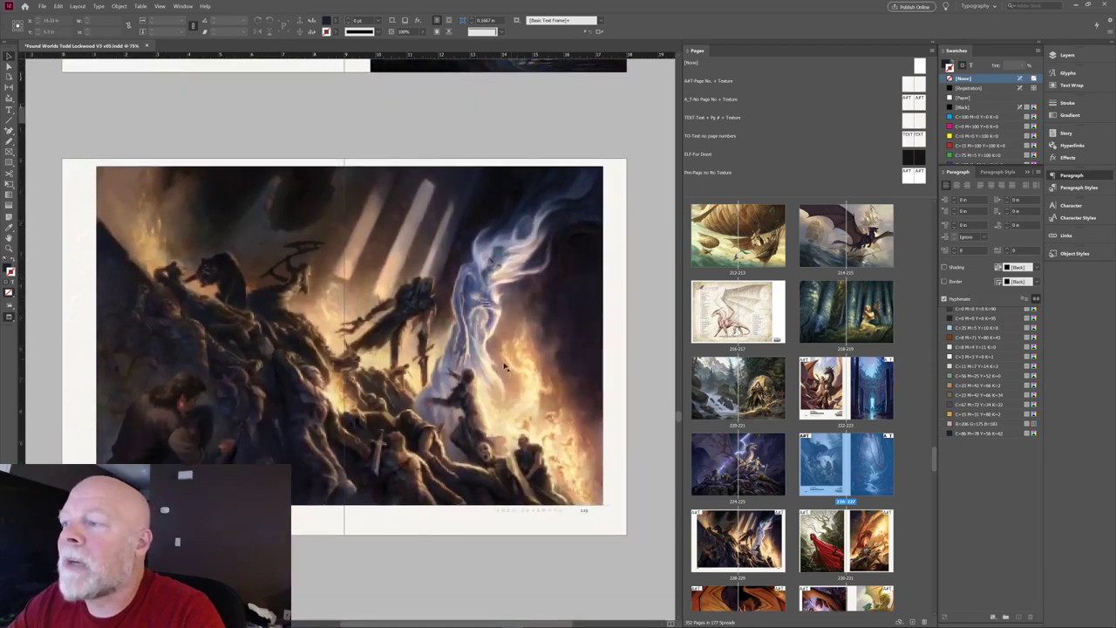
{"action": "left_click", "coordinate": [504, 349]}
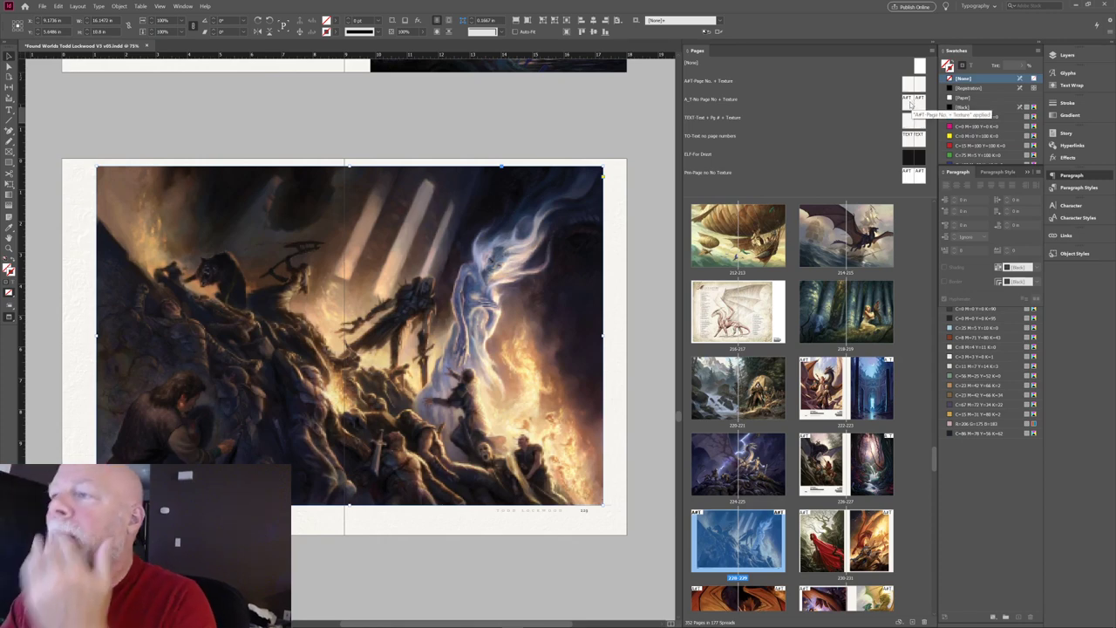
{"action": "left_click", "coordinate": [919, 67]}
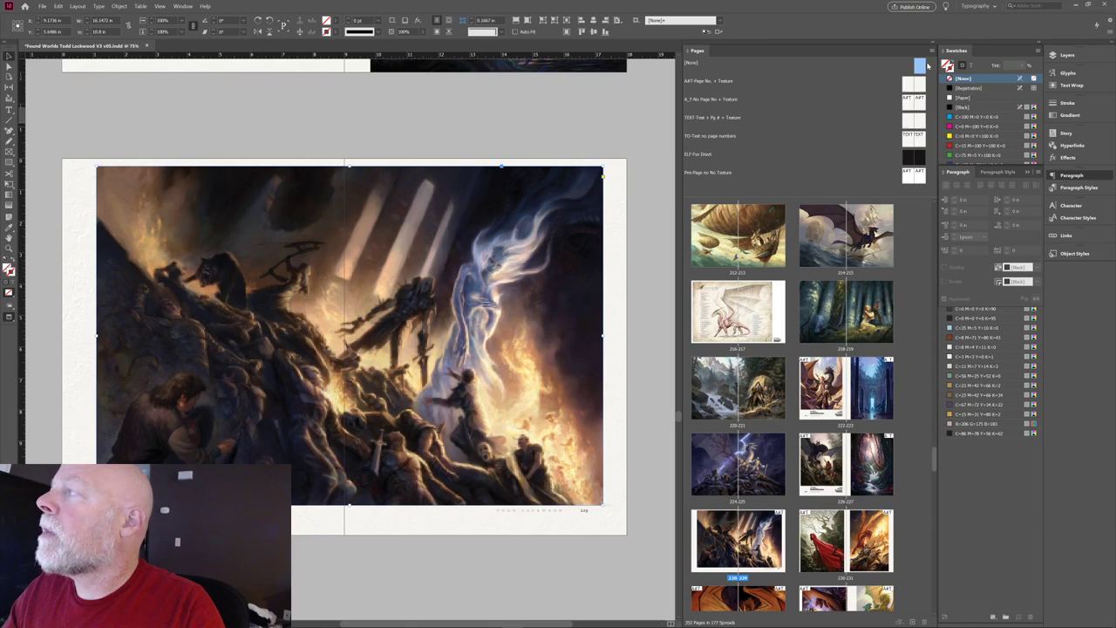
{"action": "left_click", "coordinate": [772, 521], "text": "alt"}
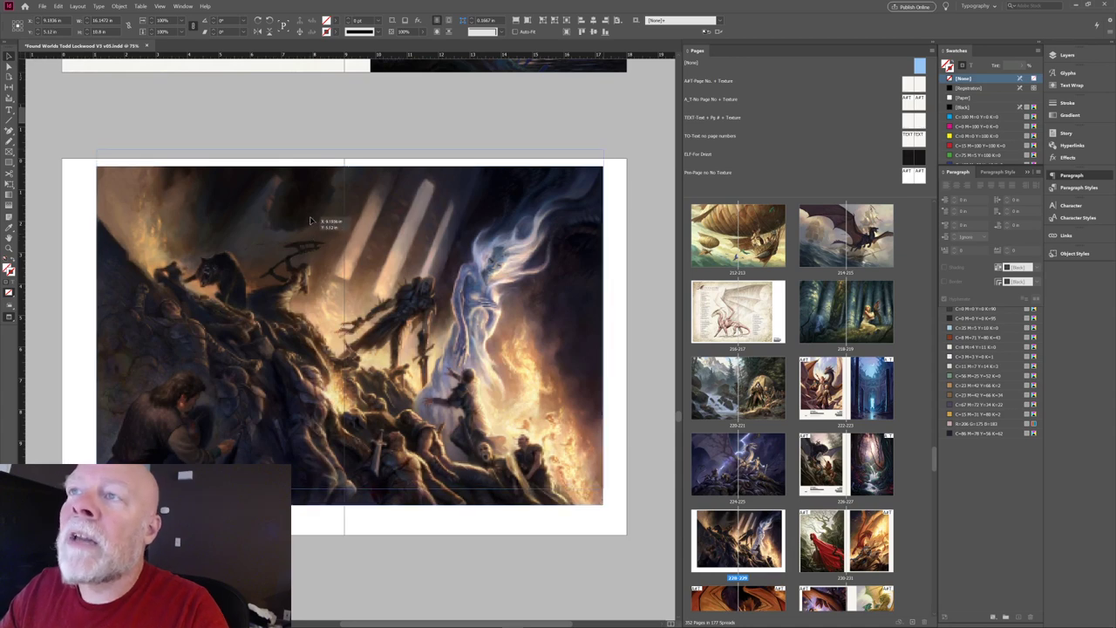
Centre the battle painting horizontally and vertically on spread 228-229, aligning it to the spread instead of the page.
{"action": "left_click", "coordinate": [582, 21]}
{"action": "left_click", "coordinate": [595, 24]}
{"action": "left_click", "coordinate": [594, 23]}
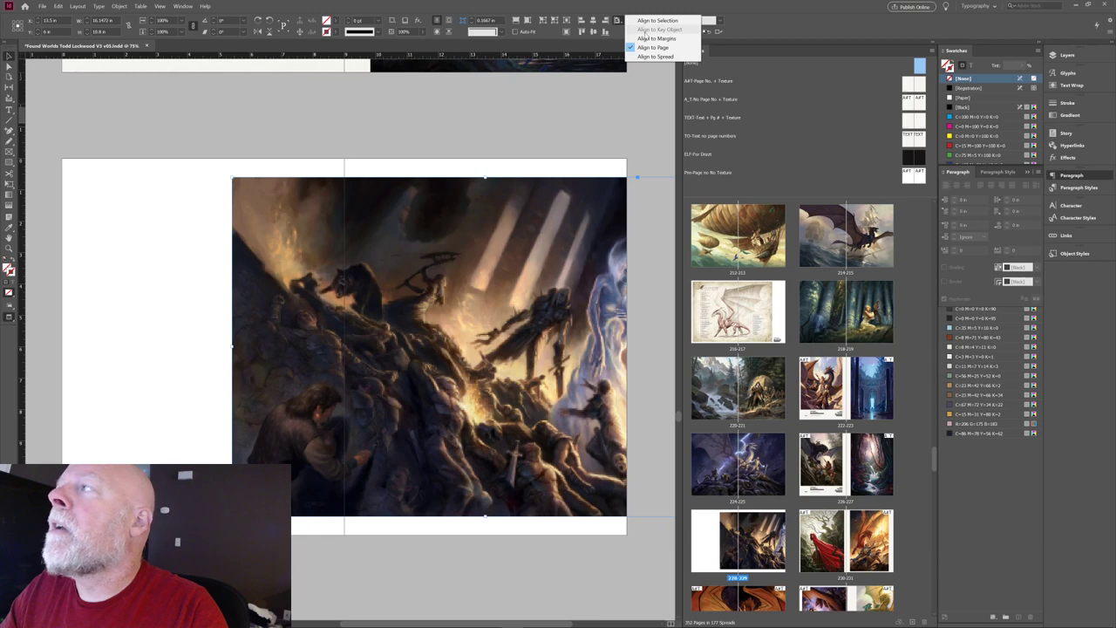
{"action": "left_click", "coordinate": [594, 24]}
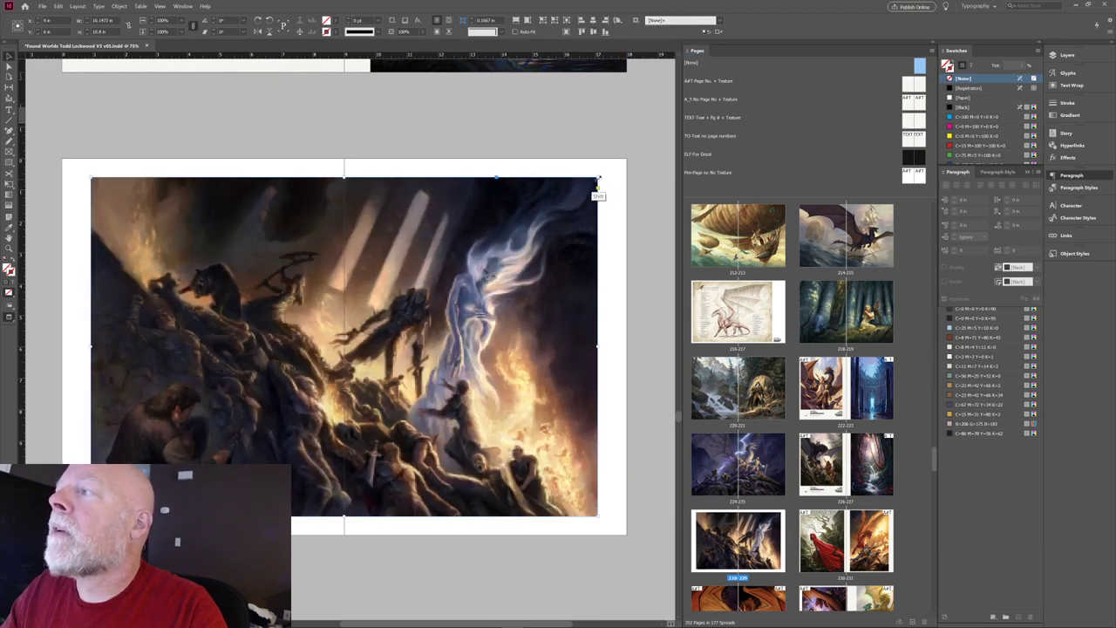
Enlarge the battle painting's frame from its centre into the bleed, about 18.44 × 12.29 in, and fill it proportionally with the image.
{"action": "left_click_drag", "start_coordinate": [598, 178], "coordinate": [628, 162]}
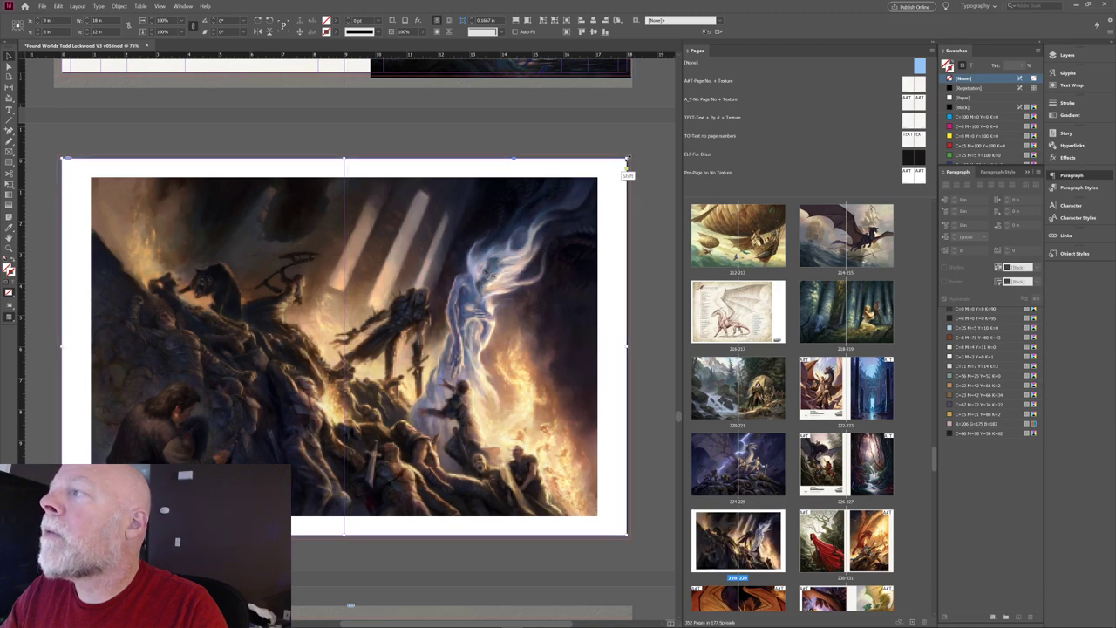
{"action": "left_click_drag", "start_coordinate": [626, 160], "coordinate": [632, 156]}
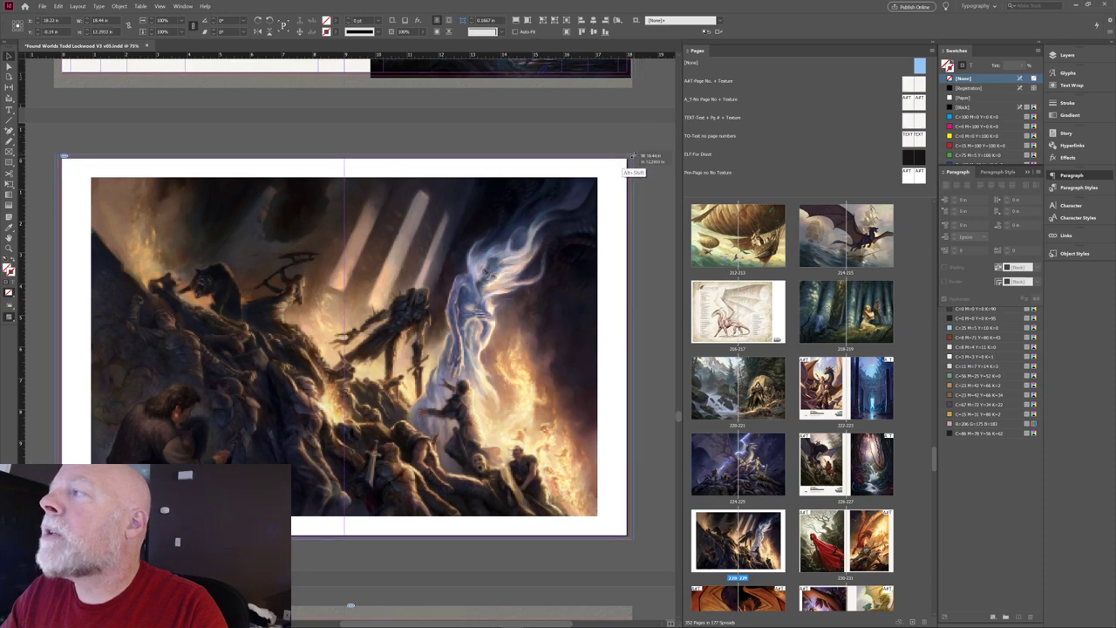
{"action": "left_click_drag", "start_coordinate": [632, 155], "coordinate": [633, 155]}
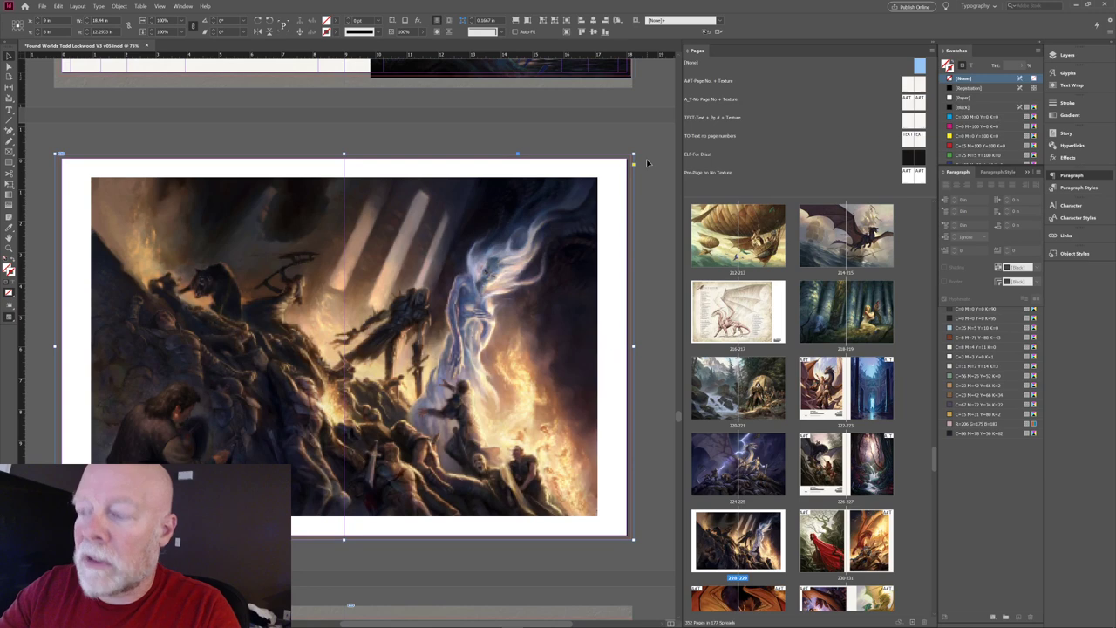
{"action": "key", "text": "ctrl+alt+shift+c"}
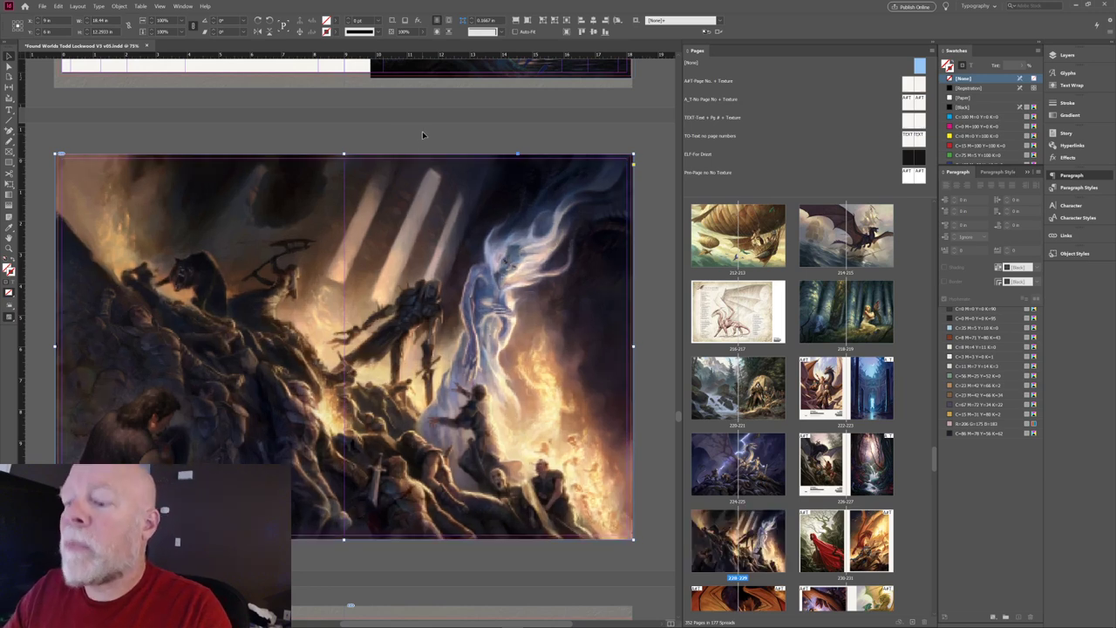
{"action": "left_click", "coordinate": [422, 143]}
{"action": "key", "text": "w"}
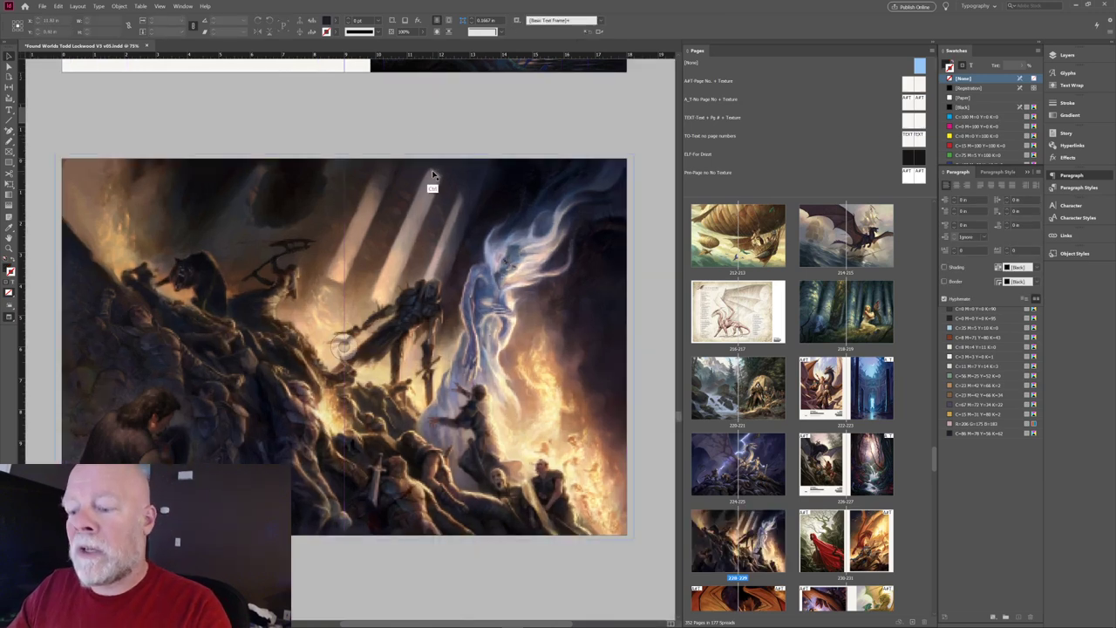
Review the neighbouring spreads from 222 to 233 in preview, checking the spine margins and how full-spread and single-page artwork alternate.
{"action": "scroll", "coordinate": [409, 288], "scroll_direction": "up", "scroll_amount": 4}
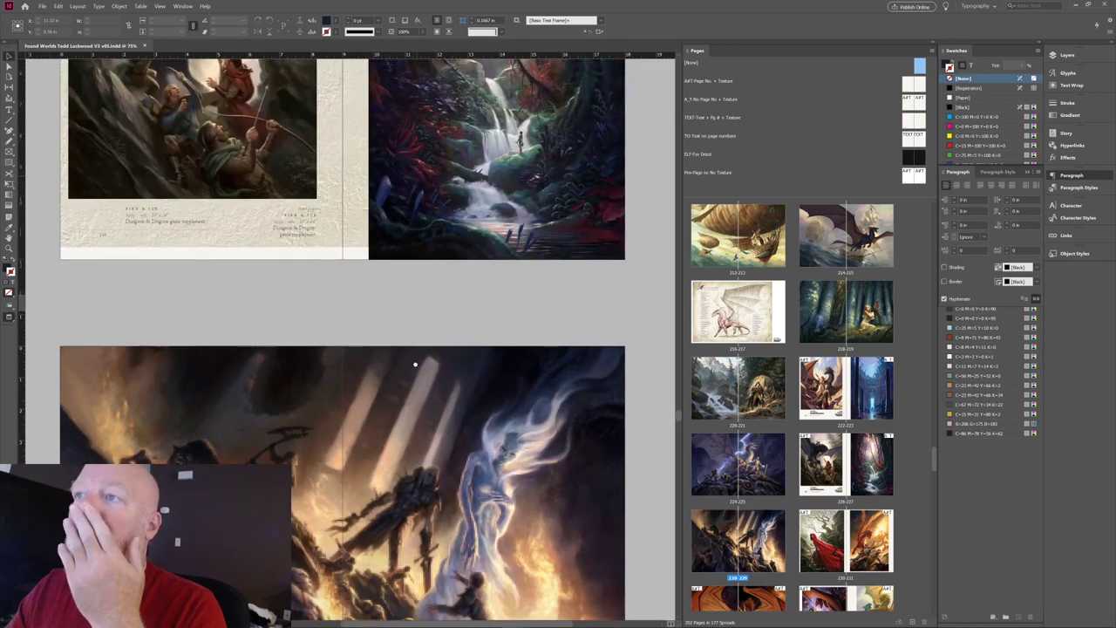
{"action": "scroll", "coordinate": [373, 373], "scroll_direction": "down", "scroll_amount": 6}
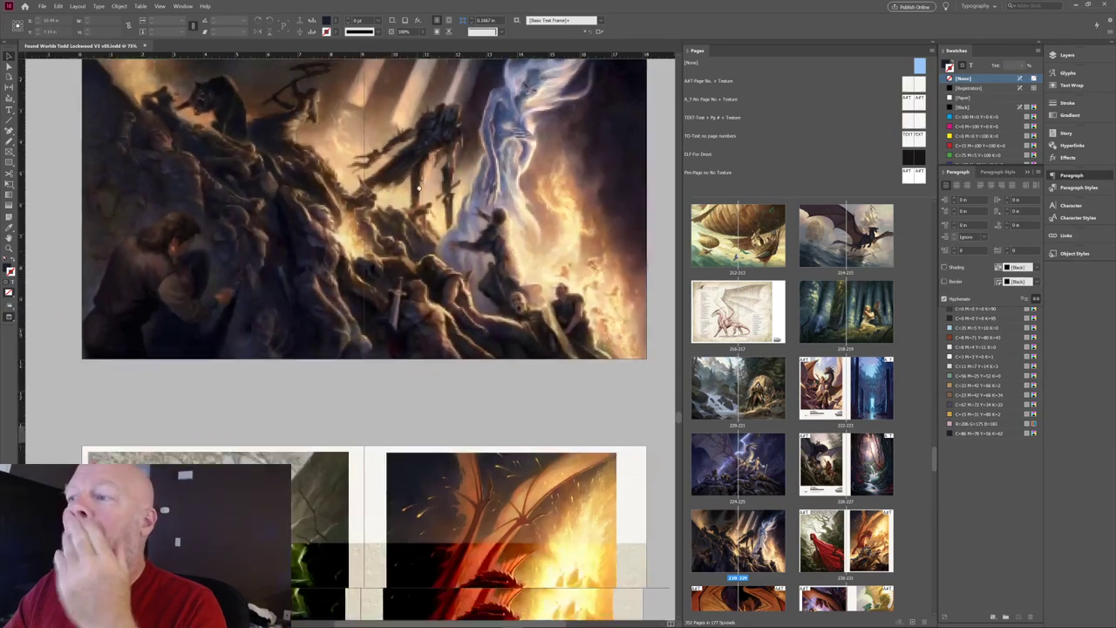
{"action": "scroll", "coordinate": [417, 263], "scroll_direction": "up", "scroll_amount": 5}
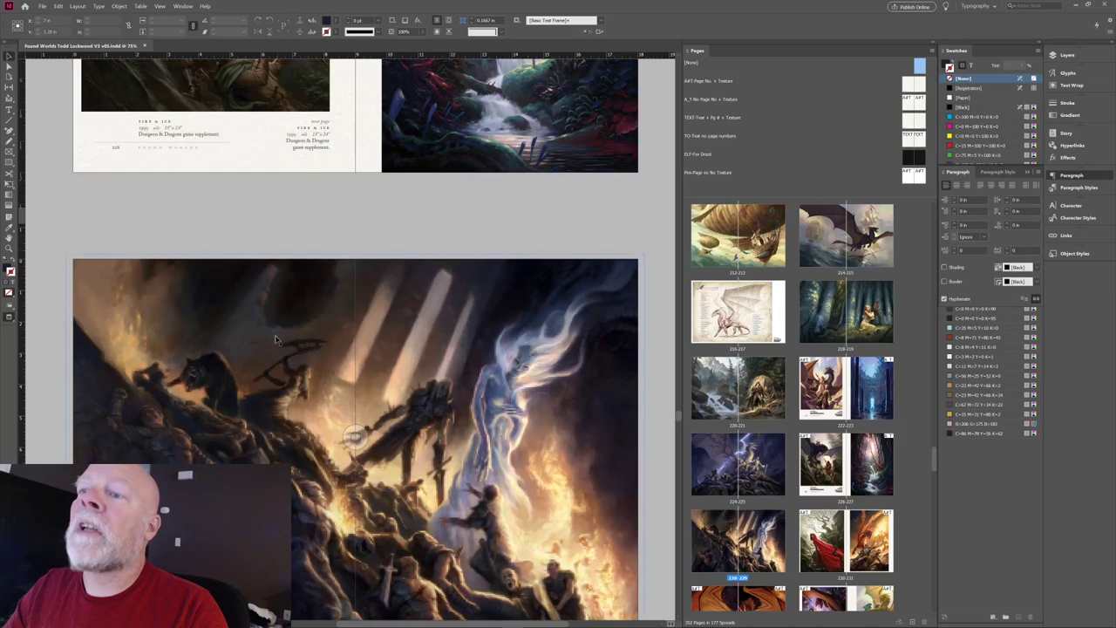
{"action": "scroll", "coordinate": [316, 294], "scroll_direction": "up", "scroll_amount": 3}
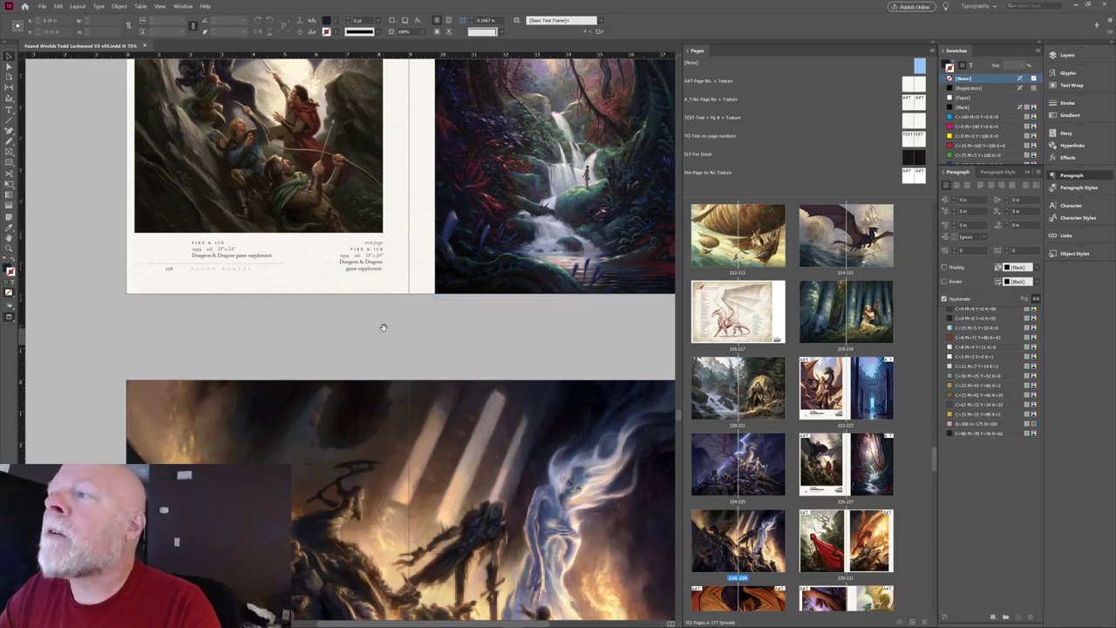
{"action": "scroll", "coordinate": [383, 327], "scroll_direction": "down", "scroll_amount": 3}
{"action": "scroll", "coordinate": [383, 327], "scroll_direction": "right", "scroll_amount": 1}
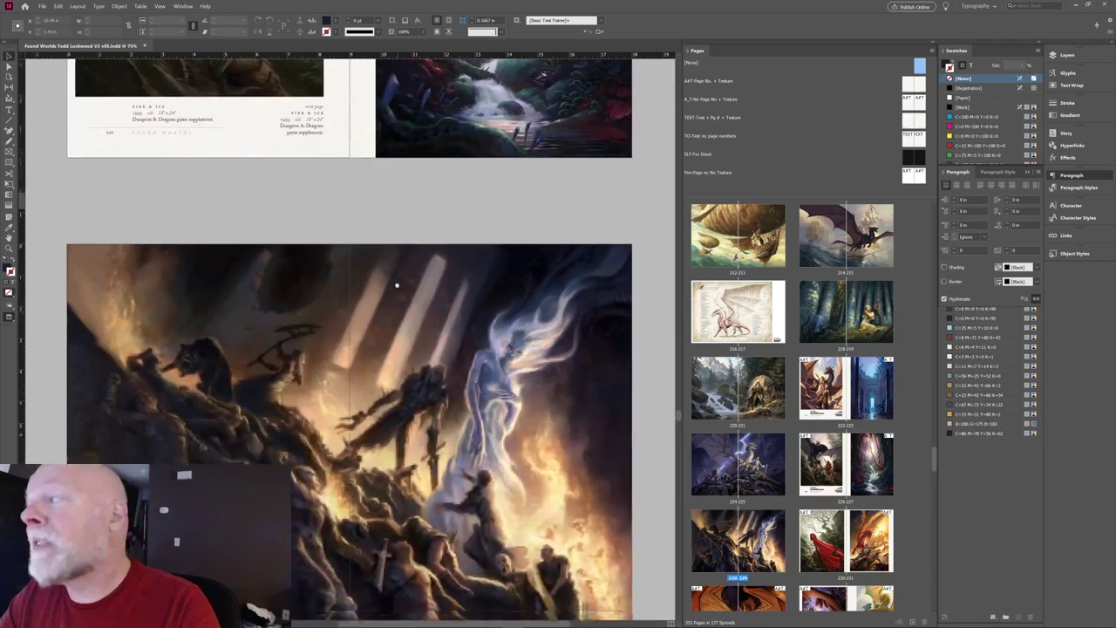
{"action": "scroll", "coordinate": [396, 285], "scroll_direction": "up", "scroll_amount": 1}
{"action": "scroll", "coordinate": [389, 282], "scroll_direction": "down", "scroll_amount": 2}
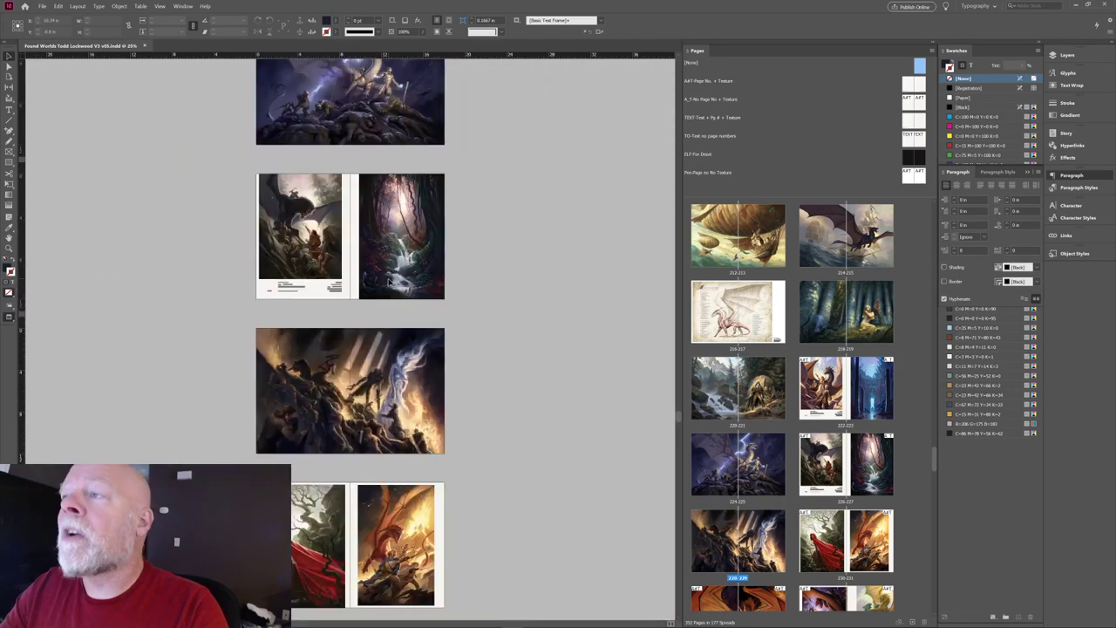
{"action": "scroll", "coordinate": [389, 282], "scroll_direction": "up", "scroll_amount": 3}
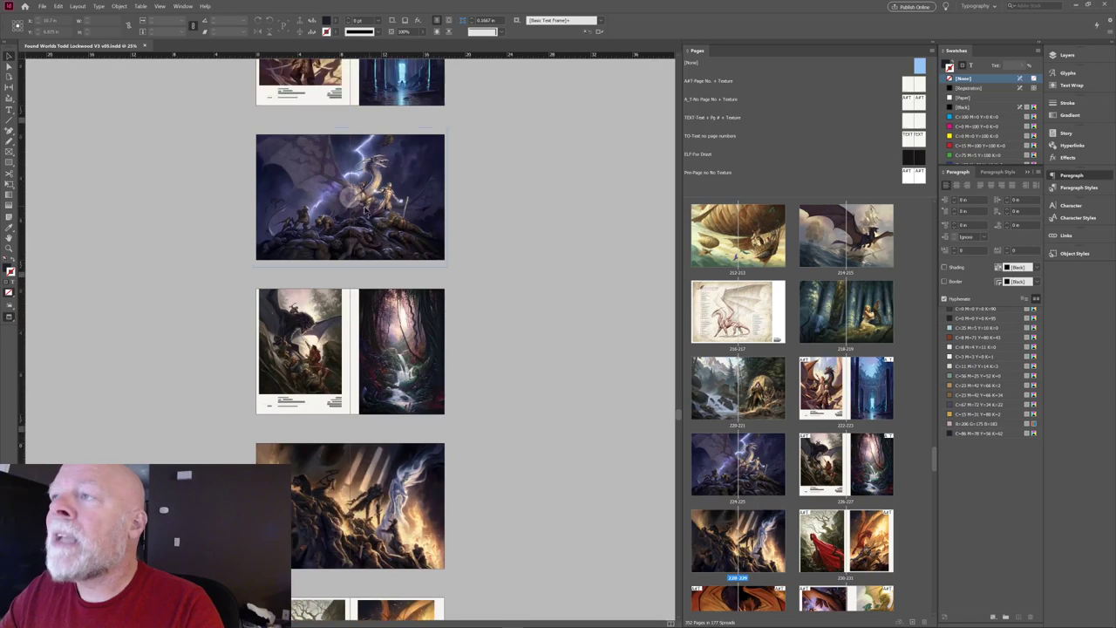
{"action": "scroll", "coordinate": [336, 143], "scroll_direction": "up", "scroll_amount": 3}
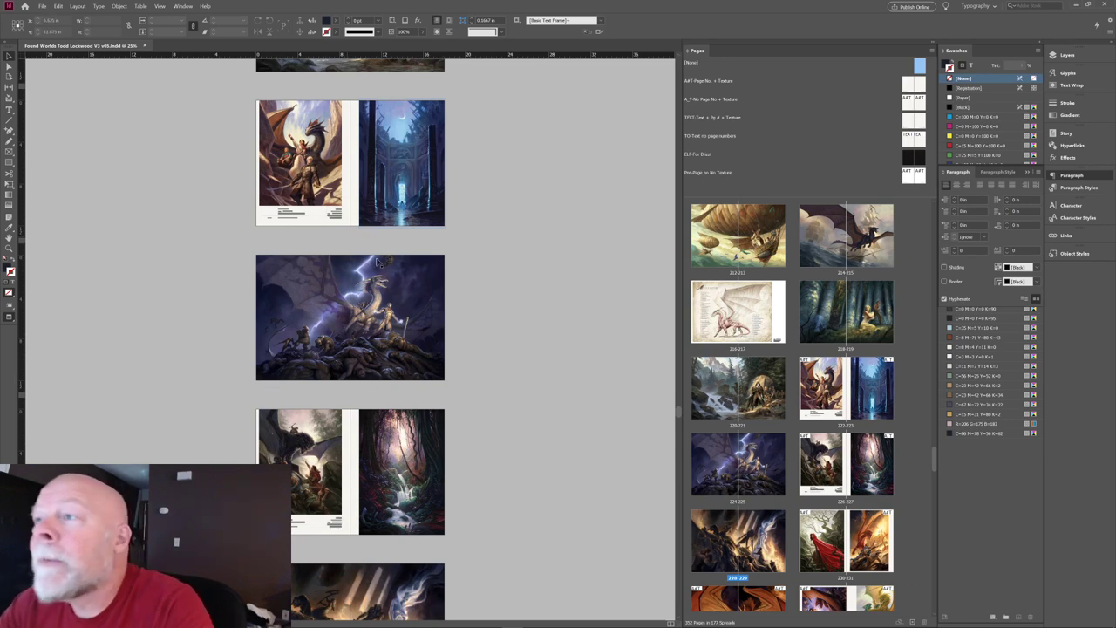
{"action": "scroll", "coordinate": [462, 336], "scroll_direction": "down", "scroll_amount": 6}
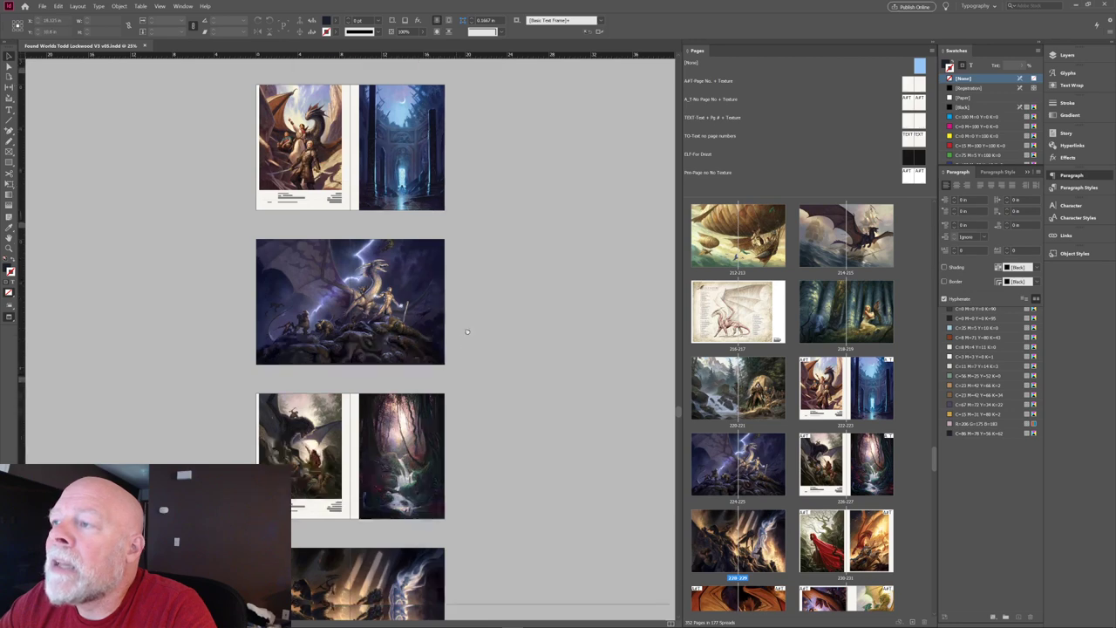
{"action": "scroll", "coordinate": [488, 331], "scroll_direction": "down", "scroll_amount": 2}
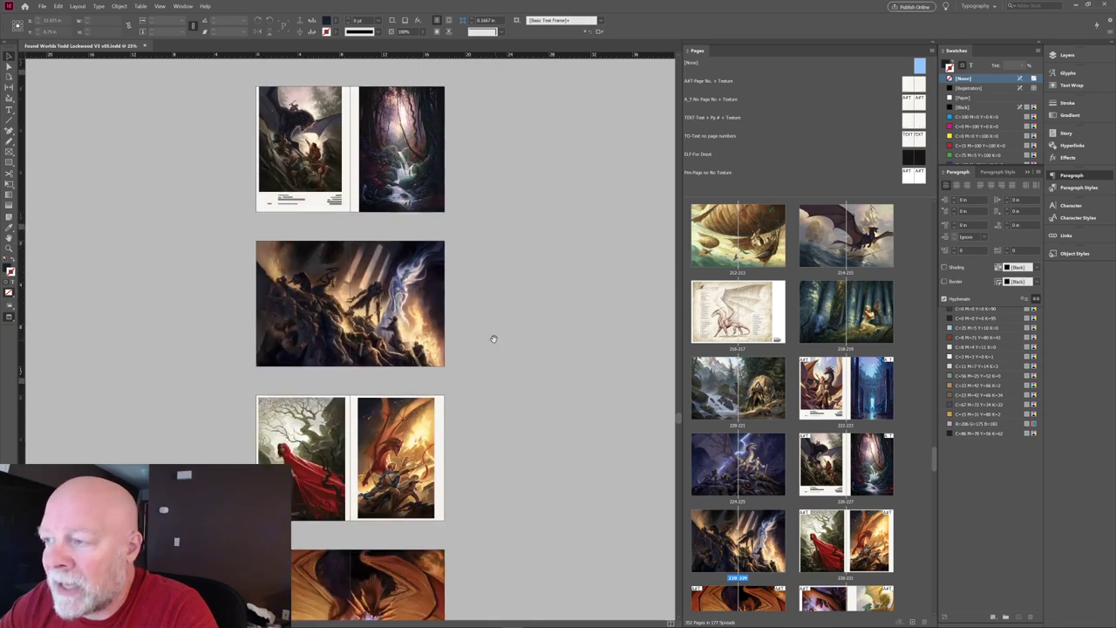
{"action": "scroll", "coordinate": [500, 334], "scroll_direction": "down", "scroll_amount": 1}
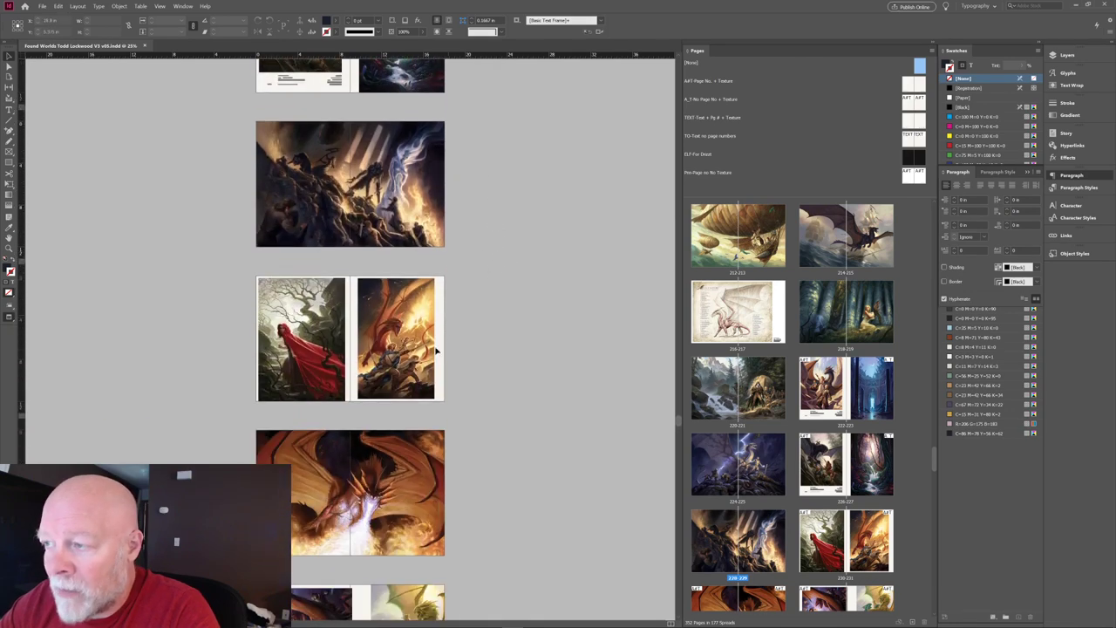
Scale the fire-breathing dragon artwork proportionally about its centre to 18.25 in wide, at the bleed edges, and nudge it up.
{"action": "left_click", "coordinate": [422, 425]}
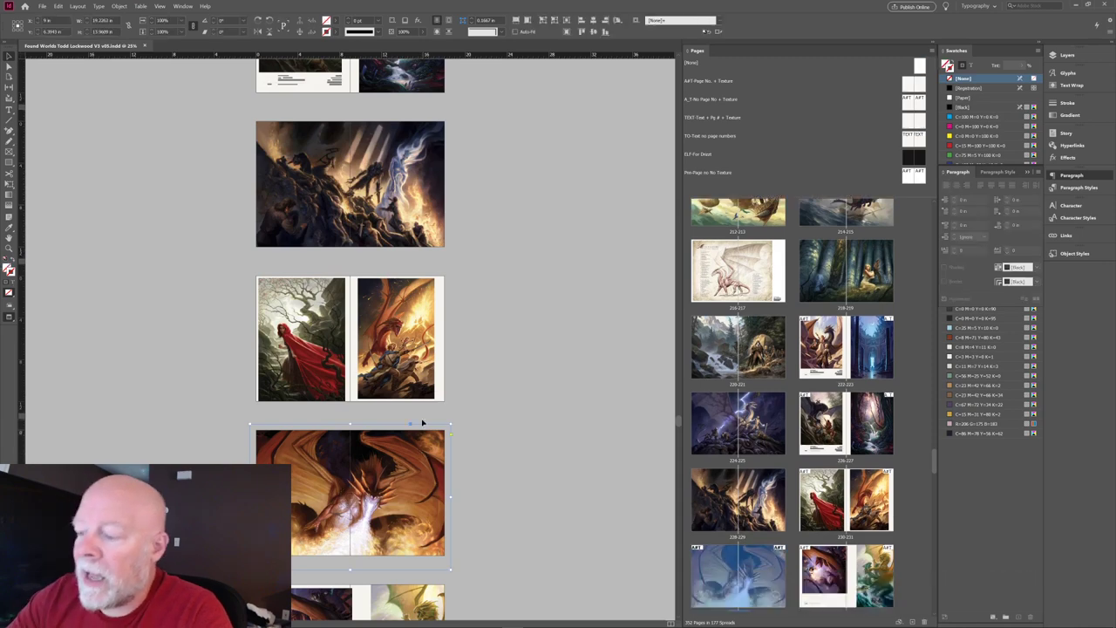
{"action": "key", "text": "ctrl+equal"}
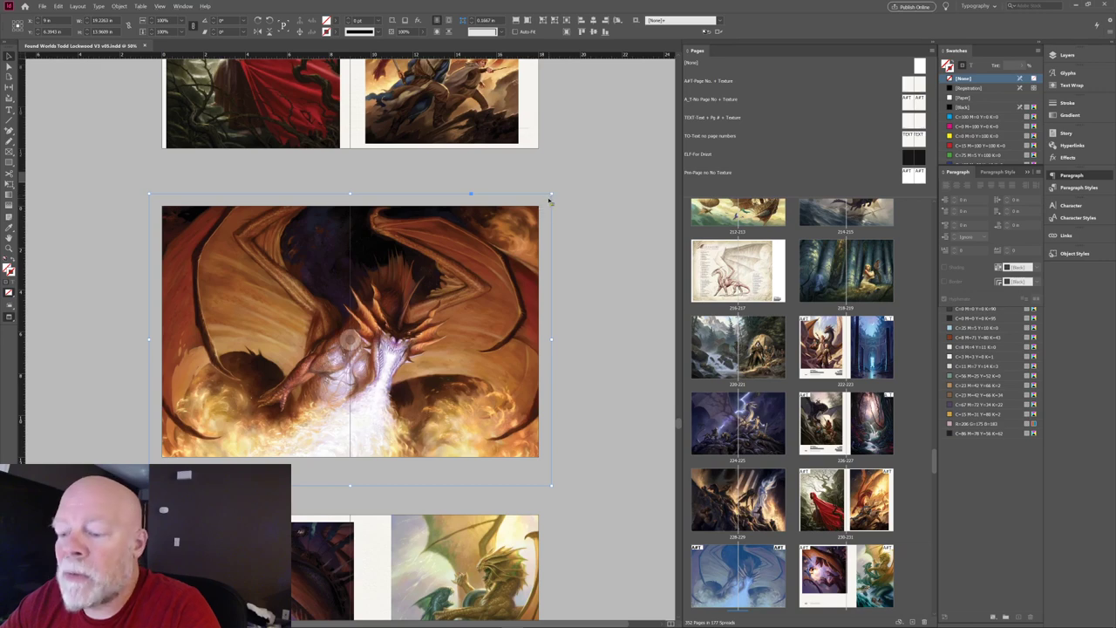
{"action": "key", "text": "w"}
{"action": "left_click_drag", "start_coordinate": [551, 194], "coordinate": [541, 213]}
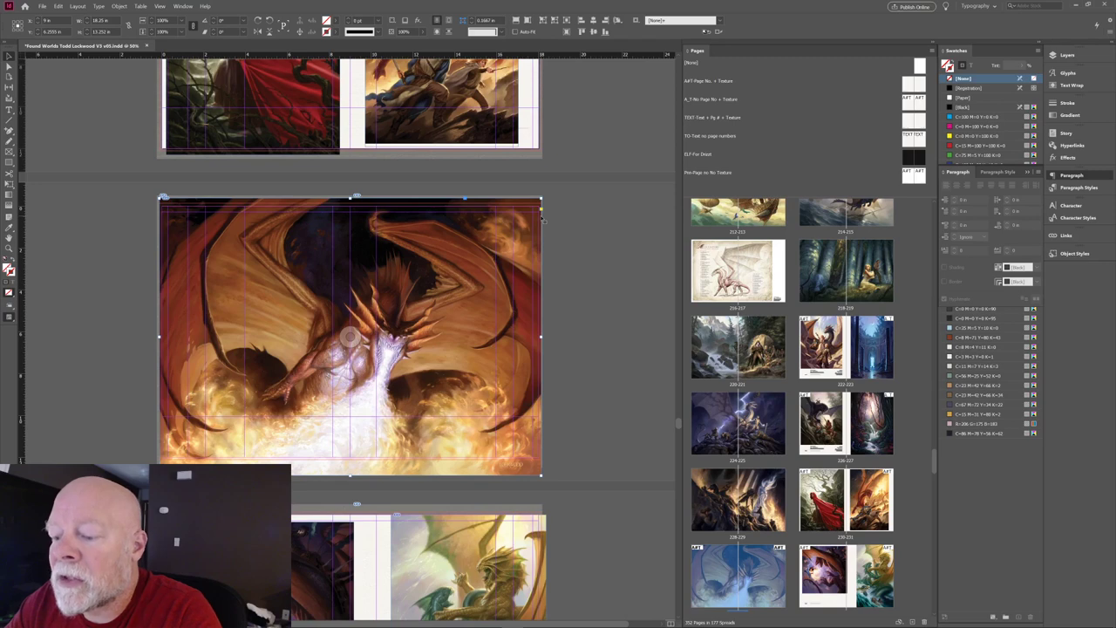
{"action": "key", "text": "w"}
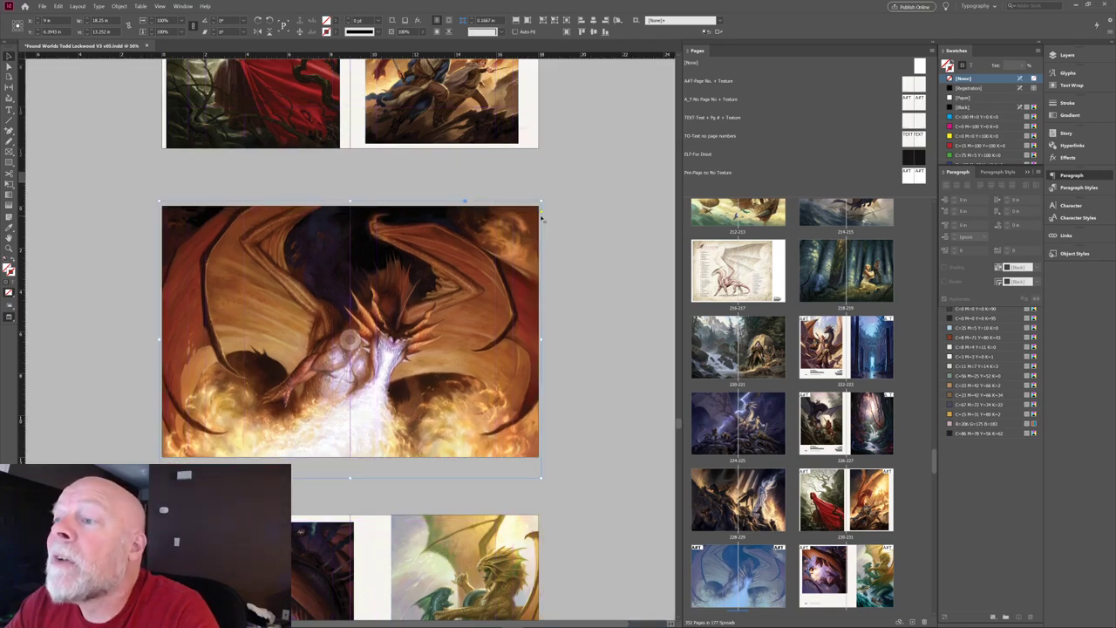
{"action": "key", "text": "shift+Up"}
{"action": "key", "text": "shift+Up"}
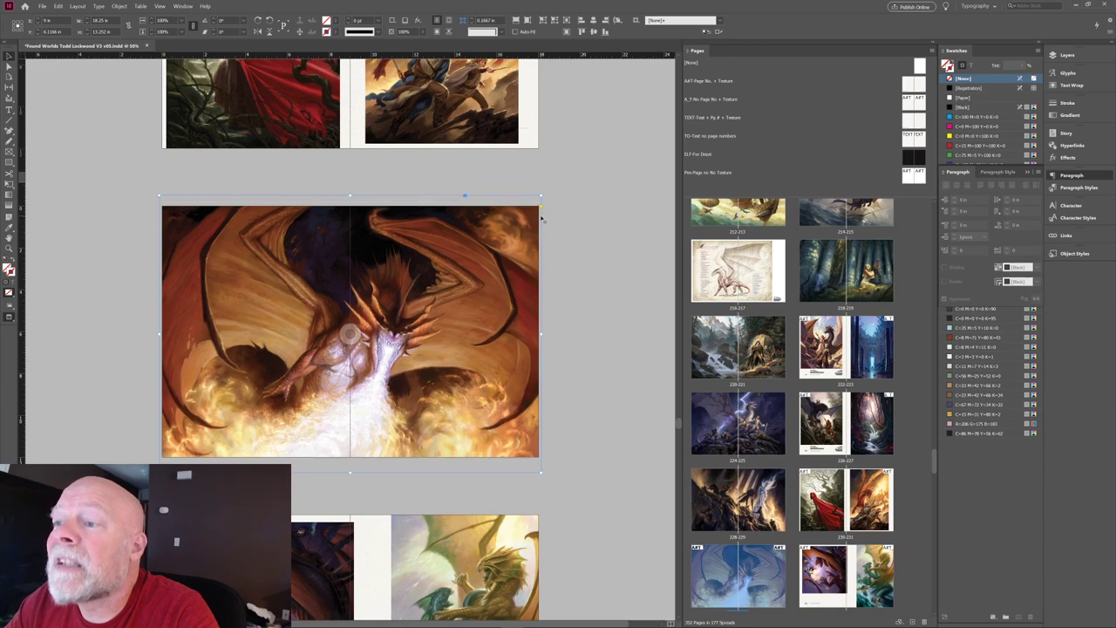
Try the fire-breathing dragon artwork at higher and lower vertical positions on its spread, keeping it horizontally centred.
{"action": "key", "text": "shift+Up"}
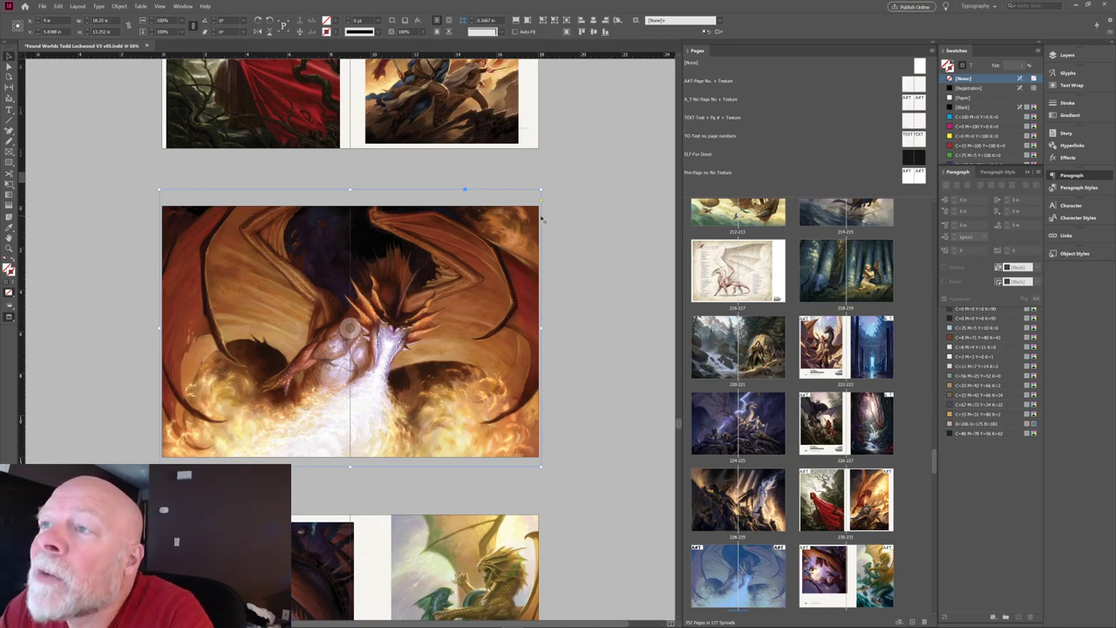
{"action": "key", "text": "shift+Down"}
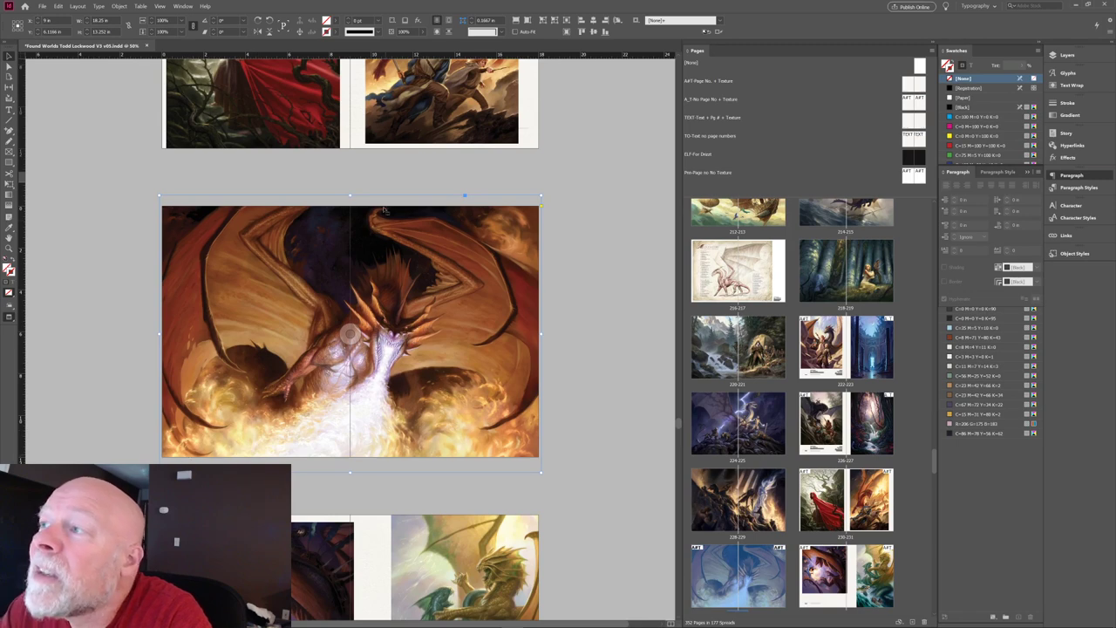
{"action": "key", "text": "Up"}
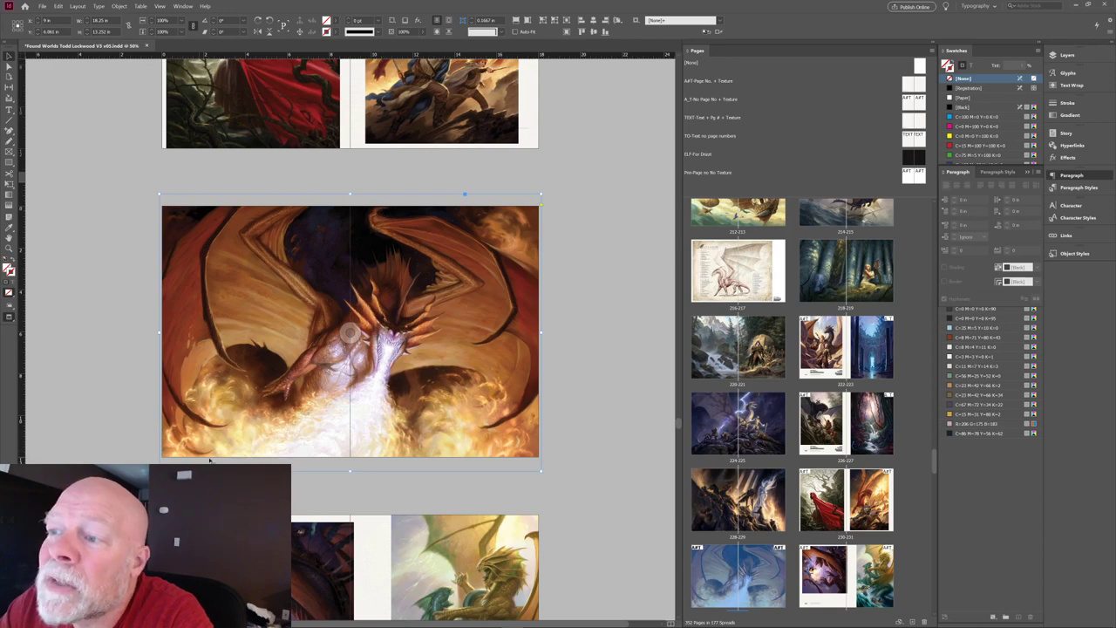
{"action": "key", "text": "Up"}
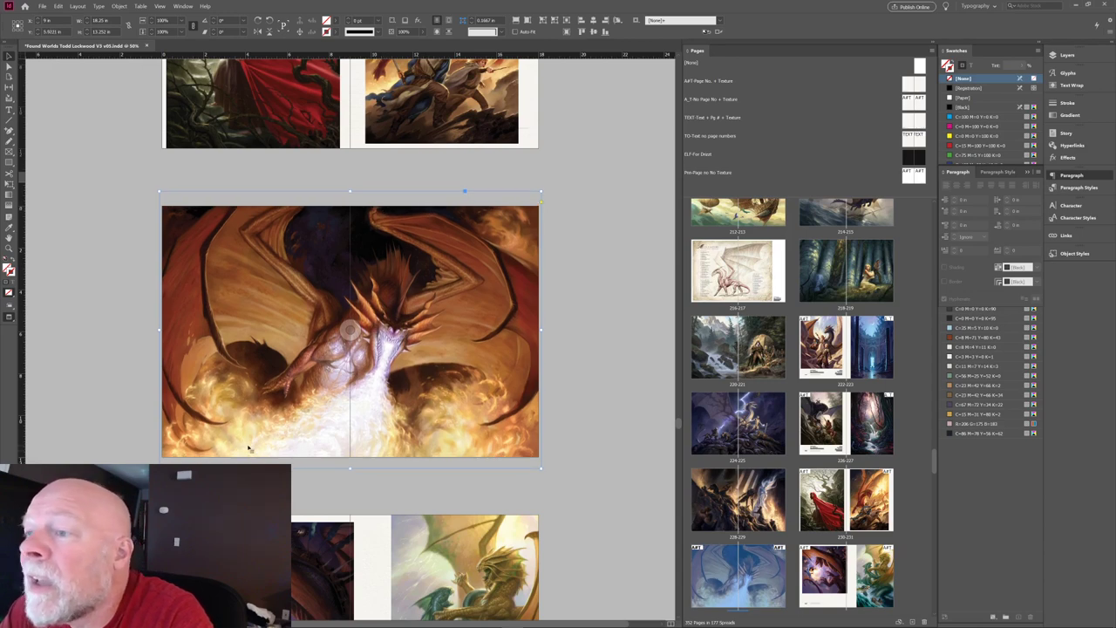
{"action": "key", "text": "Up"}
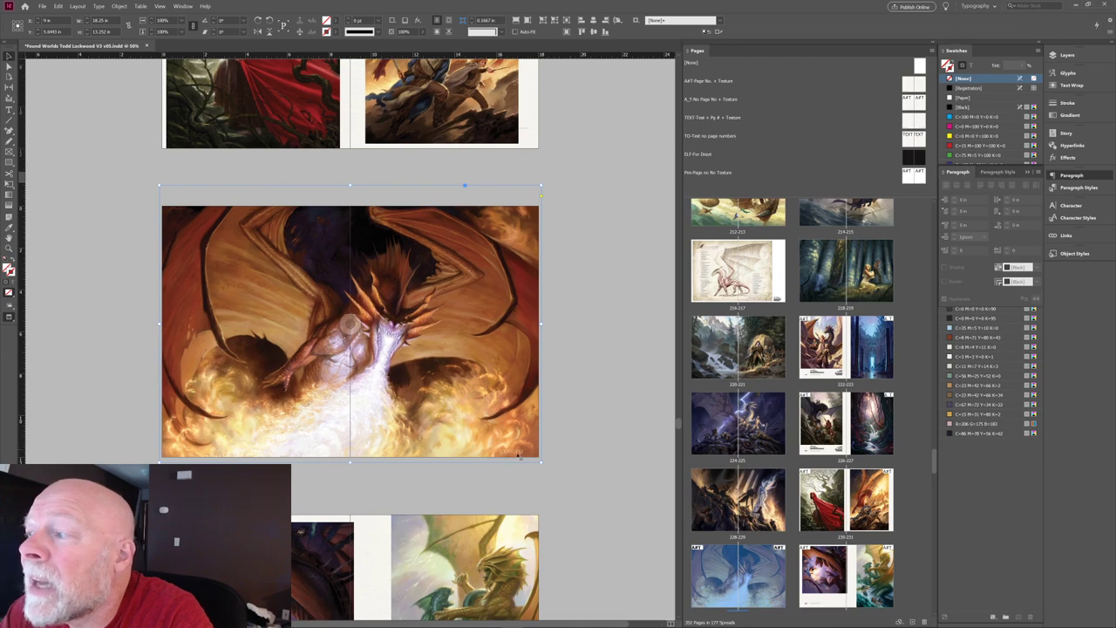
{"action": "key", "text": "Up"}
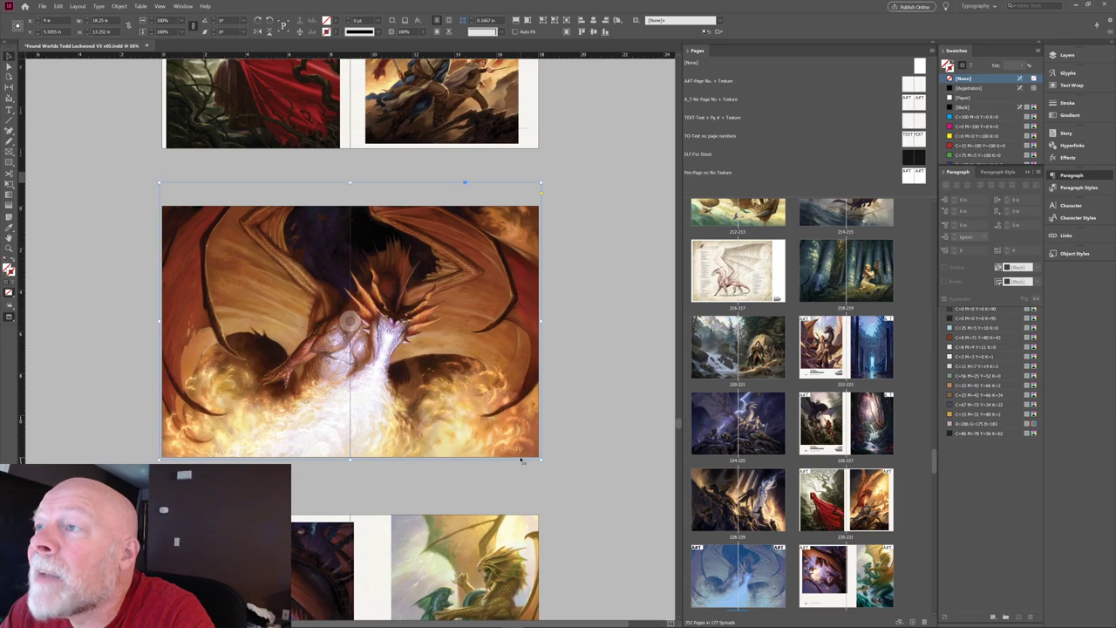
{"action": "key", "text": "Down"}
{"action": "key", "text": "Down"}
{"action": "key", "text": "Down"}
{"action": "key", "text": "Down"}
{"action": "key", "text": "Down"}
{"action": "key", "text": "Down"}
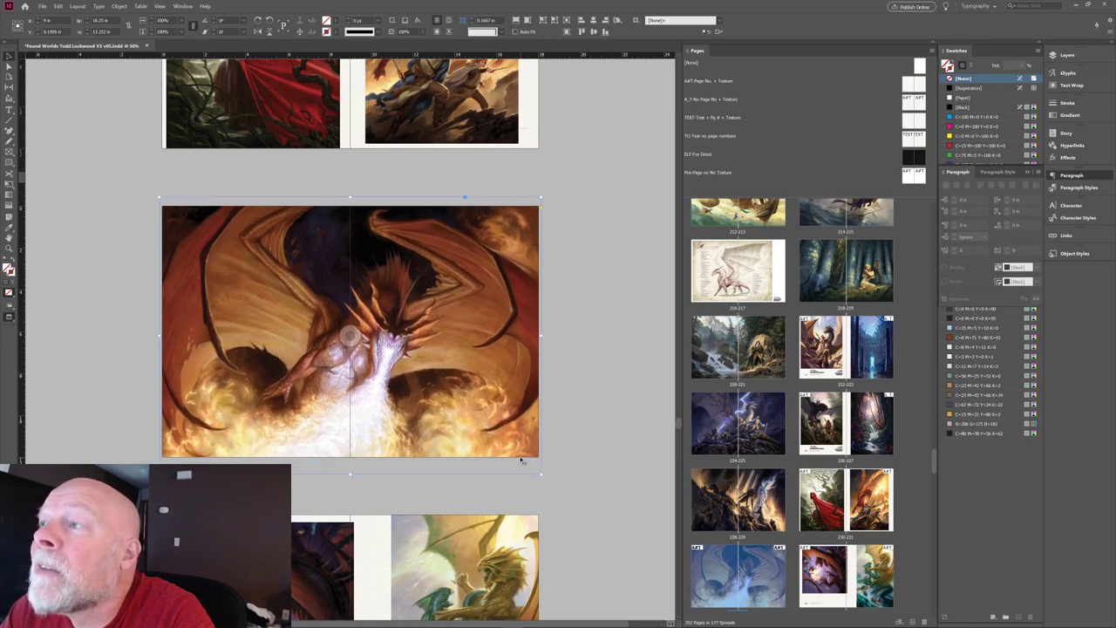
{"action": "key", "text": "Down"}
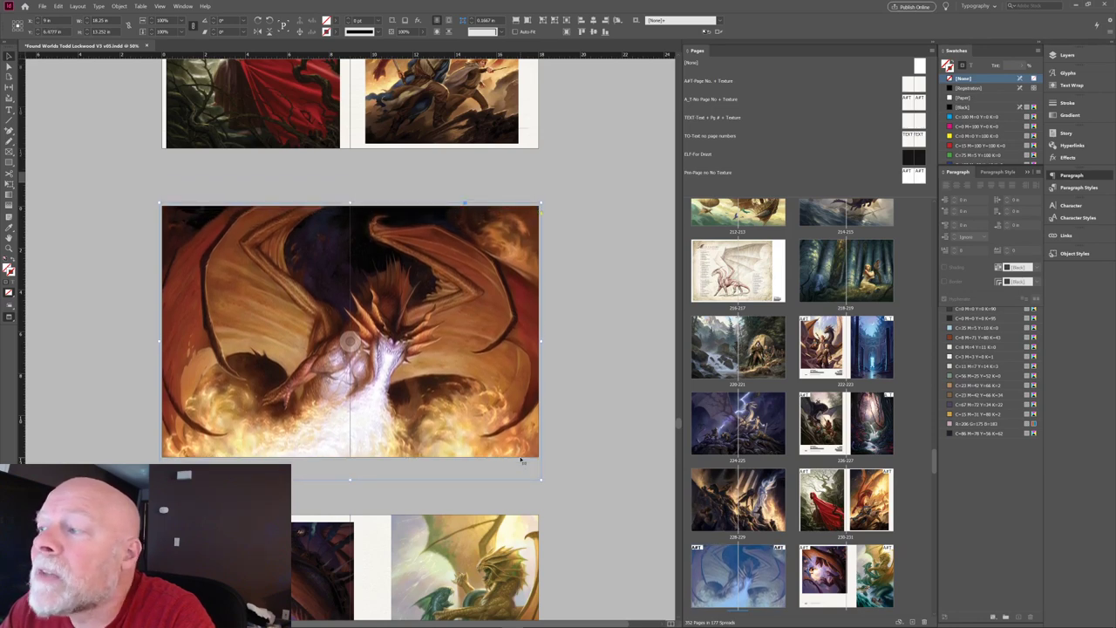
Shift the fire-breathing dragon artwork up until its lower edge sits just at the spread's bottom edge, then deselect it.
{"action": "key", "text": "Up"}
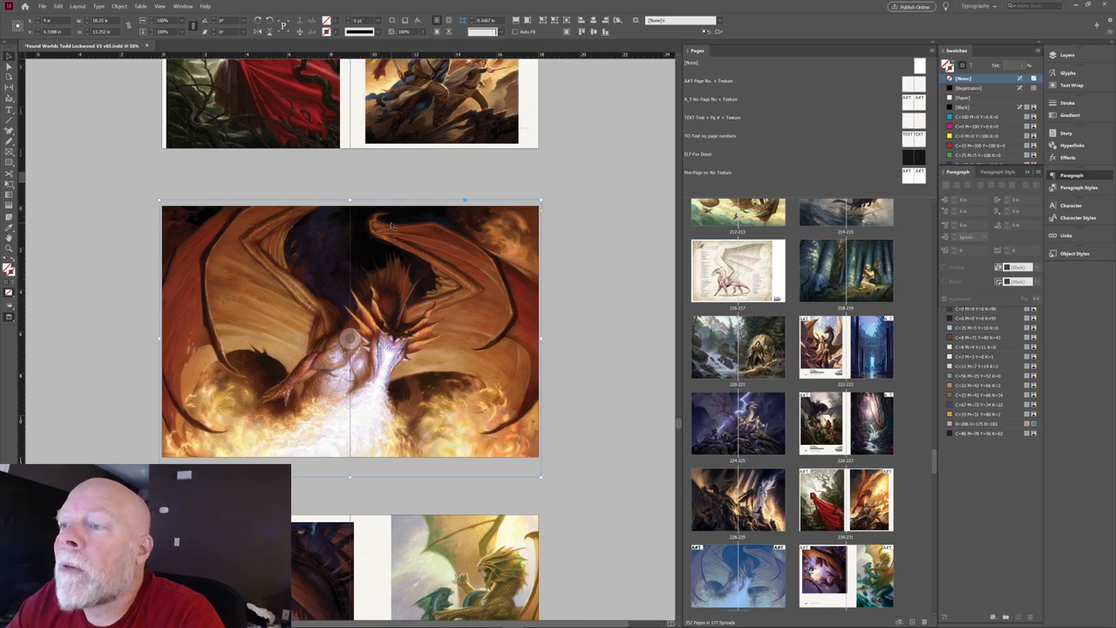
{"action": "key", "text": "Up"}
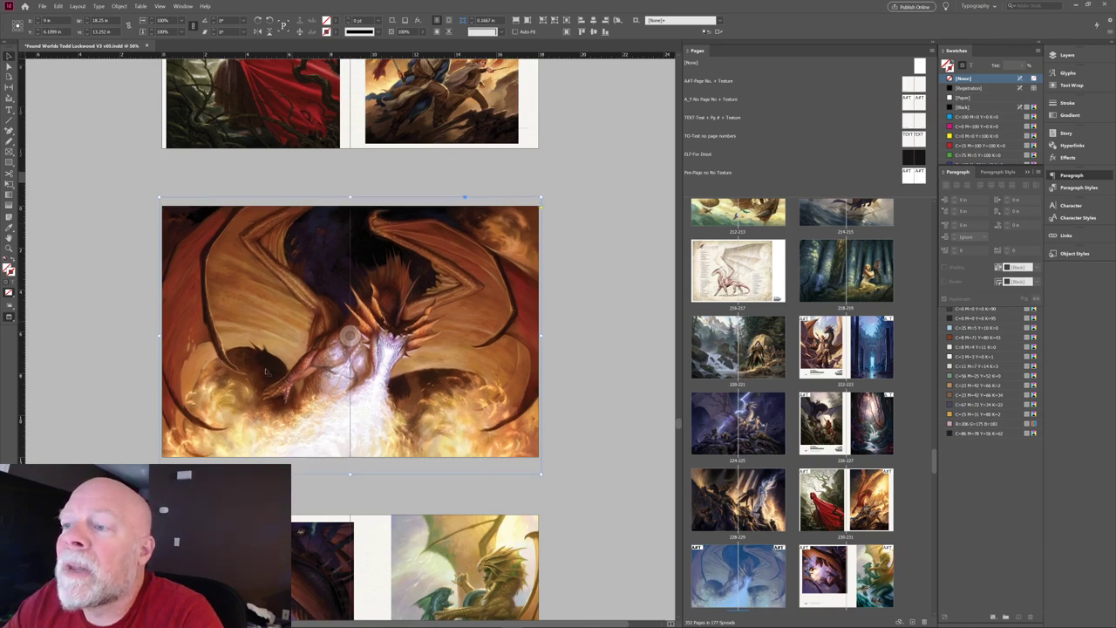
{"action": "key", "text": "Up"}
{"action": "key", "text": "Up"}
{"action": "key", "text": "Up"}
{"action": "key", "text": "Up"}
{"action": "key", "text": "Up"}
{"action": "key", "text": "Up"}
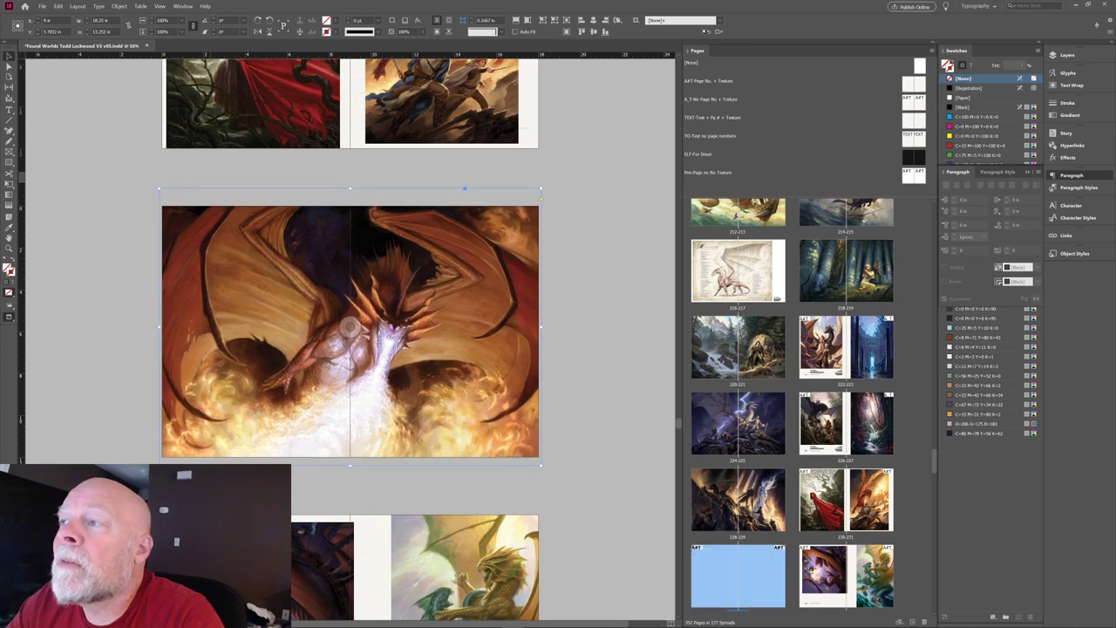
{"action": "key", "text": "Up"}
{"action": "key", "text": "Up"}
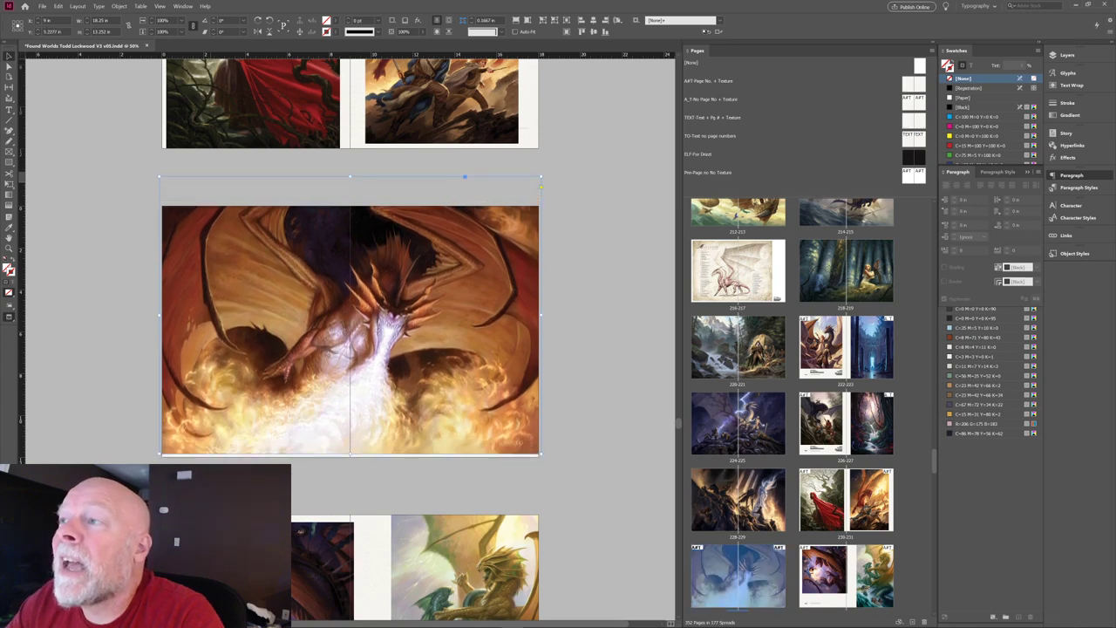
{"action": "key", "text": "Down"}
{"action": "key", "text": "Down"}
{"action": "key", "text": "Down"}
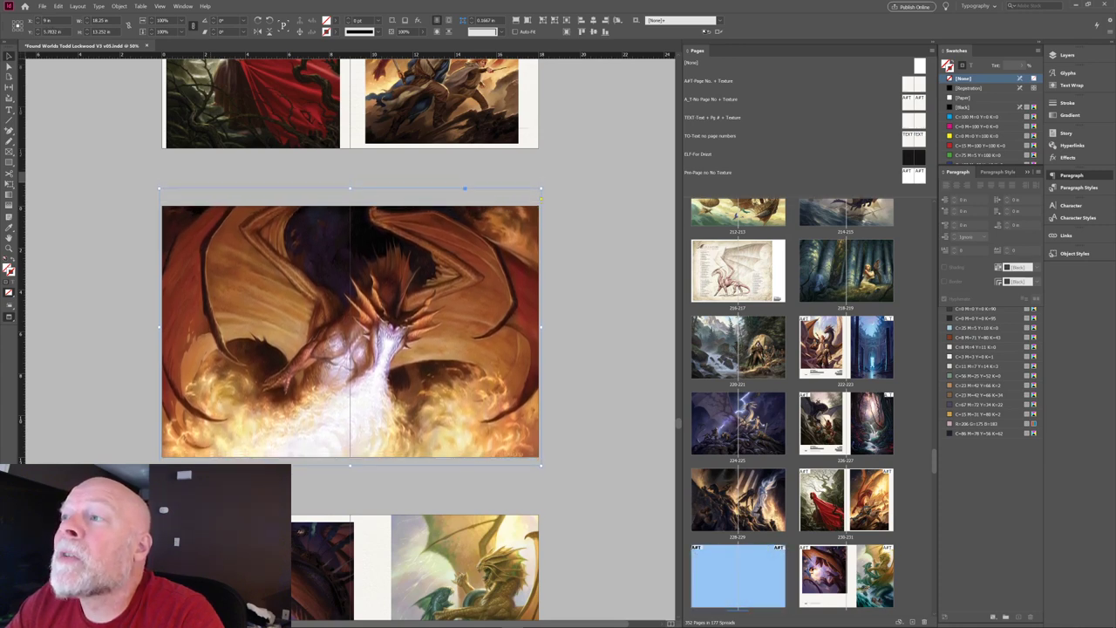
{"action": "key", "text": "Up"}
{"action": "key", "text": "Up"}
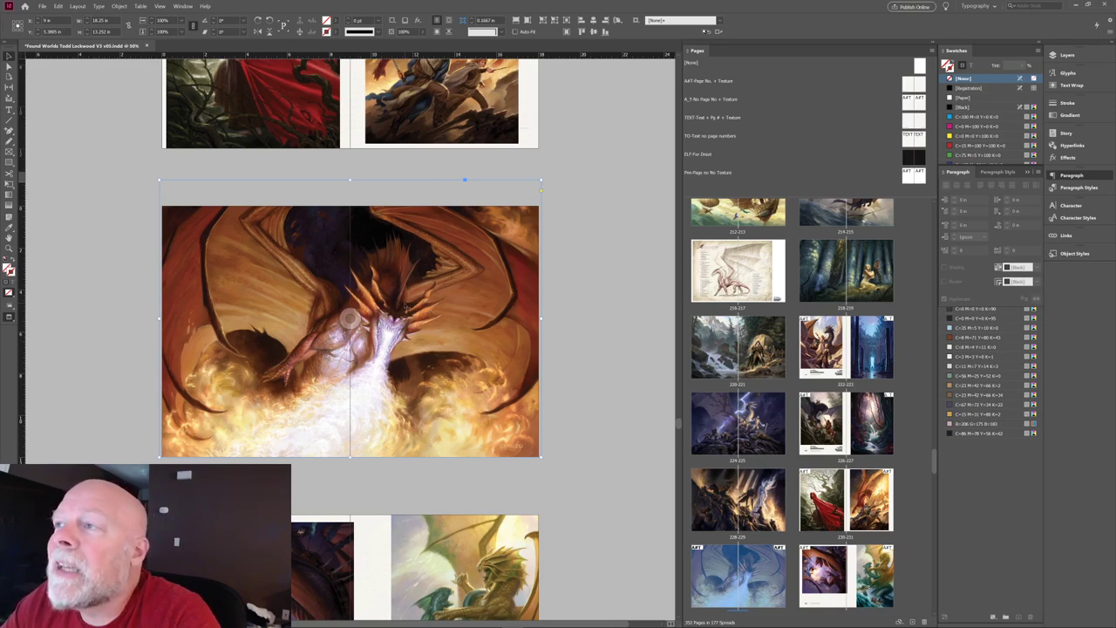
{"action": "left_click", "coordinate": [637, 234]}
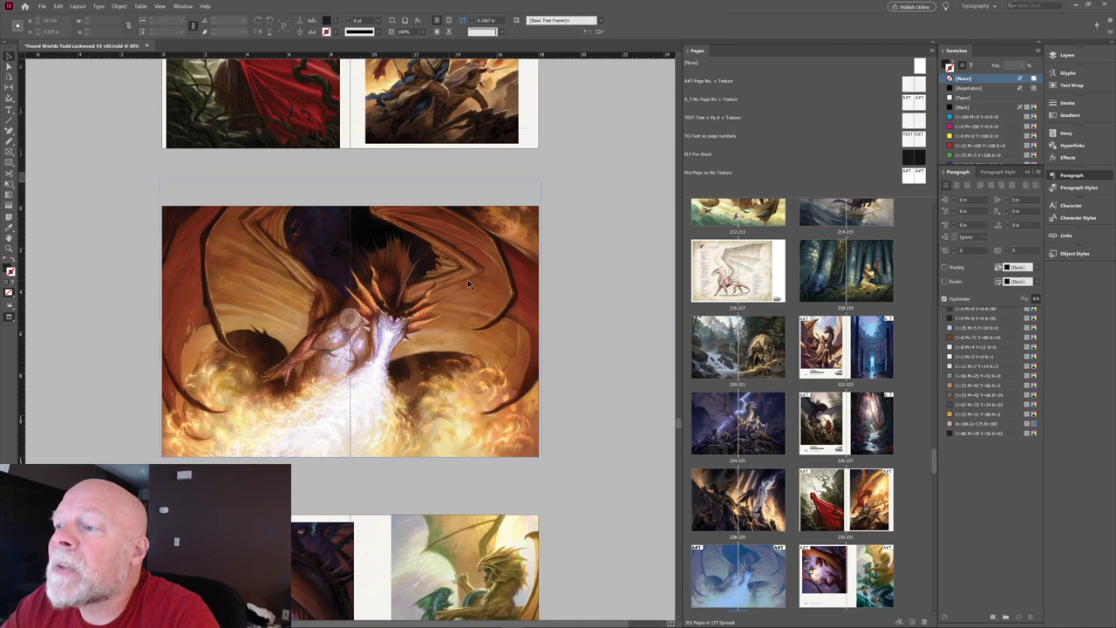
Examine spread 232-233 with guides and frame edges shown, checking both dragon paintings against the margins, spine and bleed.
{"action": "scroll", "coordinate": [350, 365], "scroll_direction": "down", "scroll_amount": 5}
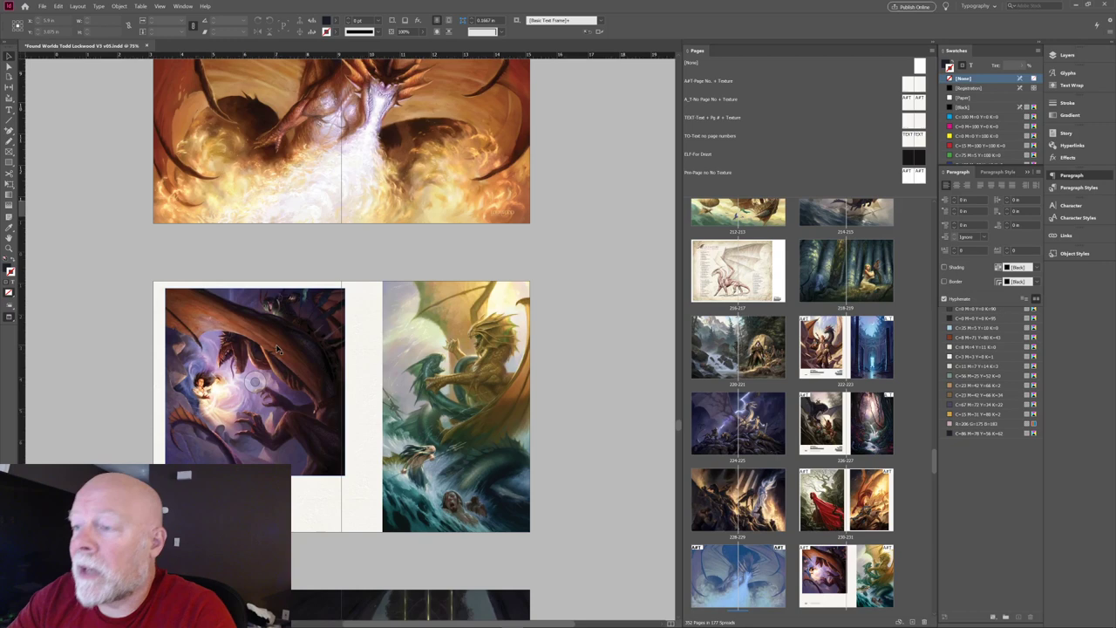
{"action": "key", "text": "ctrl+="}
{"action": "left_click_drag", "start_coordinate": [269, 373], "coordinate": [309, 299]}
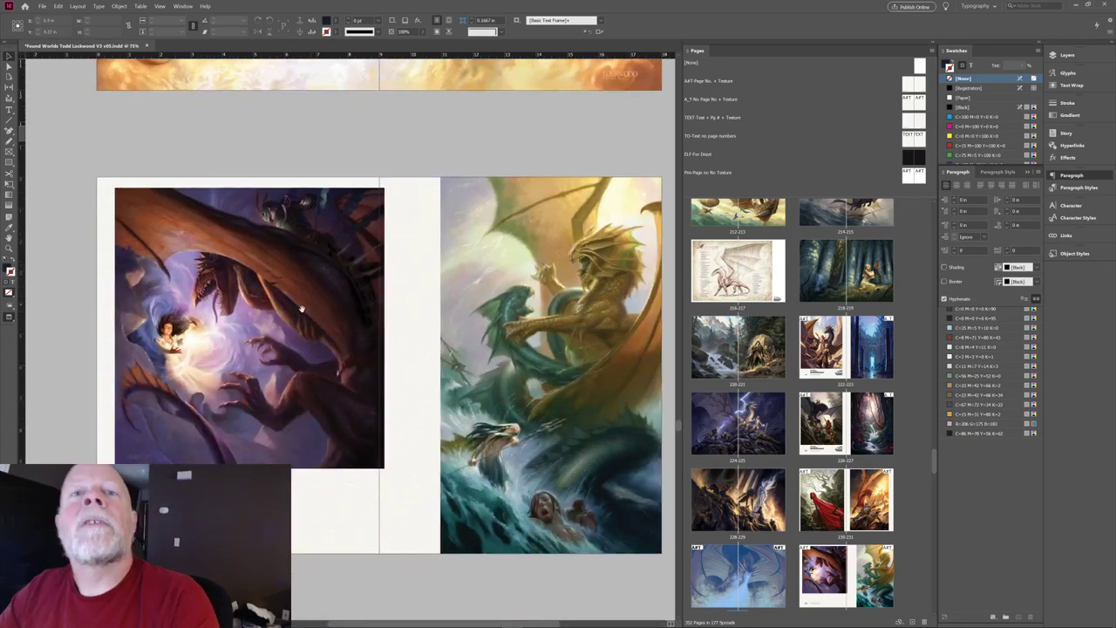
{"action": "key", "text": "w"}
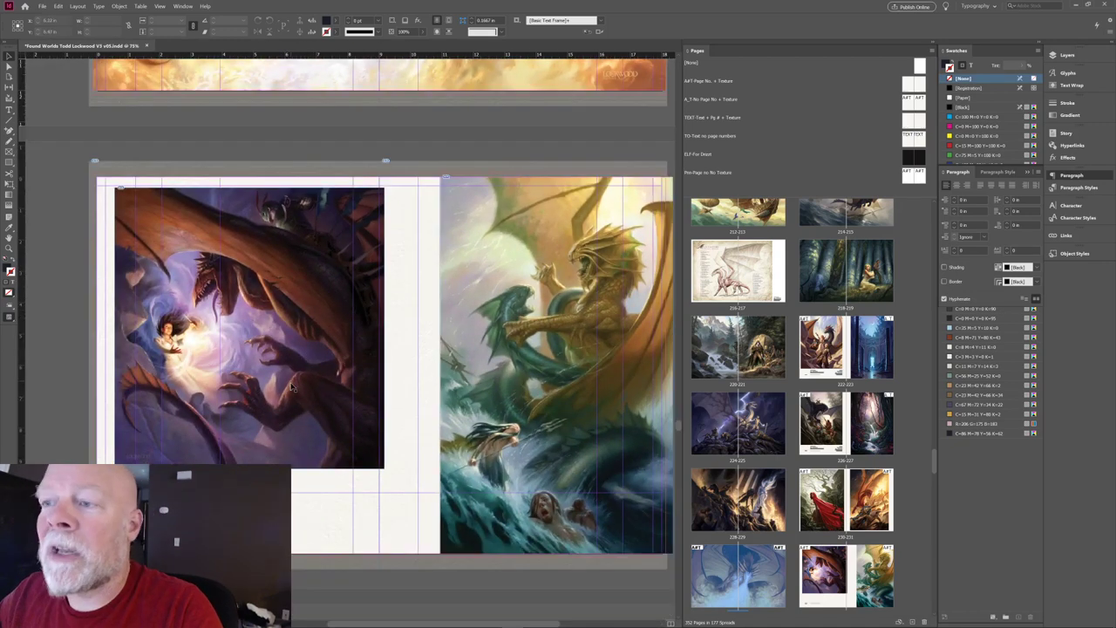
{"action": "left_click_drag", "start_coordinate": [394, 287], "coordinate": [333, 274]}
{"action": "left_click", "coordinate": [393, 304]}
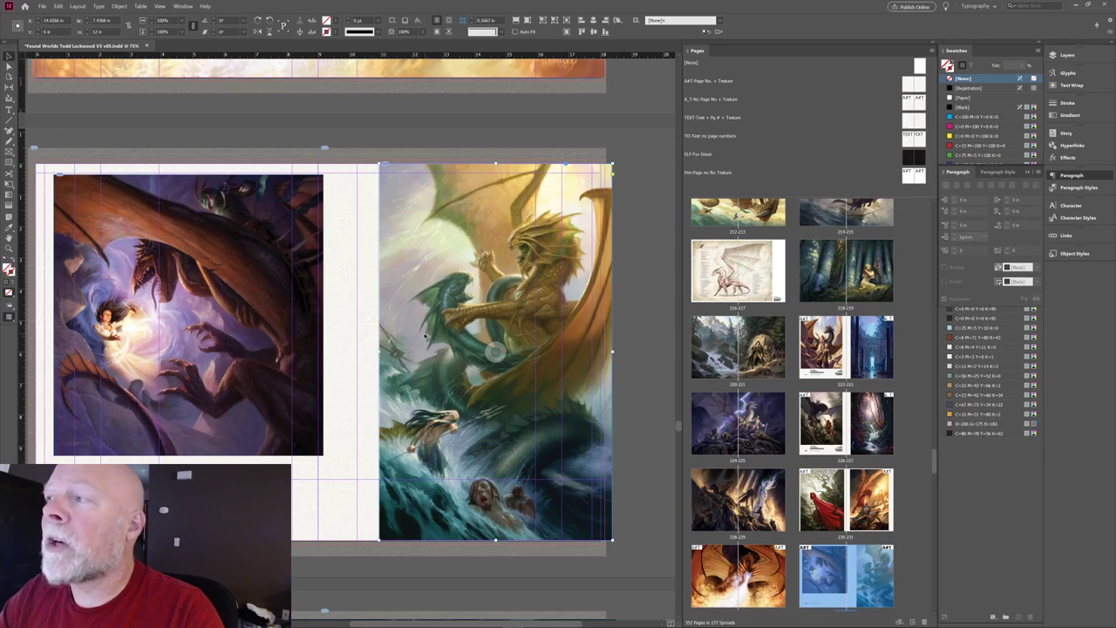
{"action": "left_click", "coordinate": [249, 328]}
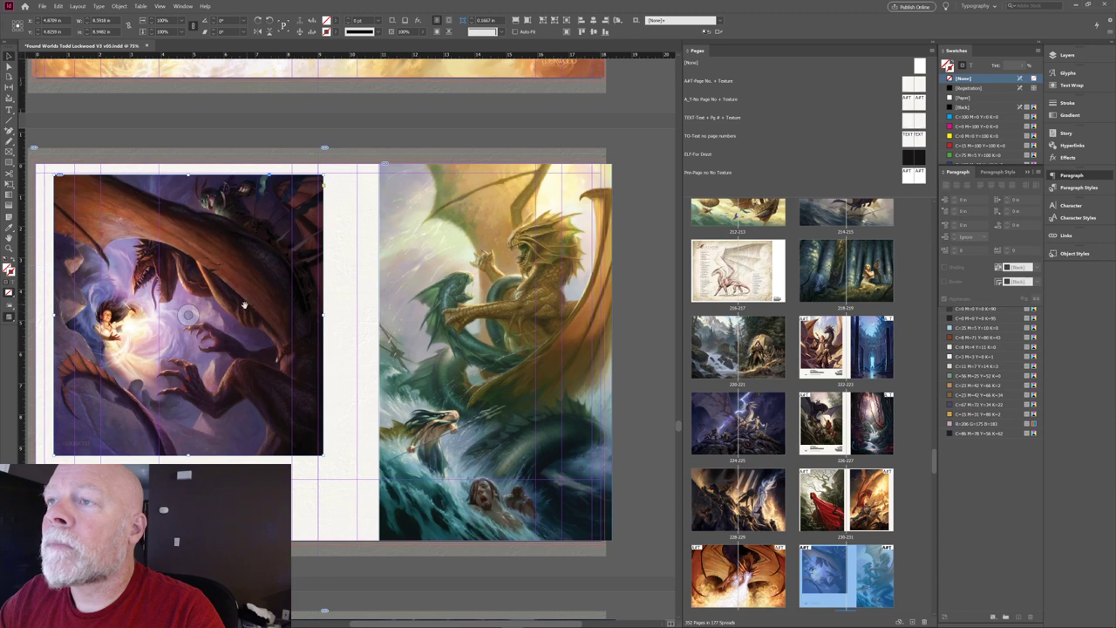
{"action": "left_click_drag", "start_coordinate": [244, 305], "coordinate": [264, 316]}
{"action": "left_click", "coordinate": [443, 258]}
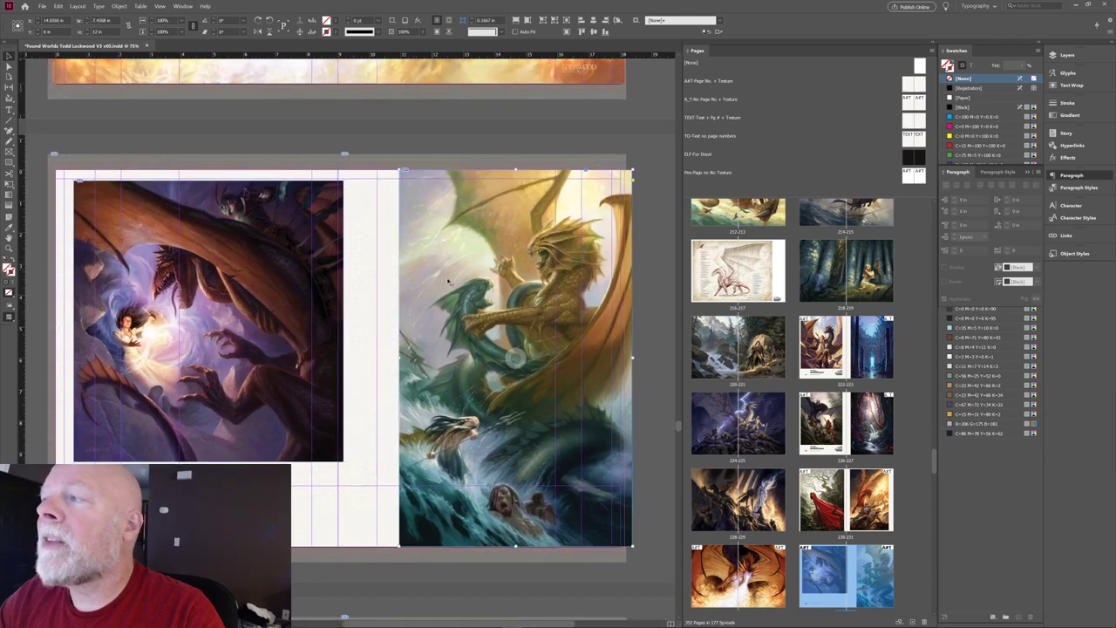
{"action": "scroll", "coordinate": [280, 284], "scroll_direction": "left", "scroll_amount": 3}
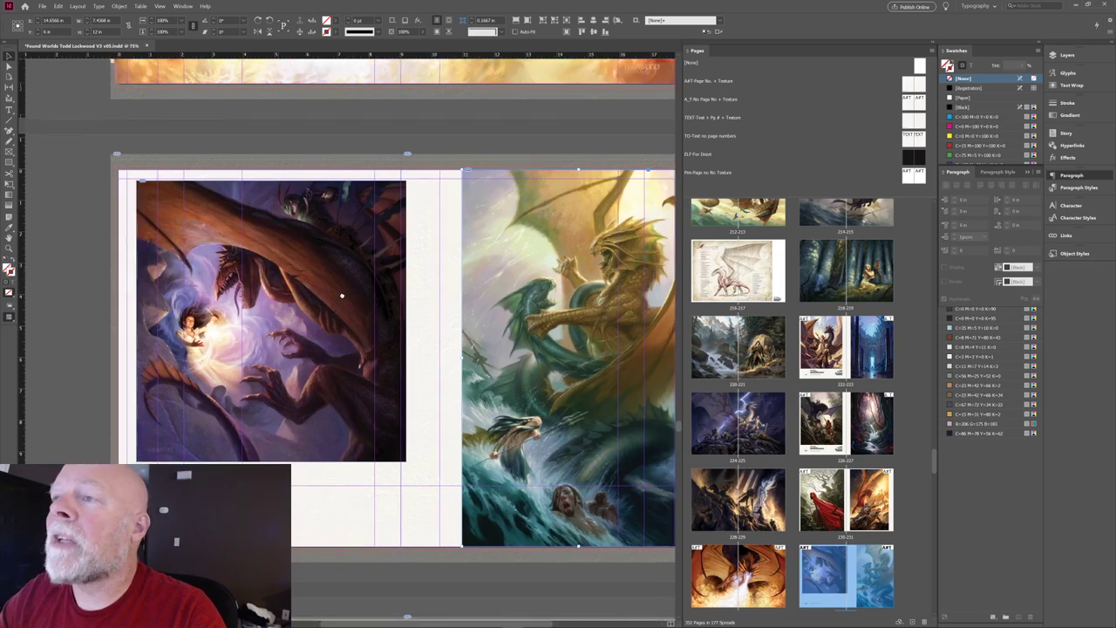
Move the purple dragon artwork on page 232 to the outer margin guide, with its lower edge on the lower horizontal guide.
{"action": "left_click_drag", "start_coordinate": [294, 355], "coordinate": [292, 343]}
{"action": "key", "text": "Left"}
{"action": "key", "text": "Left"}
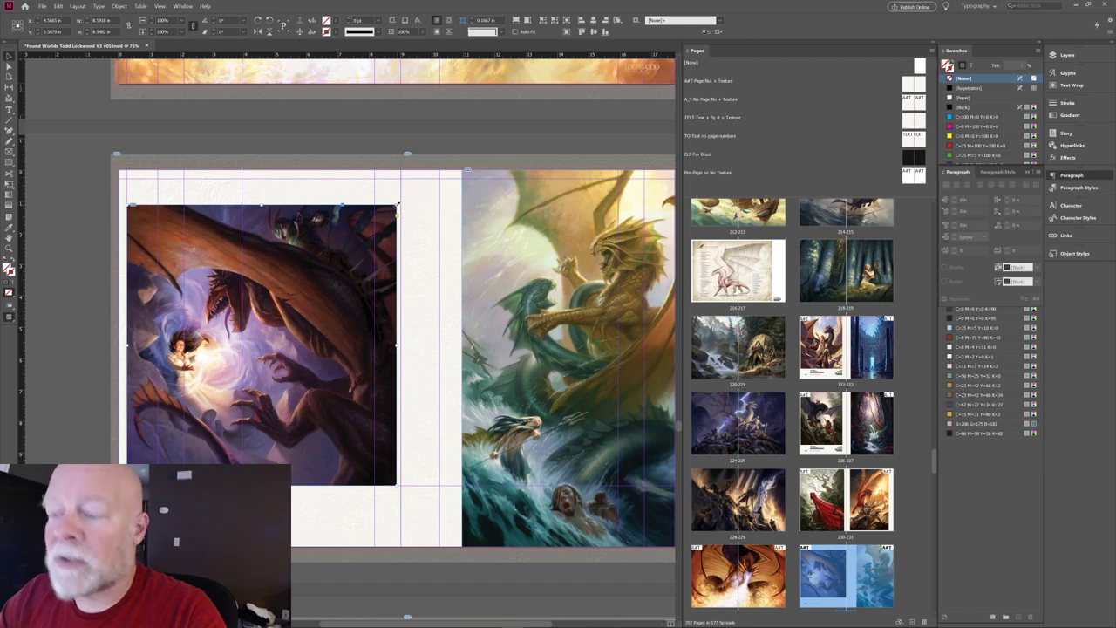
Enlarge the purple dragon frame past the page's top, fill it proportionally, crop its inner edge to the spine, and preview the spread.
{"action": "left_click_drag", "start_coordinate": [397, 206], "coordinate": [411, 178]}
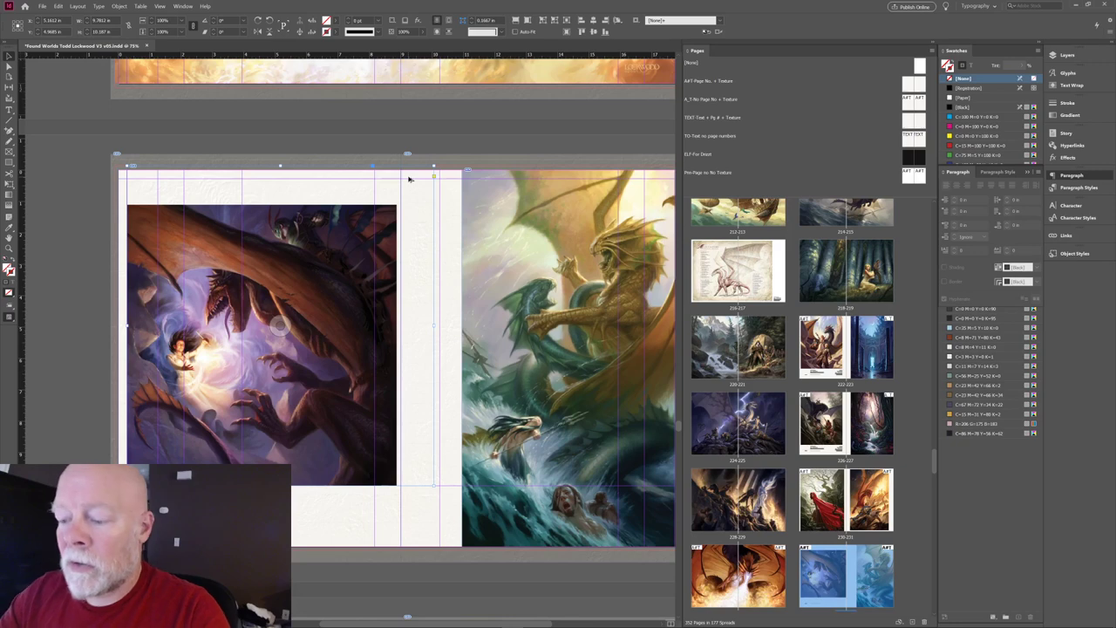
{"action": "key", "text": "ctrl+alt+shift+c"}
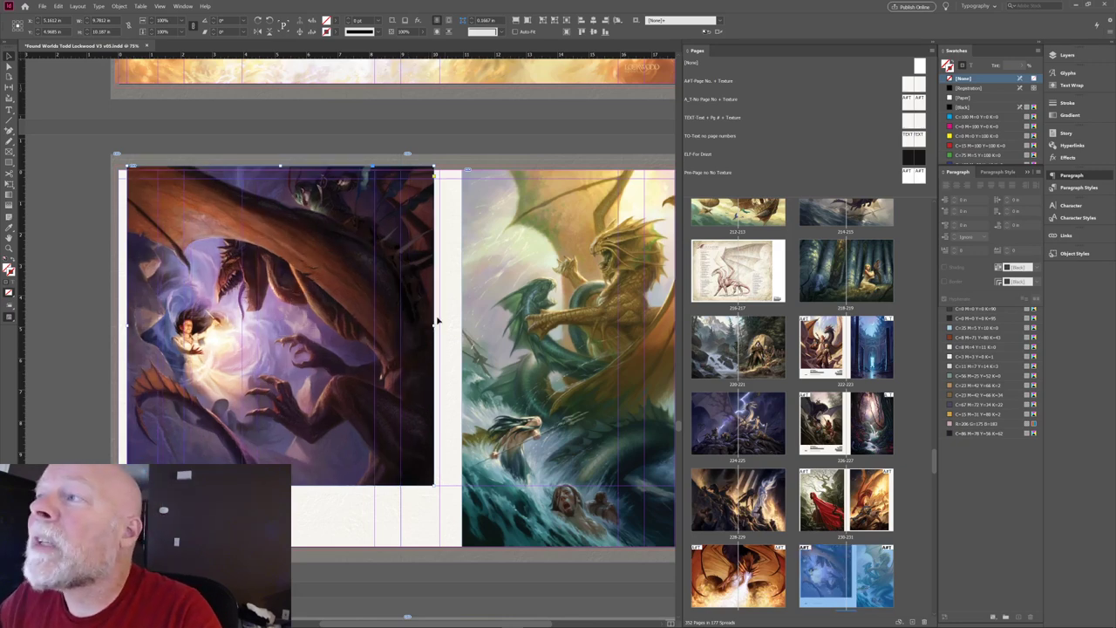
{"action": "left_click_drag", "start_coordinate": [434, 324], "coordinate": [400, 324]}
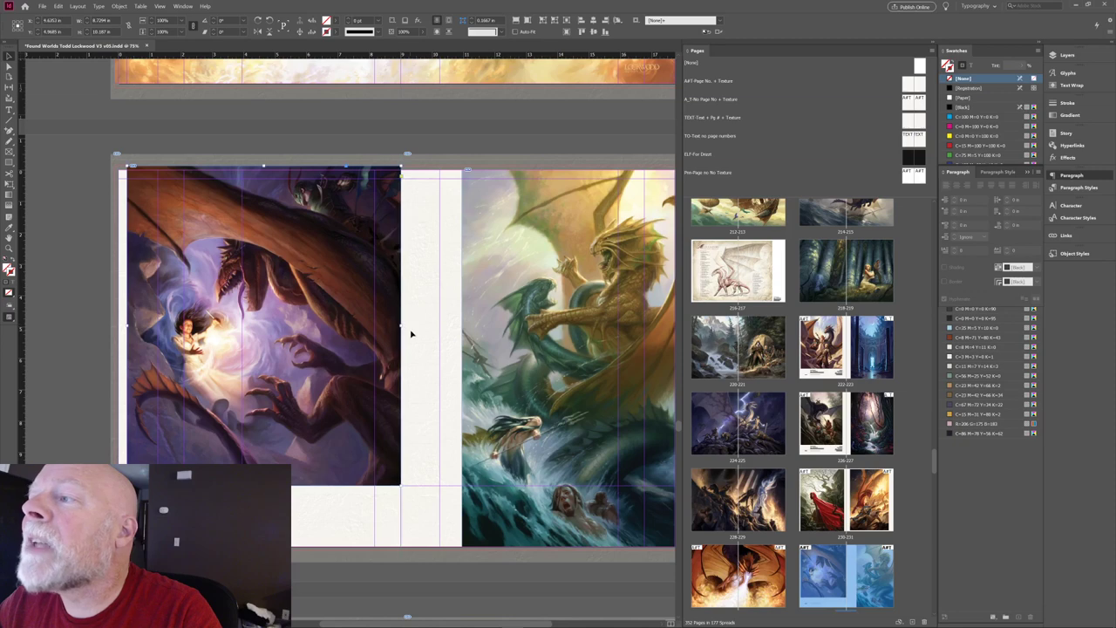
{"action": "left_click", "coordinate": [89, 212]}
{"action": "key", "text": "w"}
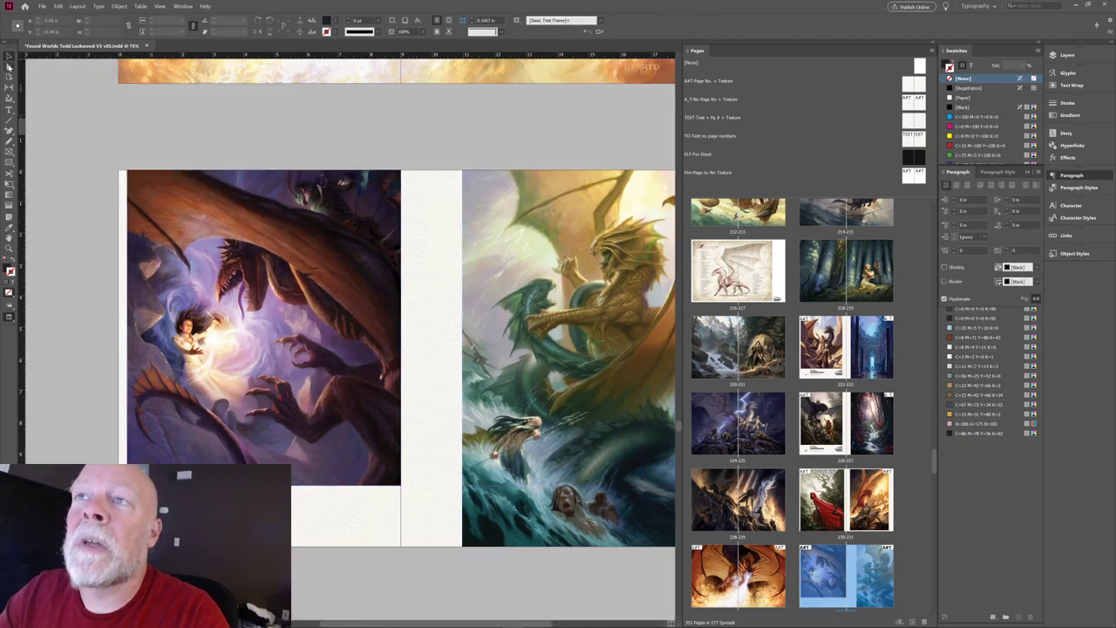
Check the full extent of the purple dragon image behind its crop and review both pages of spread 232-233 in preview.
{"action": "left_click", "coordinate": [225, 203]}
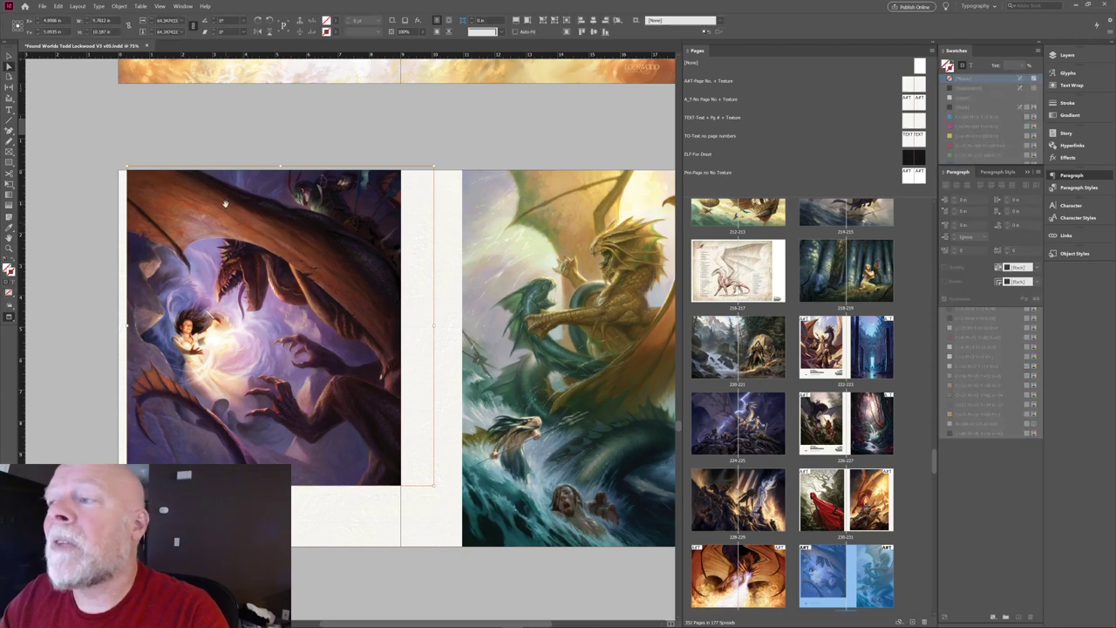
{"action": "mouse_move", "coordinate": [225, 203]}
{"action": "left_mouse_down"}
{"action": "mouse_move", "coordinate": [173, 125]}
{"action": "mouse_move", "coordinate": [225, 203]}
{"action": "left_mouse_up"}
{"action": "key", "text": "Up"}
{"action": "key", "text": "Up"}
{"action": "key", "text": "Up"}
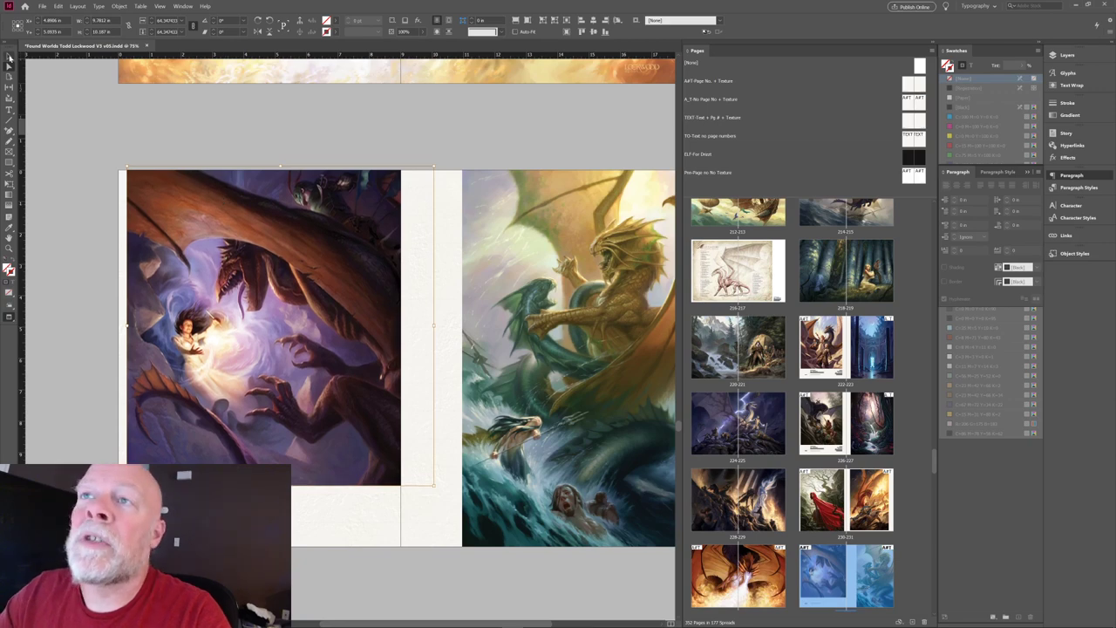
{"action": "left_click", "coordinate": [200, 142]}
{"action": "scroll", "coordinate": [314, 209], "scroll_direction": "right", "scroll_amount": 3}
{"action": "scroll", "coordinate": [313, 210], "scroll_direction": "down", "scroll_amount": 1}
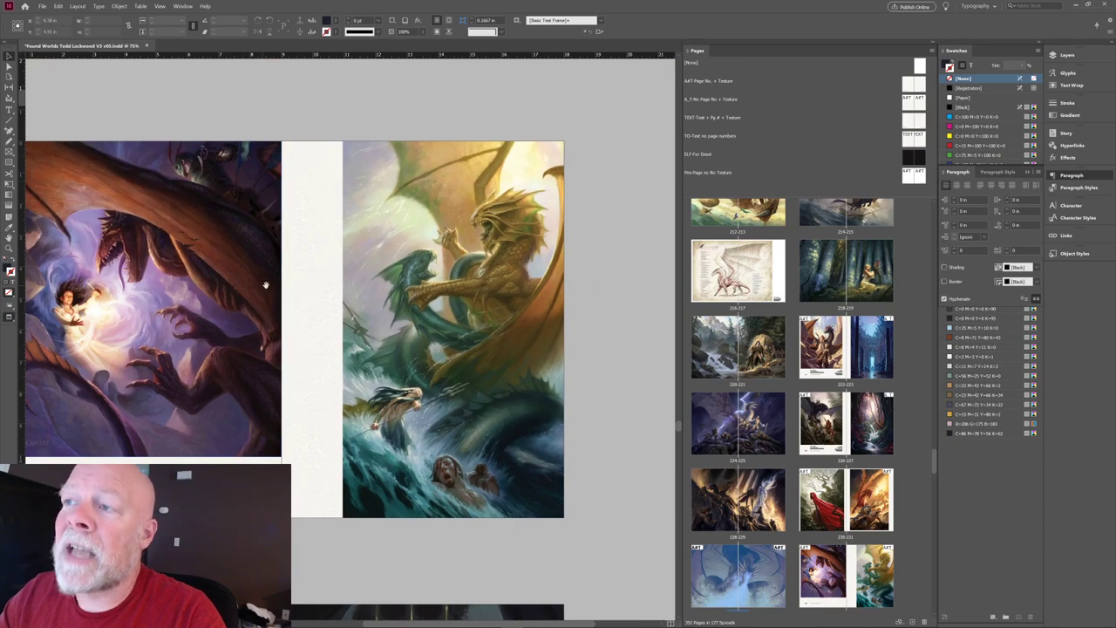
{"action": "scroll", "coordinate": [300, 279], "scroll_direction": "left", "scroll_amount": 2}
{"action": "scroll", "coordinate": [300, 279], "scroll_direction": "down", "scroll_amount": 1}
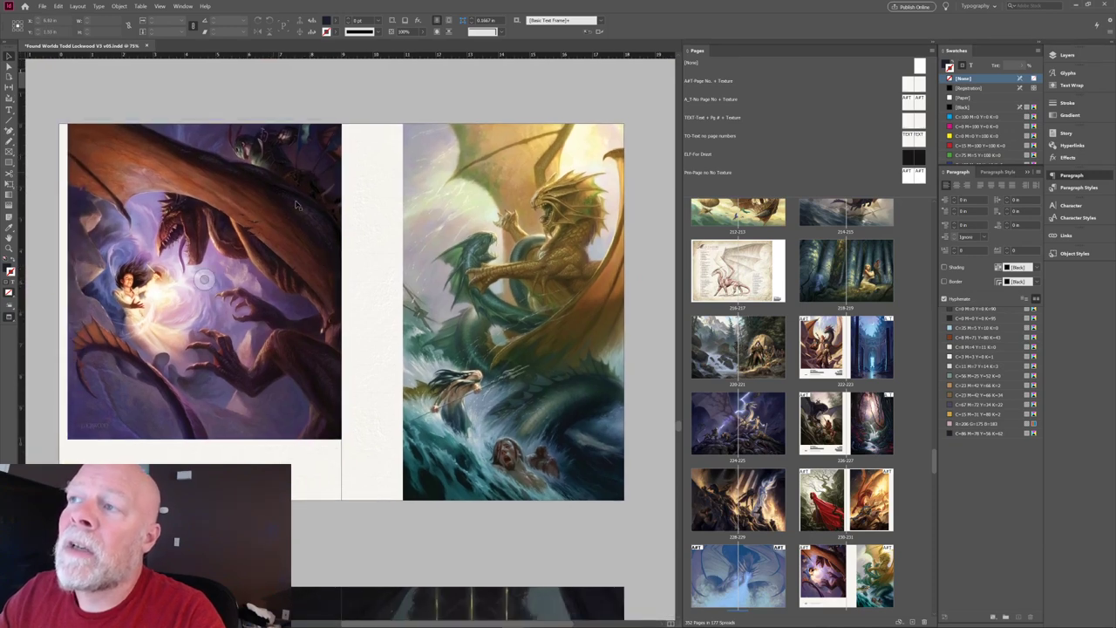
{"action": "scroll", "coordinate": [518, 311], "scroll_direction": "right", "scroll_amount": 1}
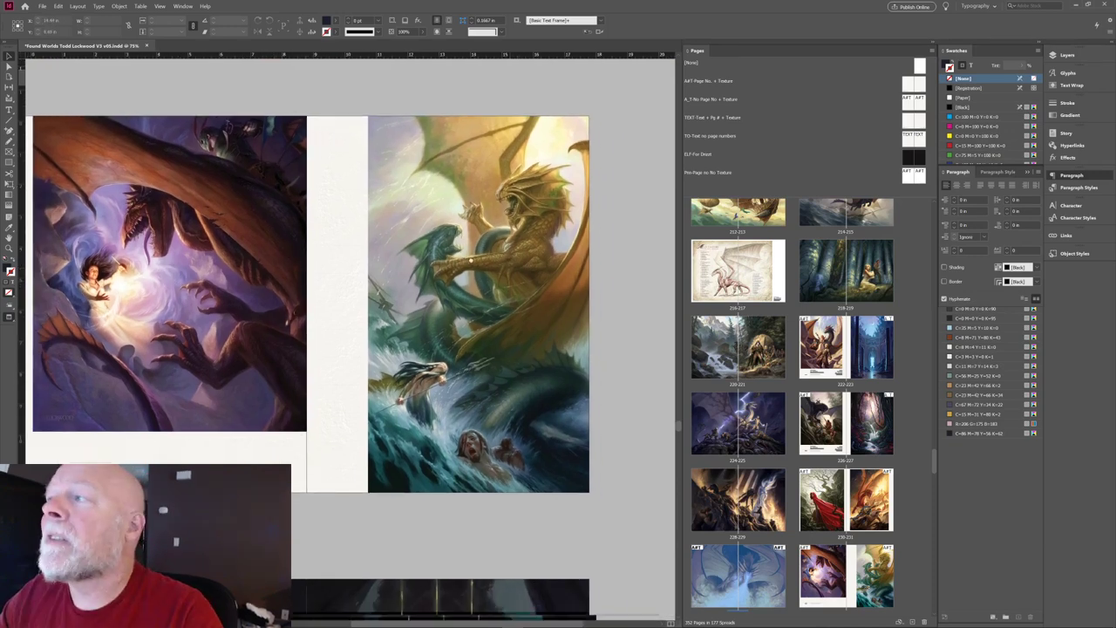
Move the sea dragon artwork on page 233 toward the spine, leaving a narrow gap of about 0.56 in between them.
{"action": "left_click", "coordinate": [472, 259]}
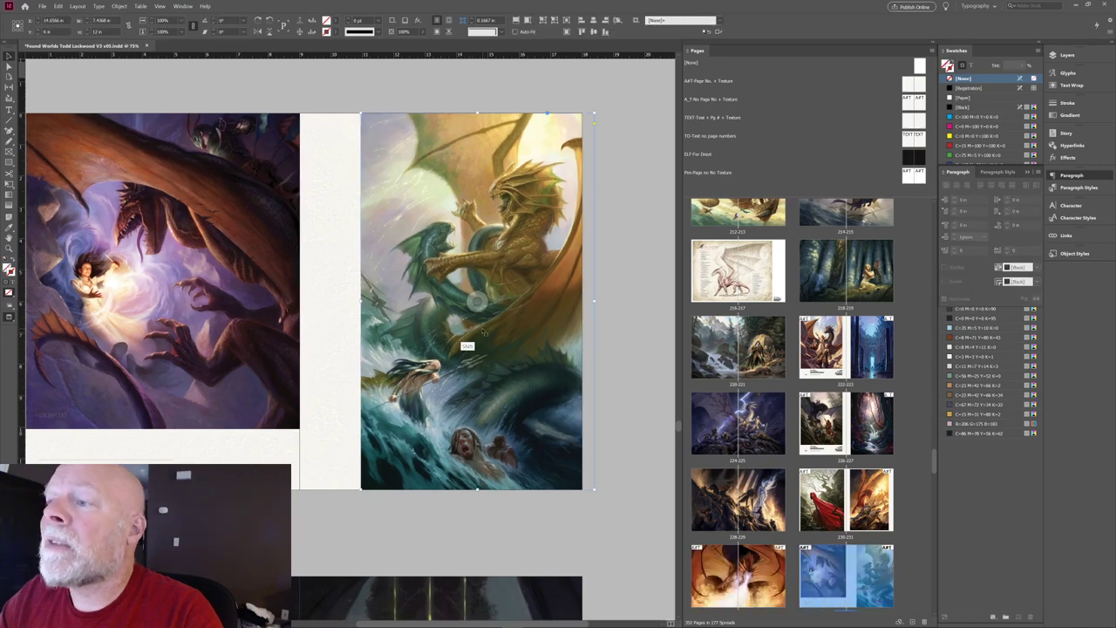
{"action": "left_click_drag", "start_coordinate": [484, 331], "coordinate": [443, 316]}
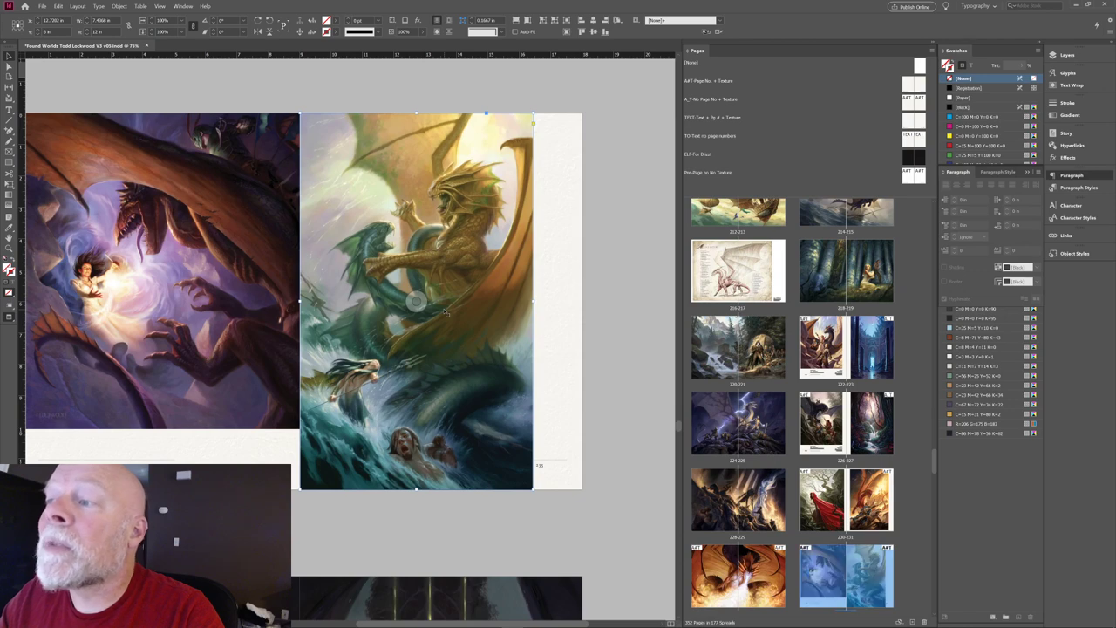
{"action": "left_click_drag", "start_coordinate": [446, 314], "coordinate": [463, 314]}
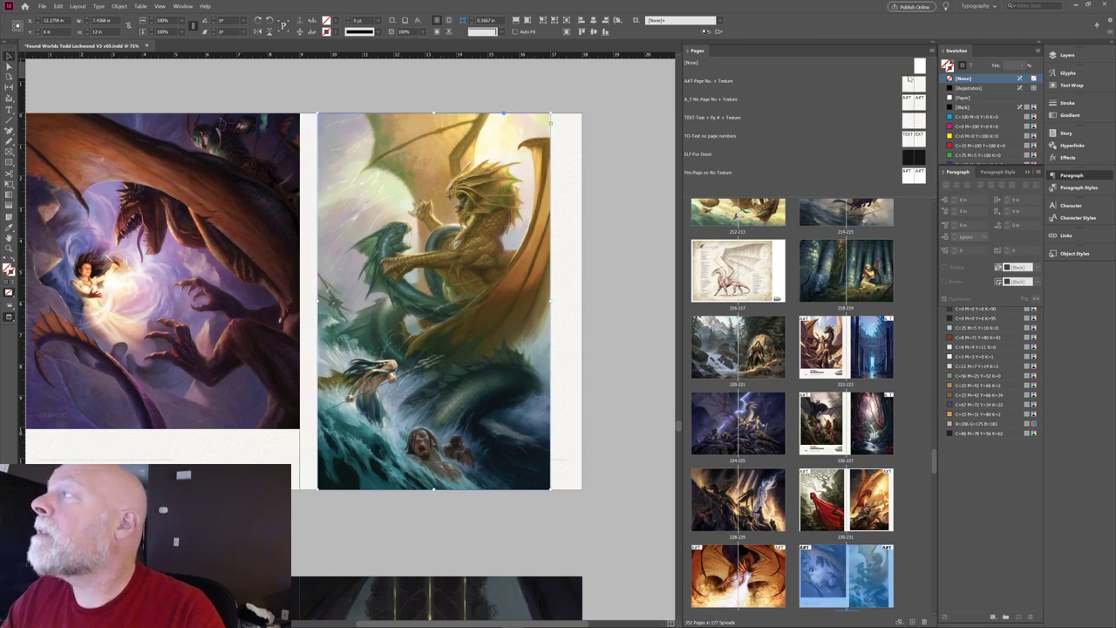
Apply the A_T No Page No + Texture parent page to page 233.
{"action": "left_click", "coordinate": [917, 103]}
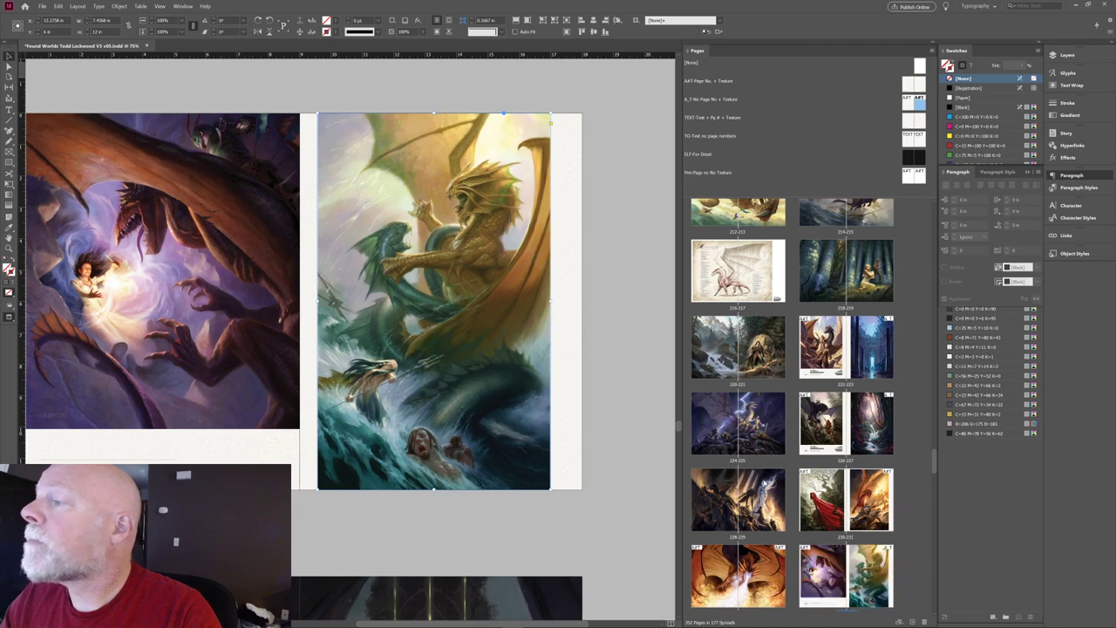
Crop the inner edge of the purple dragon frame on page 232 to the vertical guide near the spine and preview the spread.
{"action": "left_click_drag", "start_coordinate": [456, 319], "coordinate": [494, 320]}
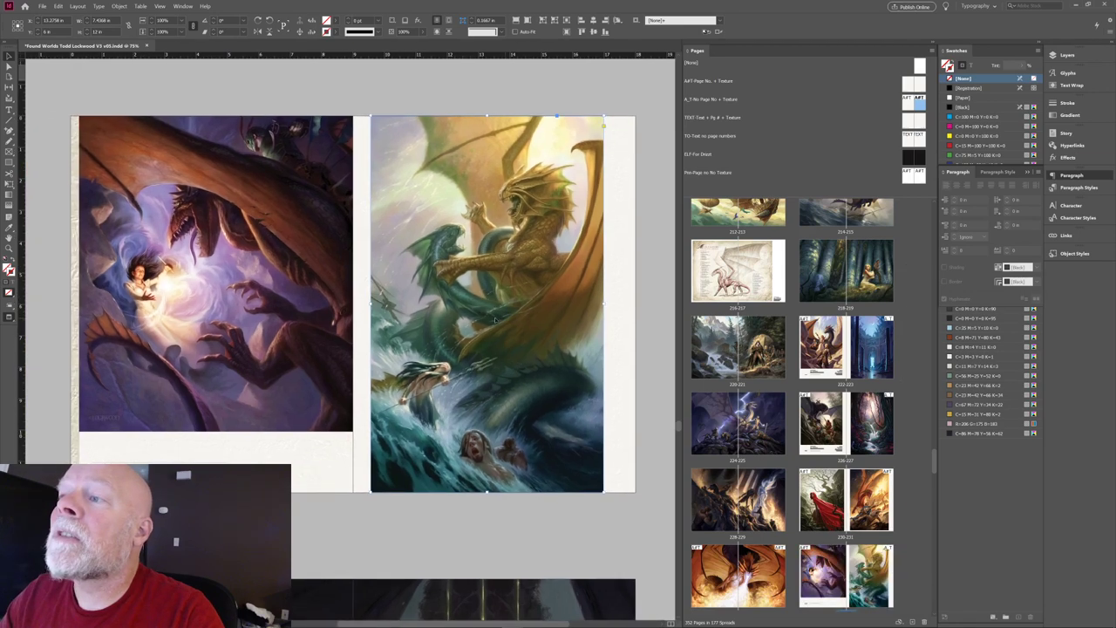
{"action": "left_click", "coordinate": [336, 301]}
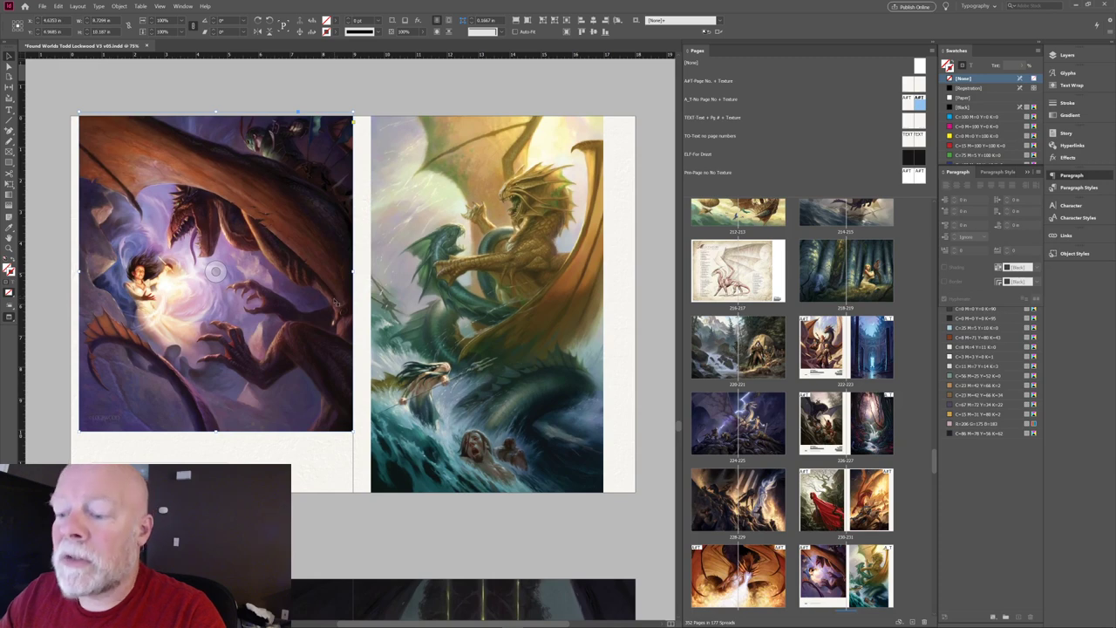
{"action": "key", "text": "w"}
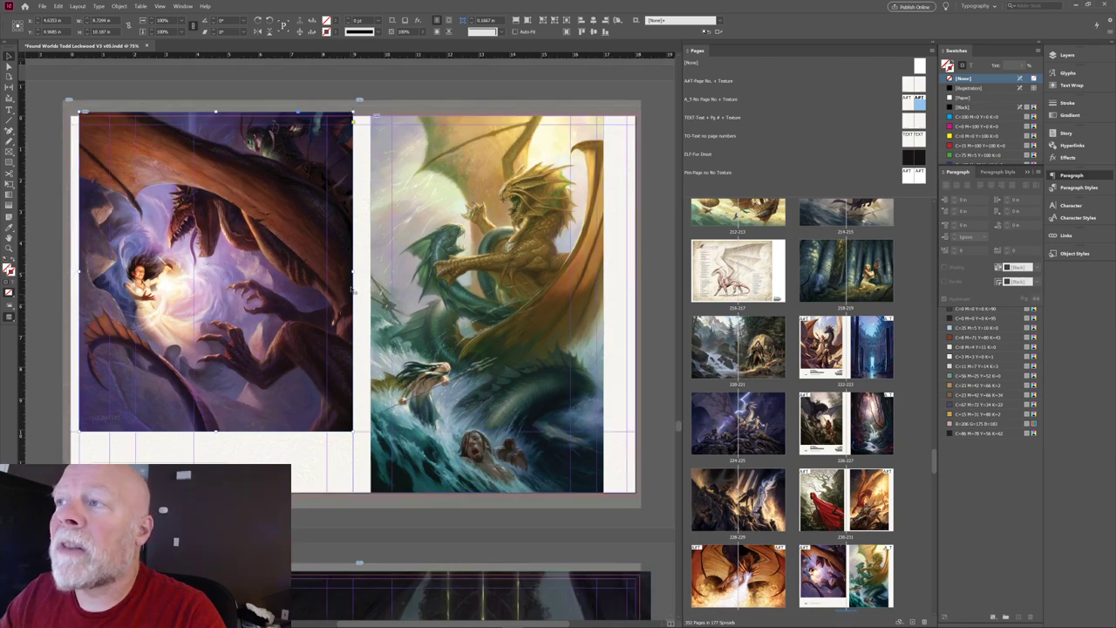
{"action": "left_click_drag", "start_coordinate": [354, 271], "coordinate": [336, 281]}
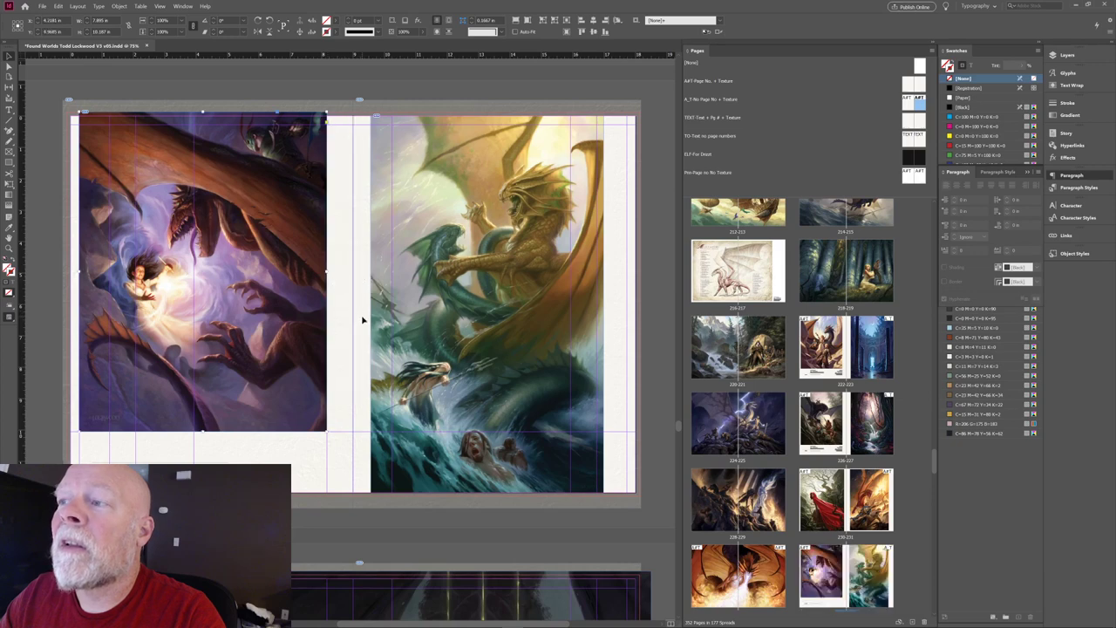
{"action": "key", "text": "w"}
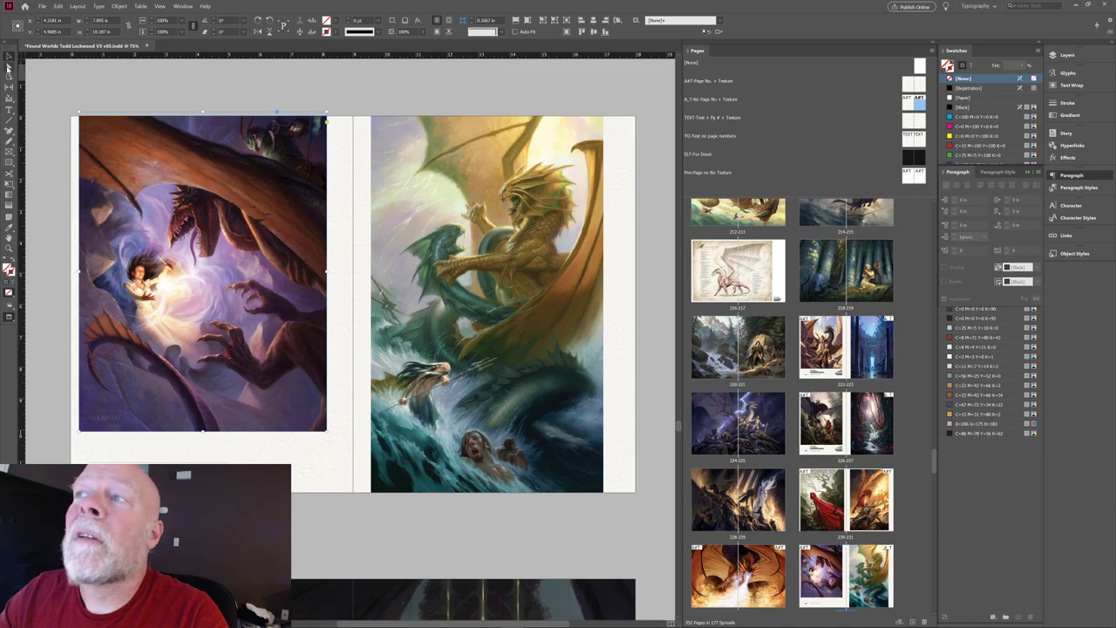
Try shifting the purple dragon image sideways inside its cropped frame to find a better composition.
{"action": "left_click", "coordinate": [122, 155]}
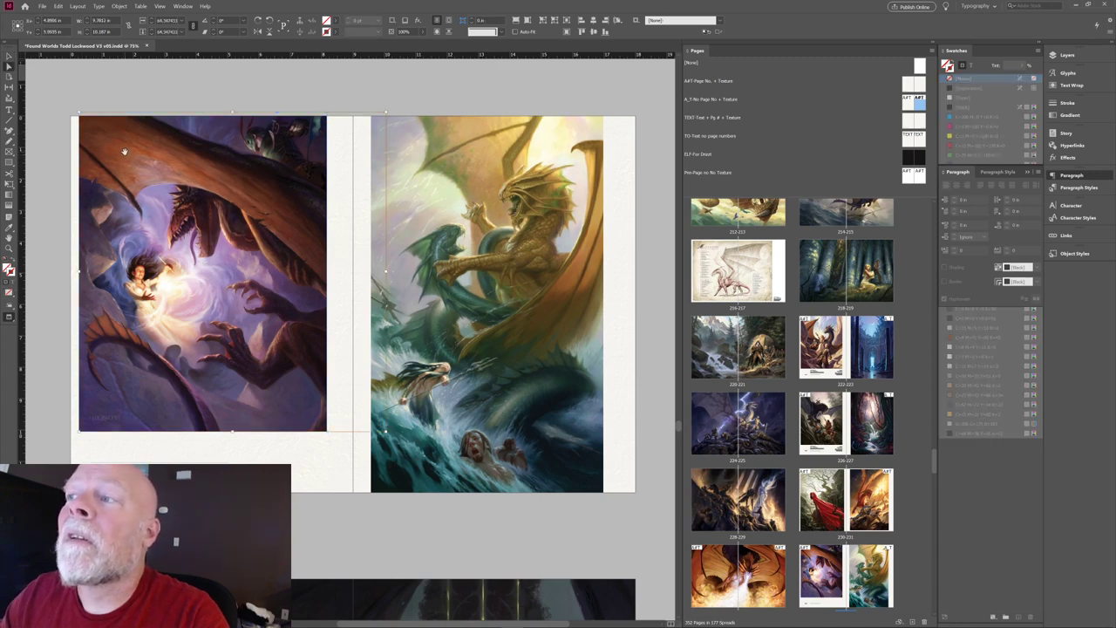
{"action": "key", "text": "shift+Left"}
{"action": "key", "text": "shift+Left"}
{"action": "key", "text": "shift+Left"}
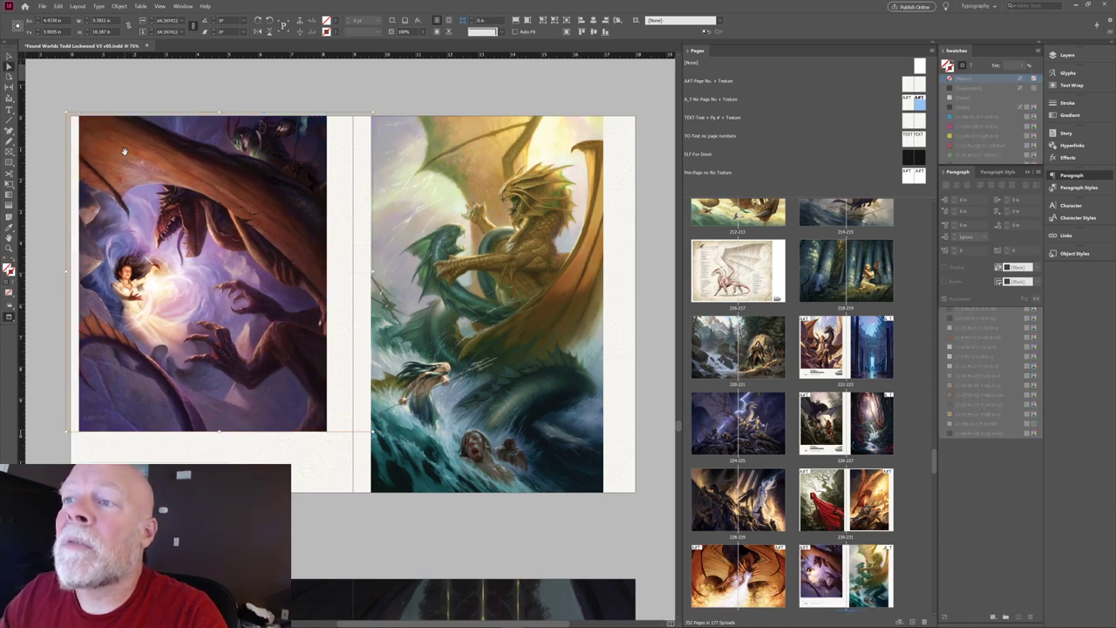
{"action": "key", "text": "shift+Right"}
{"action": "key", "text": "shift+Right"}
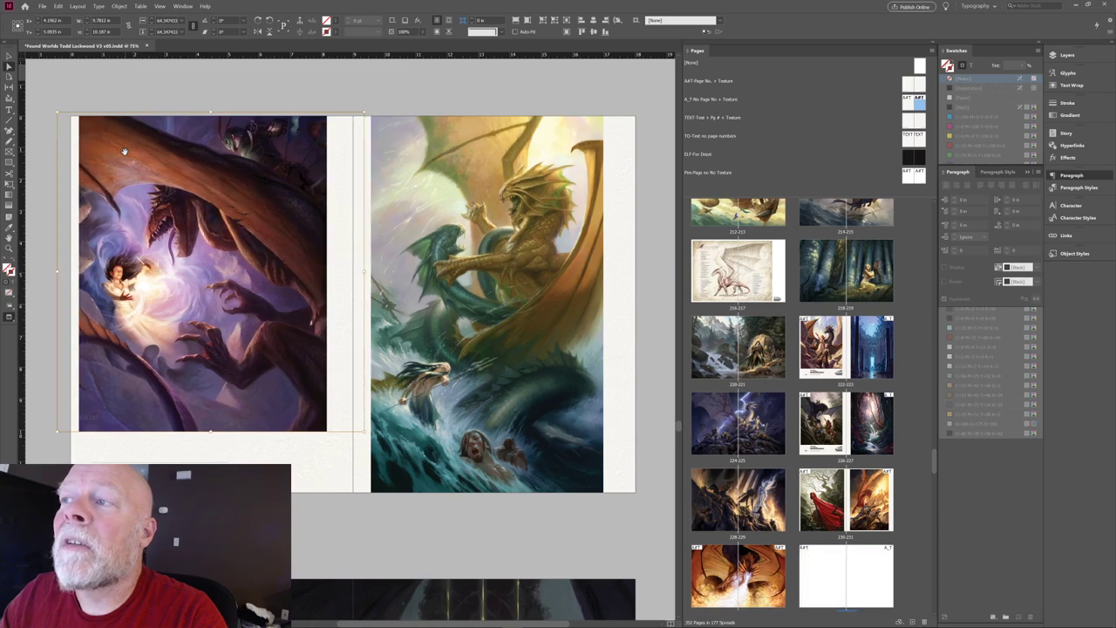
{"action": "key", "text": "shift+Right"}
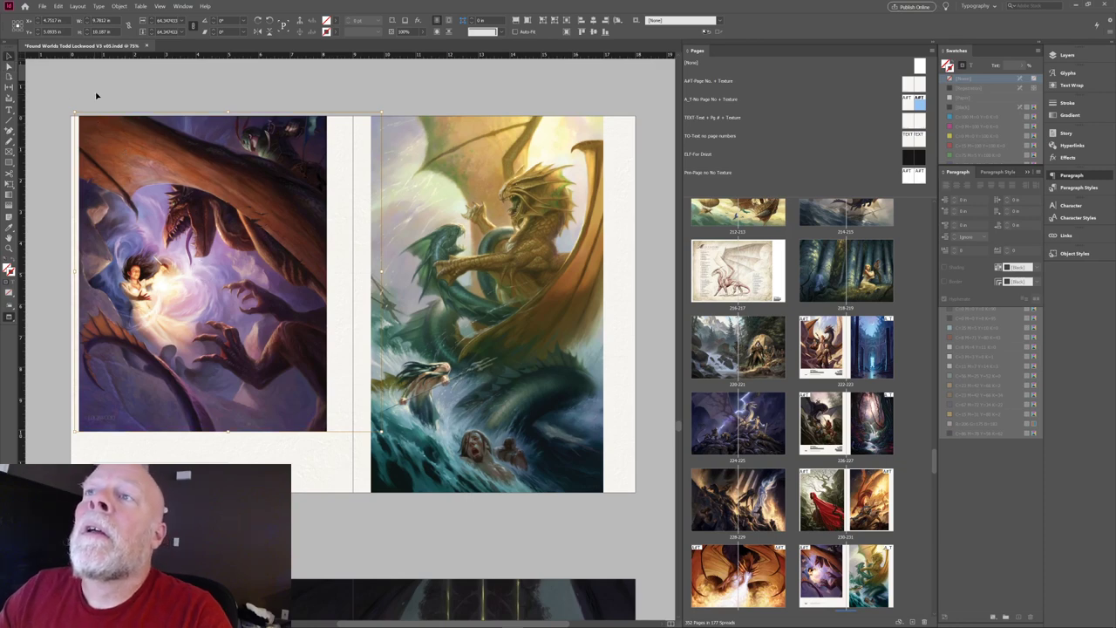
Fit the purple dragon frame to its full image, and swap the artworks so the sea dragon is on page 232 and the purple dragon on 233.
{"action": "left_click", "coordinate": [100, 148]}
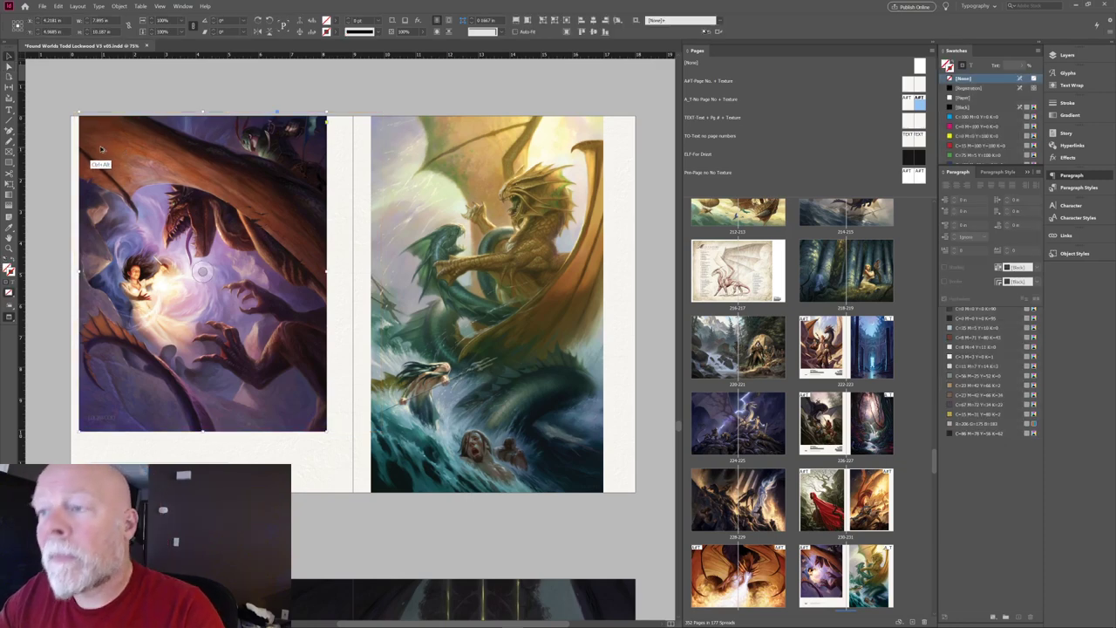
{"action": "key", "text": "ctrl+alt+c"}
{"action": "left_click_drag", "start_coordinate": [276, 243], "coordinate": [535, 245]}
{"action": "left_click_drag", "start_coordinate": [492, 462], "coordinate": [192, 463]}
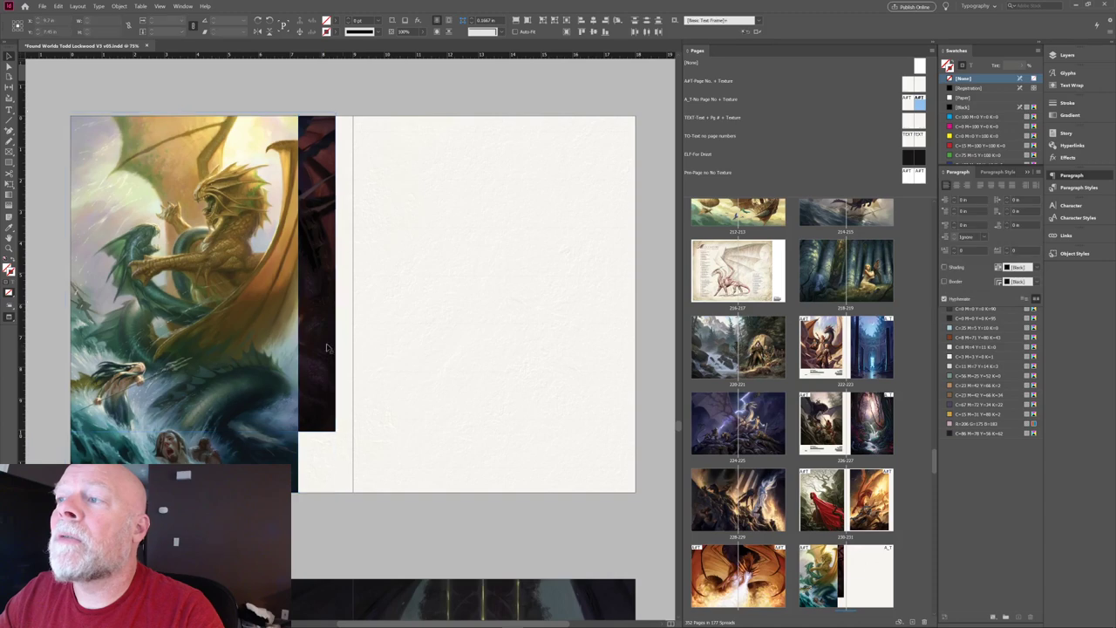
{"action": "left_click_drag", "start_coordinate": [323, 366], "coordinate": [621, 375]}
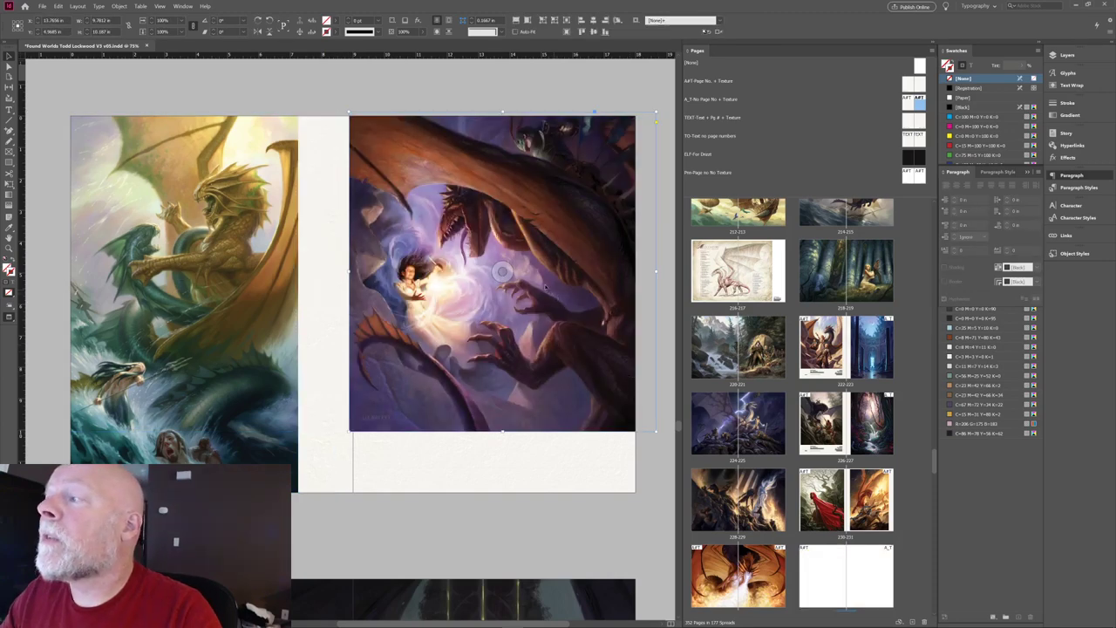
{"action": "scroll", "coordinate": [436, 262], "scroll_direction": "right", "scroll_amount": 2}
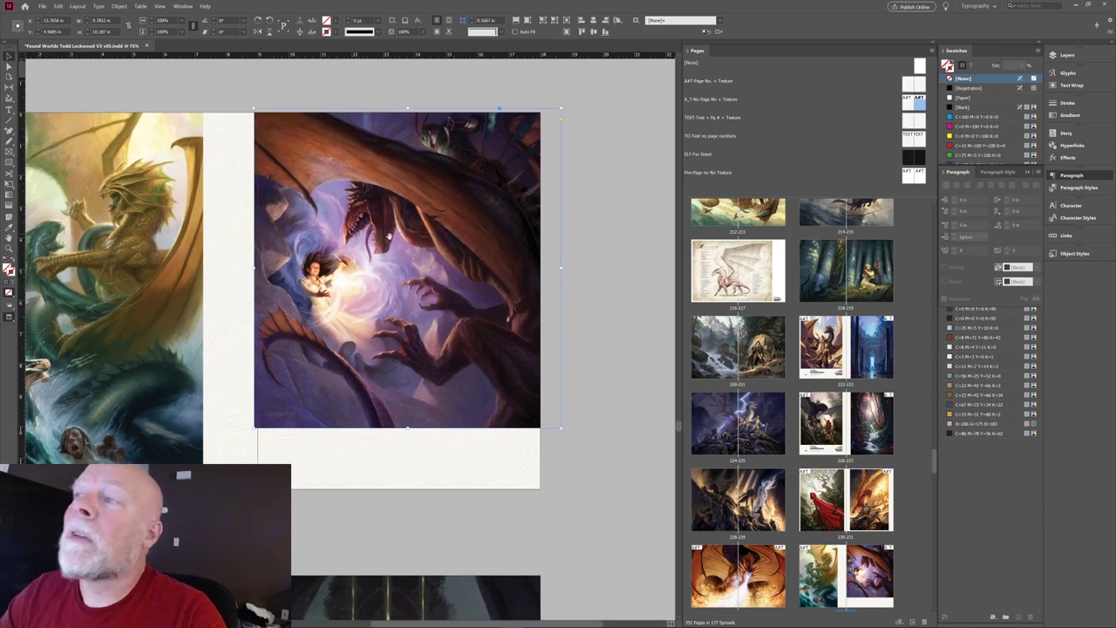
{"action": "scroll", "coordinate": [389, 235], "scroll_direction": "left", "scroll_amount": 1}
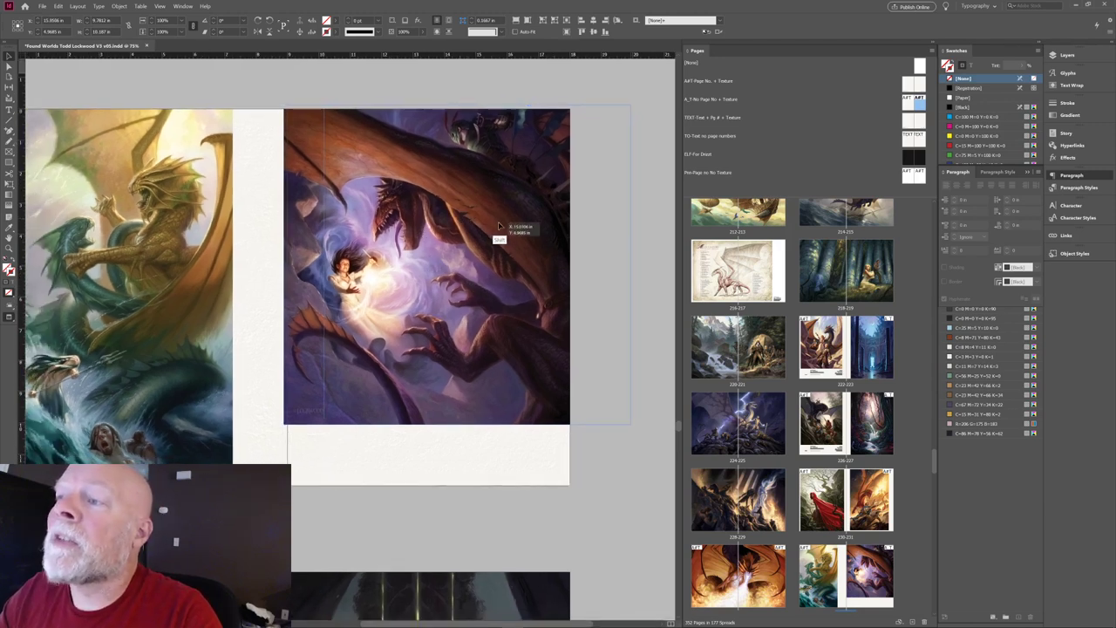
Align the purple dragon frame with the spine, enlarge it to about 11.8 by 12.3 in past the page's lower edge, and fill it proportionally.
{"action": "left_click_drag", "start_coordinate": [455, 229], "coordinate": [462, 251]}
{"action": "key", "text": "ctrl+alt+shift+c"}
{"action": "left_click_drag", "start_coordinate": [593, 424], "coordinate": [645, 491]}
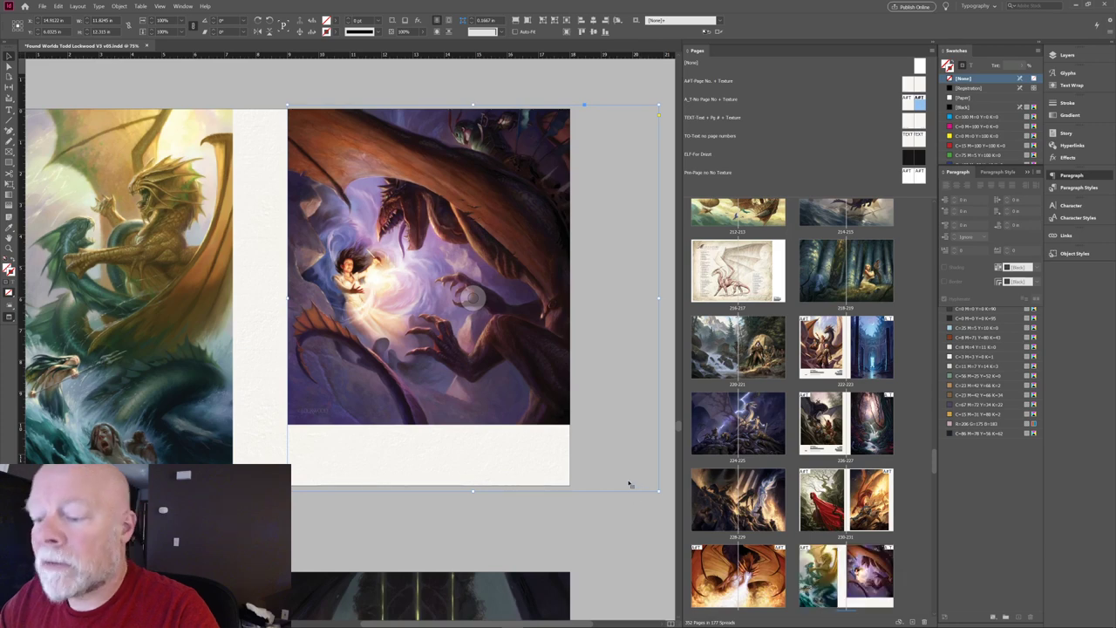
{"action": "key", "text": "ctrl+alt+shift+c"}
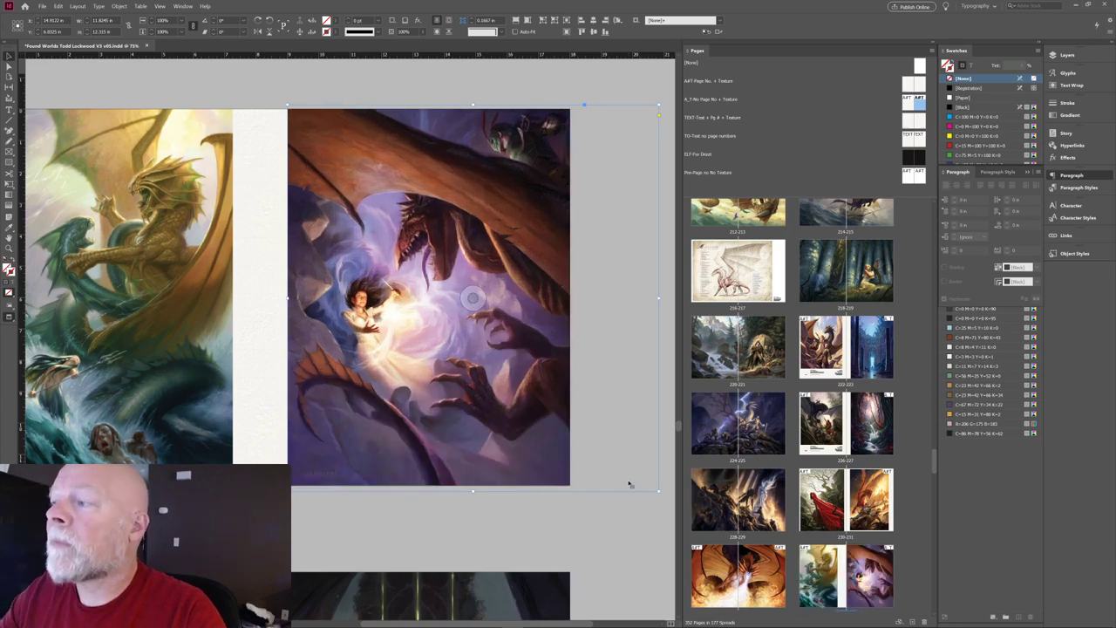
Move the purple dragon across the spine until its outer edge meets page 233's bleed line, and check the spread in preview.
{"action": "left_click_drag", "start_coordinate": [303, 380], "coordinate": [384, 364]}
{"action": "left_click_drag", "start_coordinate": [479, 330], "coordinate": [409, 335]}
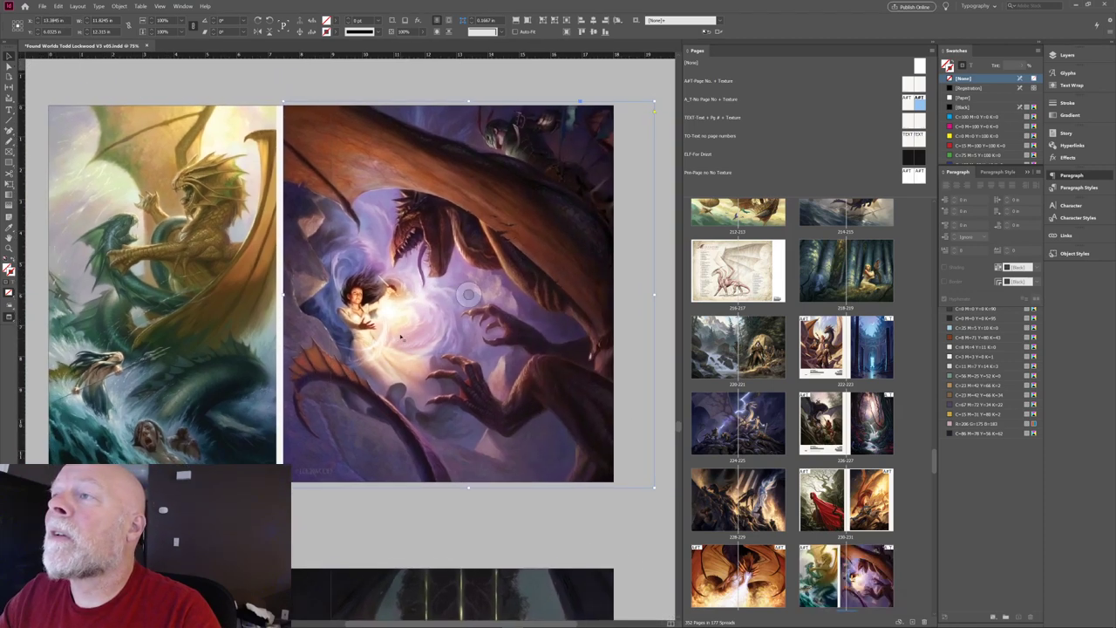
{"action": "key", "text": "shift+Left"}
{"action": "key", "text": "shift+Left"}
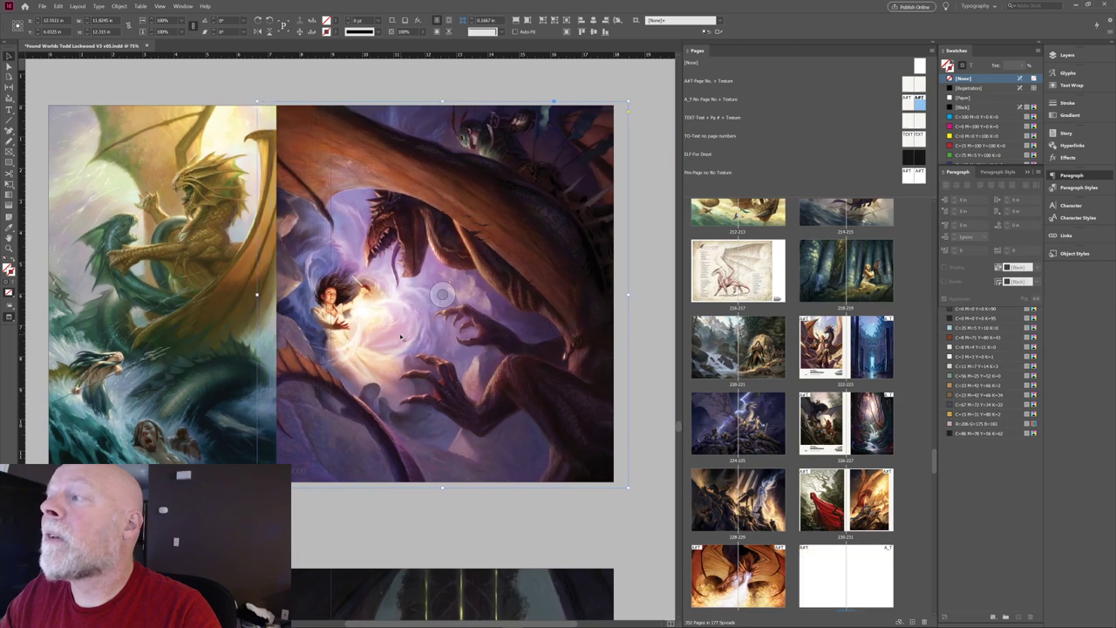
{"action": "key", "text": "ctrl+a"}
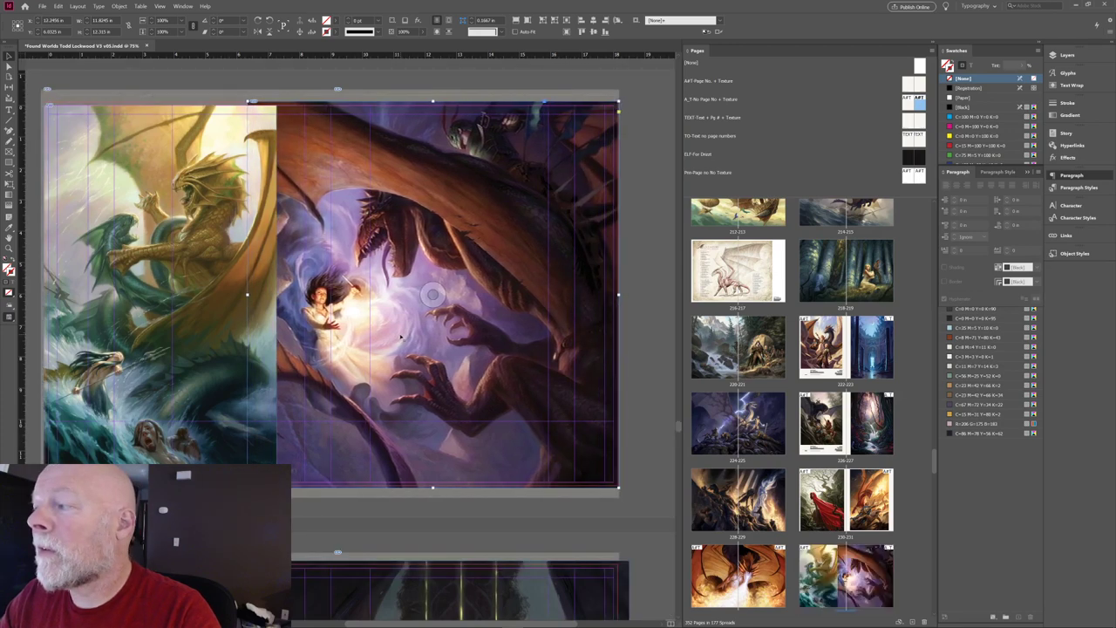
{"action": "key", "text": "w"}
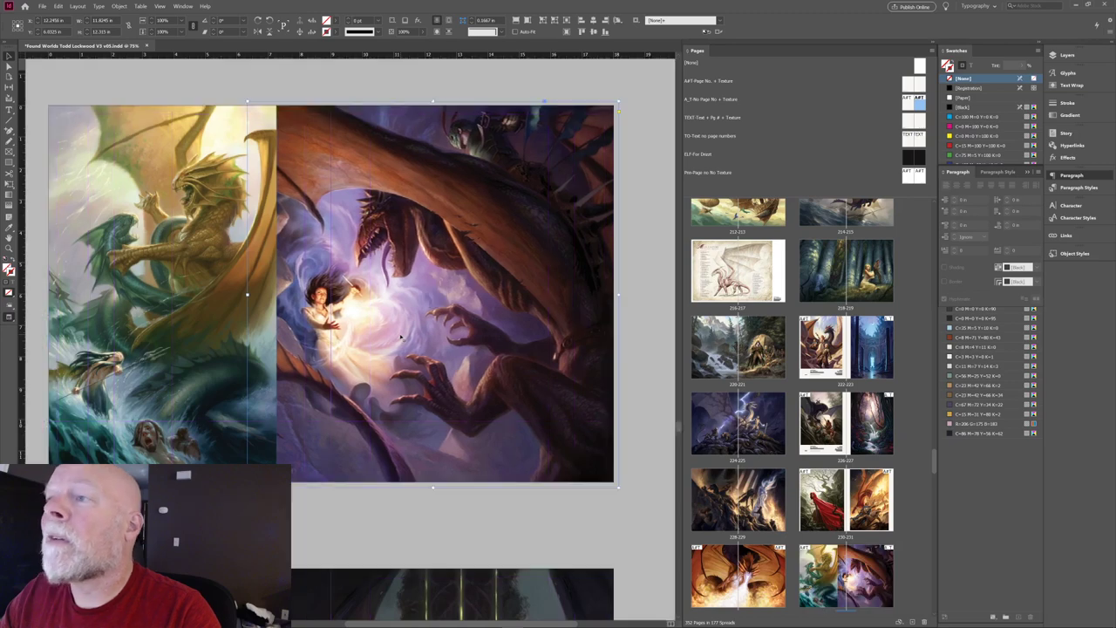
Enlarge the sea dragon frame to the bleed lines, about 7.59 by 12.25 in, and fill it proportionally.
{"action": "left_click_drag", "start_coordinate": [200, 307], "coordinate": [296, 303]}
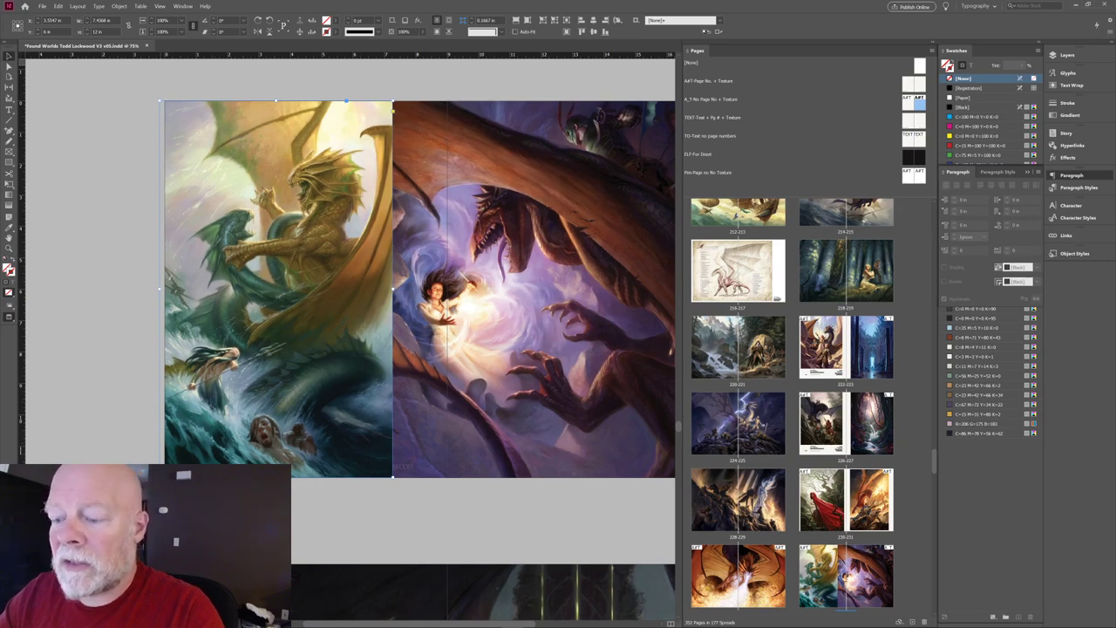
{"action": "key", "text": "w"}
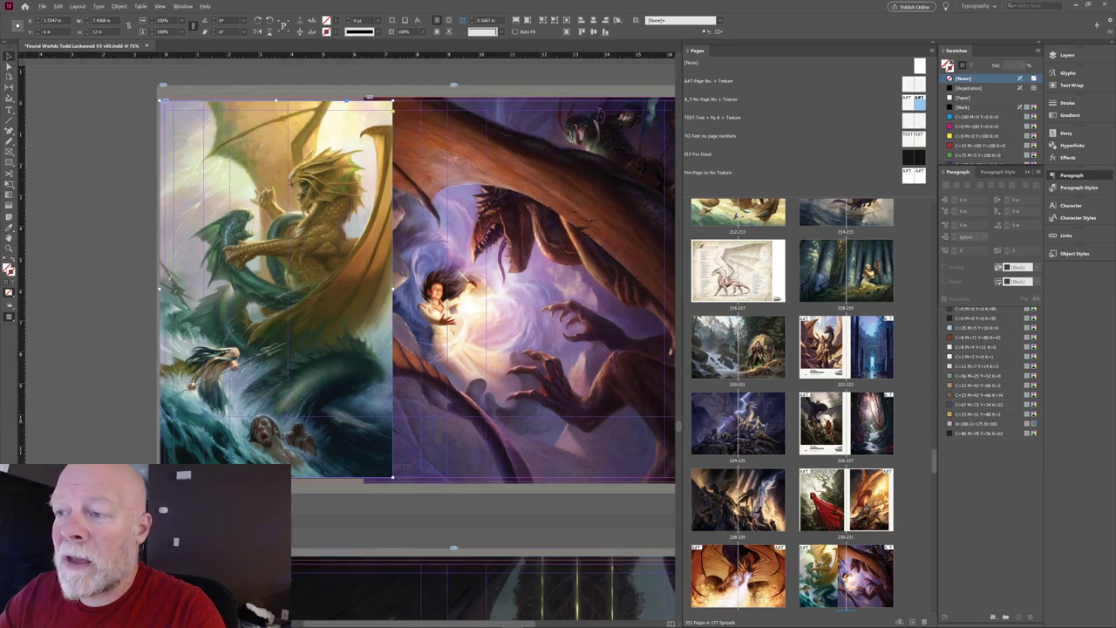
{"action": "left_click", "coordinate": [533, 287]}
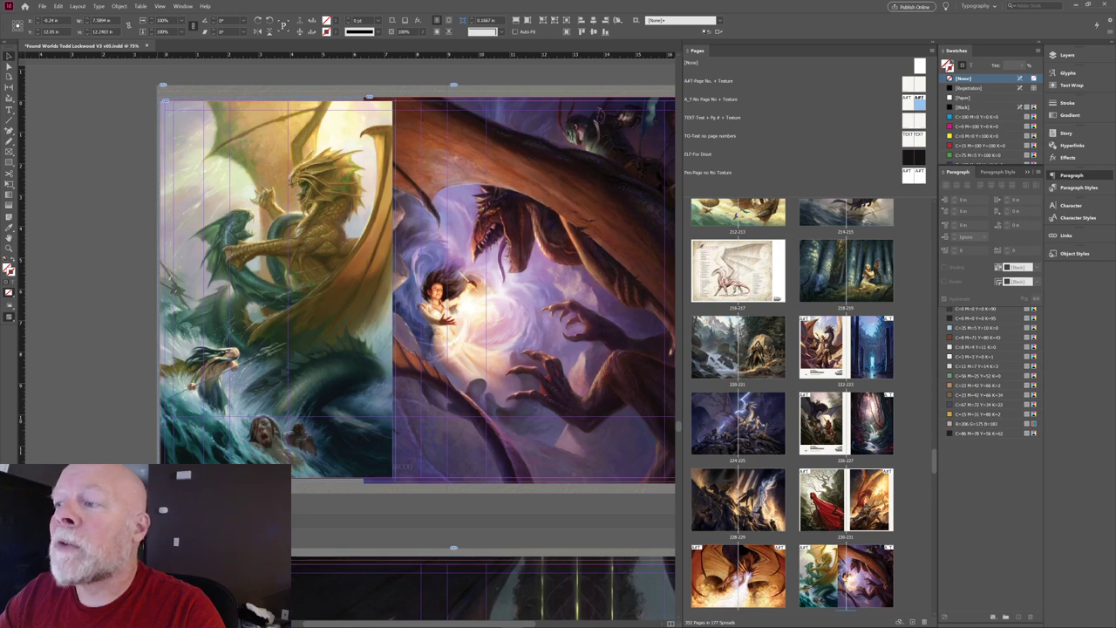
{"action": "left_click", "coordinate": [275, 288]}
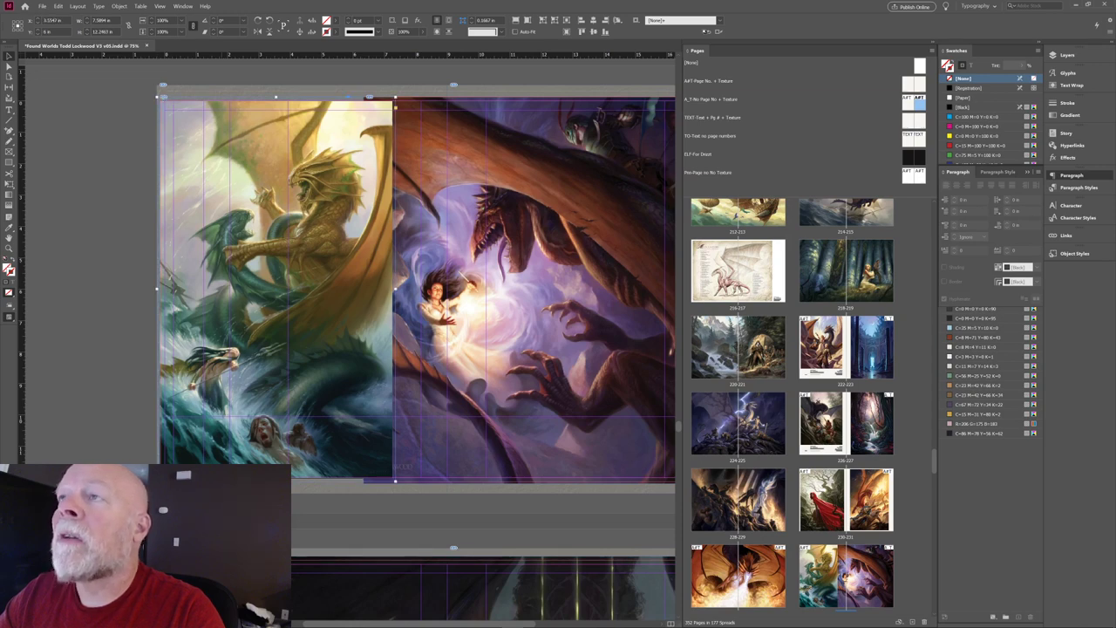
{"action": "key", "text": "ctrl+alt+shift+c"}
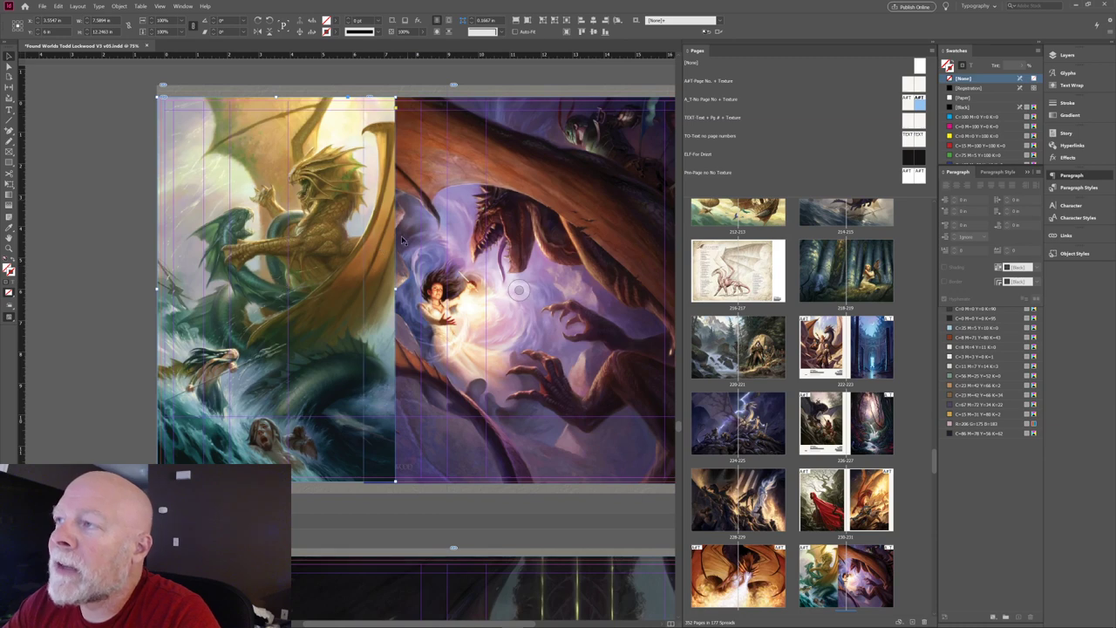
Nudge the sea dragon outward to leave a narrow gap beside the purple dragon, and crop its outer edge to page 232's bleed.
{"action": "key", "text": "shift+Left"}
{"action": "key", "text": "shift+Left"}
{"action": "key", "text": "shift+Left"}
{"action": "key", "text": "shift+Left"}
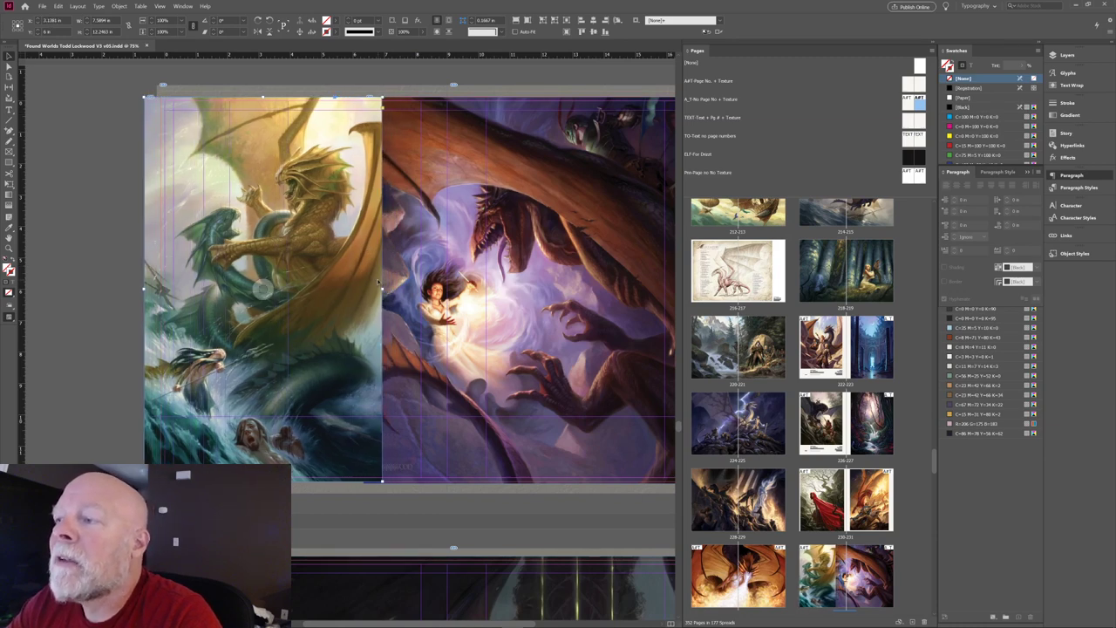
{"action": "key", "text": "shift+Left"}
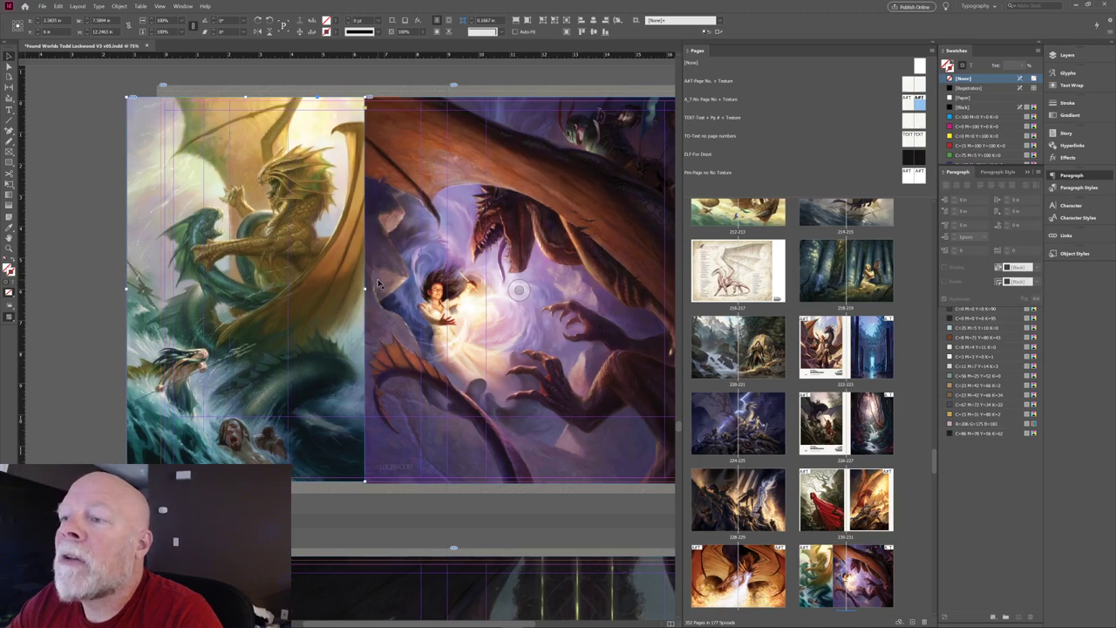
{"action": "key", "text": "shift+Left"}
{"action": "key", "text": "shift+Left"}
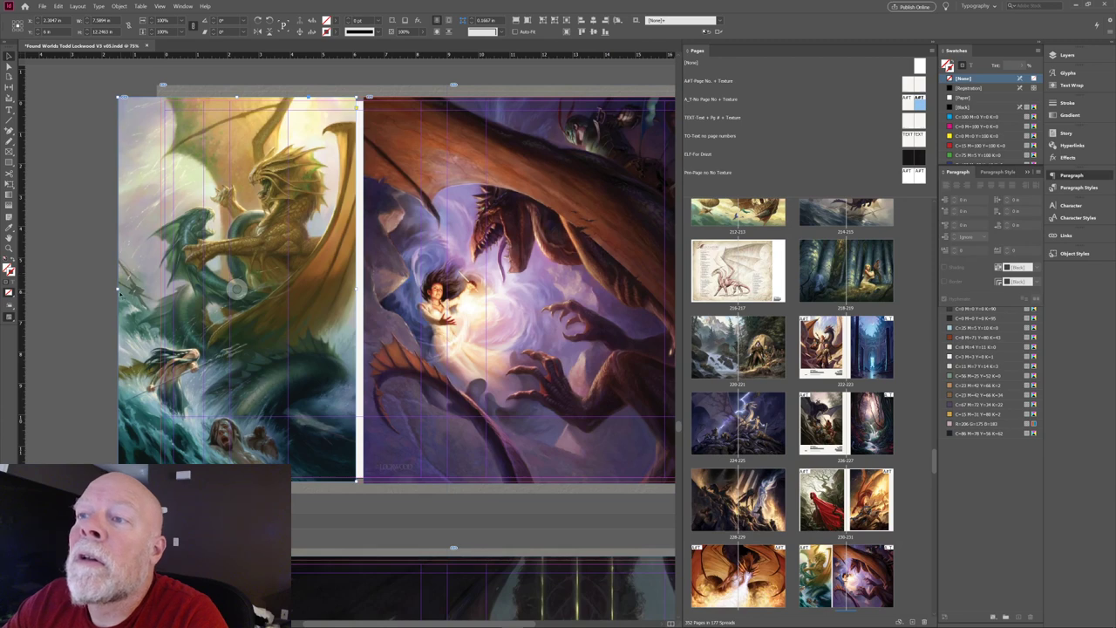
{"action": "left_click_drag", "start_coordinate": [118, 287], "coordinate": [160, 293]}
{"action": "key", "text": "w"}
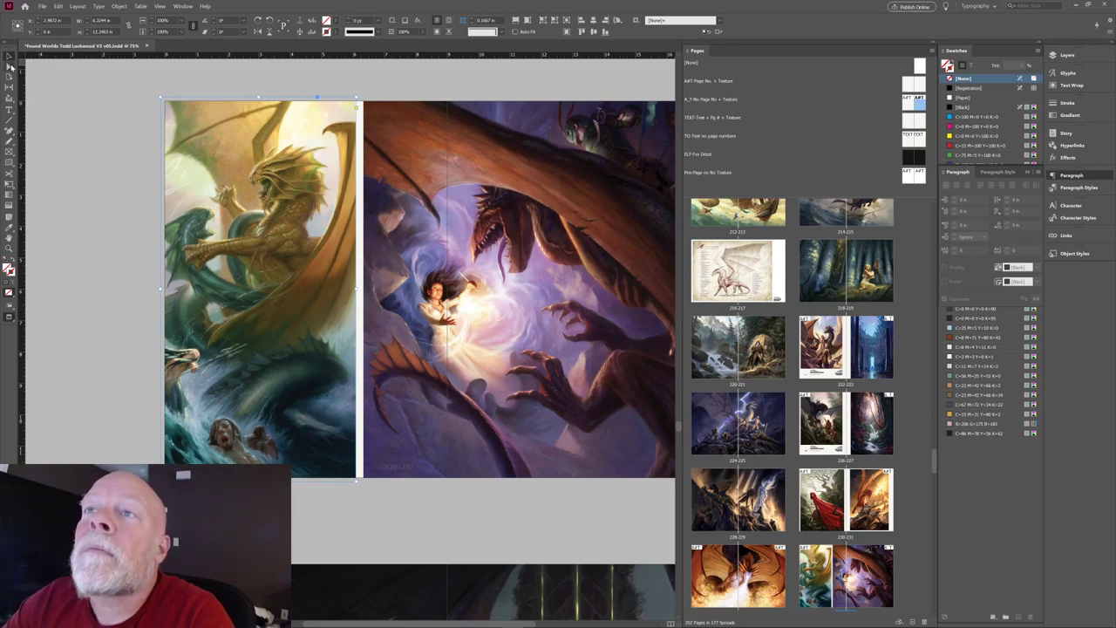
Shift the sea dragon image inside its frame toward the spine, to an X position of about 2.72 in.
{"action": "left_click", "coordinate": [232, 171]}
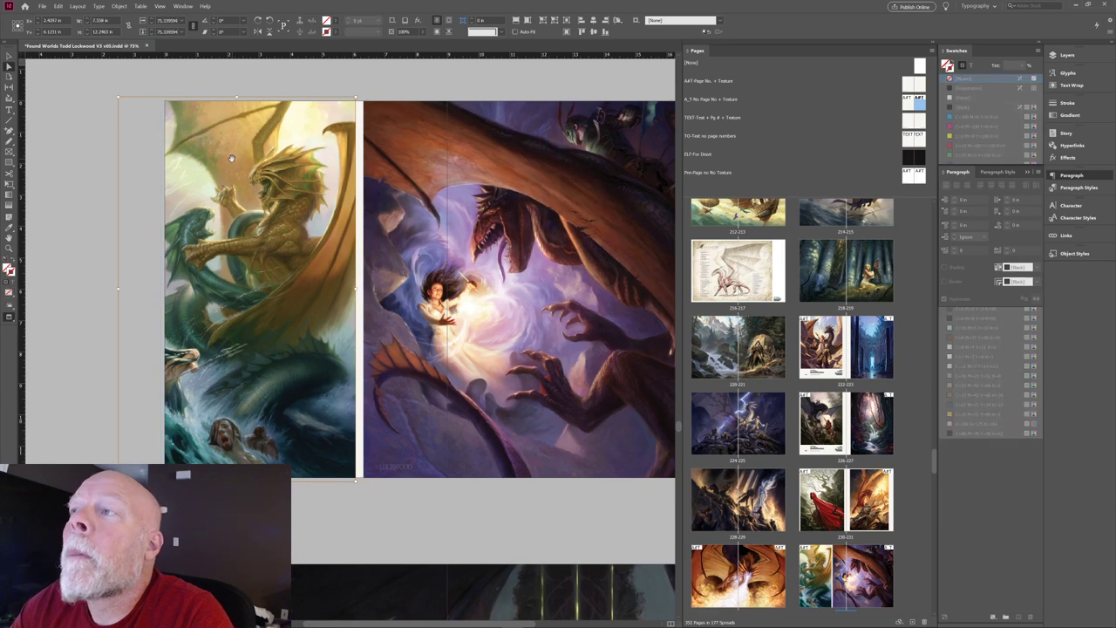
{"action": "key", "text": "shift+Right"}
{"action": "key", "text": "shift+Right"}
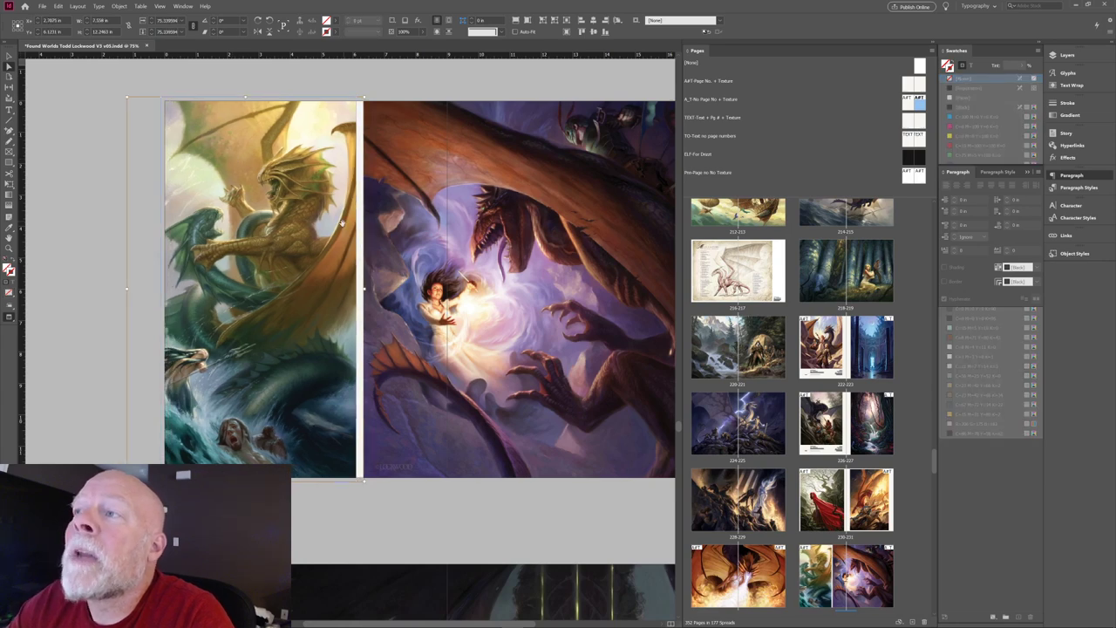
{"action": "key", "text": "shift+Right"}
{"action": "key", "text": "shift+Right"}
{"action": "key", "text": "shift+Right"}
{"action": "key", "text": "shift+Right"}
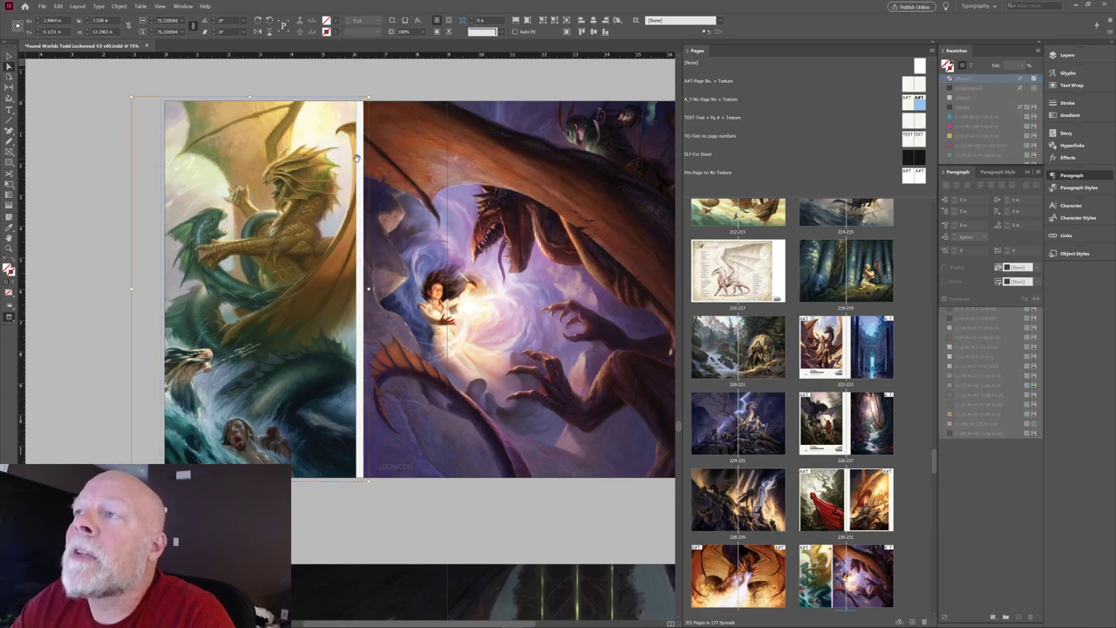
{"action": "key", "text": "shift+Left"}
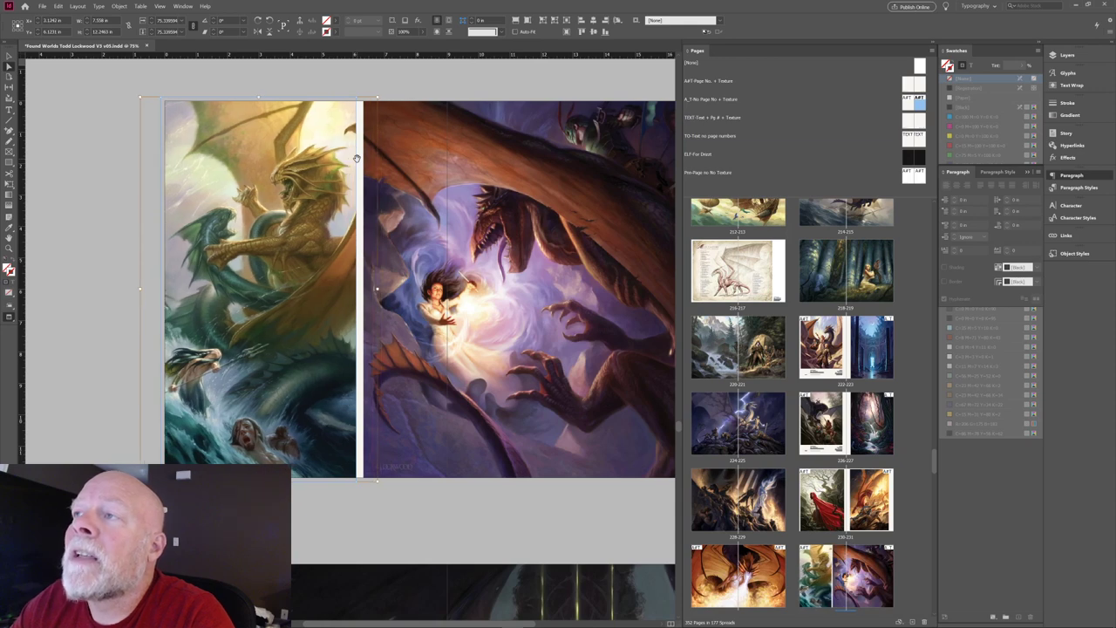
{"action": "key", "text": "shift+Left"}
{"action": "key", "text": "shift+Left"}
{"action": "key", "text": "shift+Left"}
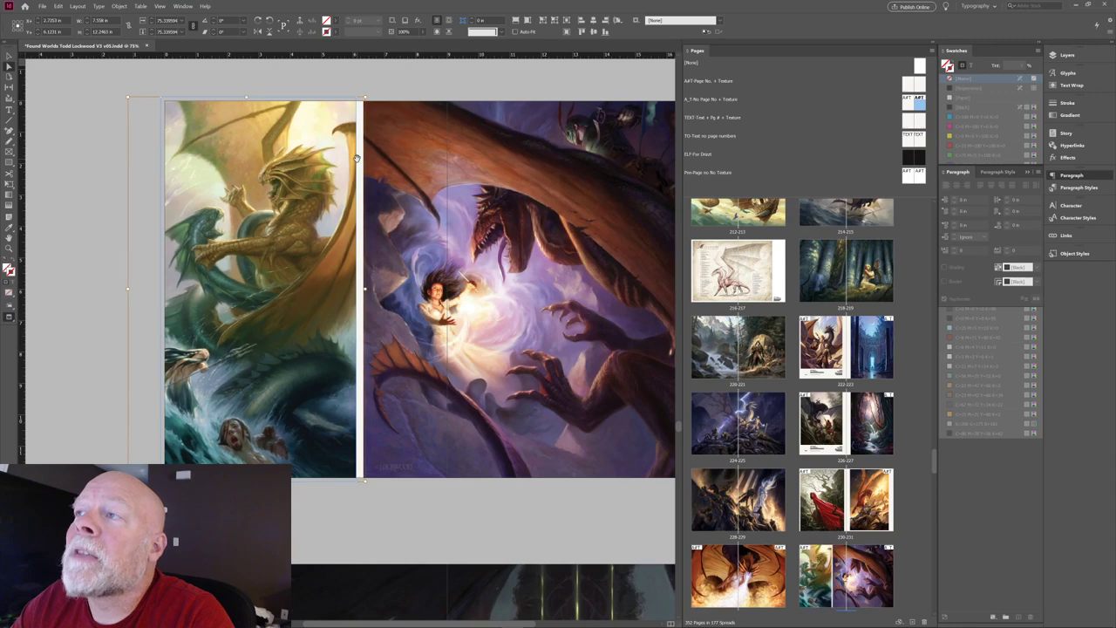
Fine-tune the sea dragon image's horizontal position inside its frame to an X position of about 2.68 in, and deselect it.
{"action": "key", "text": "shift+Right"}
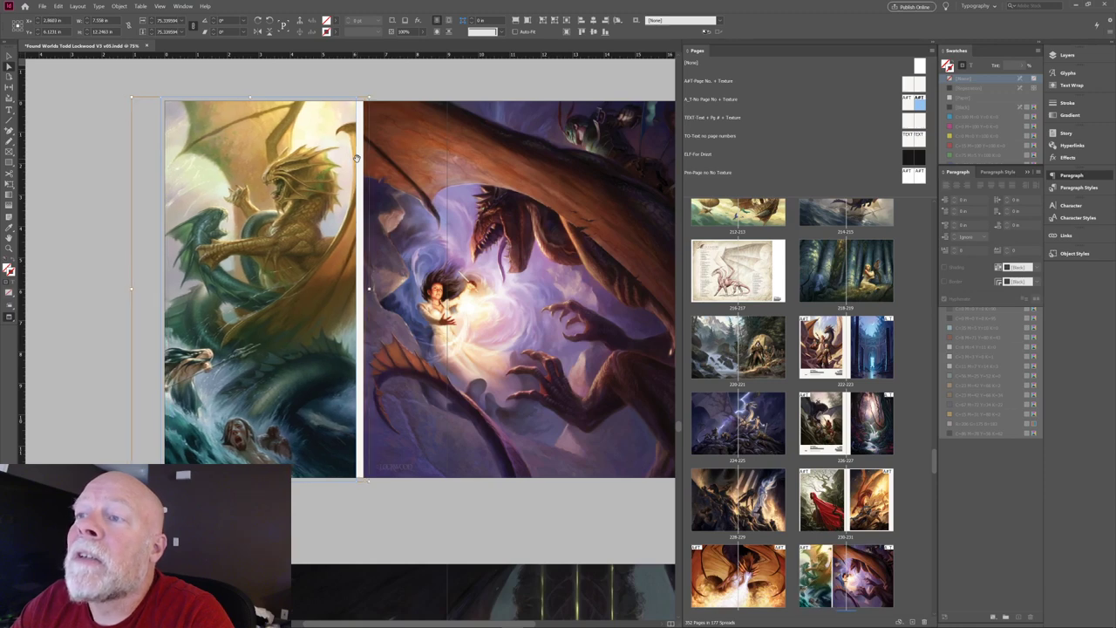
{"action": "key", "text": "shift+Left"}
{"action": "key", "text": "Left"}
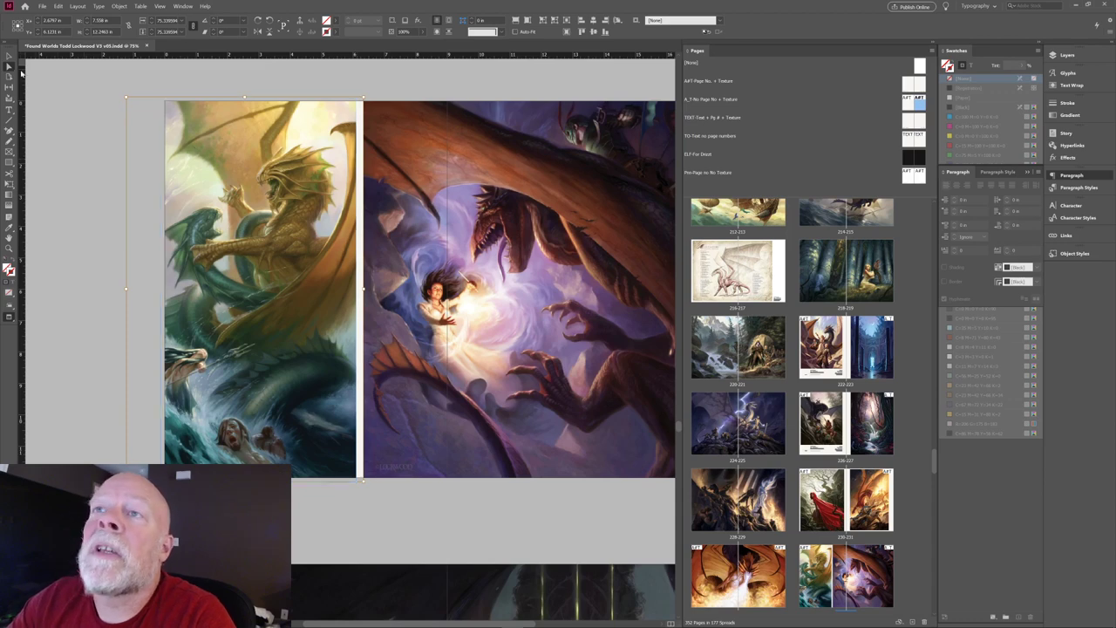
{"action": "left_click", "coordinate": [125, 142]}
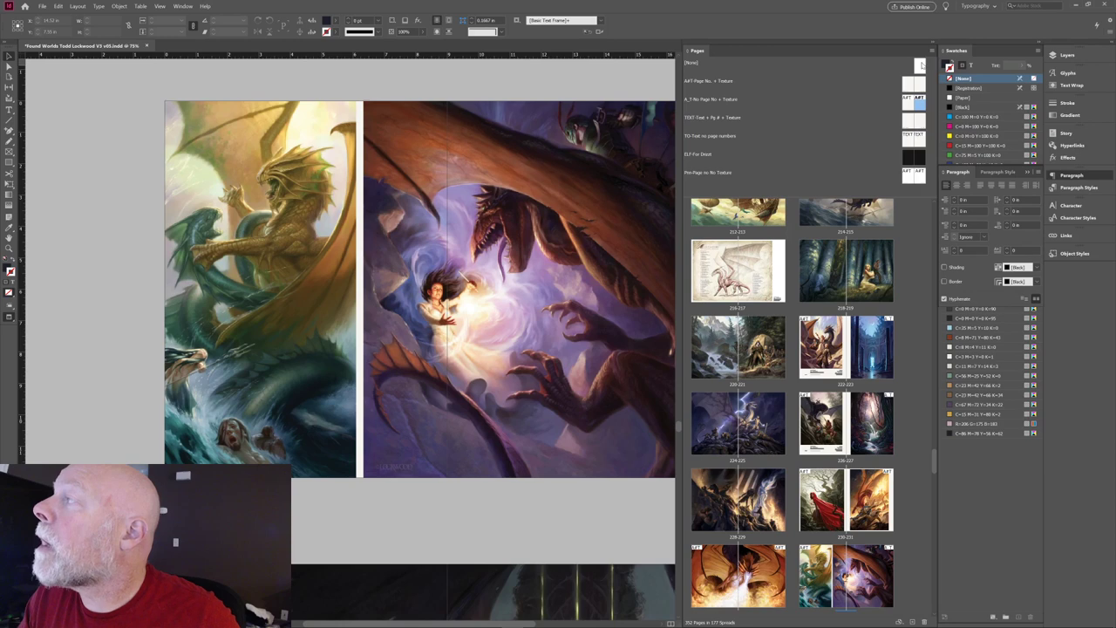
Set page 233 to no parent and apply the dark ELF-For Drizzt parent to page 232 behind the artwork.
{"action": "left_click_drag", "start_coordinate": [922, 66], "coordinate": [885, 585]}
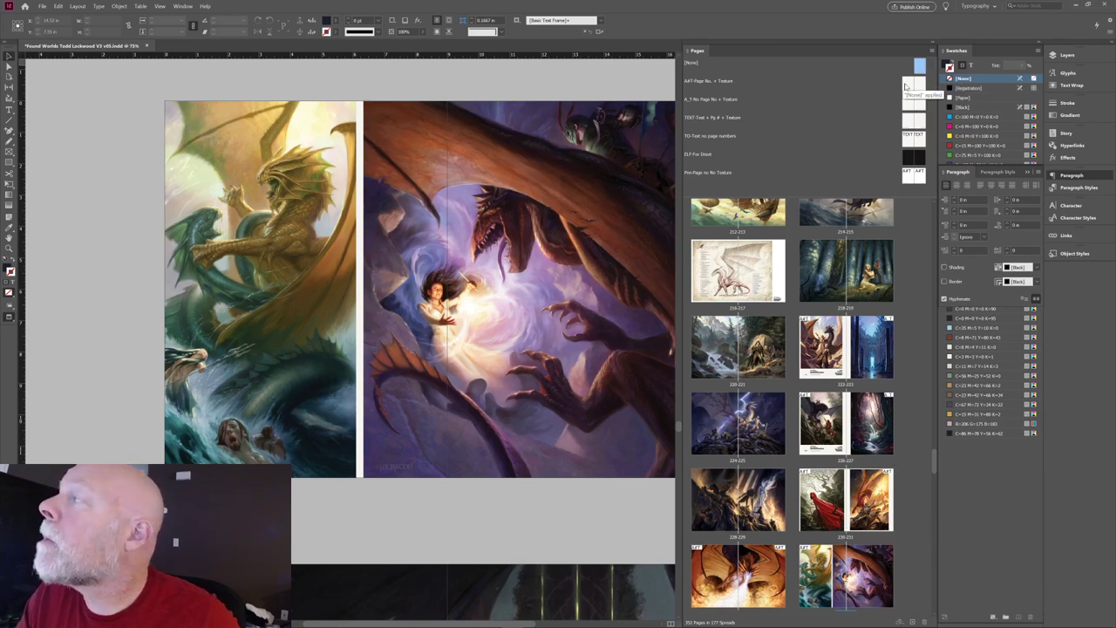
{"action": "left_click_drag", "start_coordinate": [905, 85], "coordinate": [823, 579]}
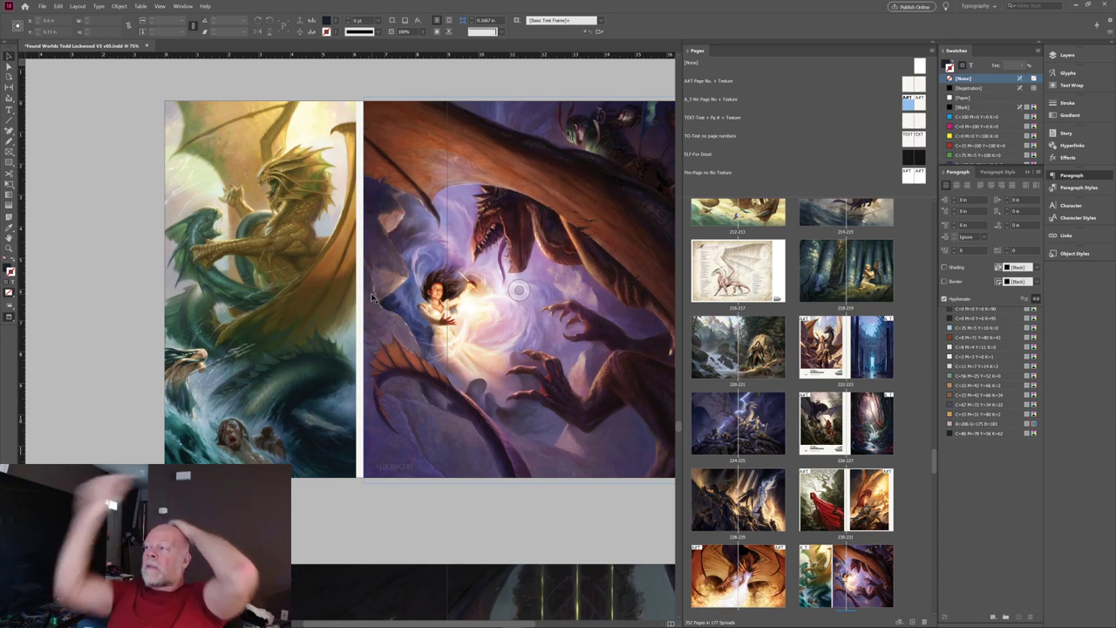
{"action": "left_click_drag", "start_coordinate": [909, 159], "coordinate": [920, 225]}
{"action": "left_click_drag", "start_coordinate": [894, 311], "coordinate": [823, 582]}
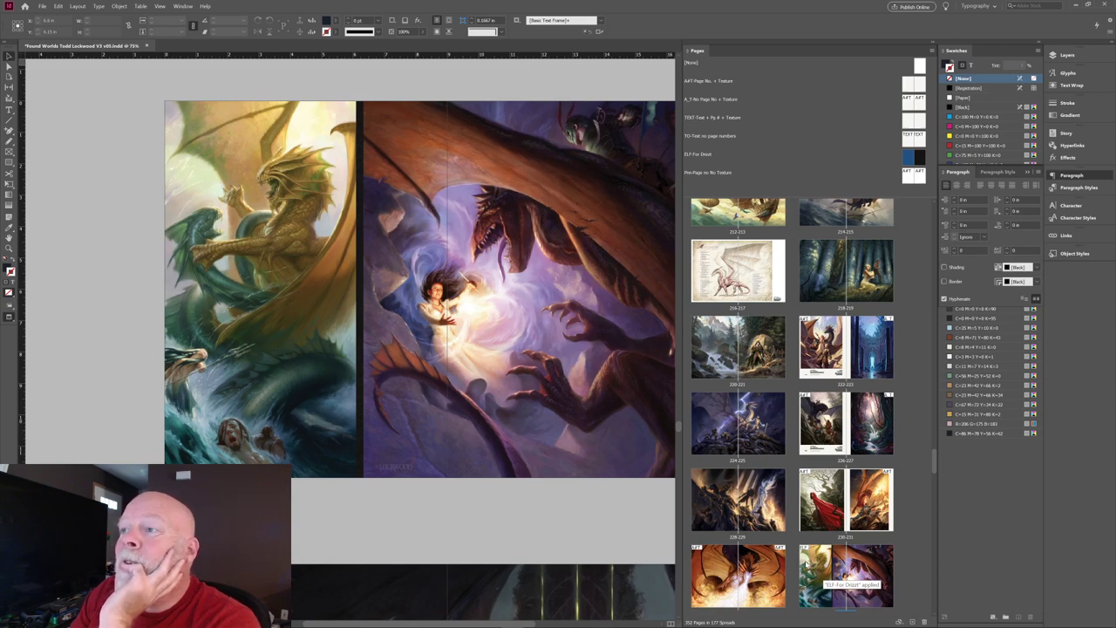
{"action": "scroll", "coordinate": [360, 277], "scroll_direction": "right", "scroll_amount": 3}
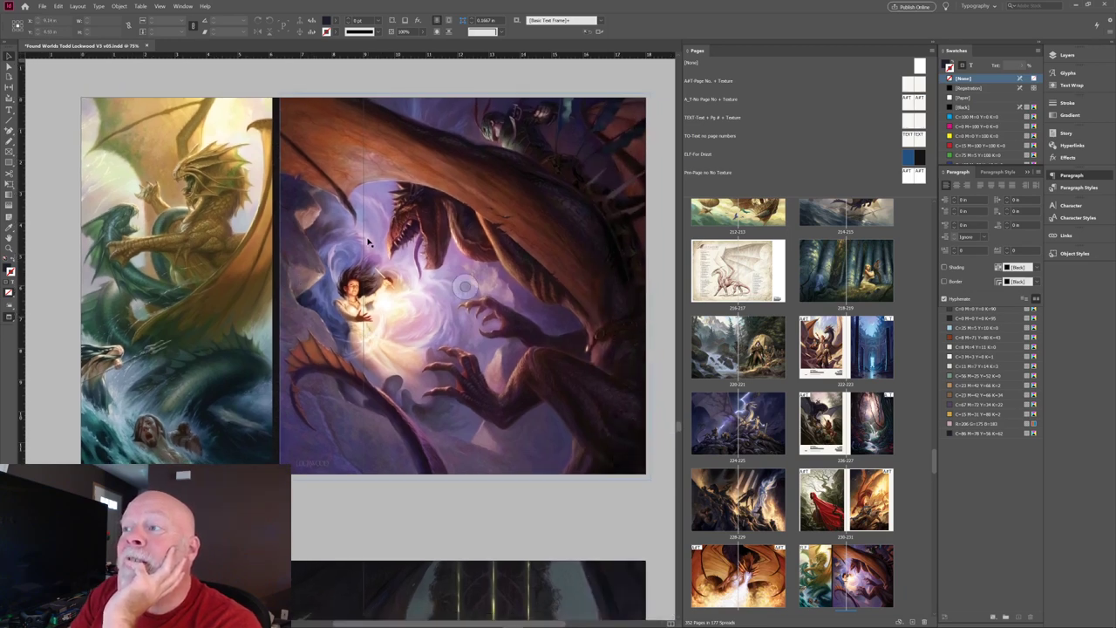
Try swapping the two artworks, with the purple dragon starting at page 232's outer edge and the sea dragon beside it on page 233.
{"action": "left_click", "coordinate": [471, 284]}
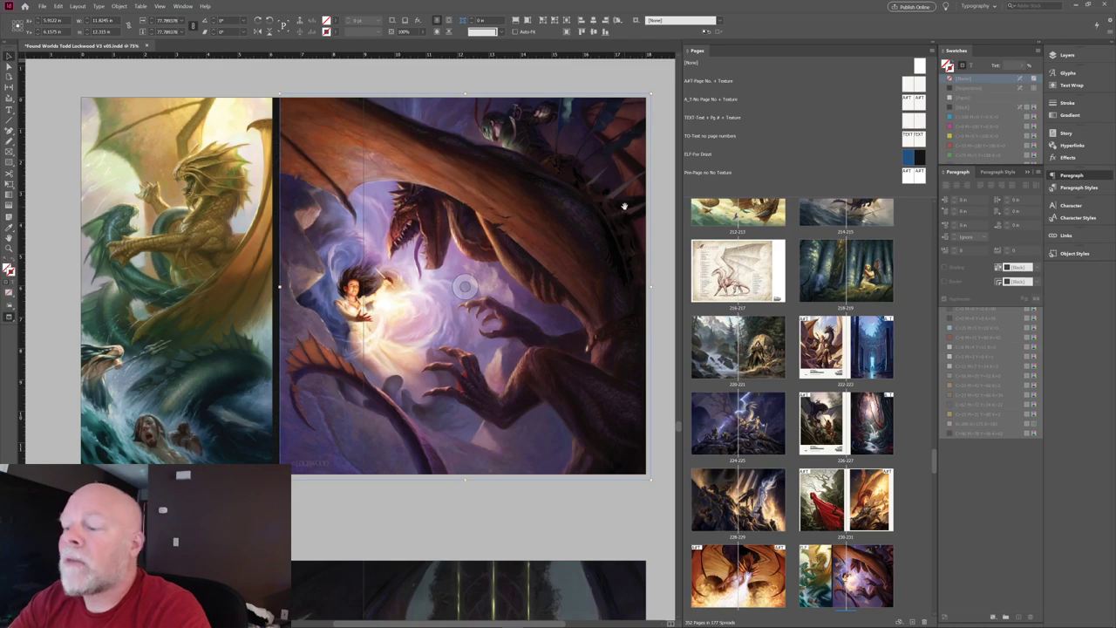
{"action": "key", "text": "ctrl+minus"}
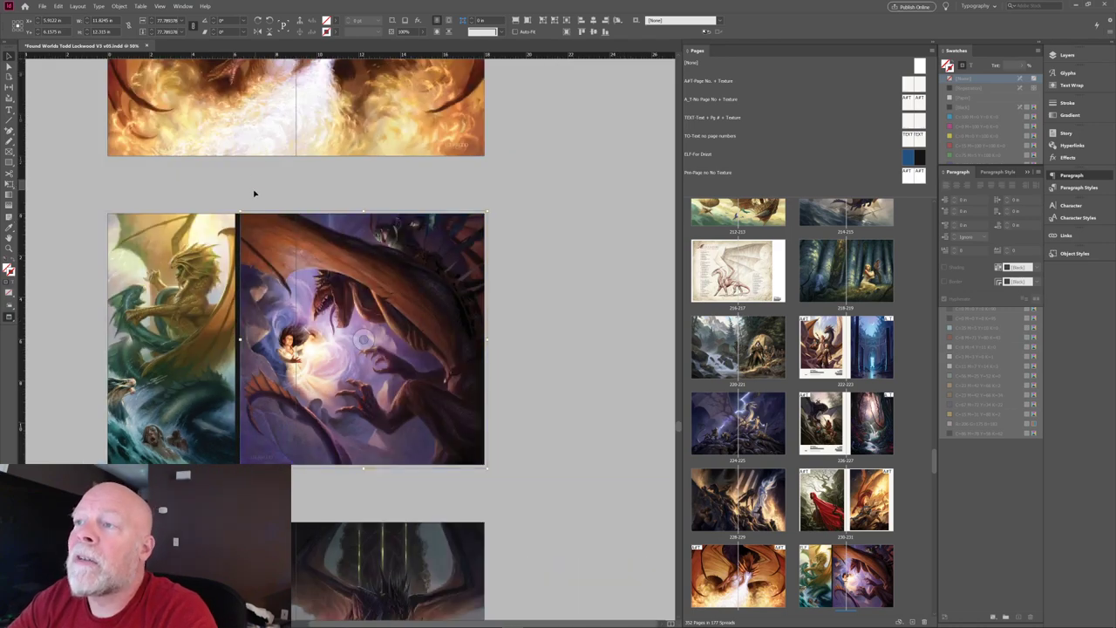
{"action": "left_click", "coordinate": [255, 194]}
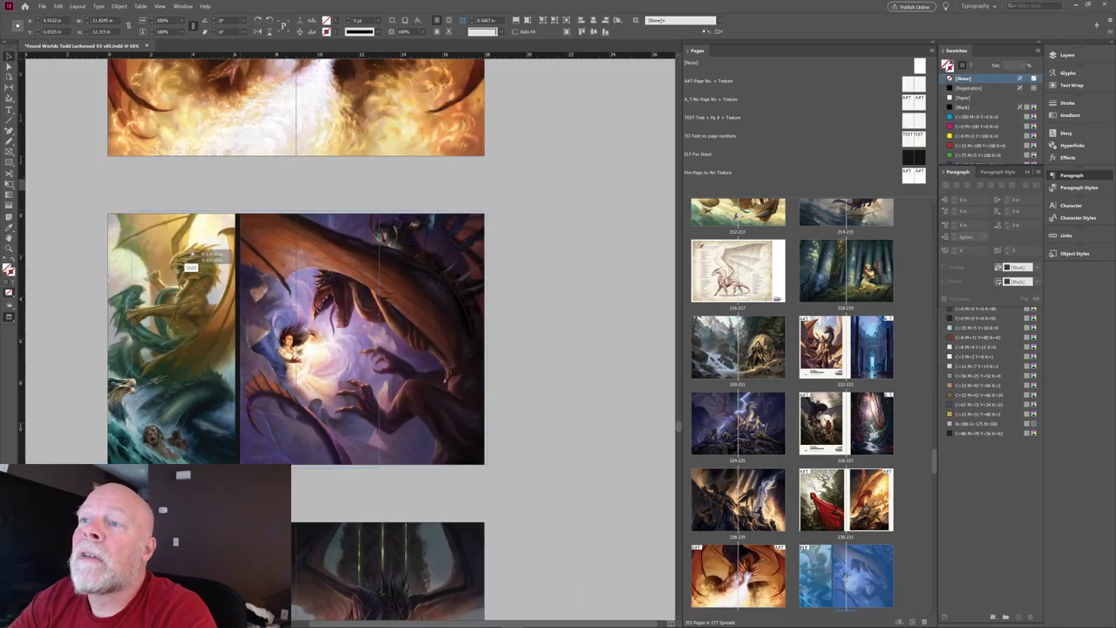
{"action": "left_click_drag", "start_coordinate": [190, 258], "coordinate": [162, 262]}
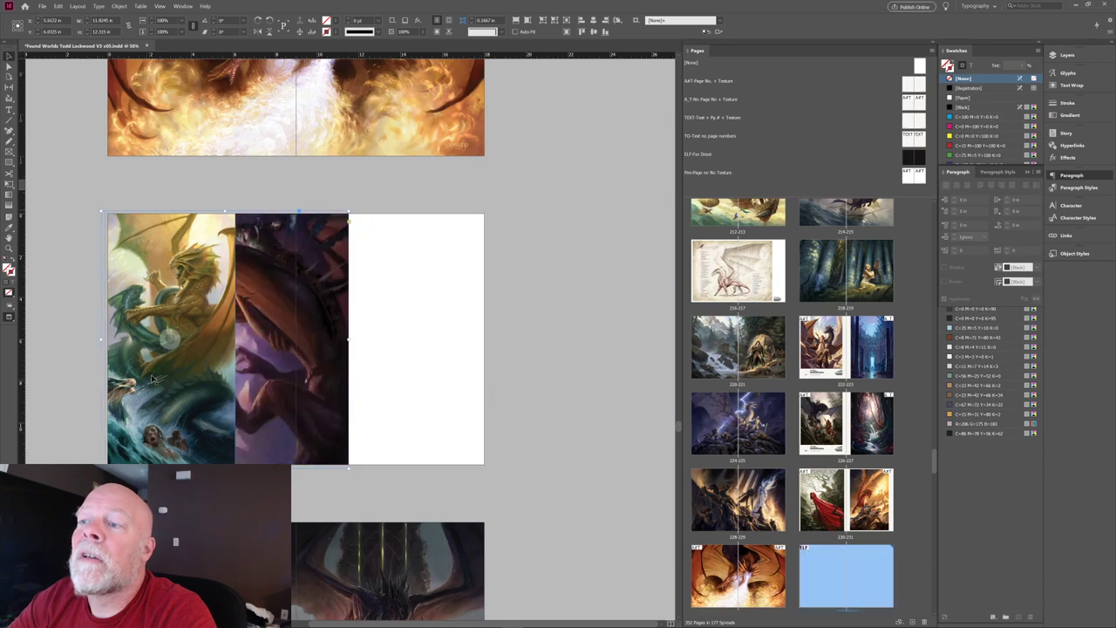
{"action": "left_click_drag", "start_coordinate": [160, 371], "coordinate": [415, 381]}
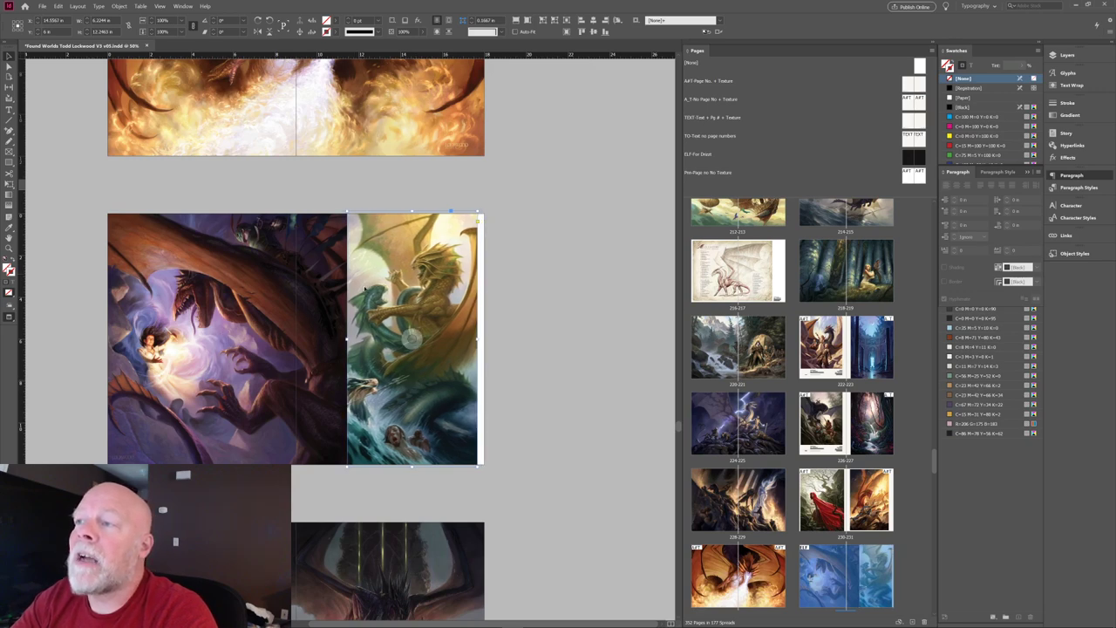
{"action": "key", "text": "shift+Right"}
{"action": "key", "text": "shift+Right"}
{"action": "key", "text": "shift+Right"}
{"action": "key", "text": "shift+Right"}
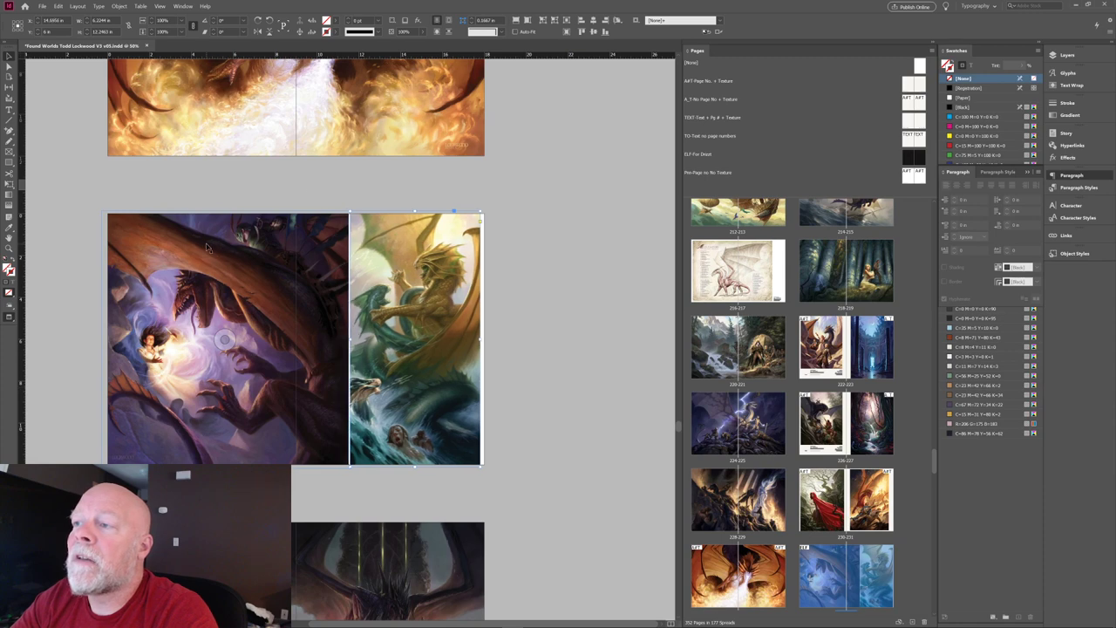
Undo the swap, returning the sea dragon to page 232's outer side and the purple dragon across the spine onto page 233.
{"action": "left_click_drag", "start_coordinate": [418, 335], "coordinate": [168, 335]}
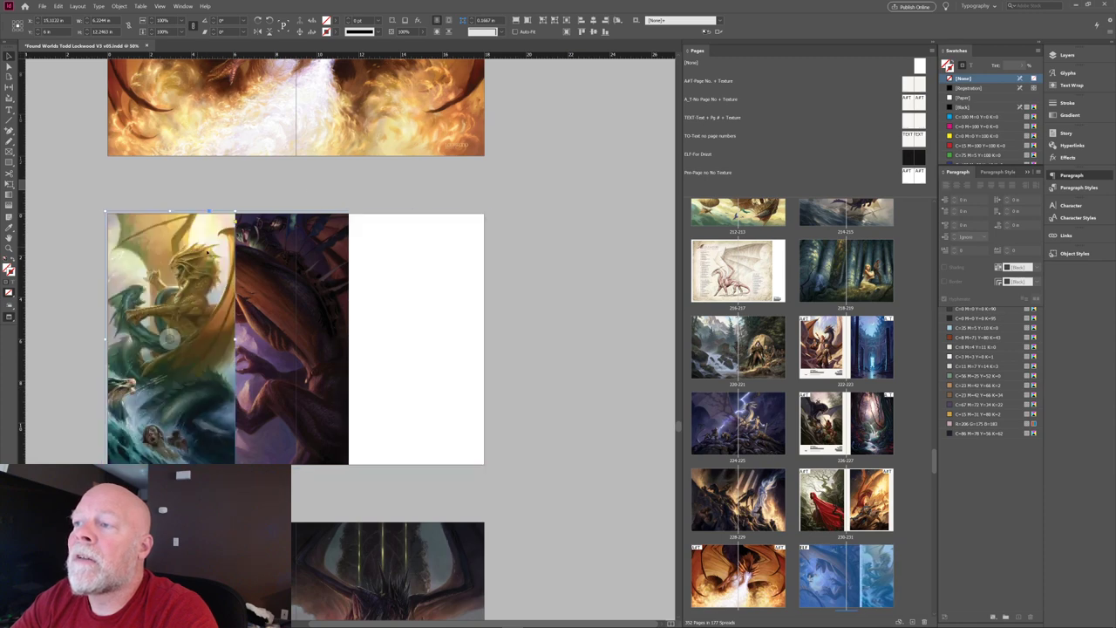
{"action": "left_click", "coordinate": [243, 264]}
{"action": "key", "text": "ctrl+alt+shift+c"}
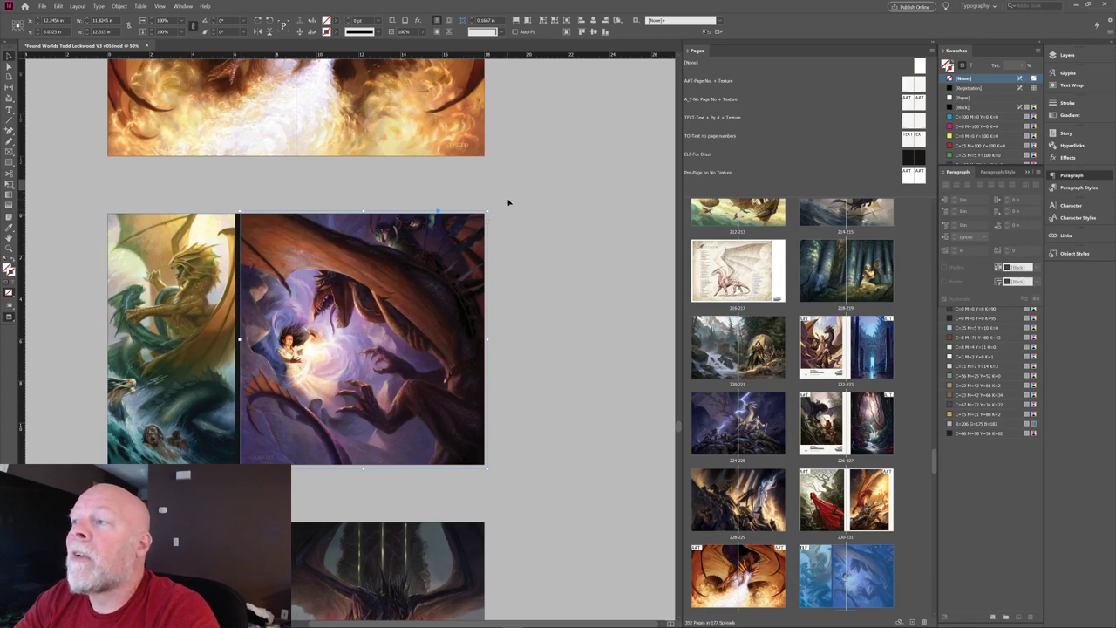
Try nudging the purple dragon outward to widen the dark gap, and move it back to its starting position.
{"action": "key", "text": "Right"}
{"action": "key", "text": "Right"}
{"action": "key", "text": "Right"}
{"action": "key", "text": "Right"}
{"action": "key", "text": "Right"}
{"action": "key", "text": "Right"}
{"action": "key", "text": "Right"}
{"action": "key", "text": "Right"}
{"action": "key", "text": "Right"}
{"action": "key", "text": "Right"}
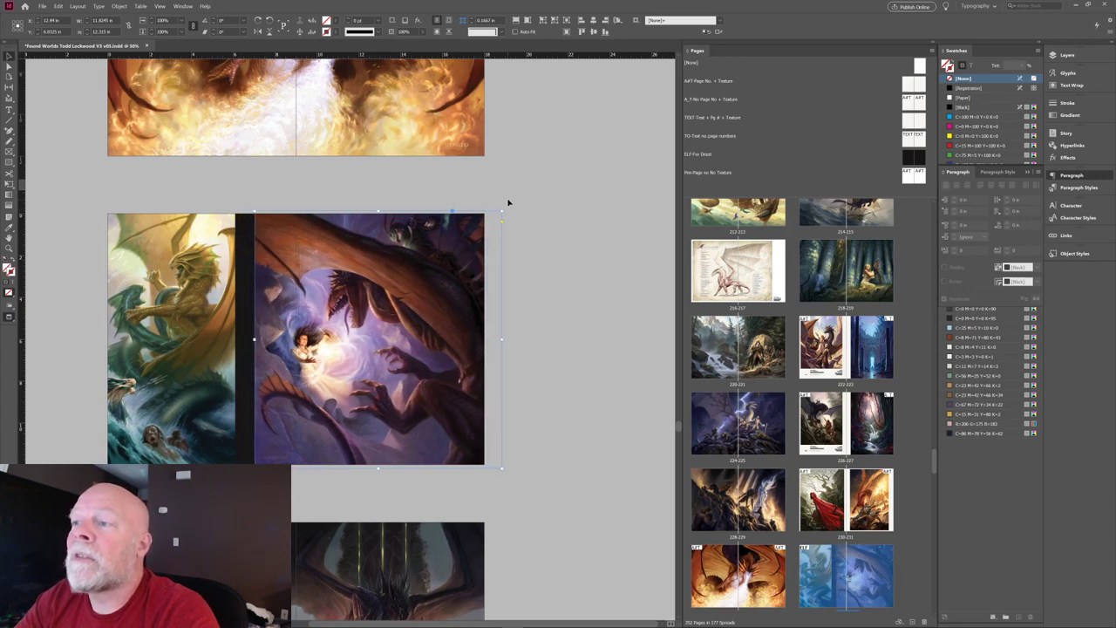
{"action": "key", "text": "Right"}
{"action": "key", "text": "Right"}
{"action": "key", "text": "Left"}
{"action": "key", "text": "Left"}
{"action": "key", "text": "Left"}
{"action": "key", "text": "Left"}
{"action": "key", "text": "Left"}
{"action": "key", "text": "Left"}
{"action": "key", "text": "Left"}
{"action": "key", "text": "Left"}
{"action": "key", "text": "Left"}
{"action": "key", "text": "Left"}
{"action": "key", "text": "Left"}
{"action": "key", "text": "Left"}
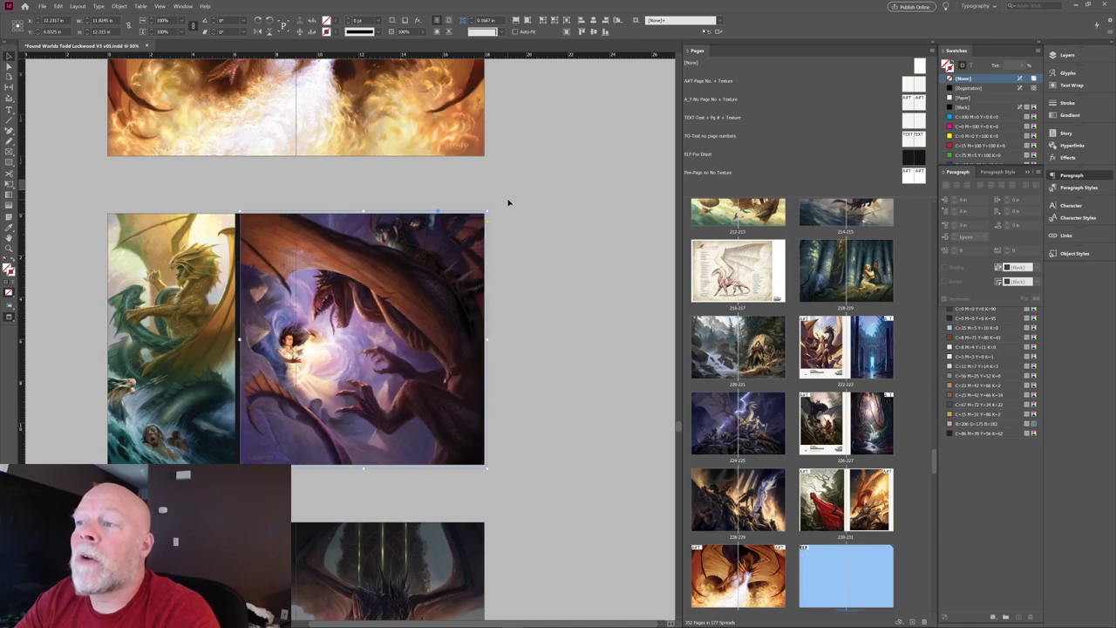
{"action": "key", "text": "Left"}
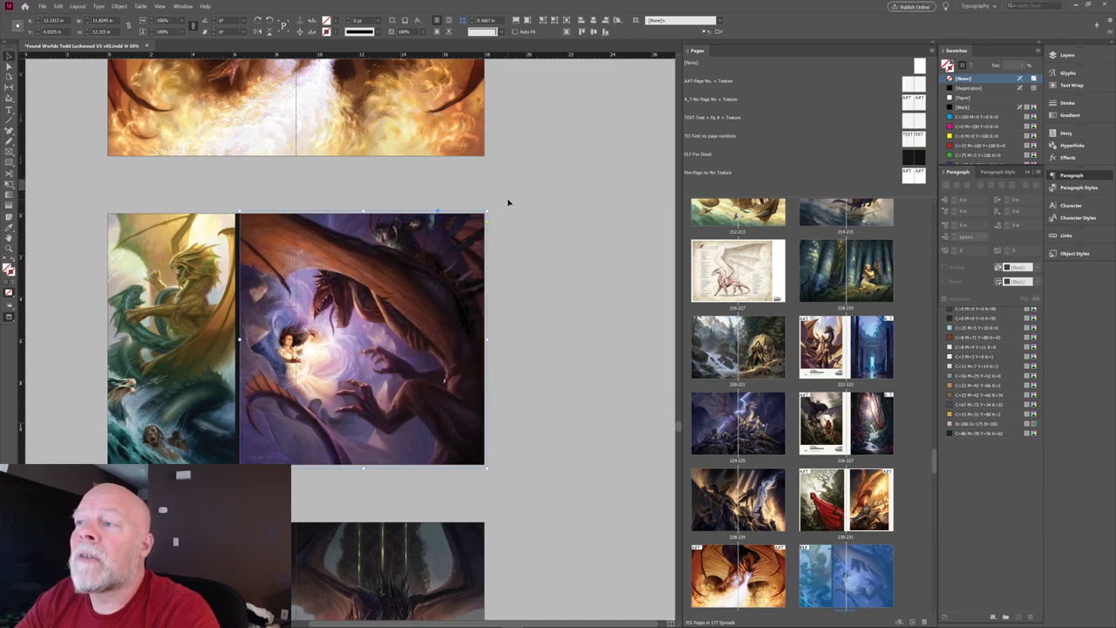
Nudge the purple dragon outward past page 233's edge, to an X position of about 13.4 in, making room for the sea dragon.
{"action": "key", "text": "Right"}
{"action": "key", "text": "Right"}
{"action": "key", "text": "Right"}
{"action": "key", "text": "Right"}
{"action": "key", "text": "Right"}
{"action": "key", "text": "Right"}
{"action": "key", "text": "Right"}
{"action": "key", "text": "Right"}
{"action": "key", "text": "Right"}
{"action": "key", "text": "Right"}
{"action": "key", "text": "Right"}
{"action": "key", "text": "Right"}
{"action": "key", "text": "Right"}
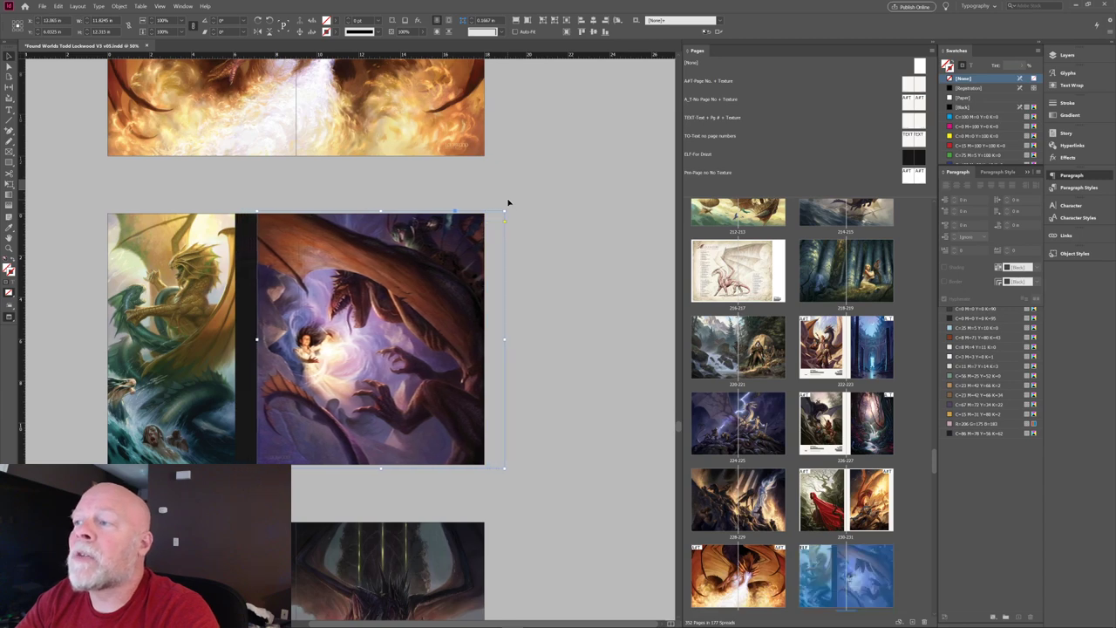
{"action": "key", "text": "Right"}
{"action": "key", "text": "Right"}
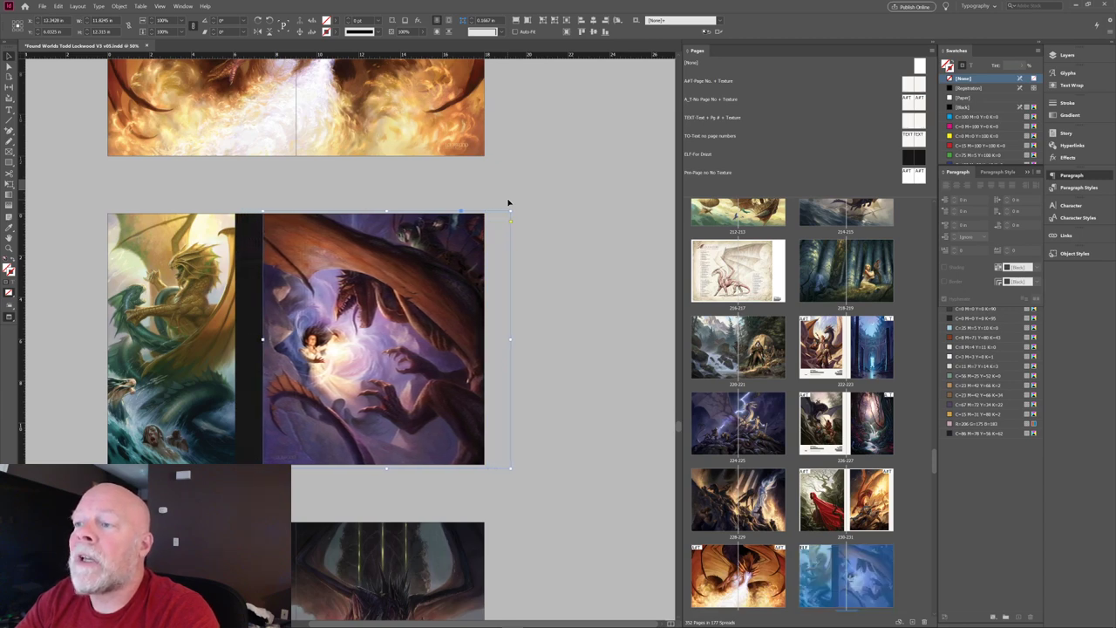
{"action": "key", "text": "Right"}
{"action": "key", "text": "Right"}
{"action": "key", "text": "Right"}
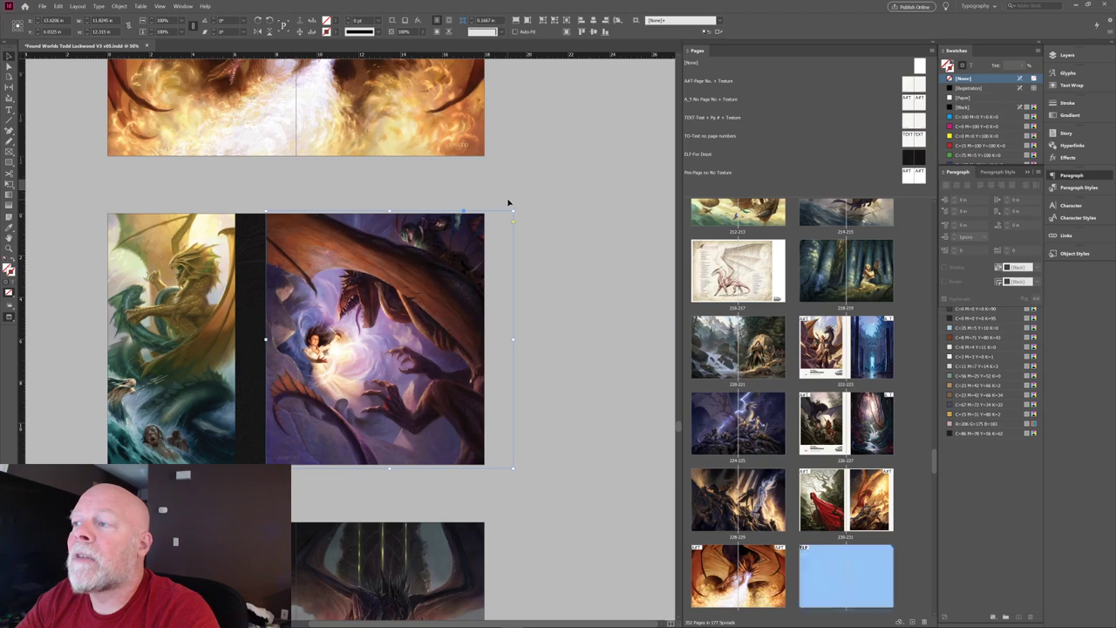
Fit the sea dragon frame to its content and nudge it toward the purple dragon, leaving a narrow dark gap between them.
{"action": "left_click", "coordinate": [163, 253]}
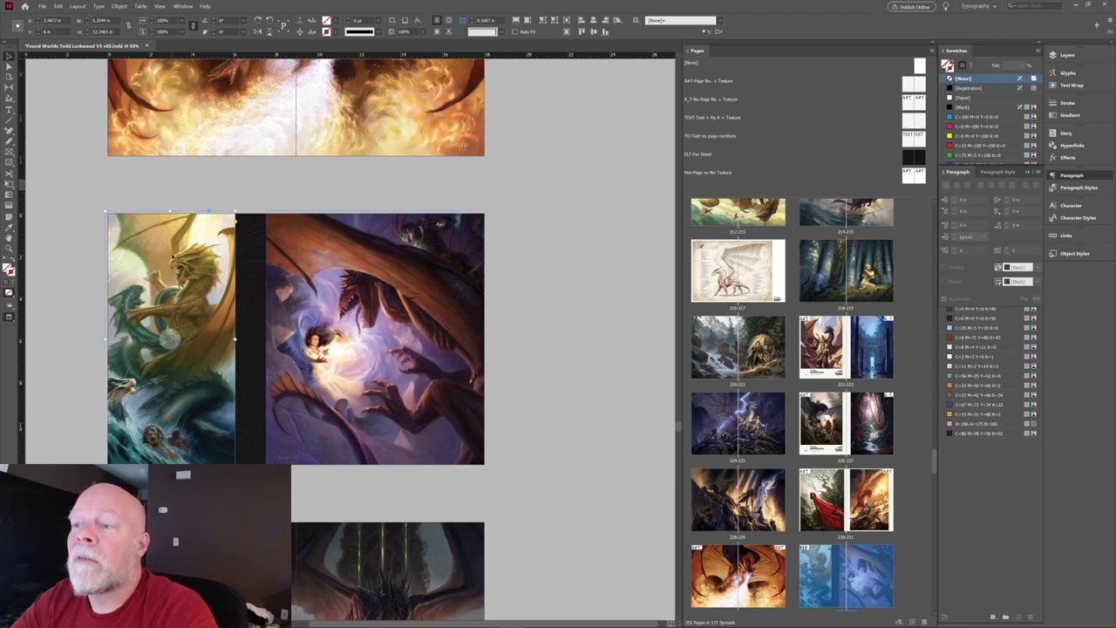
{"action": "key", "text": "ctrl+alt+c"}
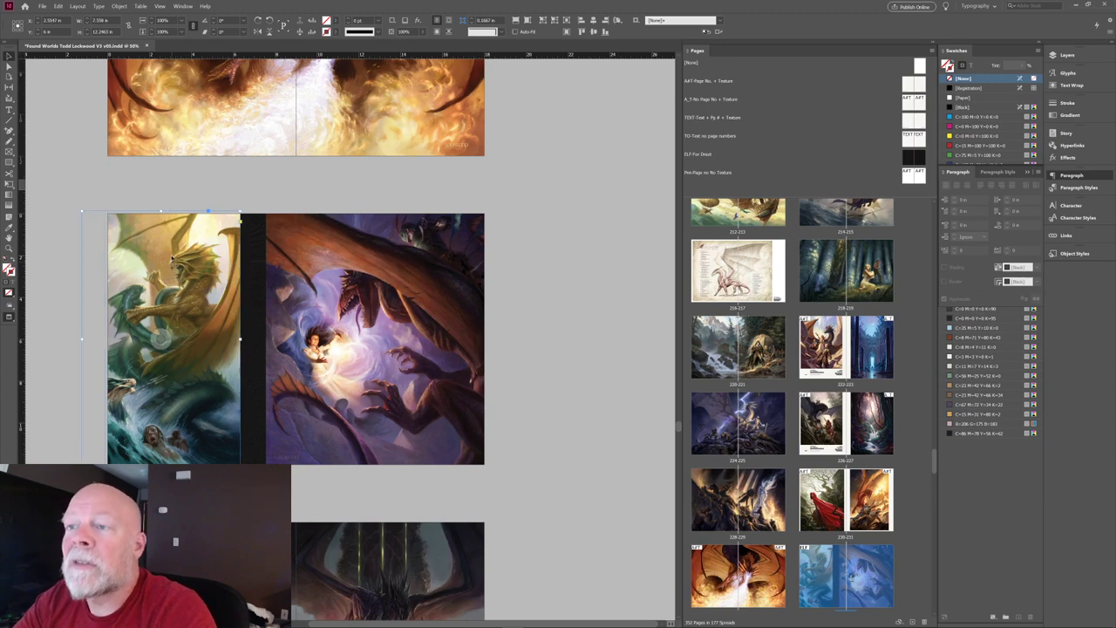
{"action": "key", "text": "Right"}
{"action": "key", "text": "Right"}
{"action": "key", "text": "Right"}
{"action": "key", "text": "Right"}
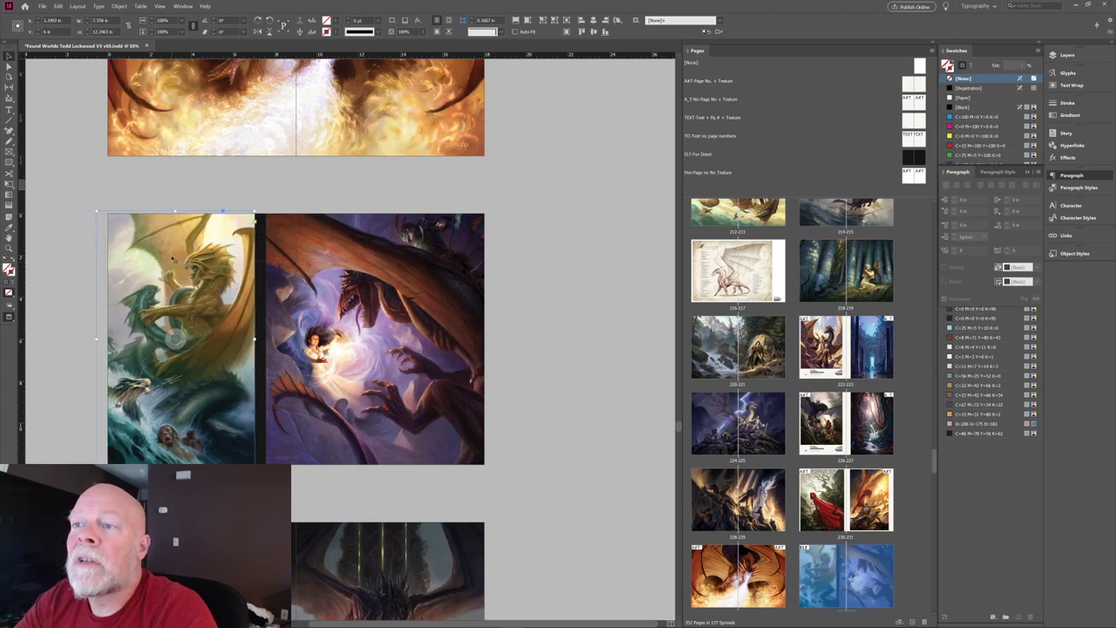
{"action": "key", "text": "Right"}
{"action": "key", "text": "Right"}
{"action": "key", "text": "Right"}
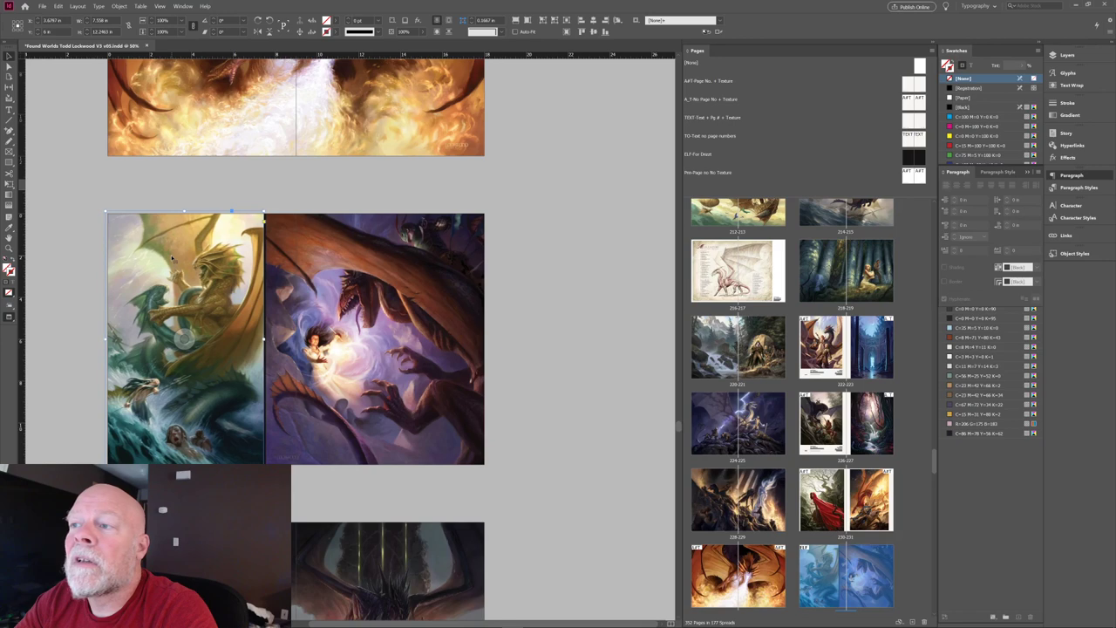
{"action": "key", "text": "Right"}
{"action": "key", "text": "Right"}
{"action": "key", "text": "Right"}
{"action": "key", "text": "Right"}
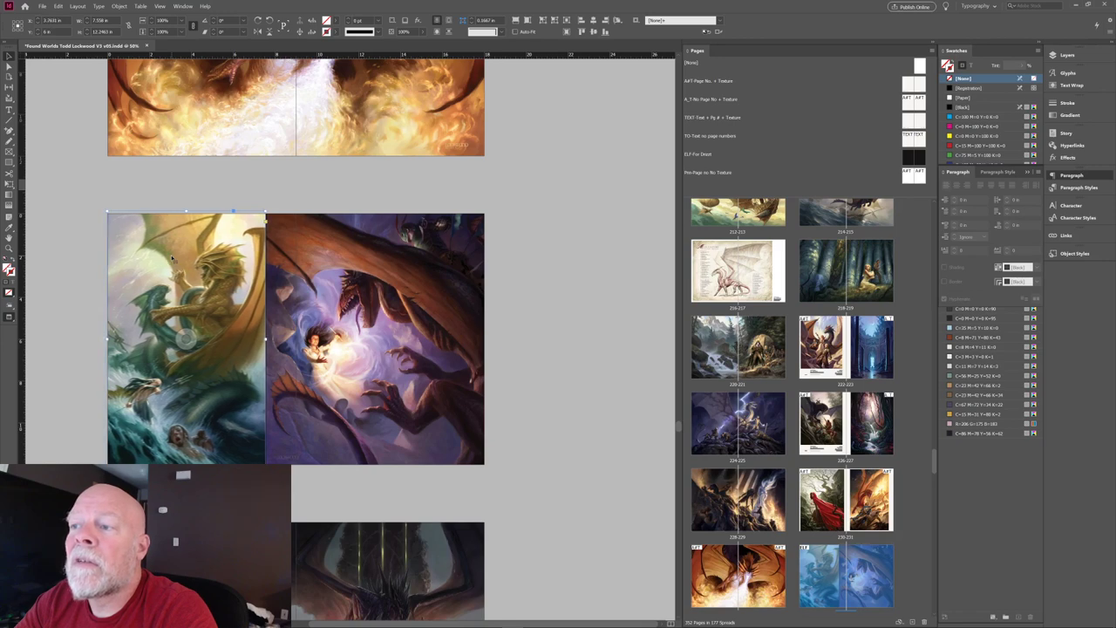
{"action": "key", "text": "Left"}
{"action": "key", "text": "Left"}
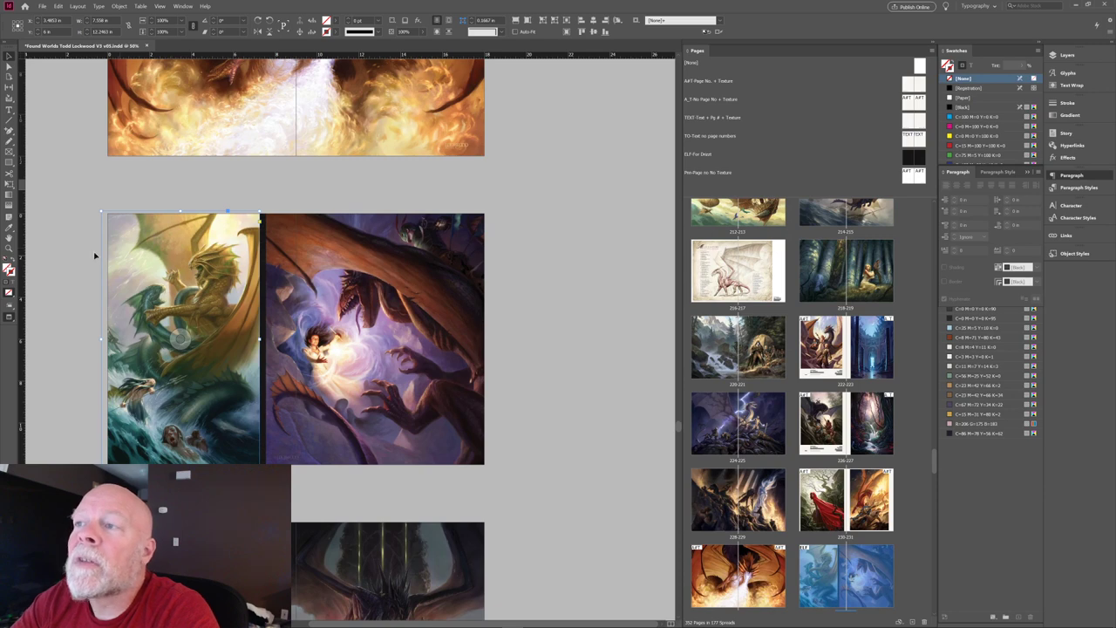
{"action": "left_click", "coordinate": [68, 239]}
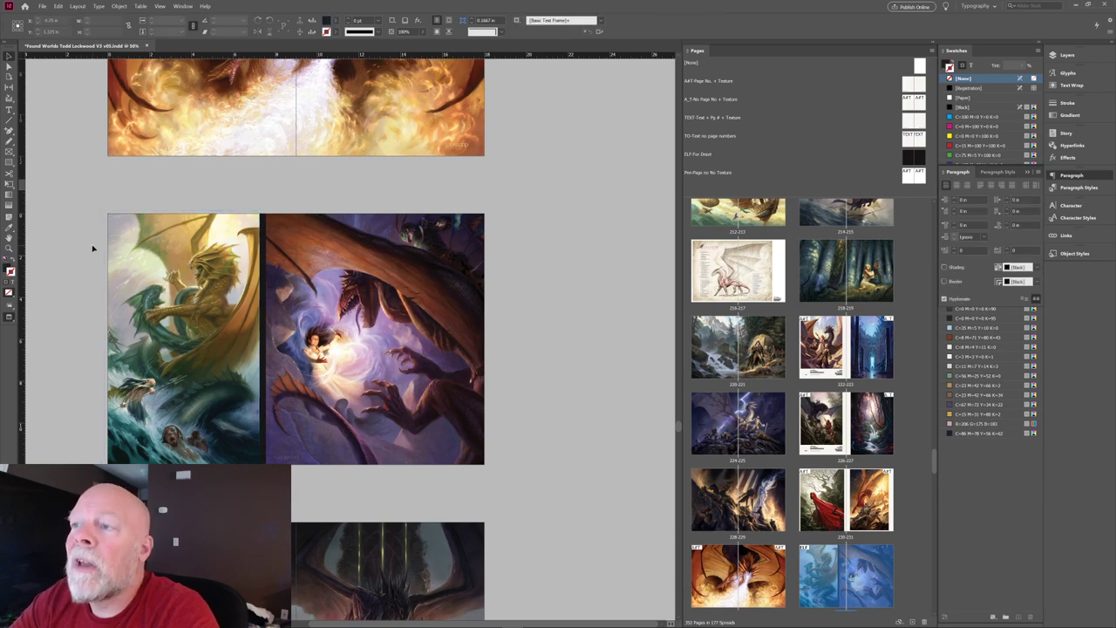
Examine the spread on pages 232-233 up close, checking the gap, cropping and balance between the two dragon artworks.
{"action": "scroll", "coordinate": [211, 253], "scroll_direction": "left", "scroll_amount": 2}
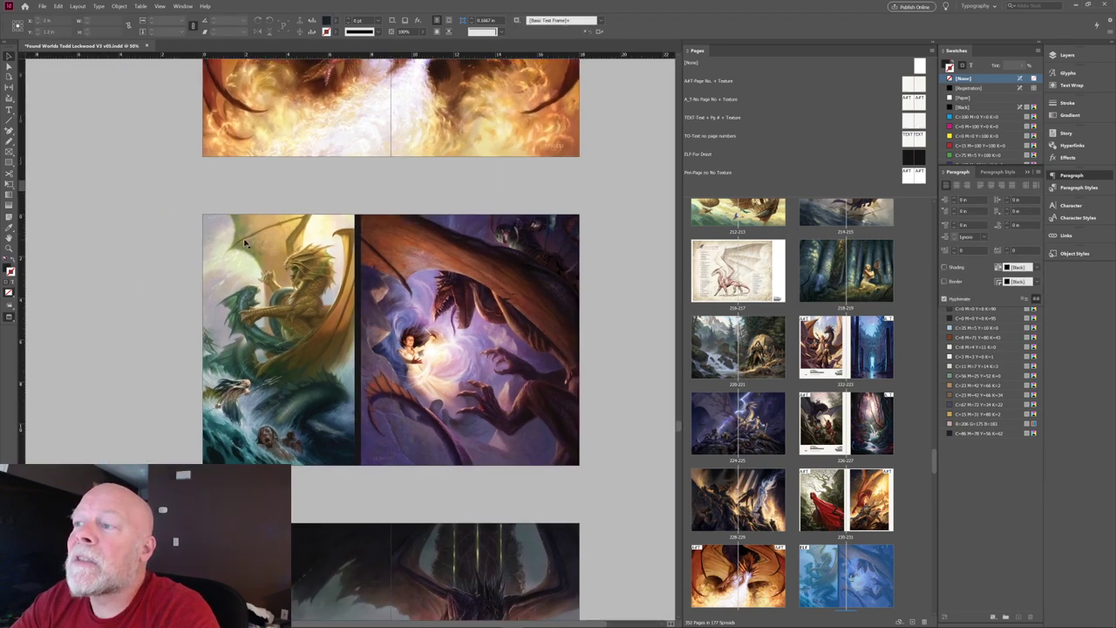
{"action": "key", "text": "ctrl+equal"}
{"action": "scroll", "coordinate": [415, 187], "scroll_direction": "right", "scroll_amount": 2}
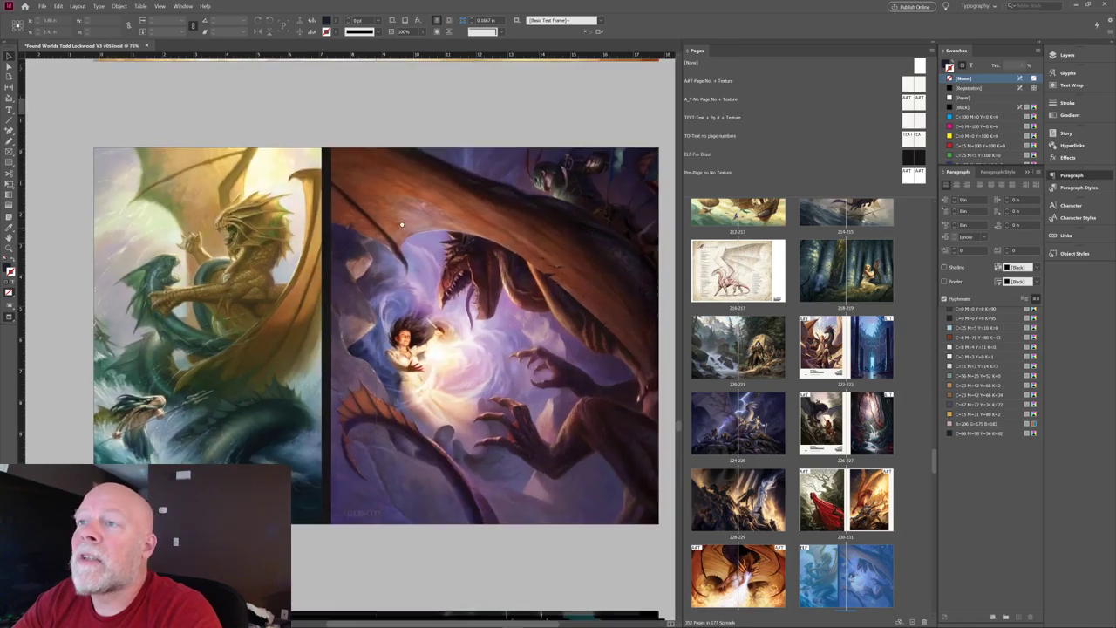
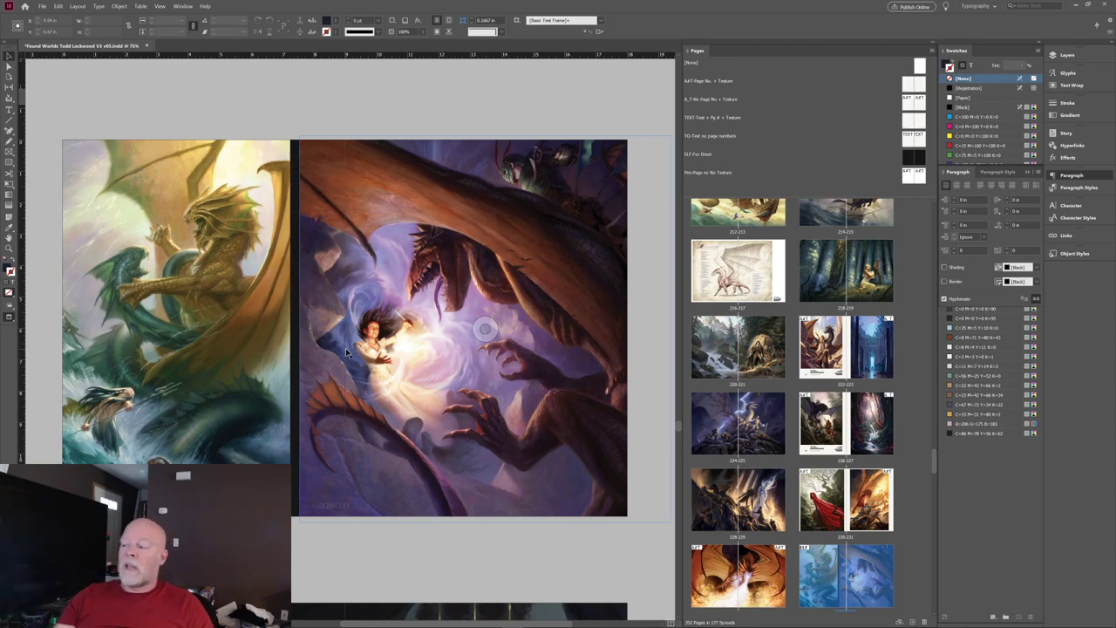
{"action": "left_click", "coordinate": [78, 272]}
{"action": "left_click", "coordinate": [424, 272]}
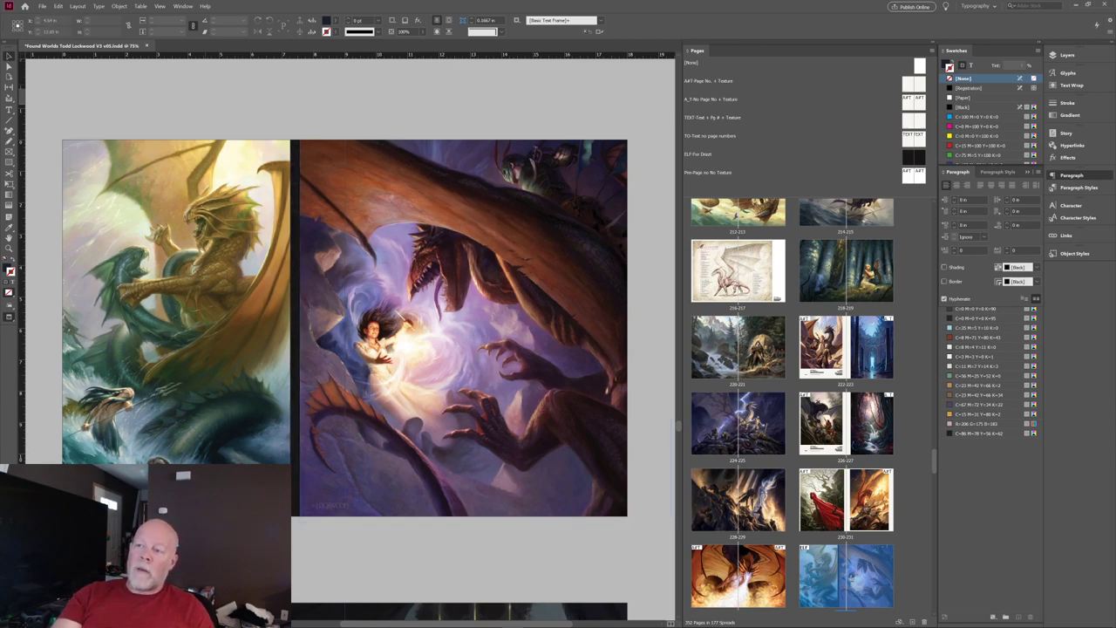
{"action": "left_click", "coordinate": [363, 316]}
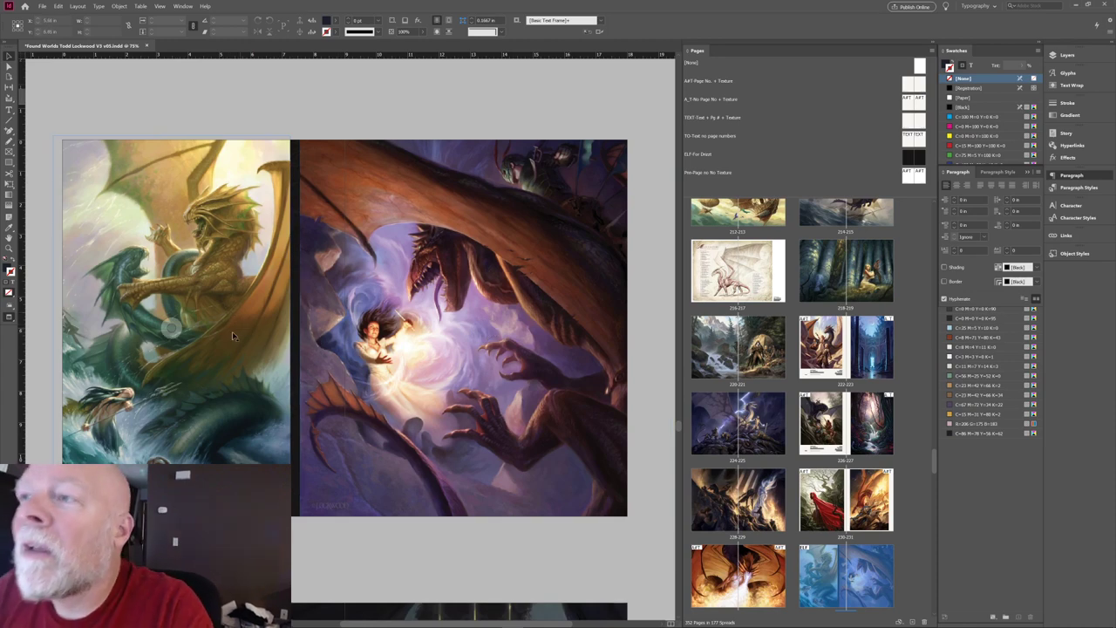
{"action": "left_click", "coordinate": [210, 250]}
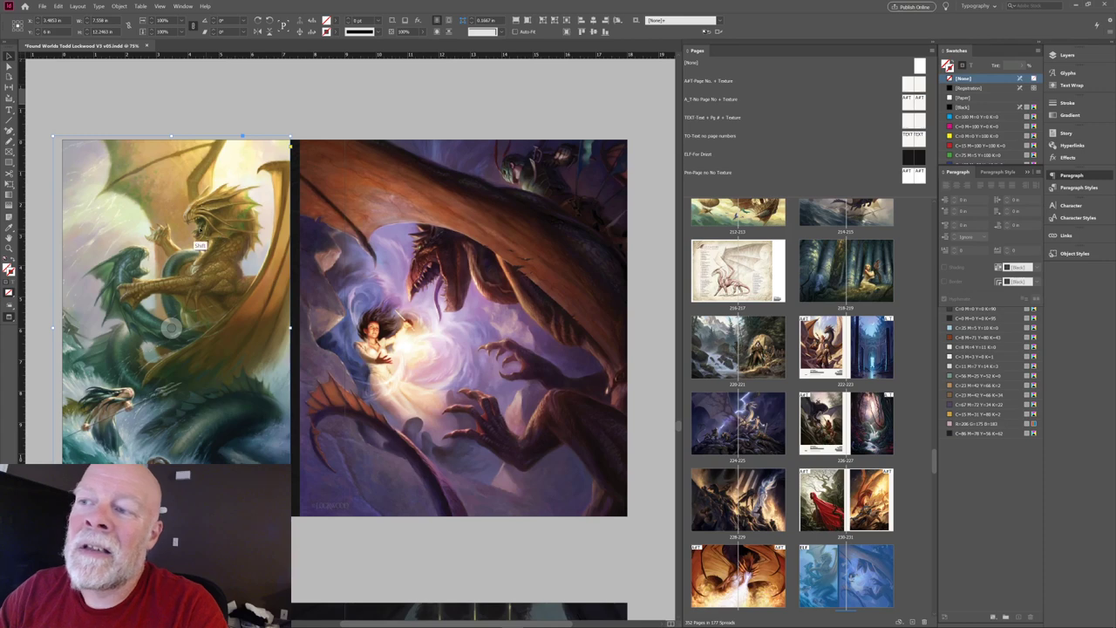
{"action": "left_click", "coordinate": [232, 132]}
{"action": "left_click", "coordinate": [236, 173]}
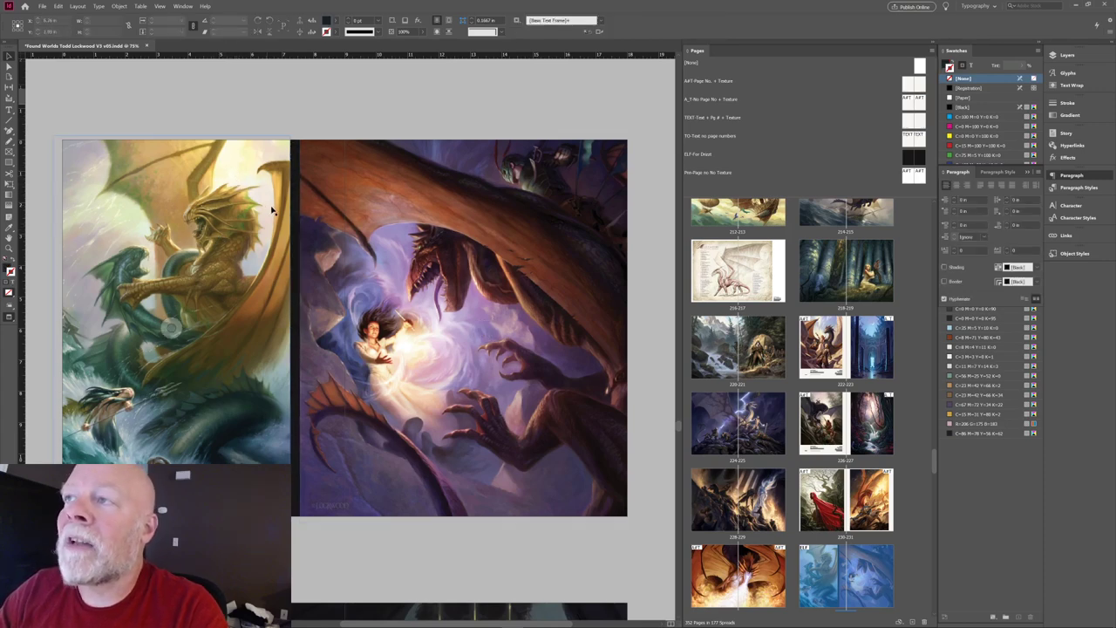
Select both dragon artworks and nudge them together toward the outer edge of the sea dragon's page, shifting the dark gap away from the fold.
{"action": "left_click", "coordinate": [323, 232]}
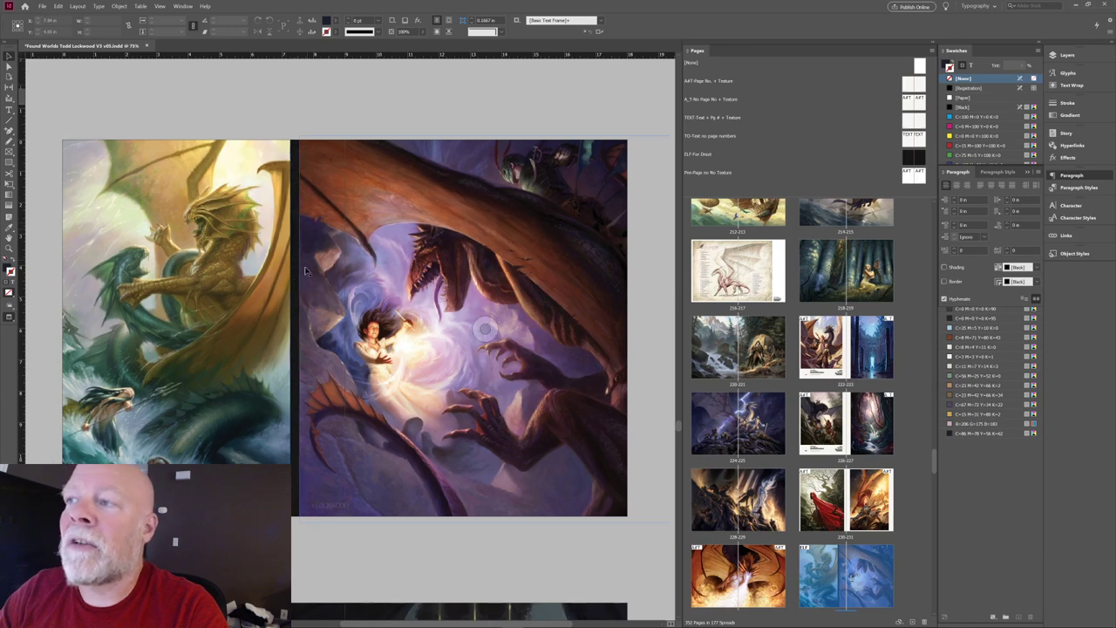
{"action": "key", "text": "ctrl+shift+a"}
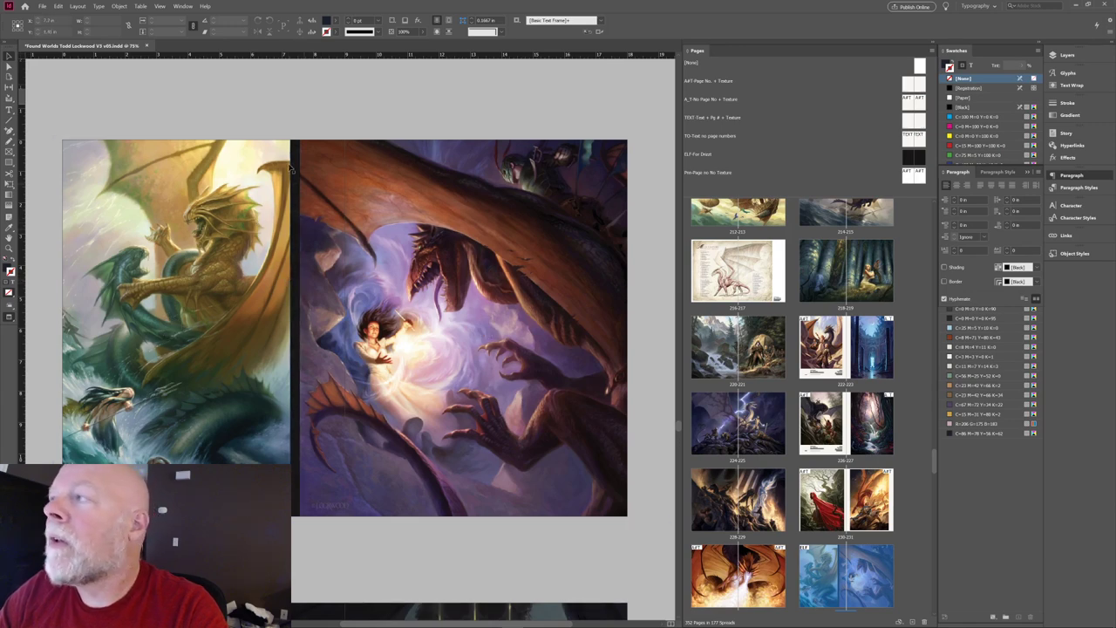
{"action": "left_click", "coordinate": [319, 166]}
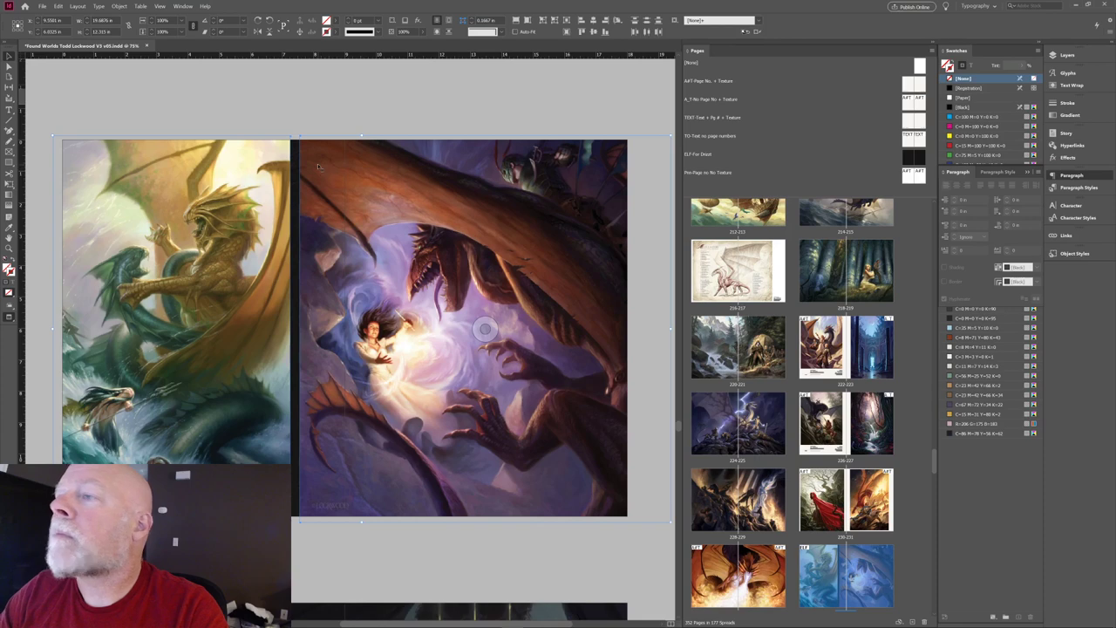
{"action": "key", "text": "shift+Left"}
{"action": "key", "text": "shift+Left"}
{"action": "key", "text": "shift+Left"}
{"action": "key", "text": "shift+Left"}
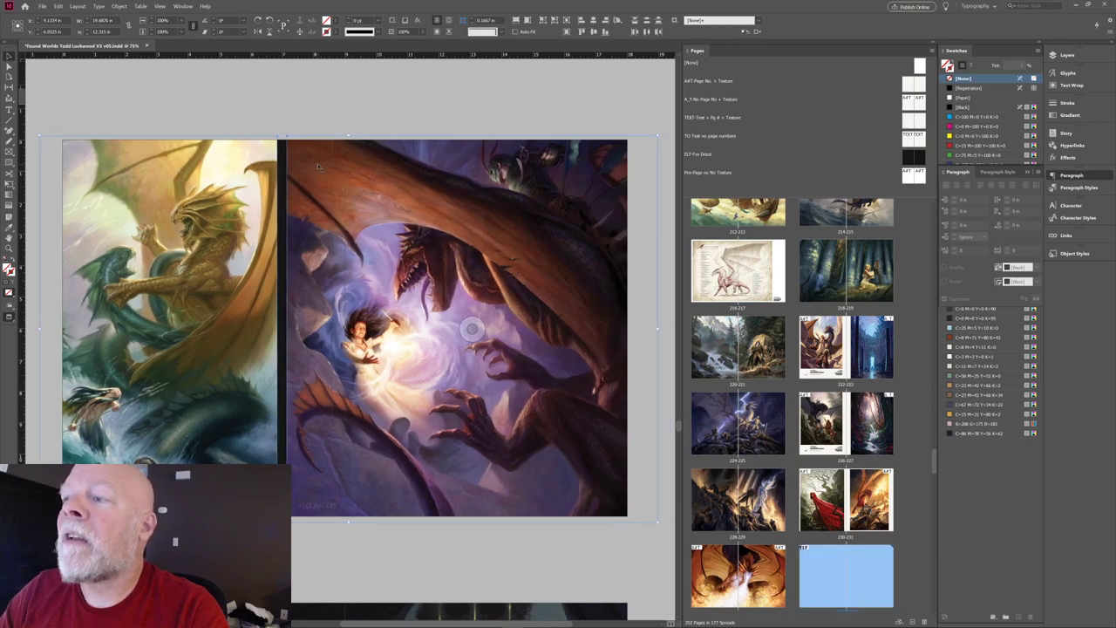
{"action": "key", "text": "shift+Left"}
{"action": "key", "text": "shift+Left"}
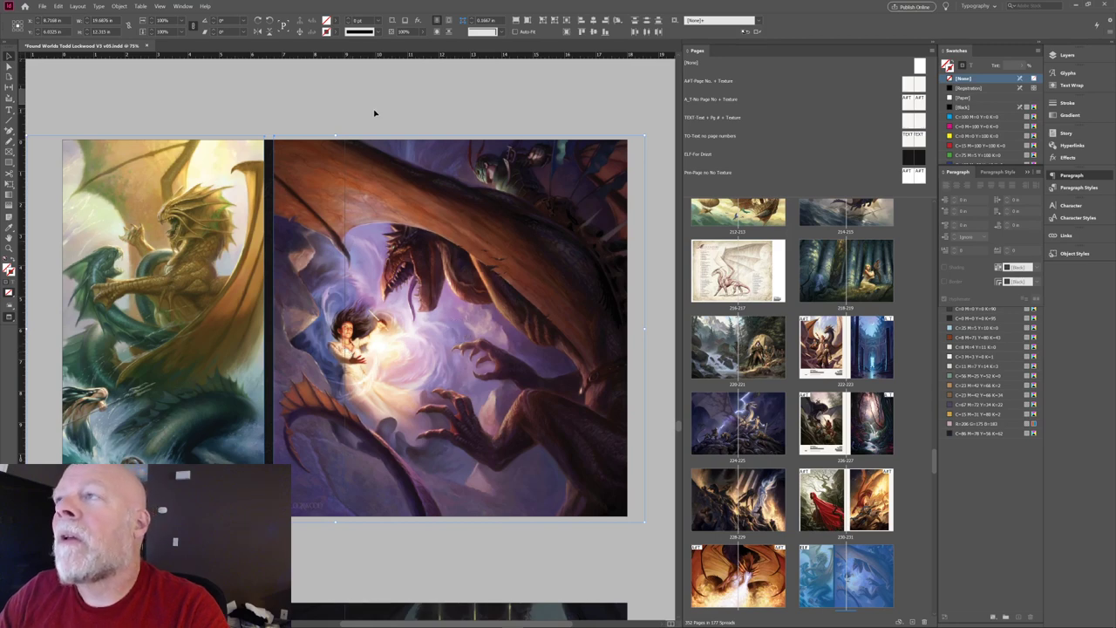
{"action": "key", "text": "shift+Left"}
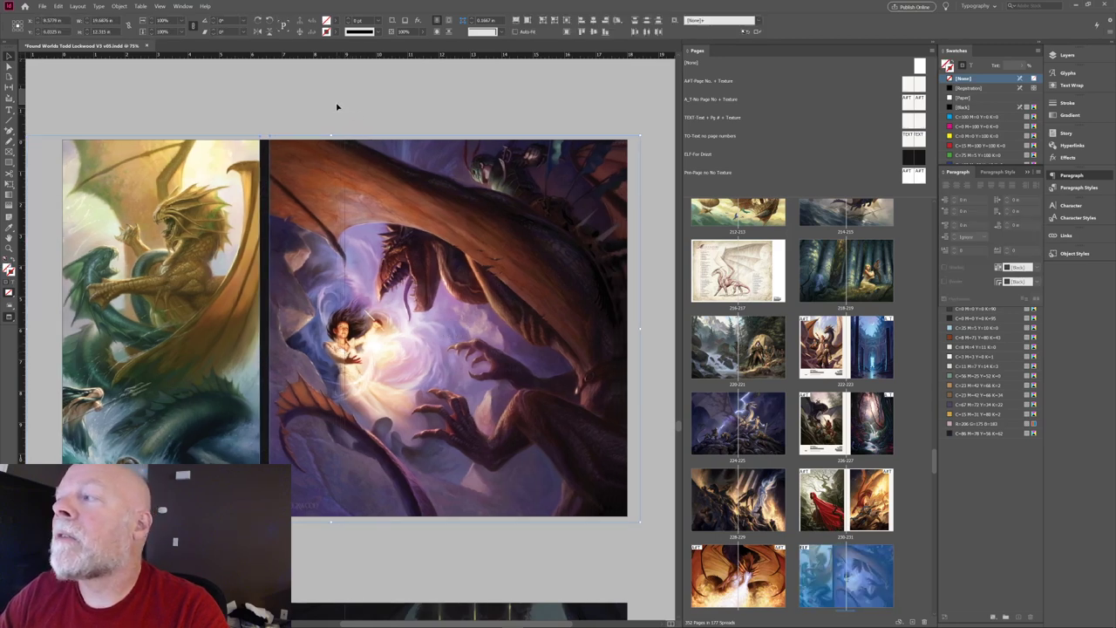
Nudge both dragon artworks back toward the fold together, to an X position of about 9.41 in.
{"action": "key", "text": "shift+Right"}
{"action": "key", "text": "shift+Right"}
{"action": "key", "text": "shift+Right"}
{"action": "key", "text": "shift+Right"}
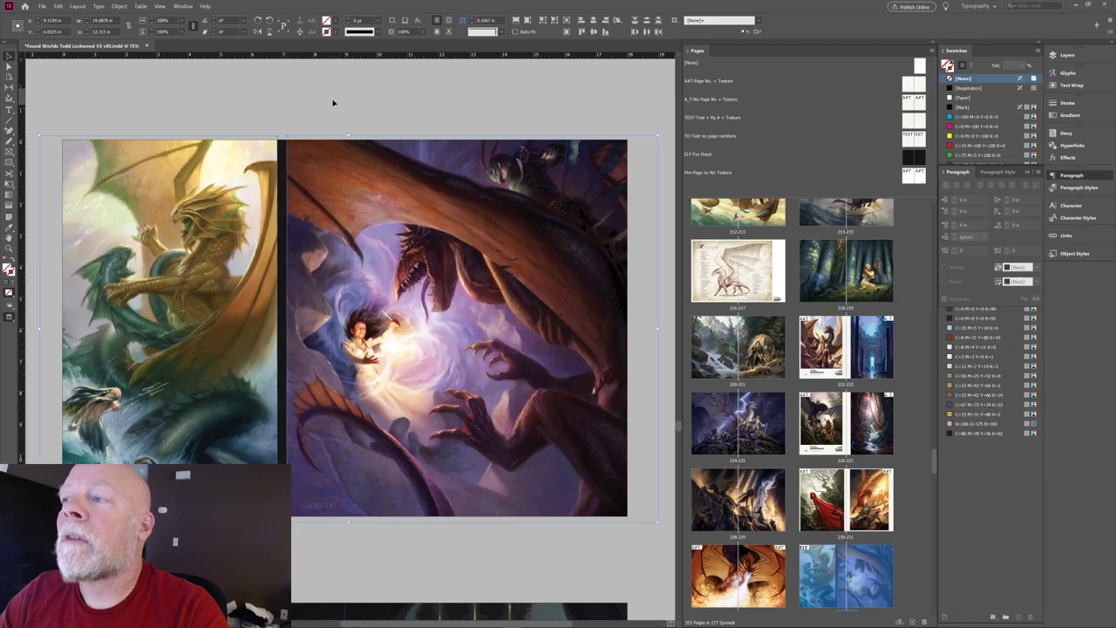
{"action": "key", "text": "shift+Right"}
{"action": "key", "text": "shift+Right"}
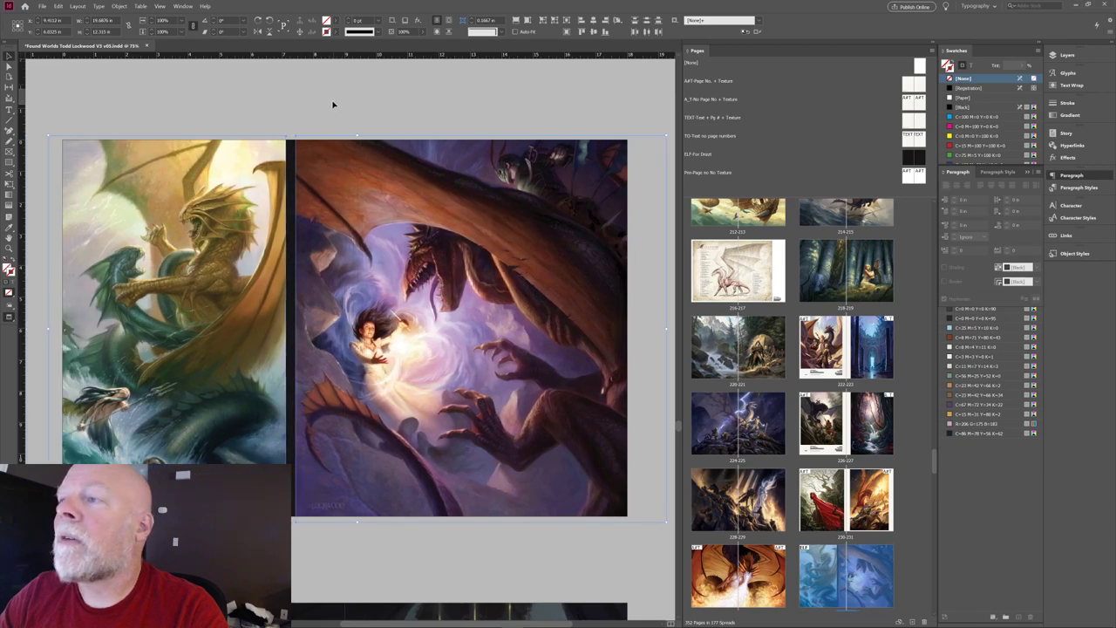
{"action": "left_click", "coordinate": [10, 145]}
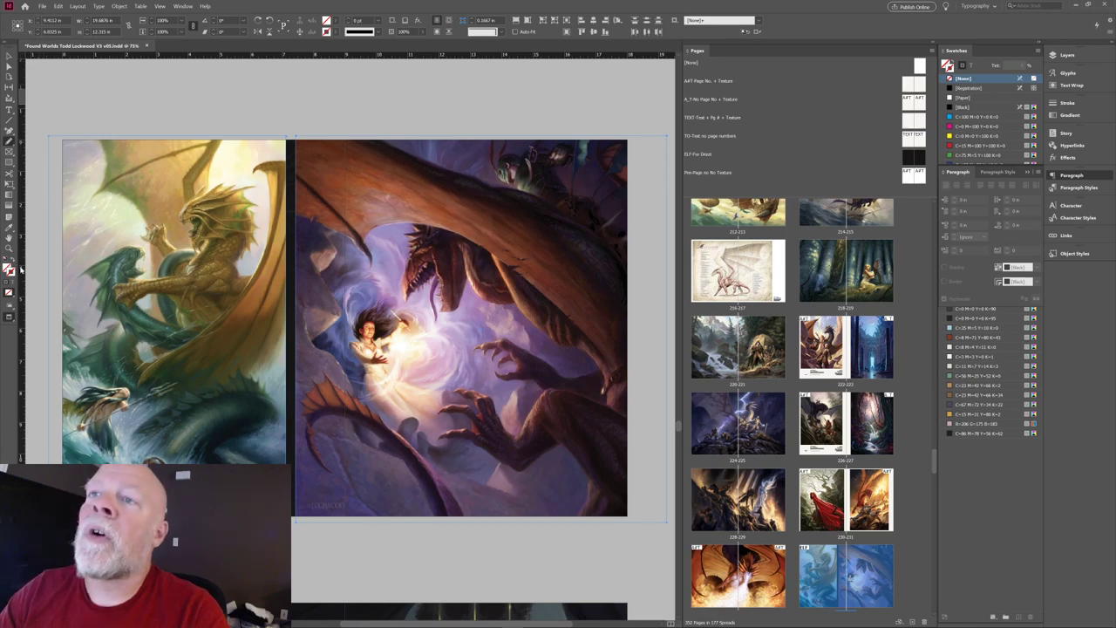
{"action": "left_click", "coordinate": [950, 146]}
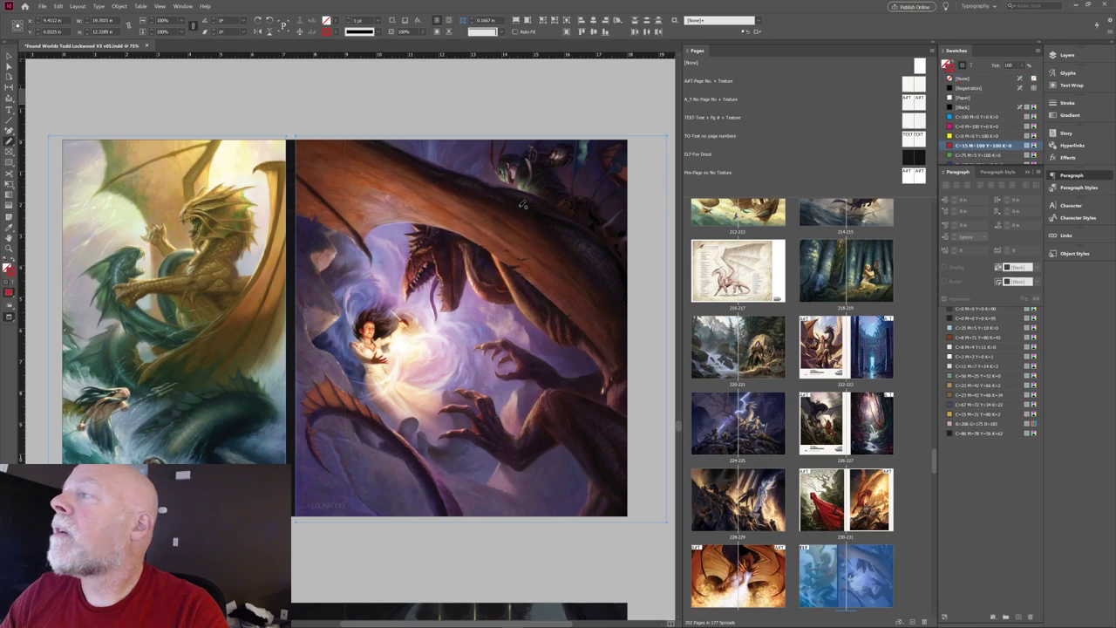
{"action": "mouse_move", "coordinate": [265, 189]}
{"action": "left_mouse_down"}
{"action": "mouse_move", "coordinate": [310, 213]}
{"action": "mouse_move", "coordinate": [261, 193]}
{"action": "left_mouse_up"}
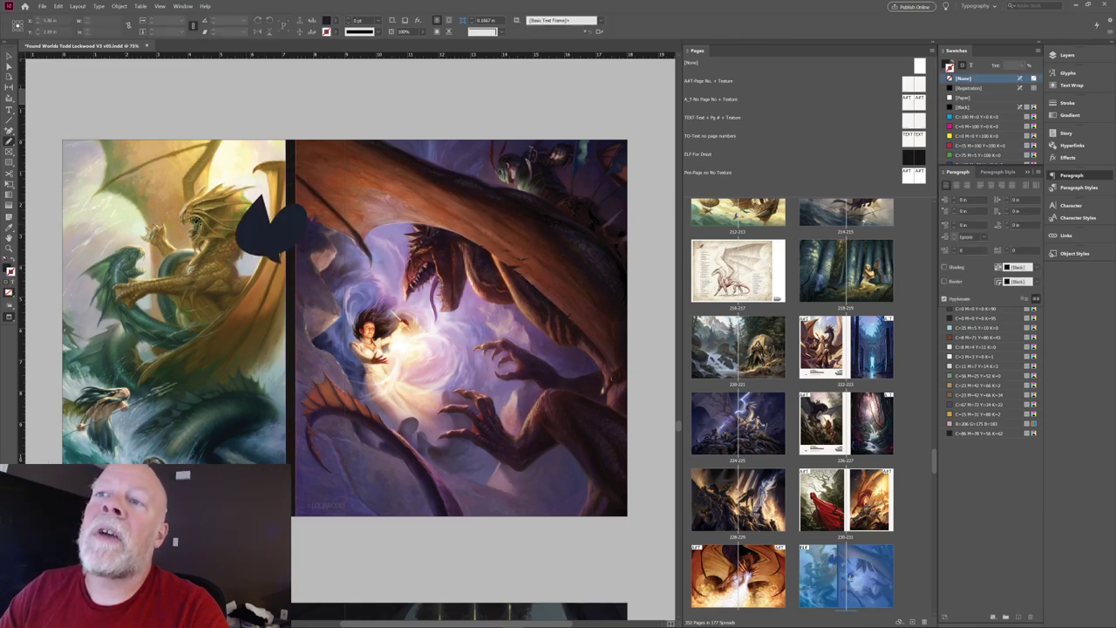
{"action": "key", "text": "ctrl+z"}
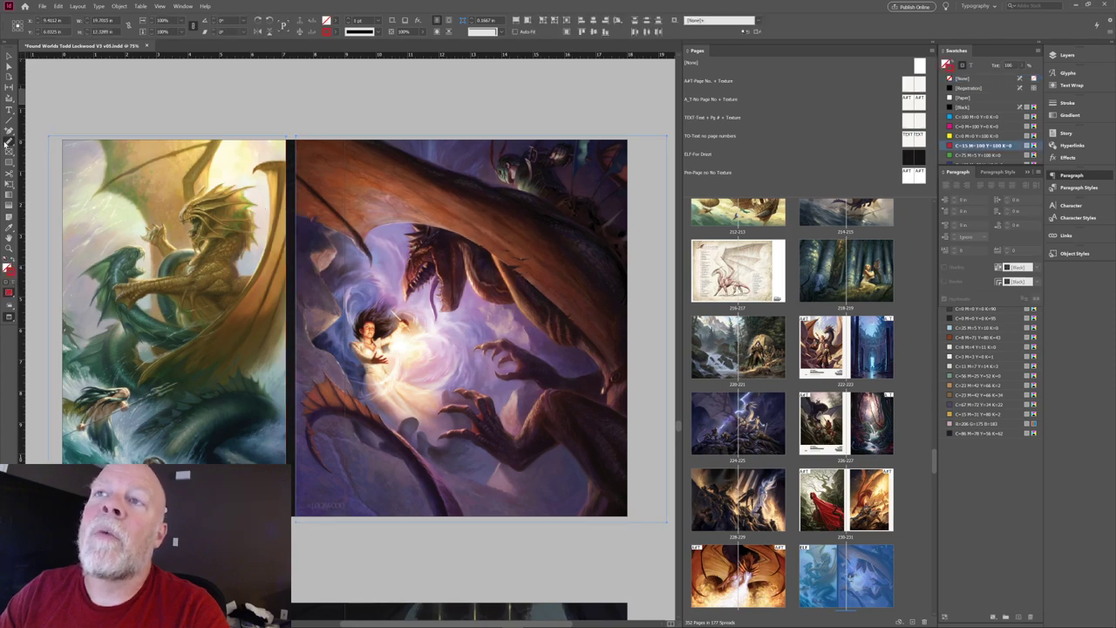
Draw a freehand loop above the golden sea dragon's head with the Pencil tool and give it no fill and a 4 pt red stroke.
{"action": "mouse_move", "coordinate": [219, 166]}
{"action": "left_mouse_down"}
{"action": "mouse_move", "coordinate": [212, 210]}
{"action": "mouse_move", "coordinate": [248, 187]}
{"action": "left_mouse_up"}
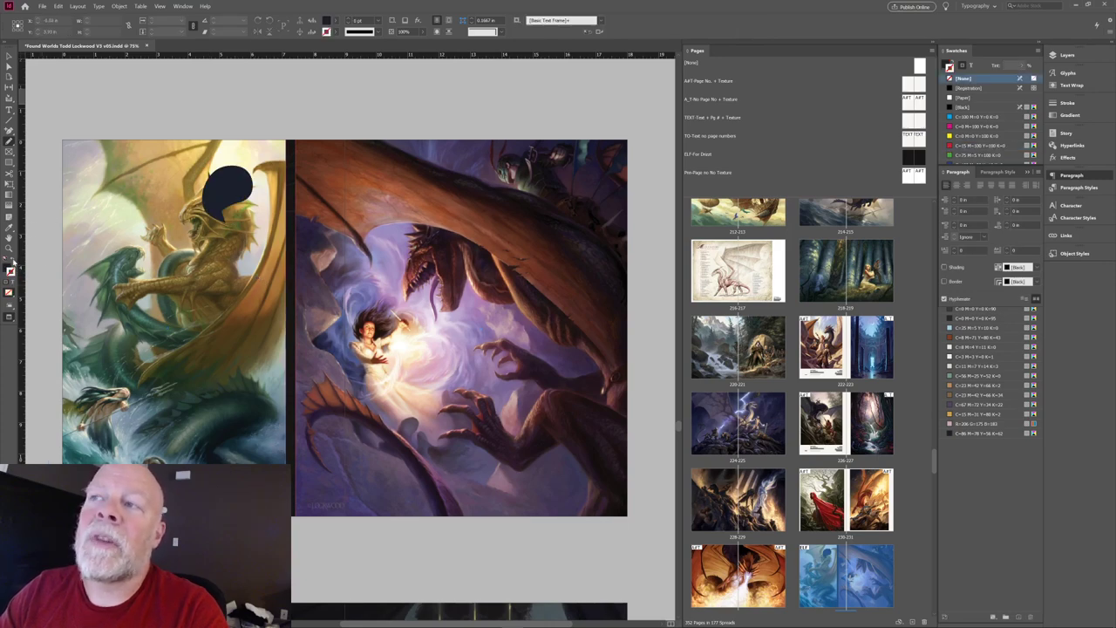
{"action": "left_click", "coordinate": [14, 261]}
{"action": "left_click", "coordinate": [9, 56]}
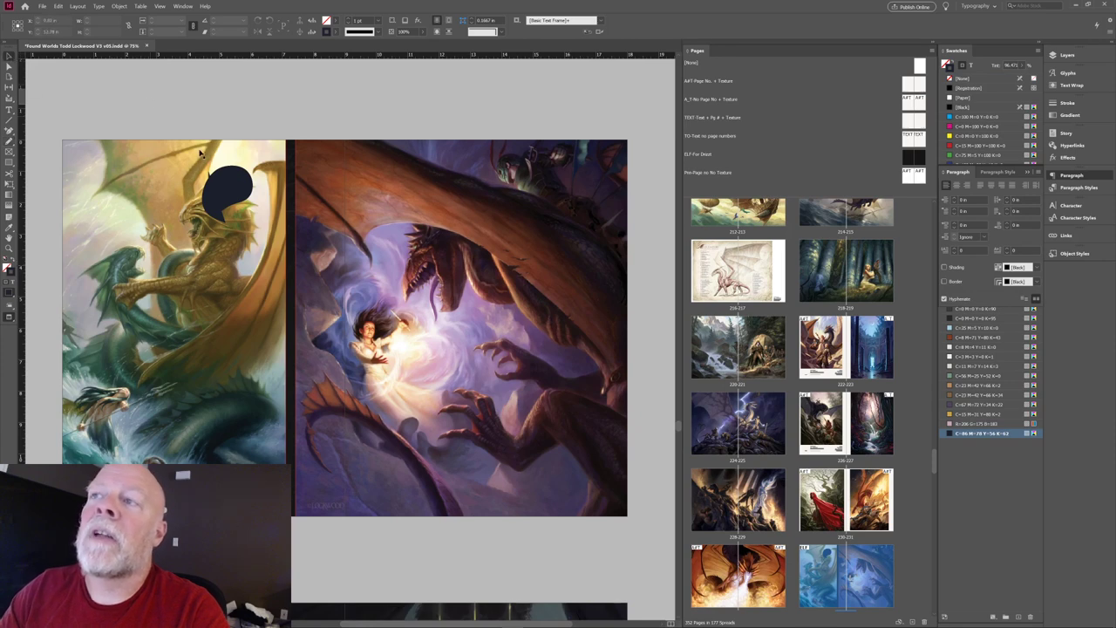
{"action": "left_click", "coordinate": [225, 179]}
{"action": "left_click", "coordinate": [13, 264]}
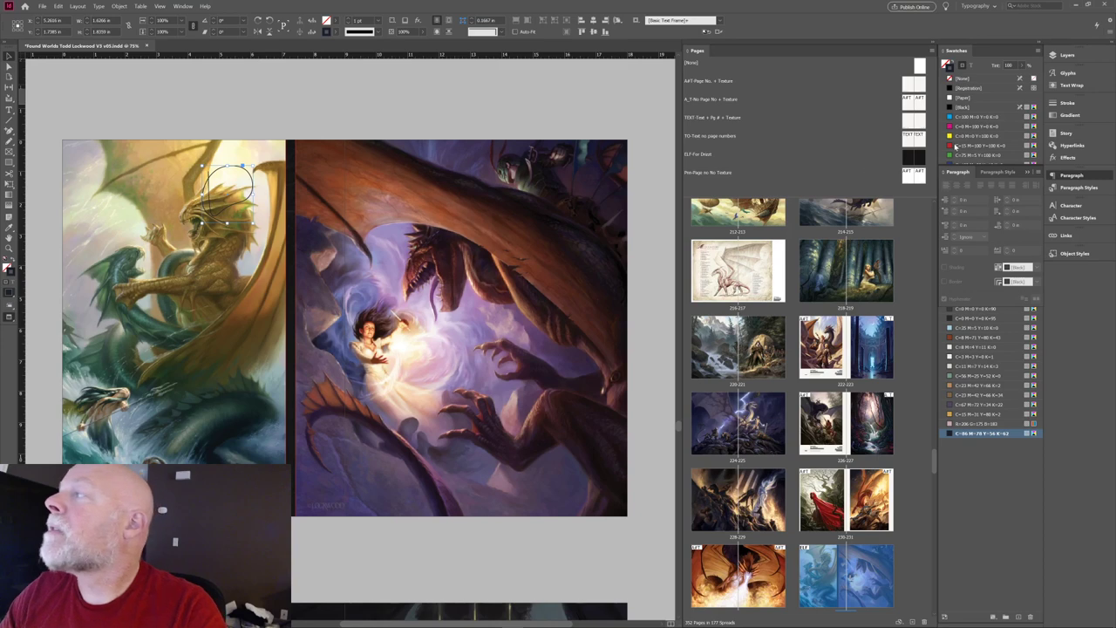
{"action": "left_click", "coordinate": [952, 144]}
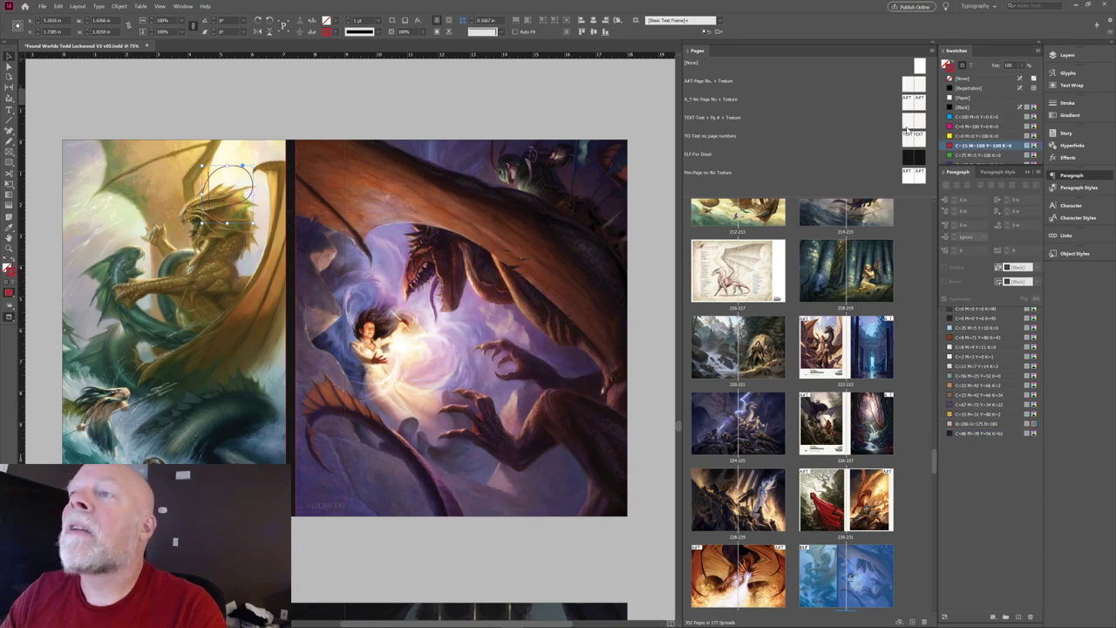
{"action": "left_click", "coordinate": [378, 19]}
{"action": "left_click", "coordinate": [375, 90]}
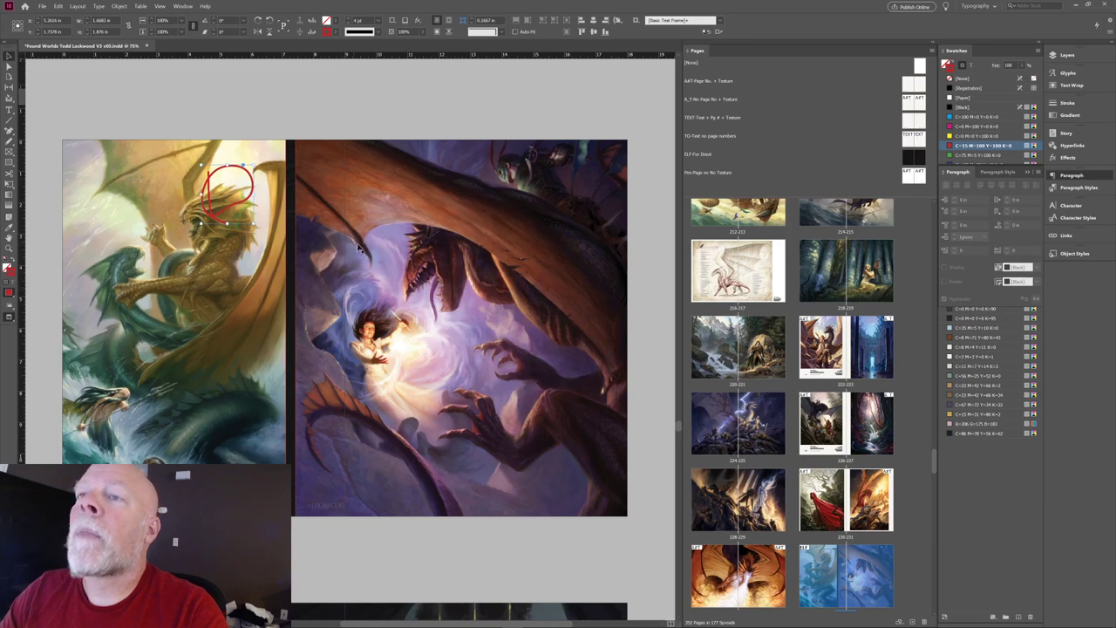
{"action": "key", "text": "ctrl+shift+a"}
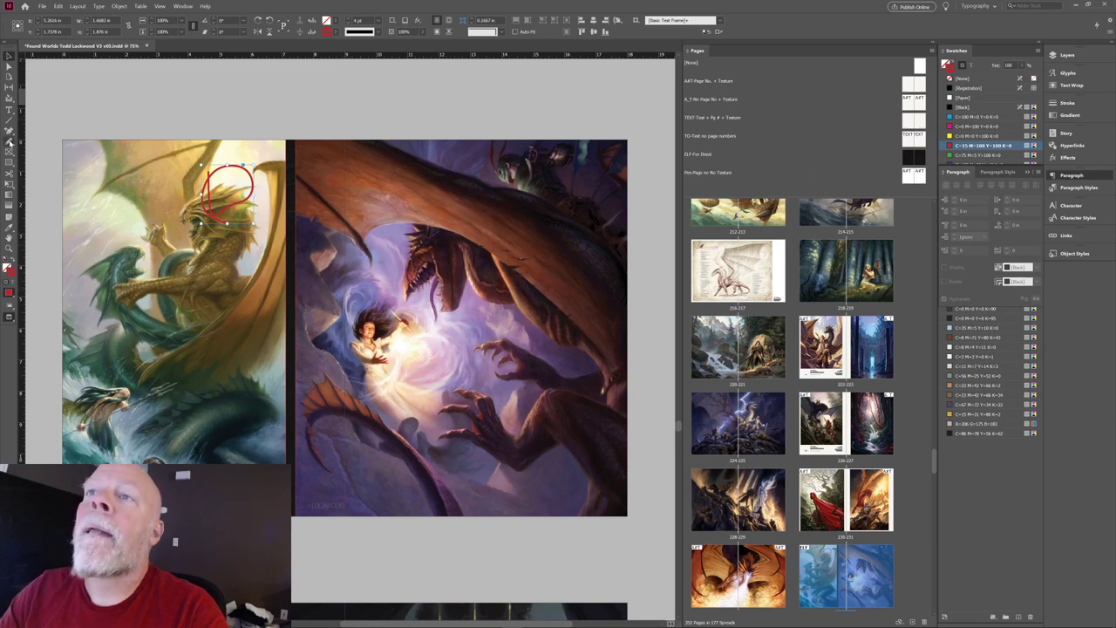
Draw a freehand double-headed arrow across the dark gap from the sea dragon's wing to above the woman, and delete the red loop.
{"action": "left_click", "coordinate": [11, 142]}
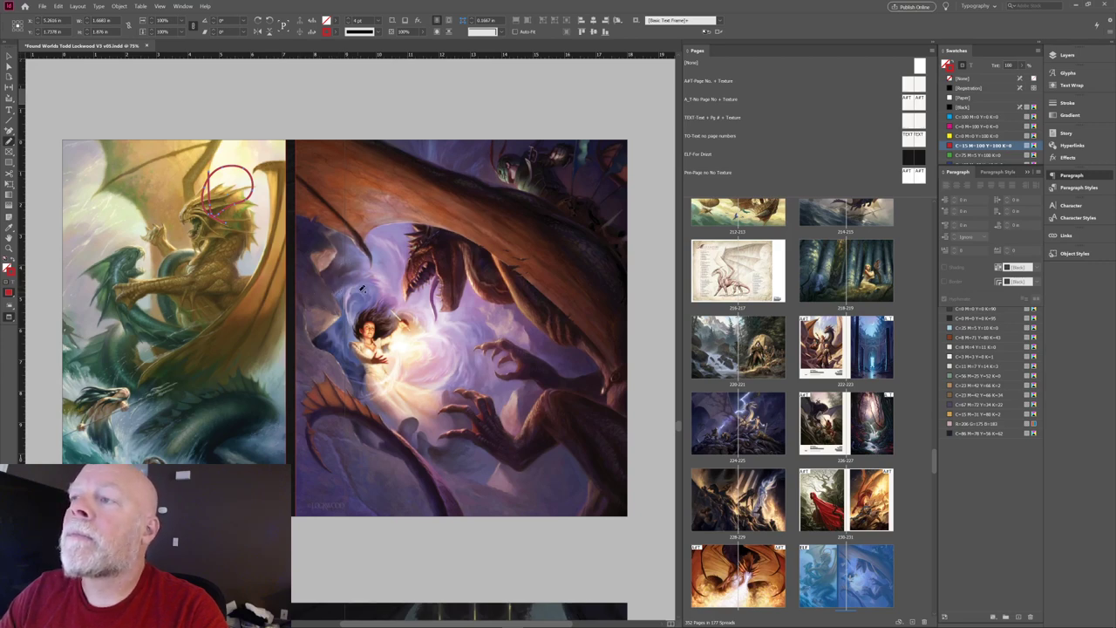
{"action": "left_click", "coordinate": [328, 297]}
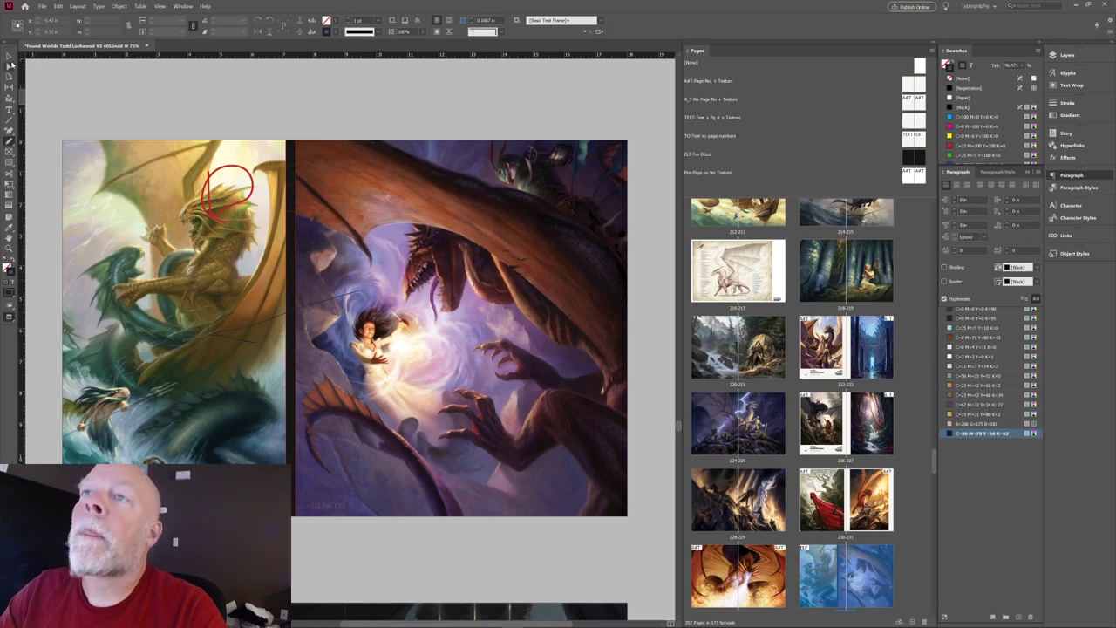
{"action": "left_click", "coordinate": [235, 246]}
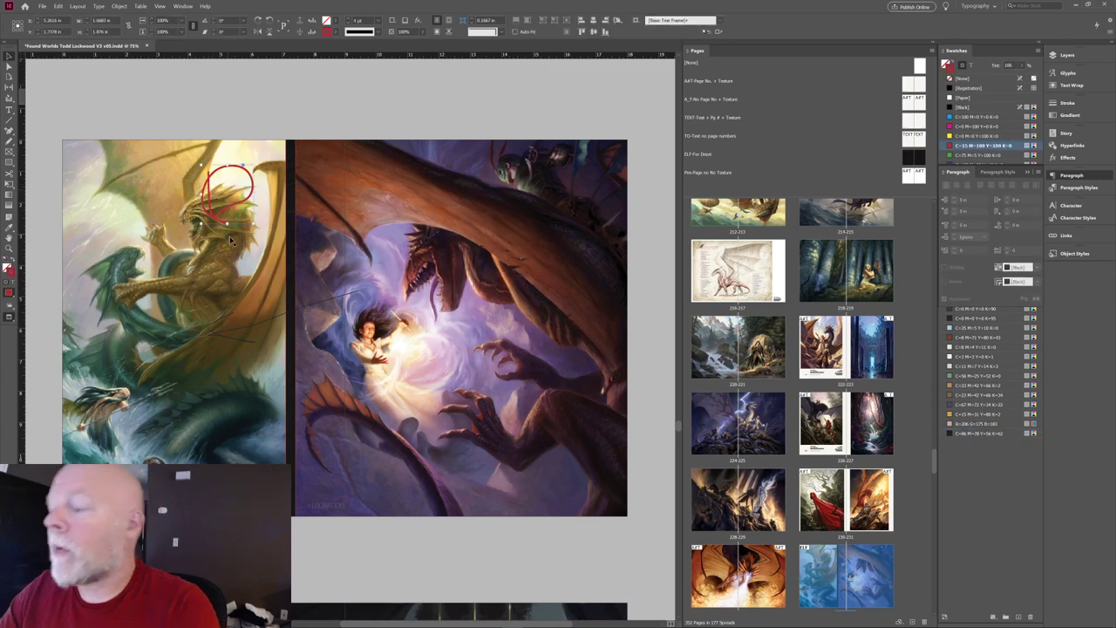
{"action": "left_click", "coordinate": [257, 320]}
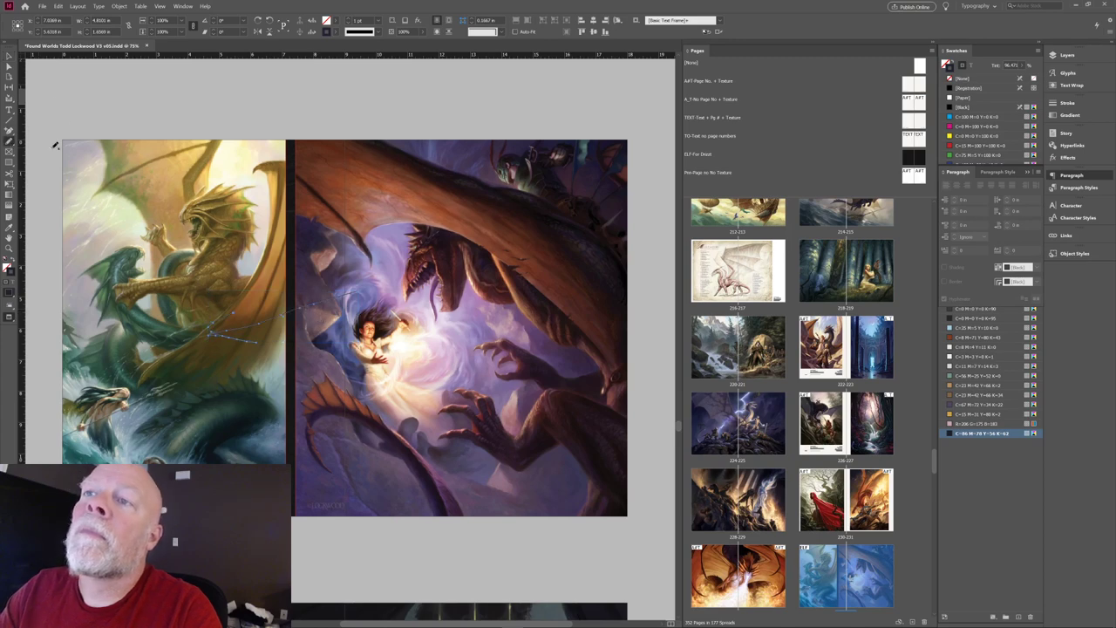
{"action": "key", "text": "a"}
{"action": "key", "text": "ctrl+shift+a"}
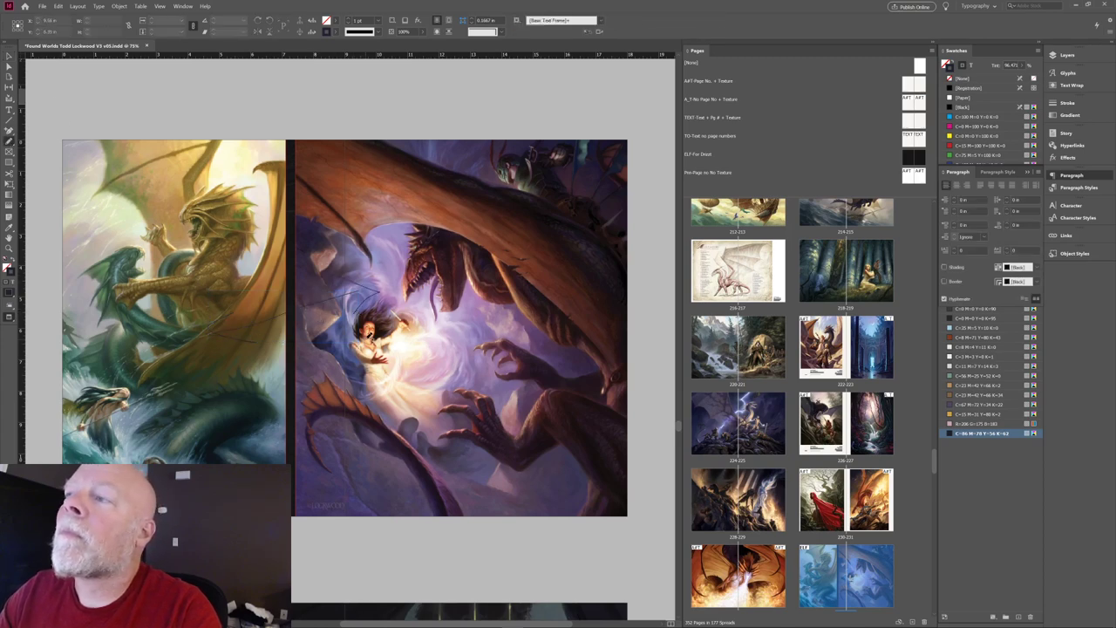
Select the pieces of the freehand arrow and give them a red 6 pt stroke.
{"action": "left_click", "coordinate": [168, 328]}
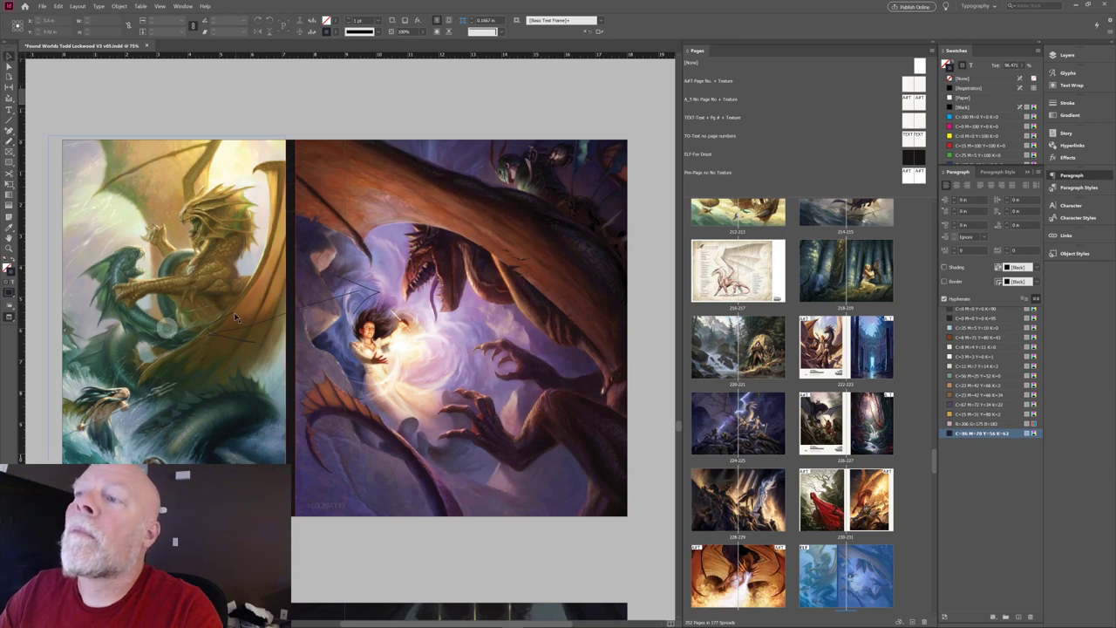
{"action": "left_click", "coordinate": [231, 333]}
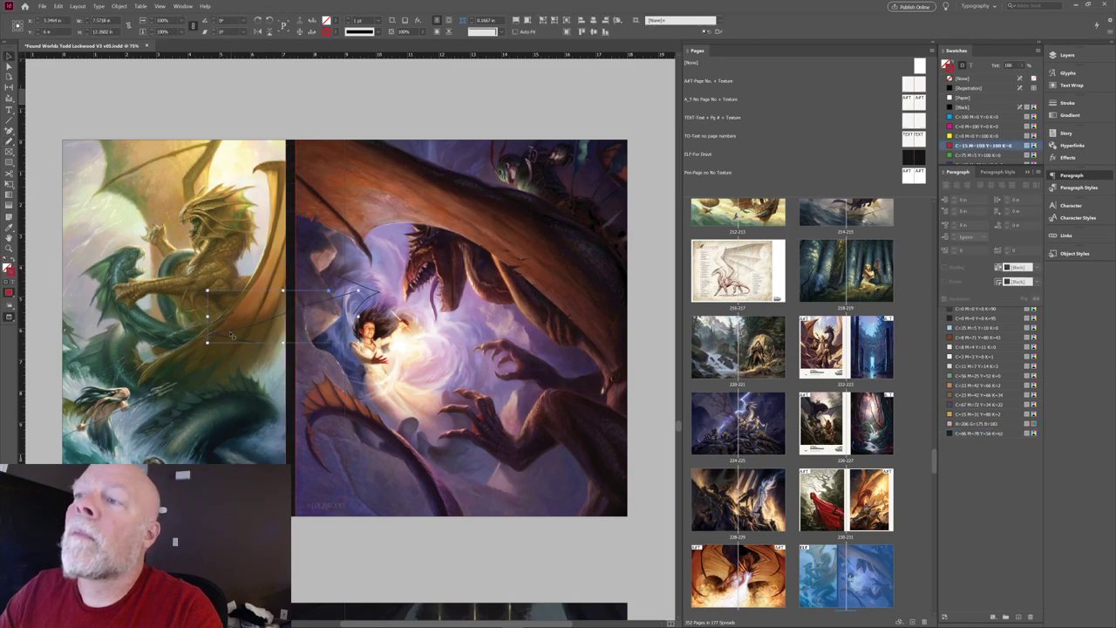
{"action": "left_click", "coordinate": [371, 303]}
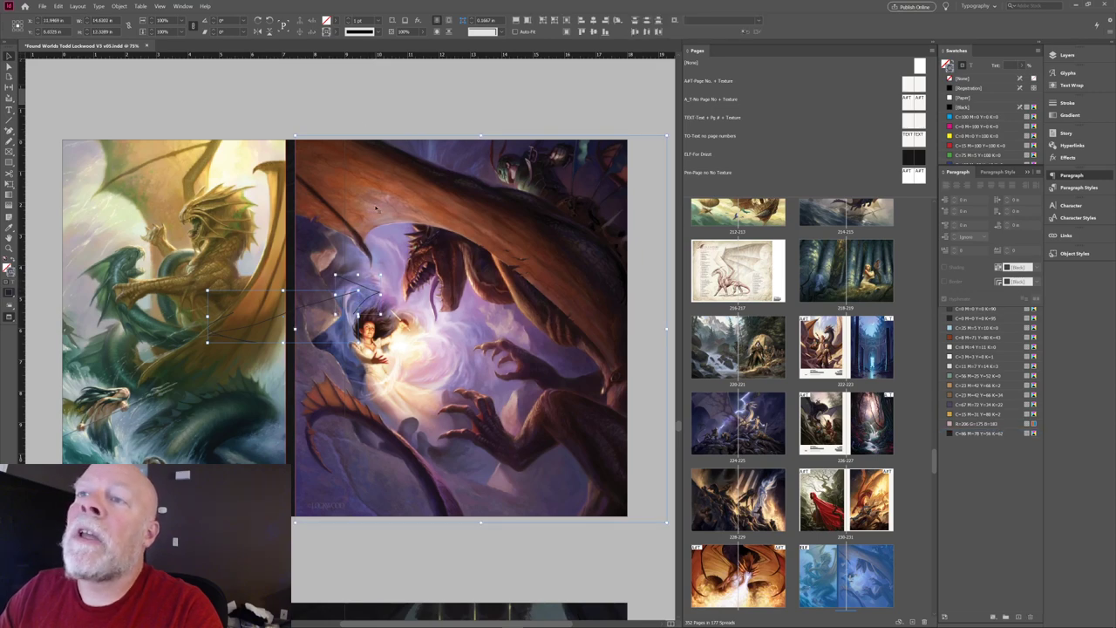
{"action": "left_click", "coordinate": [379, 21]}
{"action": "left_click", "coordinate": [367, 95]}
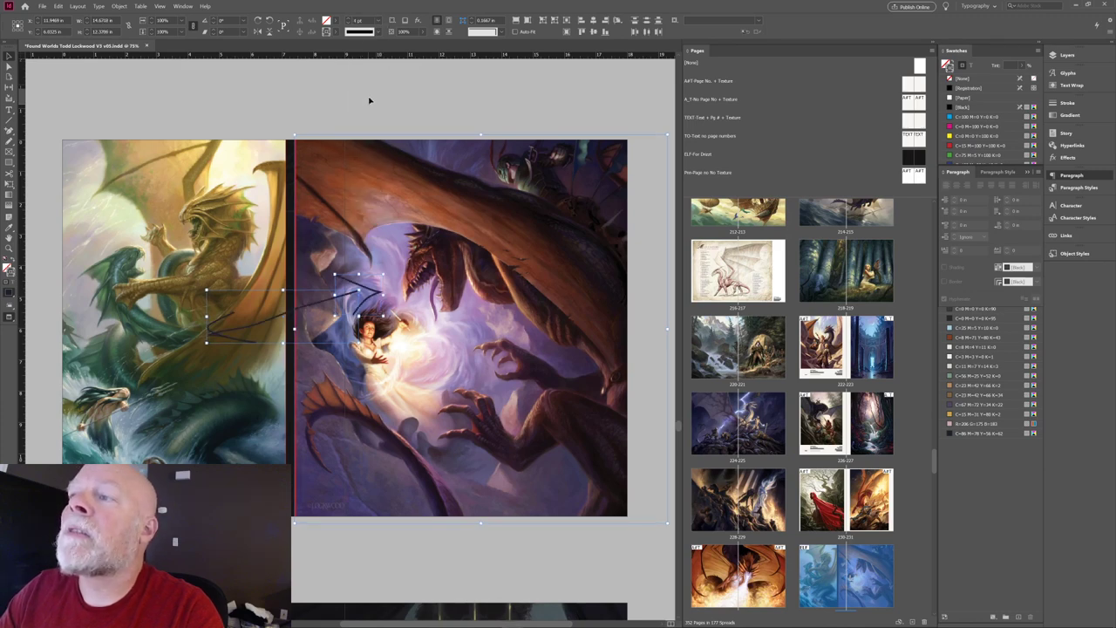
{"action": "left_click", "coordinate": [948, 146]}
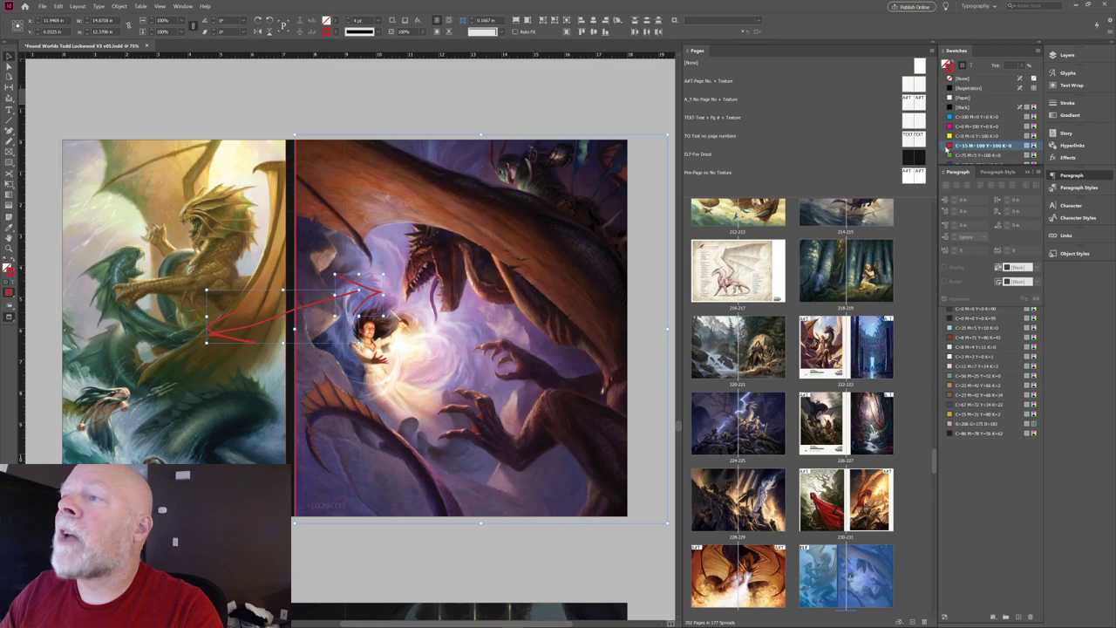
{"action": "left_click", "coordinate": [378, 20]}
{"action": "left_click", "coordinate": [373, 111]}
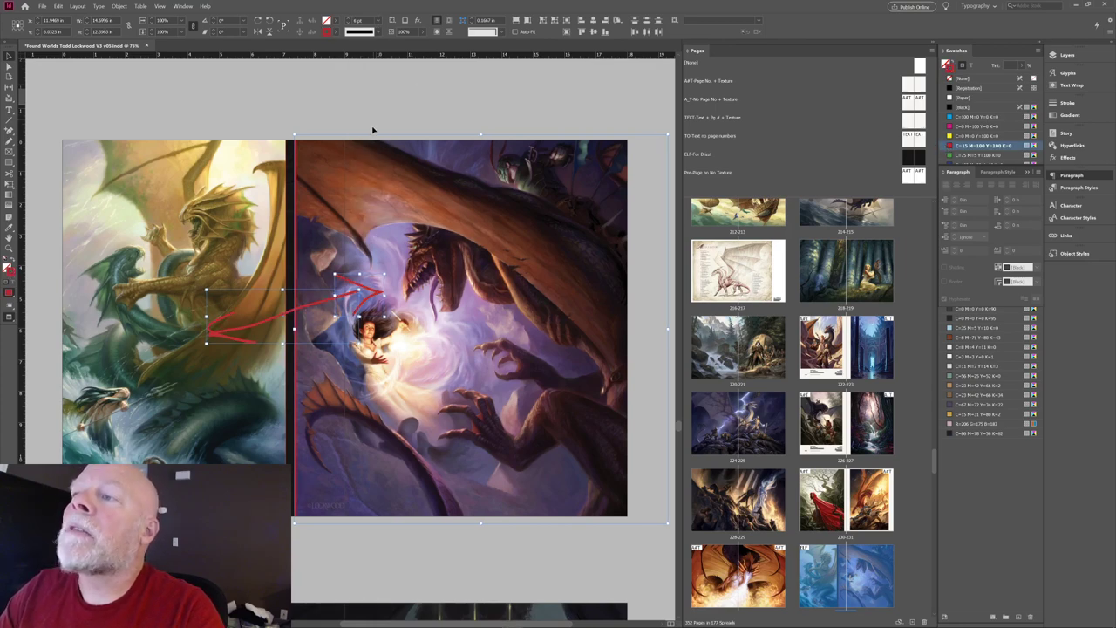
{"action": "left_click", "coordinate": [366, 106]}
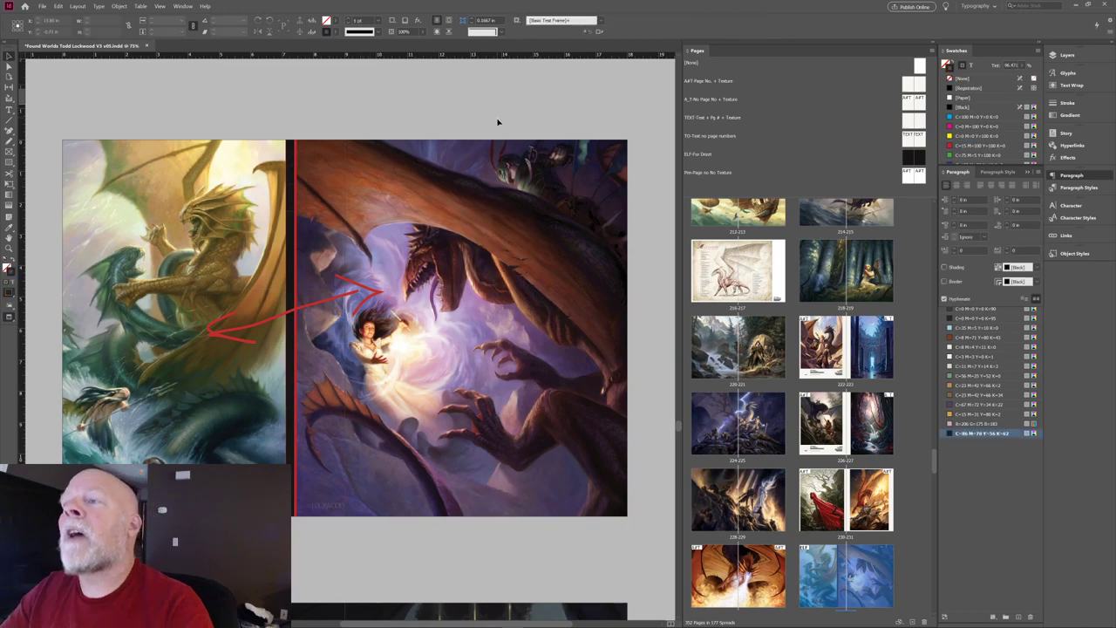
Remove the red stroke from the purple dragon's frame.
{"action": "left_click", "coordinate": [297, 187]}
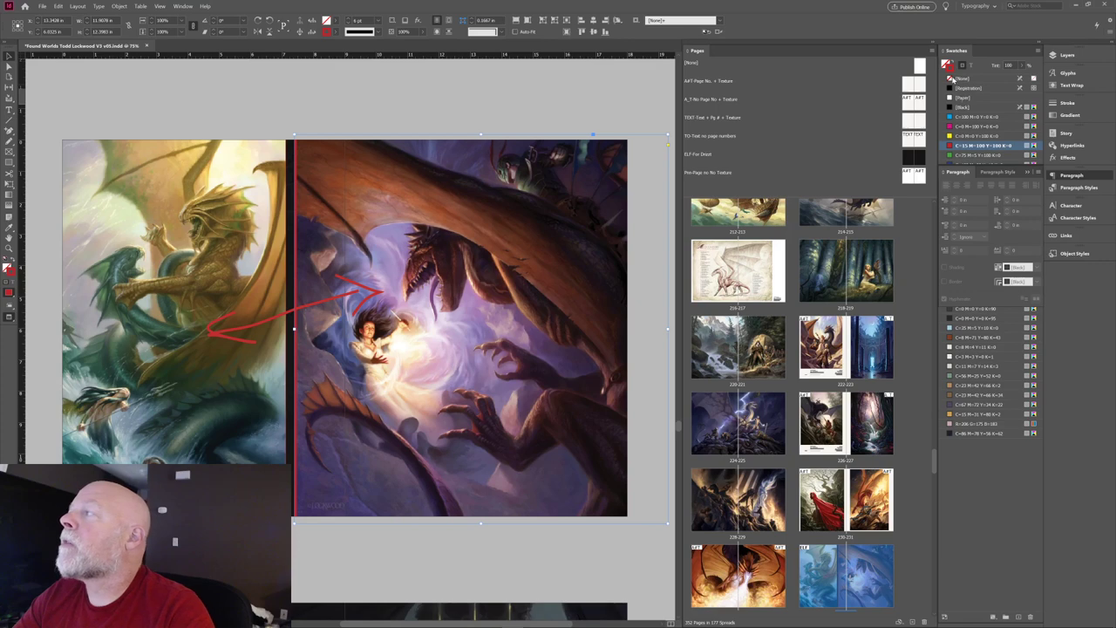
{"action": "left_click", "coordinate": [950, 79]}
{"action": "left_click", "coordinate": [453, 107]}
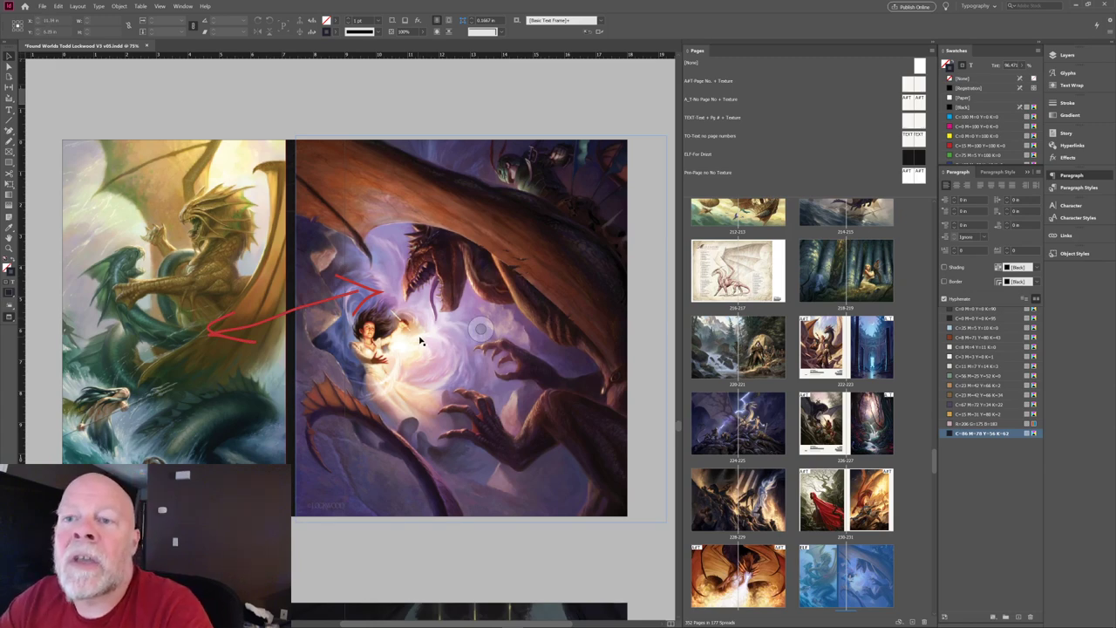
Centre the black dragon artwork horizontally on the spread below, with alignment set relative to the spread.
{"action": "scroll", "coordinate": [417, 398], "scroll_direction": "down", "scroll_amount": 10}
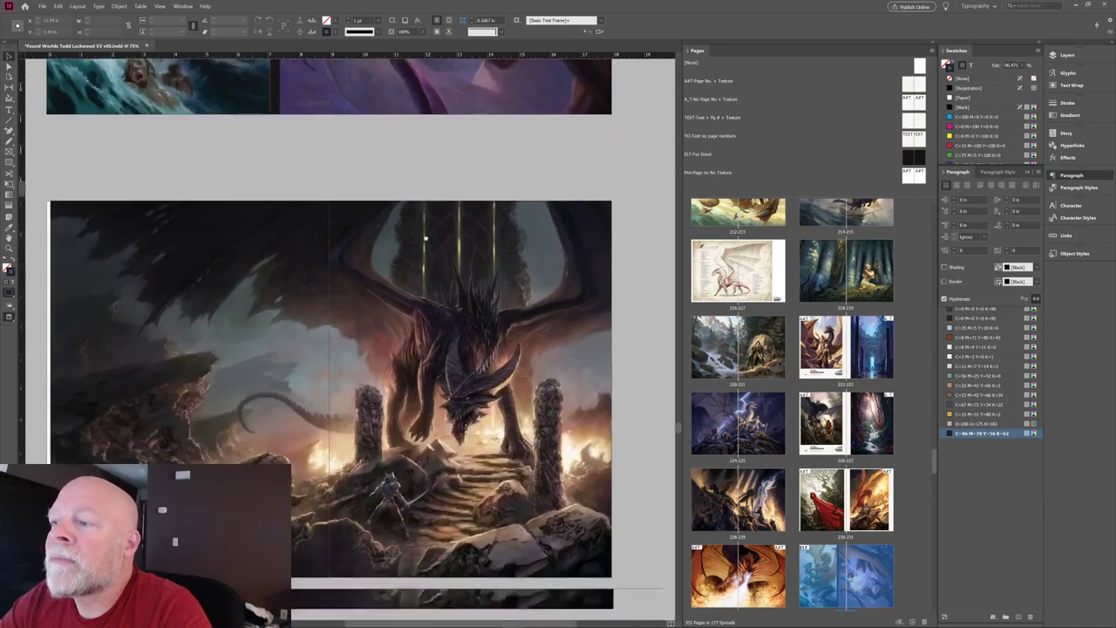
{"action": "scroll", "coordinate": [426, 238], "scroll_direction": "down", "scroll_amount": 2}
{"action": "left_click", "coordinate": [432, 293]}
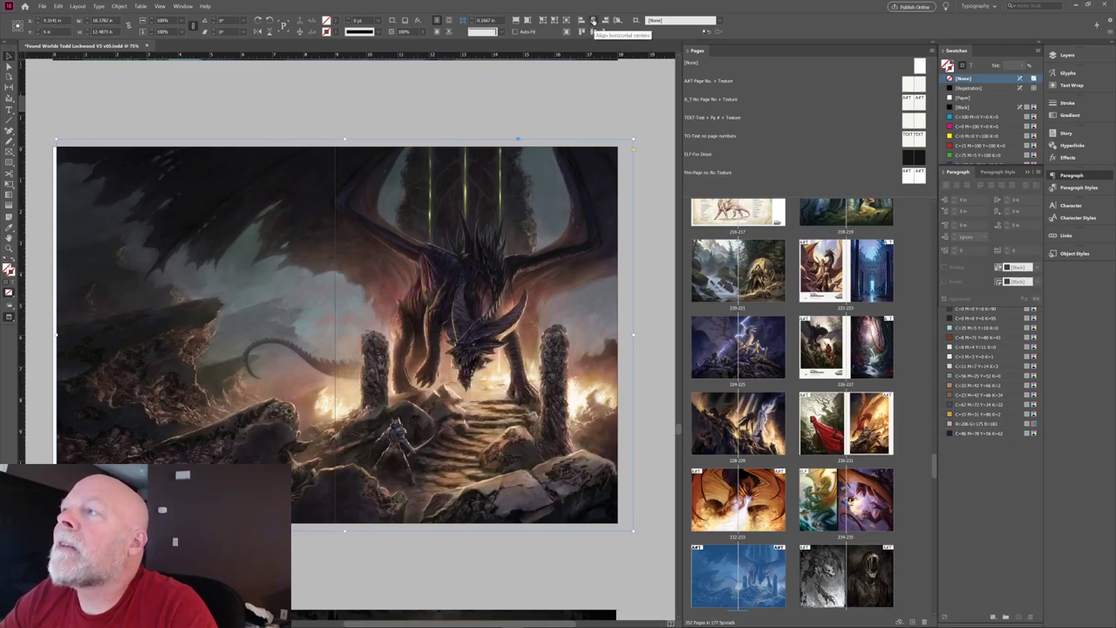
{"action": "left_click", "coordinate": [635, 21]}
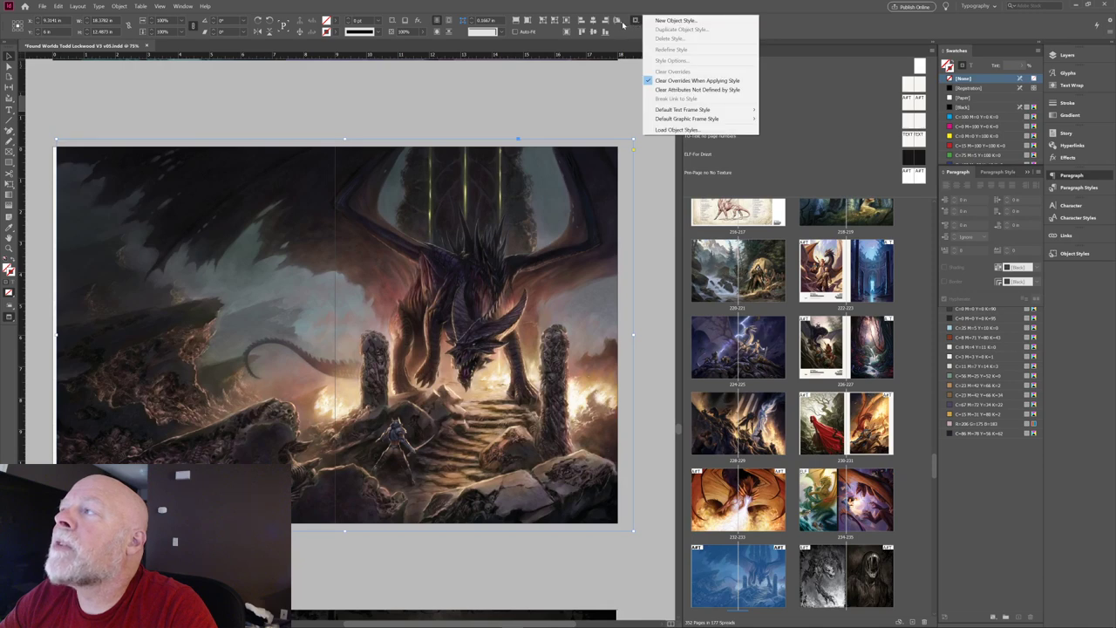
{"action": "left_click", "coordinate": [621, 22]}
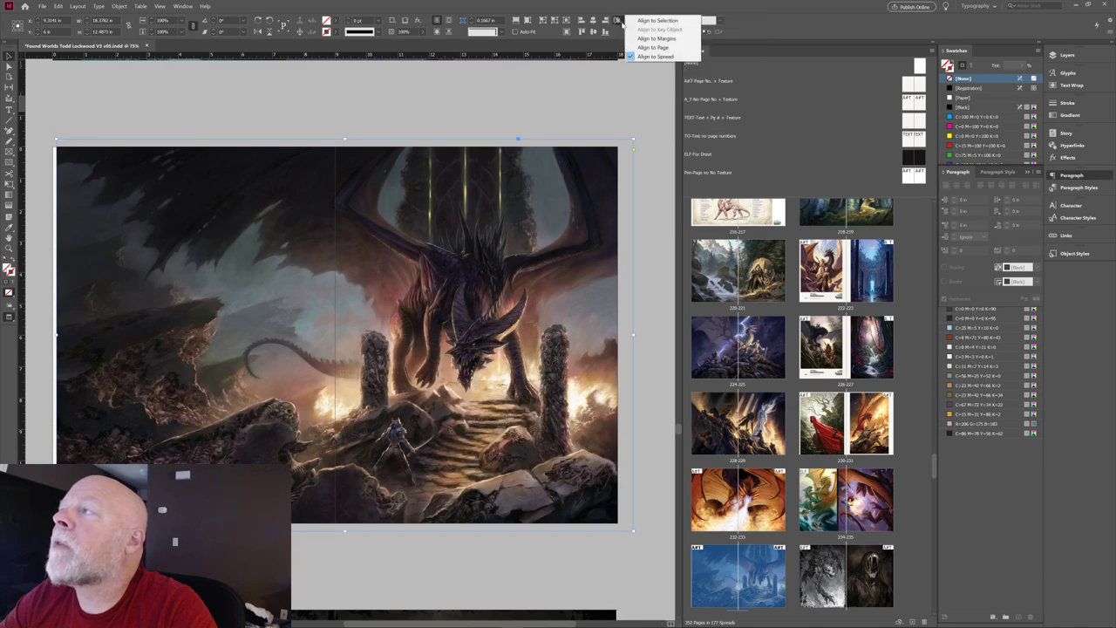
{"action": "left_click", "coordinate": [653, 57]}
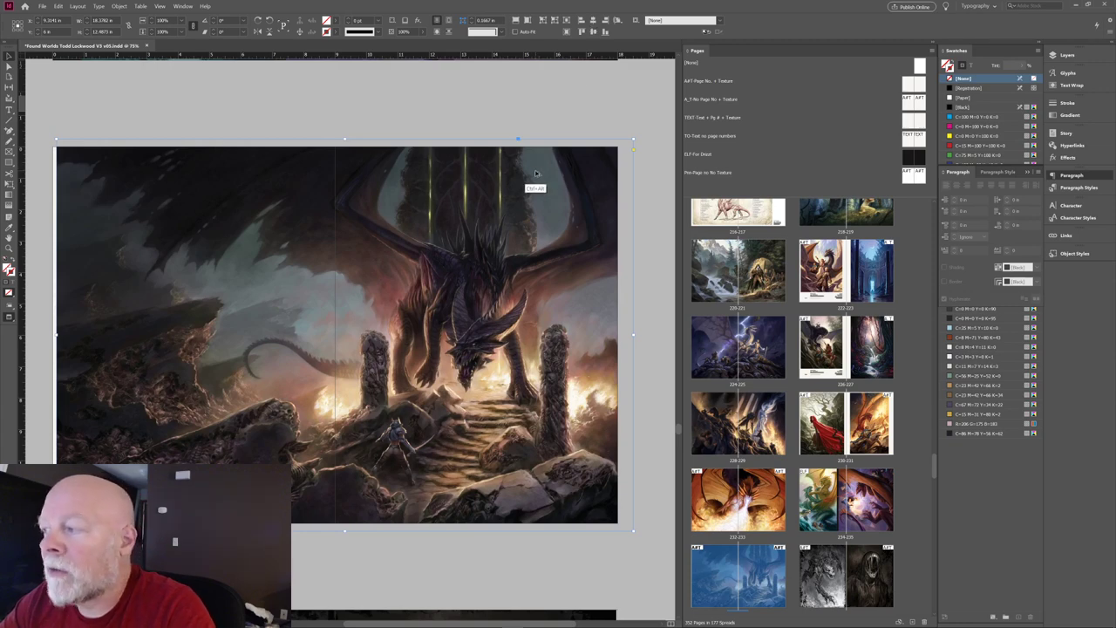
{"action": "left_click", "coordinate": [593, 20]}
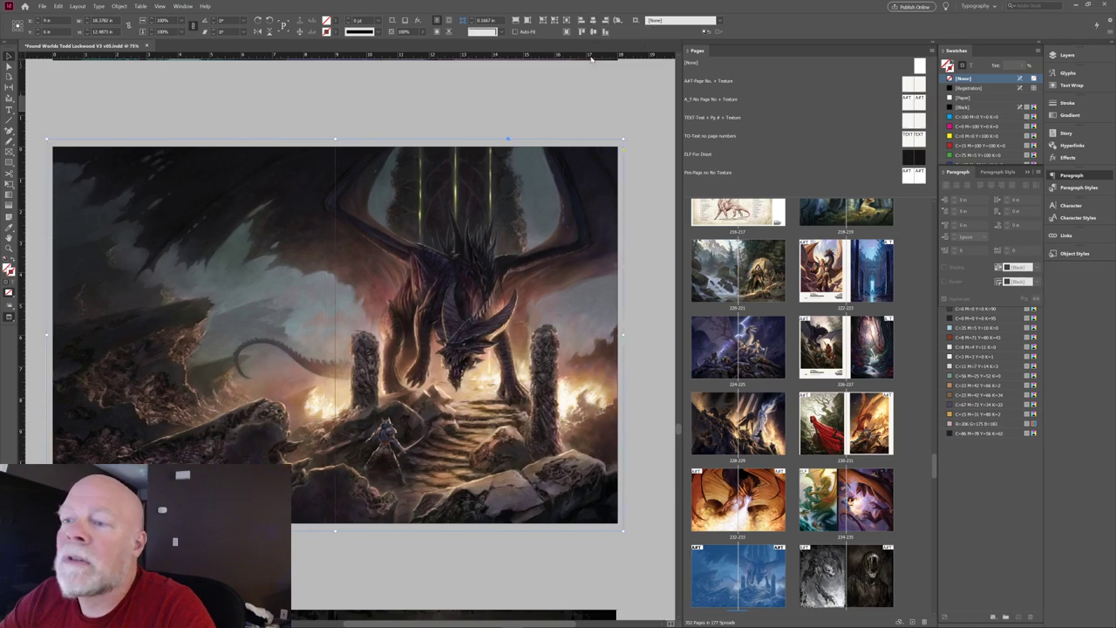
Show the guides and bleed, and resize the black dragon artwork about its centre to 18.25 in wide to match the bleed.
{"action": "key", "text": "w"}
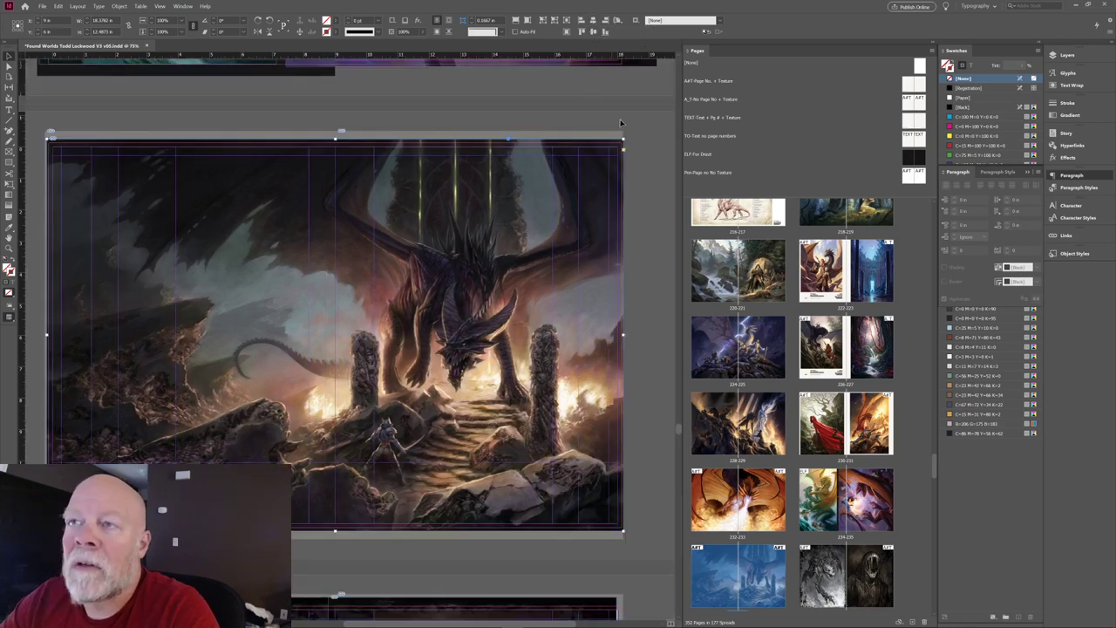
{"action": "mouse_move", "coordinate": [629, 147]}
{"action": "left_mouse_down"}
{"action": "mouse_move", "coordinate": [622, 157]}
{"action": "mouse_move", "coordinate": [631, 154]}
{"action": "mouse_move", "coordinate": [621, 140]}
{"action": "left_mouse_up"}
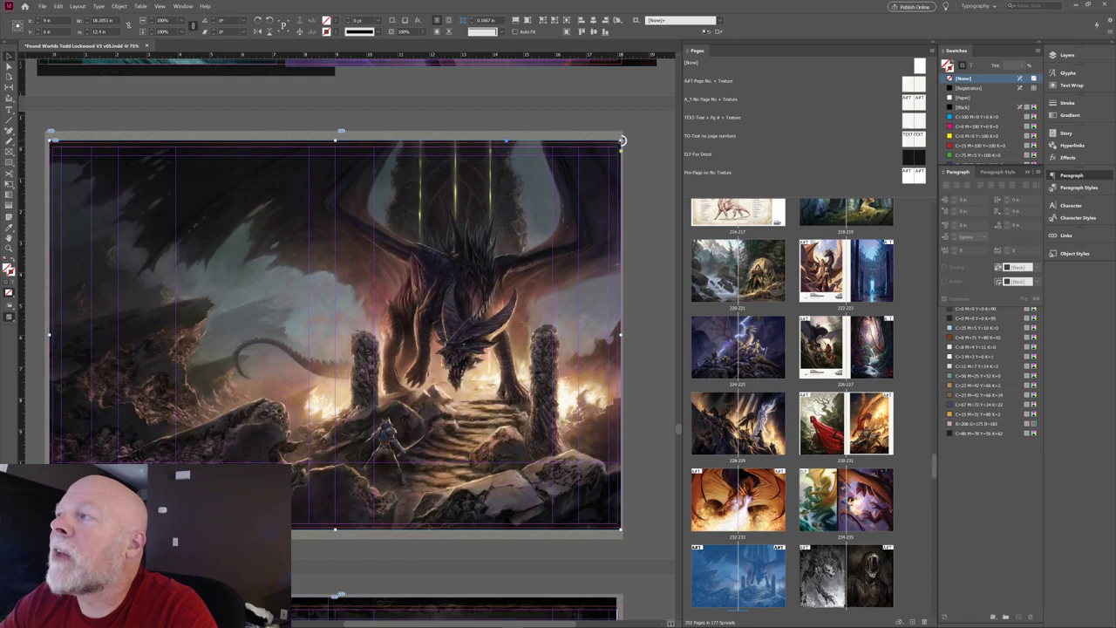
{"action": "left_click_drag", "start_coordinate": [620, 140], "coordinate": [552, 277]}
{"action": "key", "text": "ctrl+="}
{"action": "key", "text": "ctrl+="}
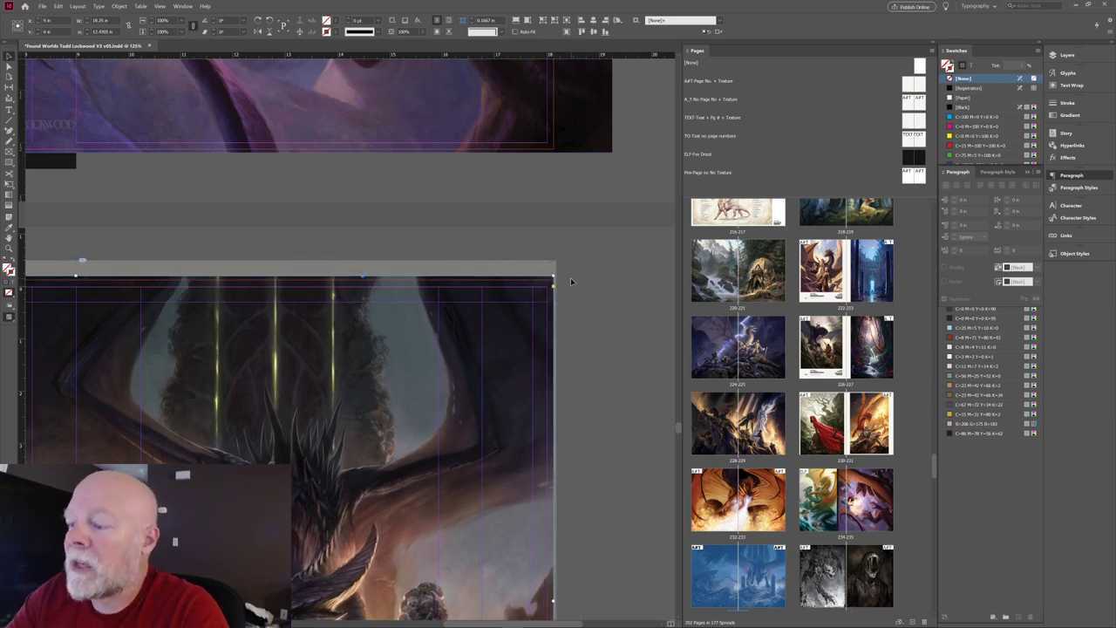
{"action": "key", "text": "ctrl+0"}
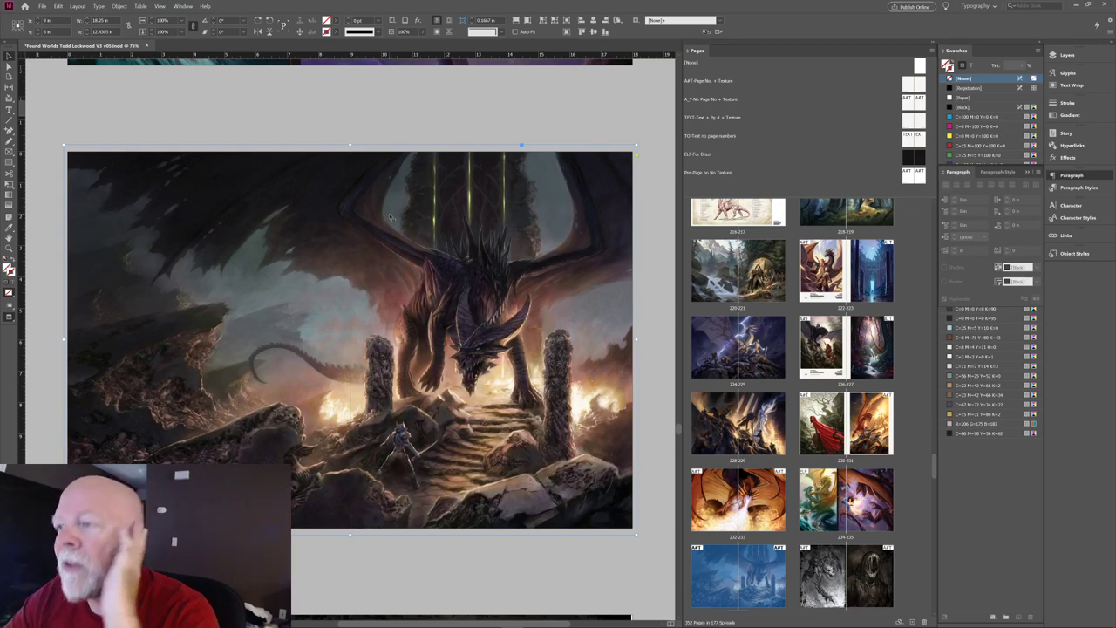
{"action": "left_click", "coordinate": [410, 111]}
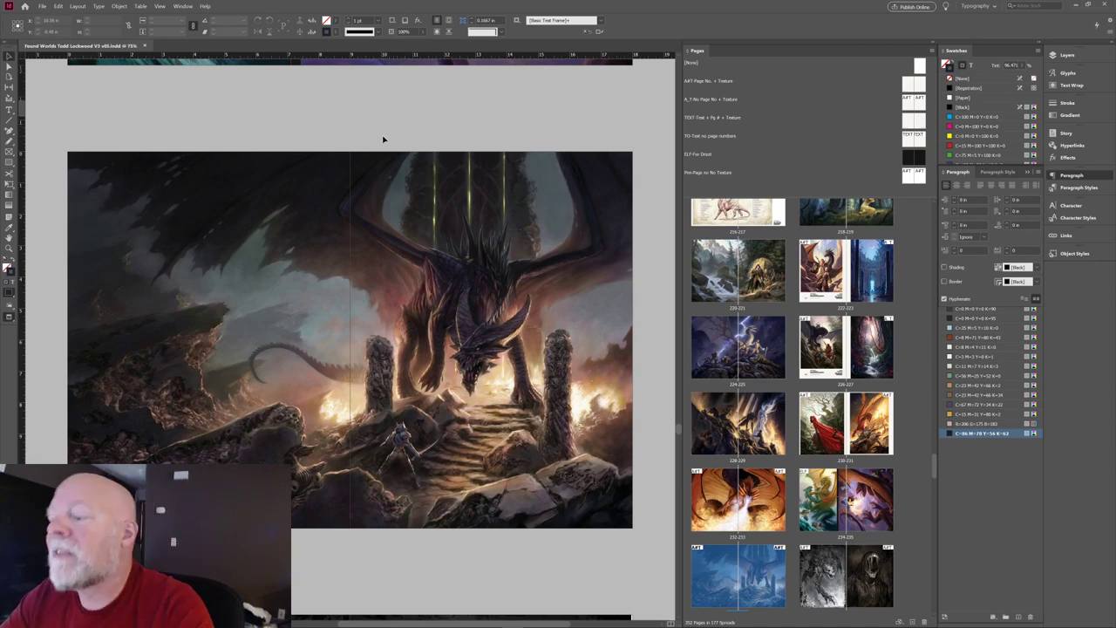
On the next spread, pull the long-haired figure's artwork away from the spine and shift the skull-headed creature's artwork outward to X 4.4167 in.
{"action": "key", "text": "ctrl+minus"}
{"action": "scroll", "coordinate": [381, 282], "scroll_direction": "down", "scroll_amount": 3}
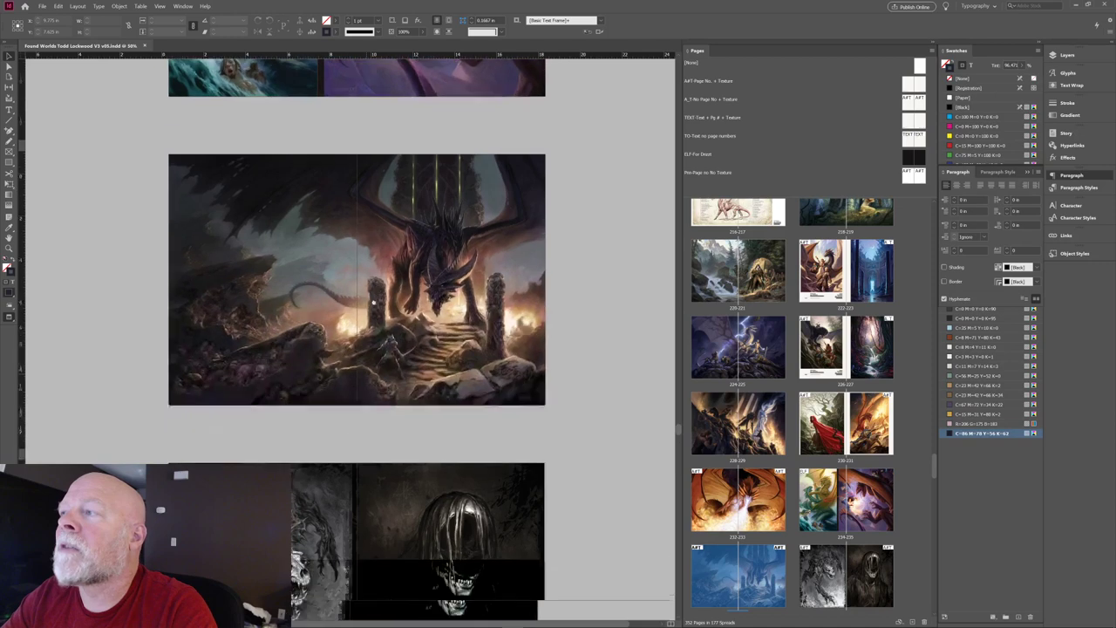
{"action": "scroll", "coordinate": [380, 284], "scroll_direction": "down", "scroll_amount": 3}
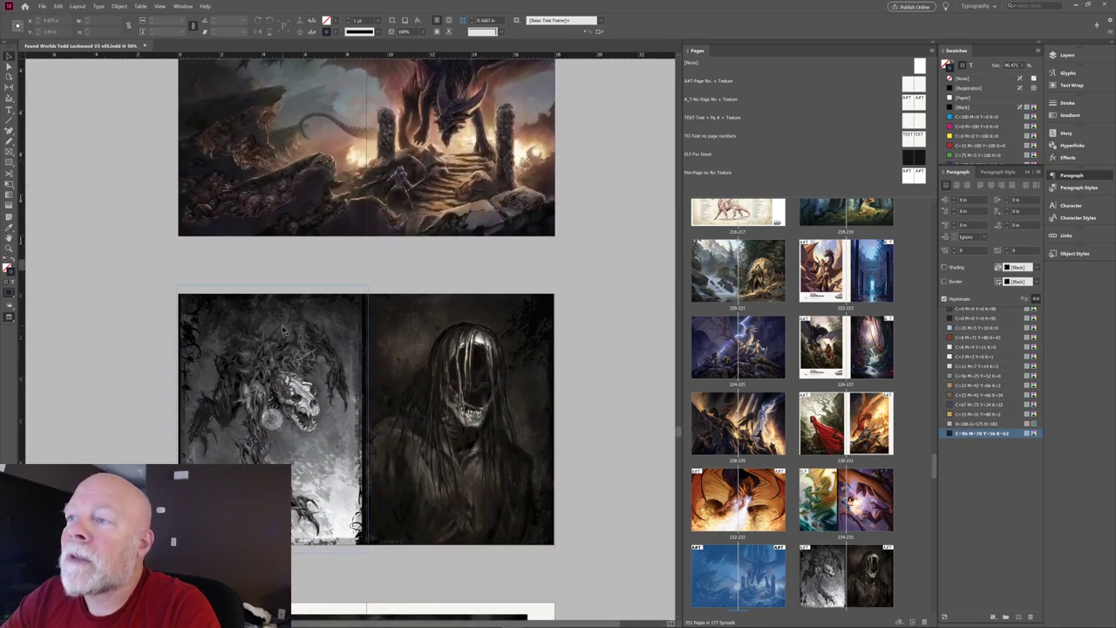
{"action": "left_click", "coordinate": [284, 327]}
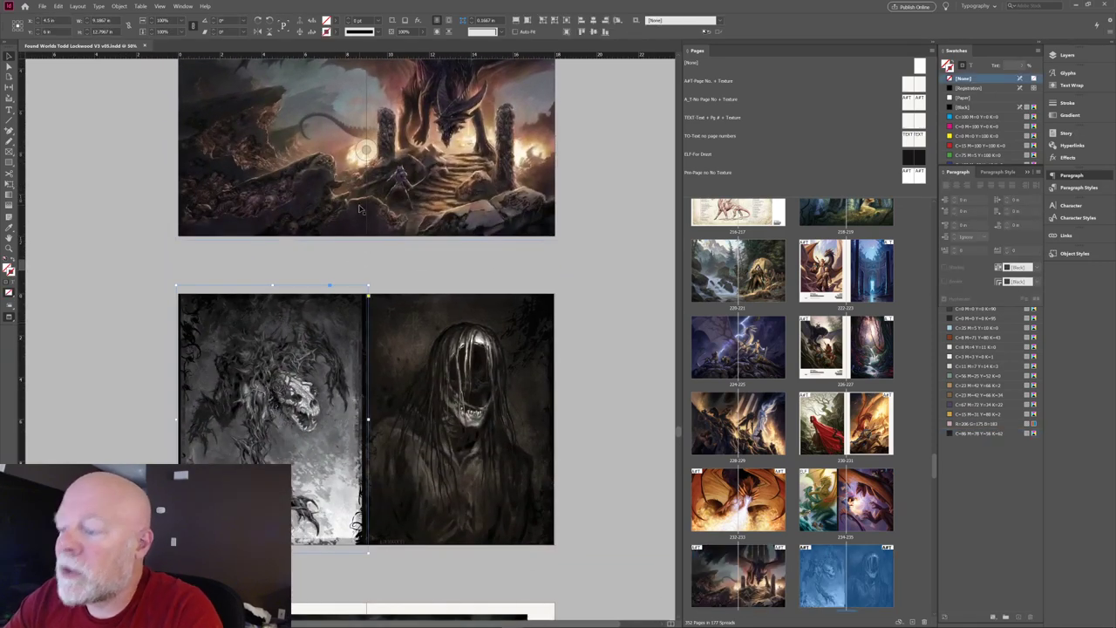
{"action": "key", "text": "ctrl+equal"}
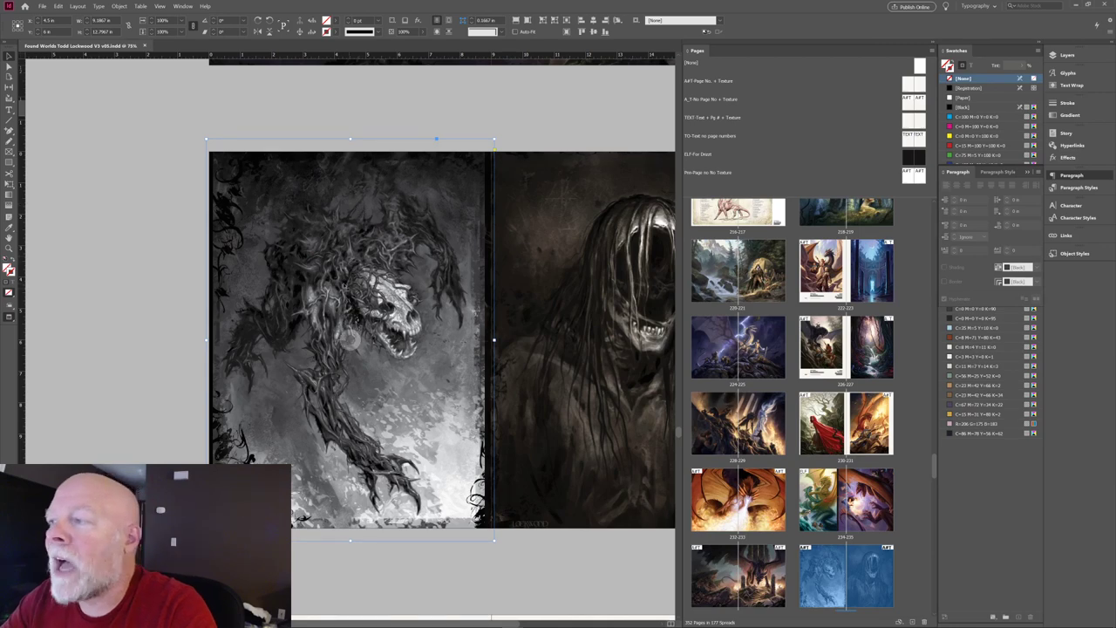
{"action": "left_click_drag", "start_coordinate": [490, 231], "coordinate": [534, 253]}
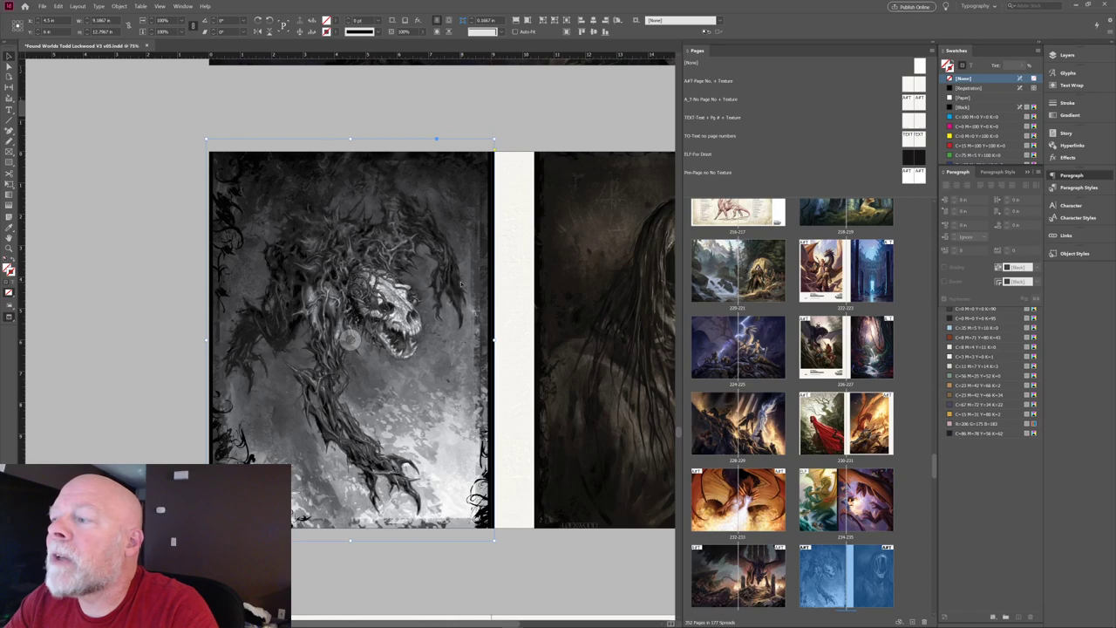
{"action": "key", "text": "ctrl+alt+shift+c"}
{"action": "key", "text": "shift+Right"}
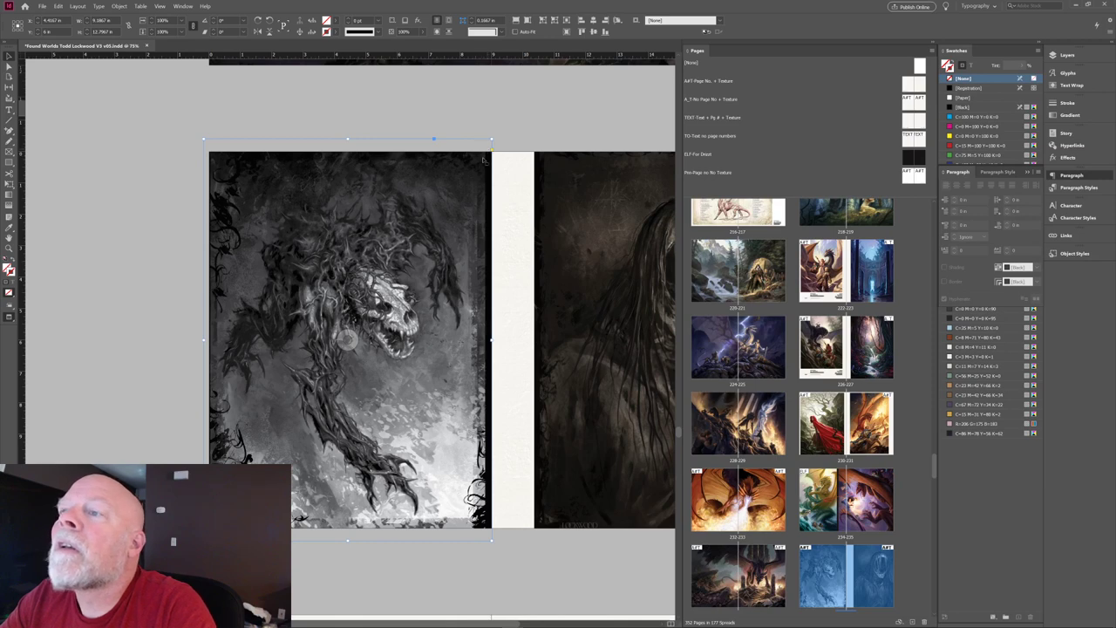
{"action": "scroll", "coordinate": [392, 226], "scroll_direction": "right", "scroll_amount": 2}
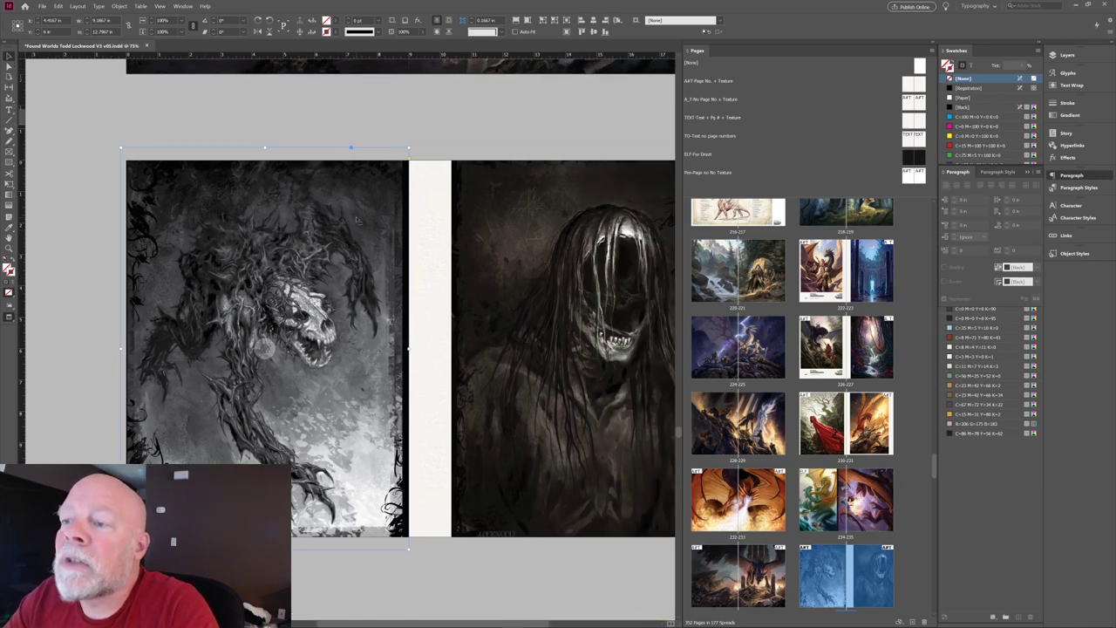
{"action": "key", "text": "shift+Up"}
{"action": "key", "text": "shift+Down"}
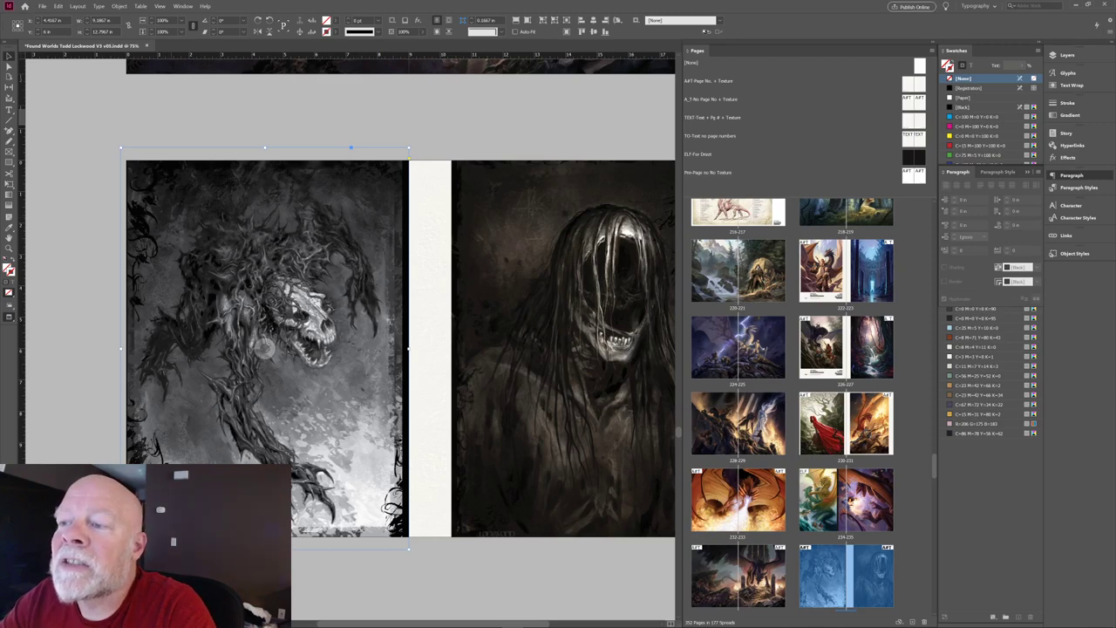
Nudge the long-haired figure's artwork back inward until its inner edge meets the spine.
{"action": "left_click", "coordinate": [510, 220]}
{"action": "scroll", "coordinate": [488, 136], "scroll_direction": "right", "scroll_amount": 3}
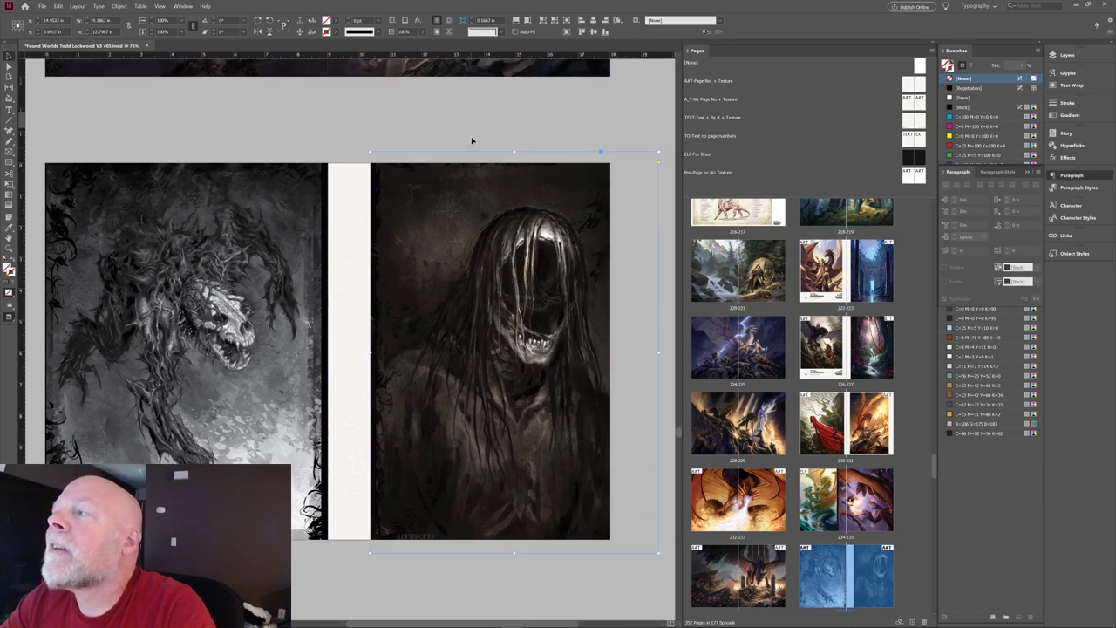
{"action": "key", "text": "shift+Left"}
{"action": "key", "text": "shift+Left"}
{"action": "key", "text": "shift+Left"}
{"action": "key", "text": "shift+Left"}
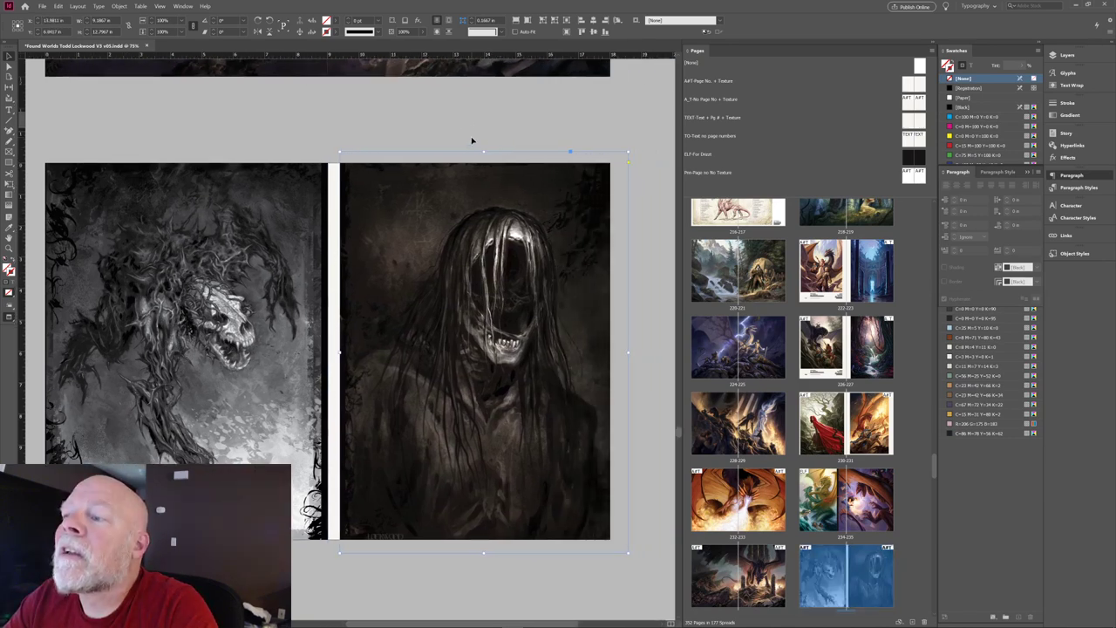
{"action": "key", "text": "shift+Left"}
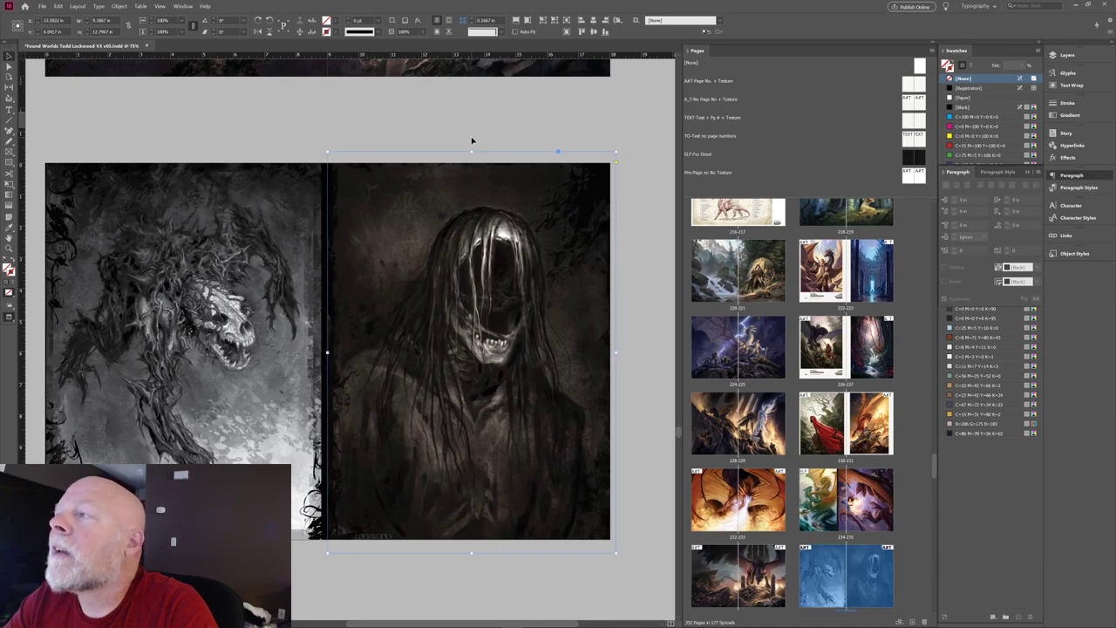
{"action": "left_click", "coordinate": [450, 119]}
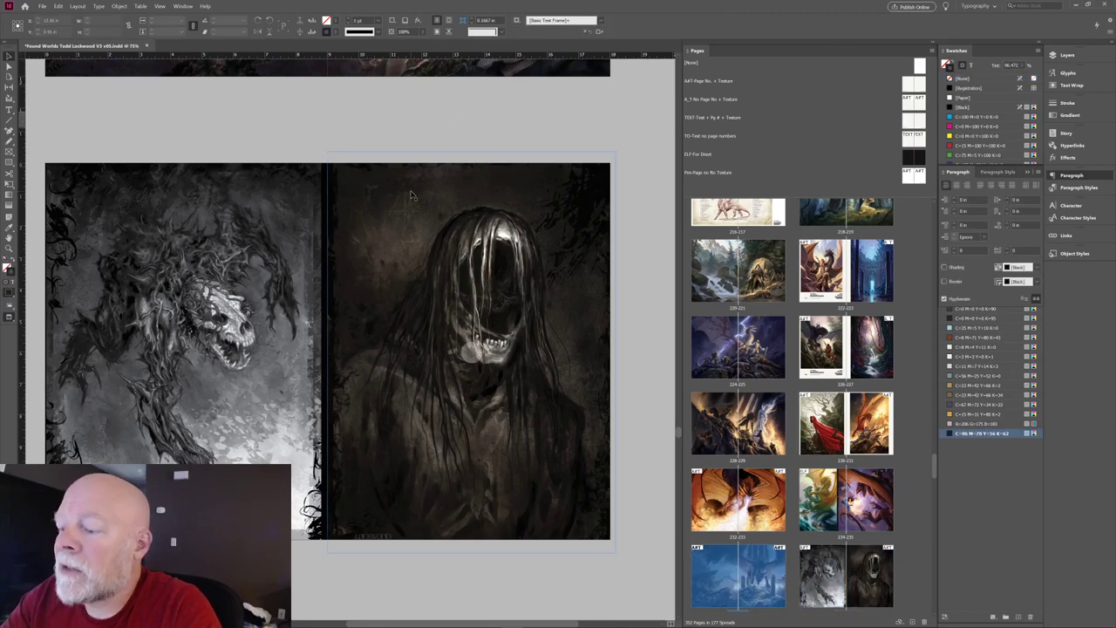
Examine the dark gap at the spine between the two monster artworks up close, testing a small sideways nudge.
{"action": "key", "text": "ctrl+equal"}
{"action": "key", "text": "ctrl+equal"}
{"action": "key", "text": "ctrl+equal"}
{"action": "key", "text": "ctrl+equal"}
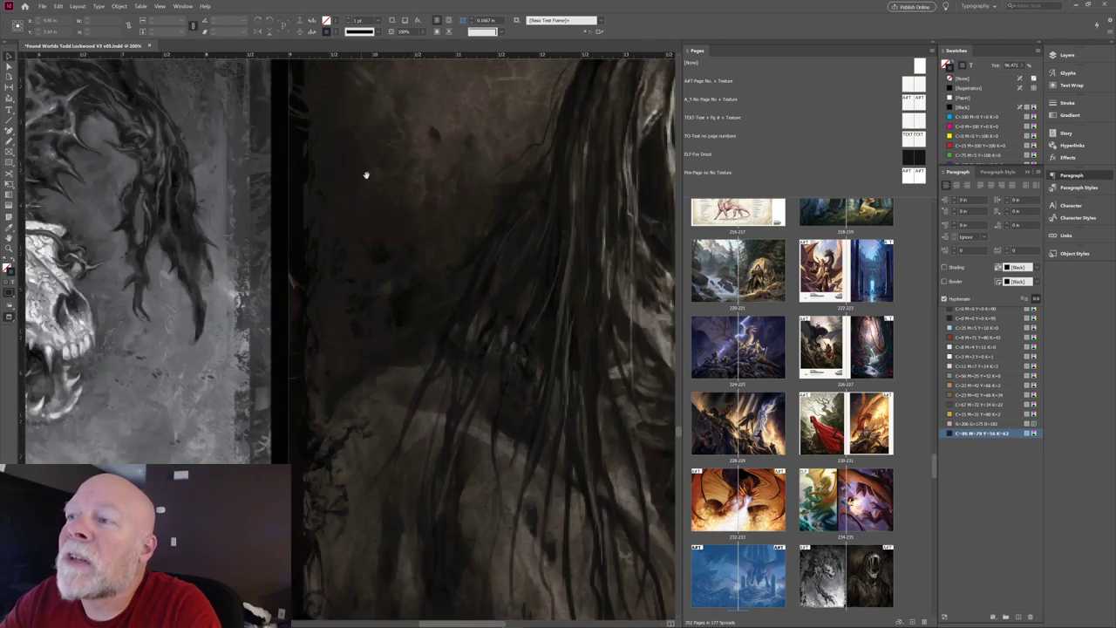
{"action": "left_click_drag", "start_coordinate": [366, 175], "coordinate": [391, 225]}
{"action": "left_click", "coordinate": [381, 210]}
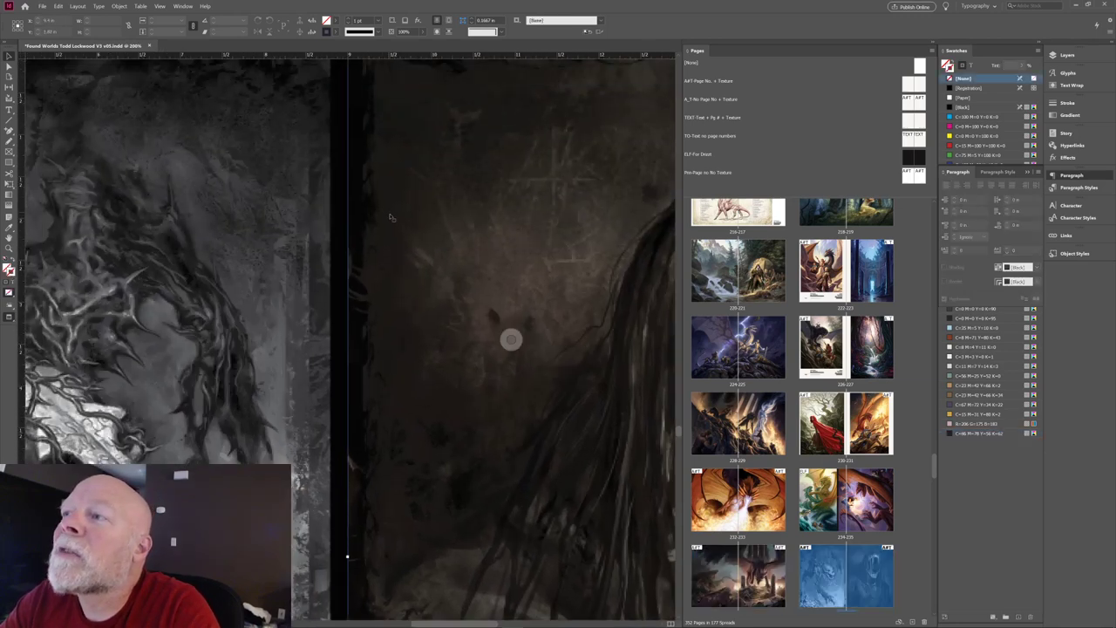
{"action": "key", "text": "Right"}
{"action": "key", "text": "Left"}
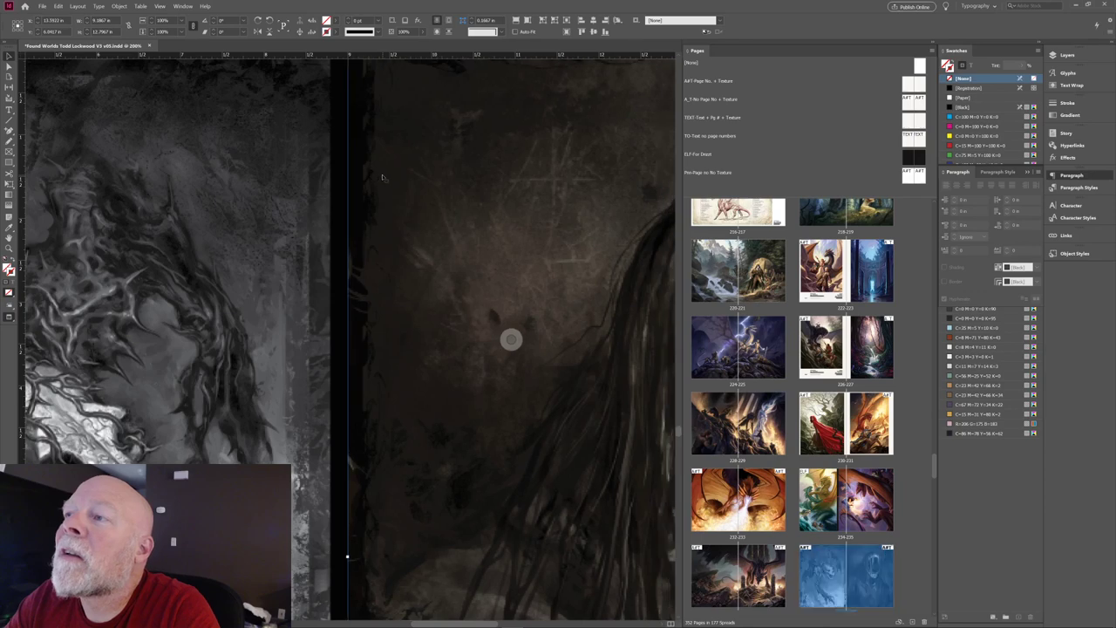
{"action": "scroll", "coordinate": [389, 138], "scroll_direction": "up", "scroll_amount": 3}
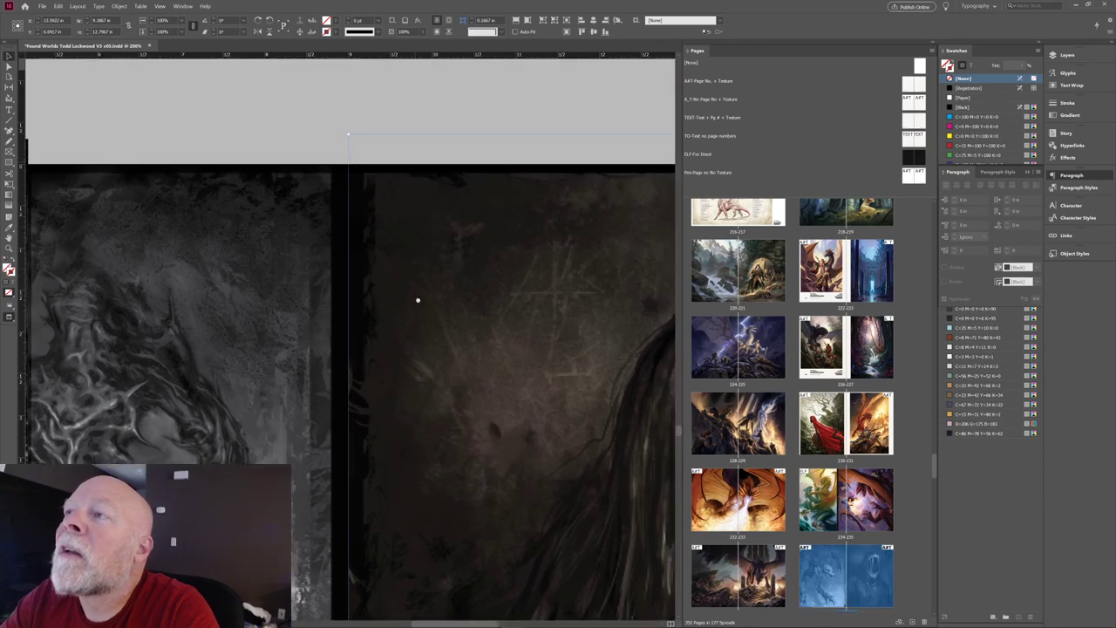
{"action": "left_click", "coordinate": [388, 184]}
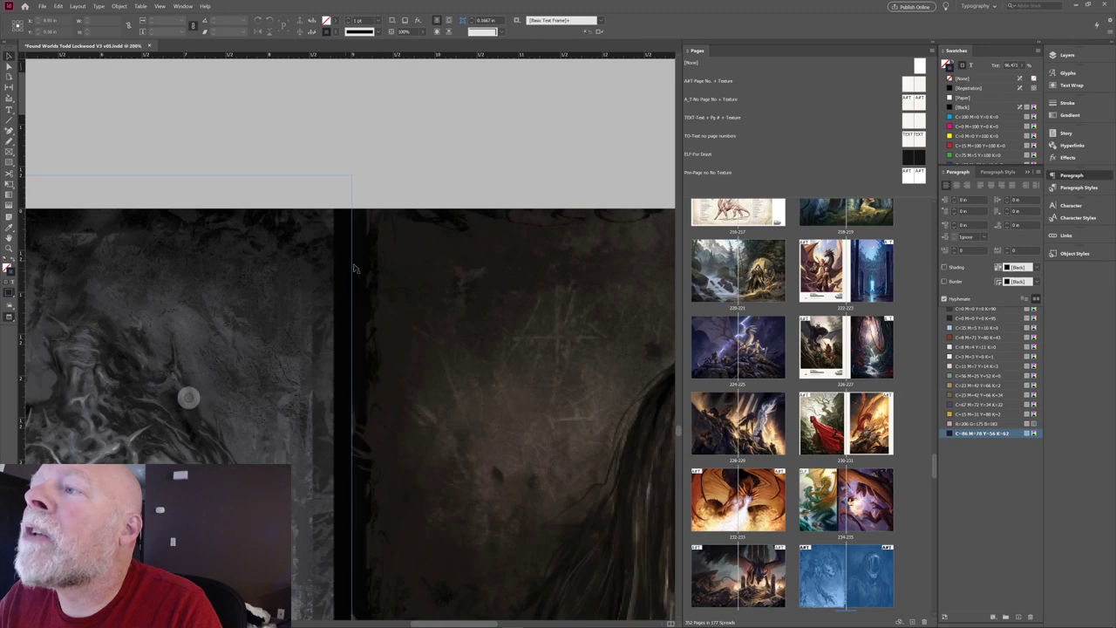
Nudge the long-haired figure's artwork upward to about Y 5.75 in so its lower border sits nearer the page's bottom edge.
{"action": "key", "text": "ctrl+1"}
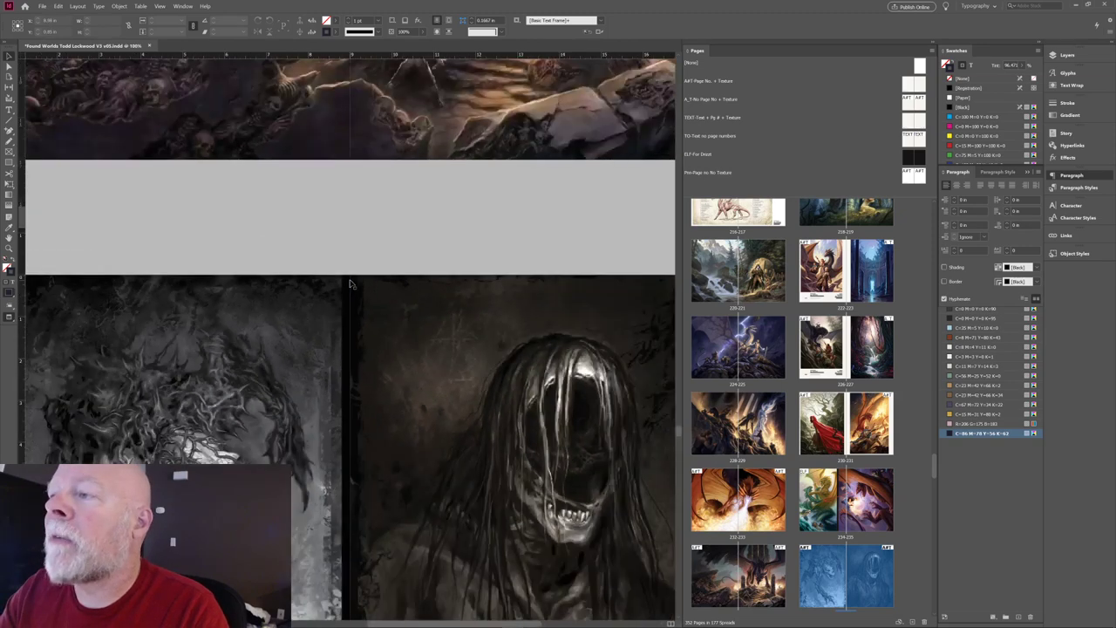
{"action": "key", "text": "ctrl+minus"}
{"action": "scroll", "coordinate": [406, 259], "scroll_direction": "down", "scroll_amount": 2}
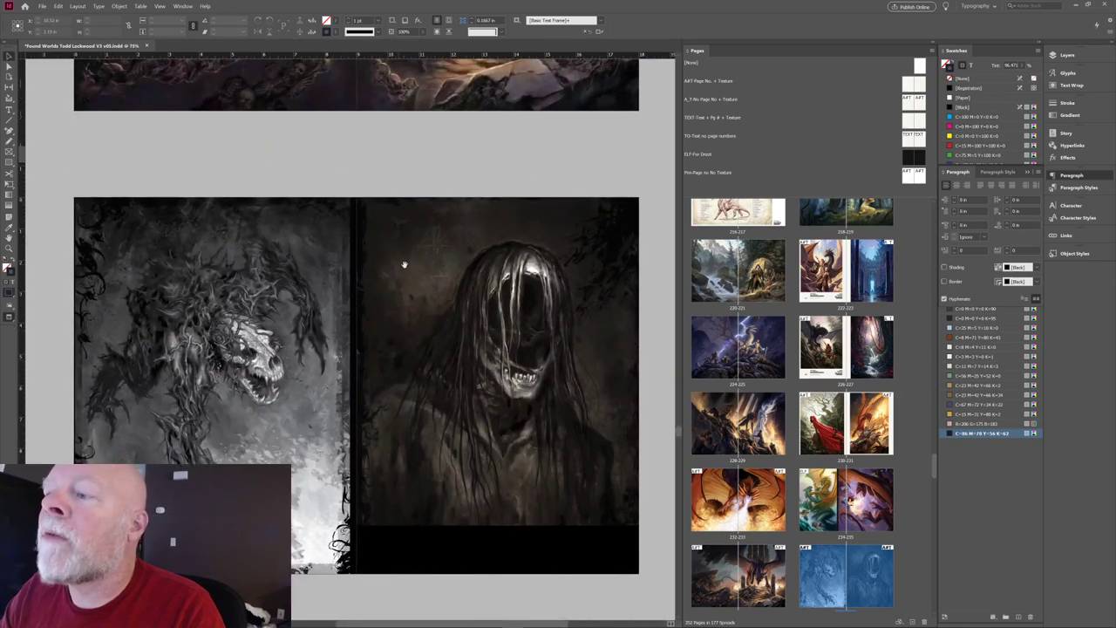
{"action": "left_click", "coordinate": [447, 279]}
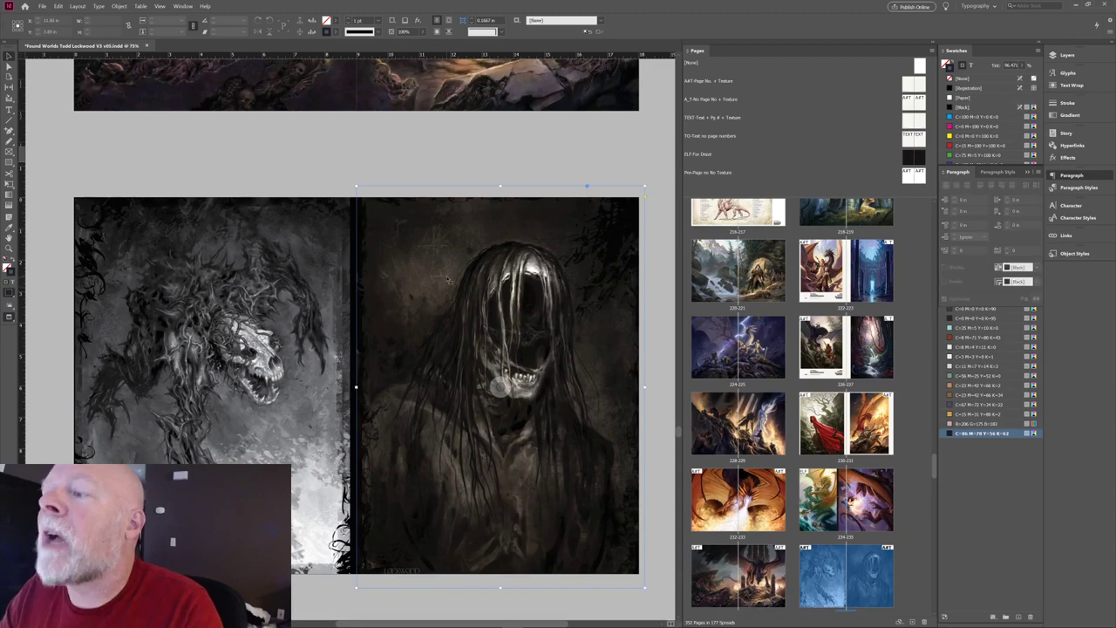
{"action": "double_click", "coordinate": [447, 279]}
{"action": "key", "text": "shift+Up"}
{"action": "key", "text": "shift+Up"}
{"action": "key", "text": "shift+Up"}
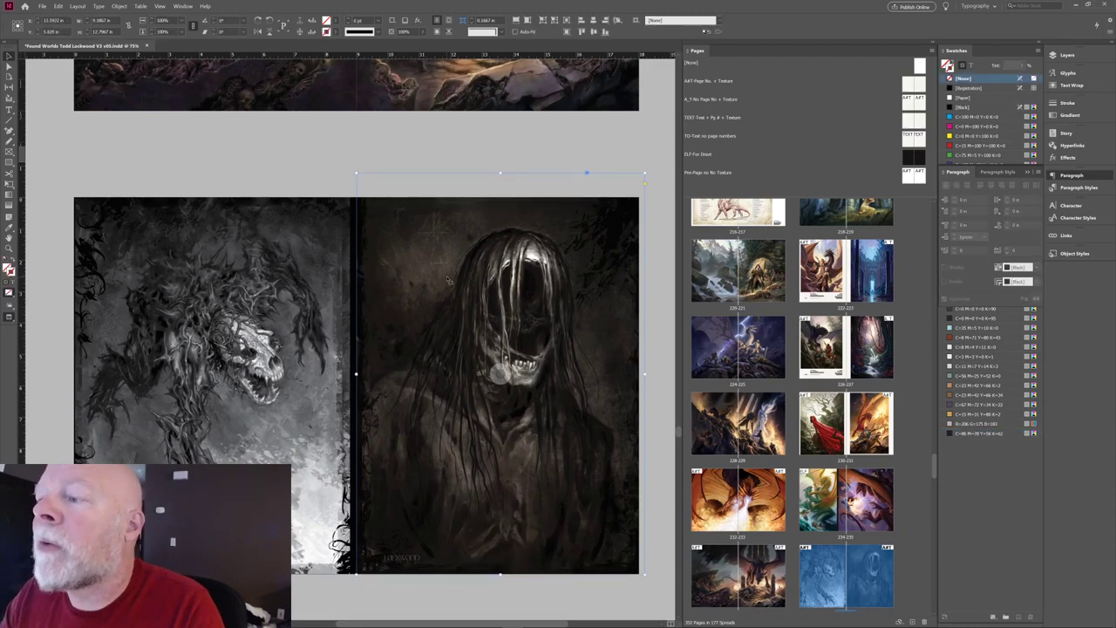
{"action": "key", "text": "shift+Down"}
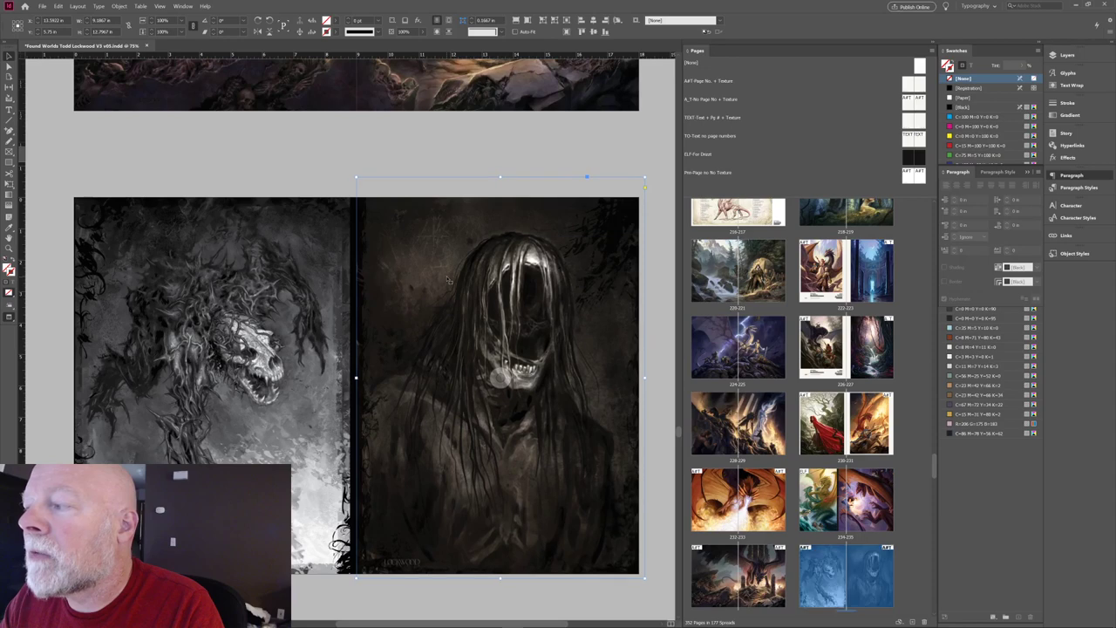
{"action": "left_click", "coordinate": [204, 159]}
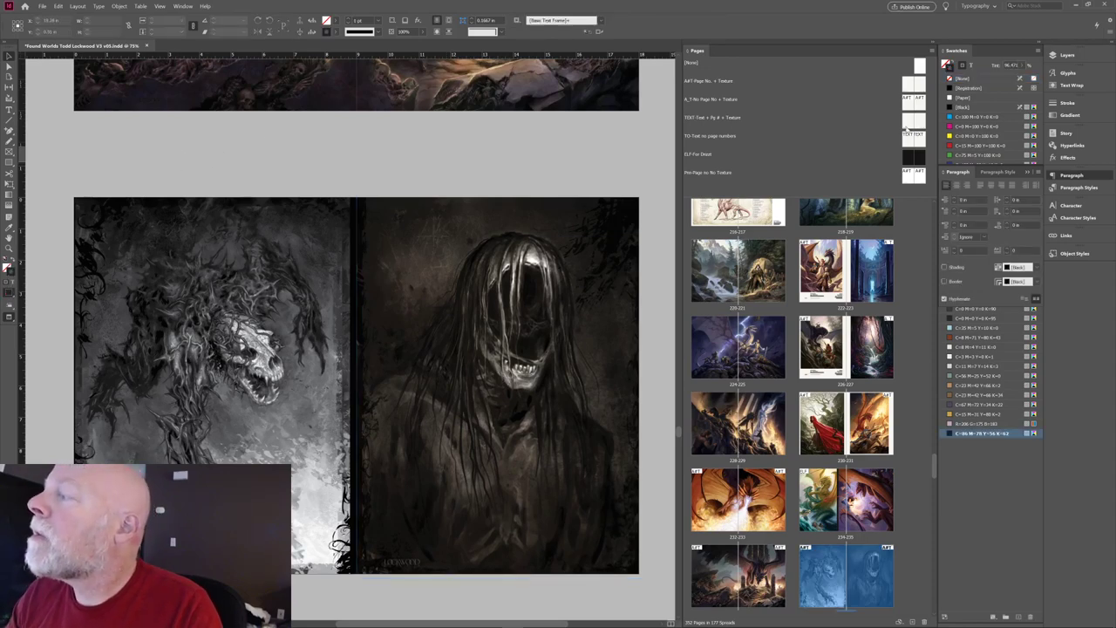
Apply the [None] master to the monster spread 238–239 and the full-bleed dragon spreads 232–233 and 236–237.
{"action": "left_click", "coordinate": [919, 64]}
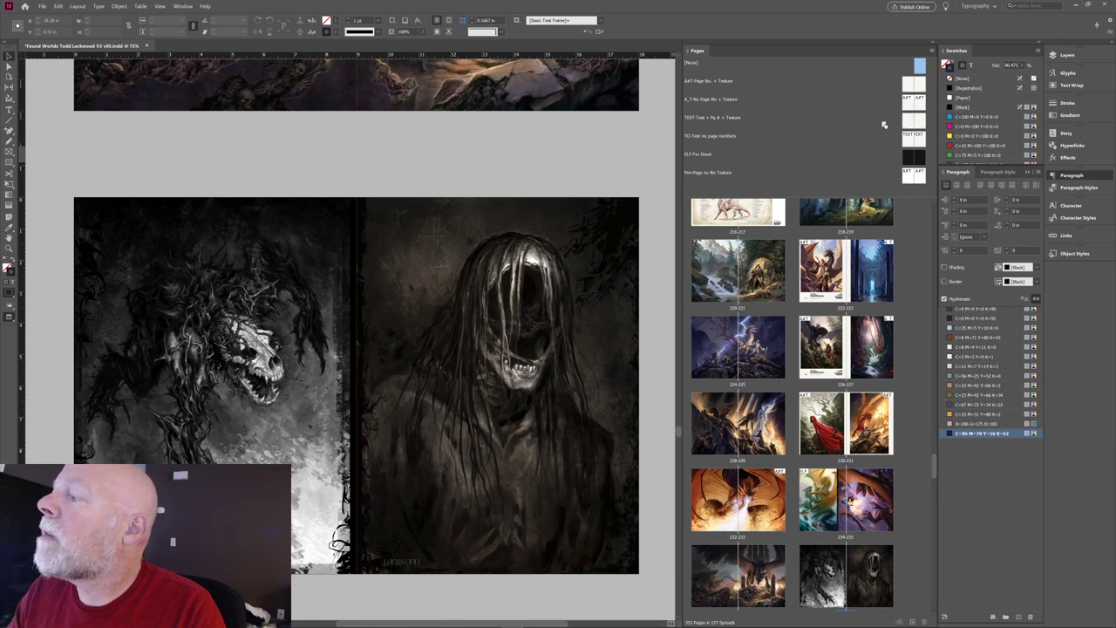
{"action": "left_click_drag", "start_coordinate": [883, 124], "coordinate": [783, 478]}
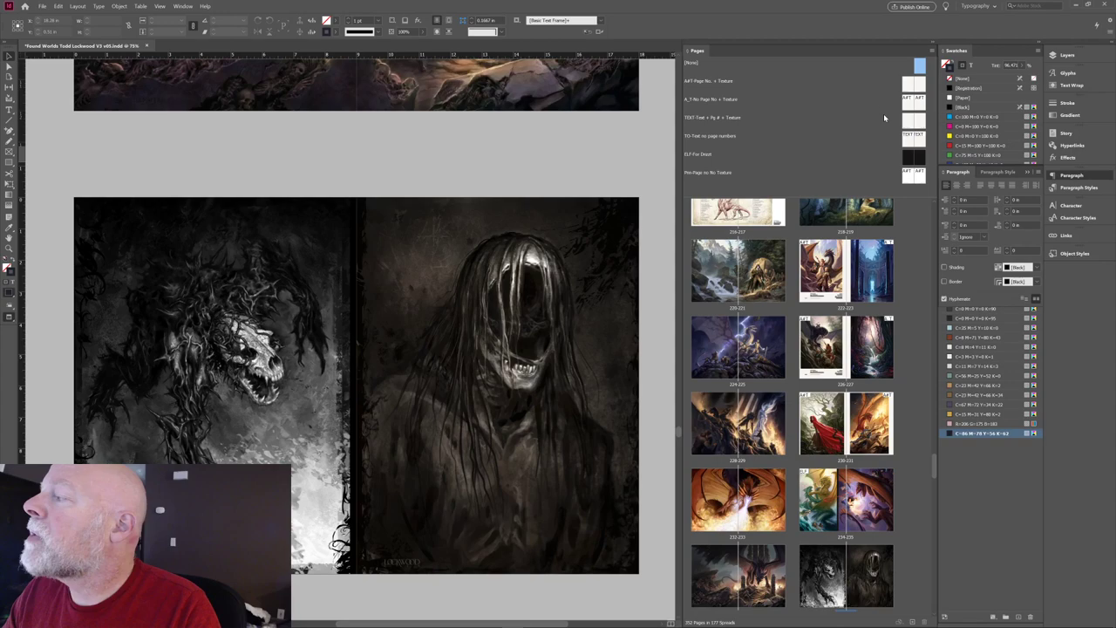
Review the full-bleed dragon artwork on spreads 232–233 through 236–237, checking each page's edges and background.
{"action": "scroll", "coordinate": [451, 149], "scroll_direction": "up", "scroll_amount": 5}
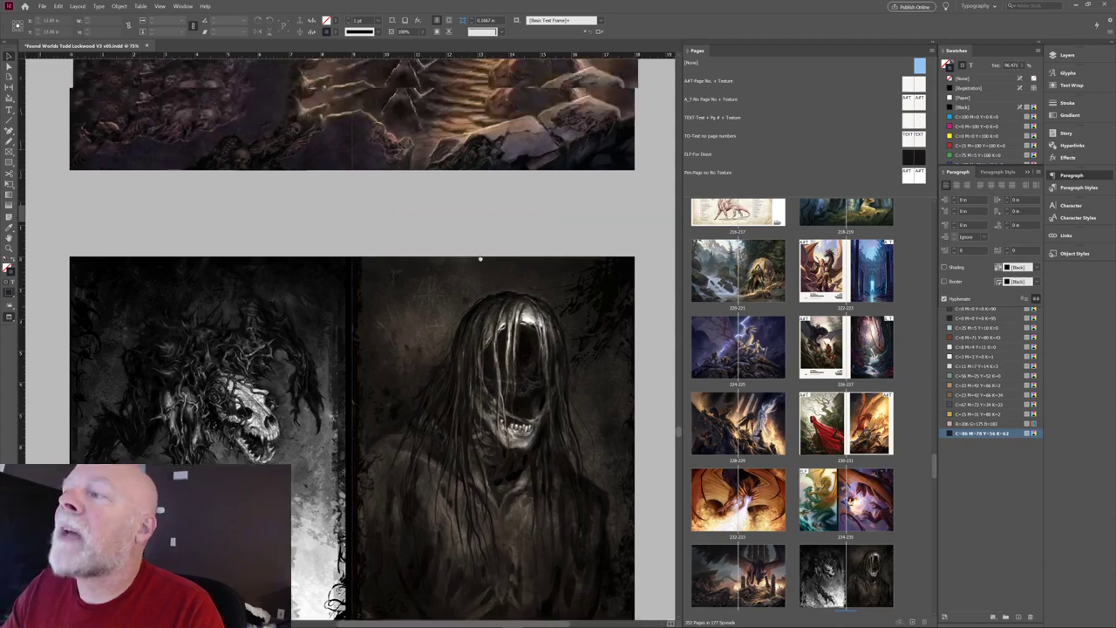
{"action": "scroll", "coordinate": [481, 315], "scroll_direction": "up", "scroll_amount": 10}
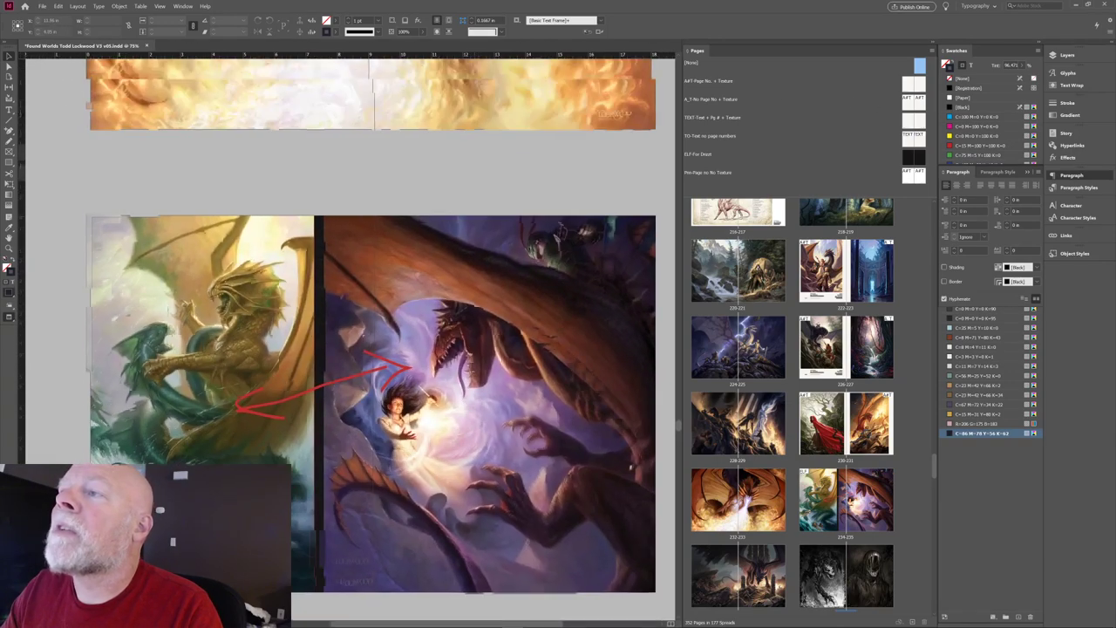
{"action": "scroll", "coordinate": [489, 404], "scroll_direction": "up", "scroll_amount": 4}
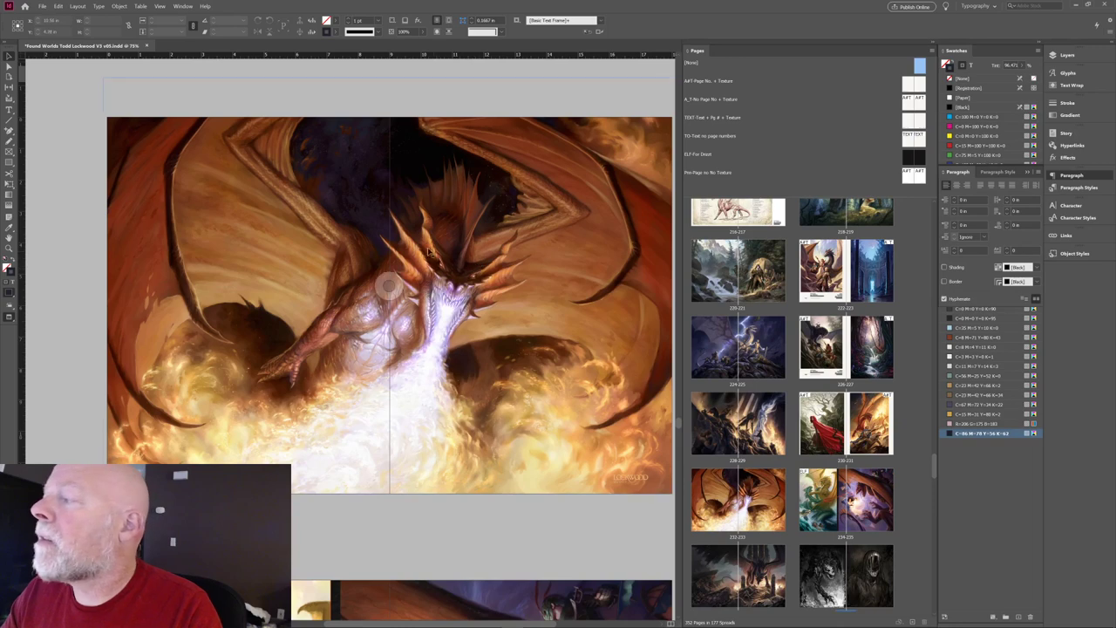
{"action": "scroll", "coordinate": [475, 300], "scroll_direction": "down", "scroll_amount": 5}
{"action": "scroll", "coordinate": [472, 329], "scroll_direction": "down", "scroll_amount": 5}
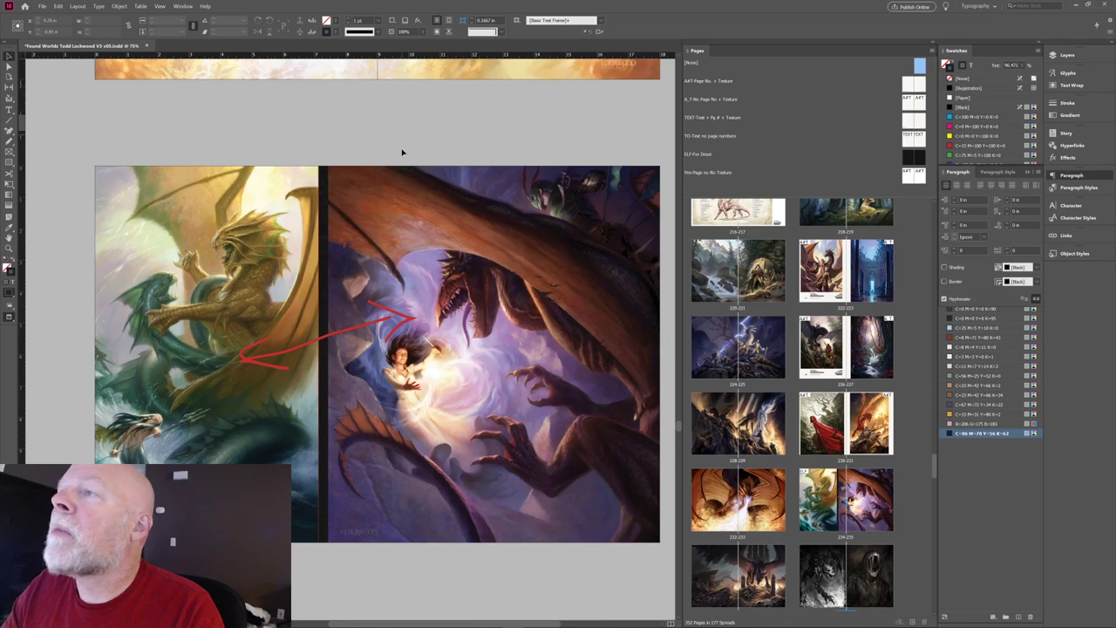
{"action": "scroll", "coordinate": [465, 273], "scroll_direction": "down", "scroll_amount": 6}
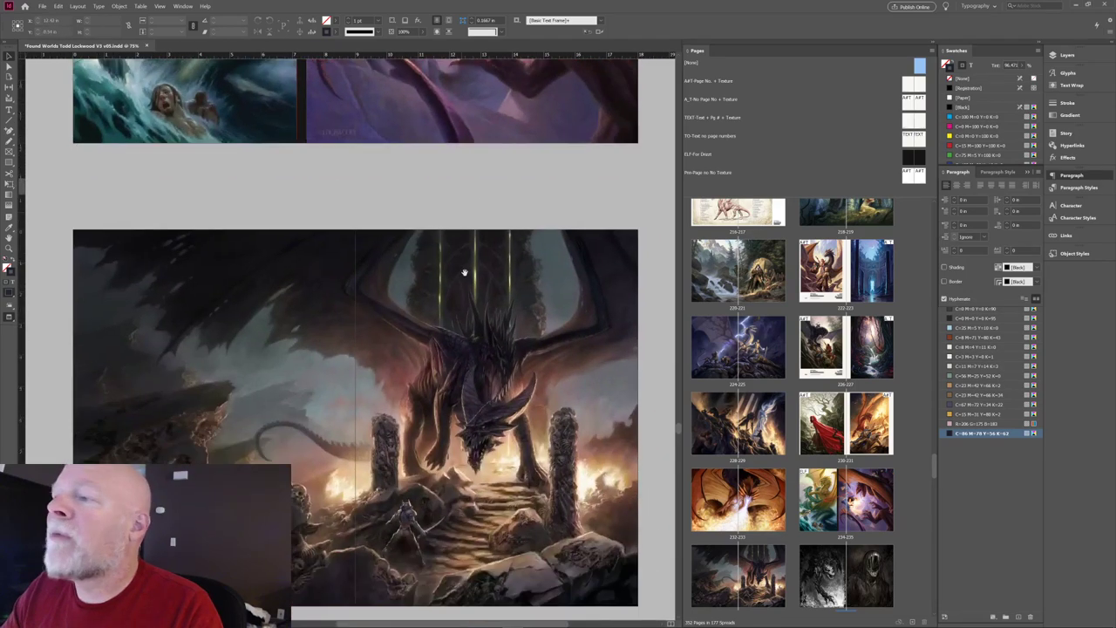
{"action": "scroll", "coordinate": [465, 273], "scroll_direction": "down", "scroll_amount": 2}
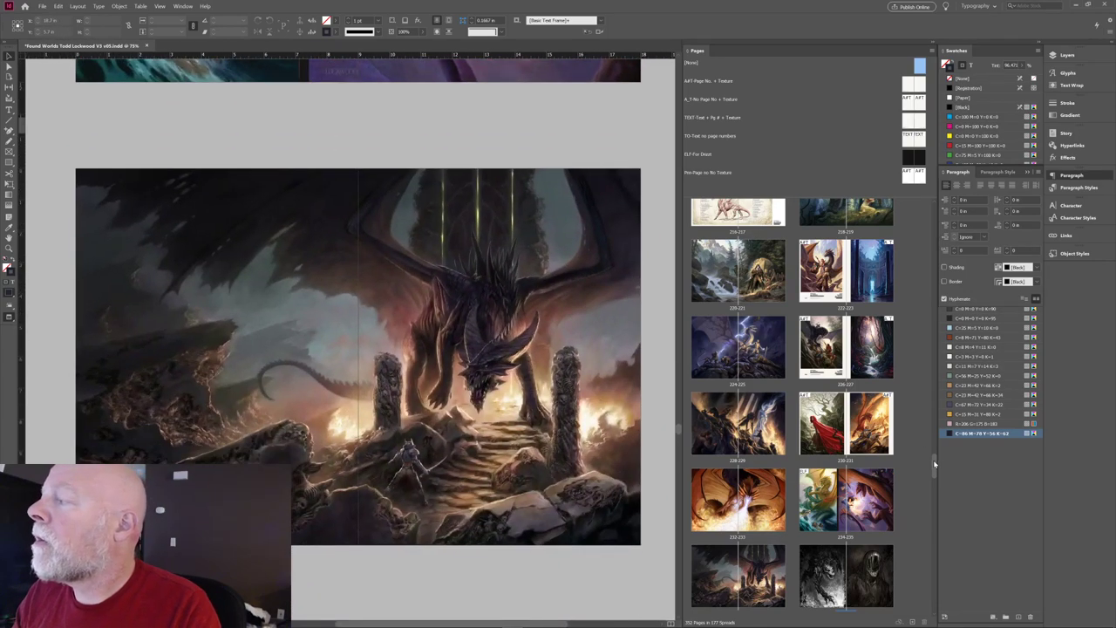
Apply the [None] master to spread 240–241, which holds the winged woman cradling a baby.
{"action": "left_click_drag", "start_coordinate": [935, 462], "coordinate": [937, 479]}
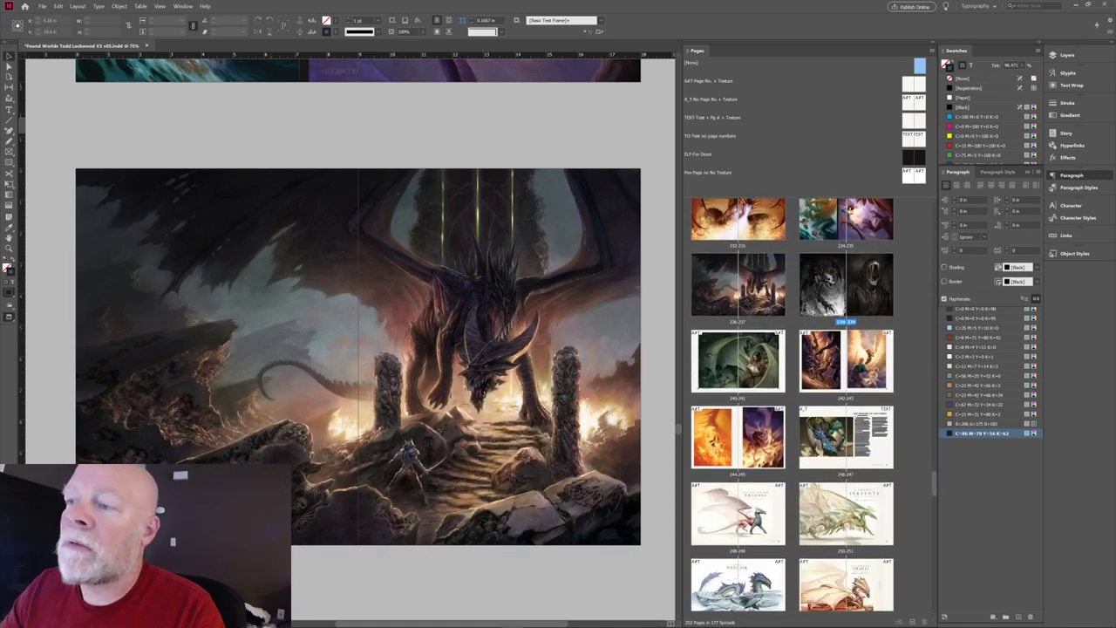
{"action": "scroll", "coordinate": [314, 580], "scroll_direction": "down", "scroll_amount": 8}
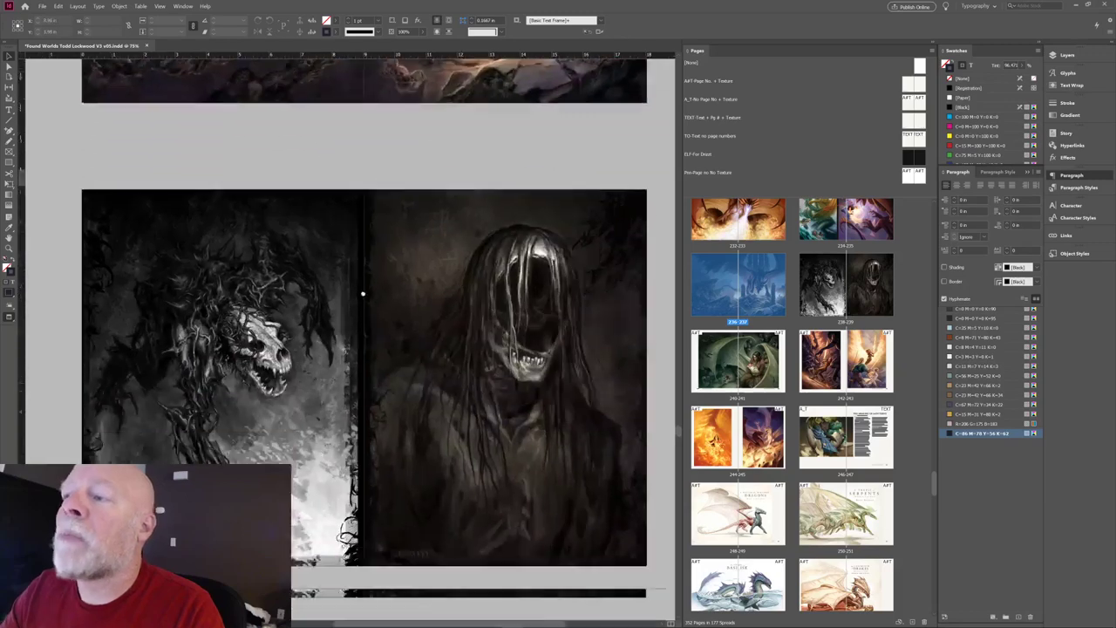
{"action": "scroll", "coordinate": [358, 349], "scroll_direction": "down", "scroll_amount": 1}
{"action": "scroll", "coordinate": [358, 340], "scroll_direction": "down", "scroll_amount": 3}
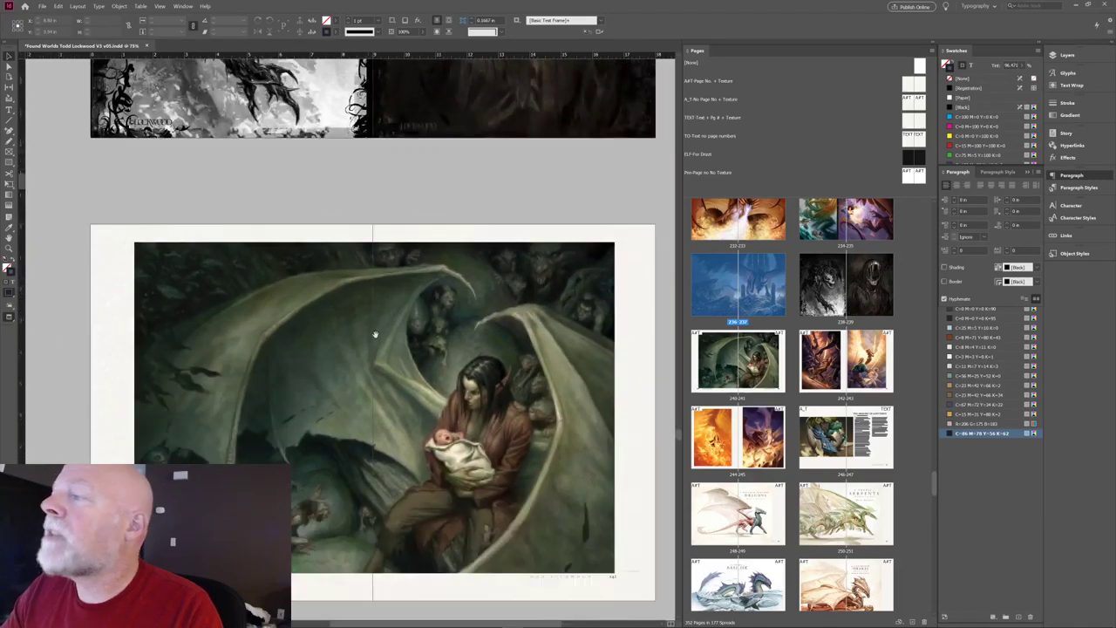
{"action": "left_click", "coordinate": [356, 300]}
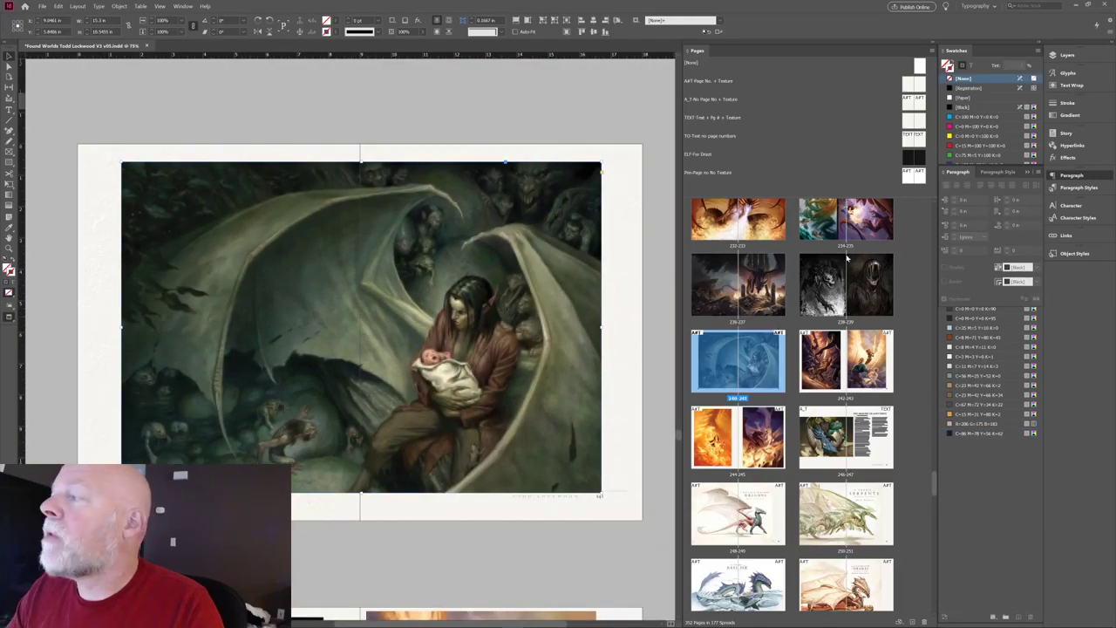
{"action": "left_click", "coordinate": [919, 66]}
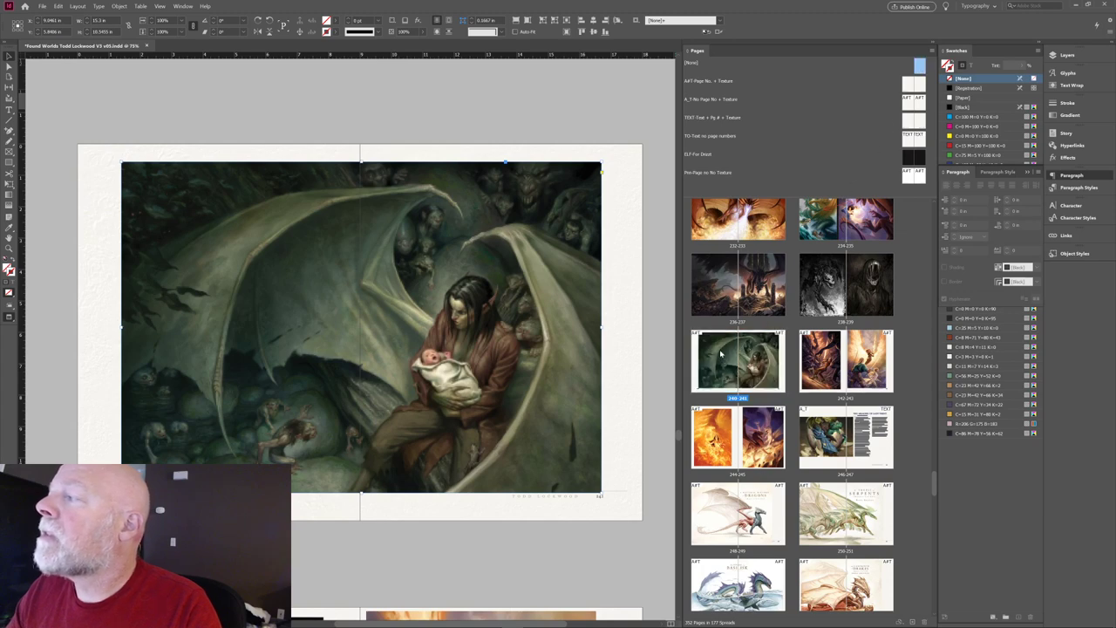
{"action": "left_click_drag", "start_coordinate": [922, 67], "coordinate": [765, 364]}
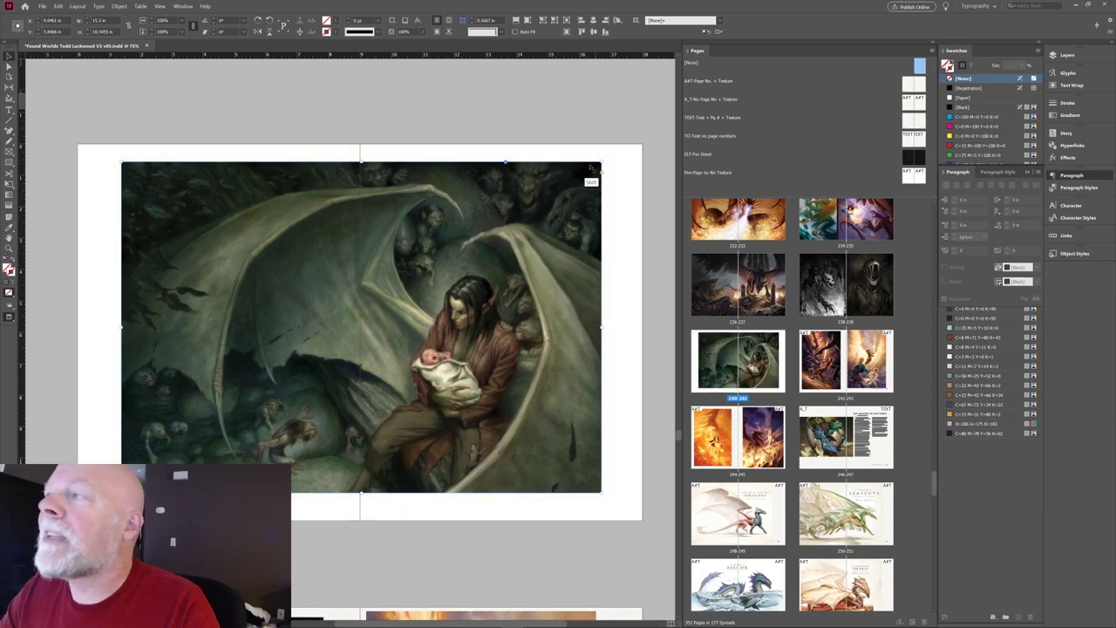
Center the artwork of the woman and baby on its spread and enlarge its frame proportionally to 18.25 in wide, reaching the side bleeds.
{"action": "left_click", "coordinate": [593, 32]}
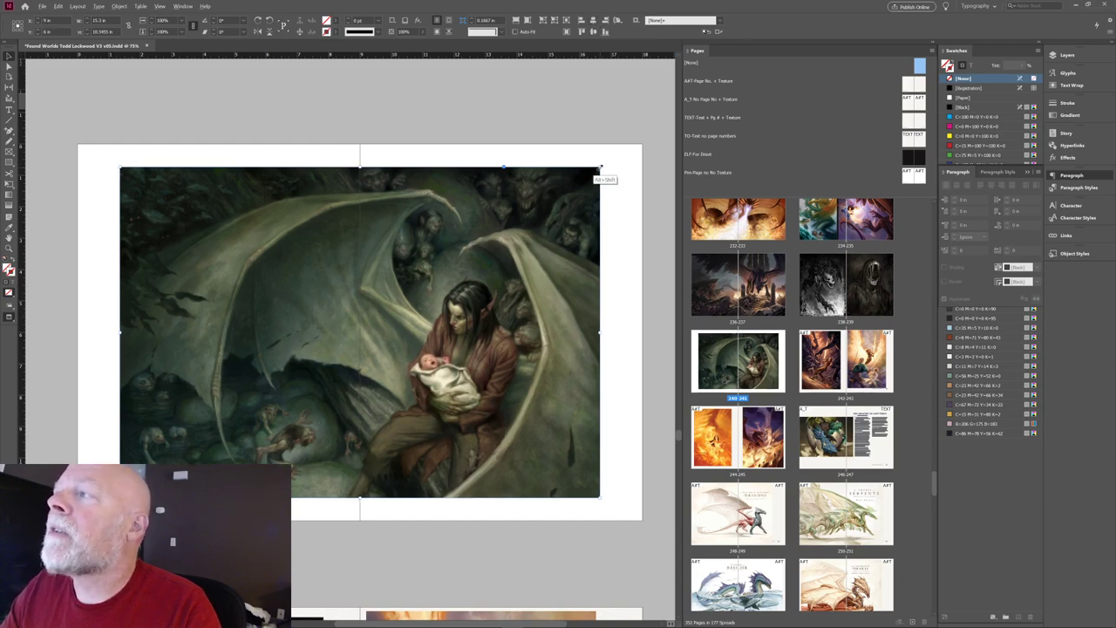
{"action": "left_click_drag", "start_coordinate": [603, 167], "coordinate": [632, 136]}
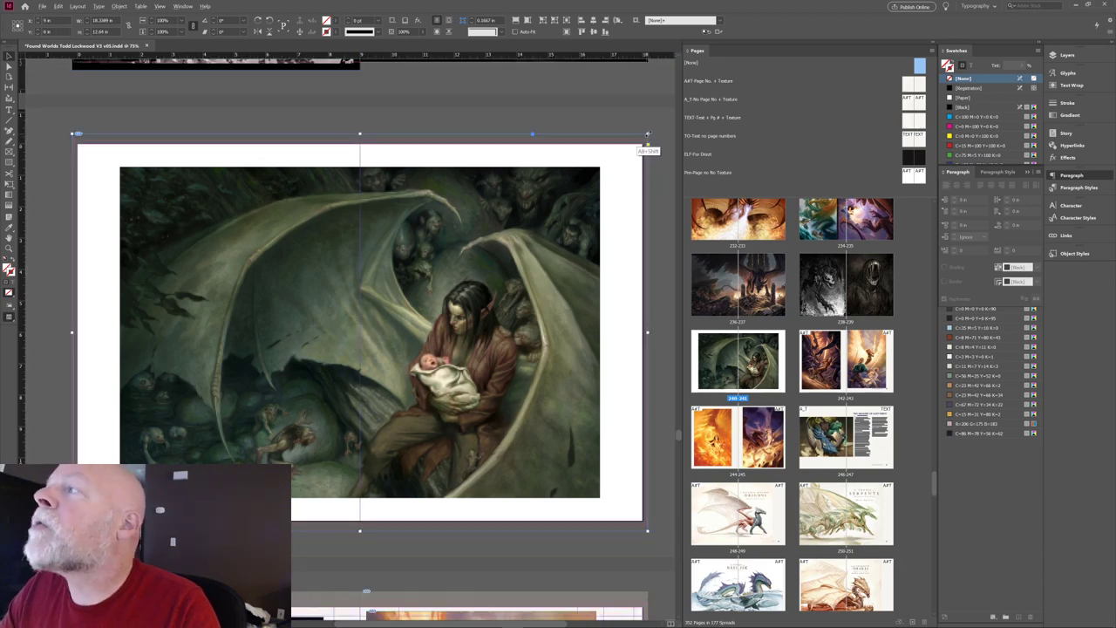
{"action": "left_click_drag", "start_coordinate": [644, 143], "coordinate": [646, 136]}
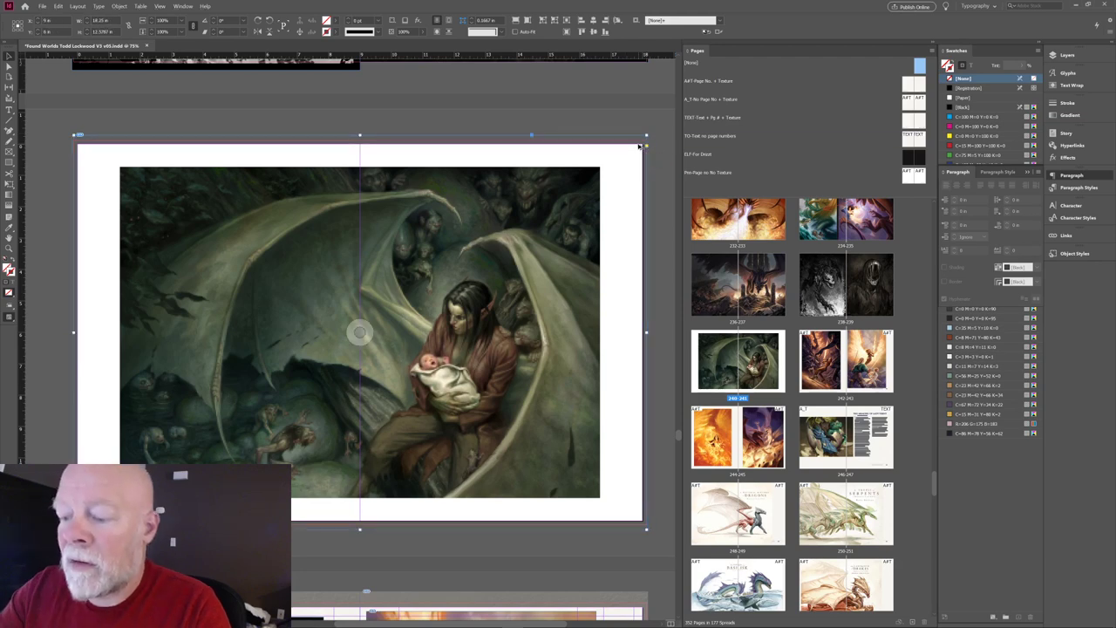
Fill the enlarged frame proportionally with the woman-and-baby image and shift it up to Y 5.875 in.
{"action": "key", "text": "ctrl+alt+shift+c"}
{"action": "left_click", "coordinate": [488, 123]}
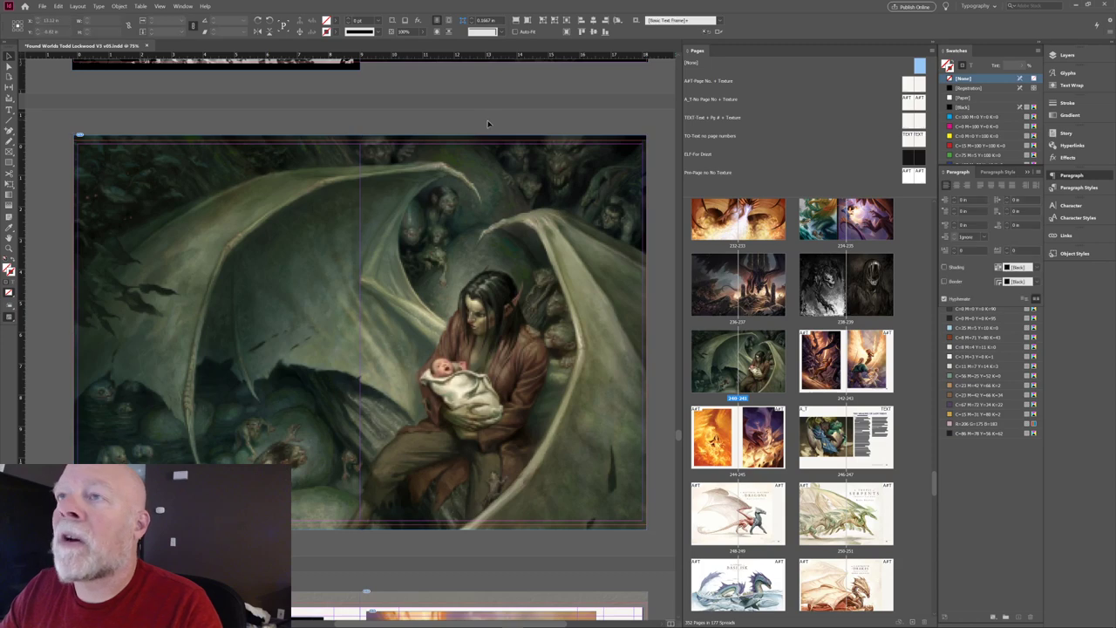
{"action": "key", "text": "w"}
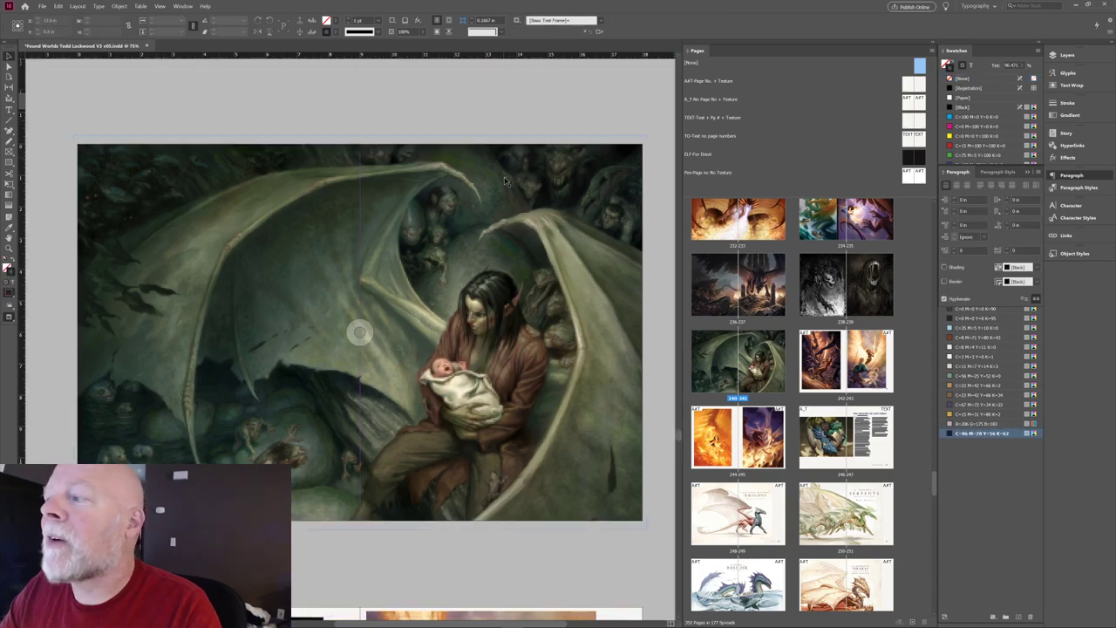
{"action": "left_click_drag", "start_coordinate": [503, 188], "coordinate": [503, 167]}
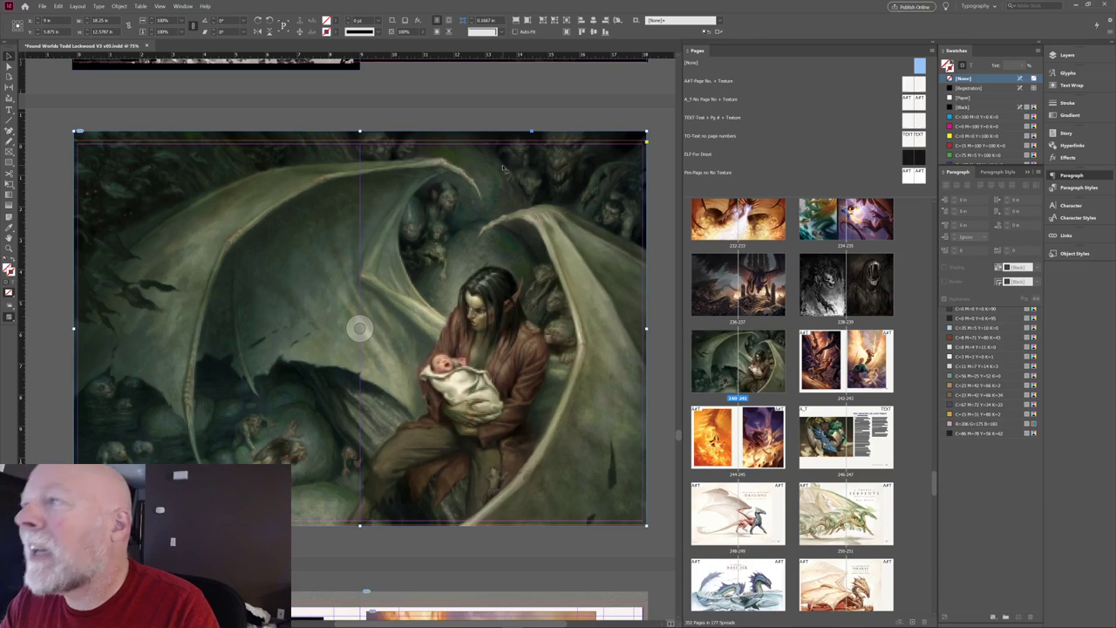
On spread 242–243, swap the two artworks, putting the fiery-winged warriors on the left page and the demon fight on the right.
{"action": "scroll", "coordinate": [429, 314], "scroll_direction": "down", "scroll_amount": 6}
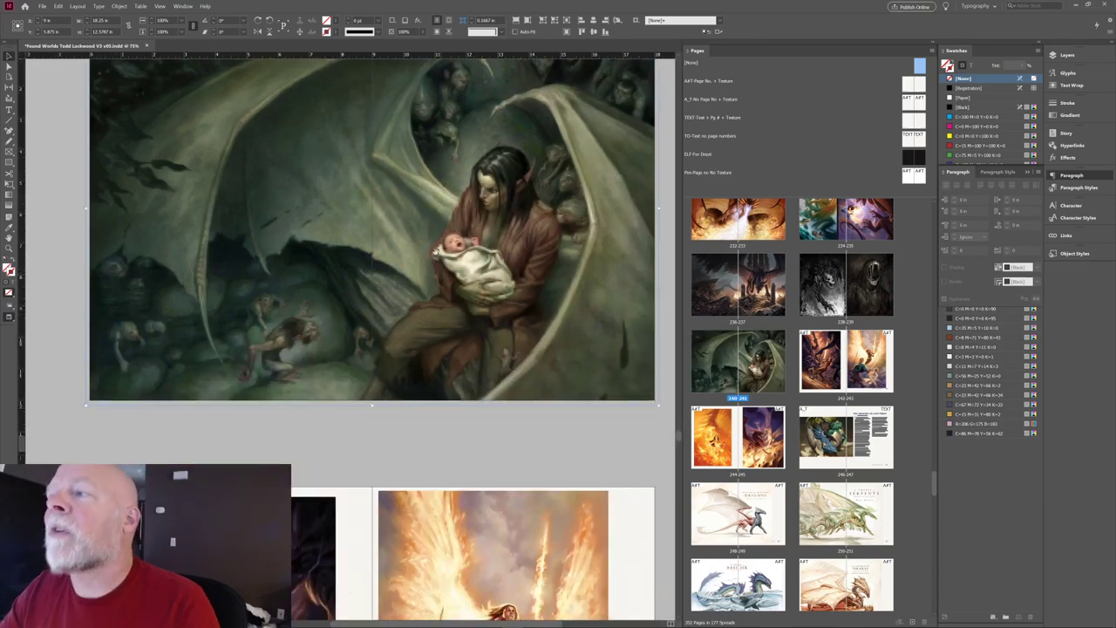
{"action": "scroll", "coordinate": [440, 234], "scroll_direction": "down", "scroll_amount": 3}
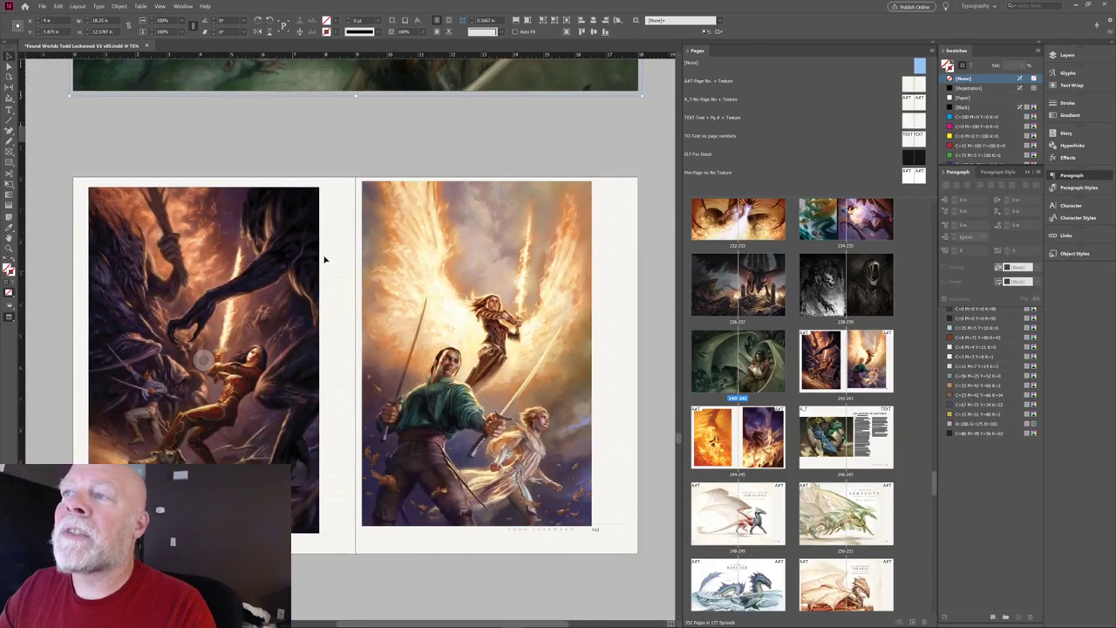
{"action": "scroll", "coordinate": [324, 259], "scroll_direction": "down", "scroll_amount": 1}
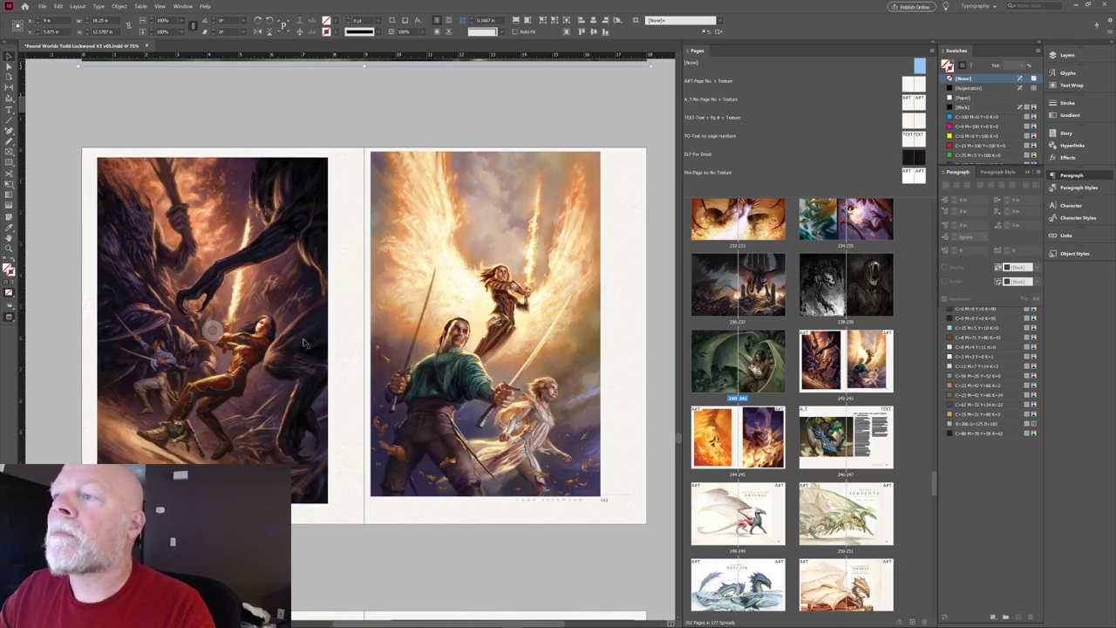
{"action": "left_click_drag", "start_coordinate": [296, 327], "coordinate": [342, 360]}
{"action": "left_click_drag", "start_coordinate": [485, 226], "coordinate": [197, 248]}
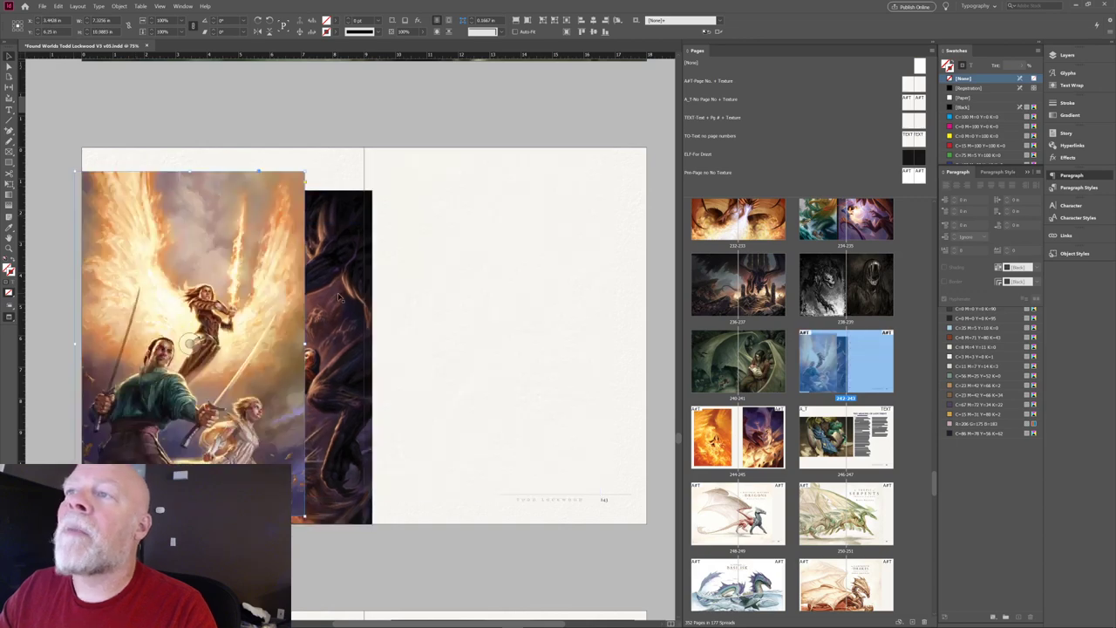
{"action": "left_click_drag", "start_coordinate": [331, 290], "coordinate": [546, 267]}
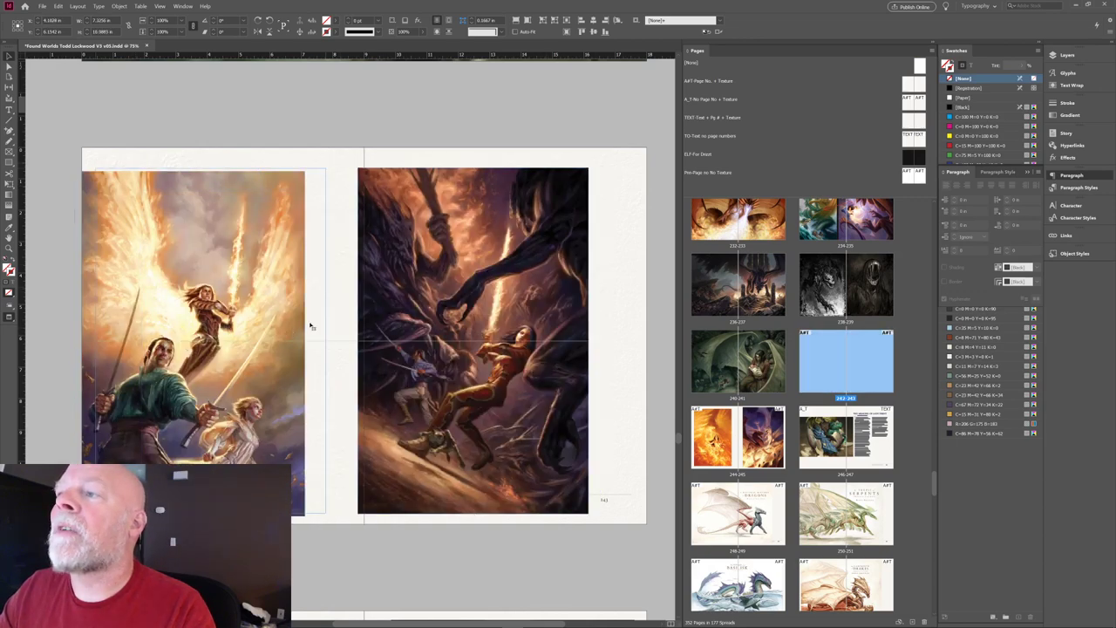
{"action": "left_click_drag", "start_coordinate": [305, 324], "coordinate": [326, 322]}
{"action": "left_click_drag", "start_coordinate": [458, 292], "coordinate": [481, 285]}
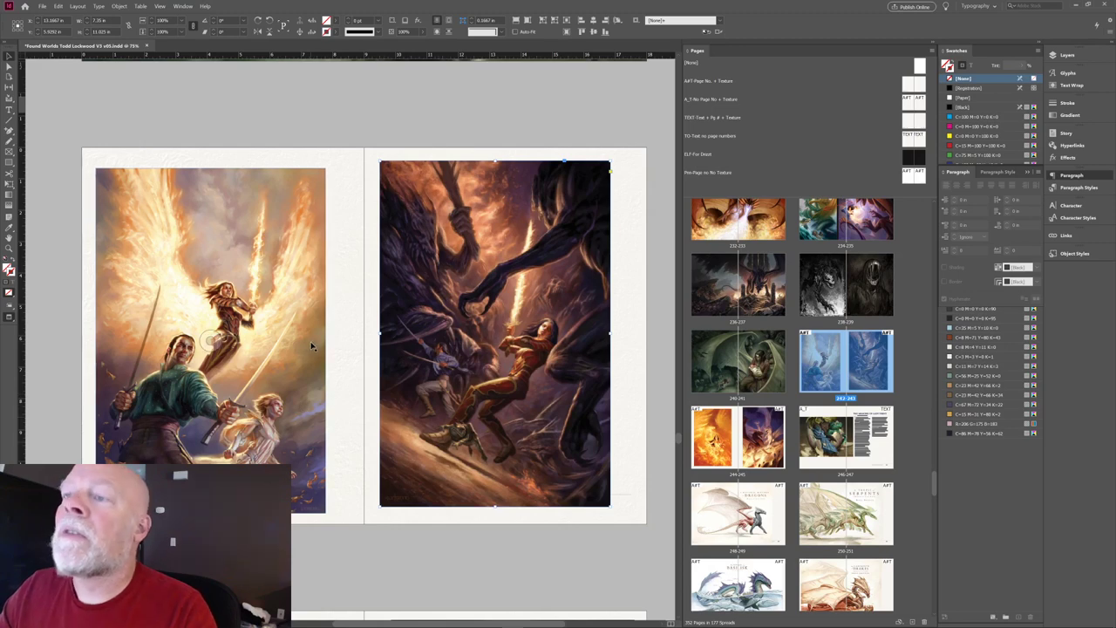
Raise the fiery-winged warriors' artwork, enlarge its frame to about 7.89 × 11.83 in, and fill it proportionally with the image.
{"action": "key", "text": "w"}
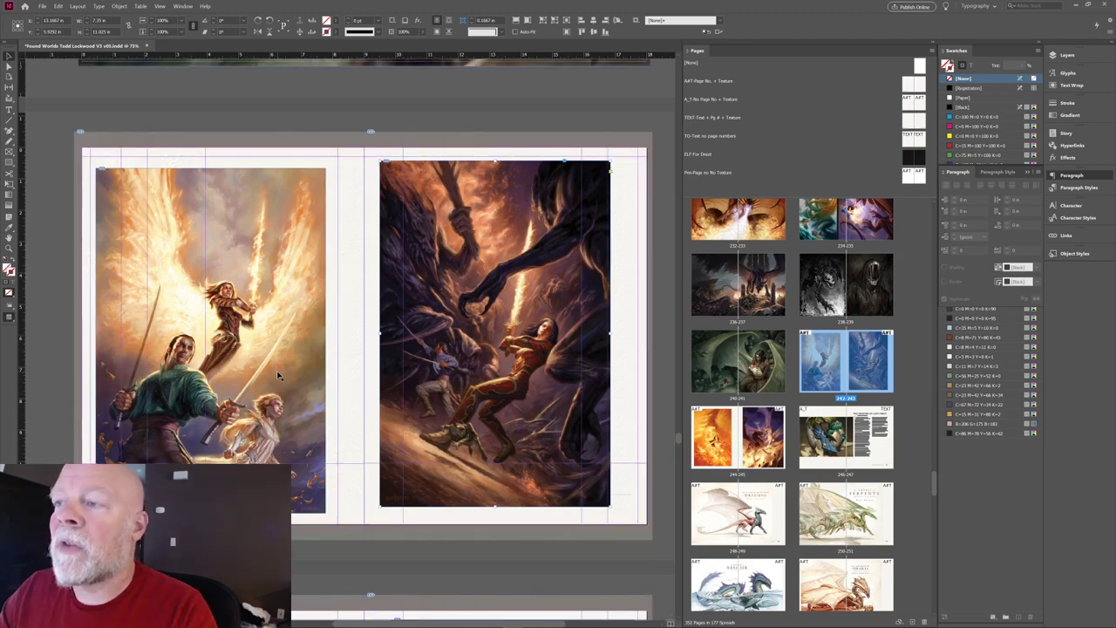
{"action": "left_click_drag", "start_coordinate": [279, 375], "coordinate": [288, 329]}
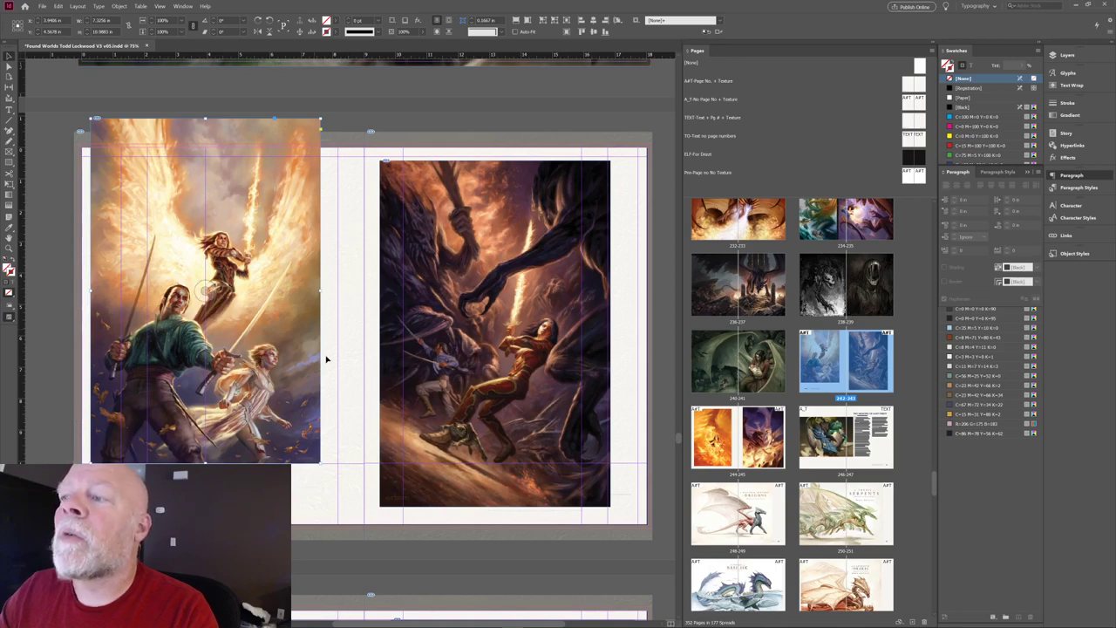
{"action": "left_click_drag", "start_coordinate": [318, 479], "coordinate": [339, 486]}
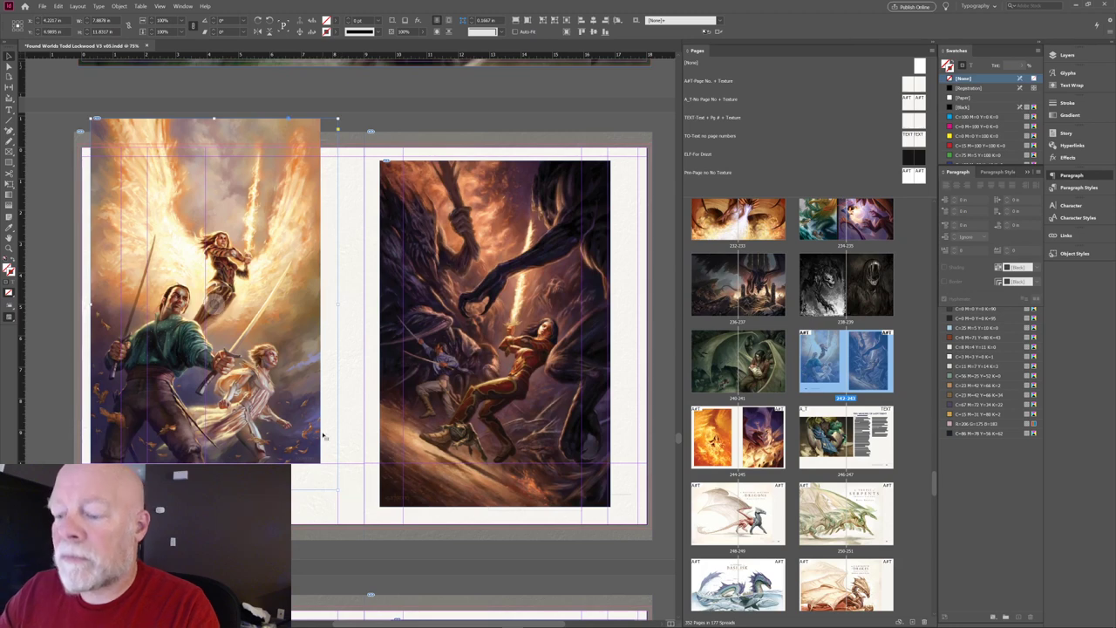
{"action": "key", "text": "ctrl+alt+shift+c"}
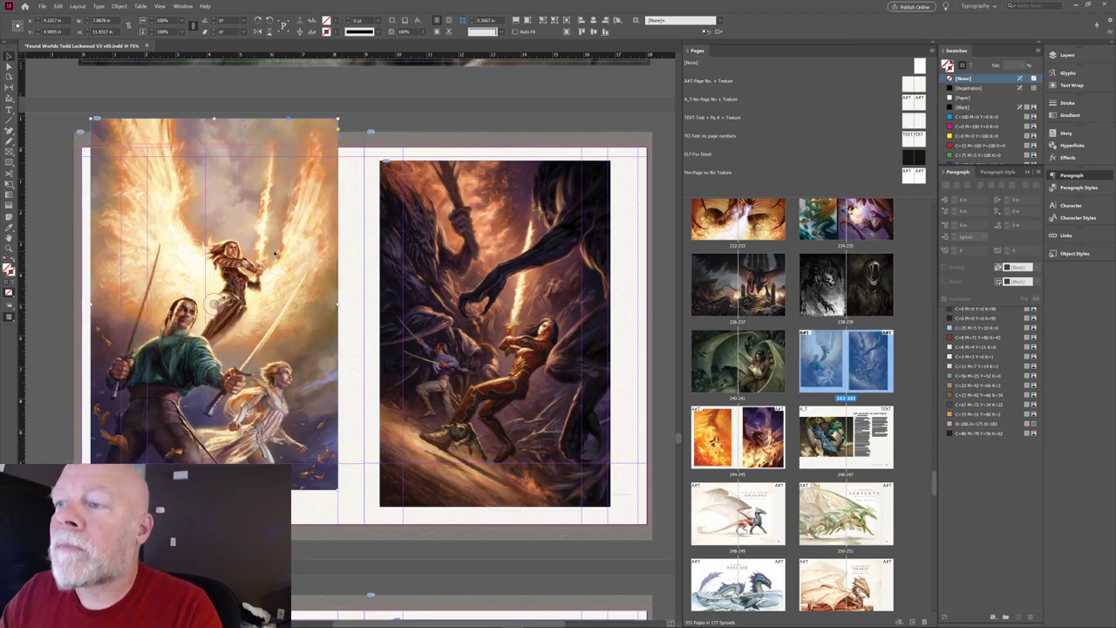
Nudge the fiery-winged warriors' artwork down to the page's bottom bleed and enlarge it to about 8.17 × 12.25 in toward the outer edge.
{"action": "key", "text": "shift+Up"}
{"action": "key", "text": "shift+Up"}
{"action": "key", "text": "shift+Up"}
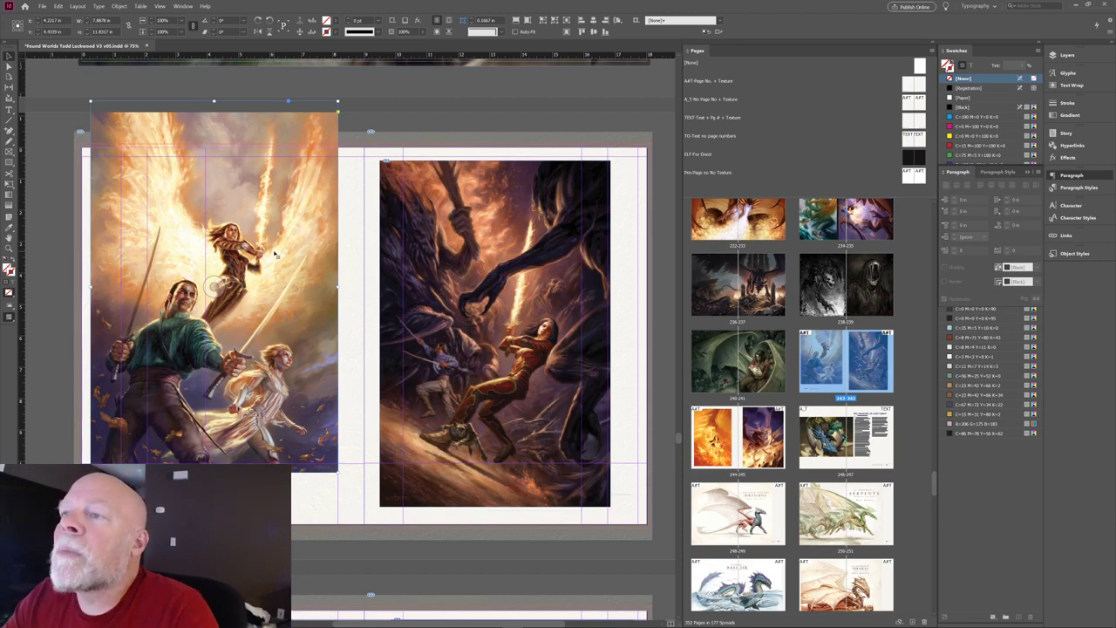
{"action": "key", "text": "shift+Down"}
{"action": "key", "text": "shift+Down"}
{"action": "key", "text": "shift+Down"}
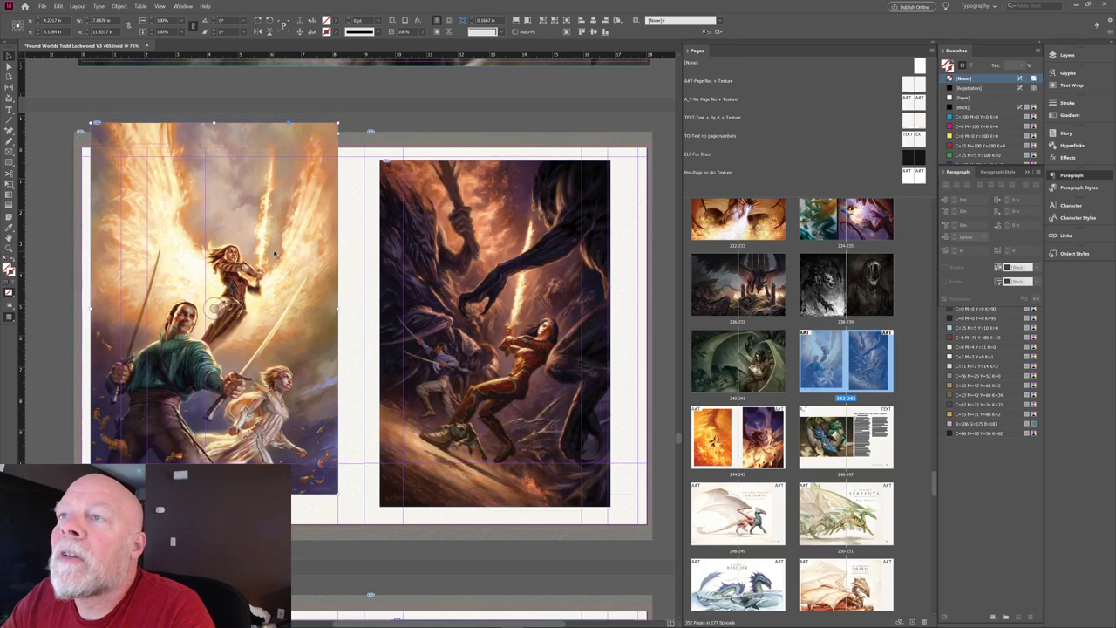
{"action": "key", "text": "shift+Down"}
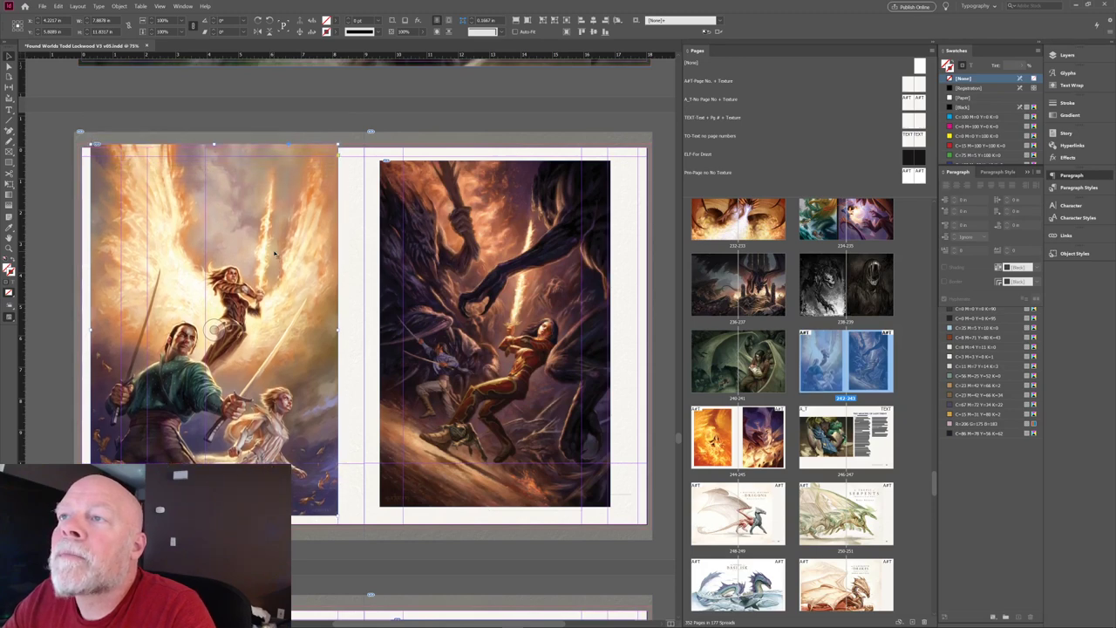
{"action": "key", "text": "shift+Down"}
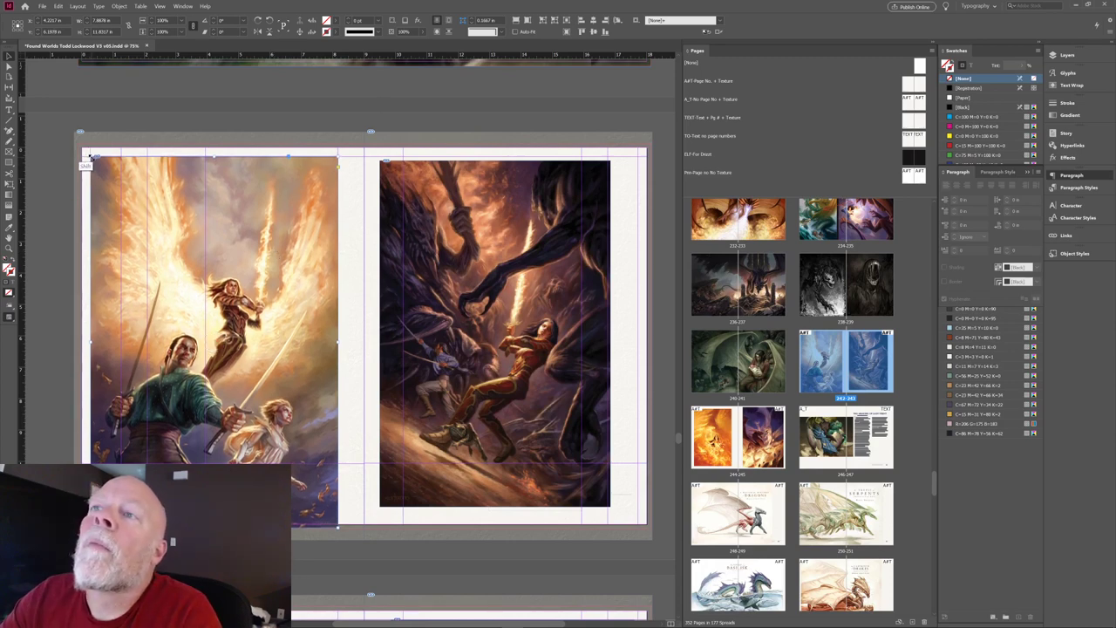
{"action": "left_click_drag", "start_coordinate": [87, 160], "coordinate": [82, 142]}
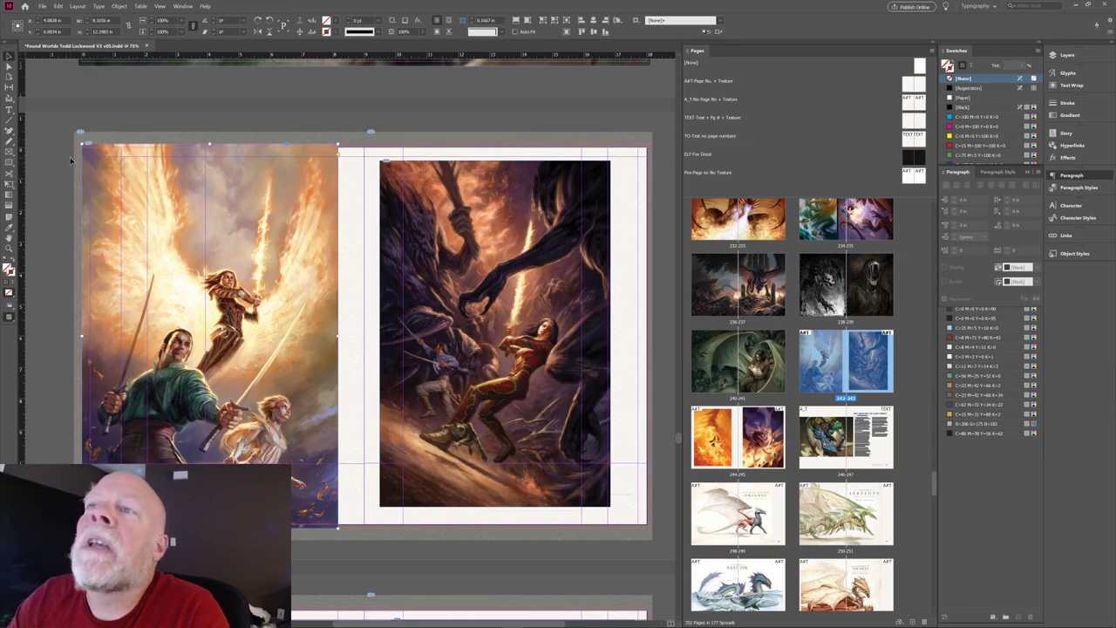
Nudge the fiery-winged warriors' artwork outward to the left page's bleed, about X 3.94 in, and preview the trimmed spread.
{"action": "key", "text": "shift+Left"}
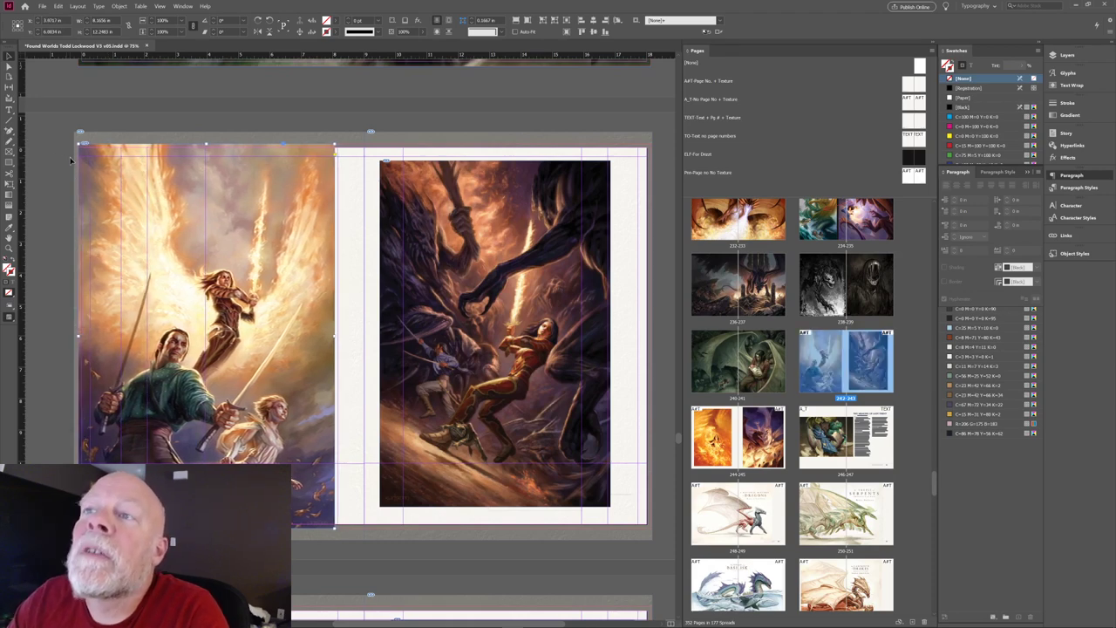
{"action": "key", "text": "Left"}
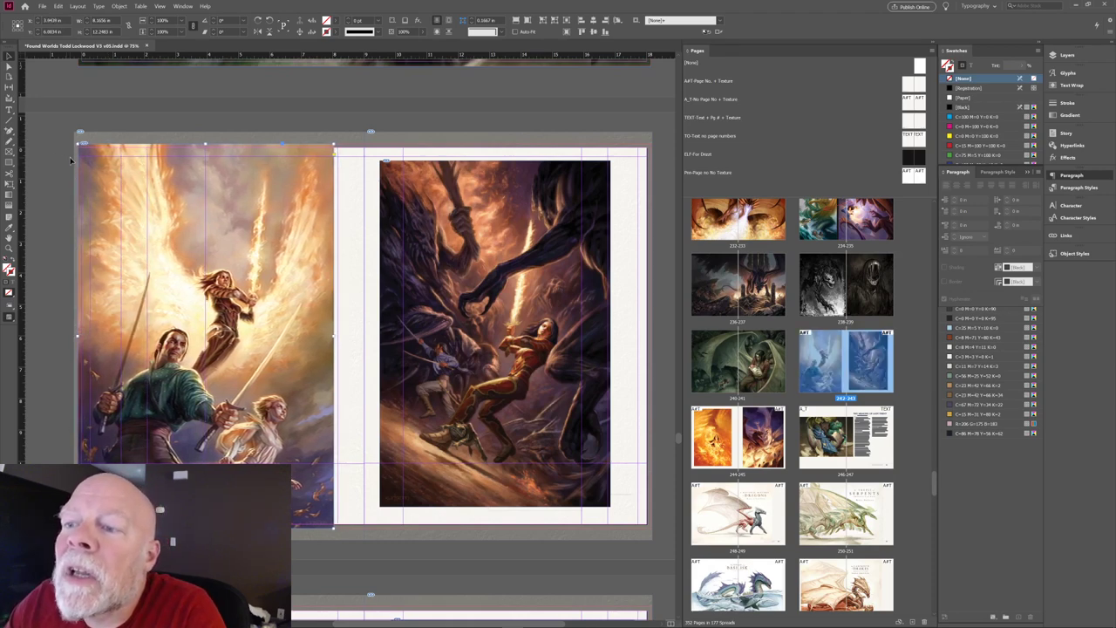
{"action": "key", "text": "w"}
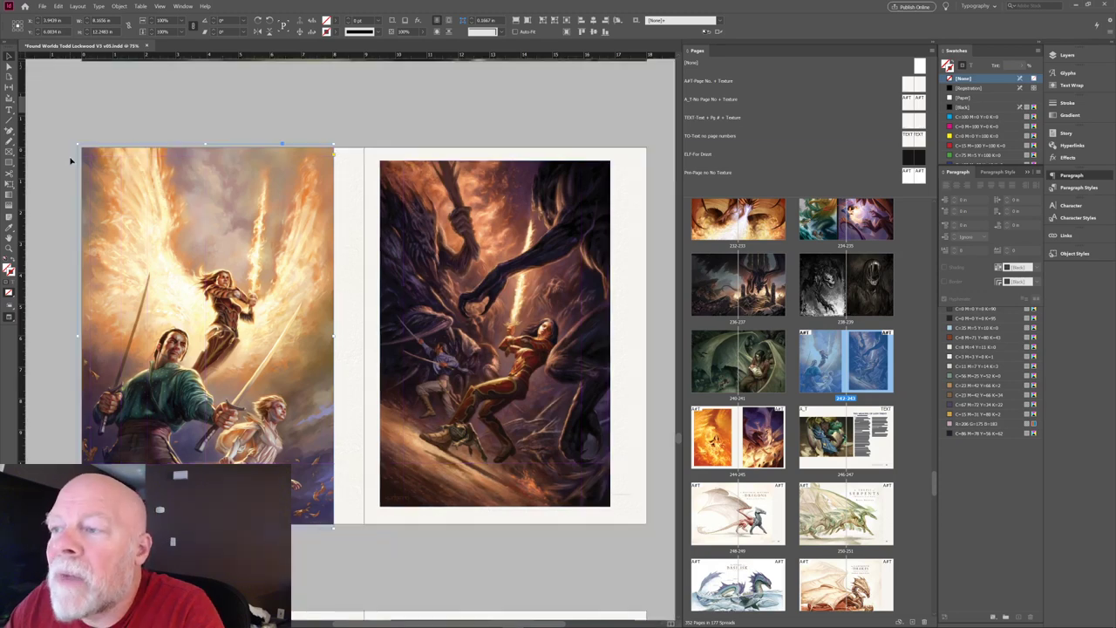
{"action": "key", "text": "w"}
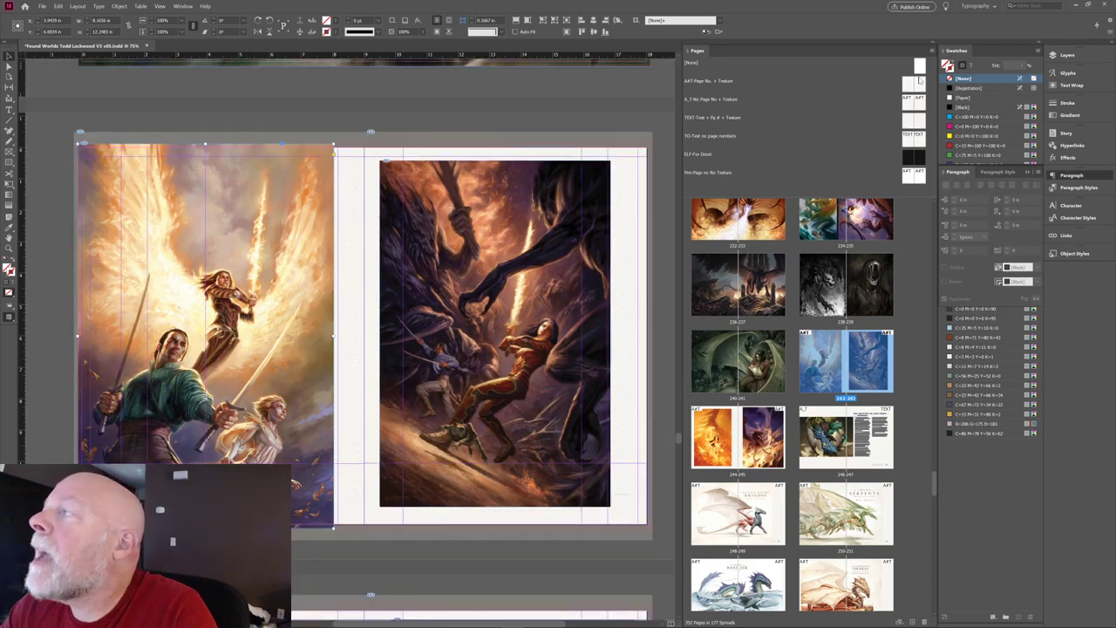
Apply the A_T No Page No + Texture master to pages 242 and 243.
{"action": "left_click", "coordinate": [920, 66]}
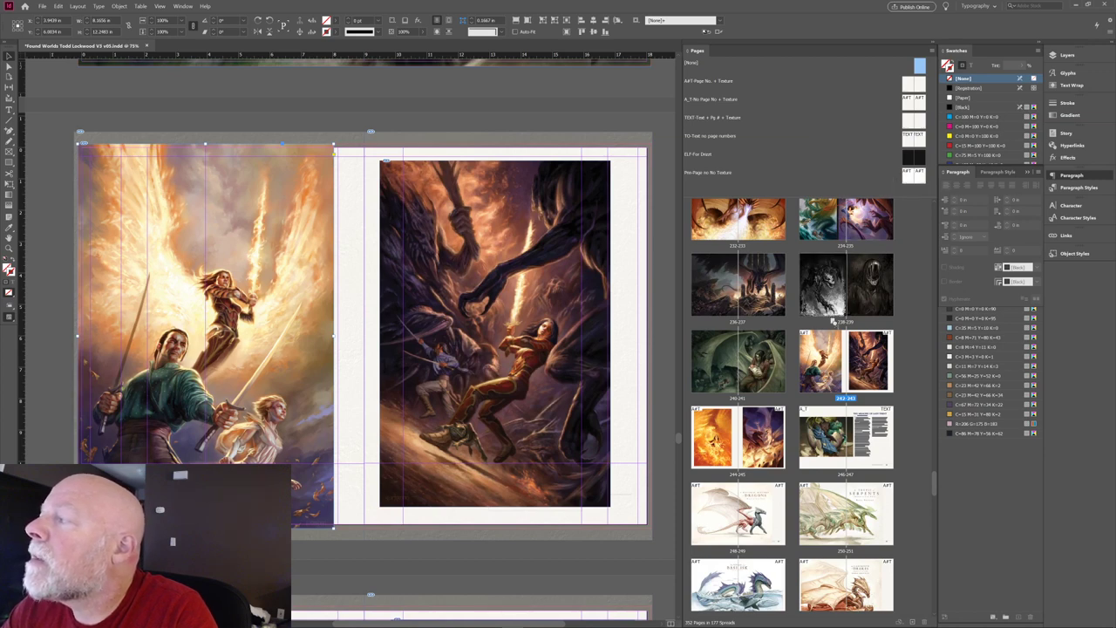
{"action": "left_click_drag", "start_coordinate": [832, 322], "coordinate": [825, 359]}
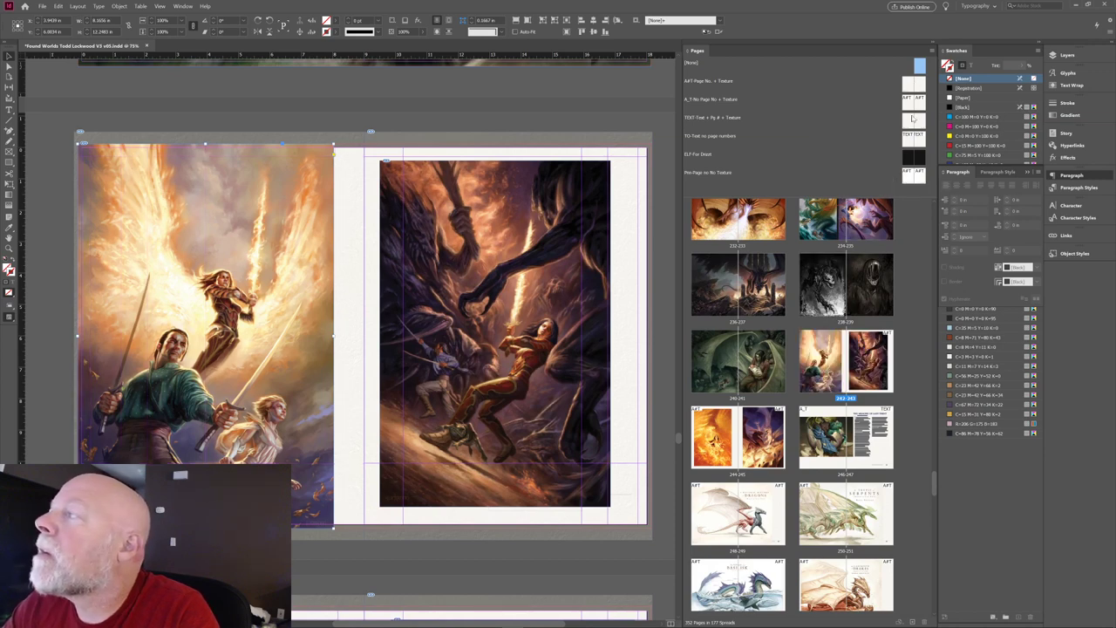
{"action": "left_click", "coordinate": [907, 102], "text": "alt"}
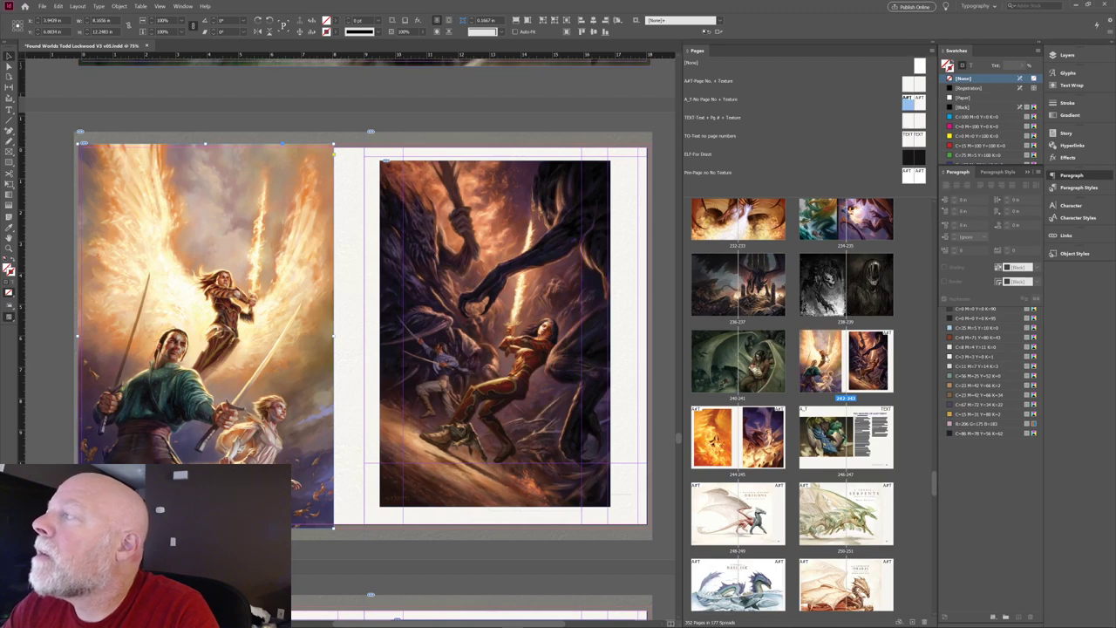
{"action": "left_click_drag", "start_coordinate": [917, 104], "coordinate": [875, 364]}
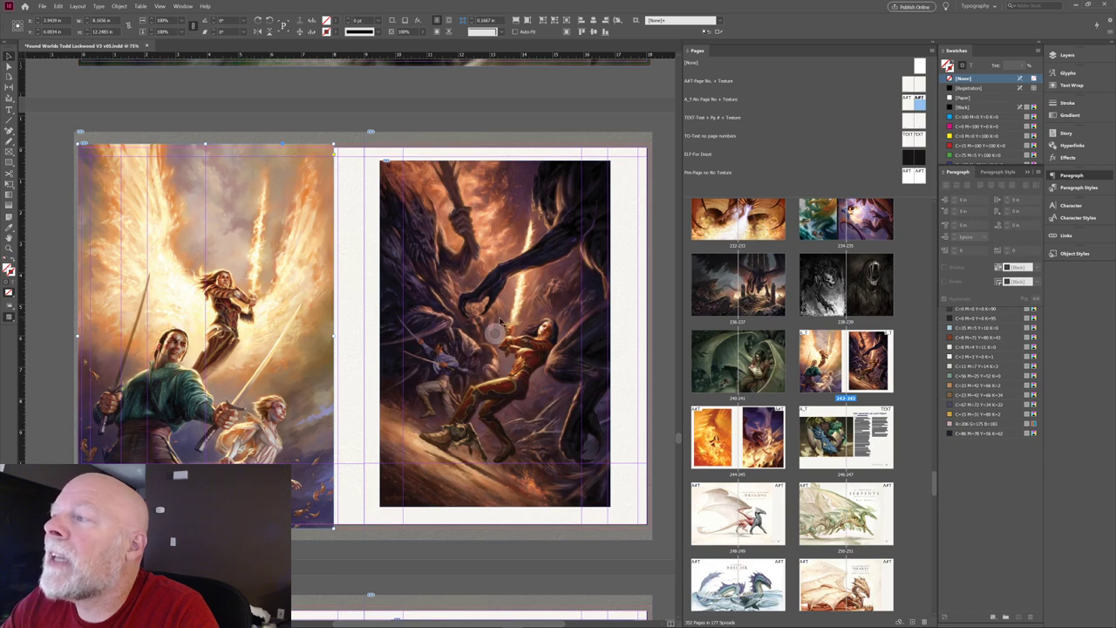
Move the demon fight artwork up to the page's top bleed and left until its inner edge meets the spine.
{"action": "left_click_drag", "start_coordinate": [494, 287], "coordinate": [494, 272]}
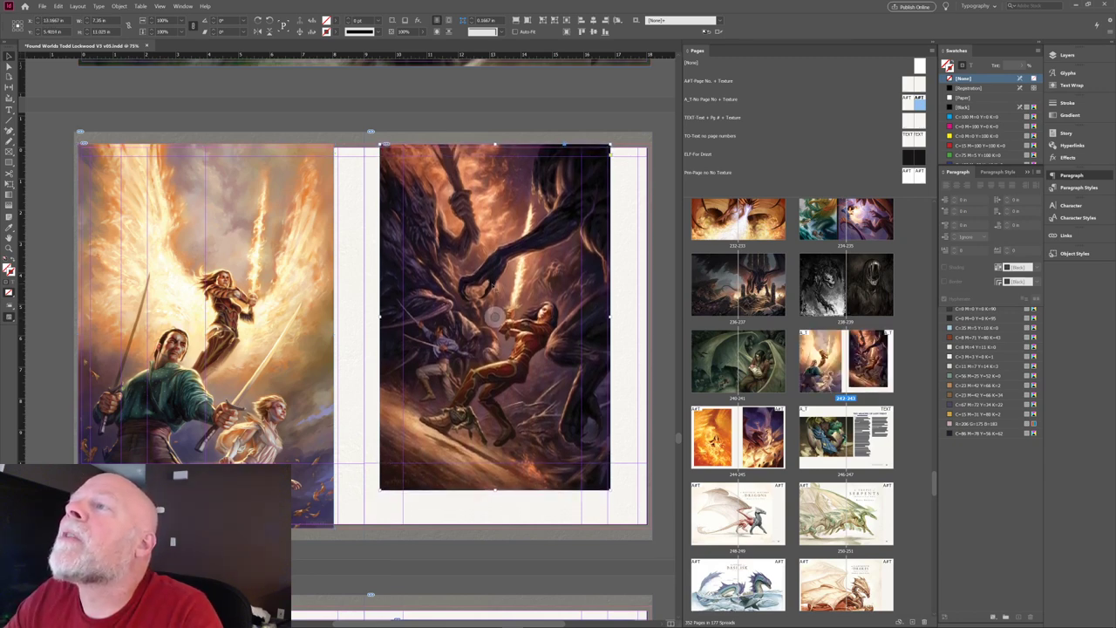
{"action": "left_click_drag", "start_coordinate": [494, 287], "coordinate": [489, 284]}
{"action": "key", "text": "Left"}
{"action": "key", "text": "Left"}
{"action": "key", "text": "Left"}
{"action": "key", "text": "Left"}
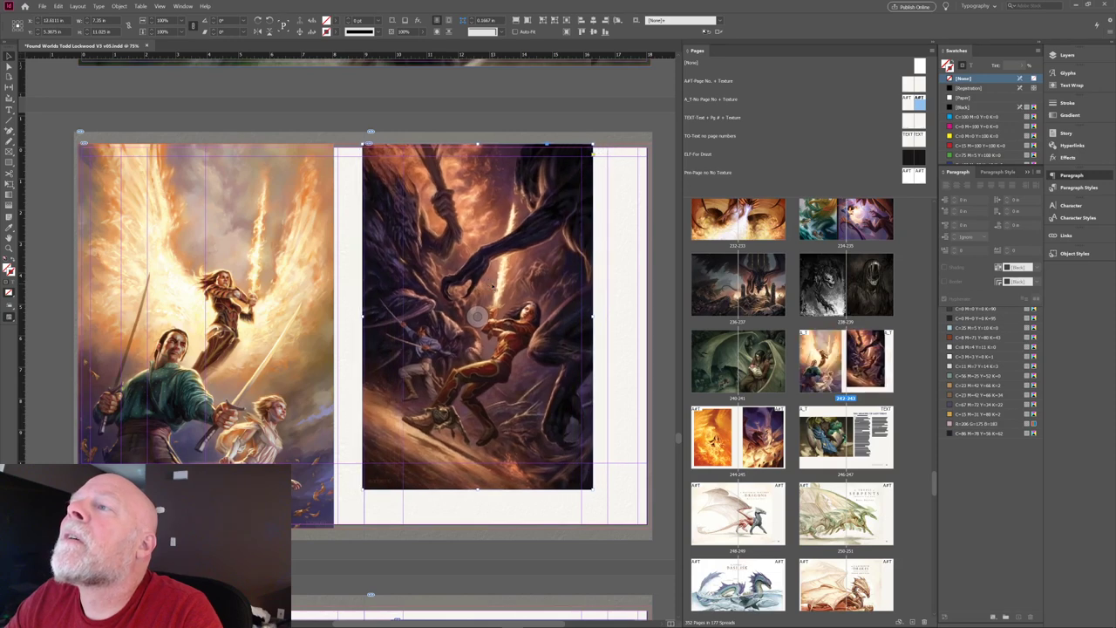
{"action": "key", "text": "Left"}
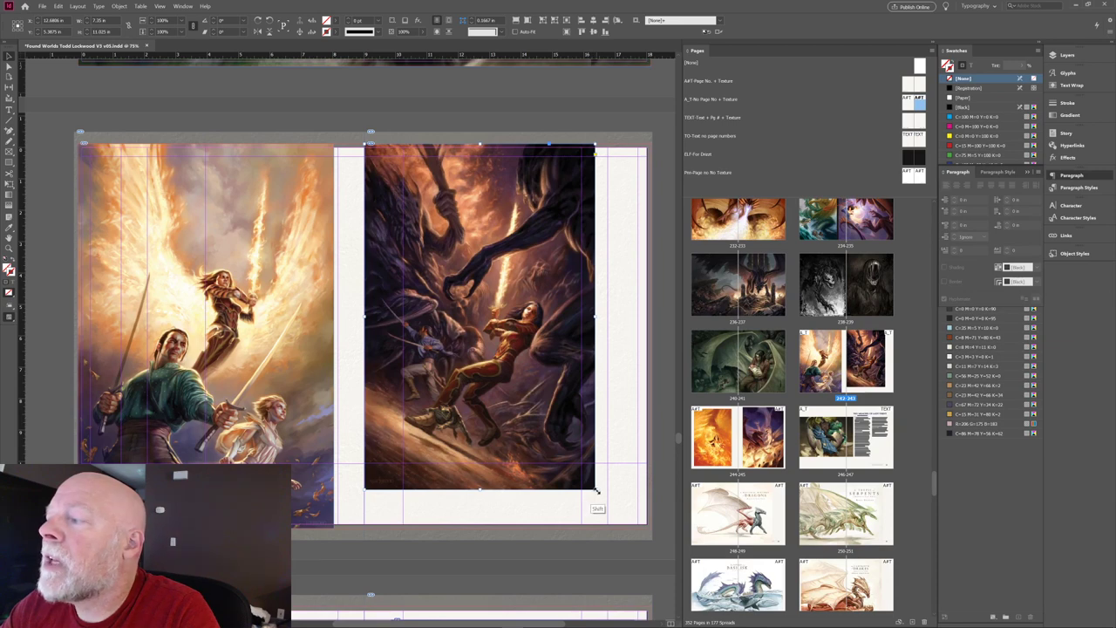
Enlarge the demon fight's frame to about 8.17 × 12.25 in, fill it proportionally with the image, and shift it toward the outer edge.
{"action": "left_click_drag", "start_coordinate": [620, 516], "coordinate": [621, 516]}
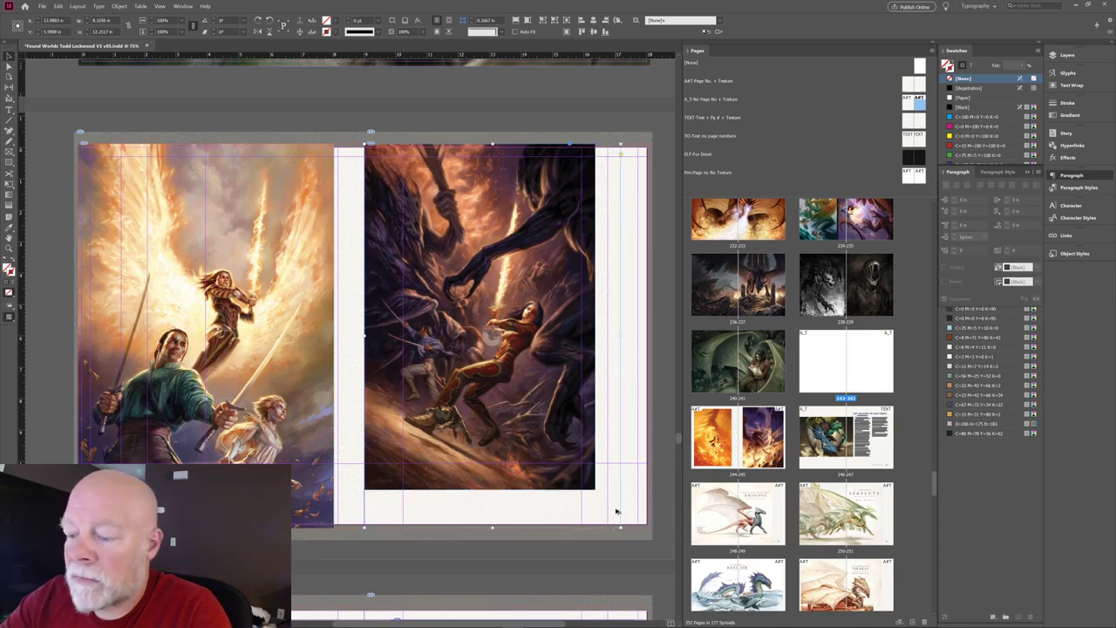
{"action": "key", "text": "ctrl+alt+shift+c"}
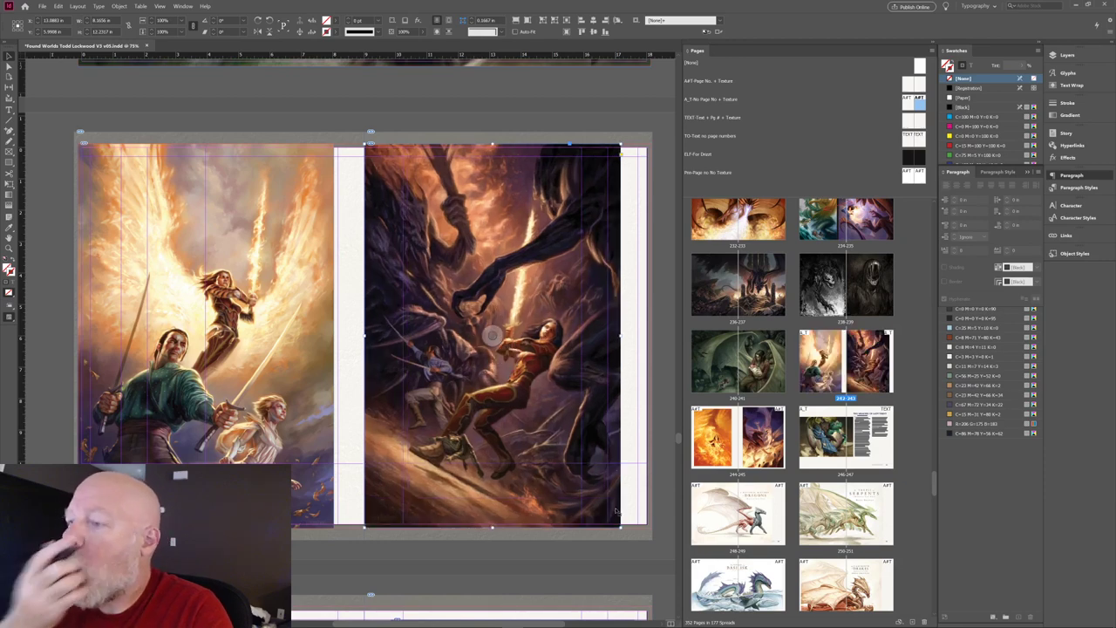
{"action": "key", "text": "shift+Right"}
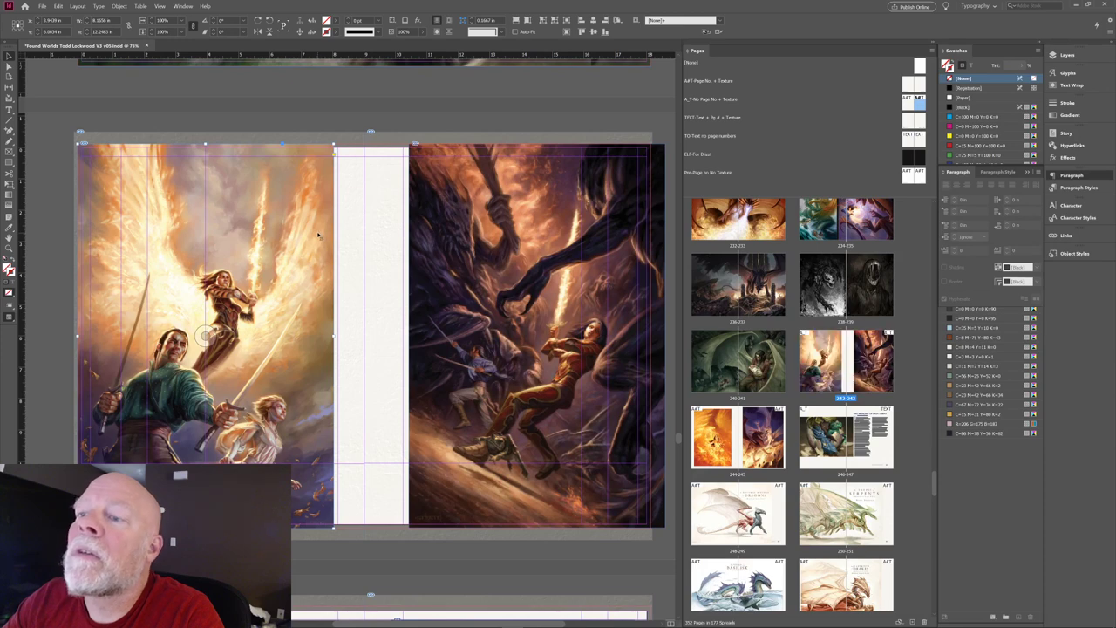
Align the fiery-winged warriors' artwork with the left trim edge, enlarge it to about 8.31 × 12.46 in into the bleed, and fill it proportionally.
{"action": "left_click_drag", "start_coordinate": [324, 247], "coordinate": [349, 229]}
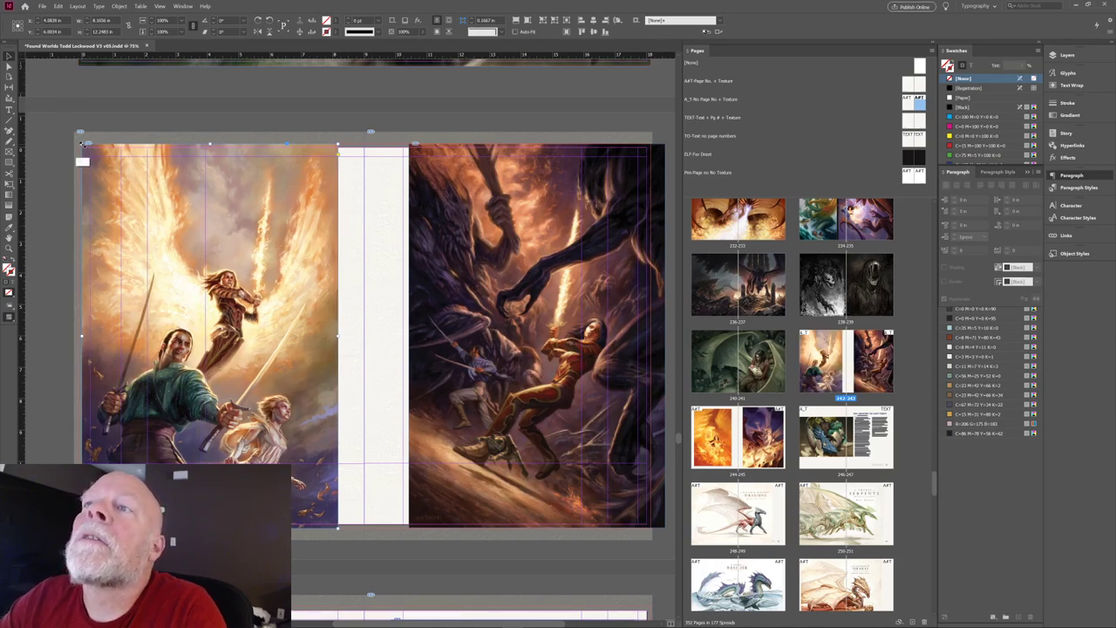
{"action": "left_click_drag", "start_coordinate": [81, 142], "coordinate": [80, 136]}
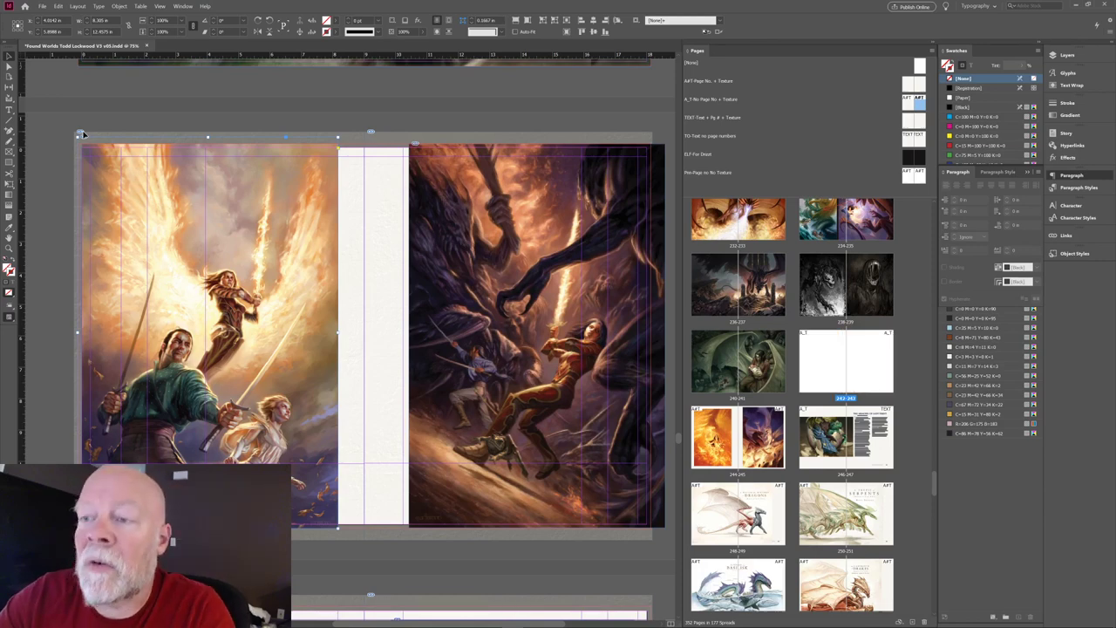
{"action": "key", "text": "ctrl+alt+shift+c"}
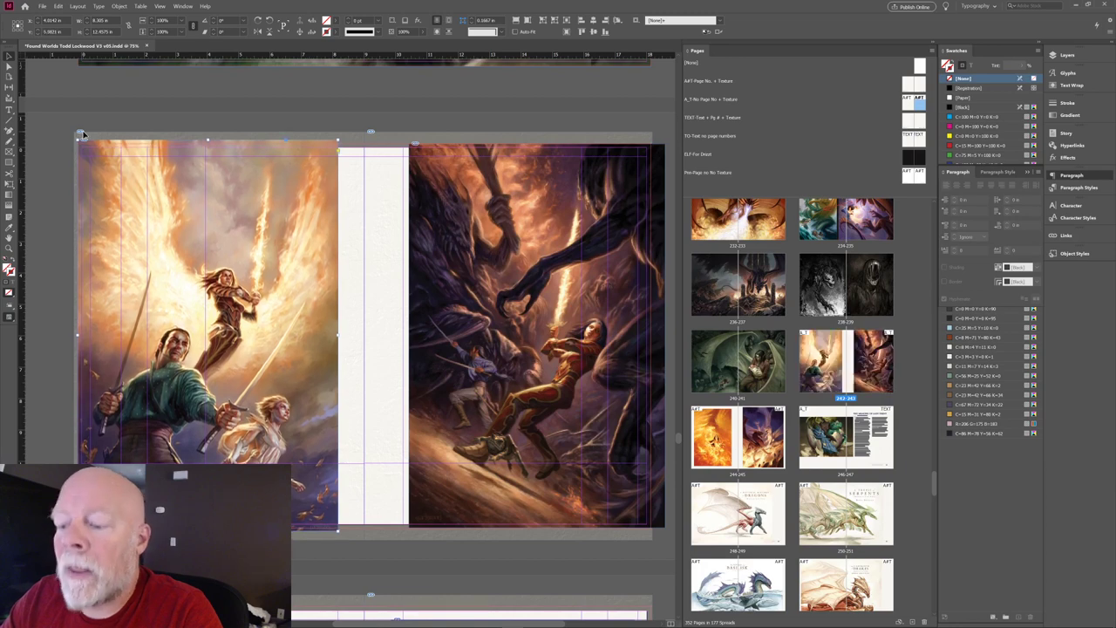
{"action": "key", "text": "w"}
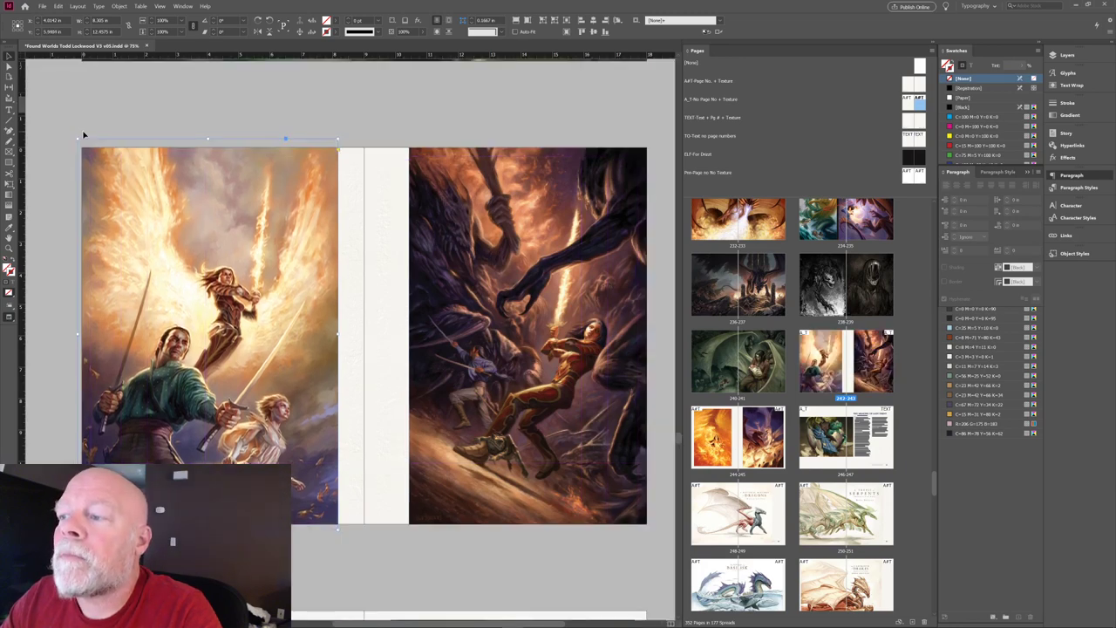
{"action": "key", "text": "w"}
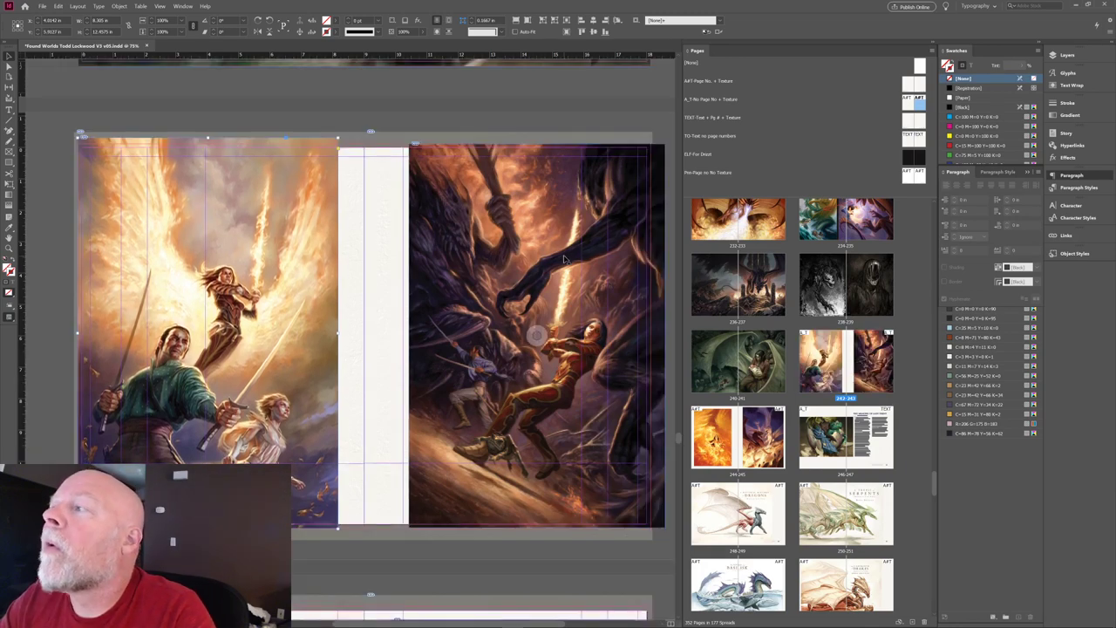
Move the demon fight artwork left until its outer edge lines up with page 243's outer trim edge.
{"action": "left_click_drag", "start_coordinate": [558, 266], "coordinate": [520, 272]}
{"action": "key", "text": "shift+Right"}
{"action": "key", "text": "shift+Right"}
{"action": "key", "text": "shift+Right"}
{"action": "key", "text": "shift+Right"}
{"action": "key", "text": "shift+Right"}
{"action": "key", "text": "shift+Right"}
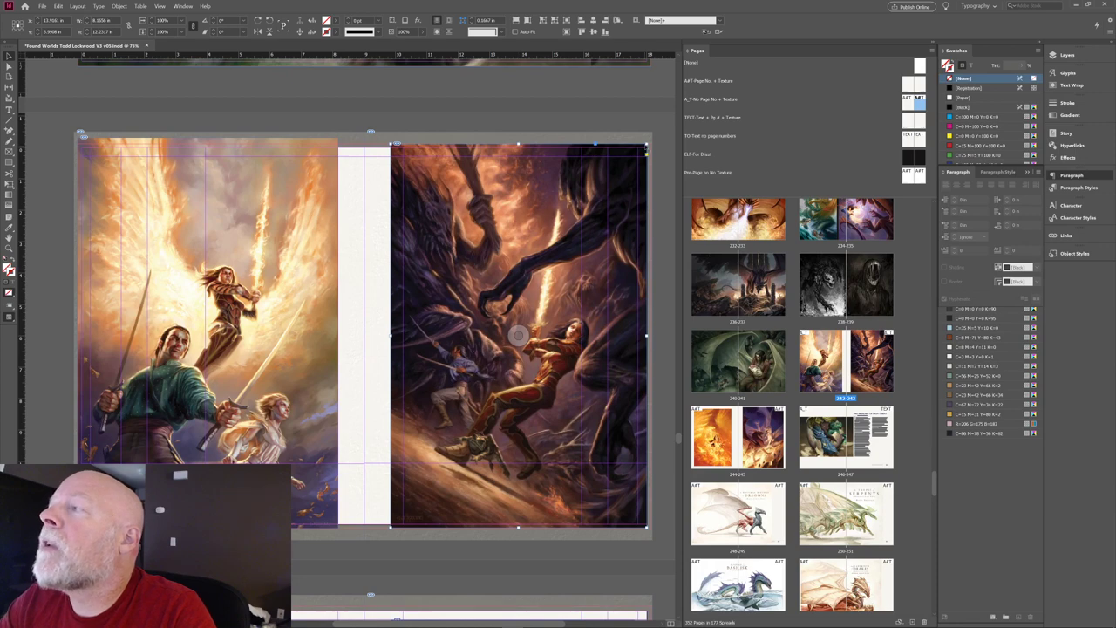
Enlarge the demon fight's frame to about 8.31 × 12.46 in into the outer bleed, fill it proportionally, and preview the spread.
{"action": "left_click_drag", "start_coordinate": [646, 141], "coordinate": [648, 137]}
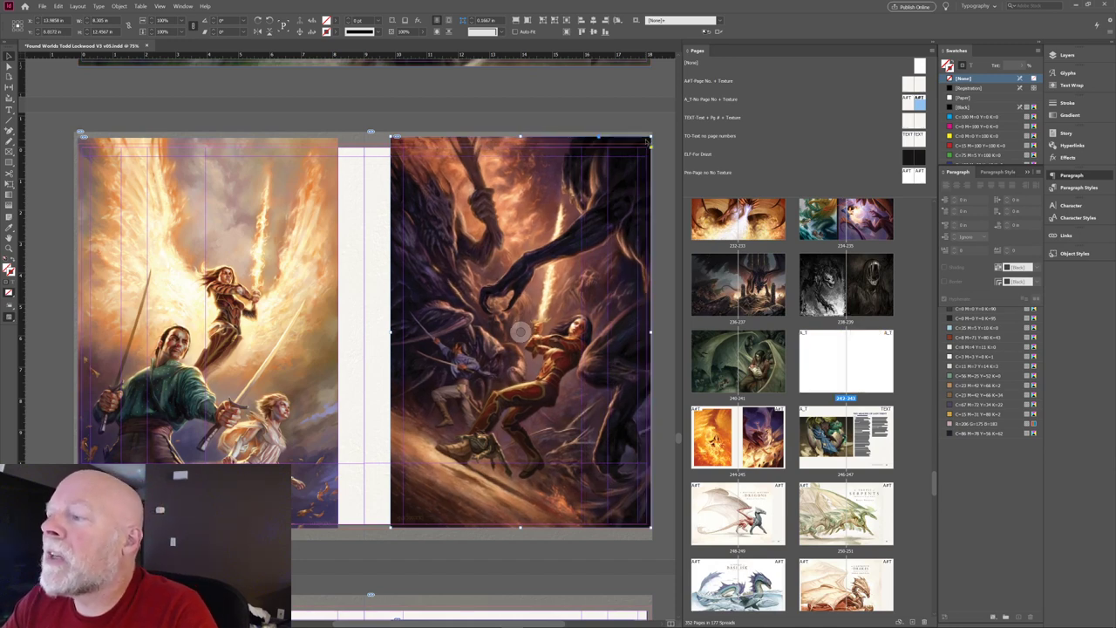
{"action": "key", "text": "ctrl+alt+shift+c"}
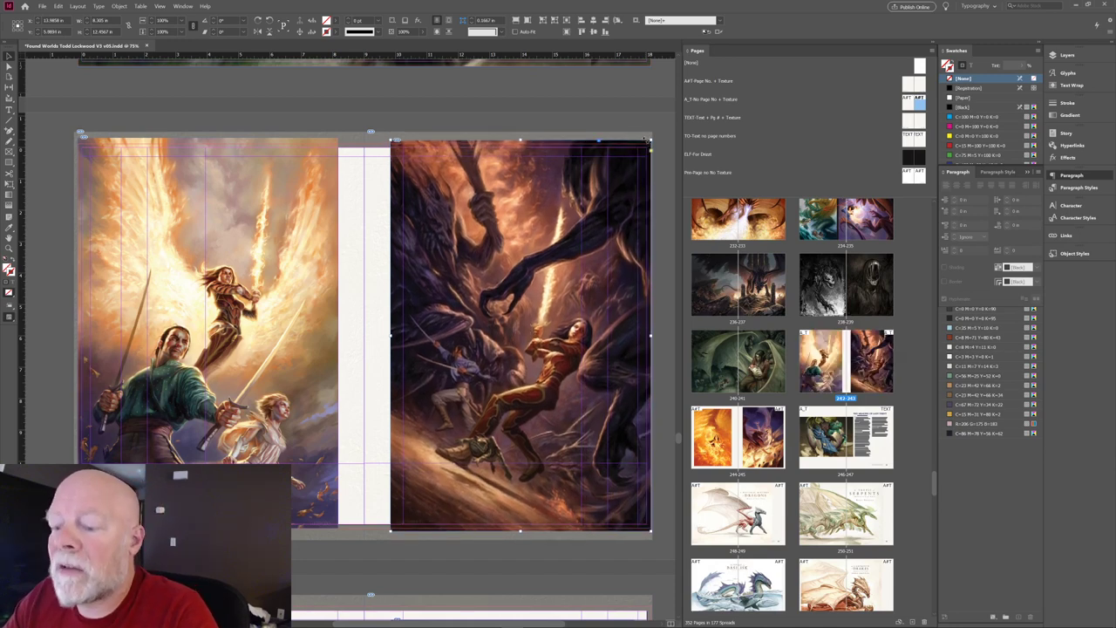
{"action": "key", "text": "w"}
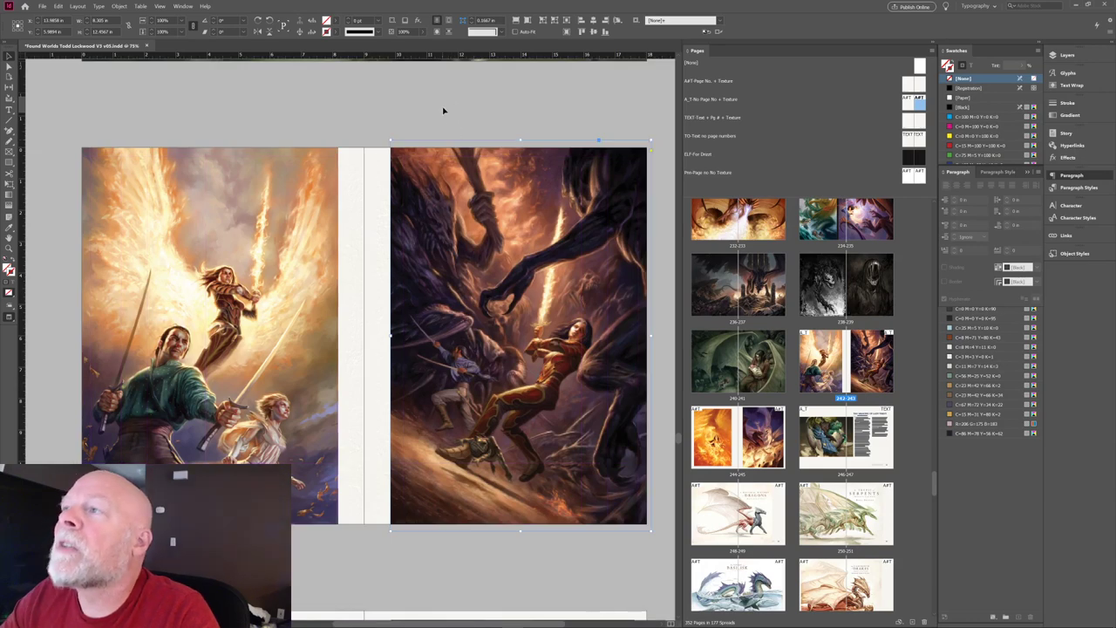
{"action": "left_click", "coordinate": [443, 110]}
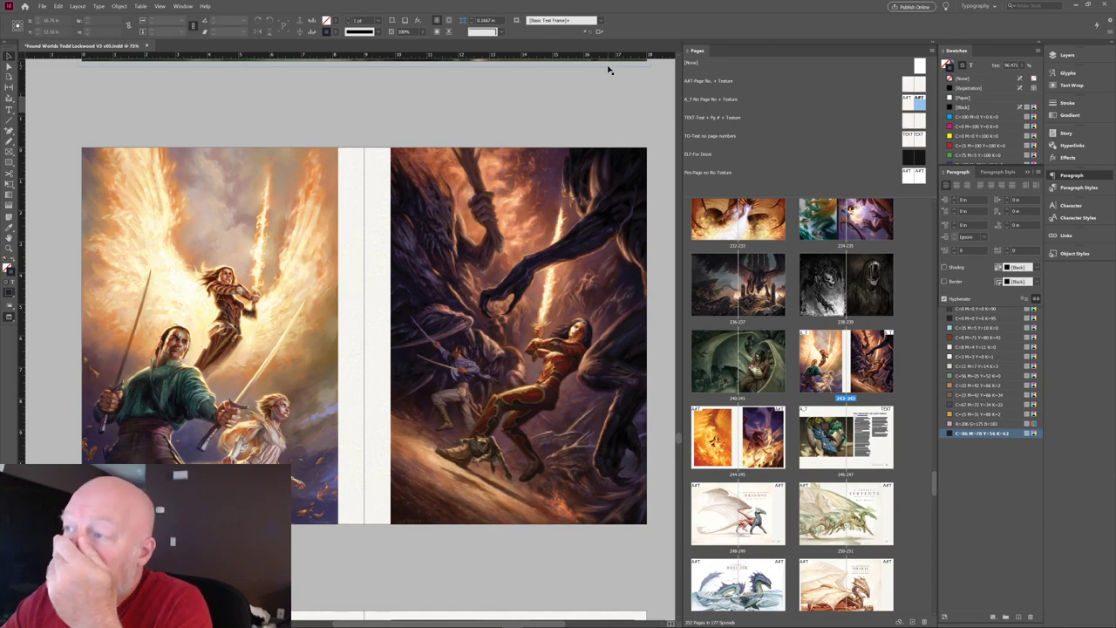
Review the neighbouring spreads from 238–239 through 244–245 in preview to compare their layout with spread 242–243.
{"action": "scroll", "coordinate": [607, 71], "scroll_direction": "down", "scroll_amount": 5}
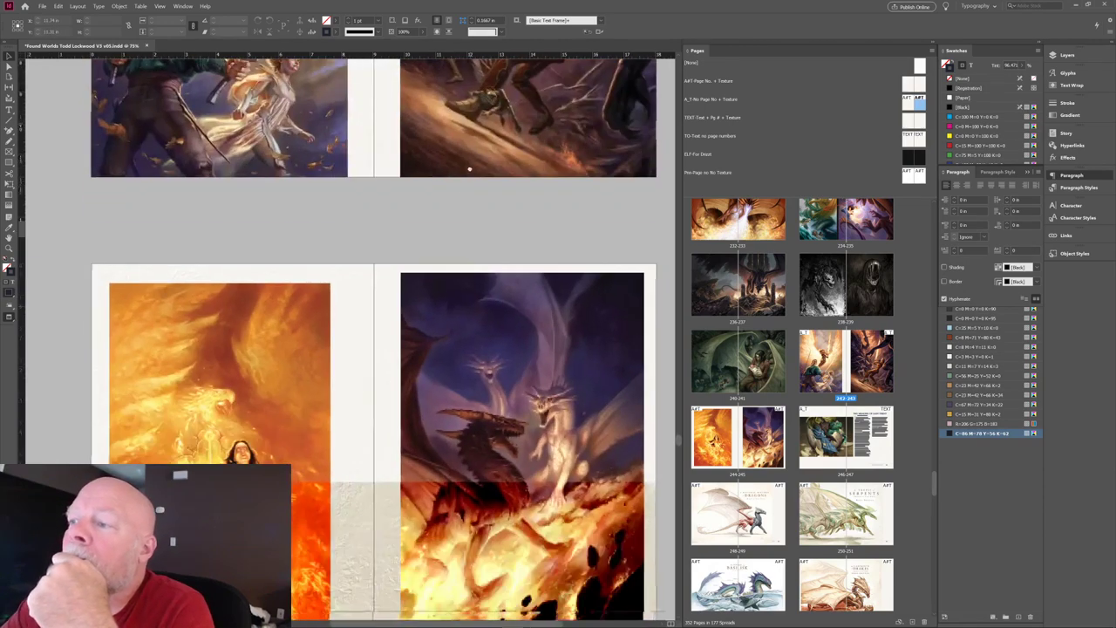
{"action": "scroll", "coordinate": [470, 169], "scroll_direction": "down", "scroll_amount": 2}
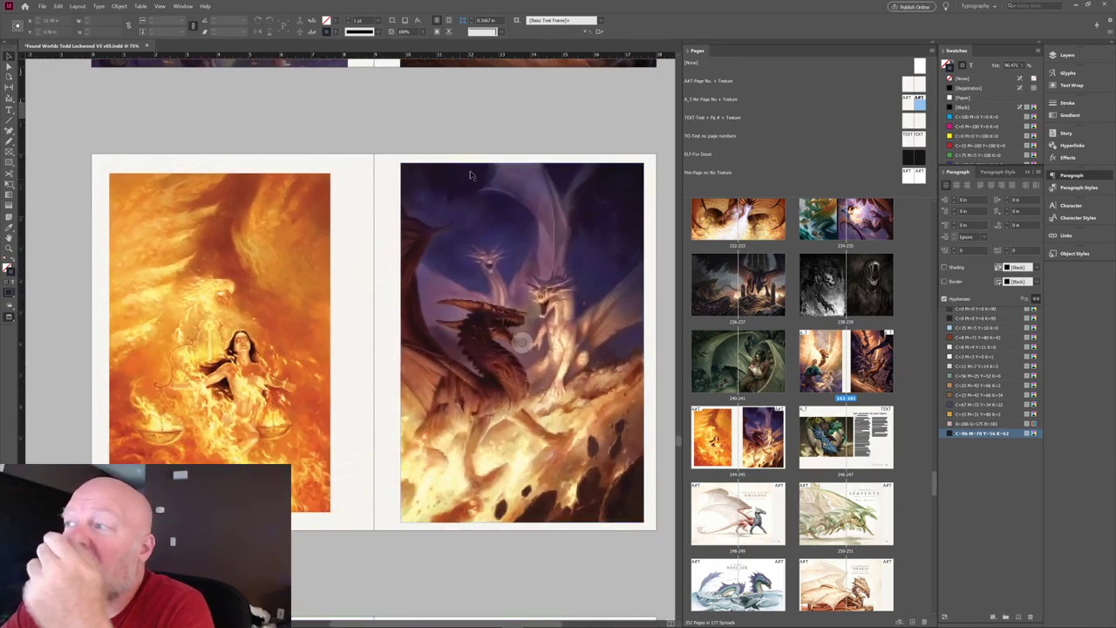
{"action": "scroll", "coordinate": [475, 170], "scroll_direction": "up", "scroll_amount": 9}
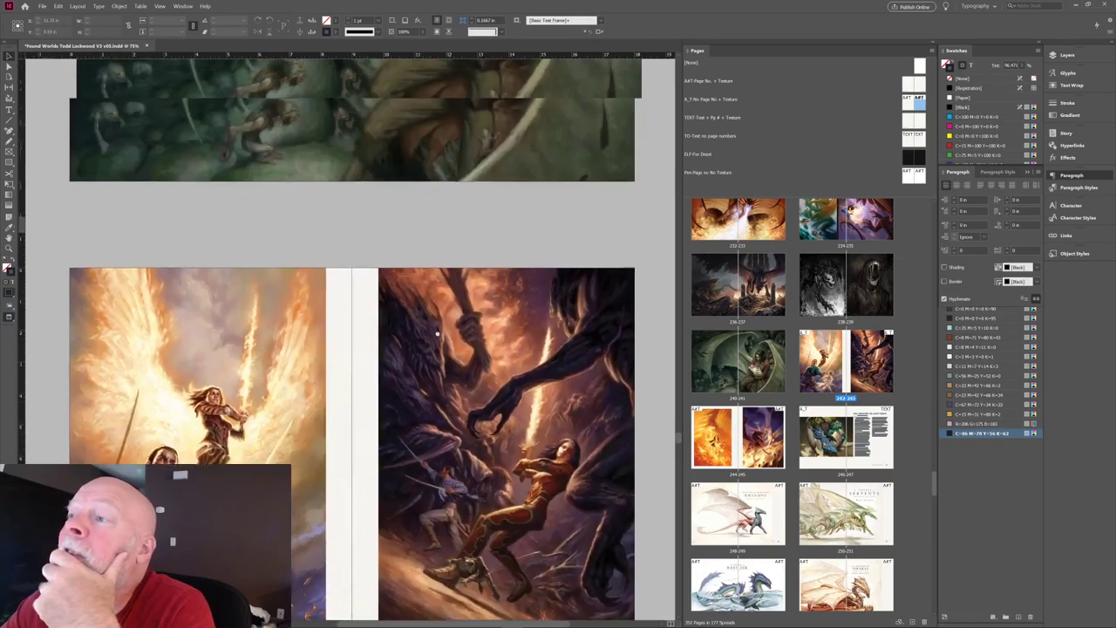
{"action": "scroll", "coordinate": [438, 332], "scroll_direction": "up", "scroll_amount": 10}
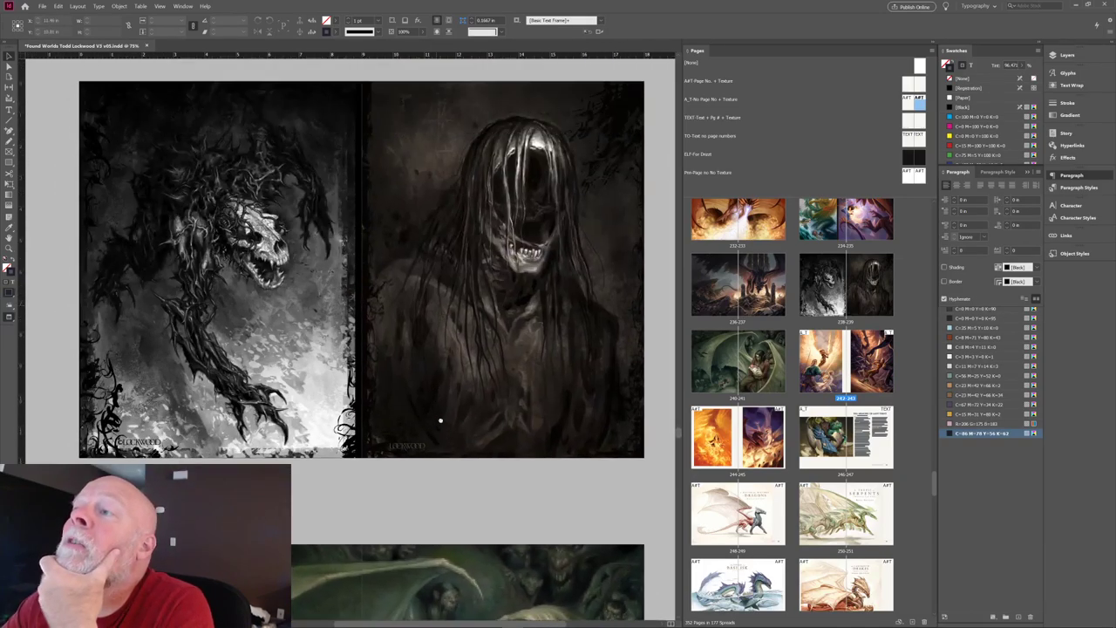
{"action": "scroll", "coordinate": [440, 421], "scroll_direction": "down", "scroll_amount": 12}
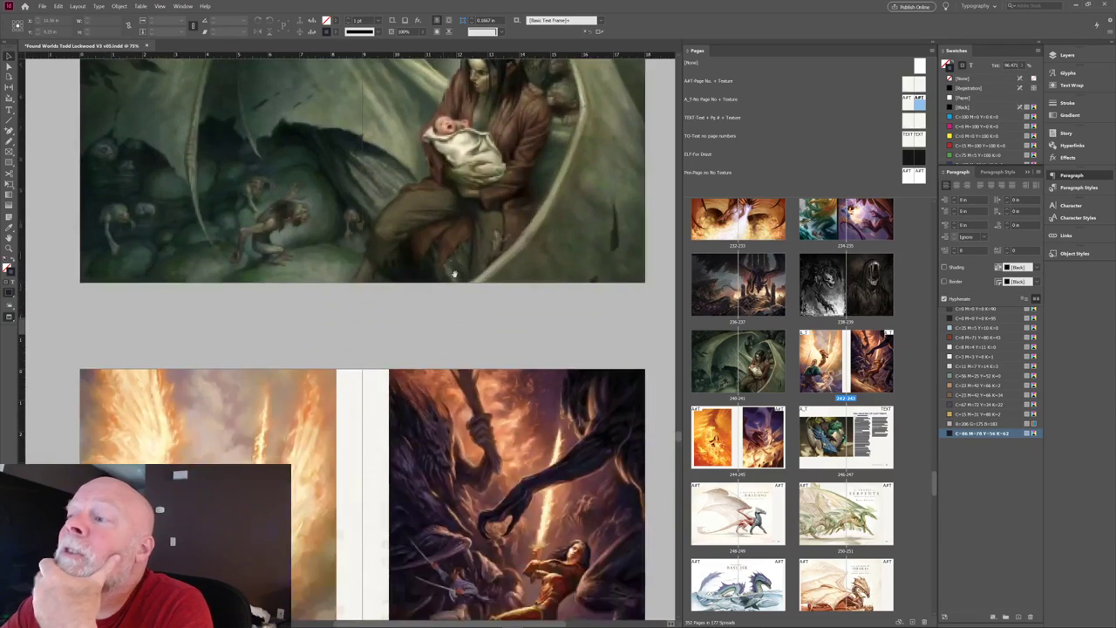
{"action": "scroll", "coordinate": [453, 273], "scroll_direction": "down", "scroll_amount": 2}
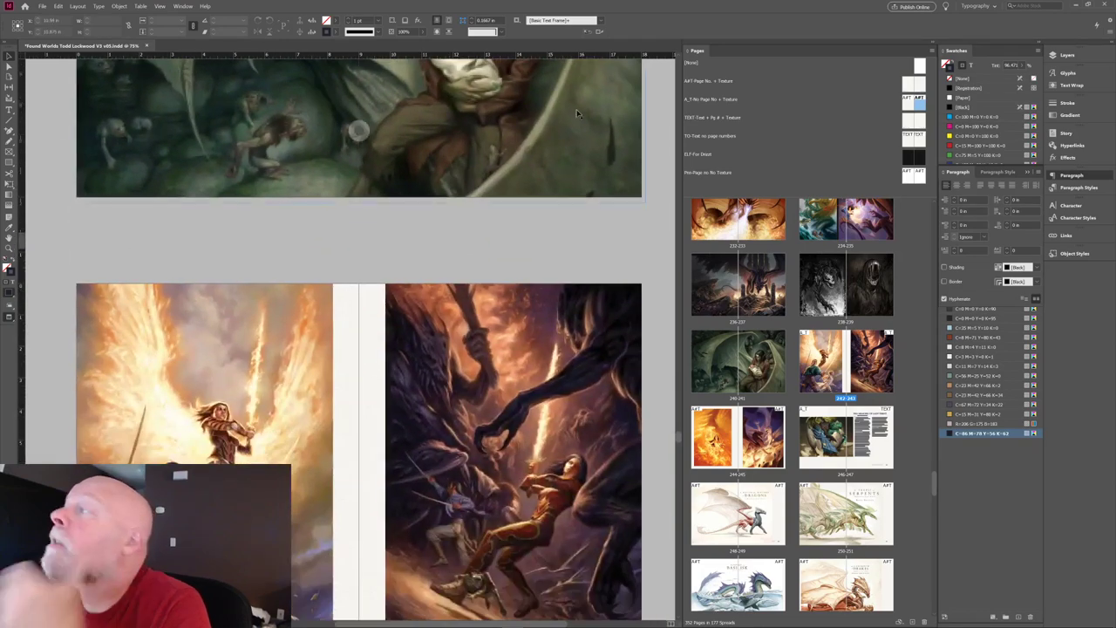
Check the A_T master's guides, open the A#T Page No. + Texture master, and place a vertical guide on the spine at 9 in.
{"action": "double_click", "coordinate": [909, 105]}
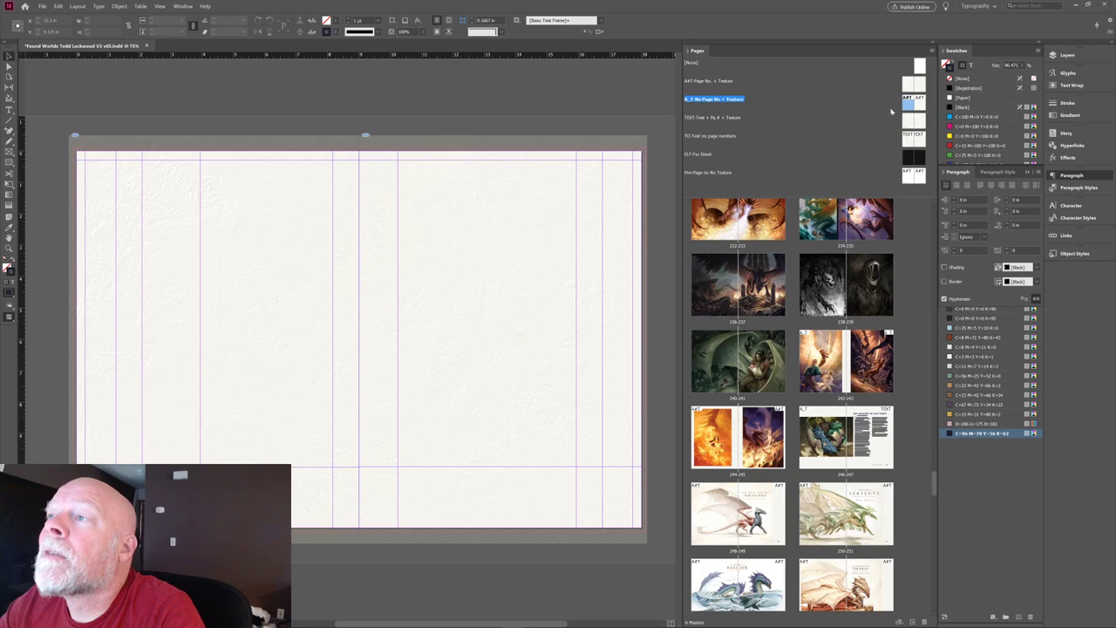
{"action": "left_click_drag", "start_coordinate": [21, 194], "coordinate": [344, 197]}
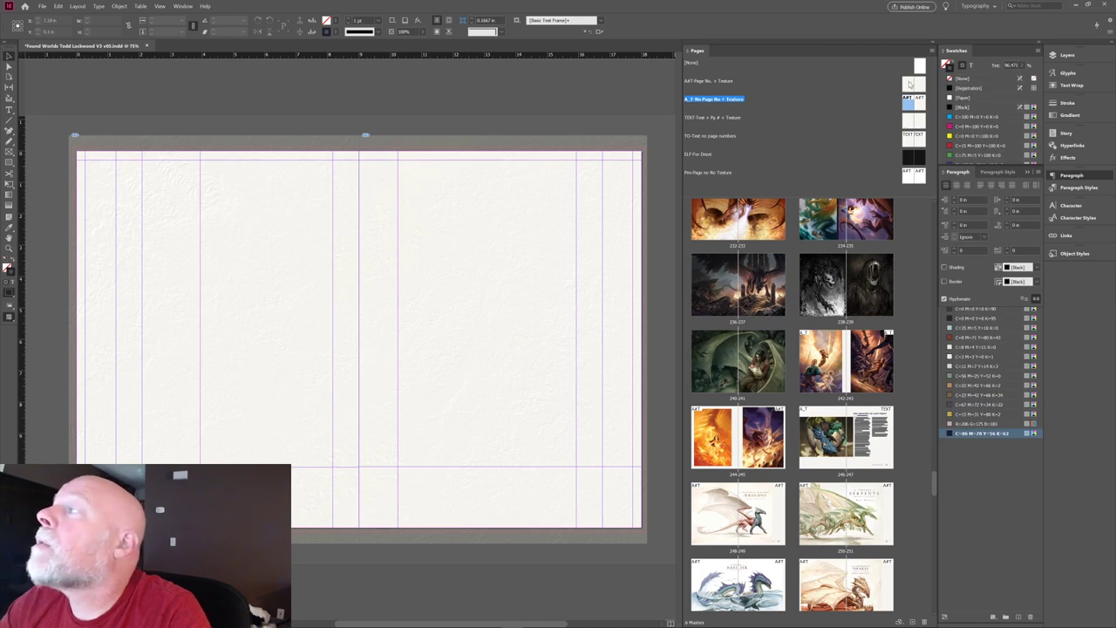
{"action": "double_click", "coordinate": [909, 84]}
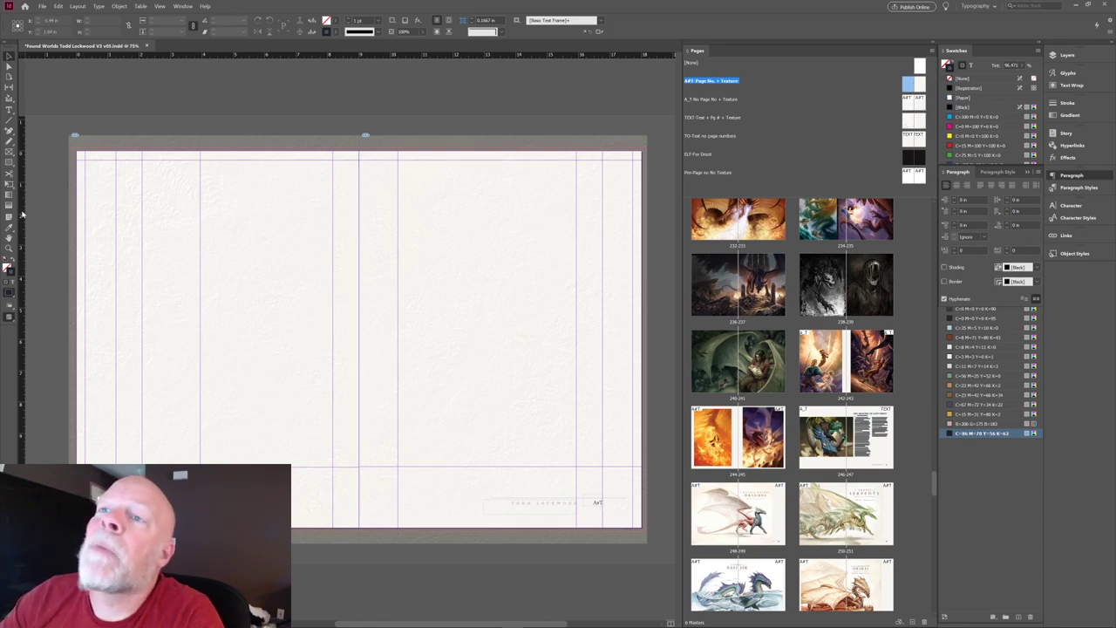
{"action": "left_click_drag", "start_coordinate": [21, 208], "coordinate": [357, 213]}
{"action": "left_click", "coordinate": [366, 224]}
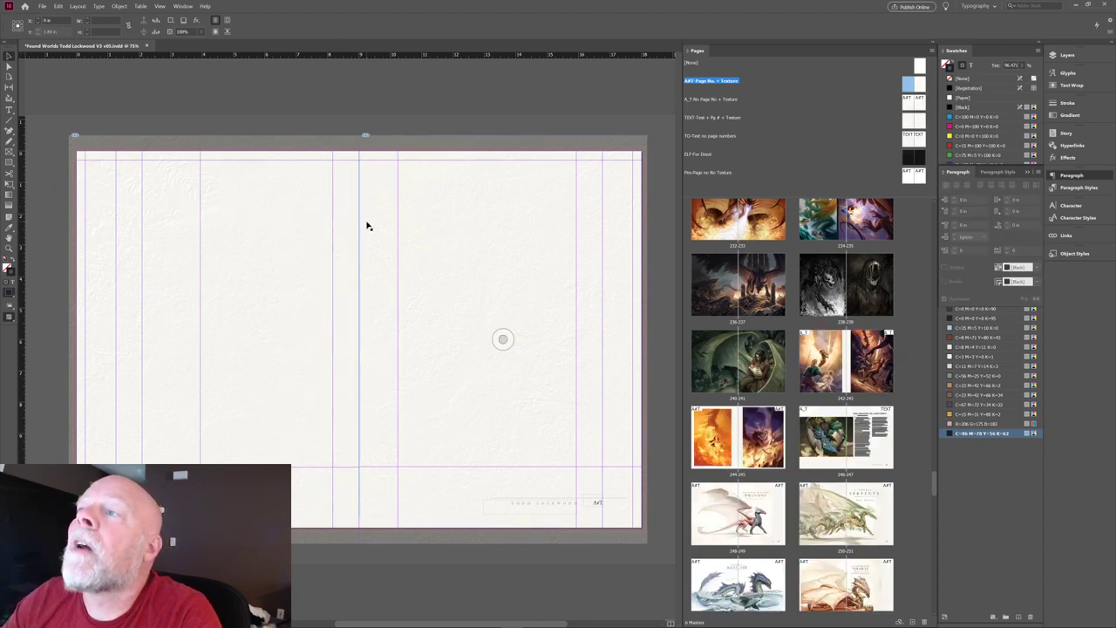
Paste a copy of the spine guide and nudge it onto the right-hand page at 9.8333 in.
{"action": "key", "text": "ctrl+v"}
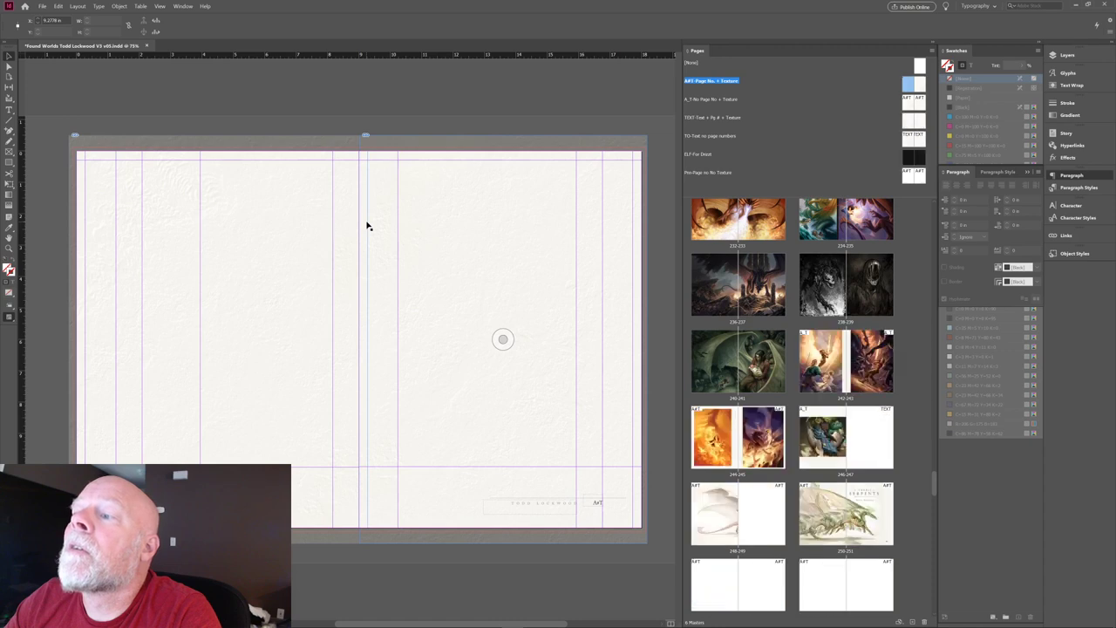
{"action": "key", "text": "shift+Right"}
{"action": "key", "text": "shift+Right"}
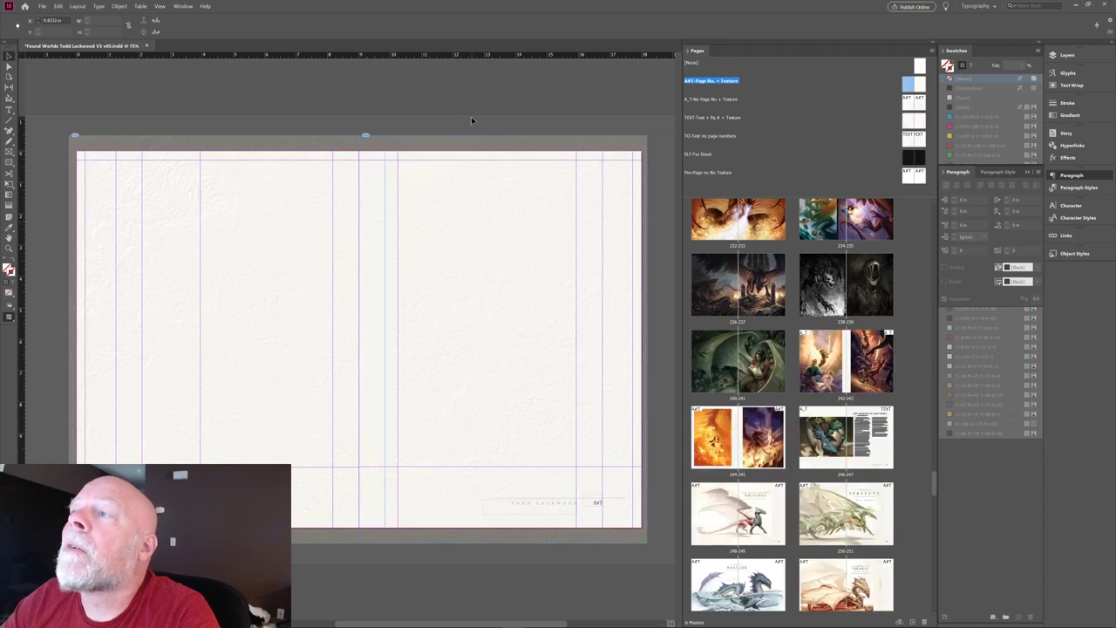
{"action": "left_click", "coordinate": [502, 339]}
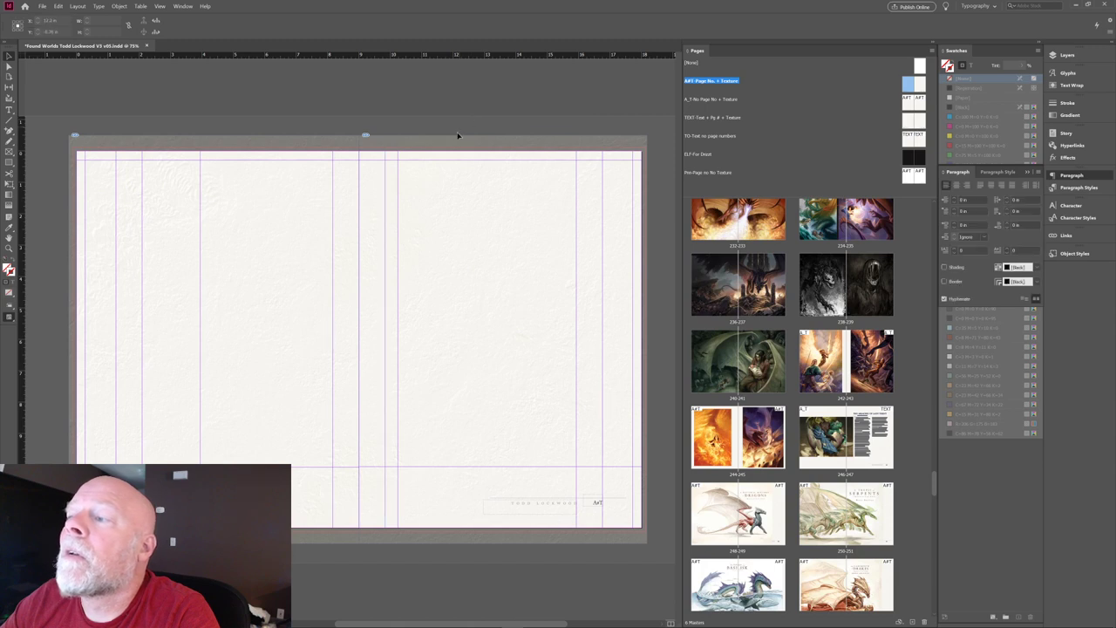
Delete the vertical guide at 10.24 in from the A#T master and save the document.
{"action": "left_click", "coordinate": [398, 308]}
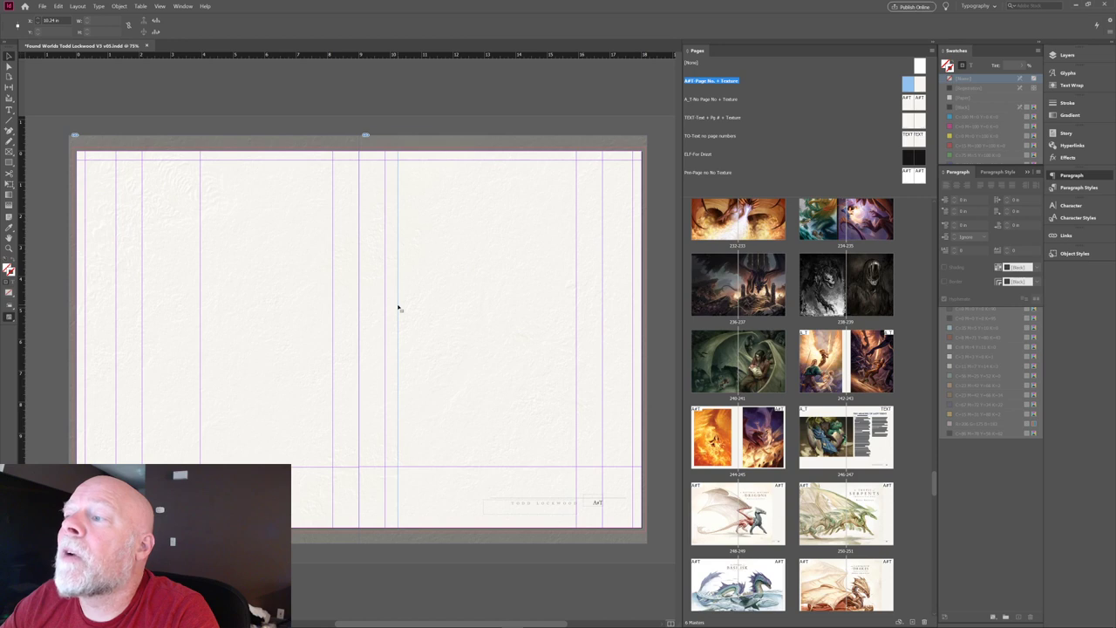
{"action": "left_click", "coordinate": [502, 339]}
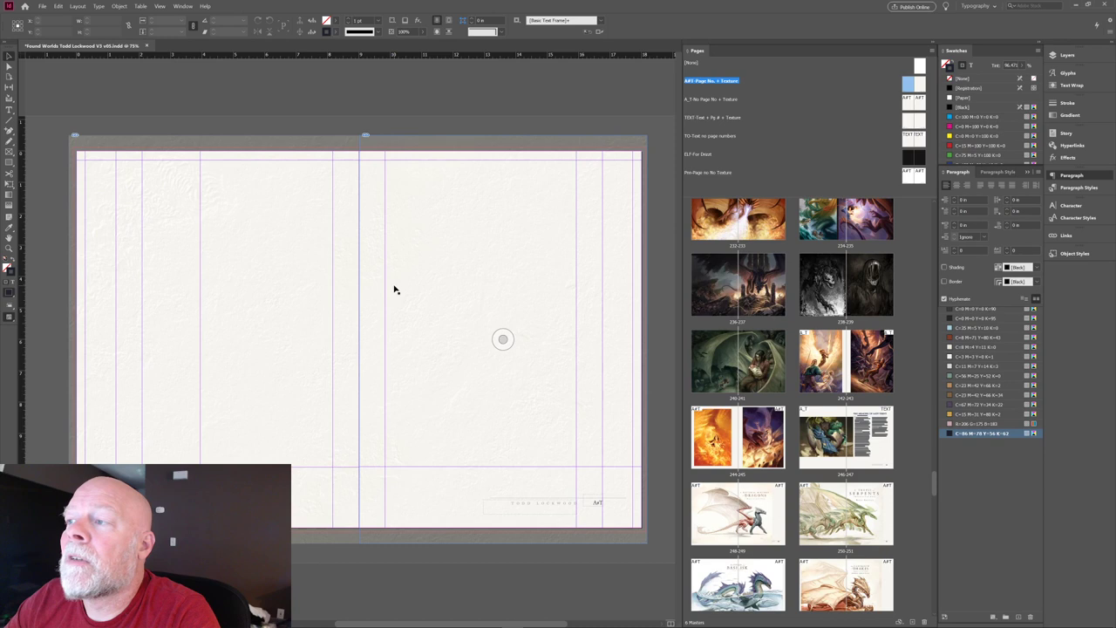
{"action": "key", "text": "ctrl+s"}
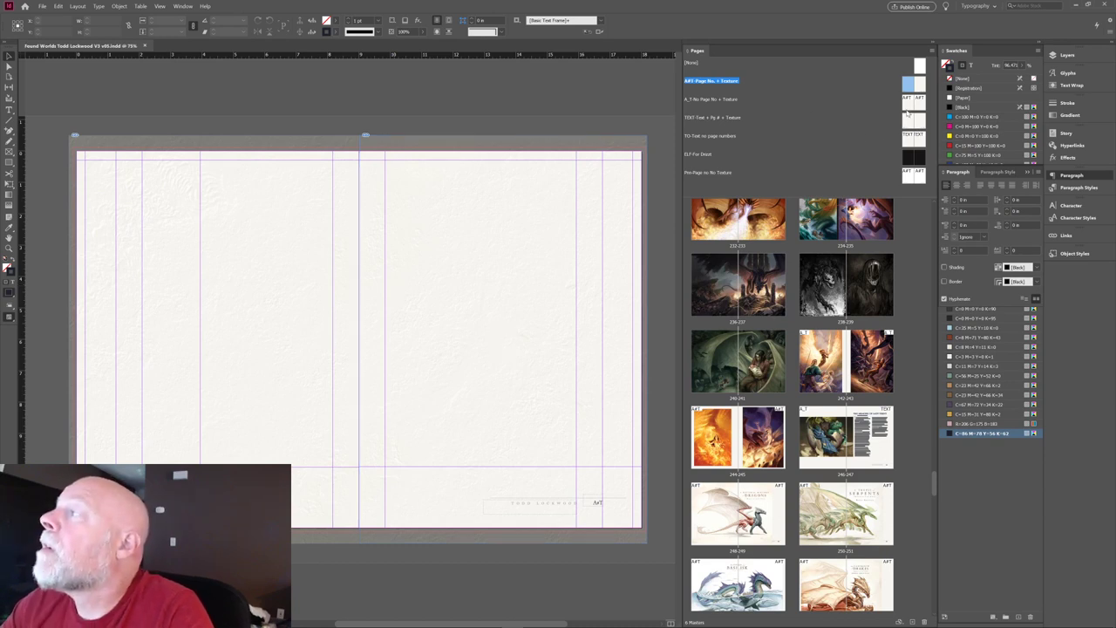
Copy the 9.8333 in guide, check the A_T and TO masters, paste it into the ELF master, and delete that master's 10.24 in guide.
{"action": "left_click", "coordinate": [387, 183]}
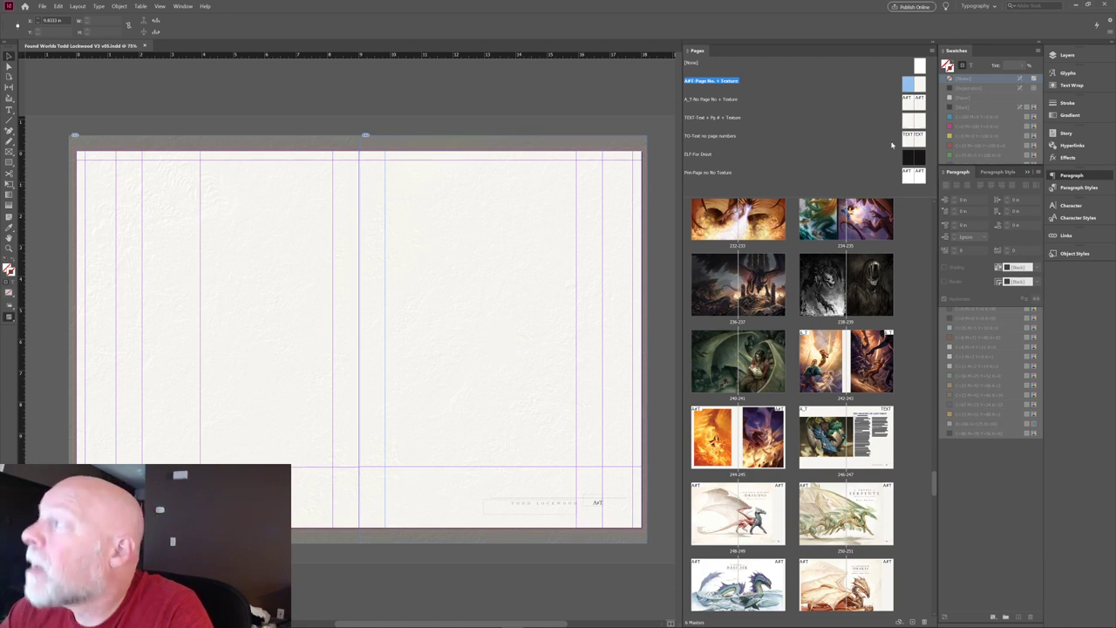
{"action": "left_click", "coordinate": [910, 103]}
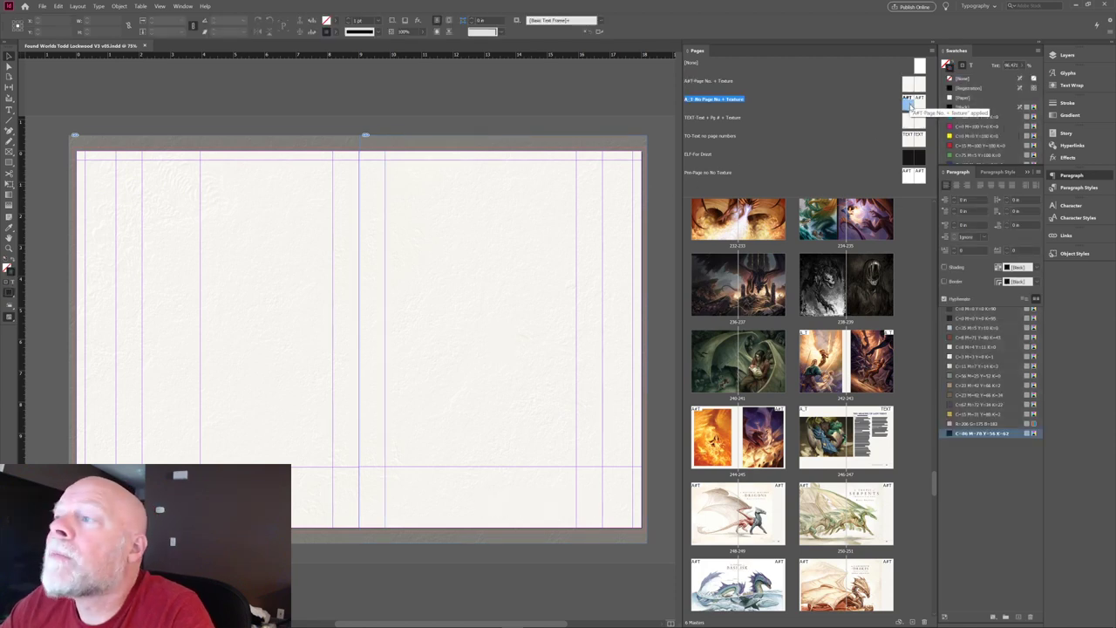
{"action": "double_click", "coordinate": [911, 135]}
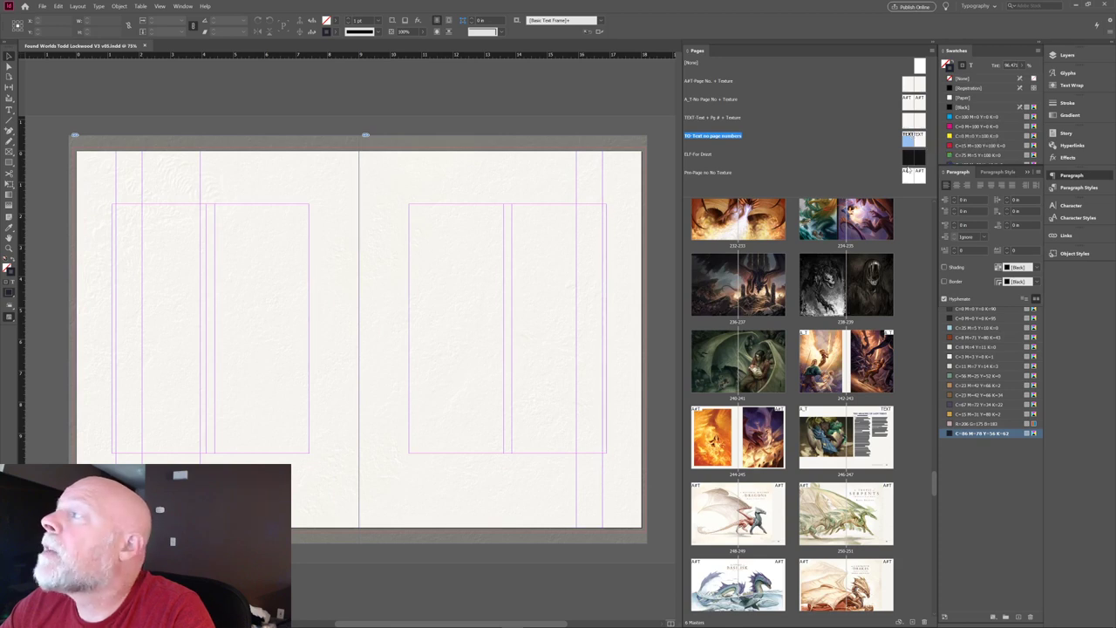
{"action": "left_click", "coordinate": [907, 159]}
{"action": "double_click", "coordinate": [908, 158]}
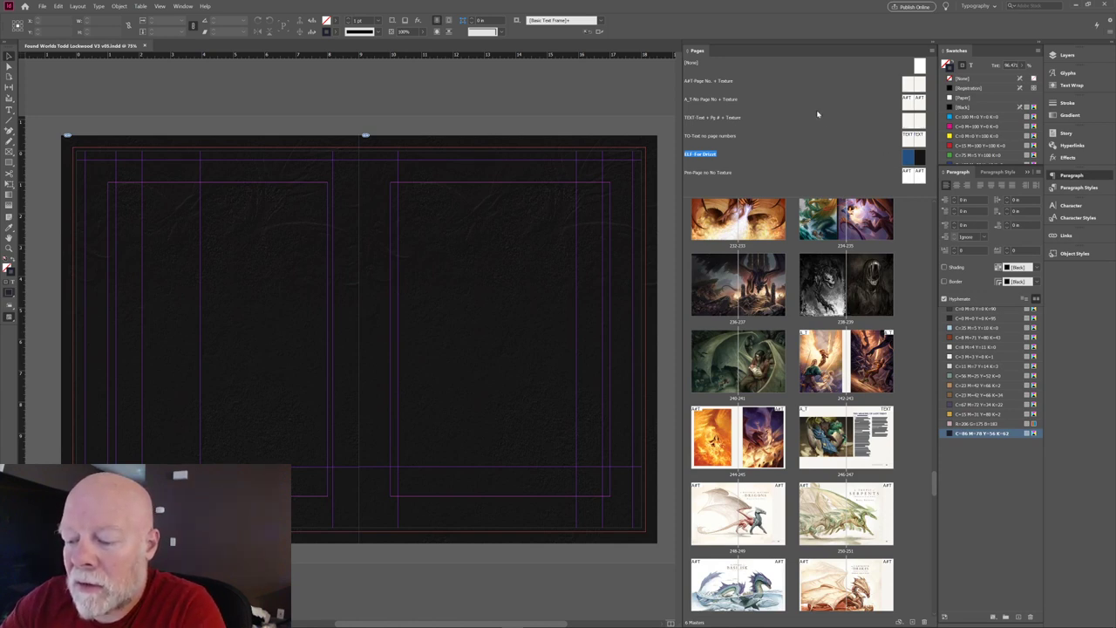
{"action": "left_click", "coordinate": [817, 114]}
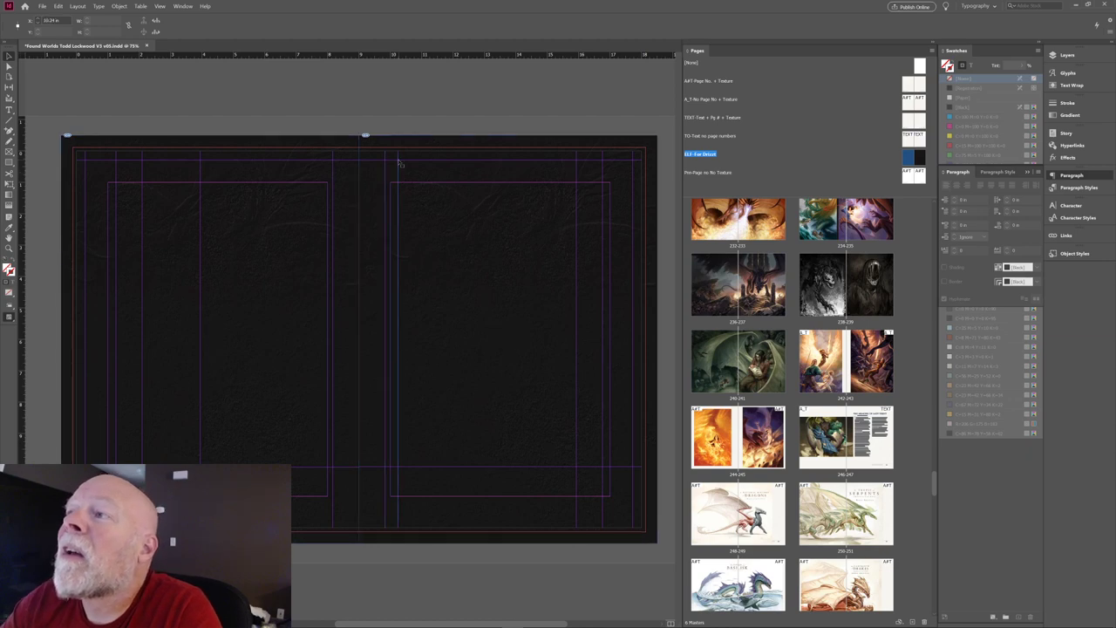
{"action": "left_click", "coordinate": [398, 163]}
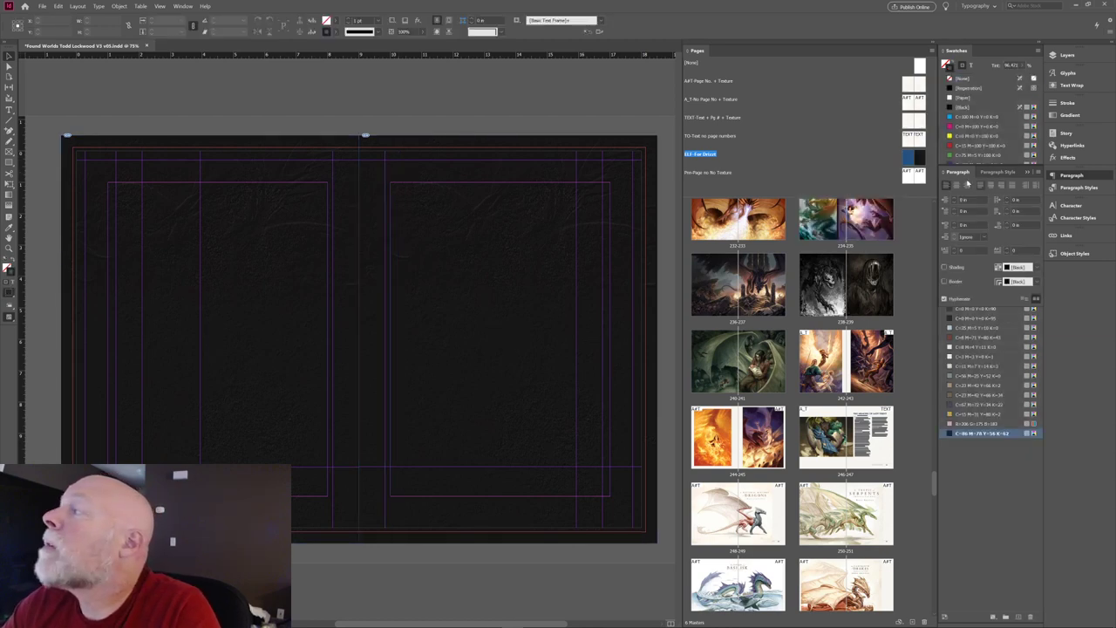
Check the guides on the Page no No Texture master and save the document.
{"action": "double_click", "coordinate": [909, 176]}
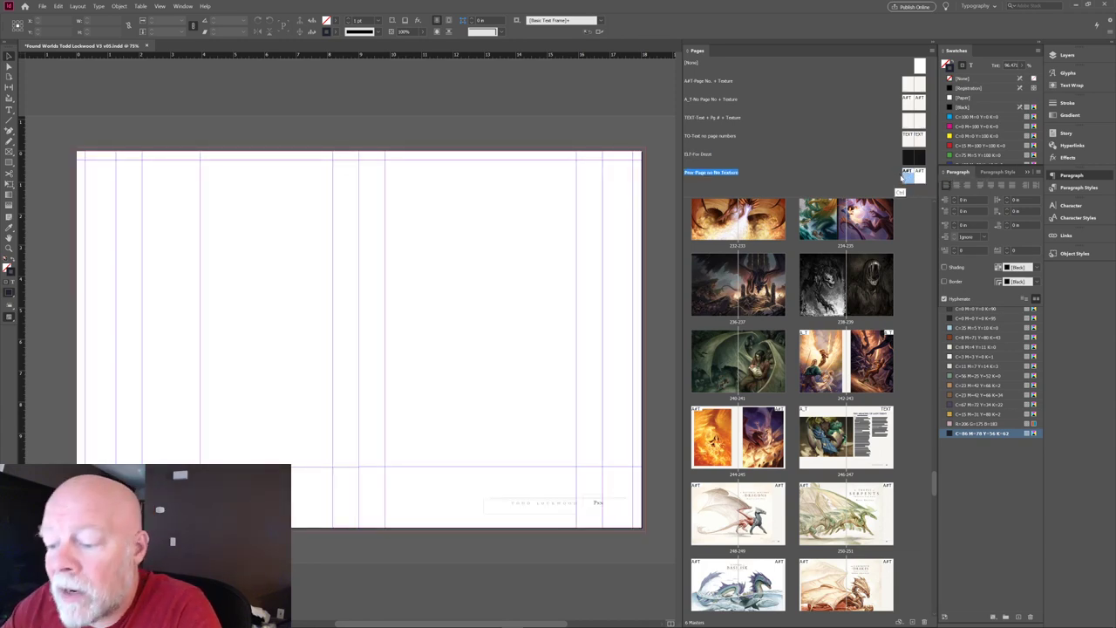
{"action": "key", "text": "ctrl+s"}
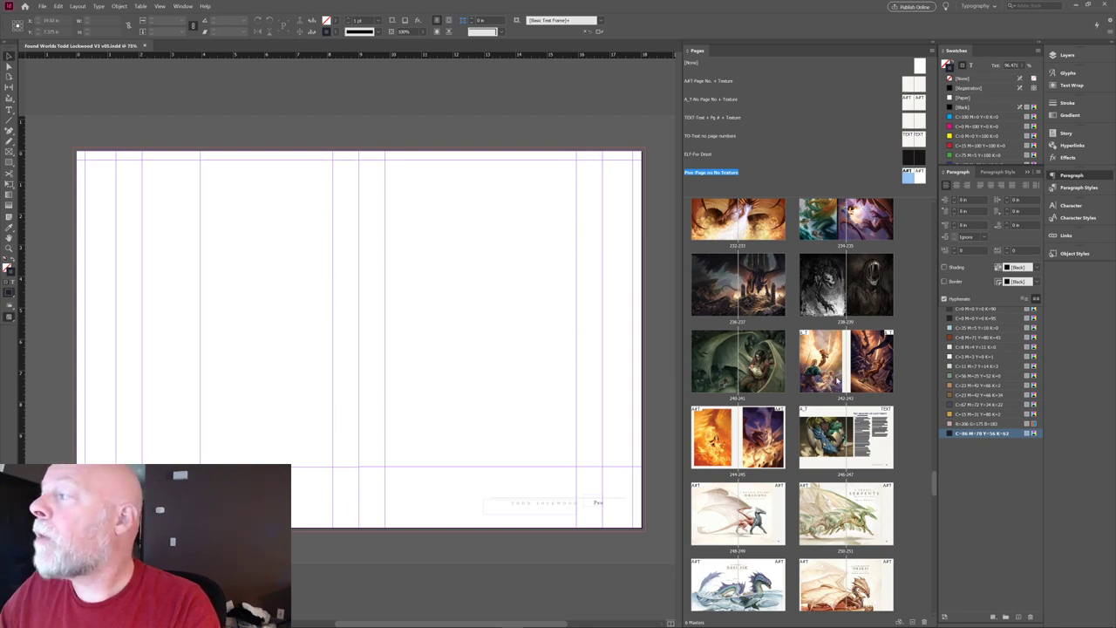
Review spread 242–243 with and without guides, comparing its centre gap and artwork placement with spread 244–245.
{"action": "double_click", "coordinate": [846, 361]}
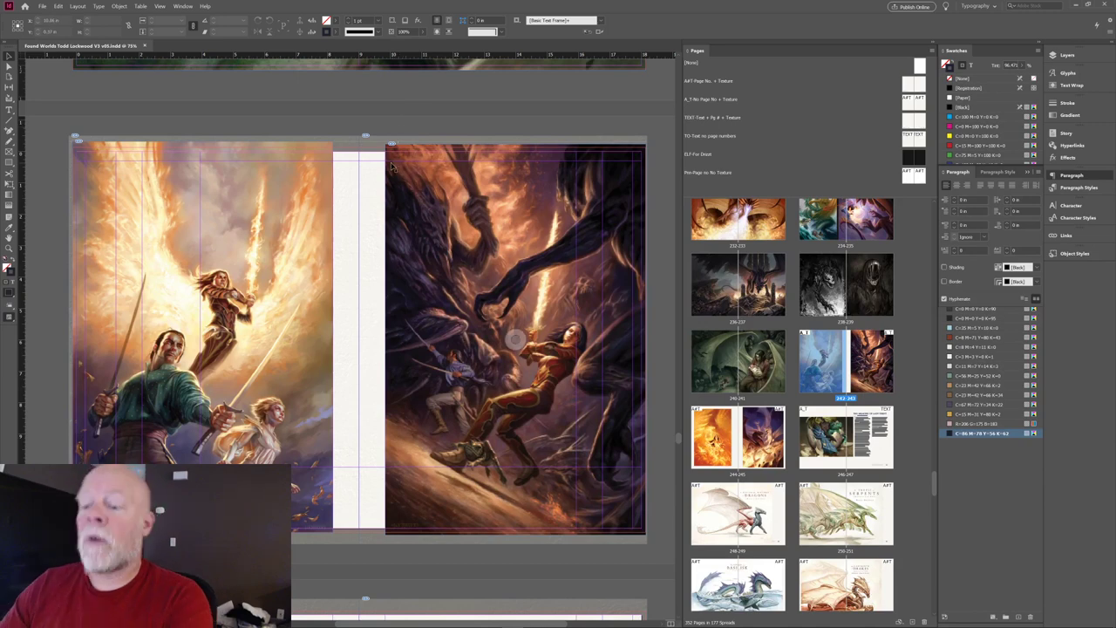
{"action": "key", "text": "w"}
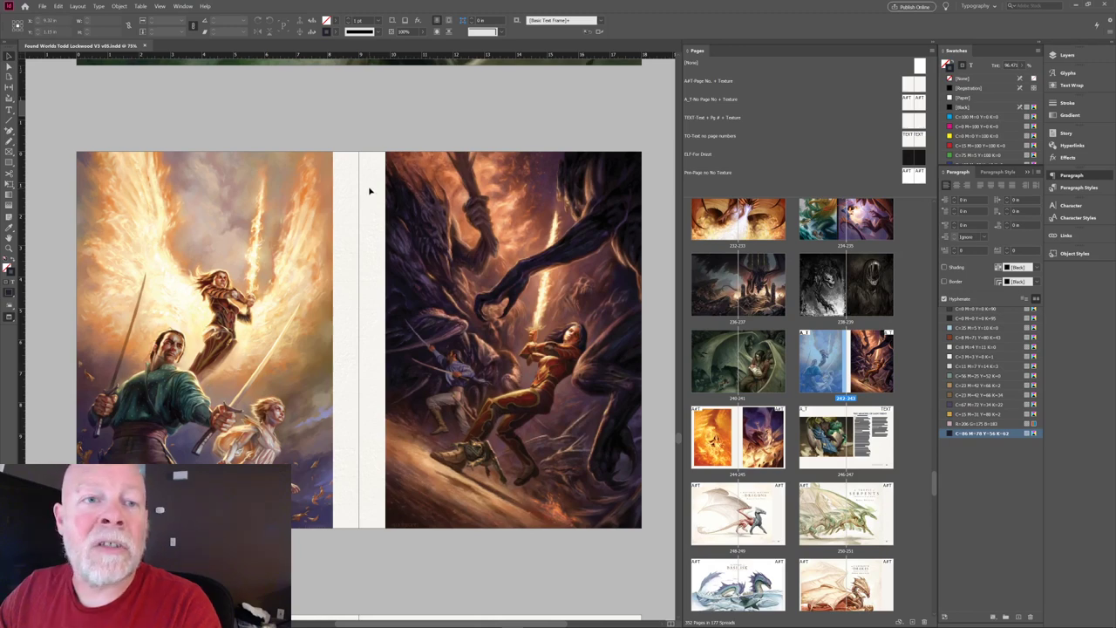
{"action": "key", "text": "w"}
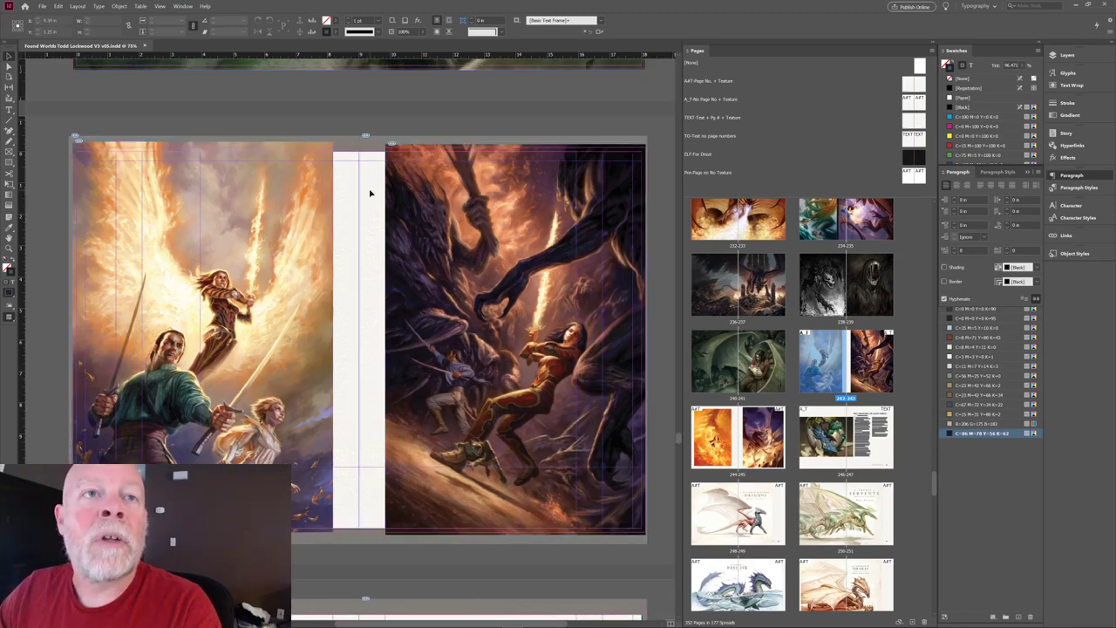
{"action": "scroll", "coordinate": [393, 324], "scroll_direction": "down", "scroll_amount": 5}
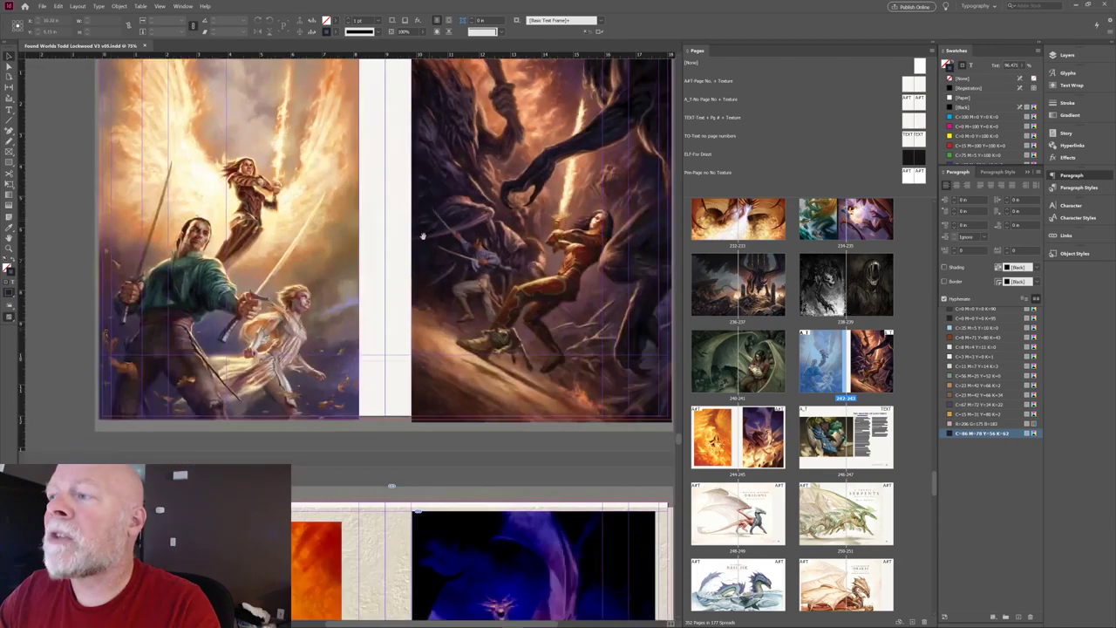
{"action": "scroll", "coordinate": [414, 265], "scroll_direction": "down", "scroll_amount": 5}
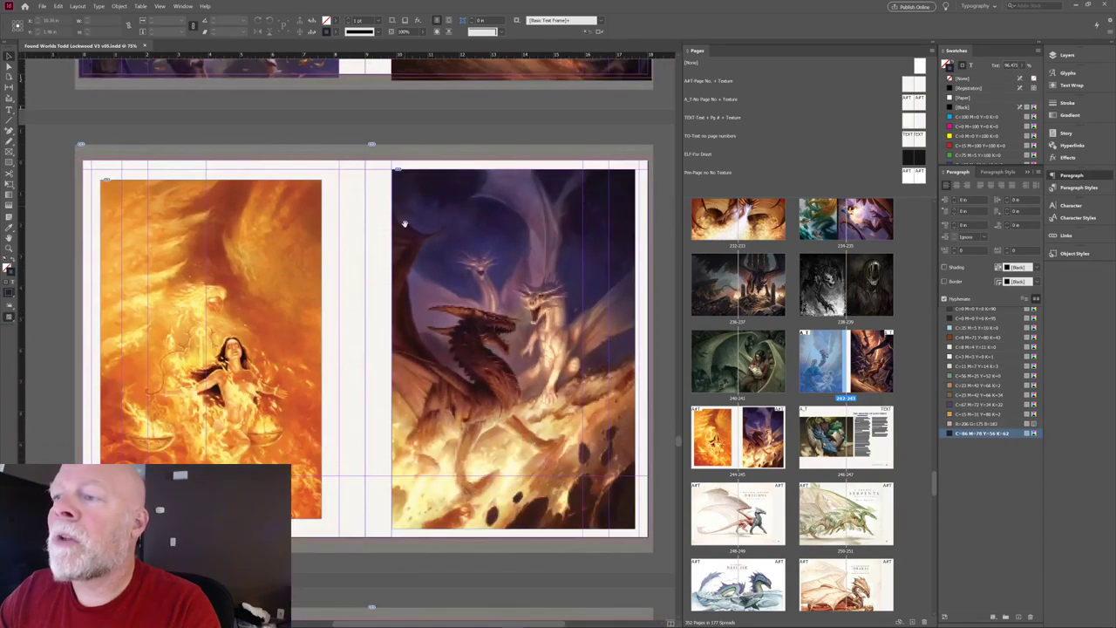
{"action": "scroll", "coordinate": [418, 172], "scroll_direction": "up", "scroll_amount": 5}
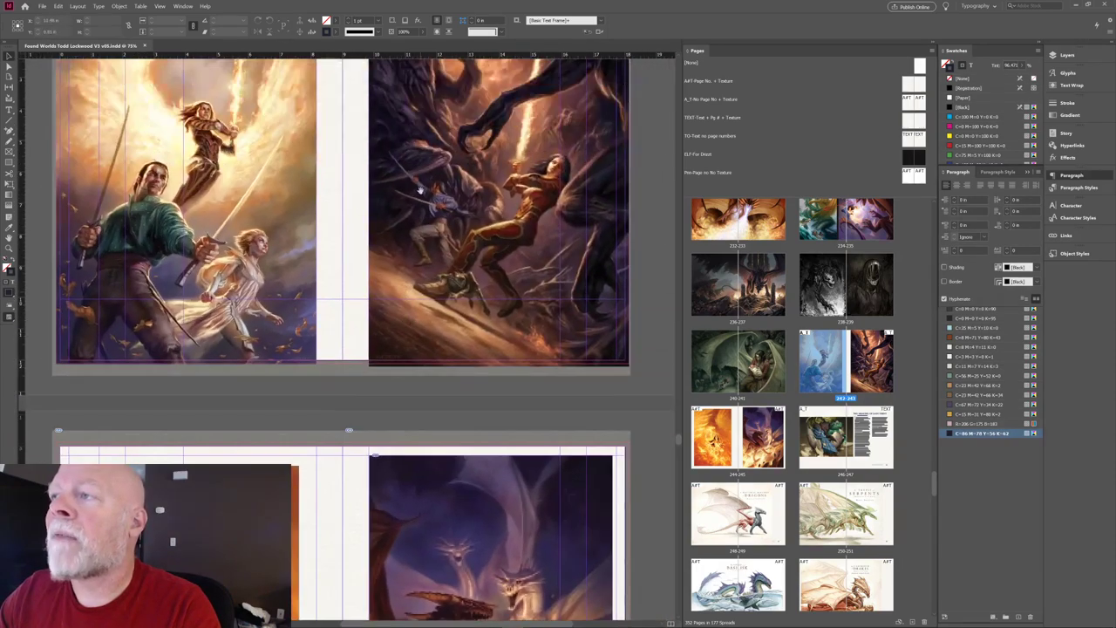
{"action": "scroll", "coordinate": [418, 244], "scroll_direction": "up", "scroll_amount": 2}
{"action": "key", "text": "w"}
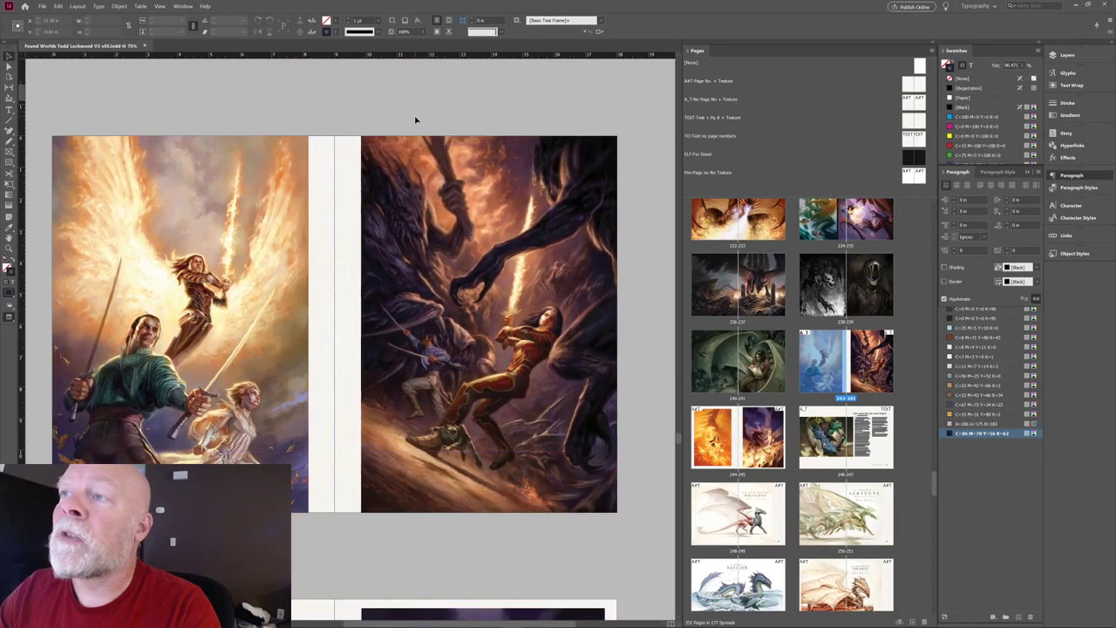